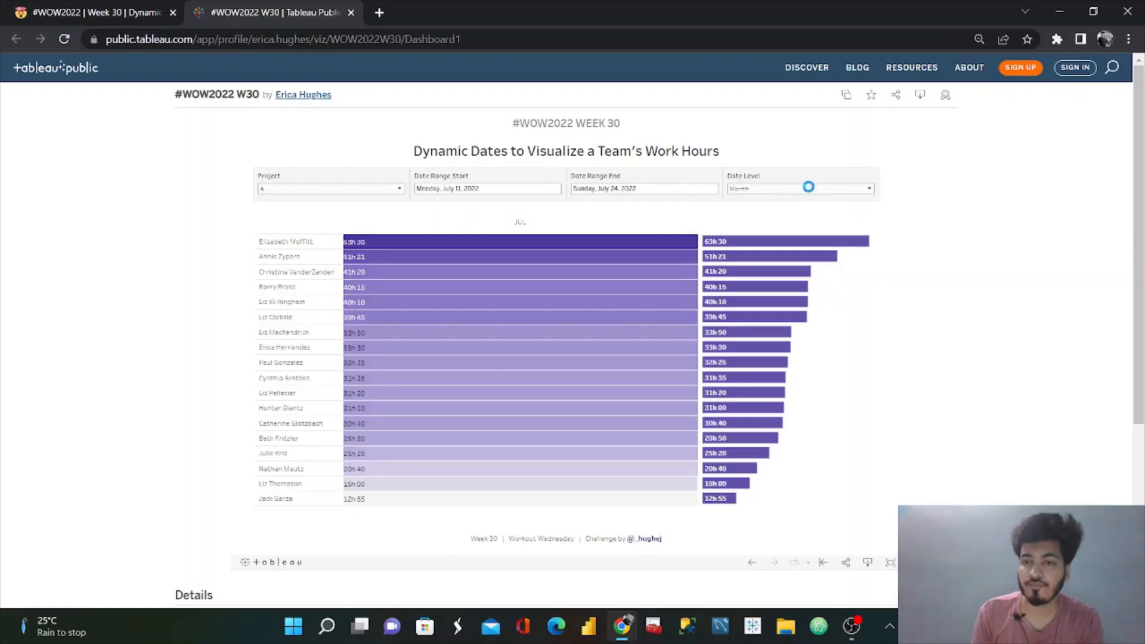
Step: Compare the reference dashboard at the Default, Day, Week and Month date levels
click(822, 188)
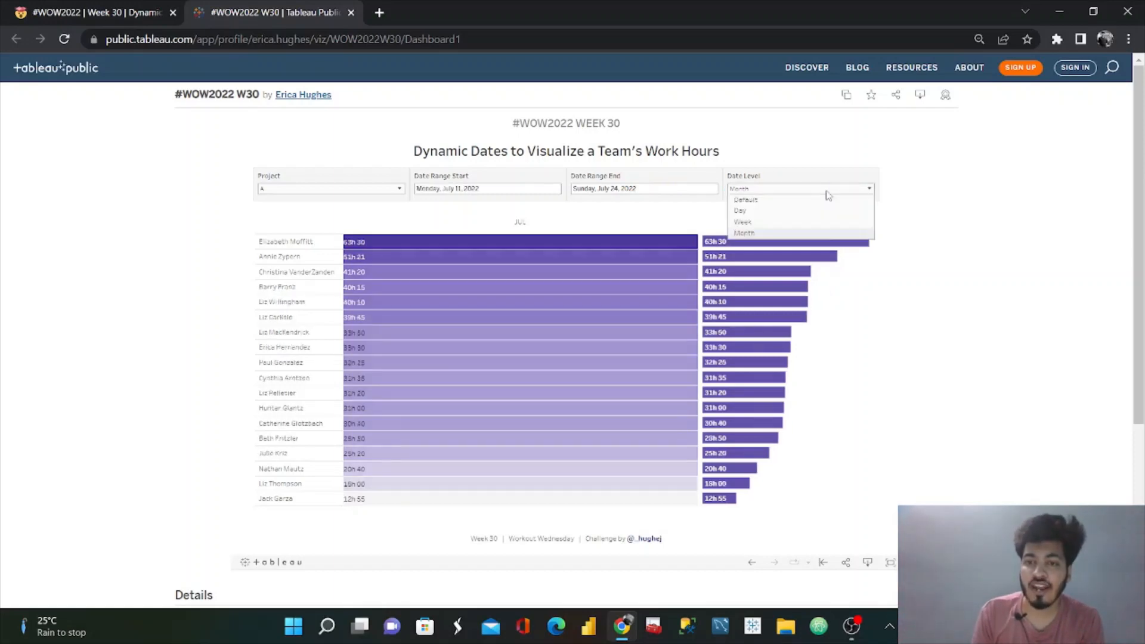
click(762, 200)
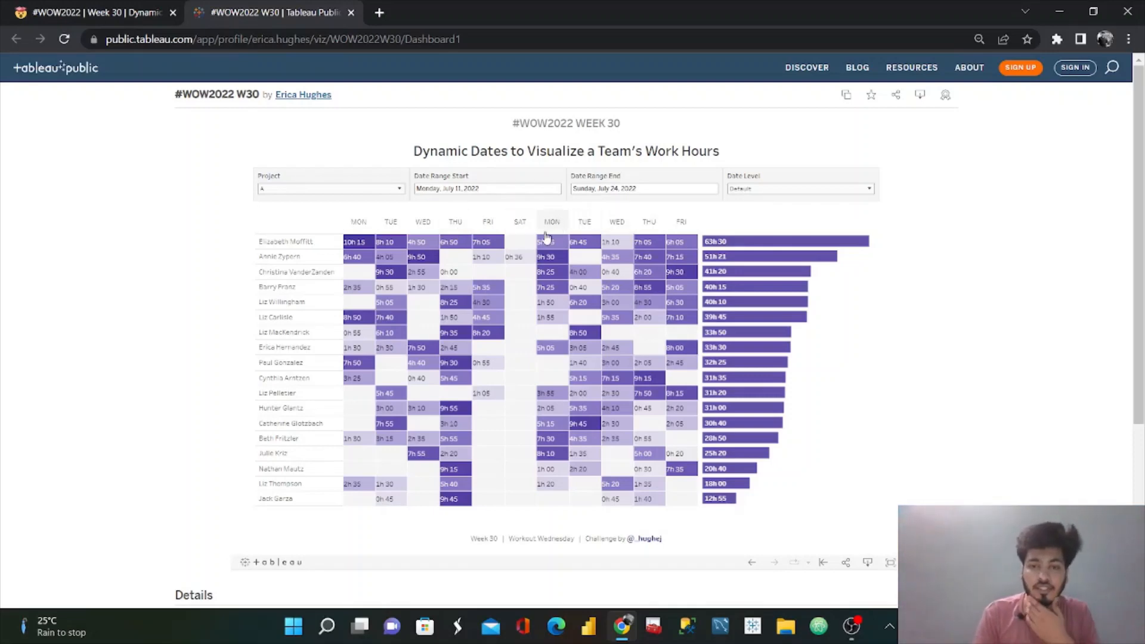
mouse_move(519, 263)
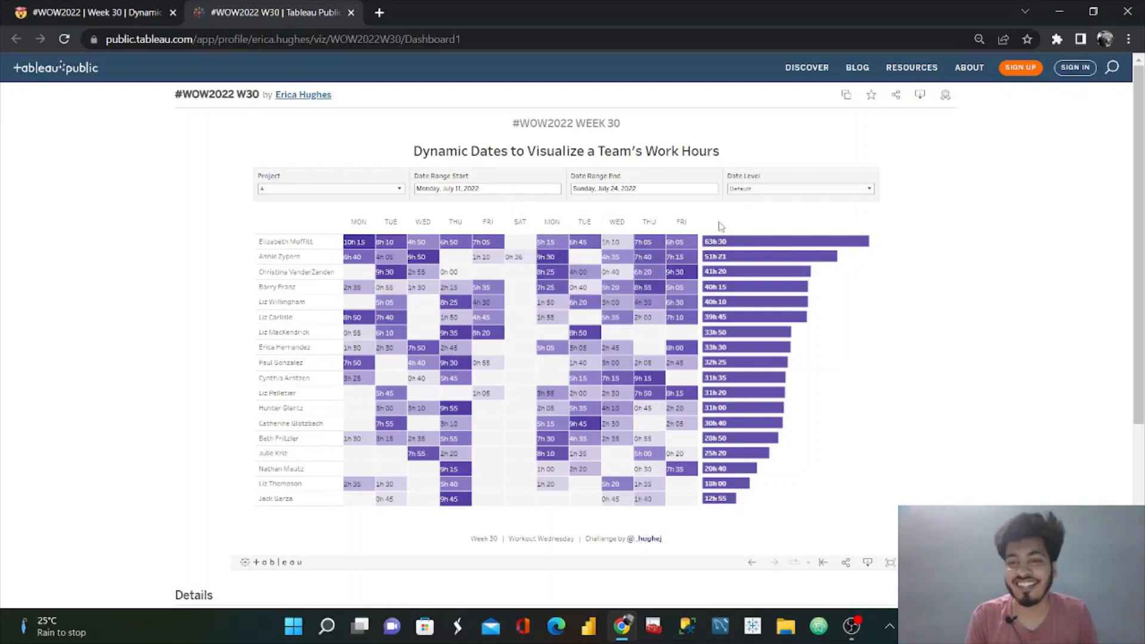
click(793, 190)
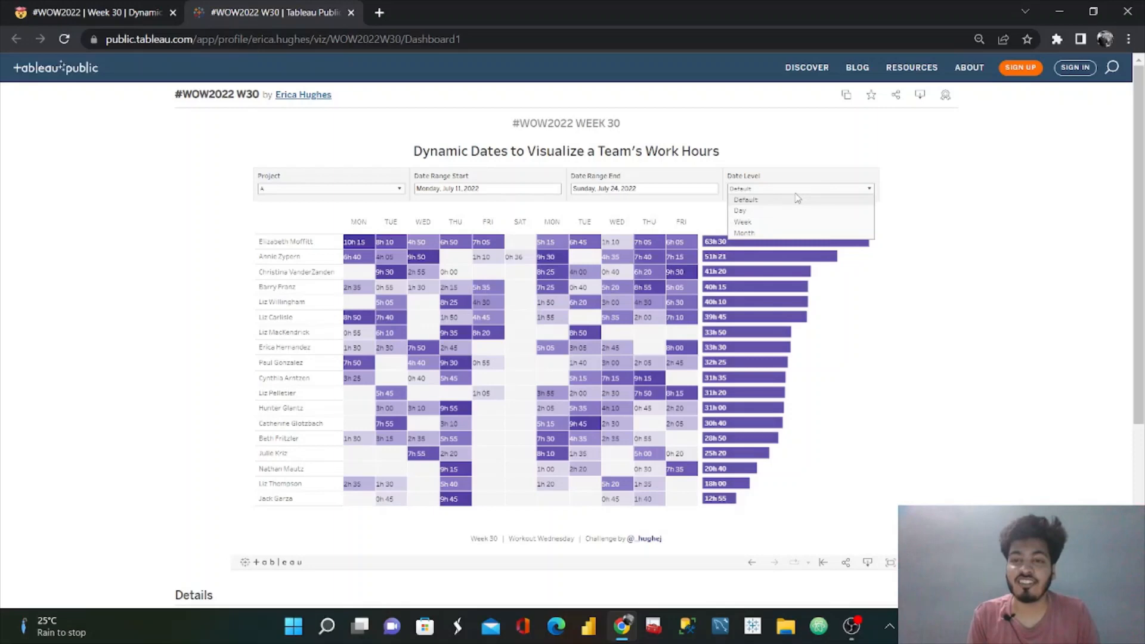
click(768, 211)
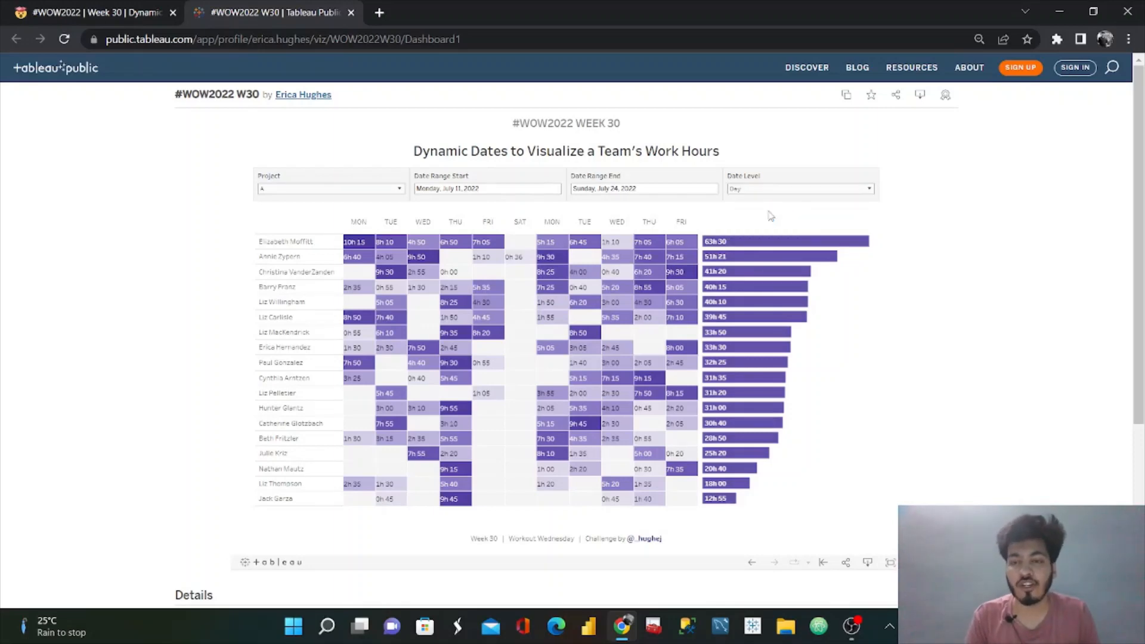
click(803, 190)
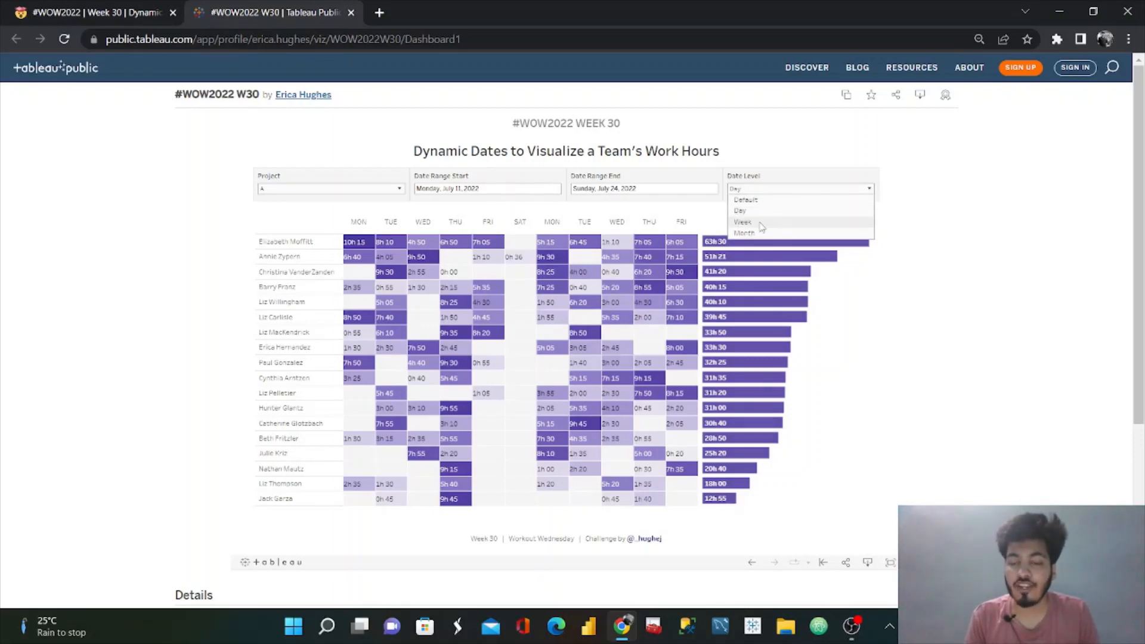
click(758, 222)
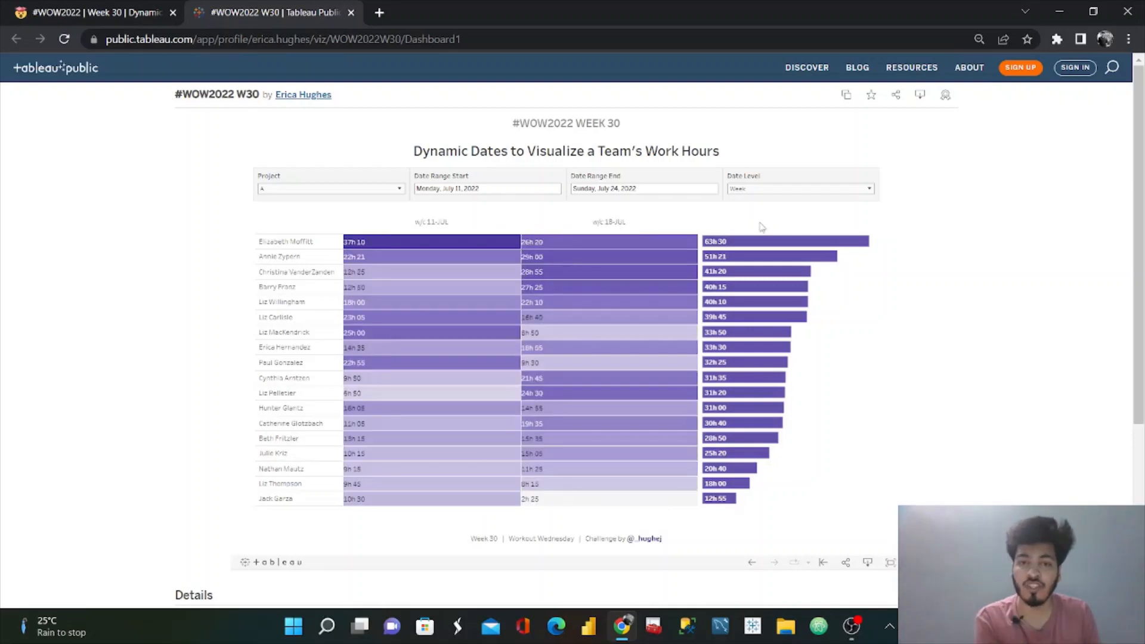
click(792, 191)
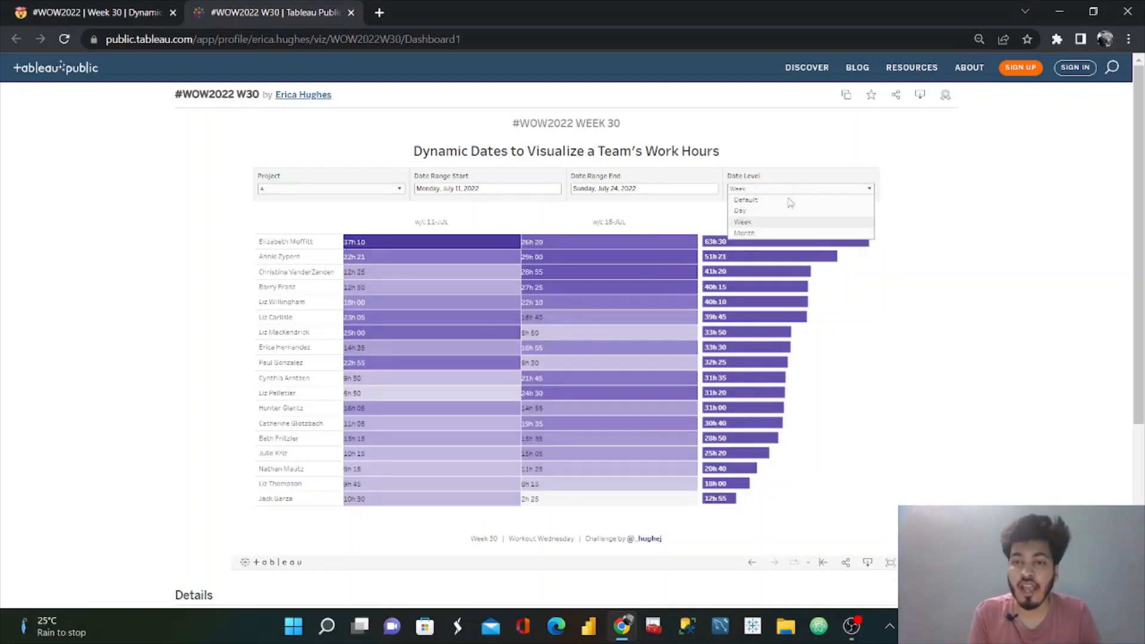
click(767, 233)
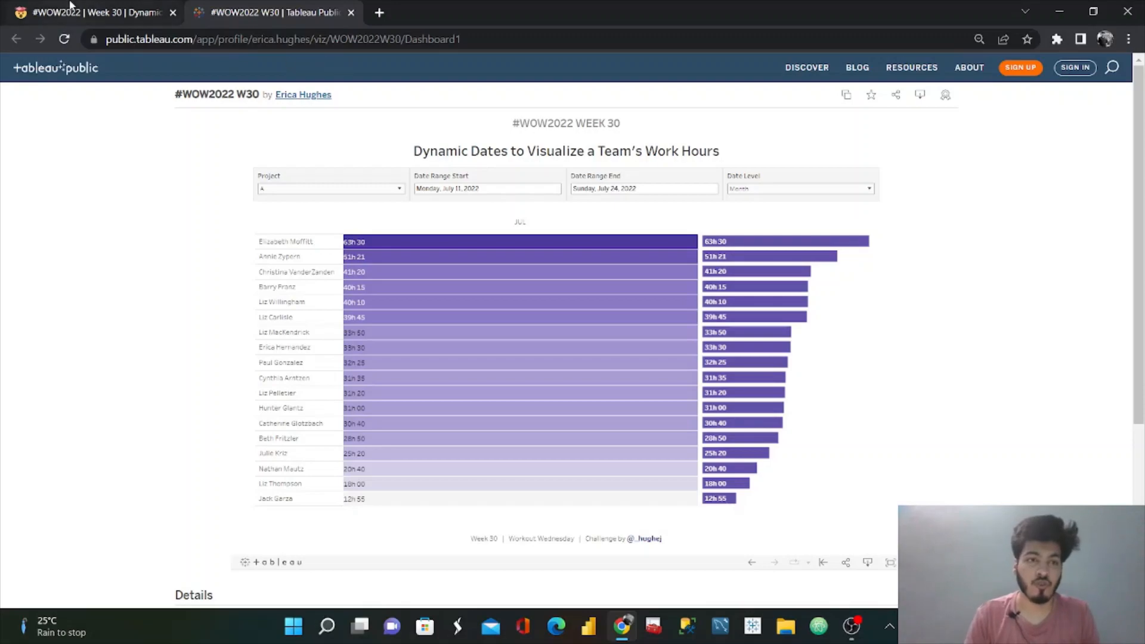
Step: Open the #WOW2022 Week 30 challenge page and look through its content
click(96, 12)
scroll(423, 246, down, 10)
scroll(423, 246, down, 6)
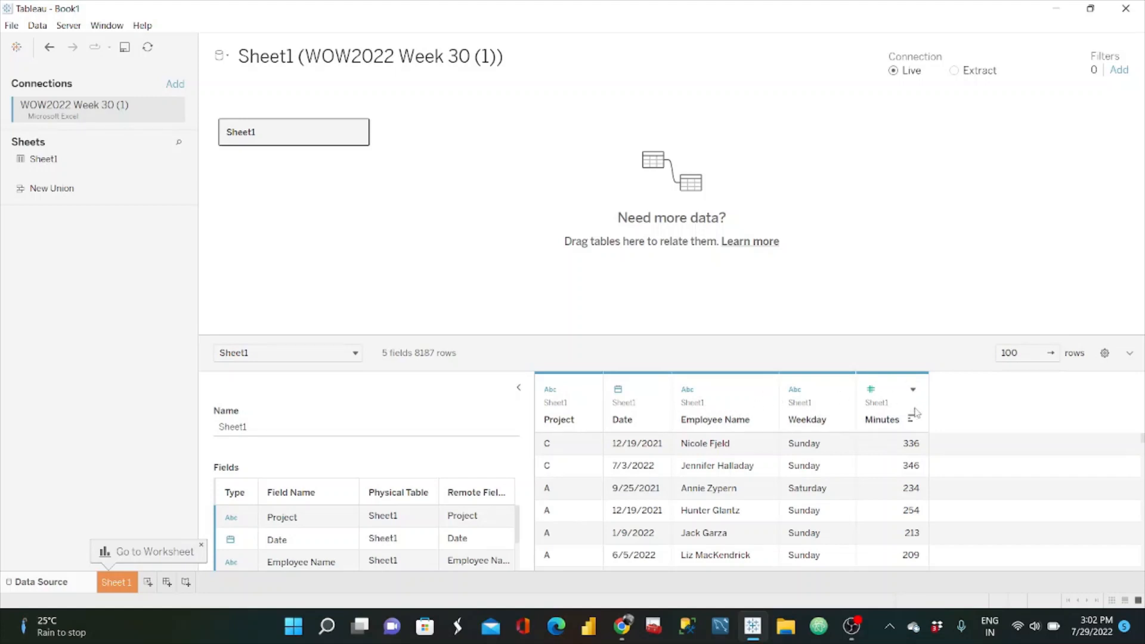
Step: Open the Sheet 1 worksheet in Tableau, check the reference dashboard in the browser and return to the worksheet
click(117, 585)
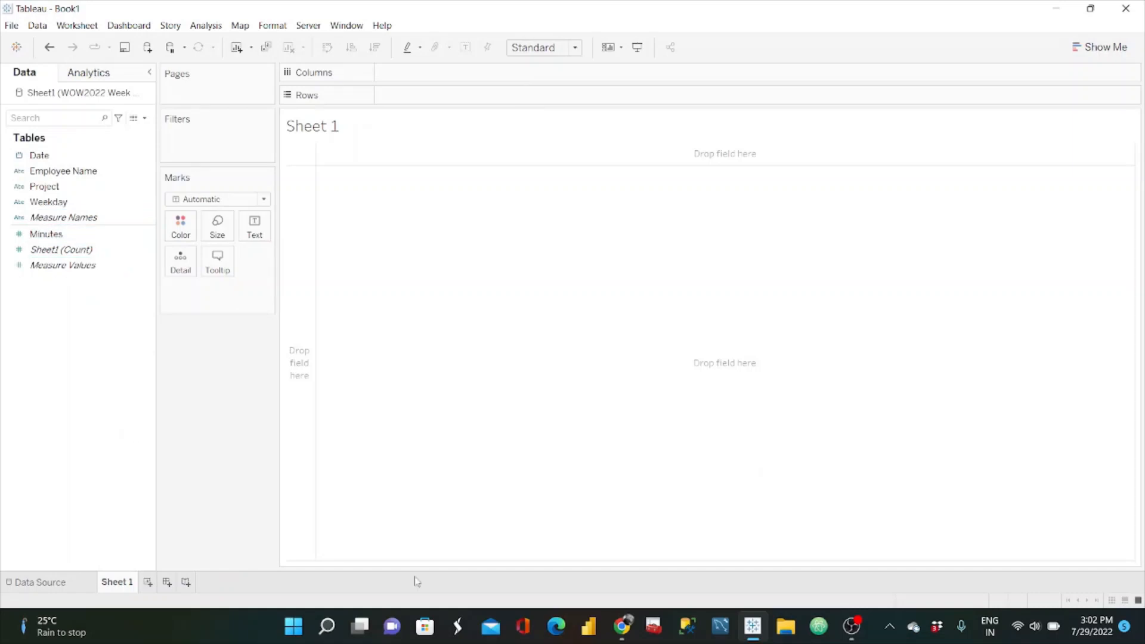
click(622, 626)
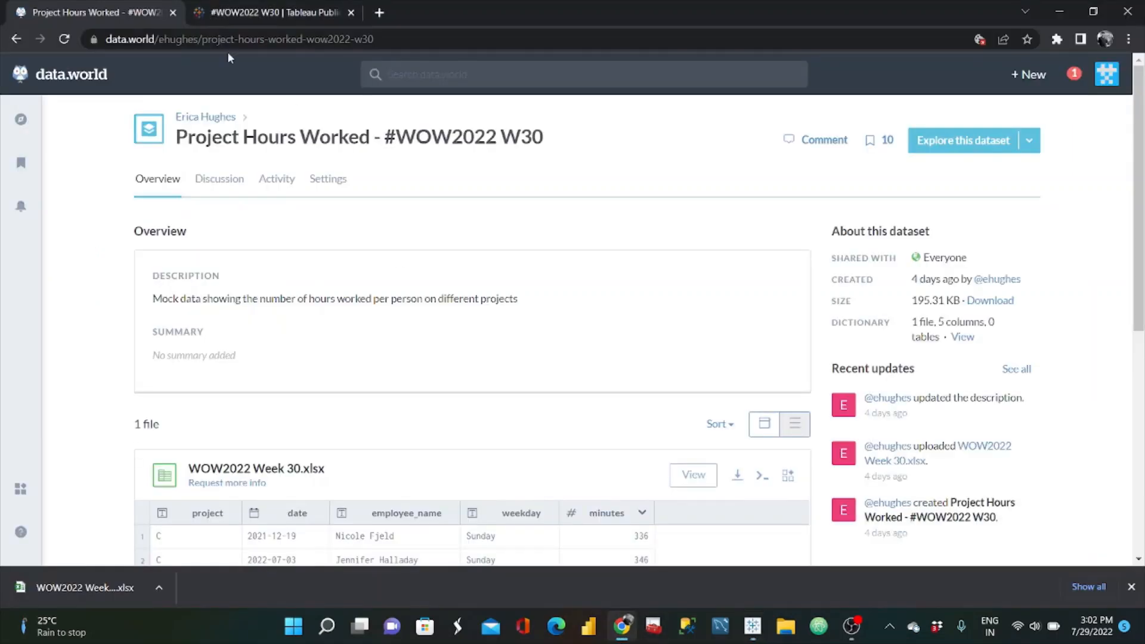
click(293, 11)
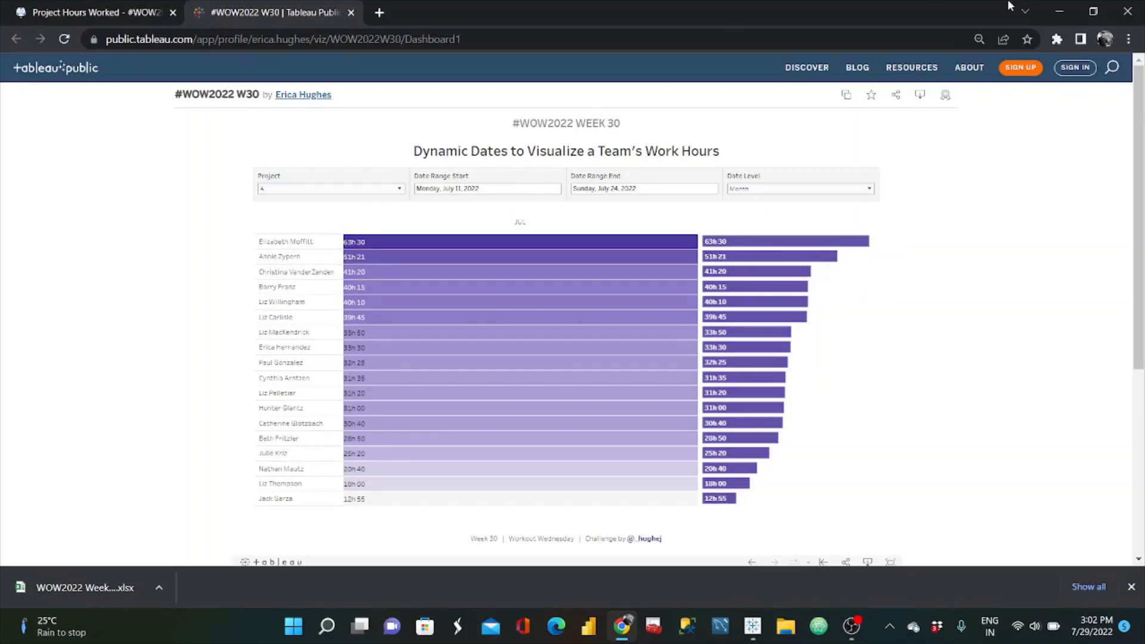
click(1058, 12)
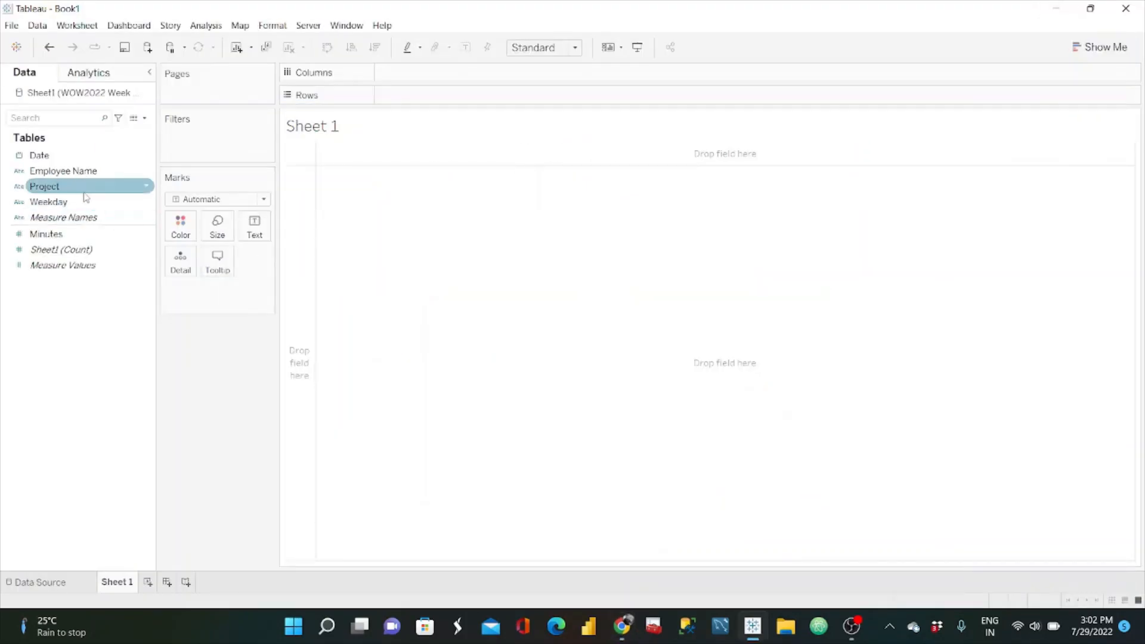
Step: Build a horizontal bar chart with Employee Name as rows and the sum of Minutes as columns
drag(72, 173, 424, 102)
click(70, 237)
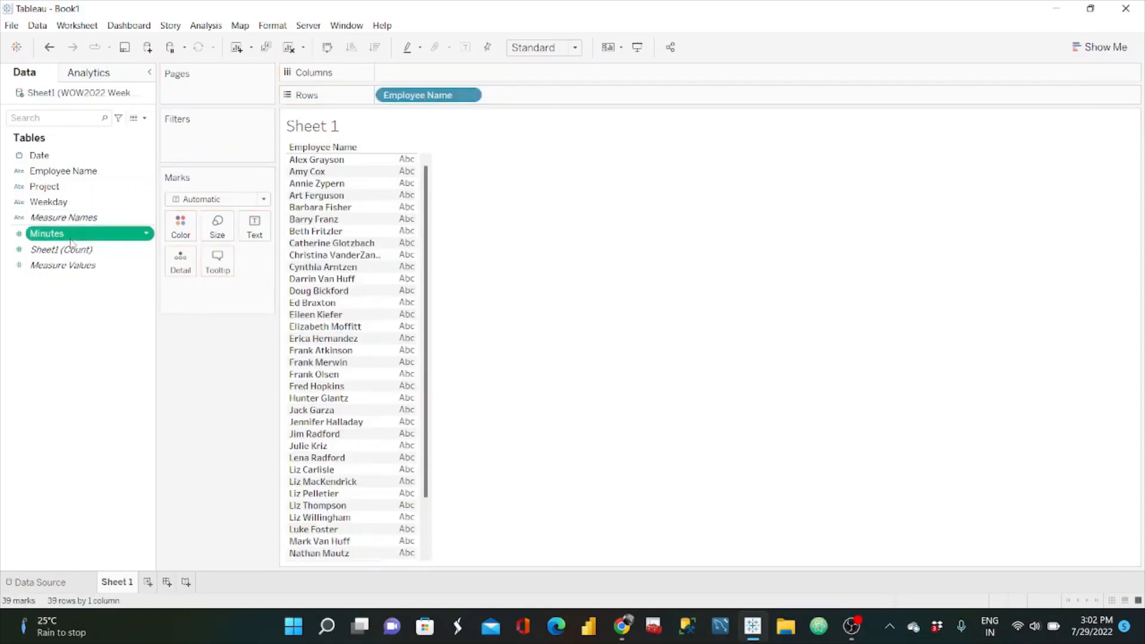
drag(70, 238, 427, 79)
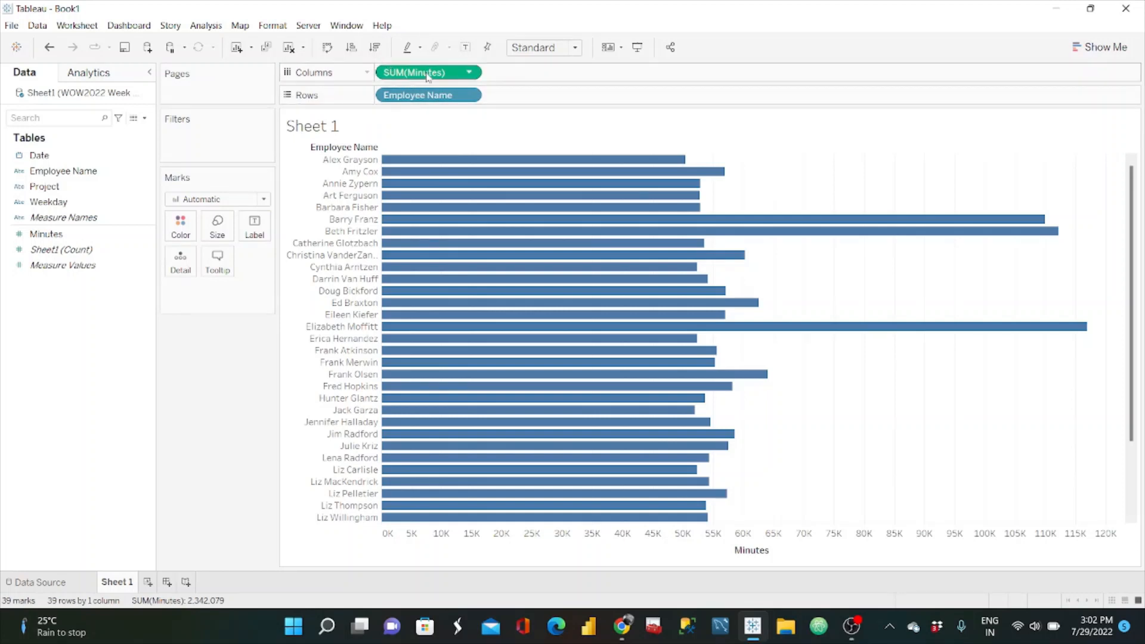
Step: Sort Employee Name by field in descending order of summed Minutes
click(469, 97)
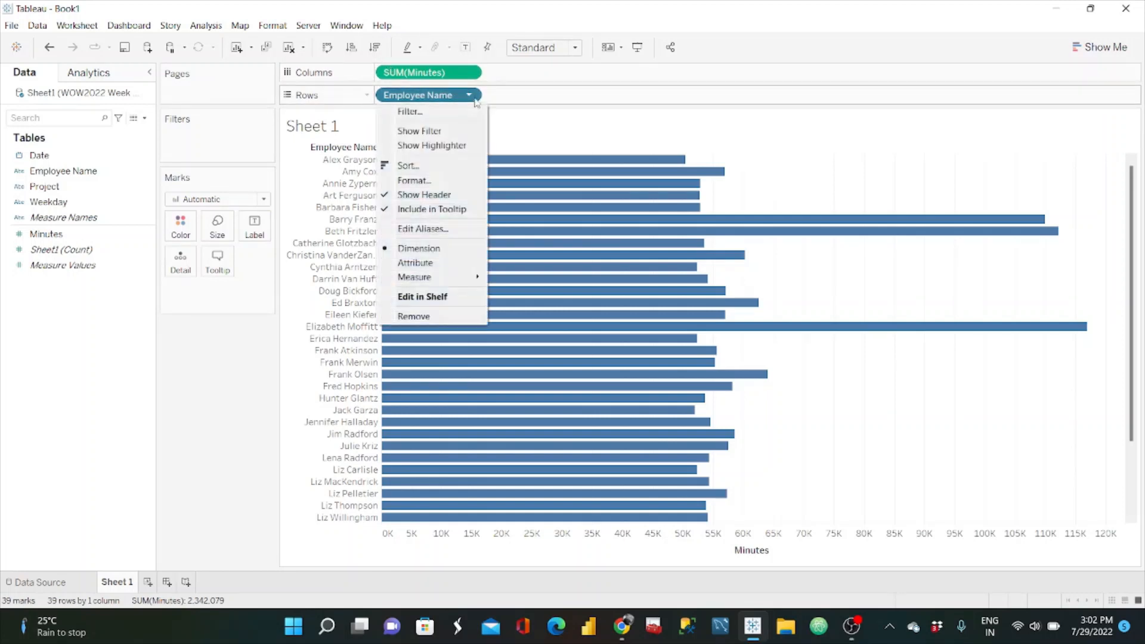
click(426, 167)
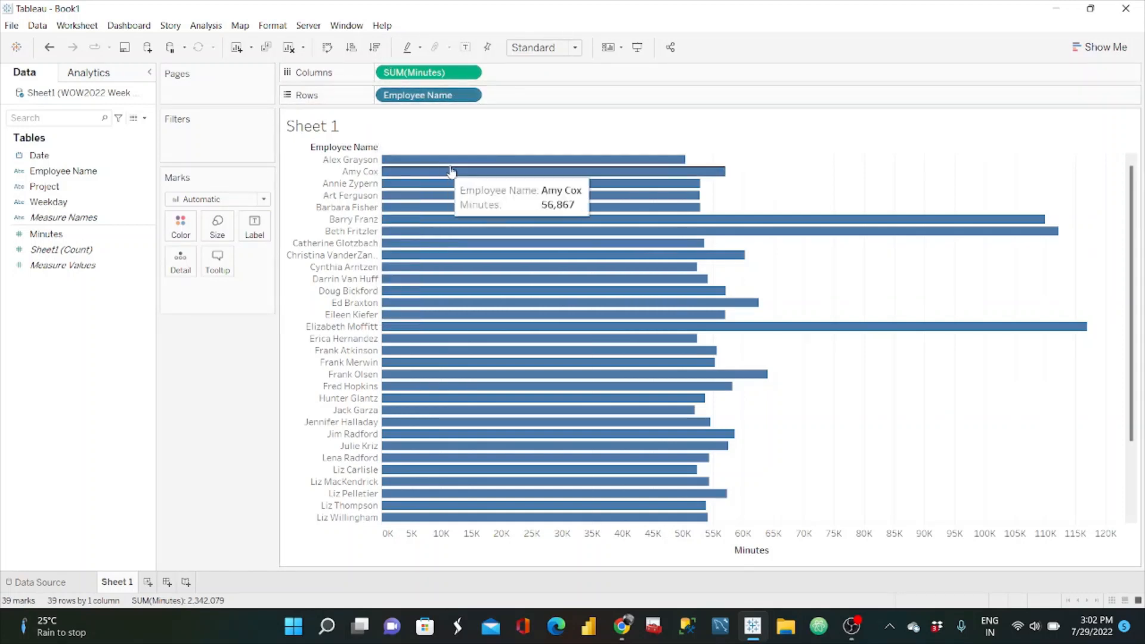
click(605, 266)
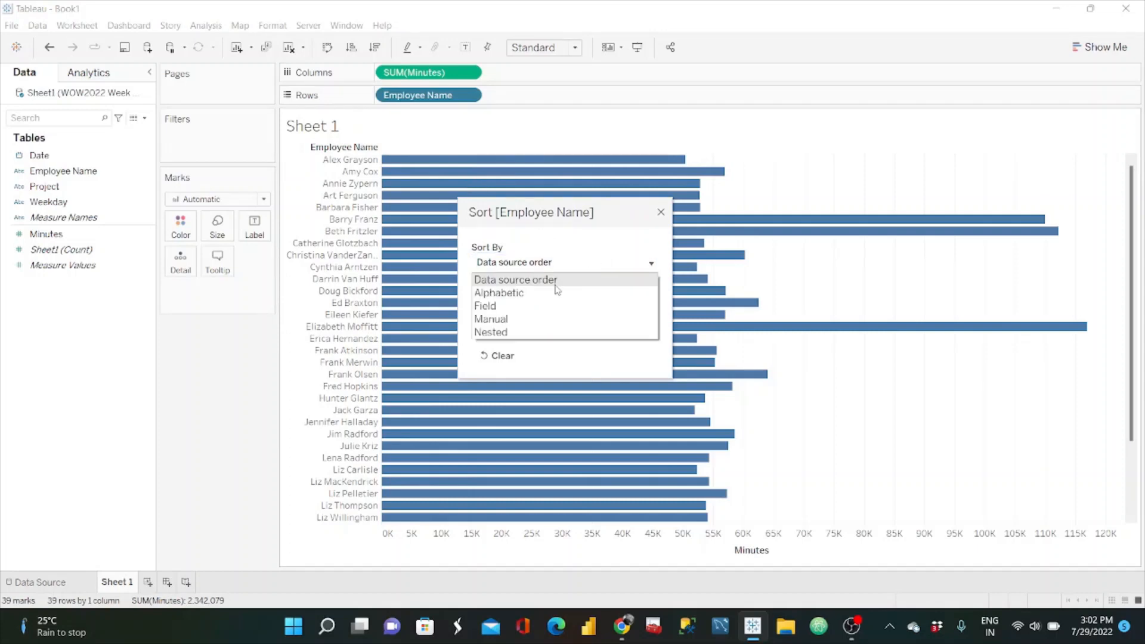
click(523, 308)
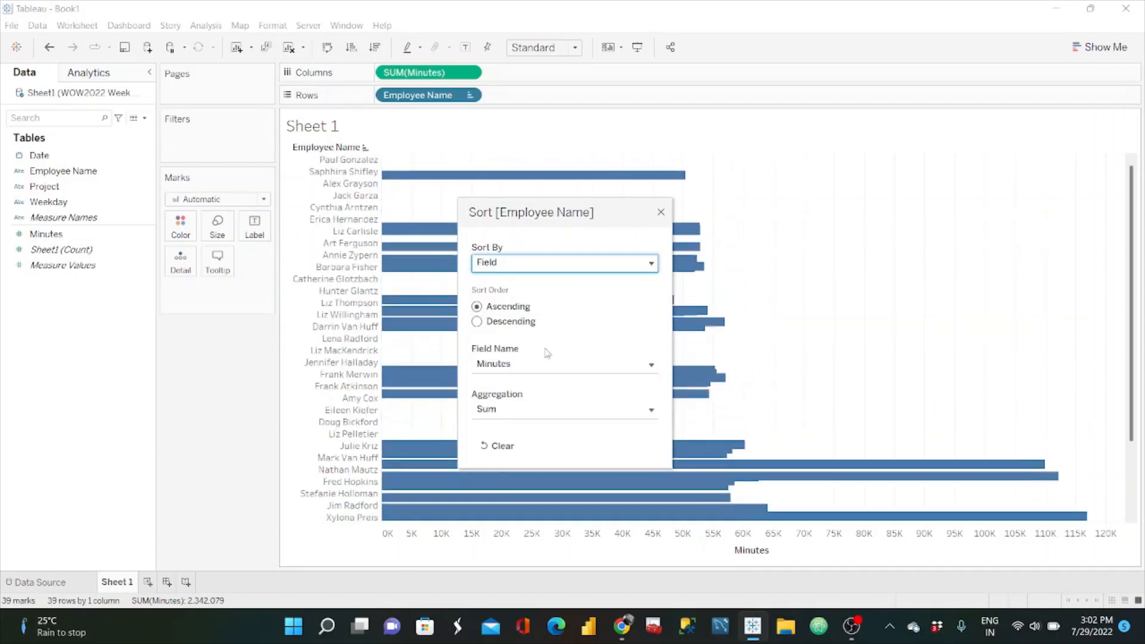
click(599, 368)
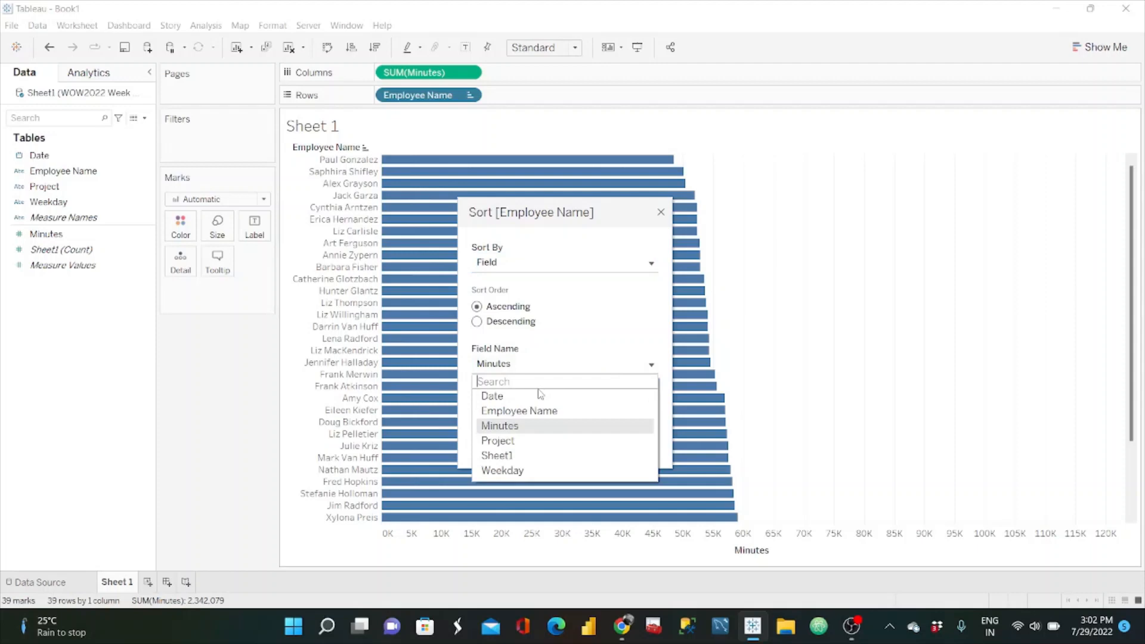
click(519, 426)
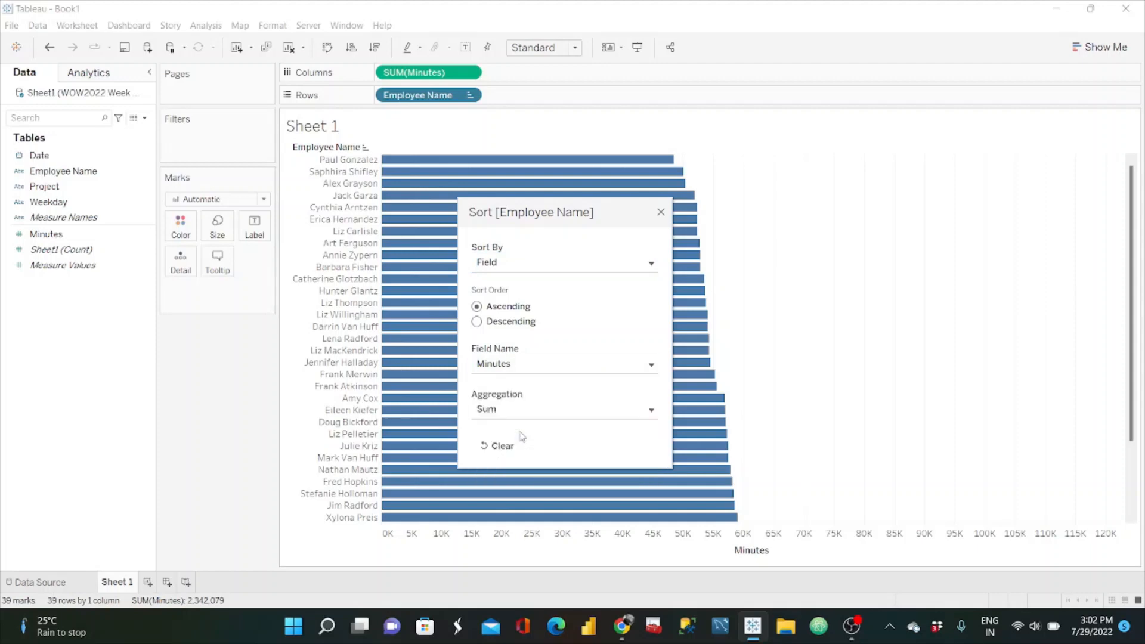
click(476, 322)
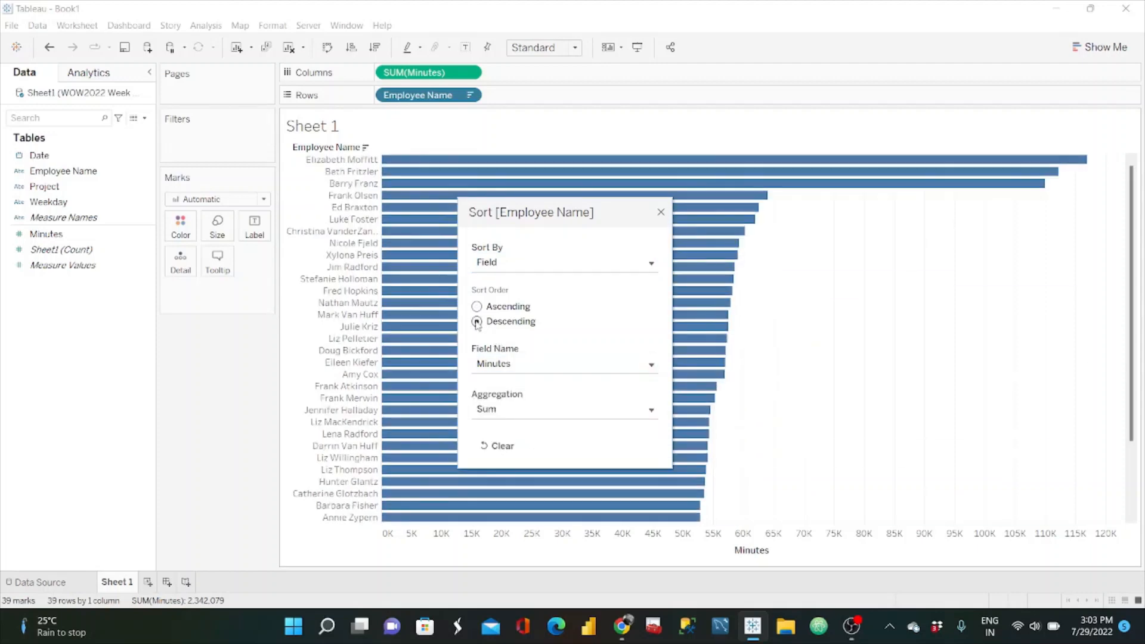
click(661, 213)
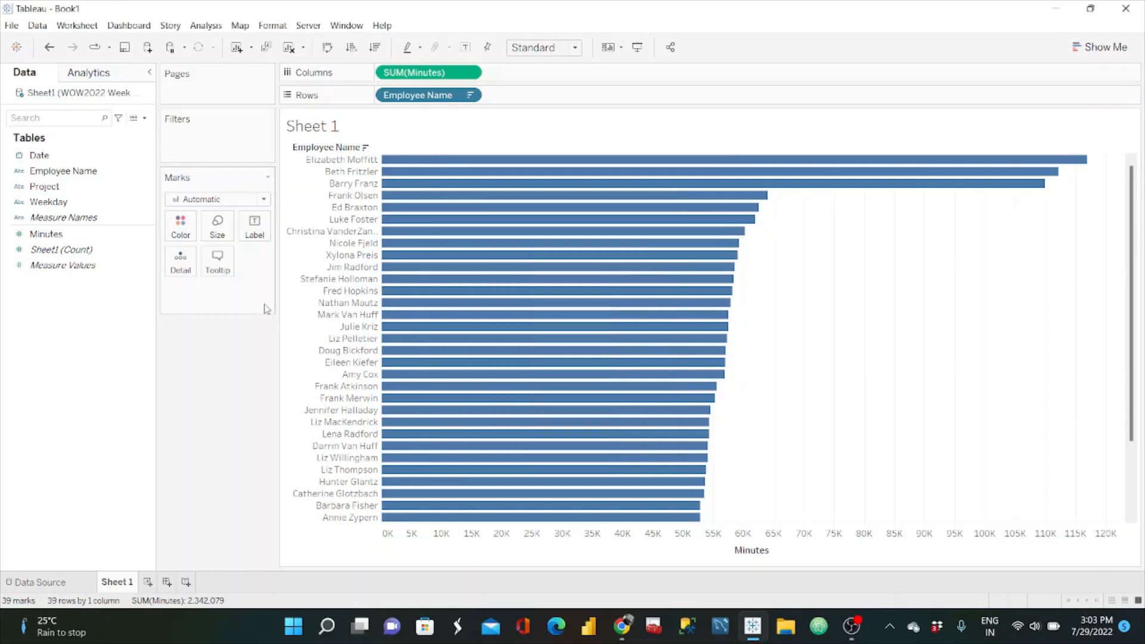
Step: Label the bars with the sum of Minutes and compare them with the reference dashboard in the browser
drag(88, 236, 250, 234)
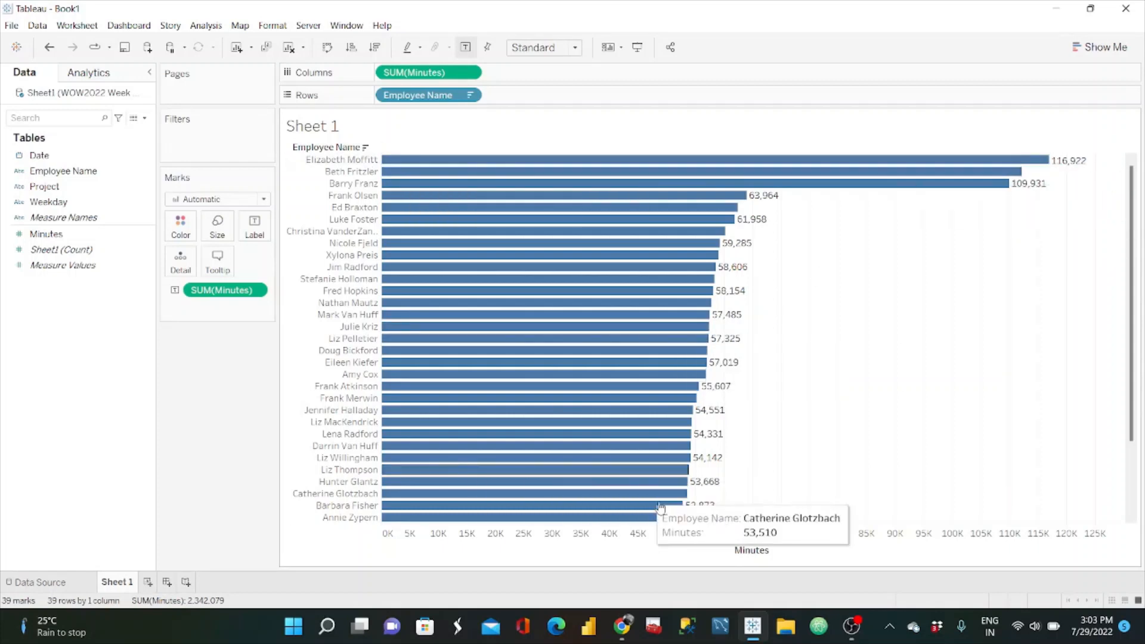
click(623, 627)
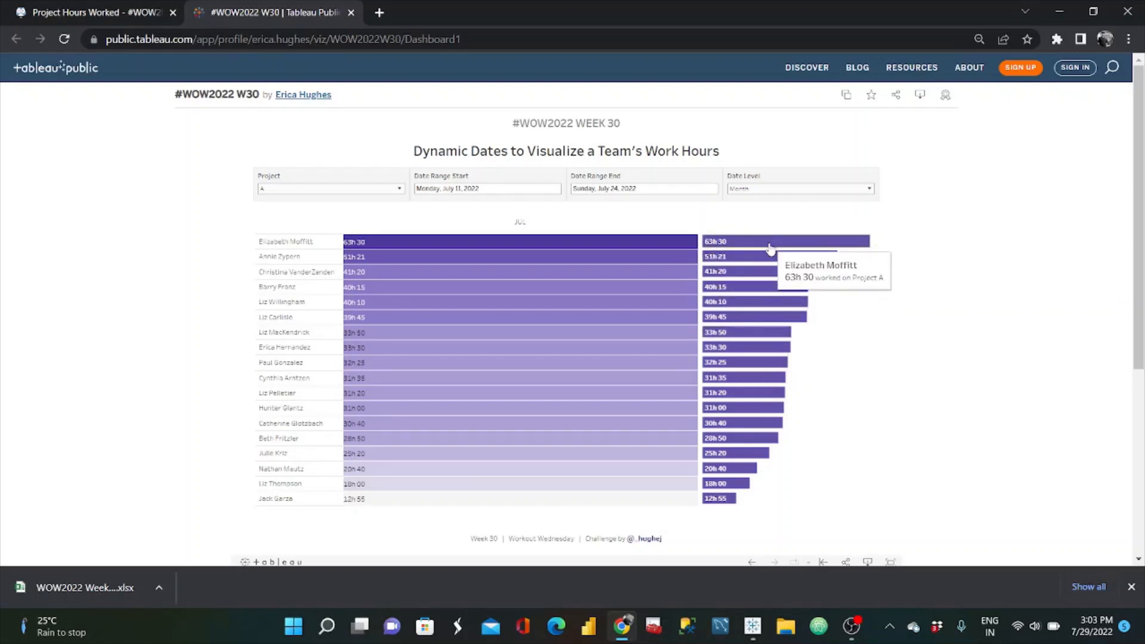
click(1060, 12)
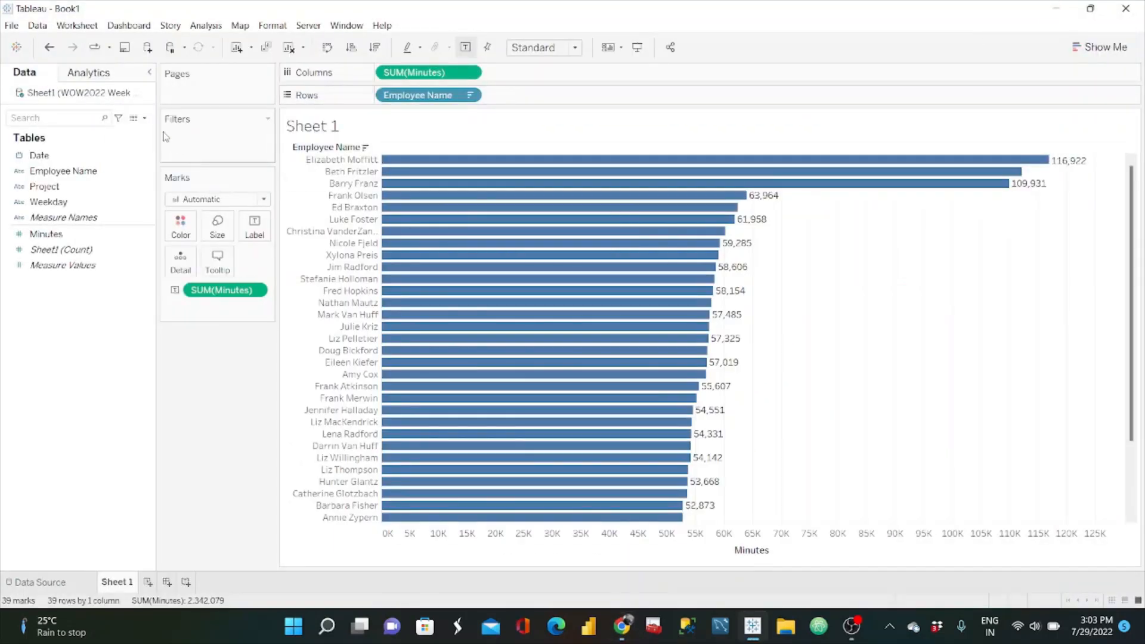
Step: Create a calculated field named Hours with the formula SUM([Minutes])/60
click(145, 119)
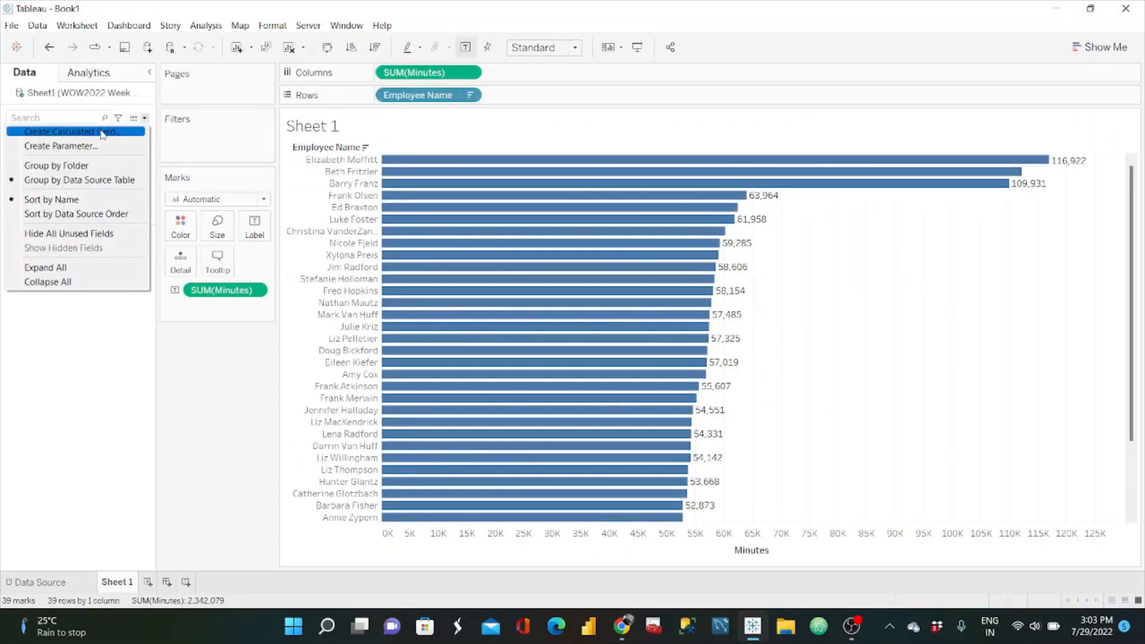
click(103, 133)
text(Hours)
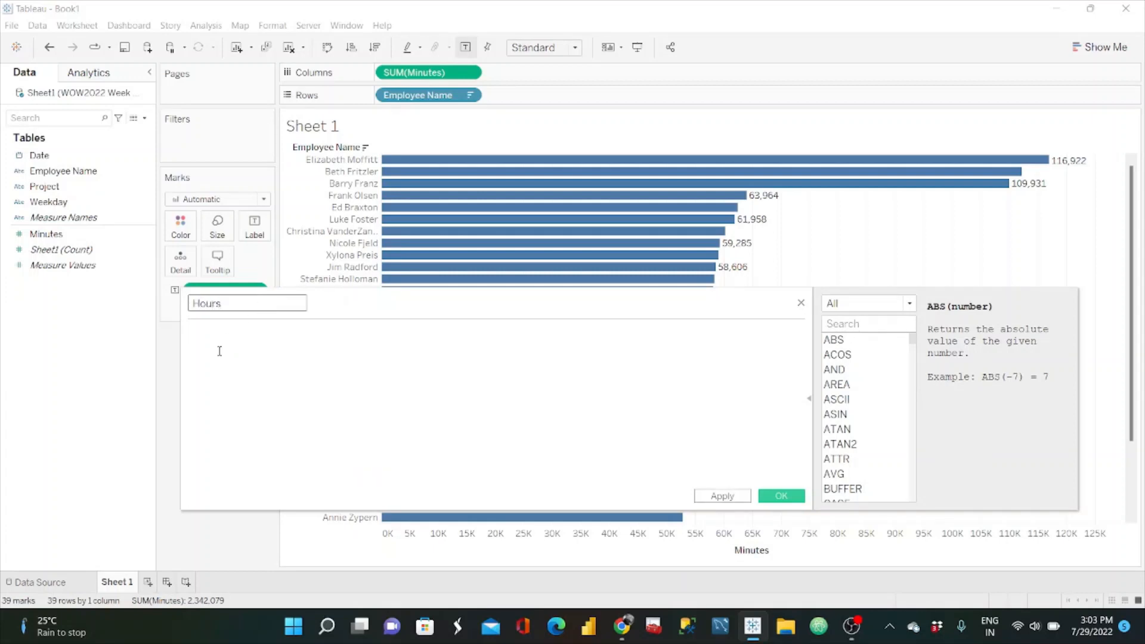
click(215, 358)
text(SUM()
drag(46, 233, 301, 357)
text())
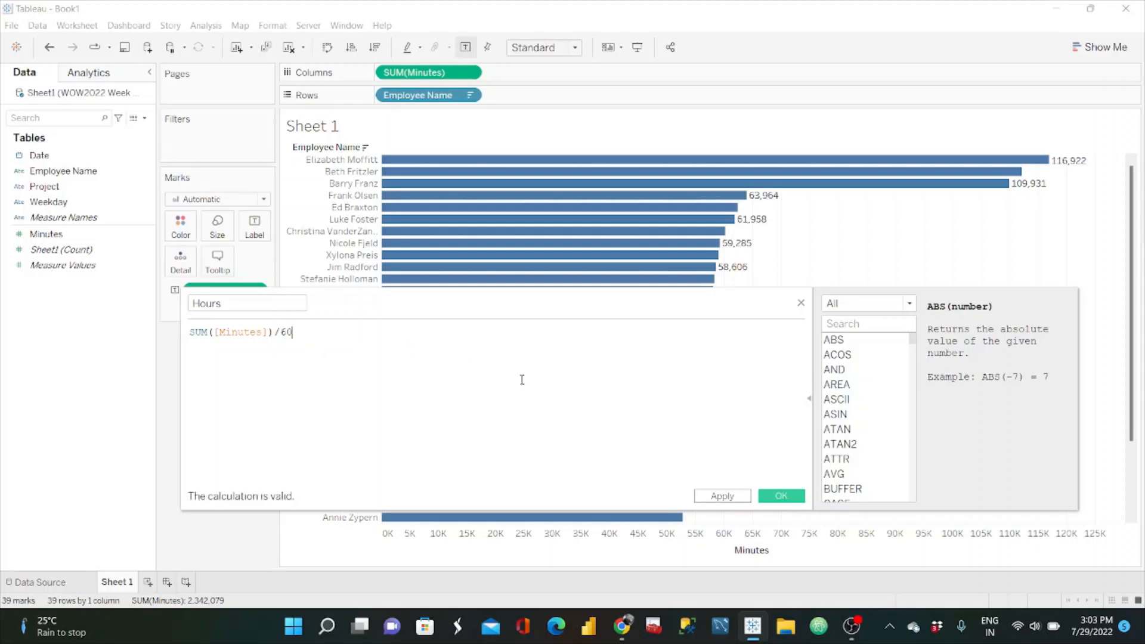
click(782, 496)
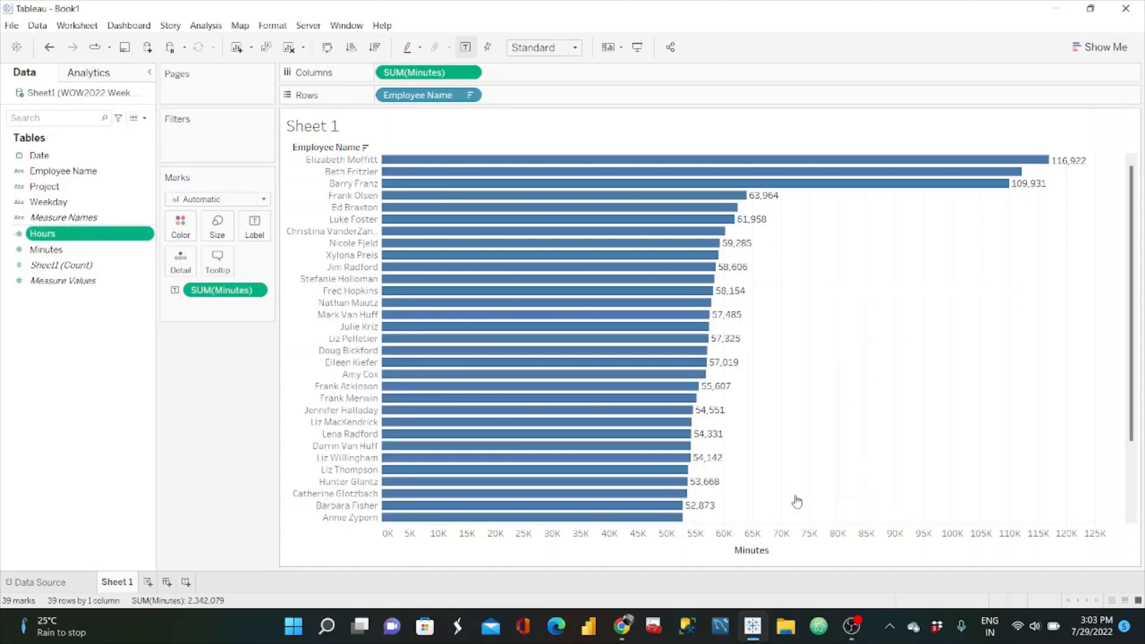
Step: Add the Hours field to the bar labels and review the labels across all employees
drag(98, 236, 254, 227)
mouse_move(634, 196)
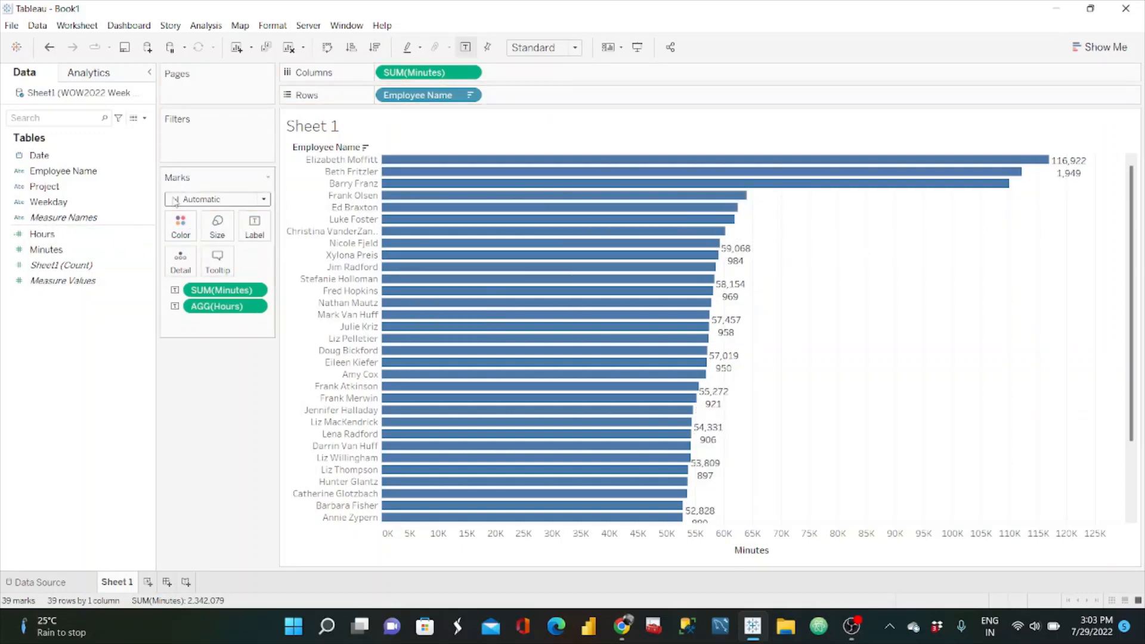
mouse_move(488, 417)
scroll(825, 362, down, 3)
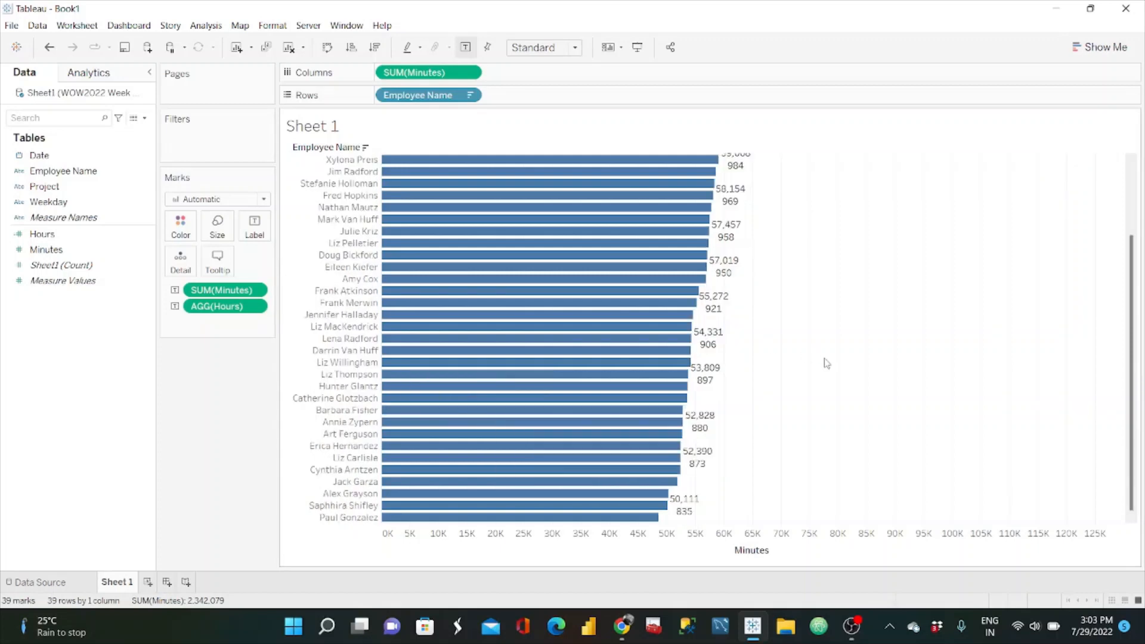
scroll(826, 364, up, 3)
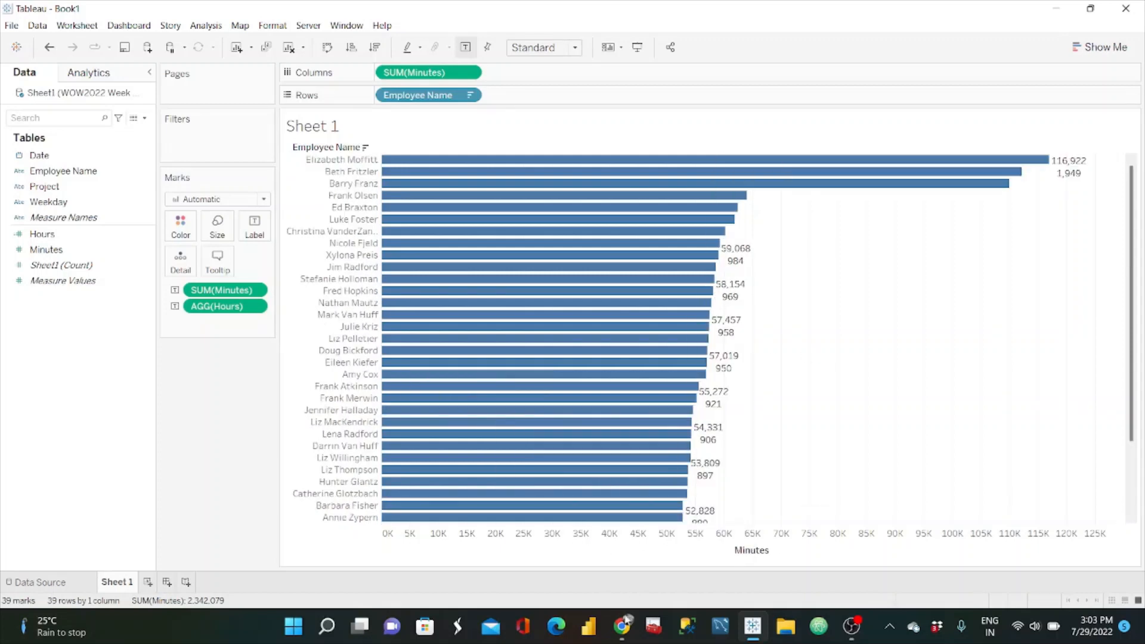
Step: Check the Project filter of the reference dashboard in the browser, and filter the Tableau sheet to Project C
click(622, 626)
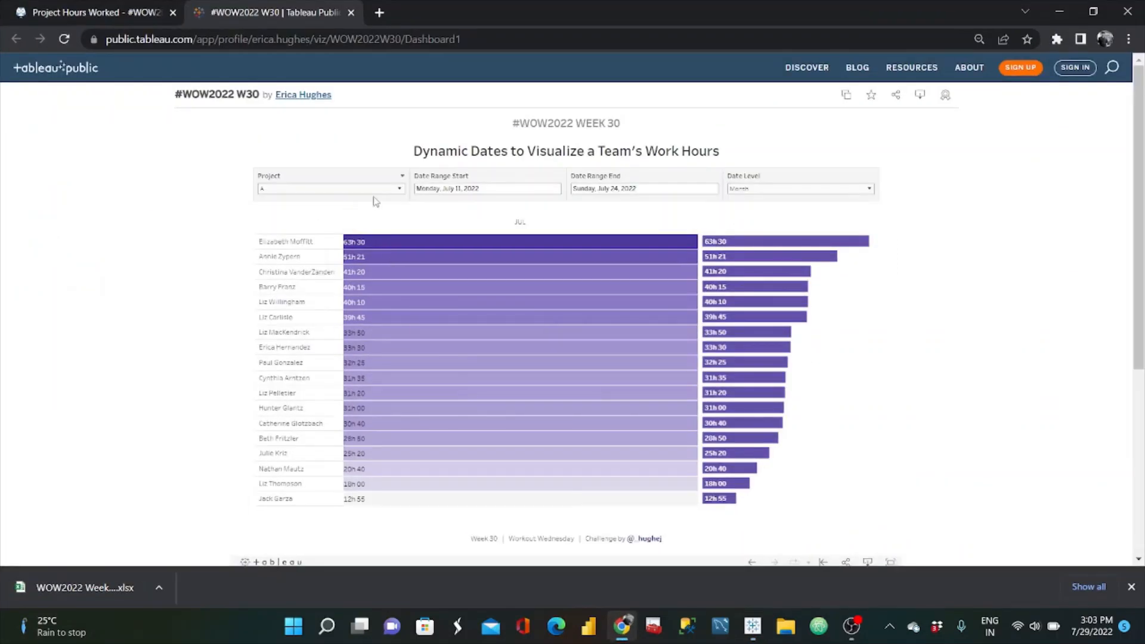
click(1060, 11)
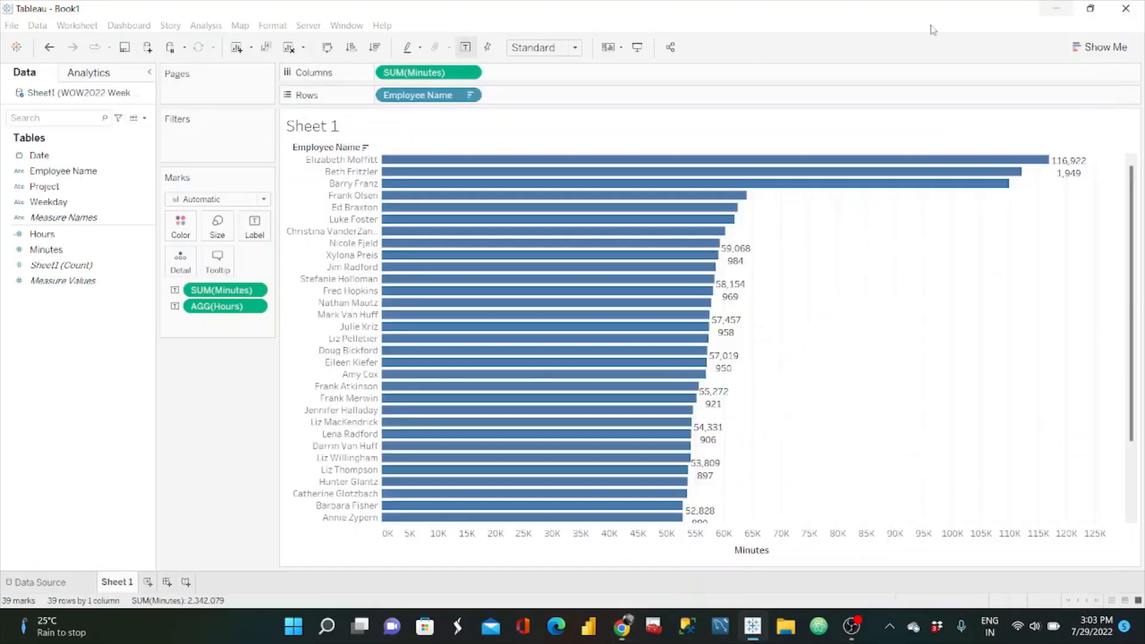
drag(45, 189, 183, 144)
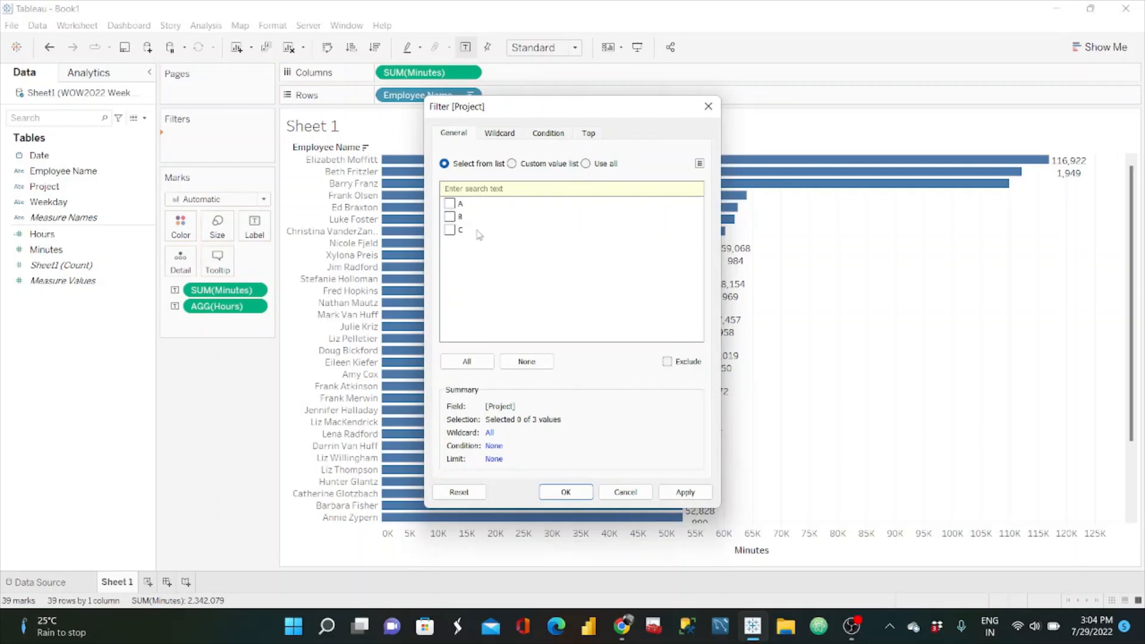
click(450, 237)
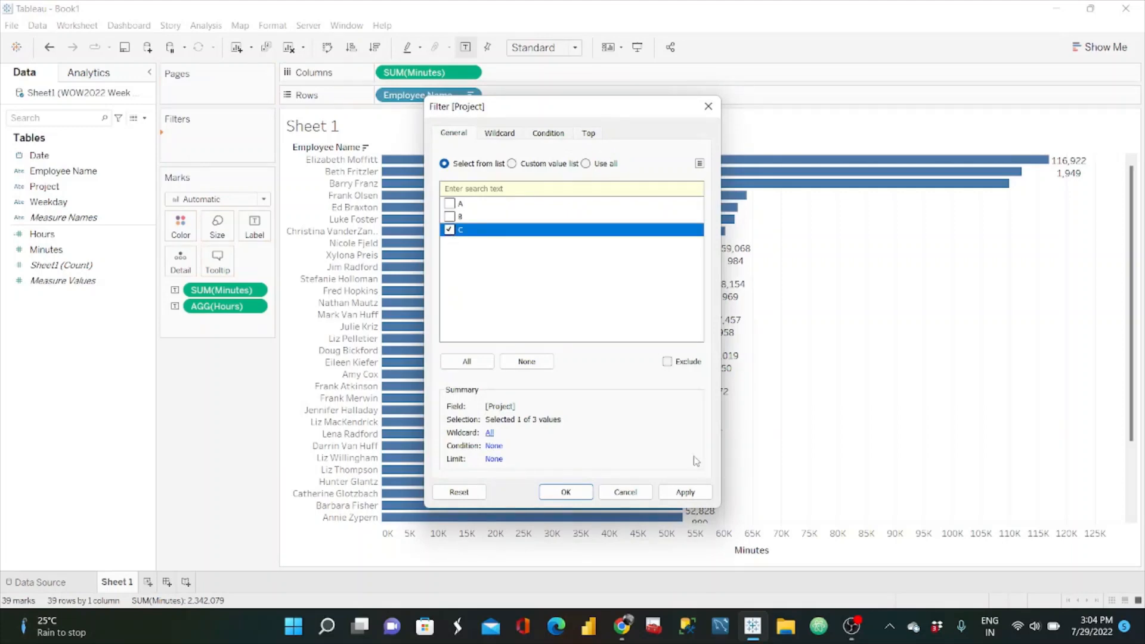
click(686, 492)
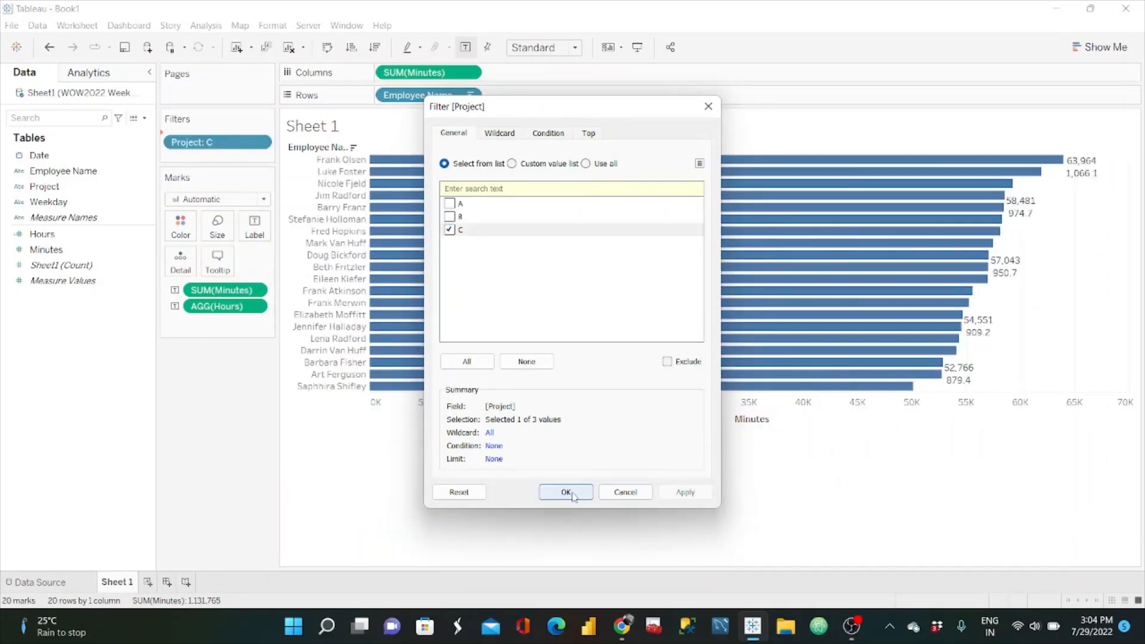
click(566, 492)
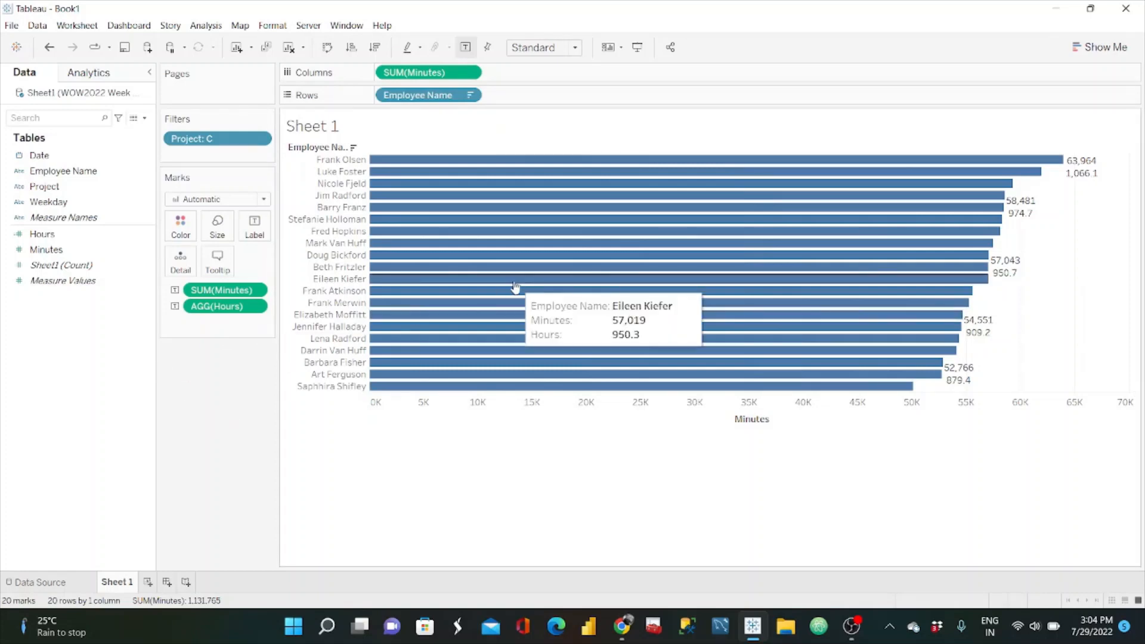
click(255, 226)
click(375, 294)
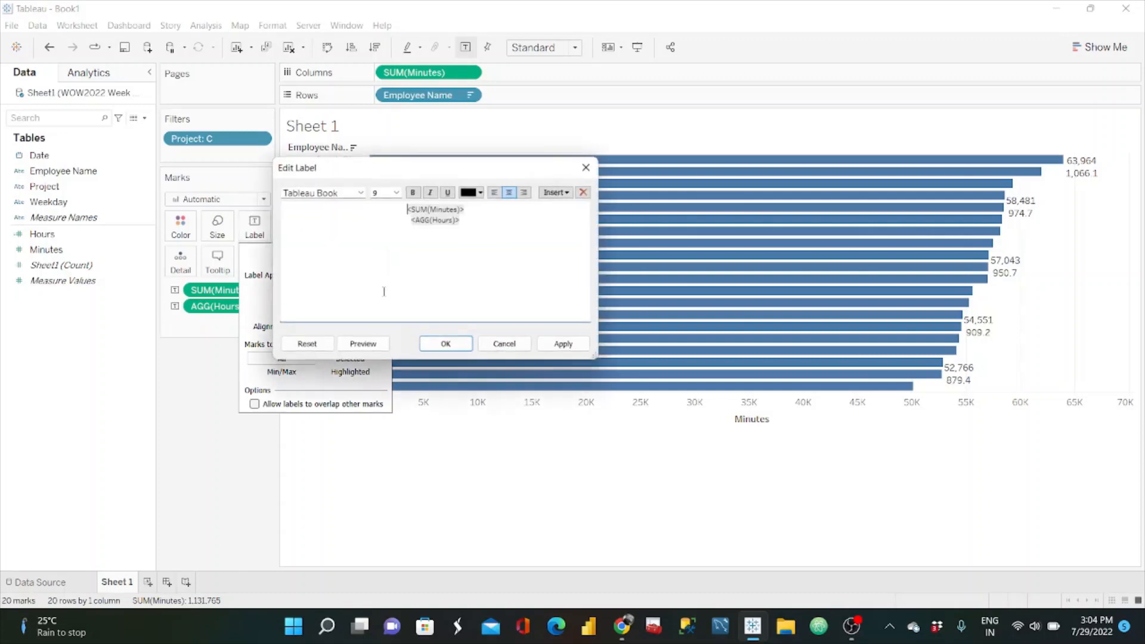
click(587, 169)
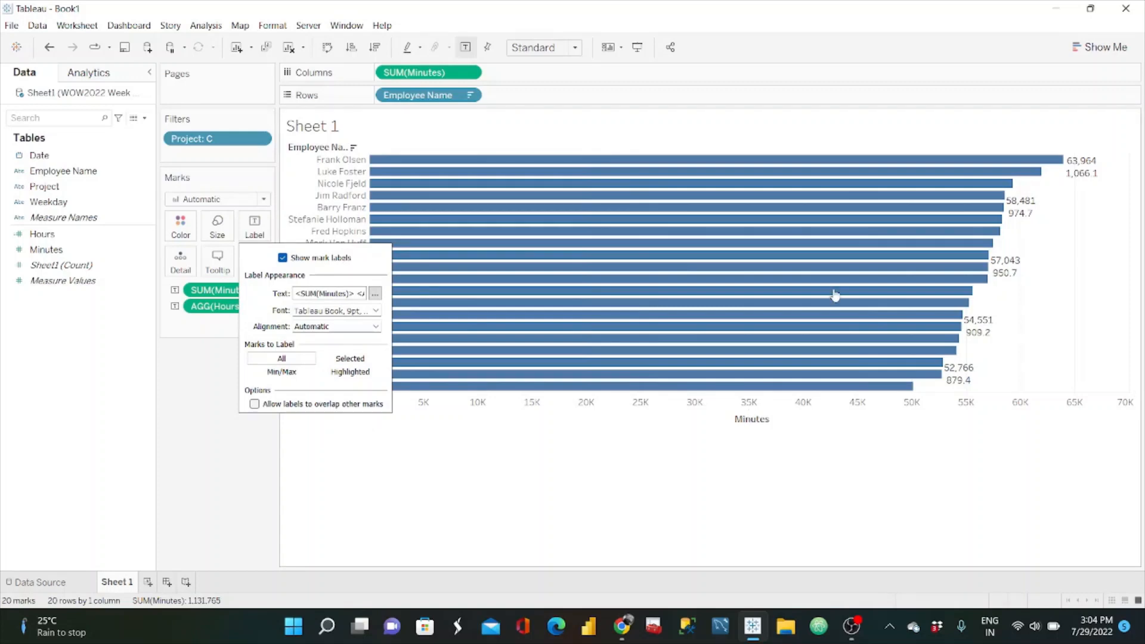
mouse_move(1082, 185)
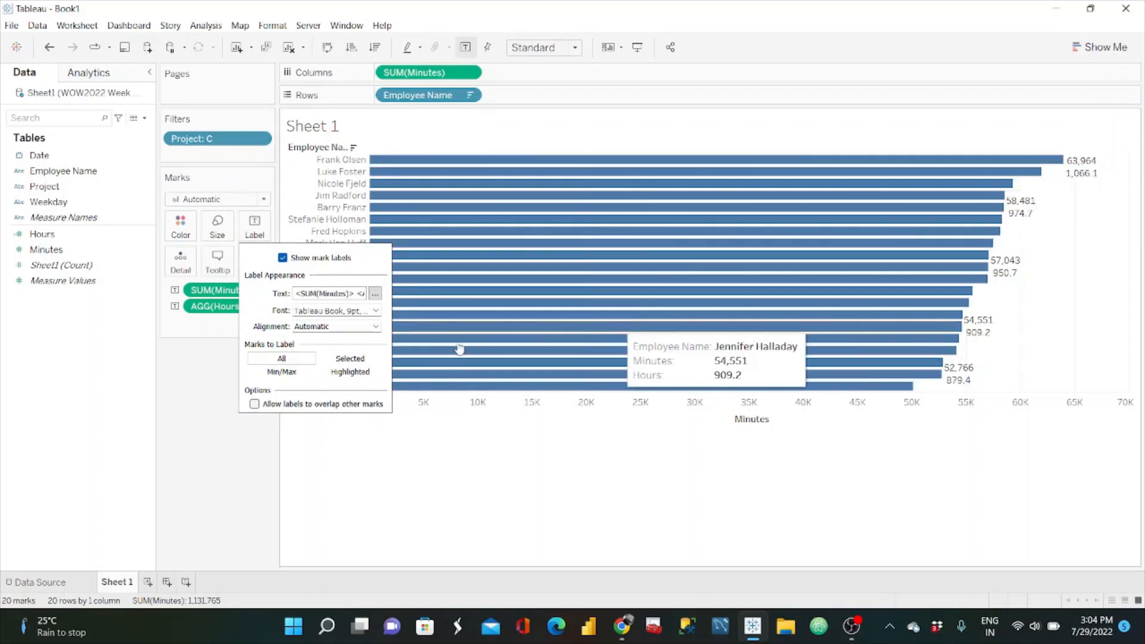
click(210, 381)
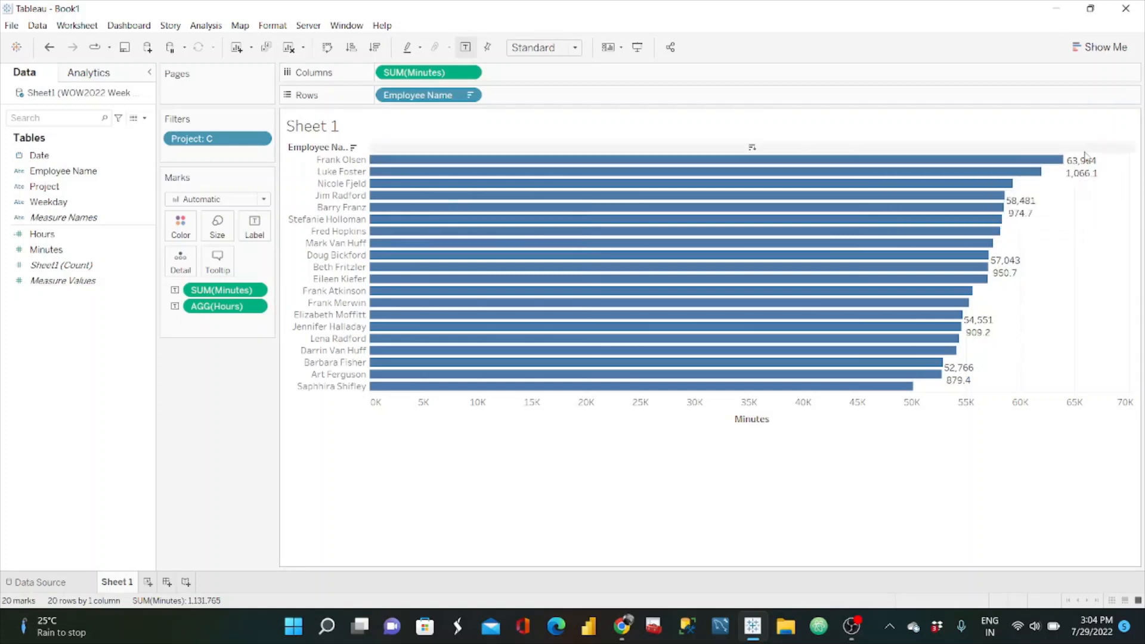
mouse_move(1093, 178)
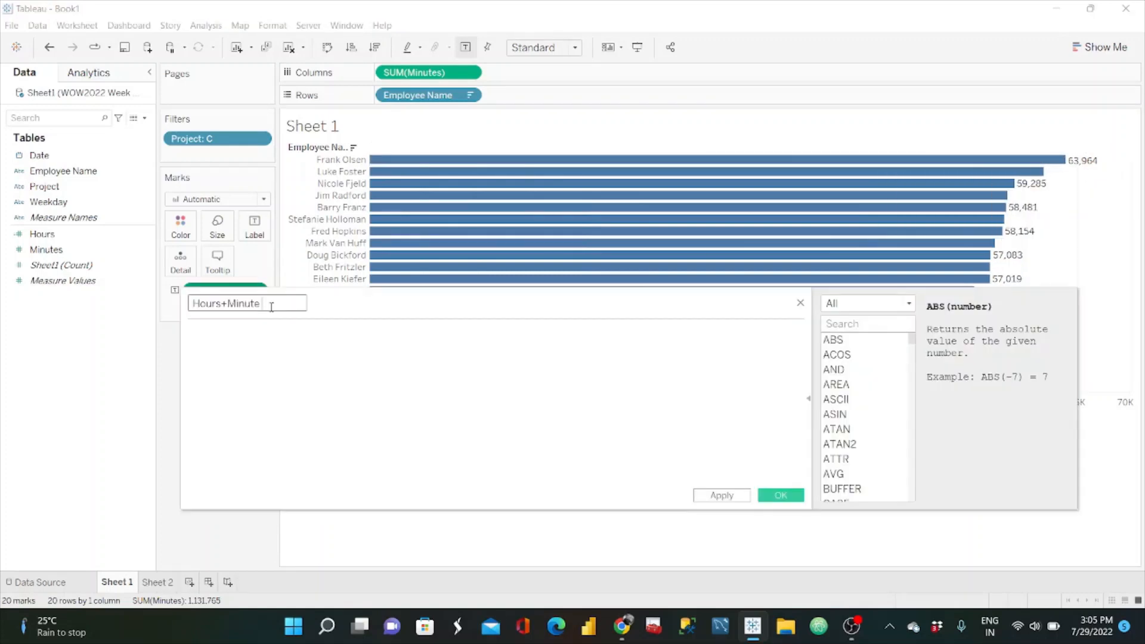
Step: Enter (SUM([Minutes])/60) as the starting expression of the Hours+Minute calculated field
click(235, 352)
text(sum)
key(Return)
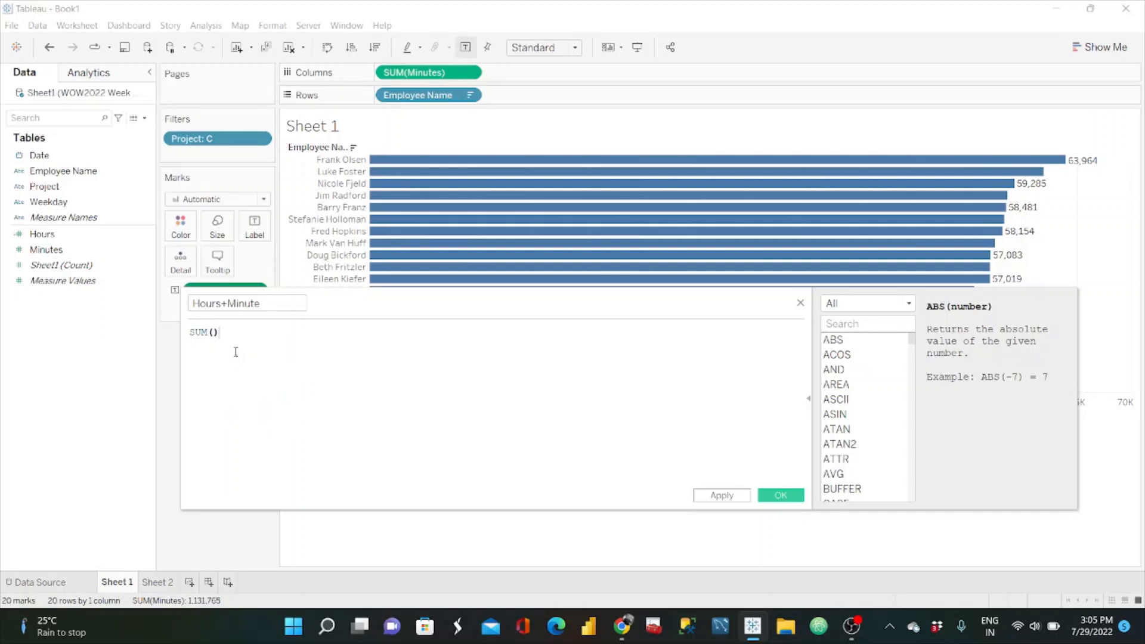
key(BackSpace)
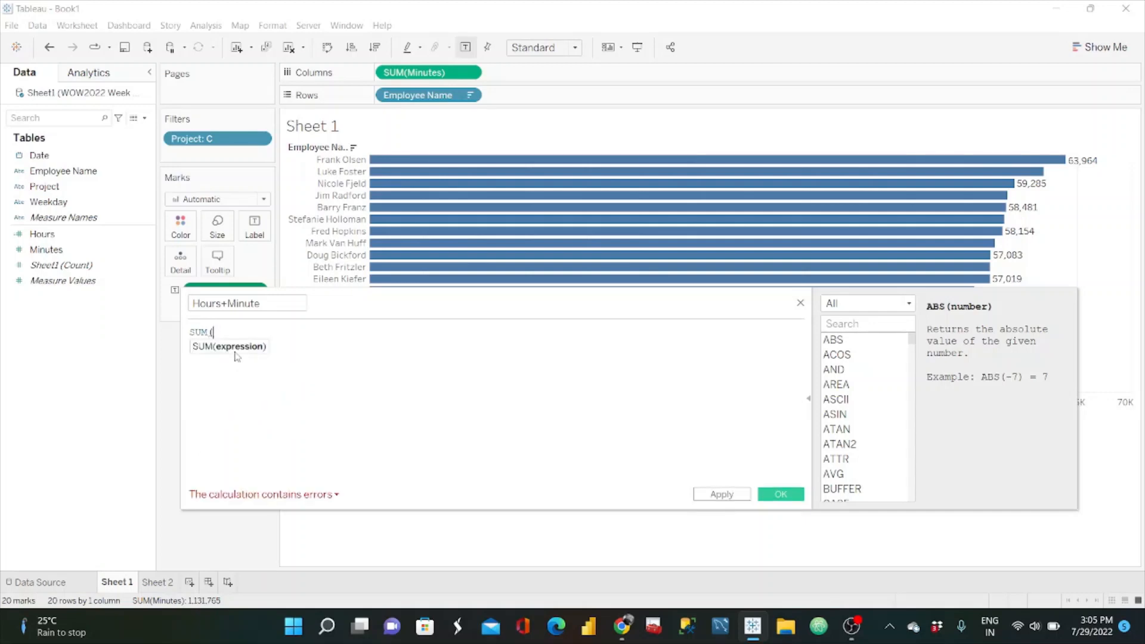
drag(78, 247, 260, 334)
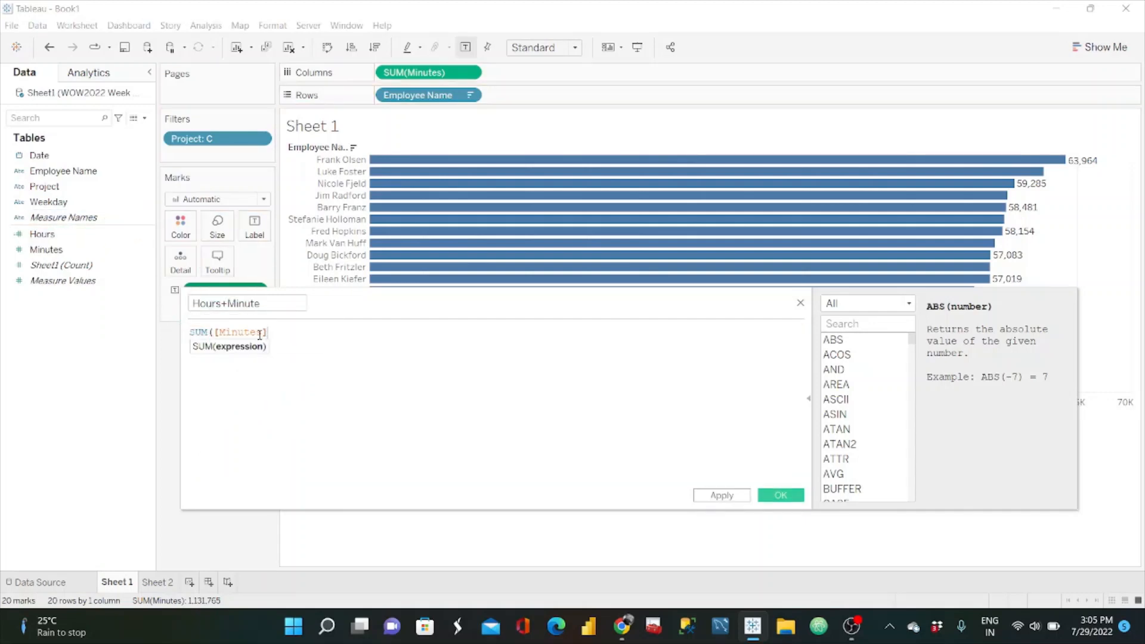
text()/60)
text())
click(191, 332)
text(()
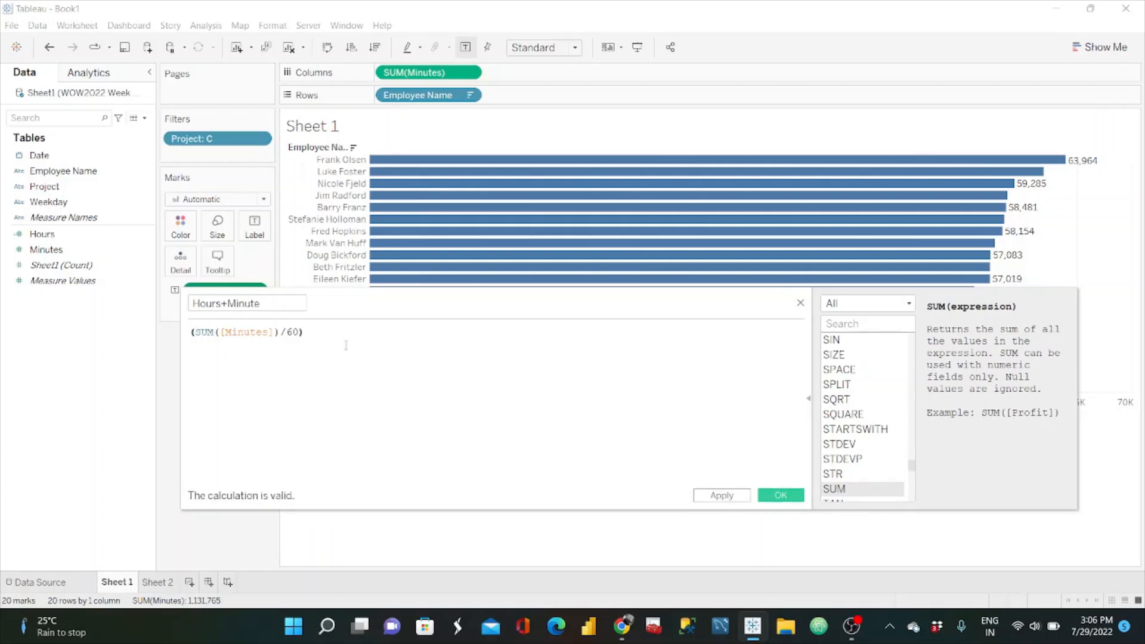
Step: Look up the FLOOR function in the function reference and wrap the hours expression in FLOOR()
click(858, 323)
text(FLOOR)
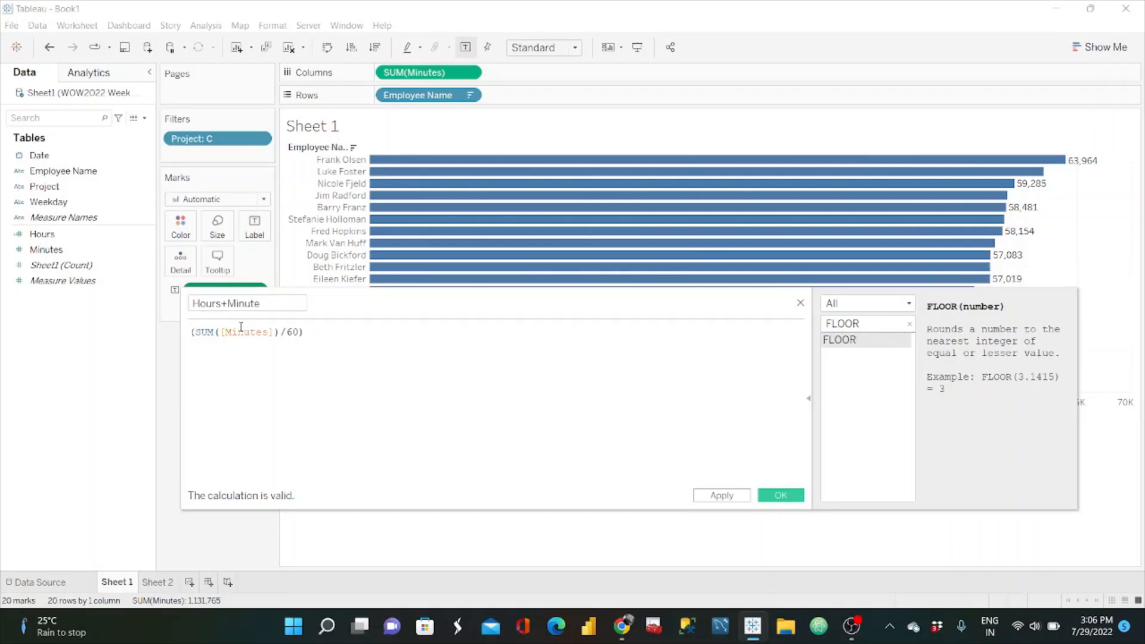
click(191, 333)
text(FLOOR)
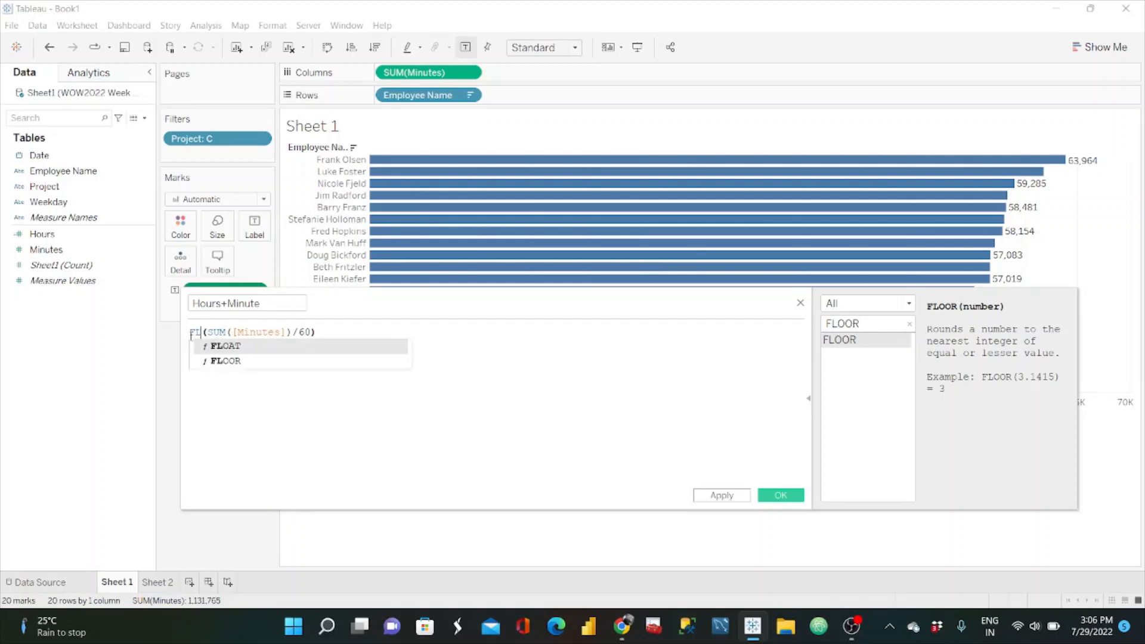
text(()
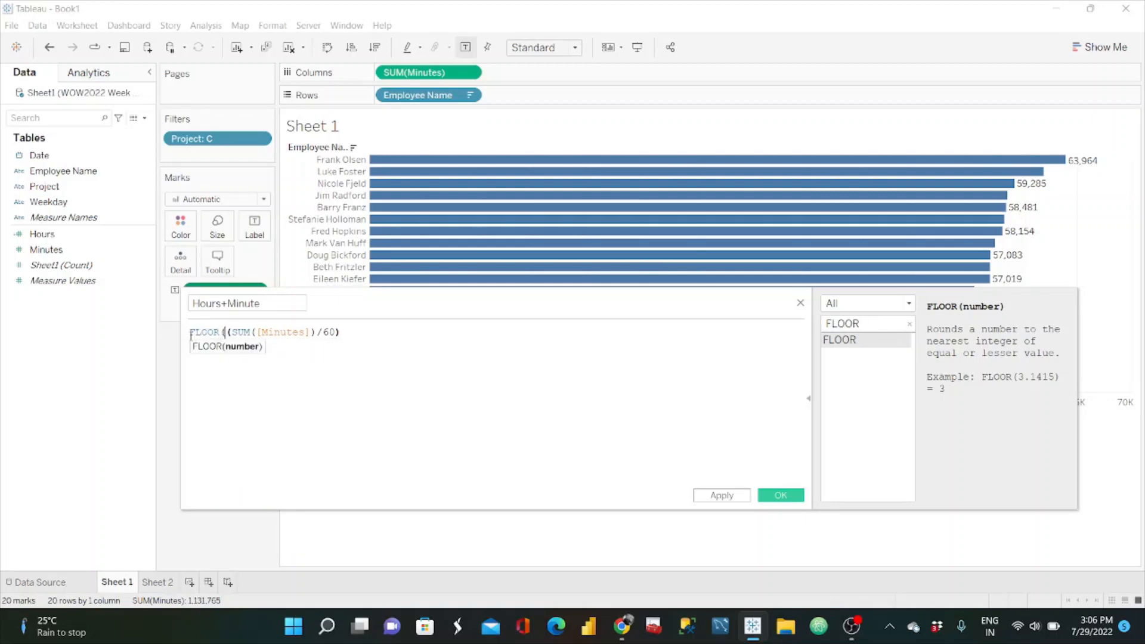
text())
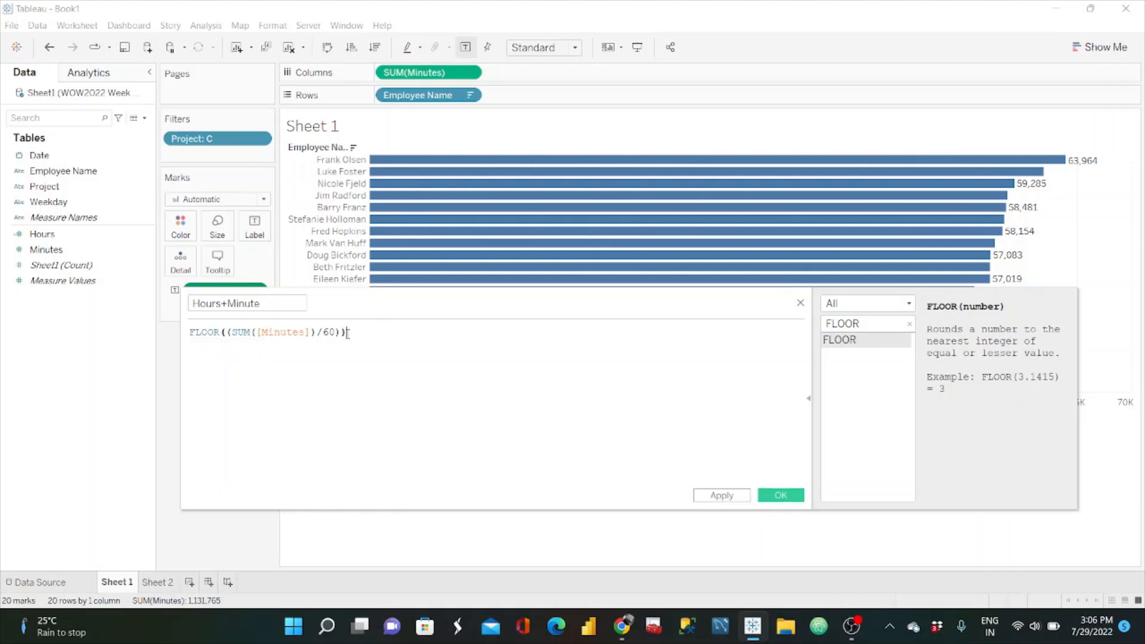
Step: Convert the FLOOR expression to text by wrapping it in STR()
click(191, 333)
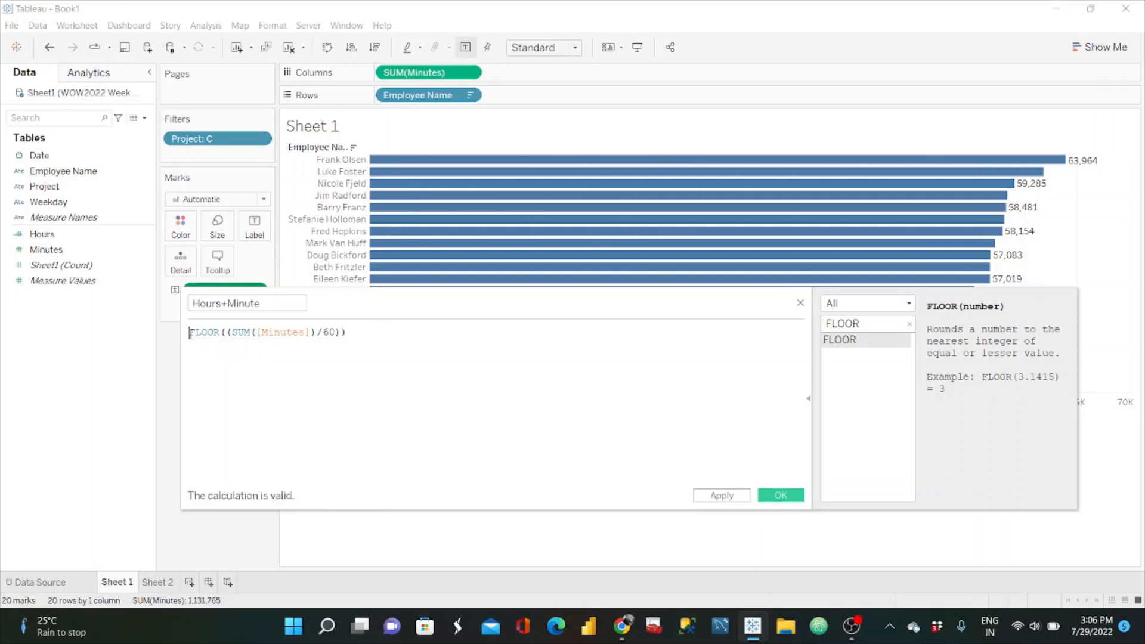
text(STR()
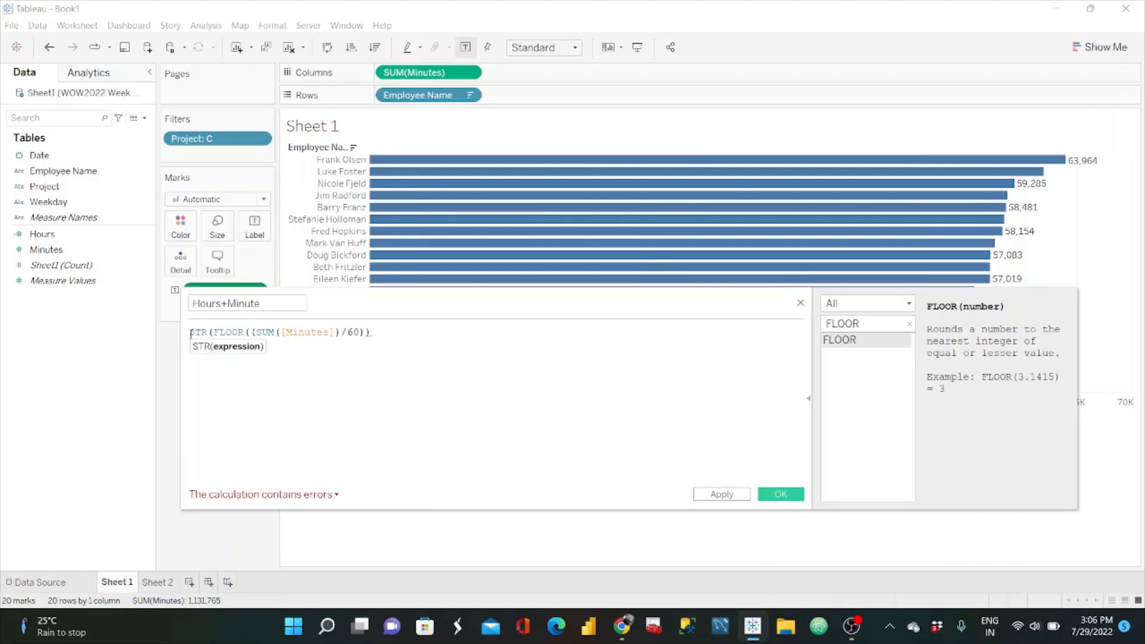
click(385, 334)
text())
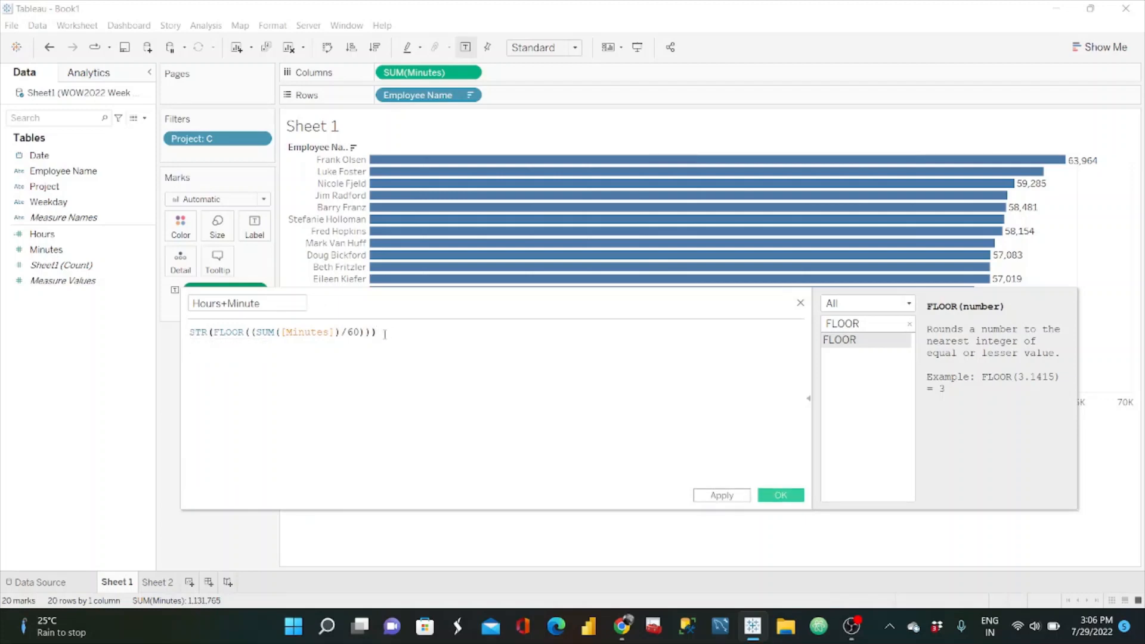
Step: Append the text literal 'hr' to the formula on its own line, with a + operator before and after it
key(Return)
text(+)
key(Return)
text(")
key(BackSpace)
text('Hr)
key(BackSpace)
key(BackSpace)
text(hr:')
key(BackSpace)
key(BackSpace)
text(')
key(Return)
text(+)
key(Return)
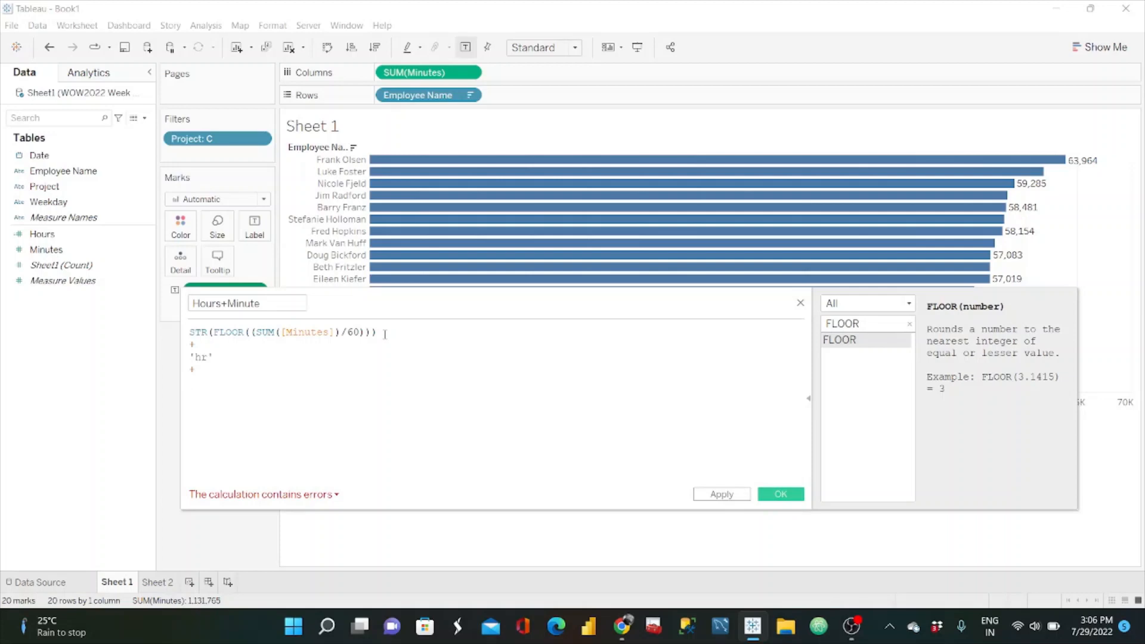
Step: Add an IIF function to the formula that tests whether SUM([Minutes])%60<10
text(IIF(SUM([Minutes])%60<10)
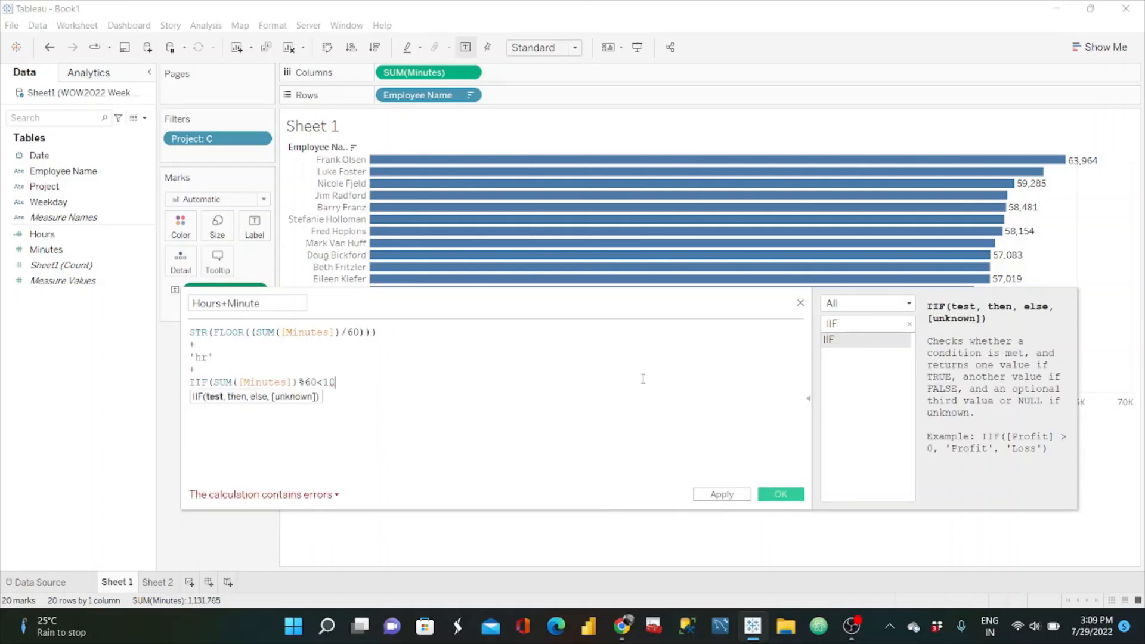
text(,)
key(Return)
Step: Set the IIF's true result to '0' +STR(SUM([Minutes])%60), reusing the remainder expression from the test
text(')
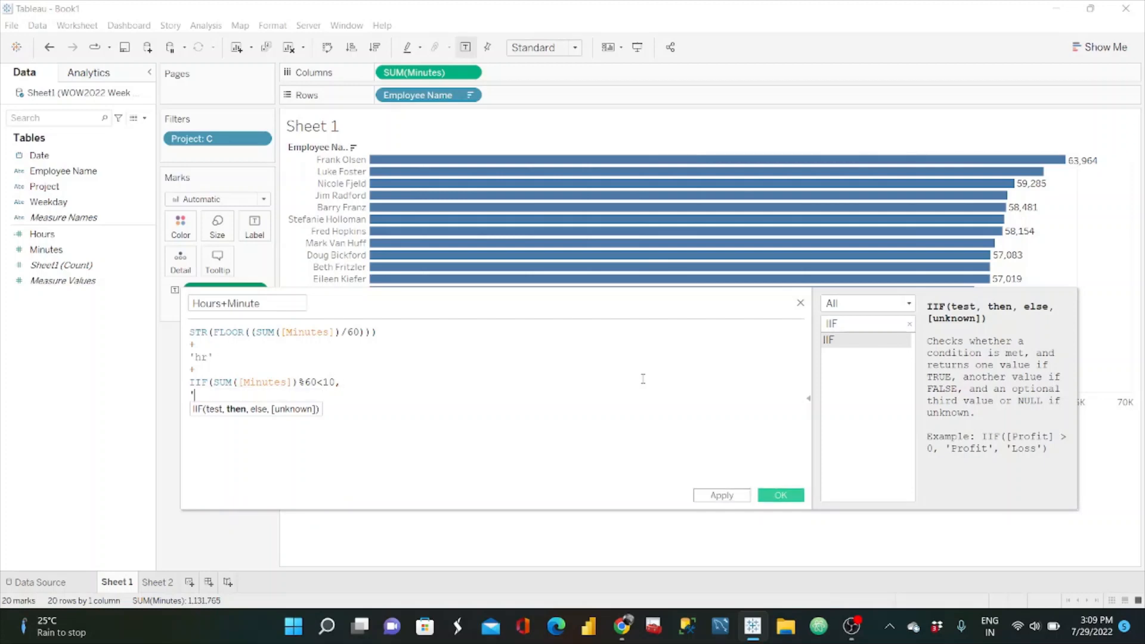
text(0' +STR()
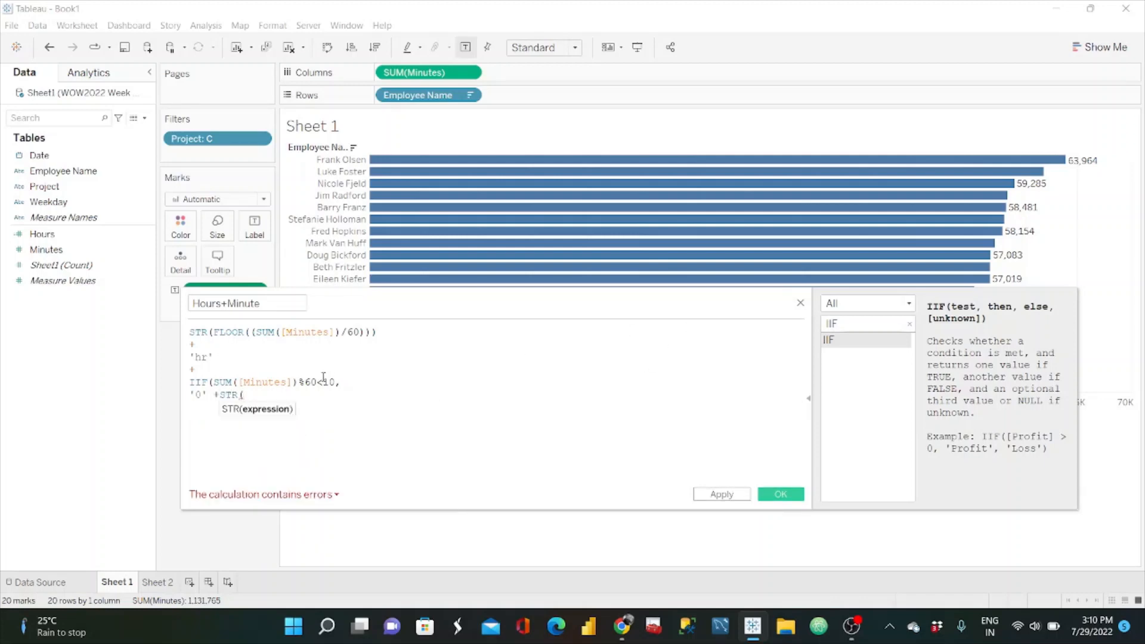
drag(317, 382, 214, 382)
key(ctrl+c)
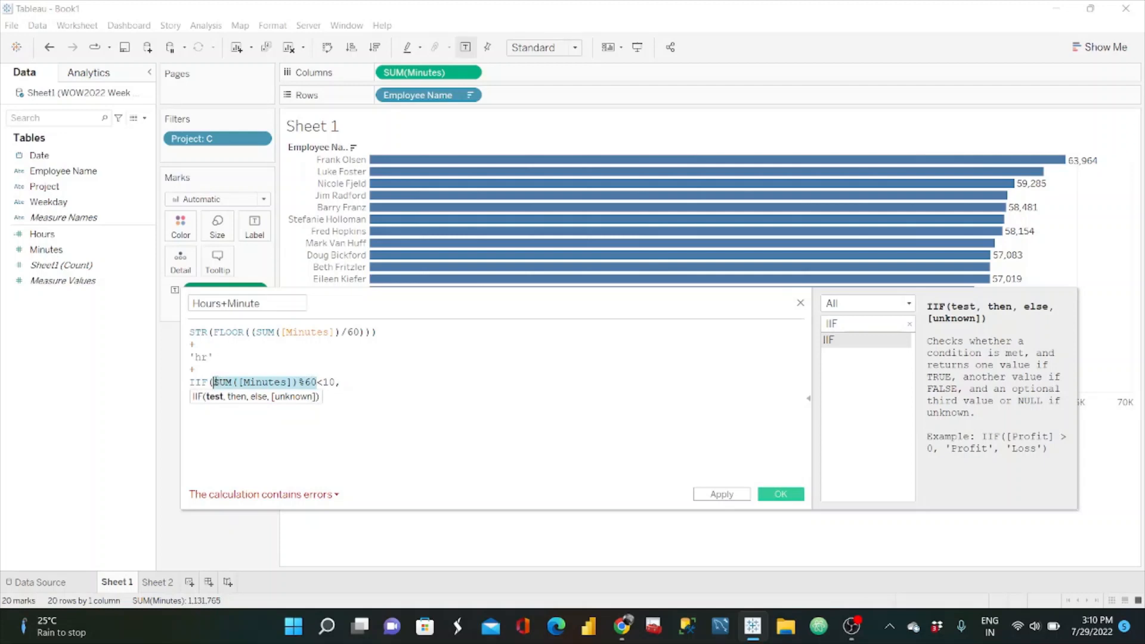
click(277, 411)
key(ctrl+v)
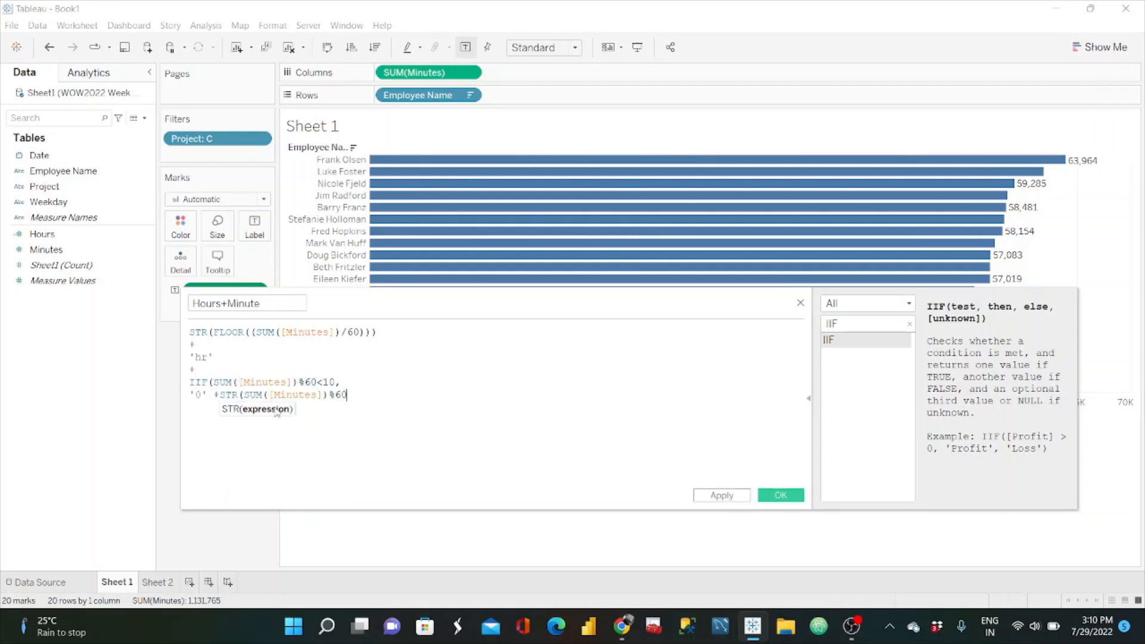
text())
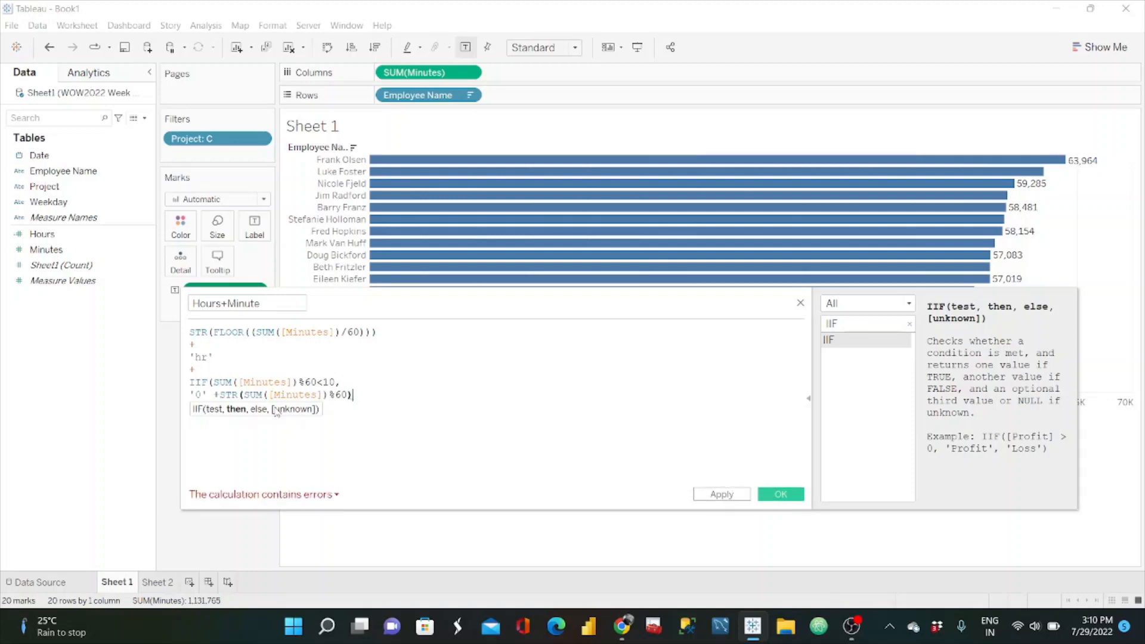
text(,)
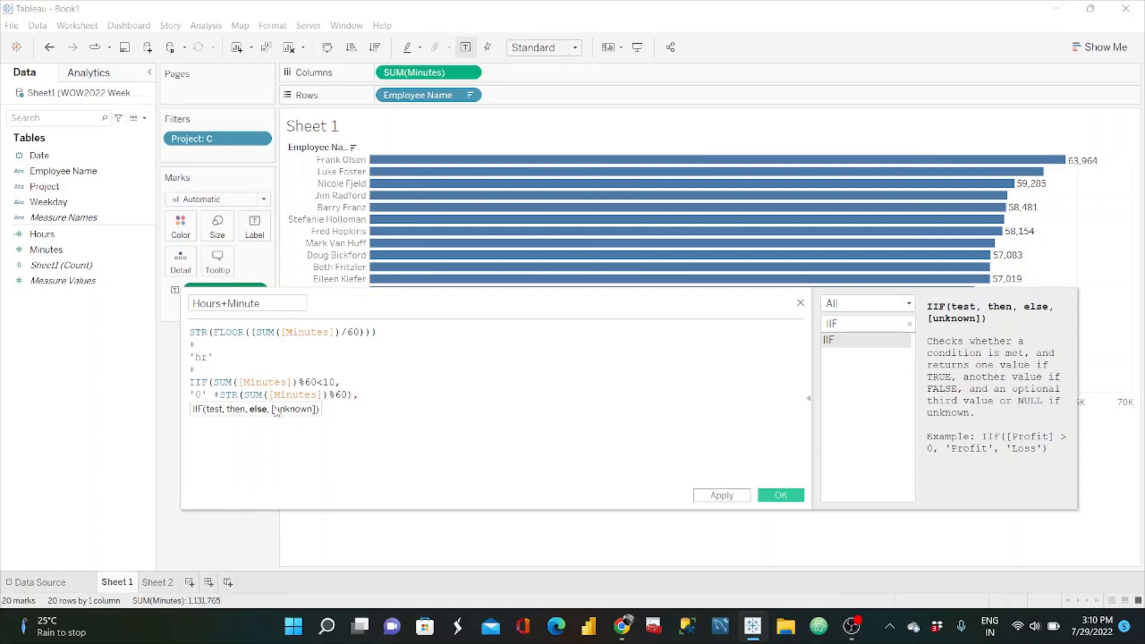
Step: Copy STR(SUM([Minutes])%60) from the true result as the IIF's else result and close the function's parenthesis
click(351, 386)
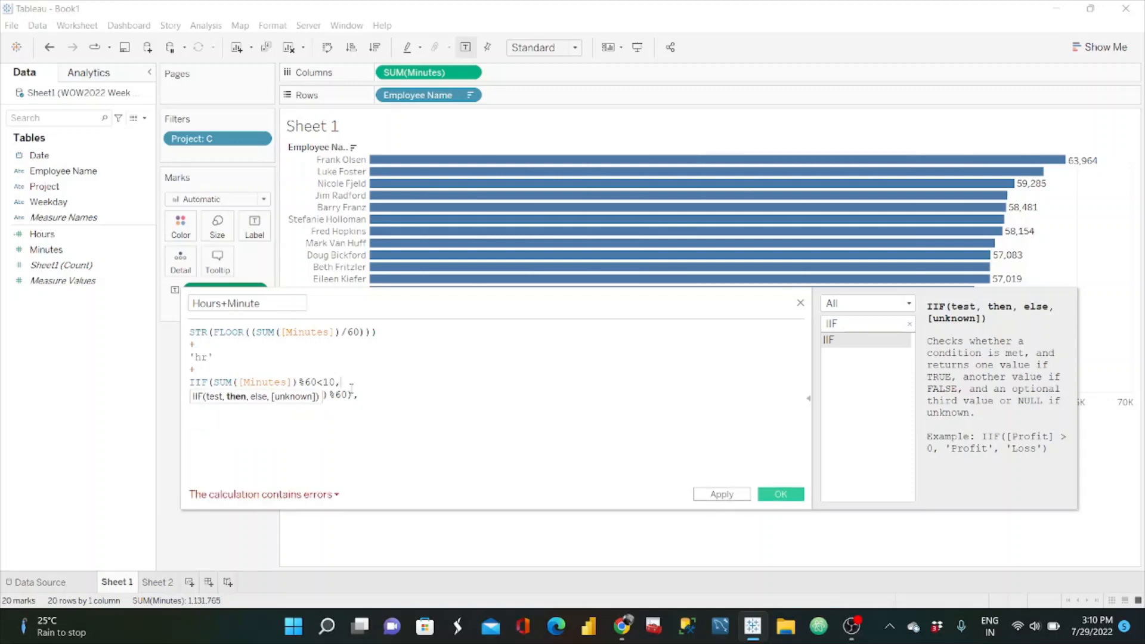
drag(351, 388, 221, 393)
click(353, 396)
key(ctrl+c)
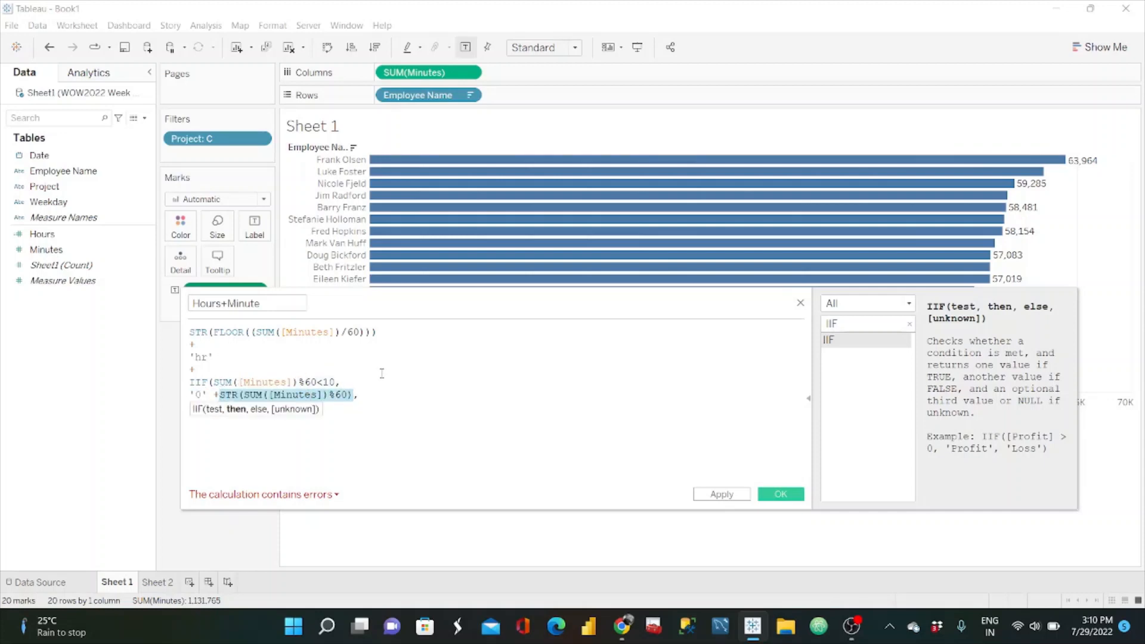
click(389, 400)
key(Return)
key(ctrl+v)
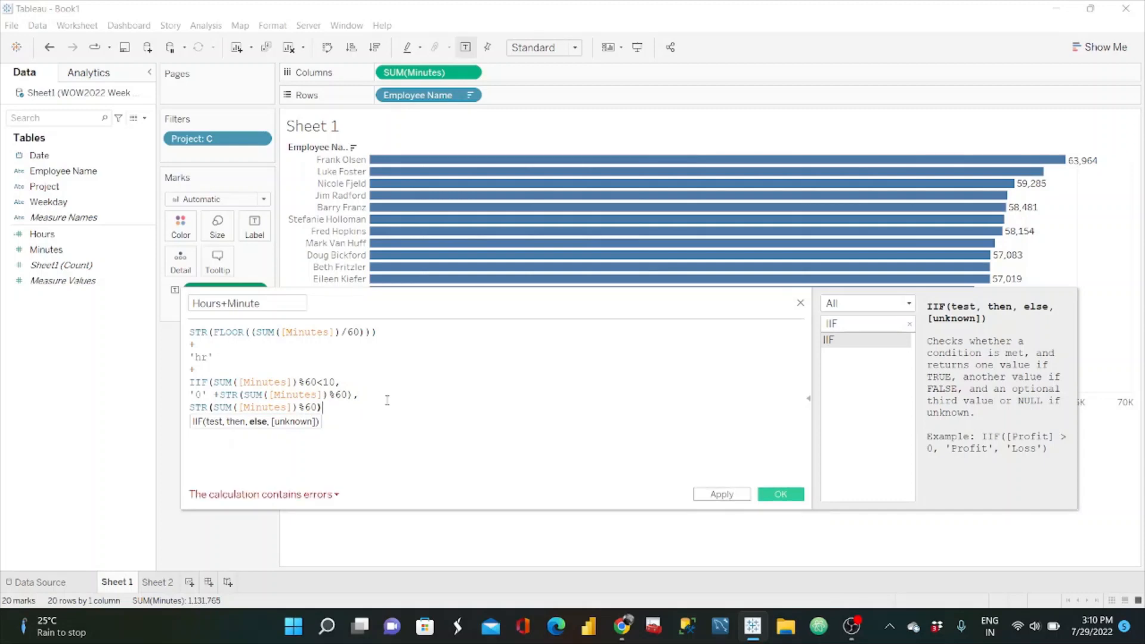
text())
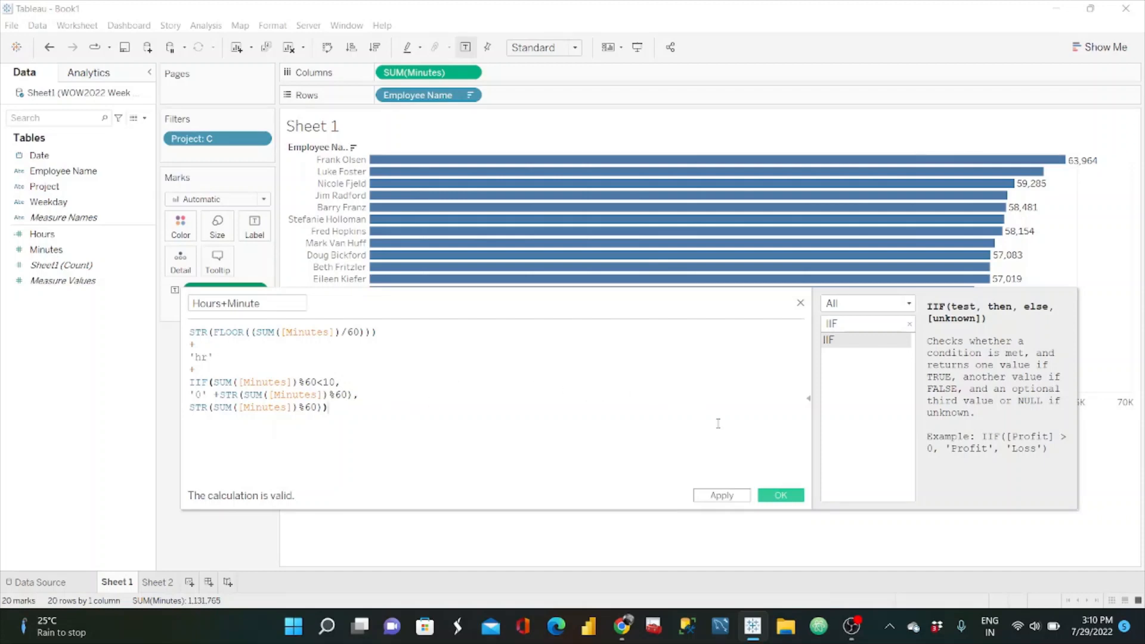
Step: Save the Hours+Minute calculation, label the bars with it, and remove SUM(Minutes) from the labels
click(778, 496)
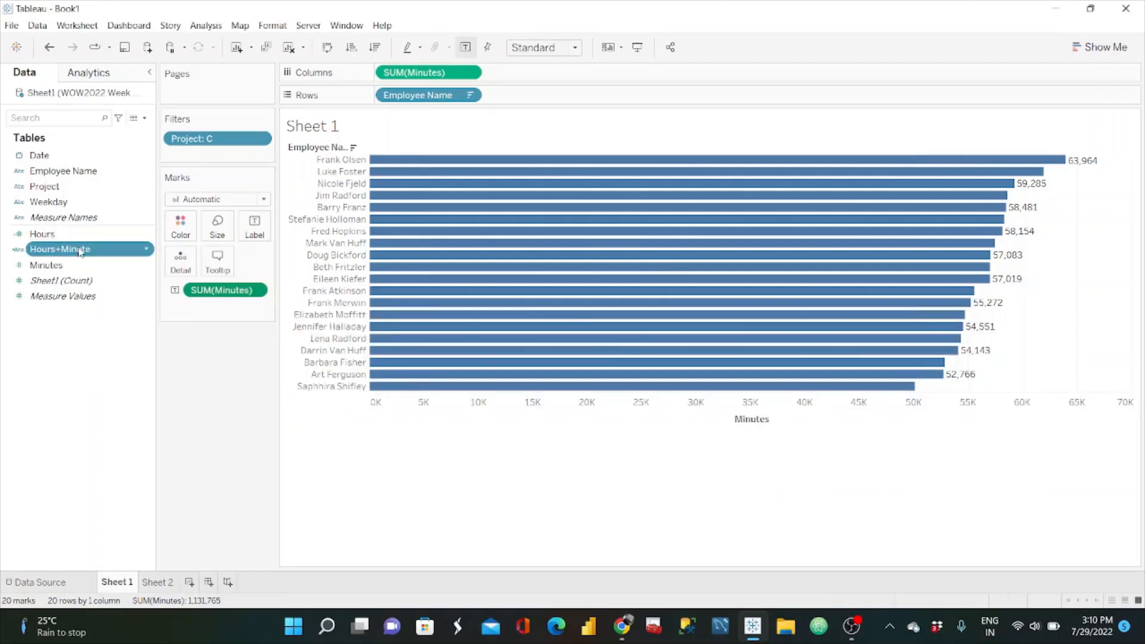
drag(78, 254, 254, 230)
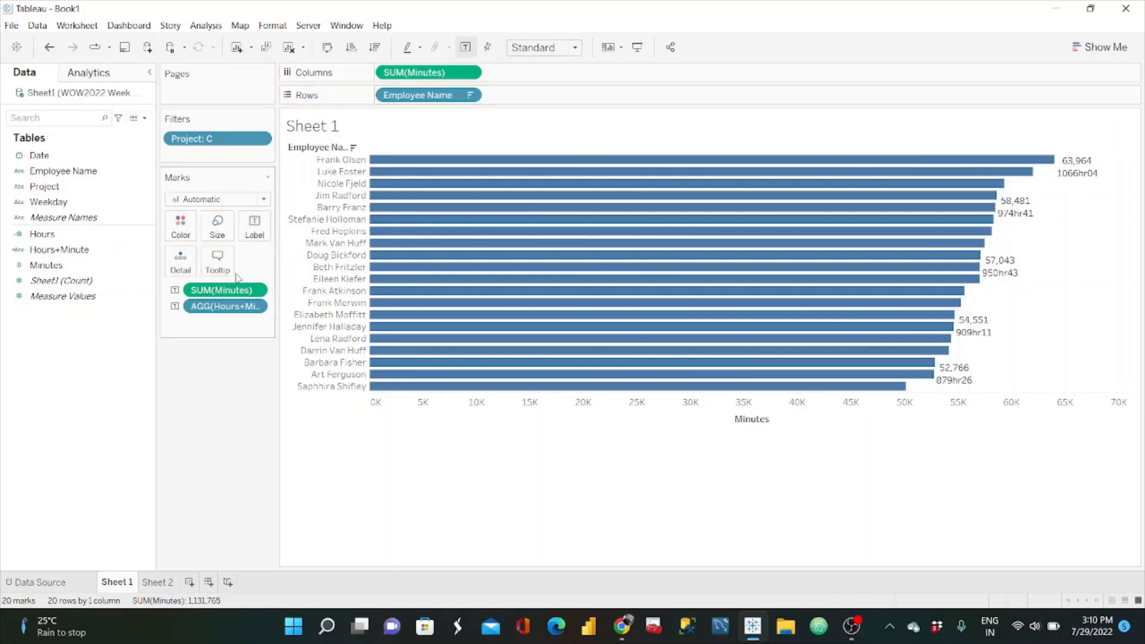
drag(229, 287, 218, 414)
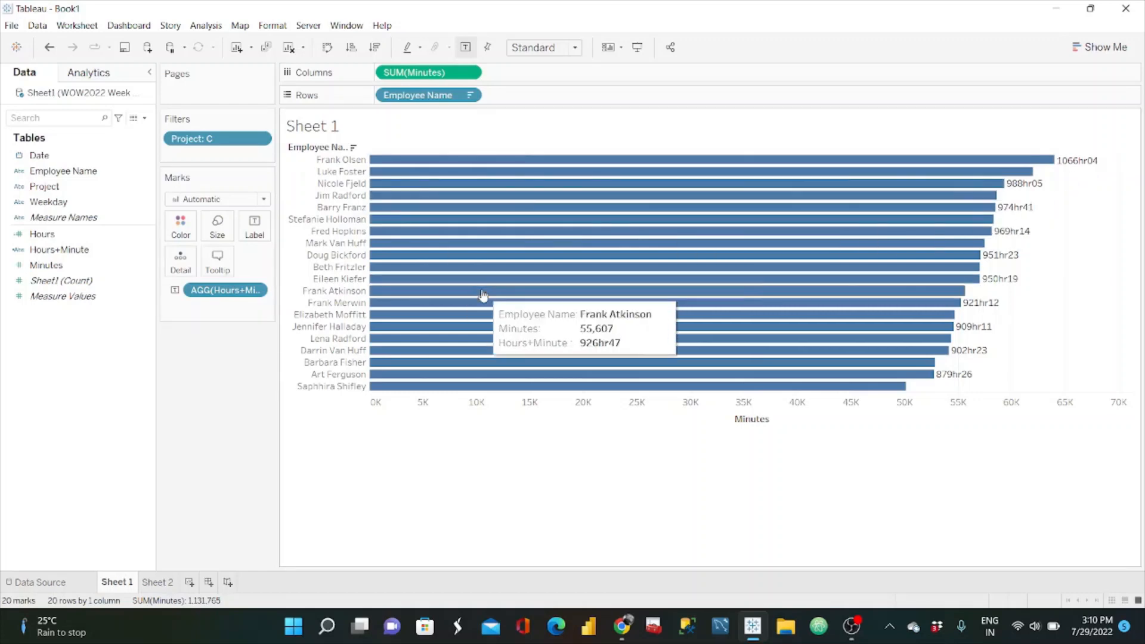
Step: Switch to the reference dashboard in Chrome, view it with Date Level Default and Project C, and return to Tableau
click(622, 625)
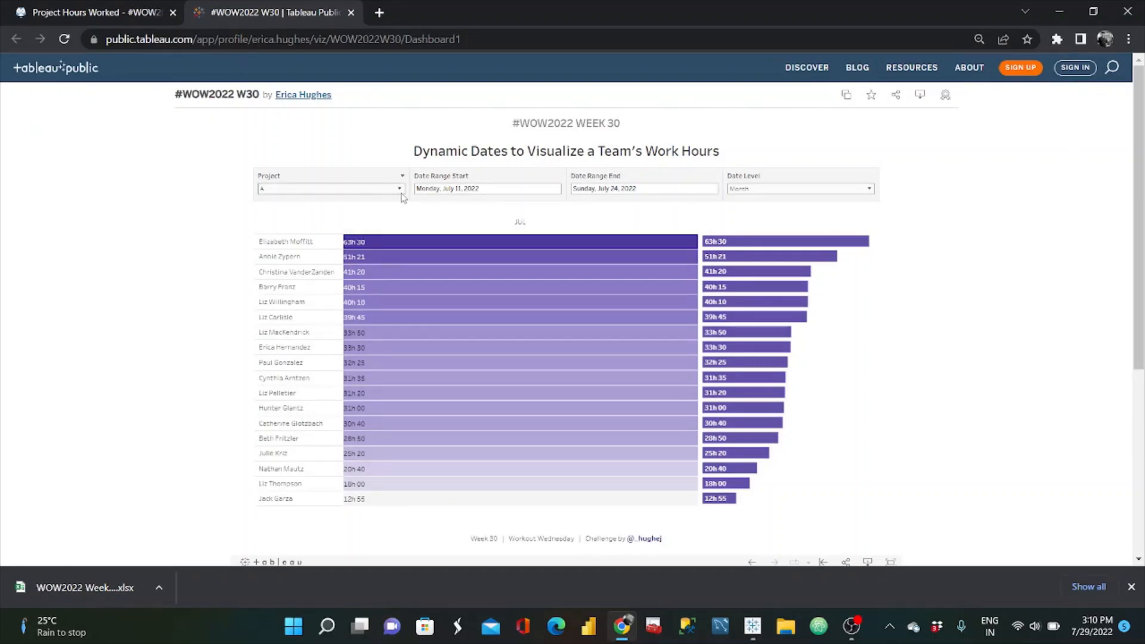
click(850, 188)
click(759, 198)
click(384, 189)
click(309, 198)
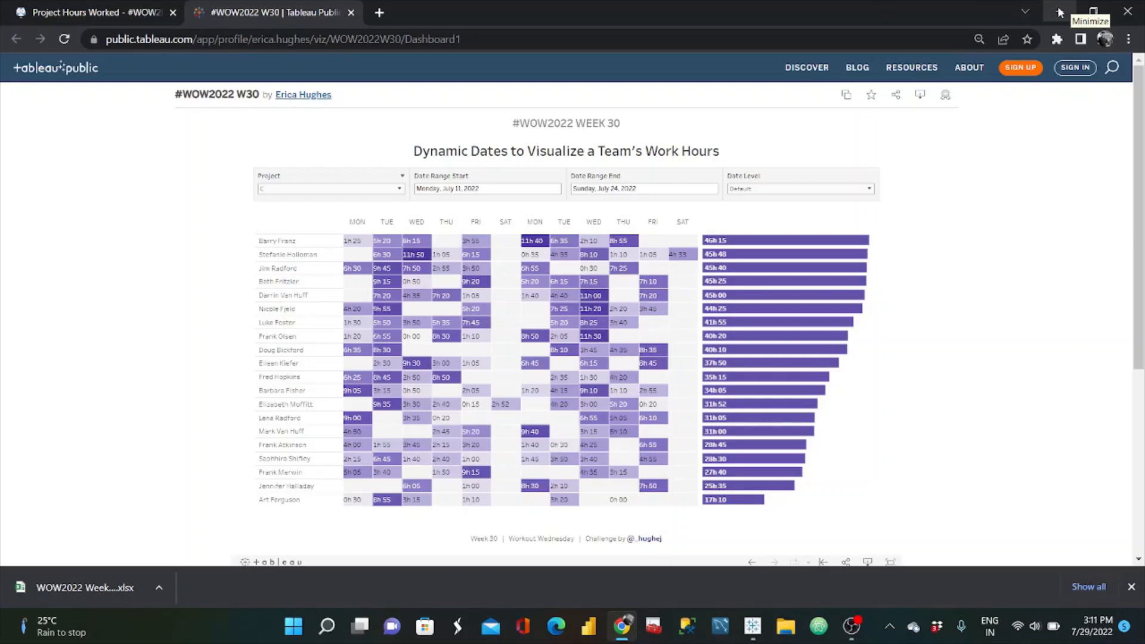
click(1070, 10)
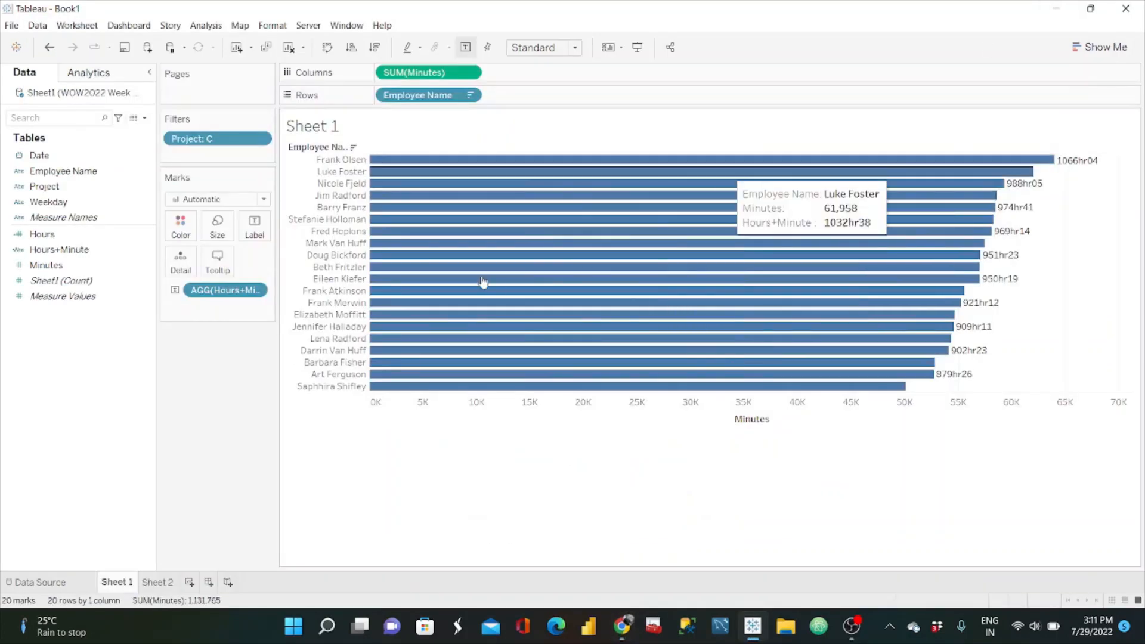
Step: Reopen the Hours+Minute calculation and examine the hours expression STR(FLOOR((SUM([Minutes])/60))) and its 'hr' text literal
click(145, 121)
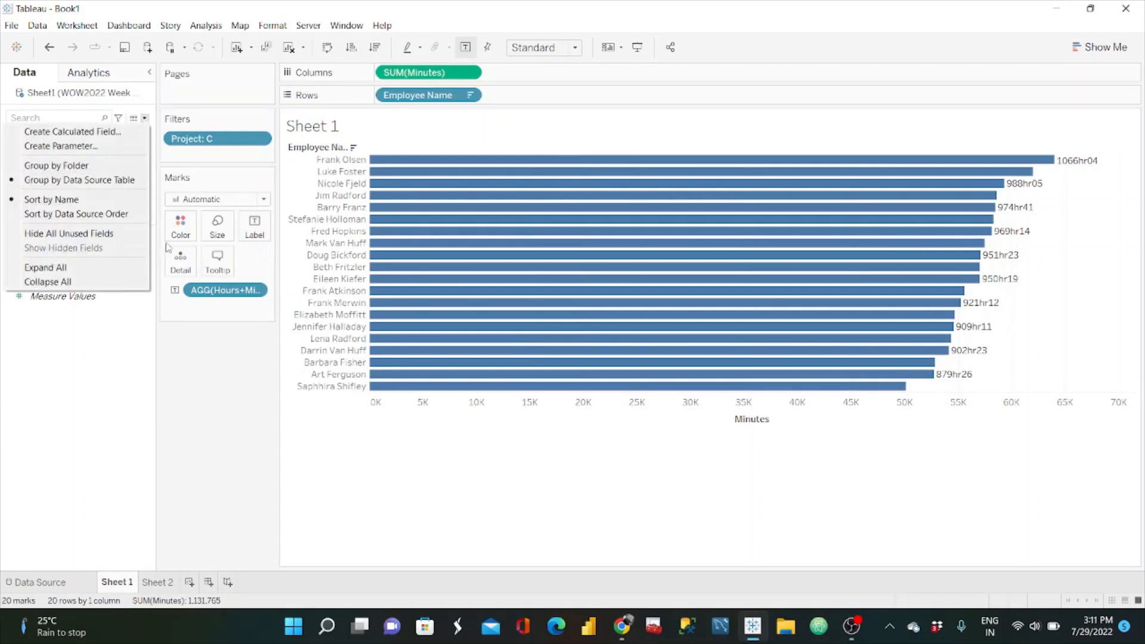
click(233, 394)
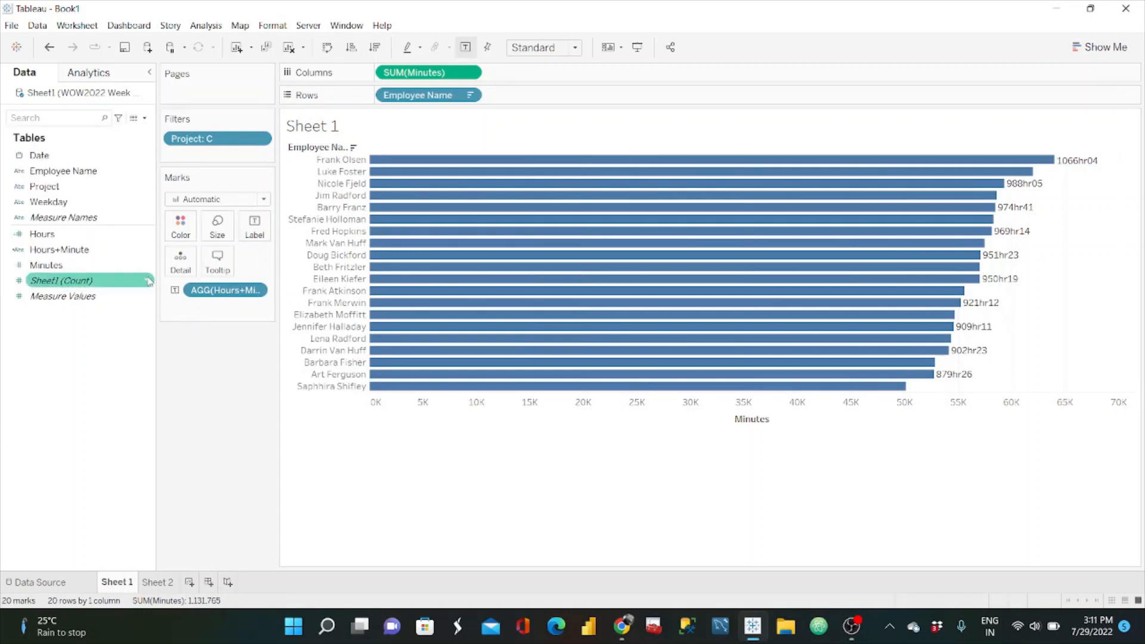
right_click(146, 250)
click(198, 327)
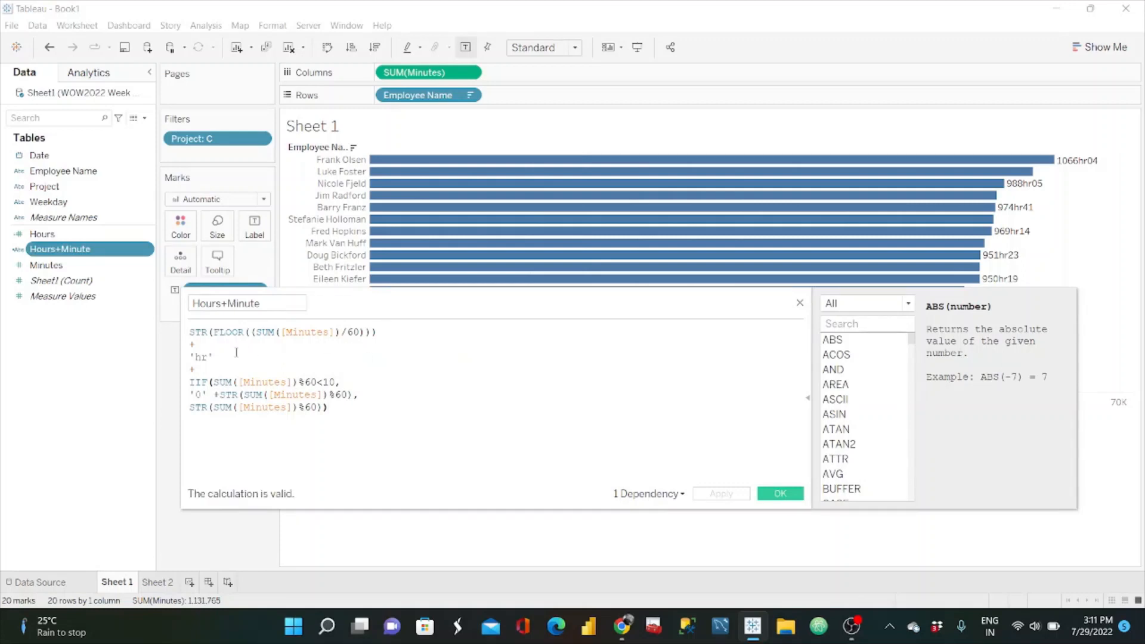
drag(225, 356, 179, 332)
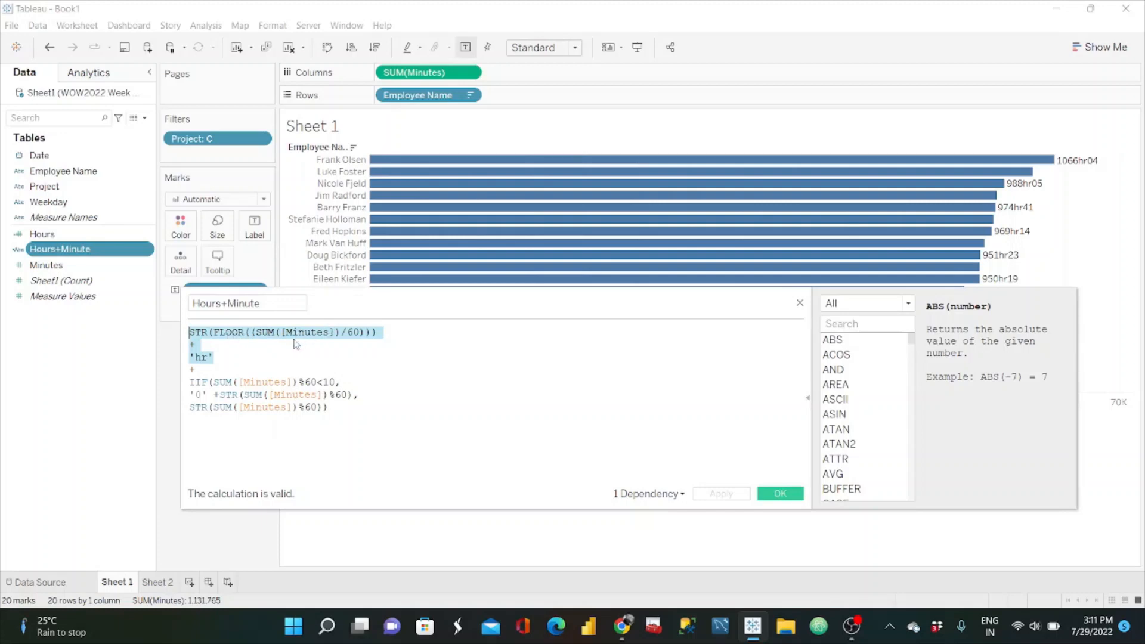
click(241, 337)
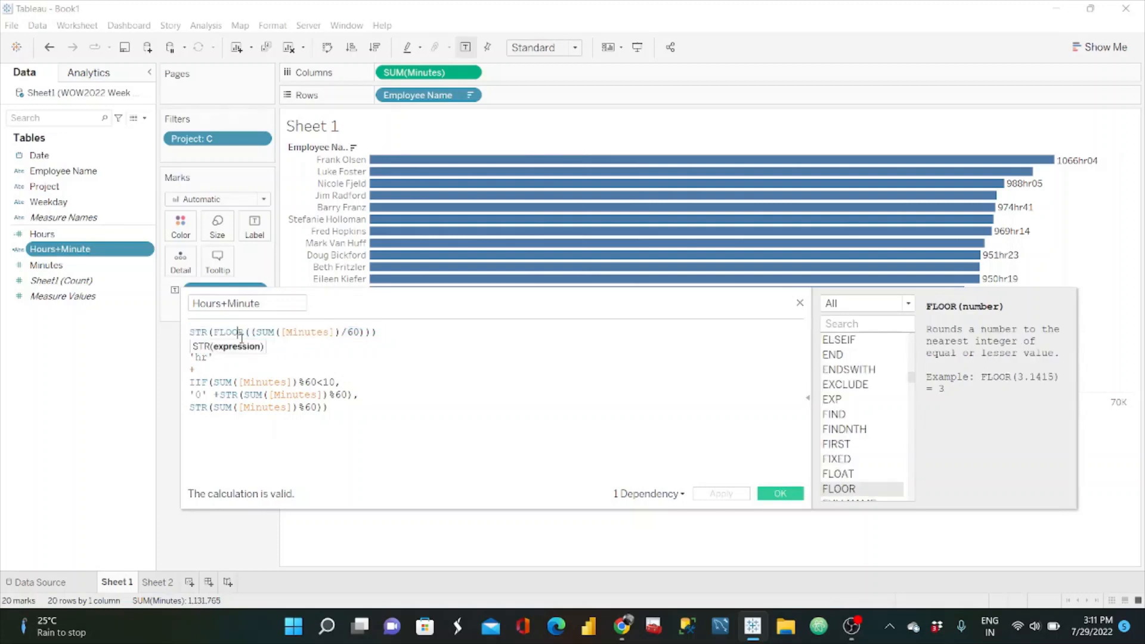
click(287, 333)
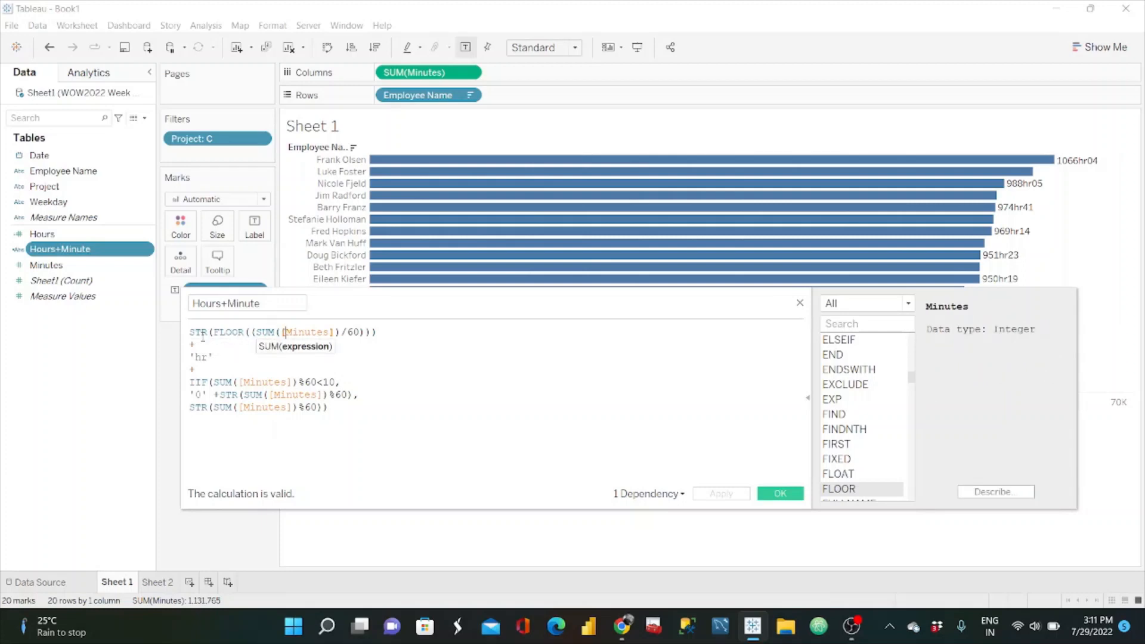
click(211, 358)
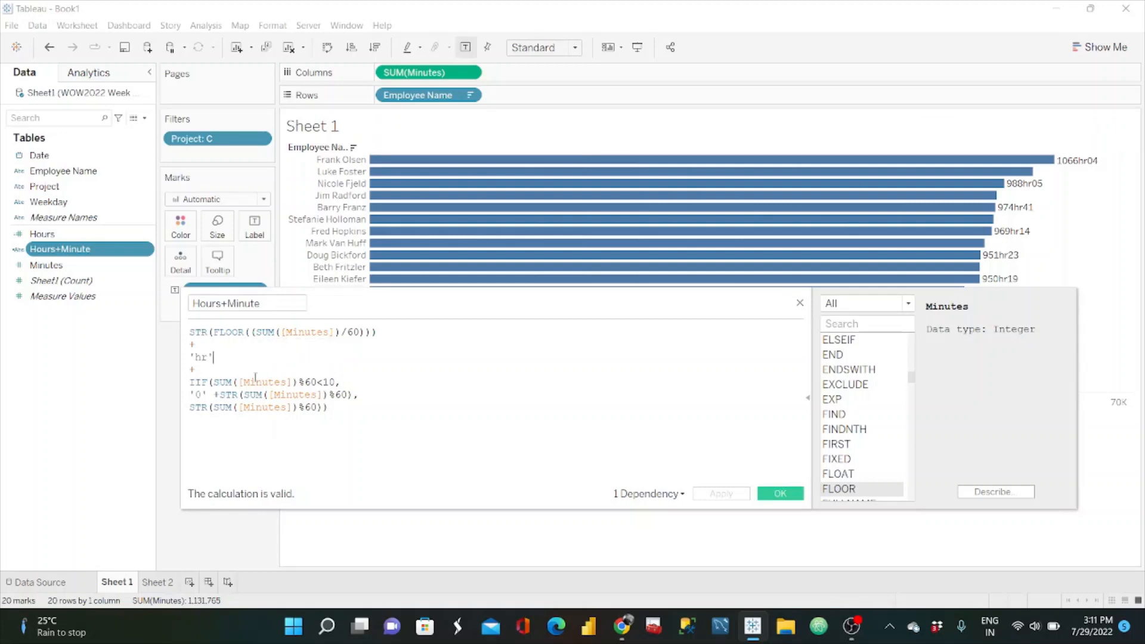
text(')
click(221, 363)
click(209, 371)
Step: Examine the IIF part of the Hours+Minute formula that pads minutes below 10 with '0', and close the calculation editor
drag(328, 408, 189, 383)
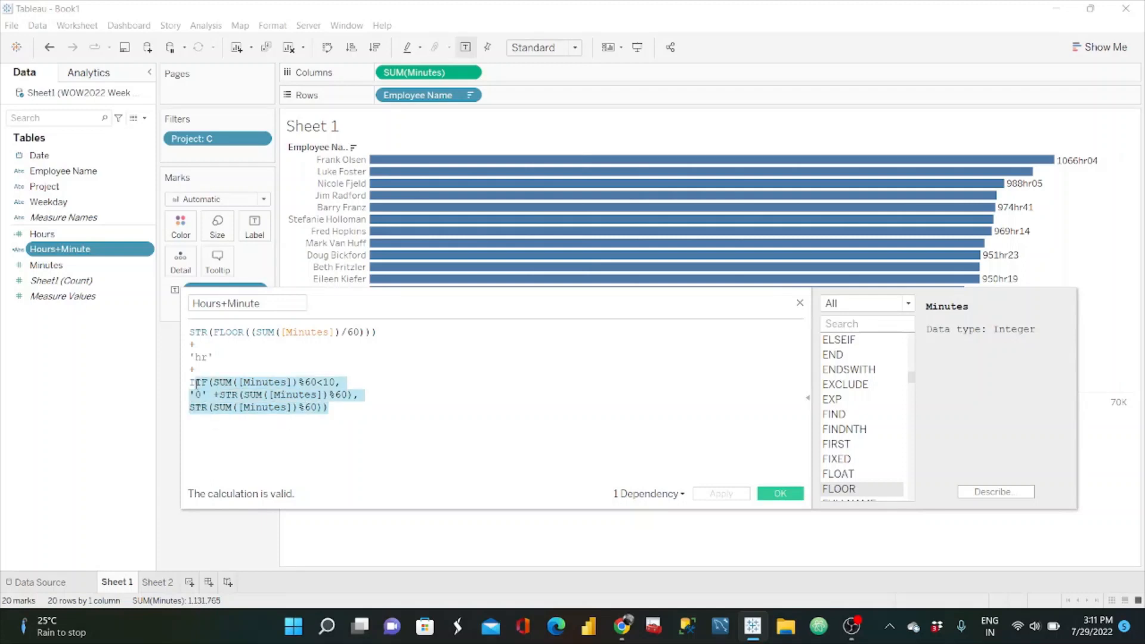
click(399, 404)
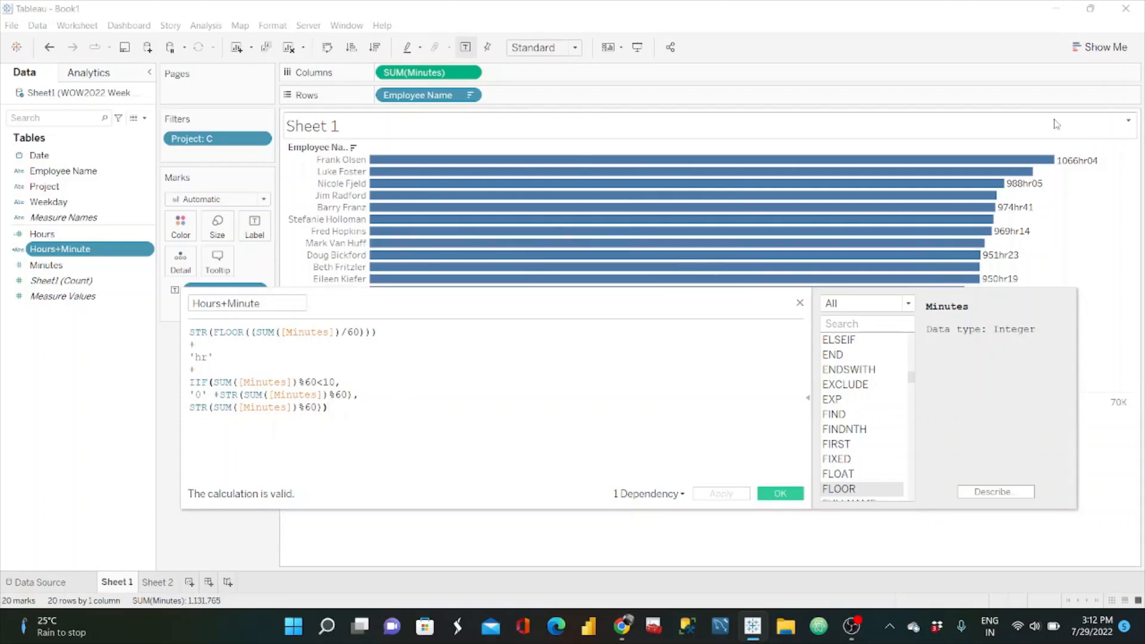
mouse_move(1093, 172)
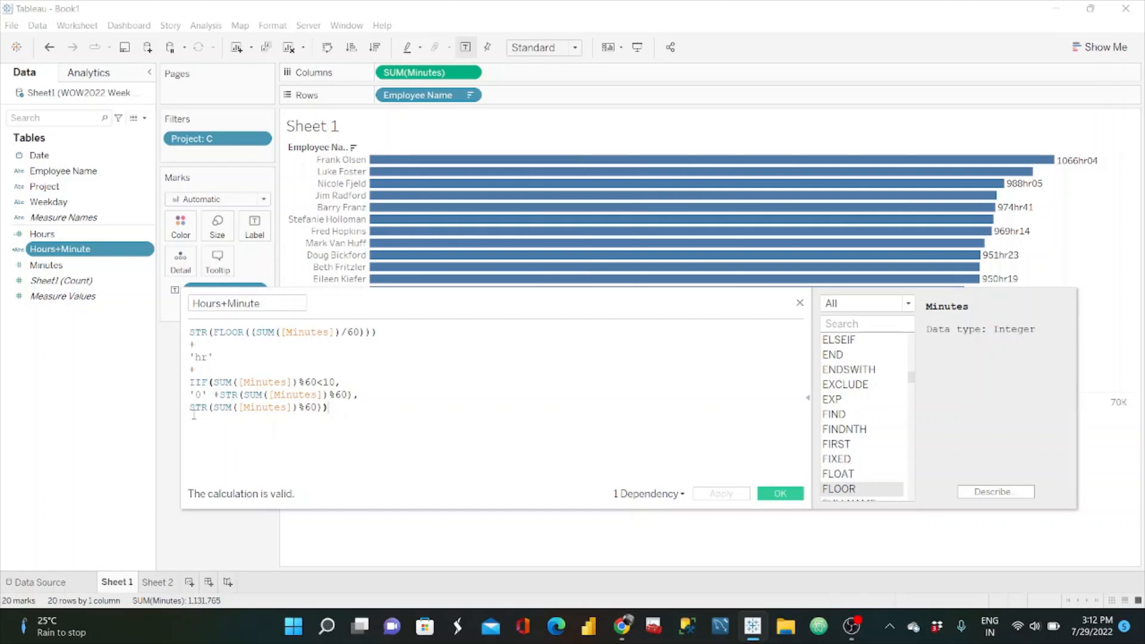
drag(213, 395, 190, 396)
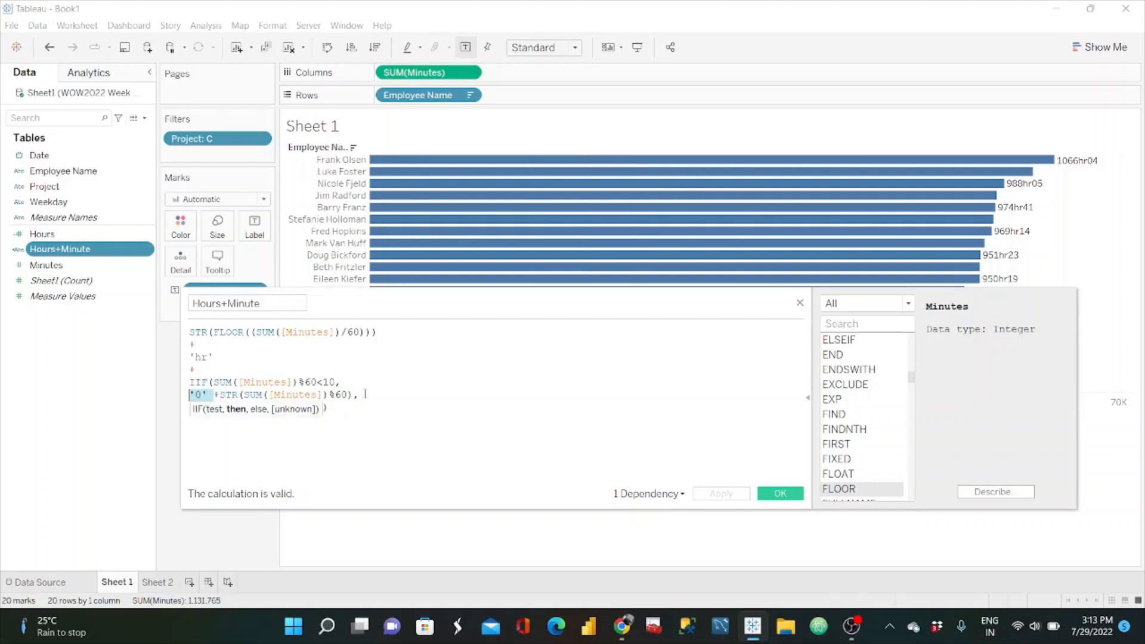
drag(358, 395, 220, 394)
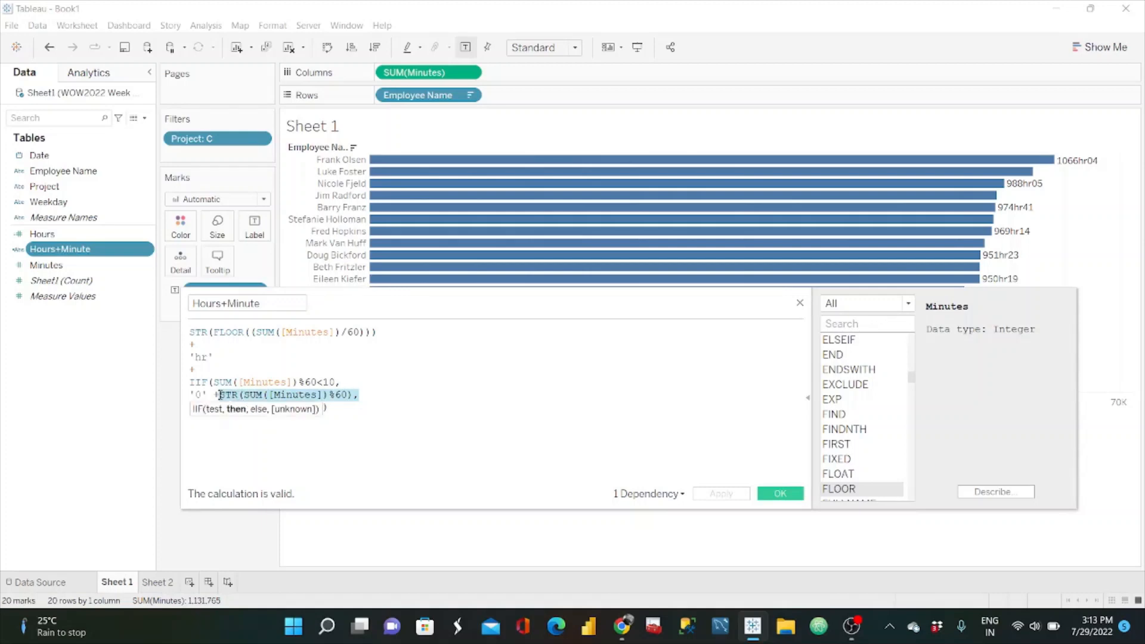
click(359, 410)
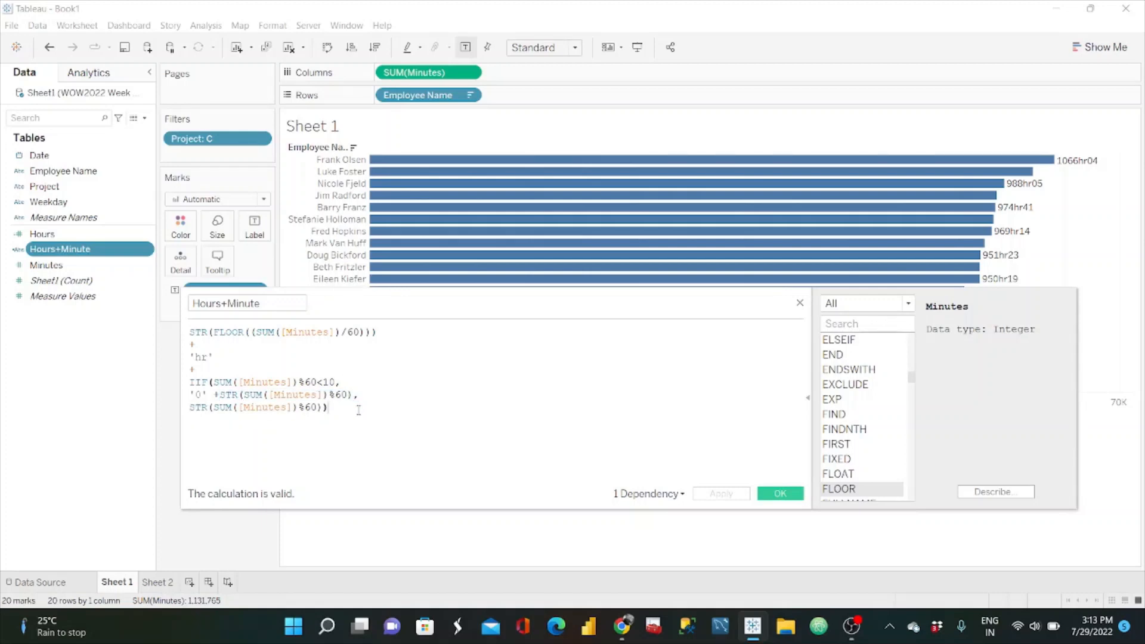
click(780, 494)
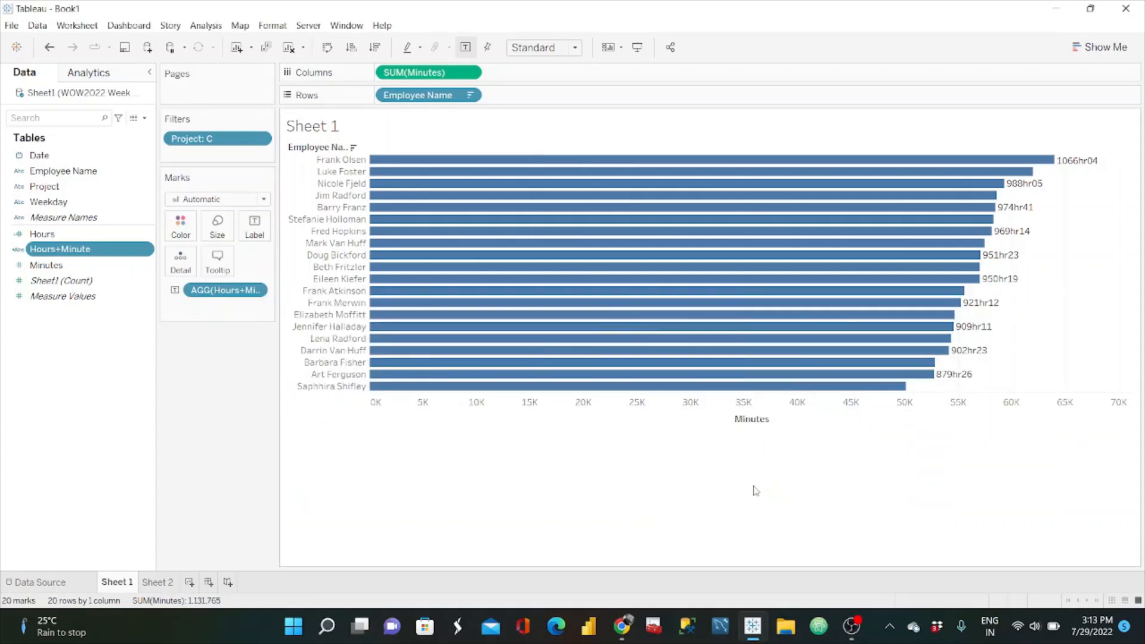
Step: Start a new parameter named Start Date and set its data type to Date
click(144, 117)
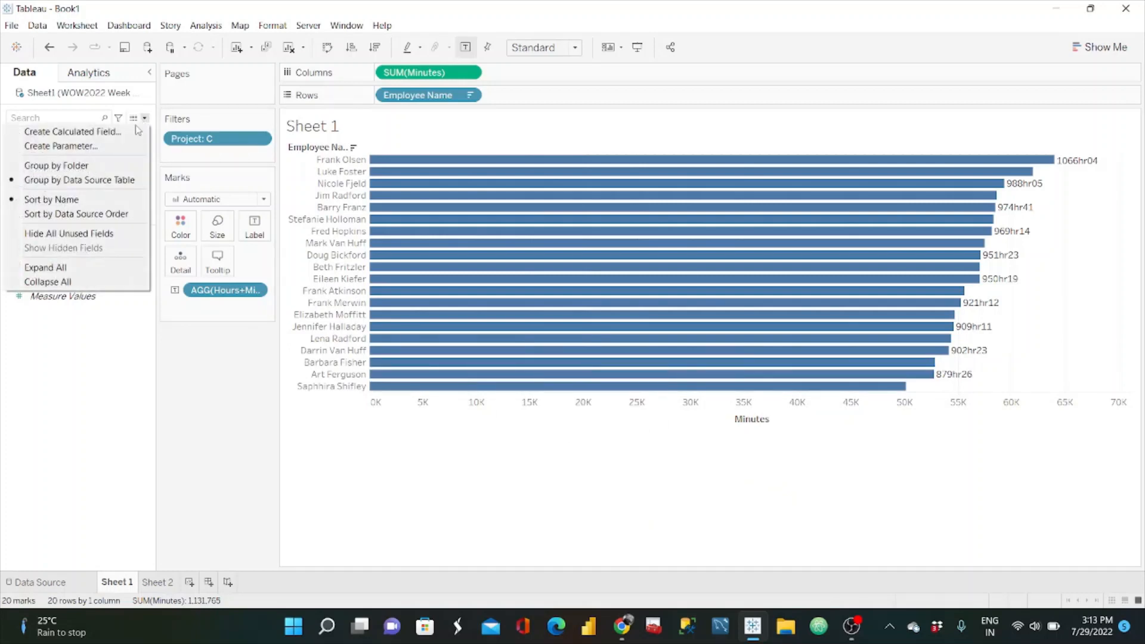
click(106, 147)
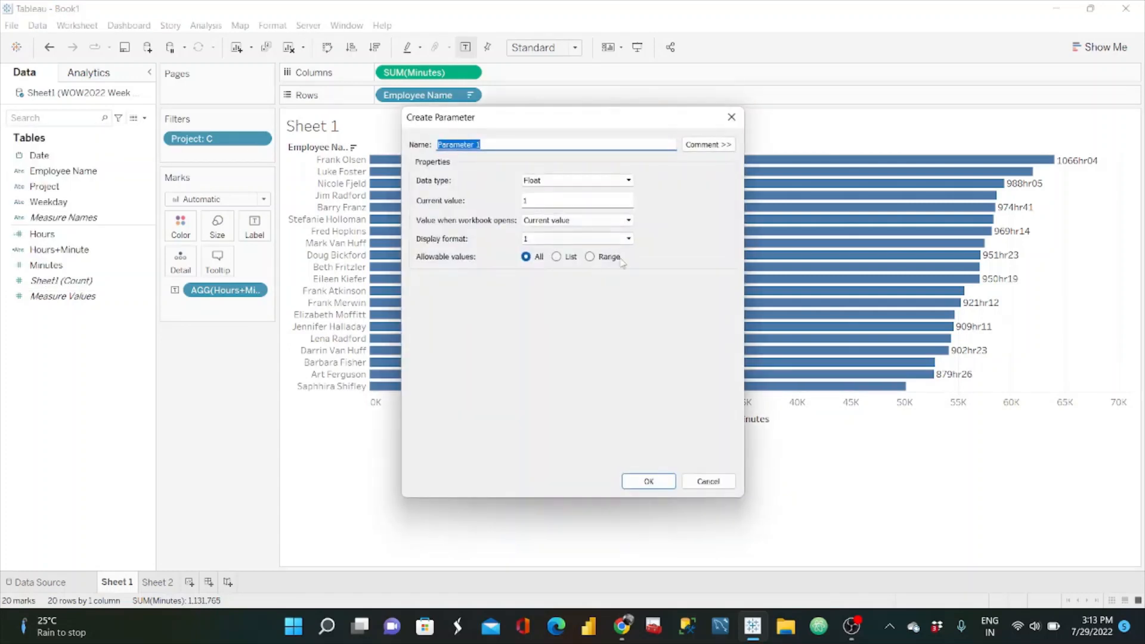
click(503, 139)
key(BackSpace)
key(BackSpace)
key(BackSpace)
key(BackSpace)
key(BackSpace)
key(BackSpace)
key(BackSpace)
key(BackSpace)
key(BackSpace)
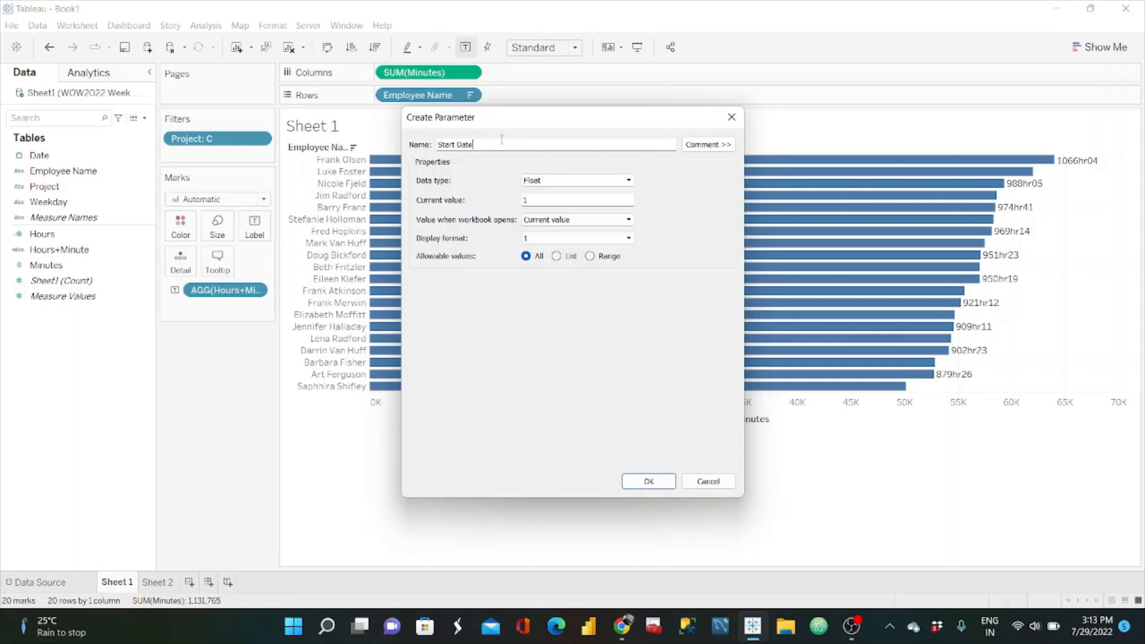
click(545, 179)
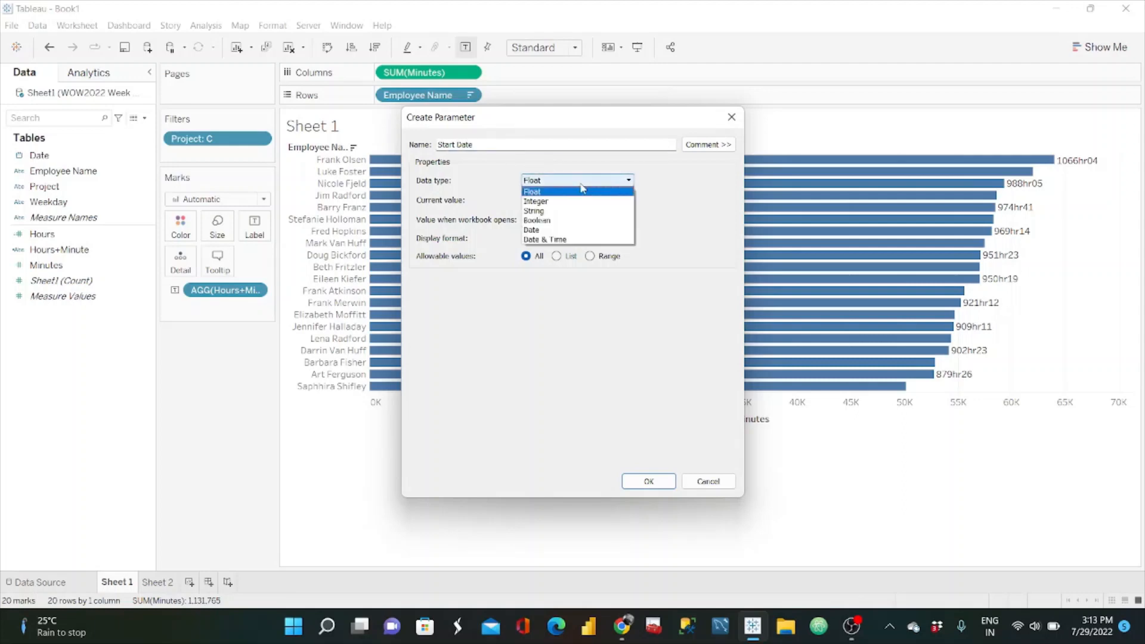
click(549, 232)
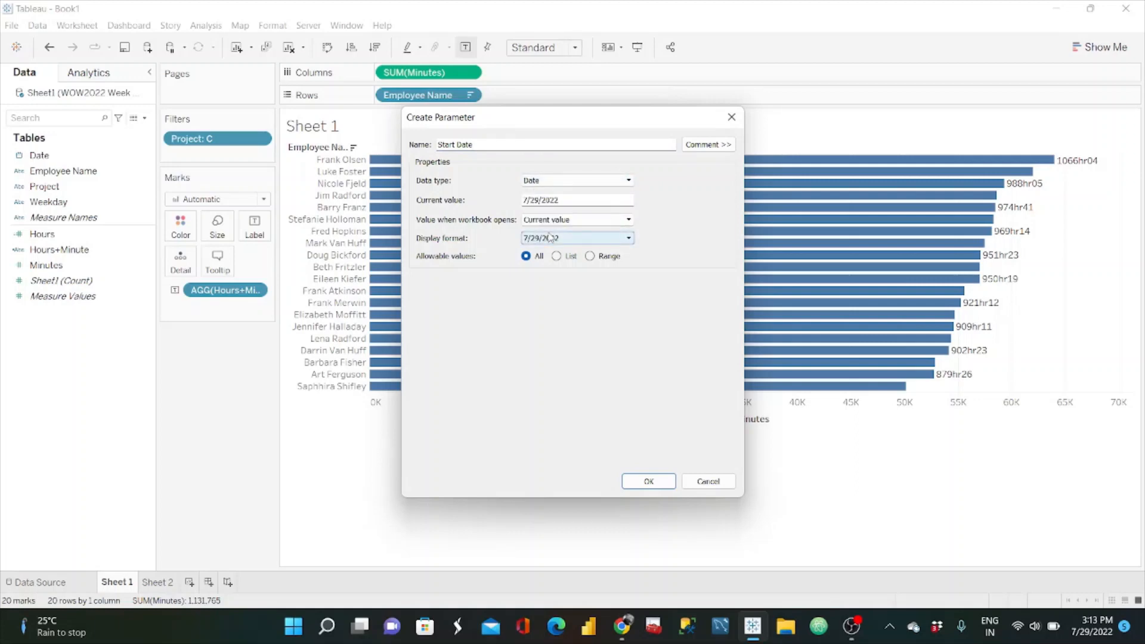
Step: Set the Start Date parameter's display format to the Wed, March 14, 2001 style and save the parameter
click(628, 238)
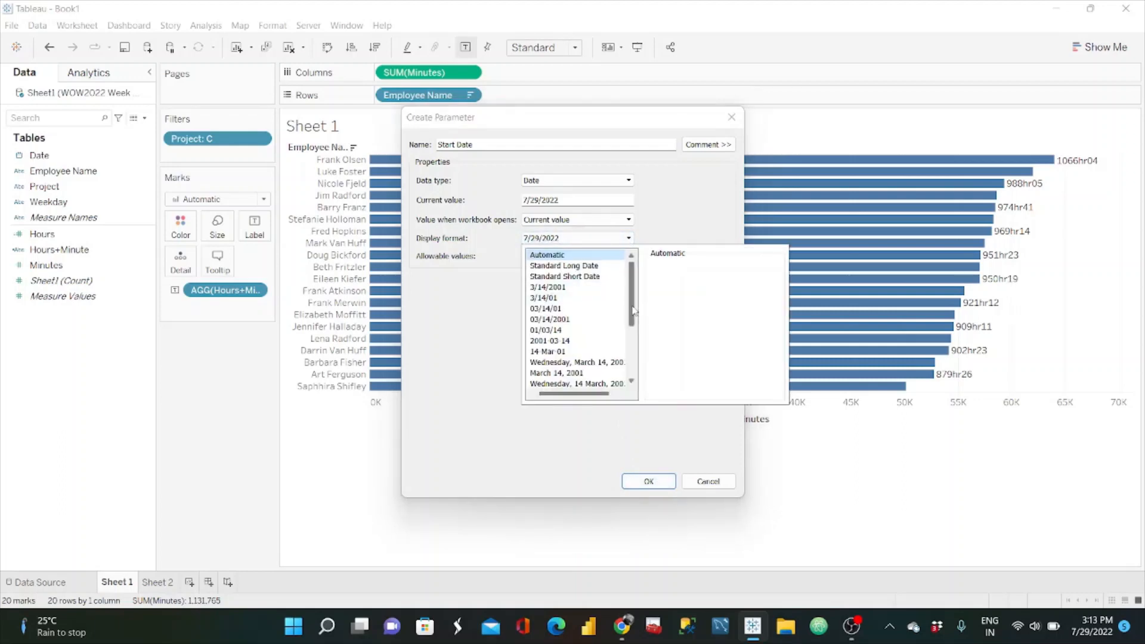
scroll(632, 311, down, 2)
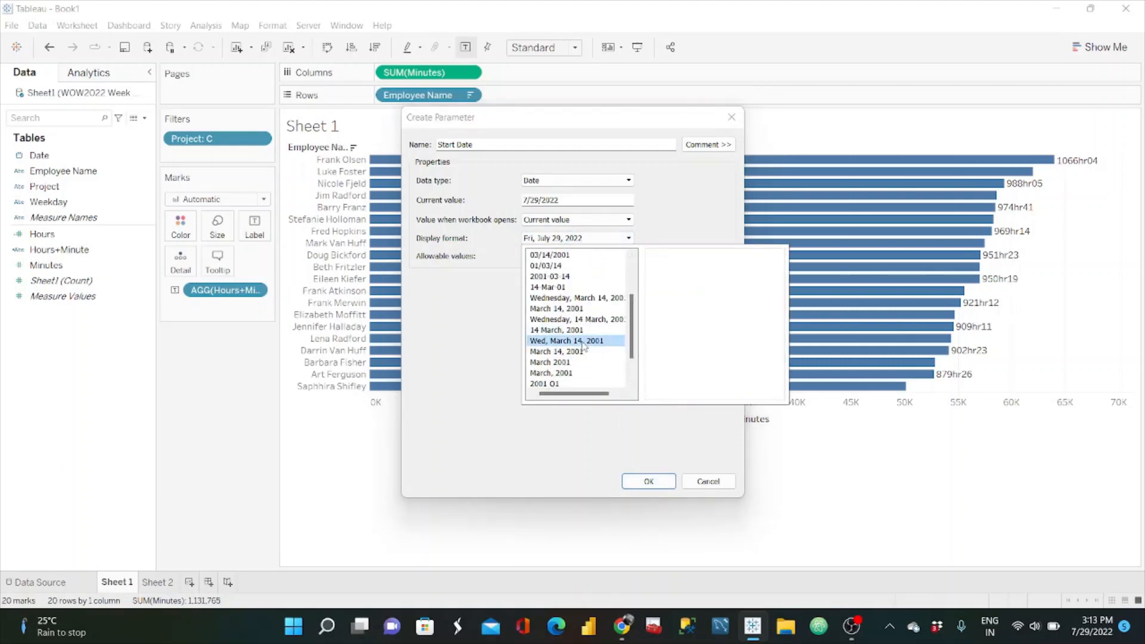
click(656, 463)
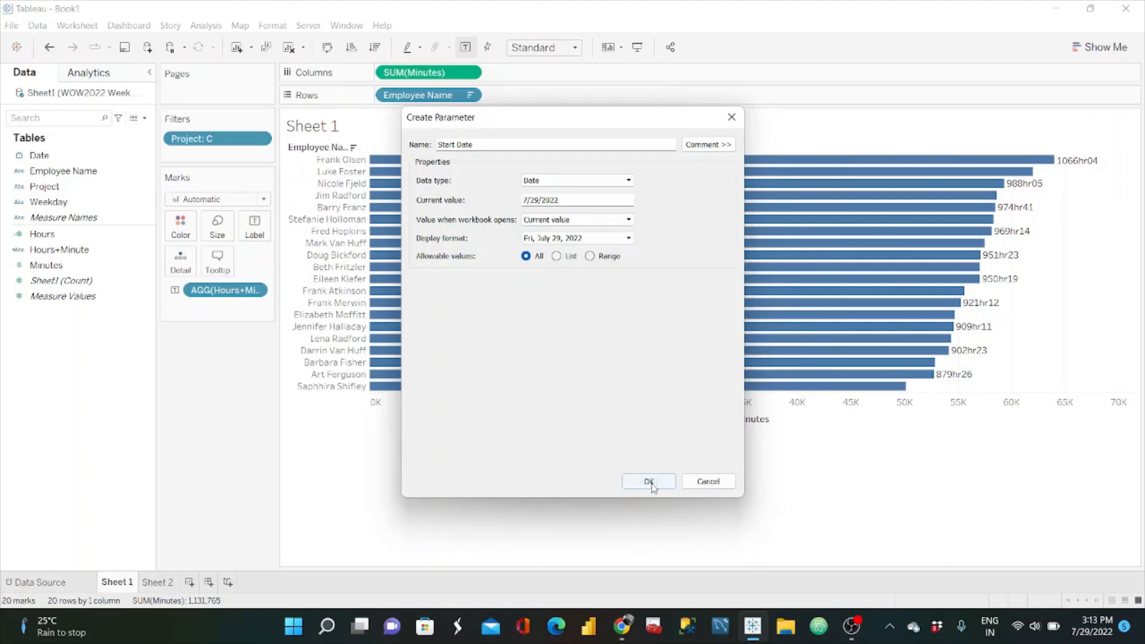
click(649, 482)
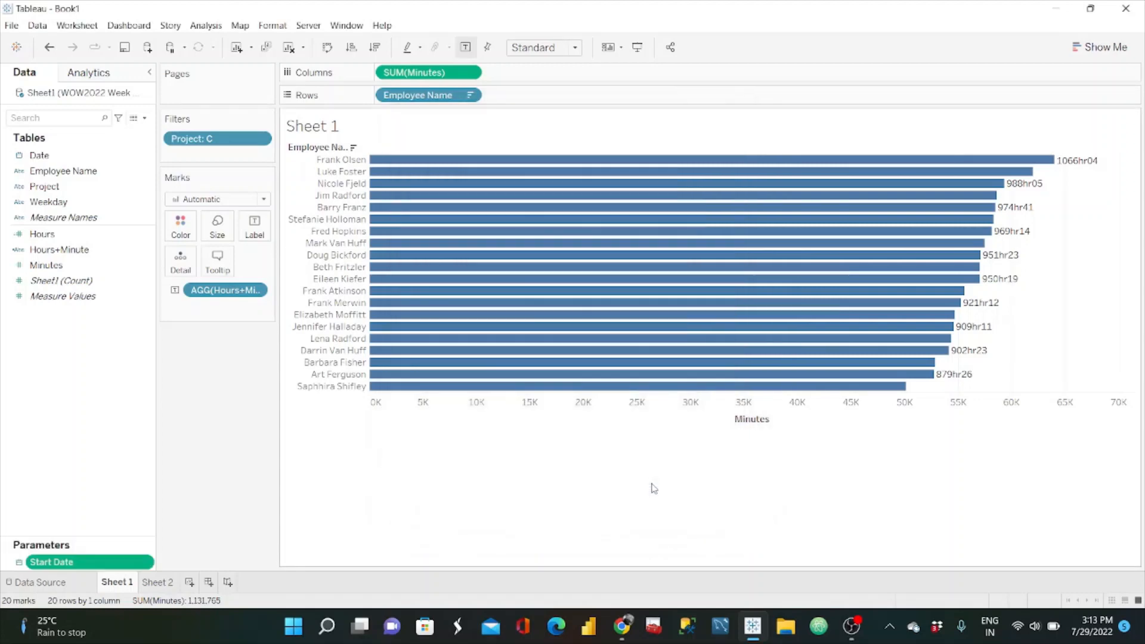
Step: Create an End Date parameter with the Date data type and the Wed, March 14, 2001 display format
click(145, 118)
click(107, 148)
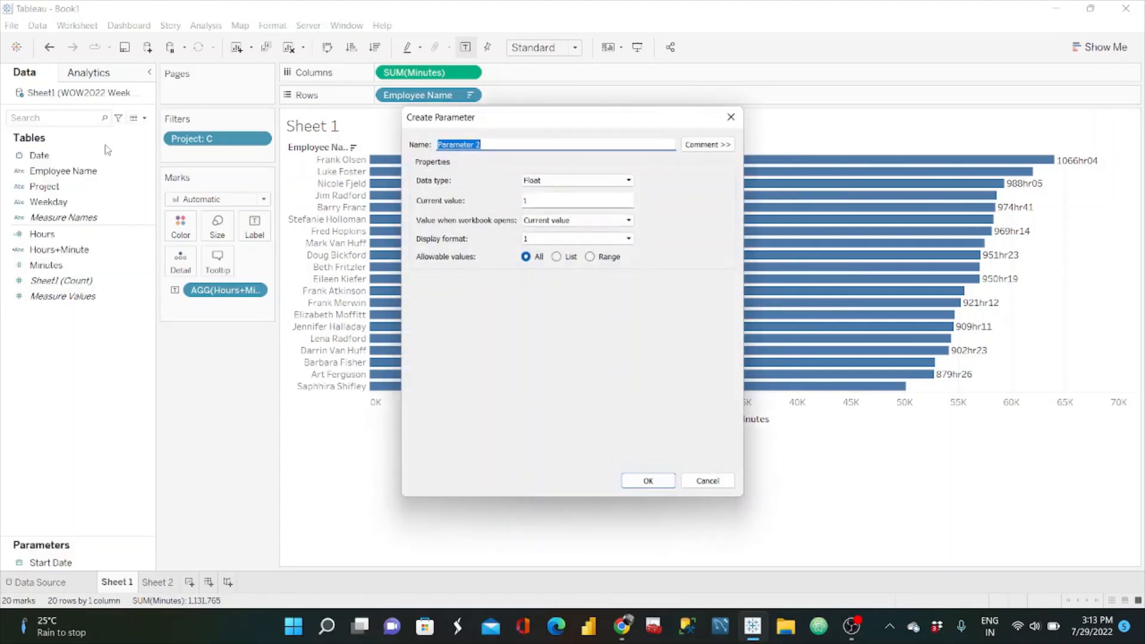
text(End Date)
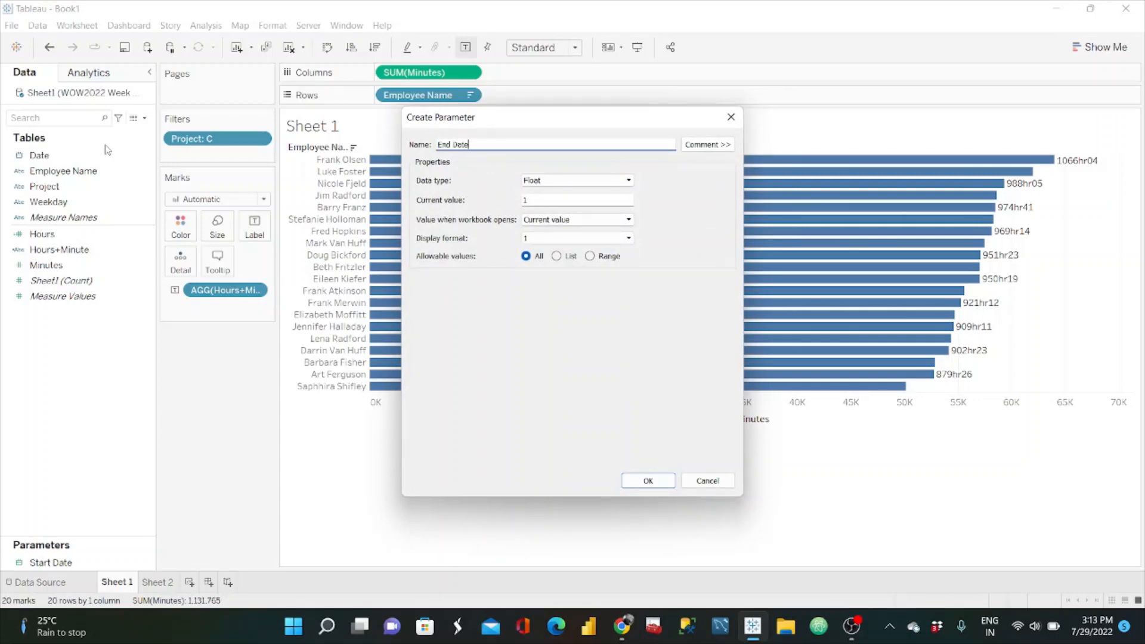
click(584, 181)
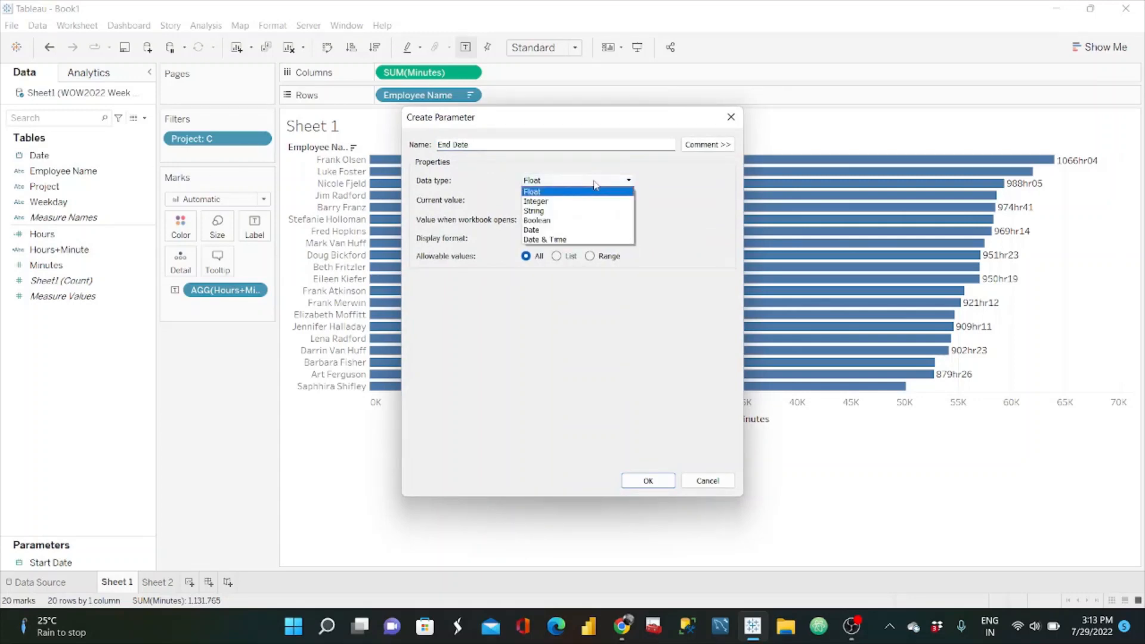
click(568, 231)
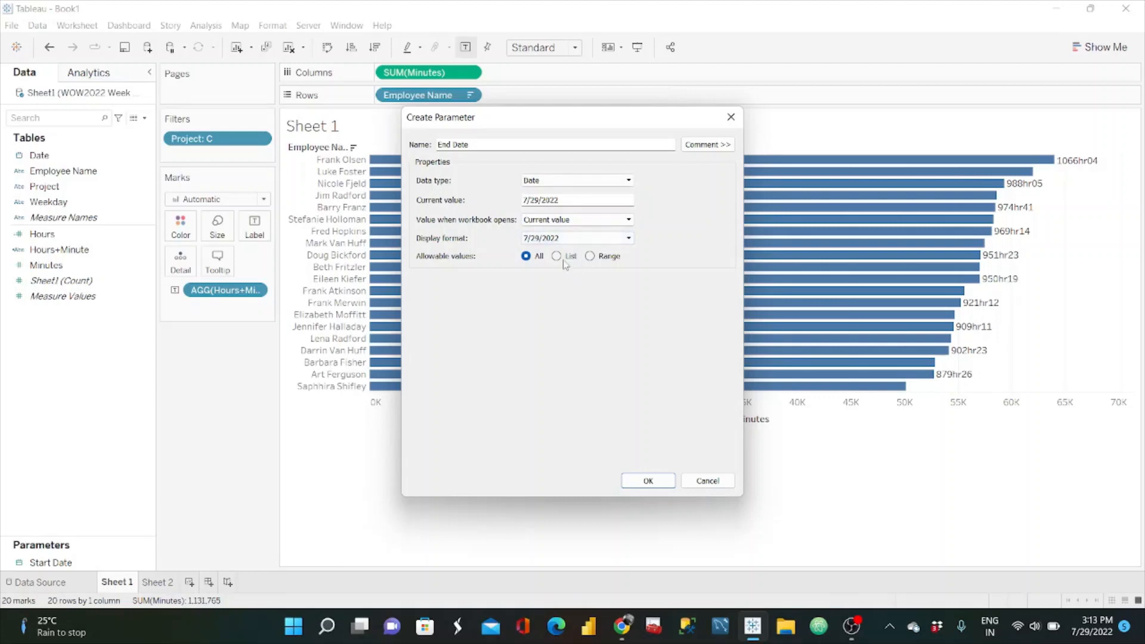
click(596, 238)
scroll(577, 334, down, 2)
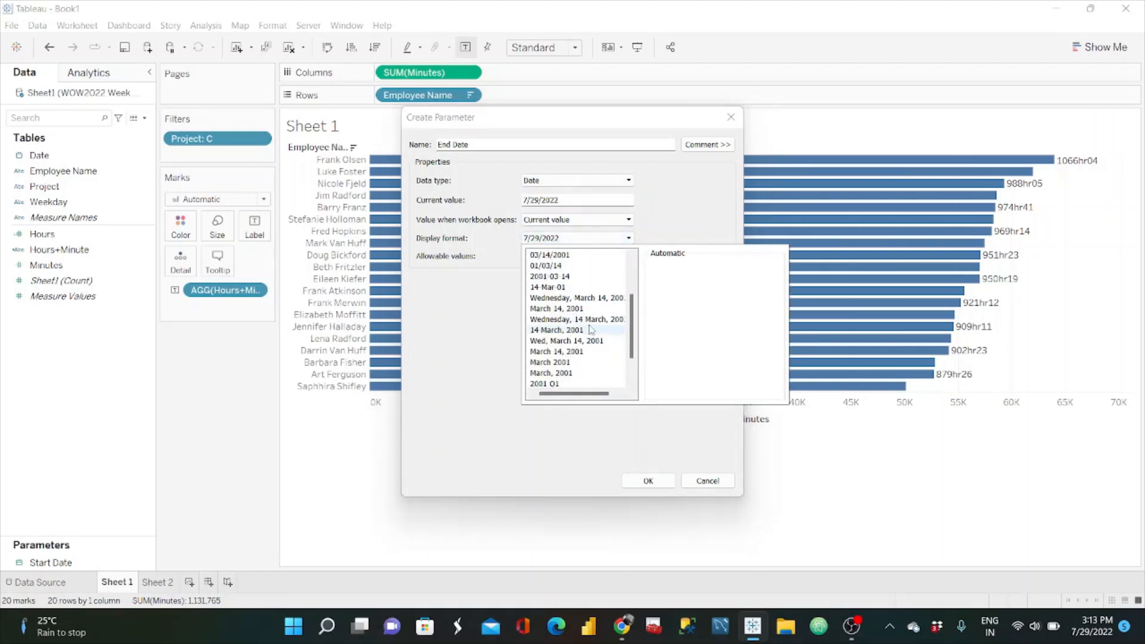
click(582, 341)
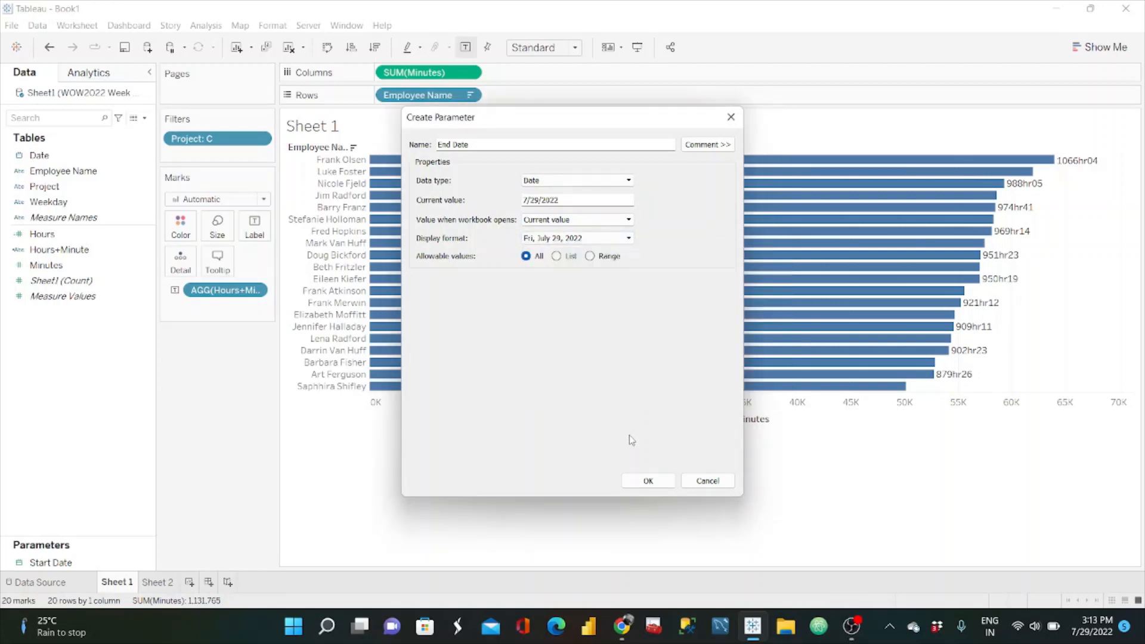
click(648, 481)
Step: Show the parameter controls for Start Date and End Date on the worksheet
right_click(144, 562)
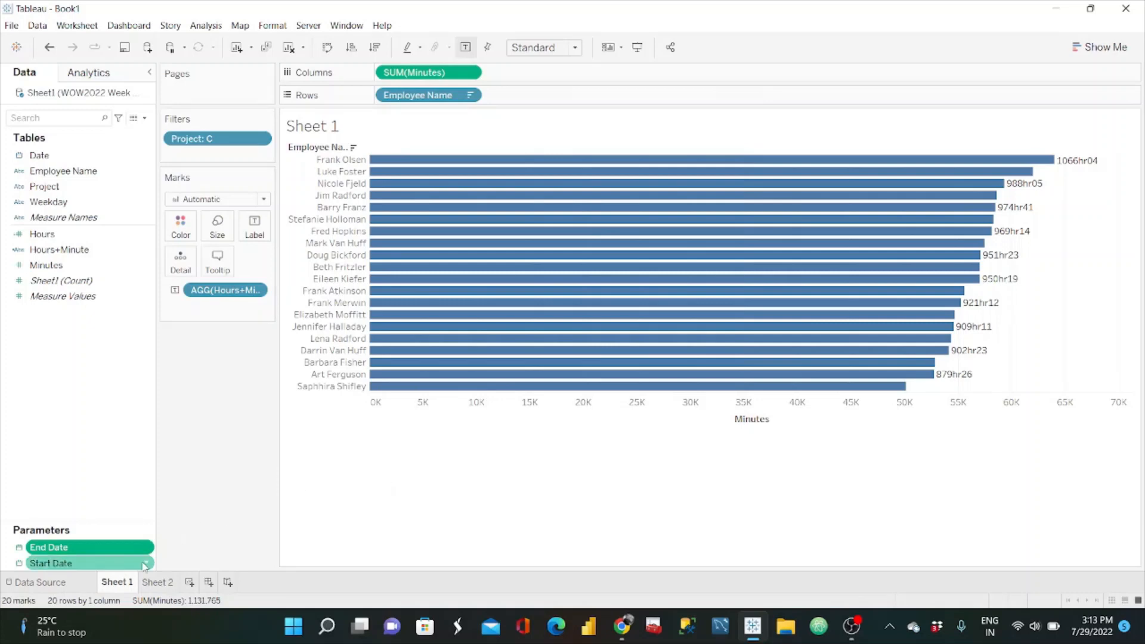
click(197, 349)
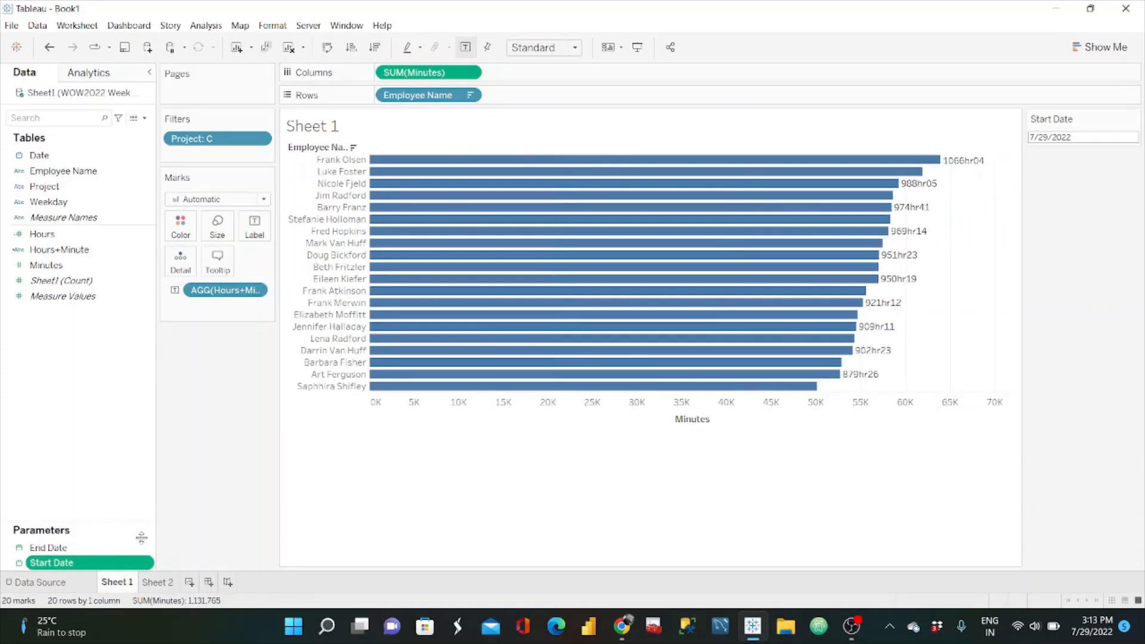
right_click(143, 549)
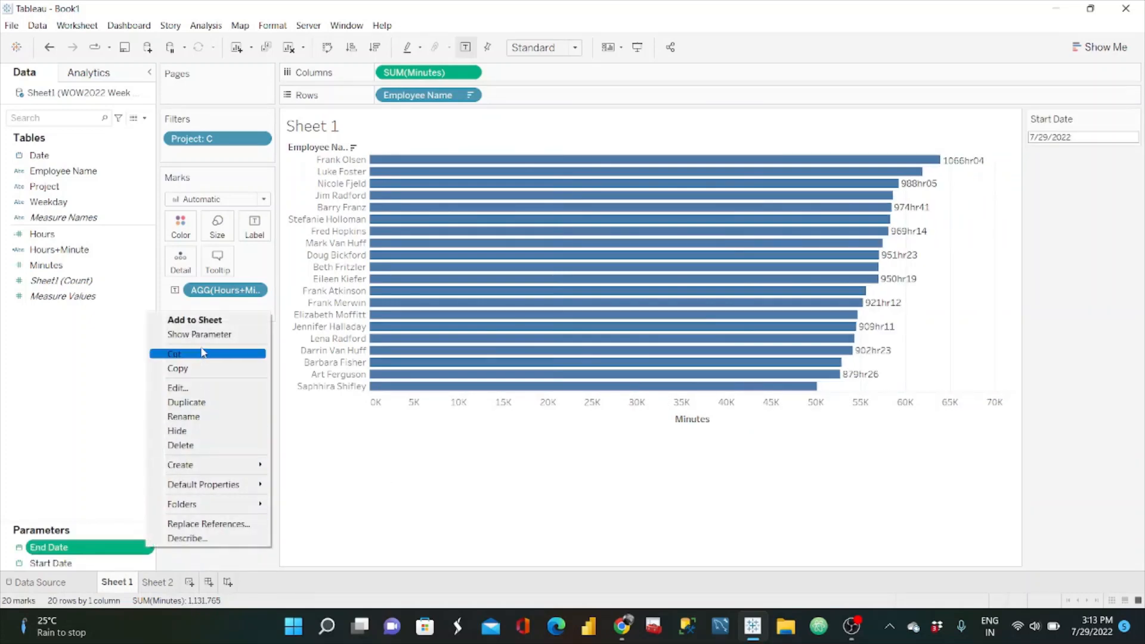
click(208, 346)
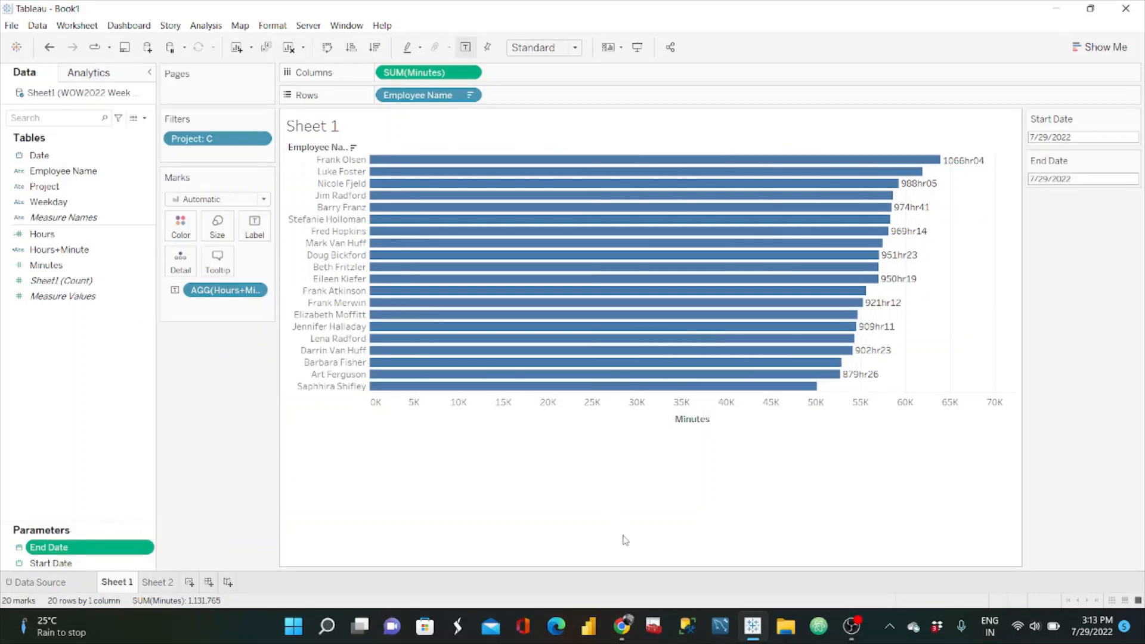
Step: Check the date range on the reference dashboard in the browser, and set Start Date to 7/11/2022 and End Date to 7/24/2022 in Tableau
click(622, 631)
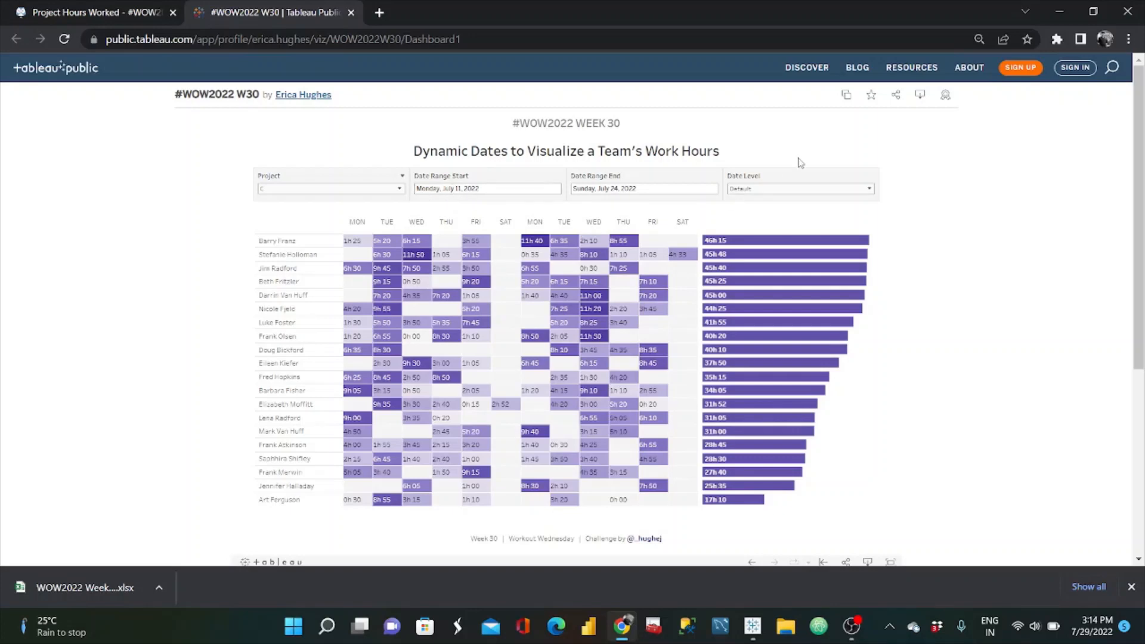
click(1060, 12)
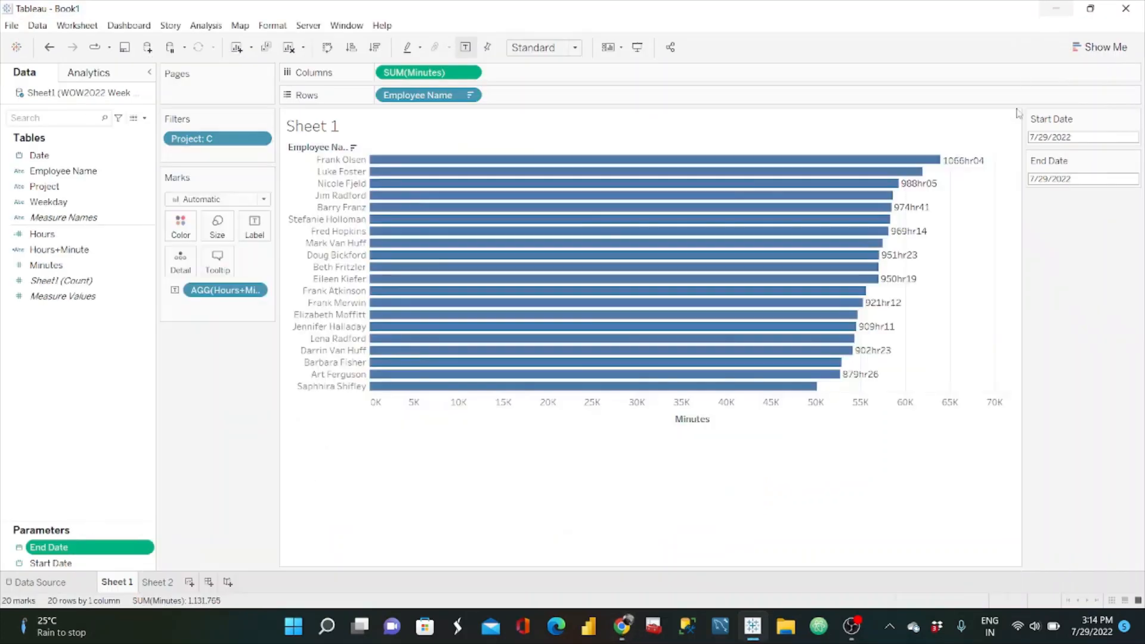
click(1079, 136)
click(1027, 229)
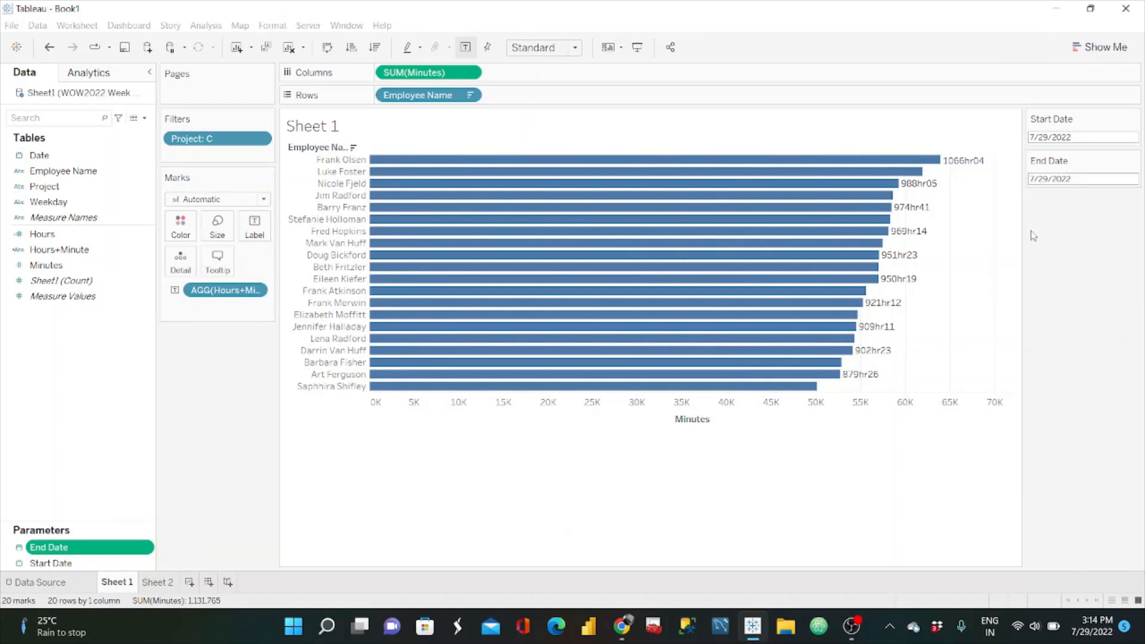
click(1058, 182)
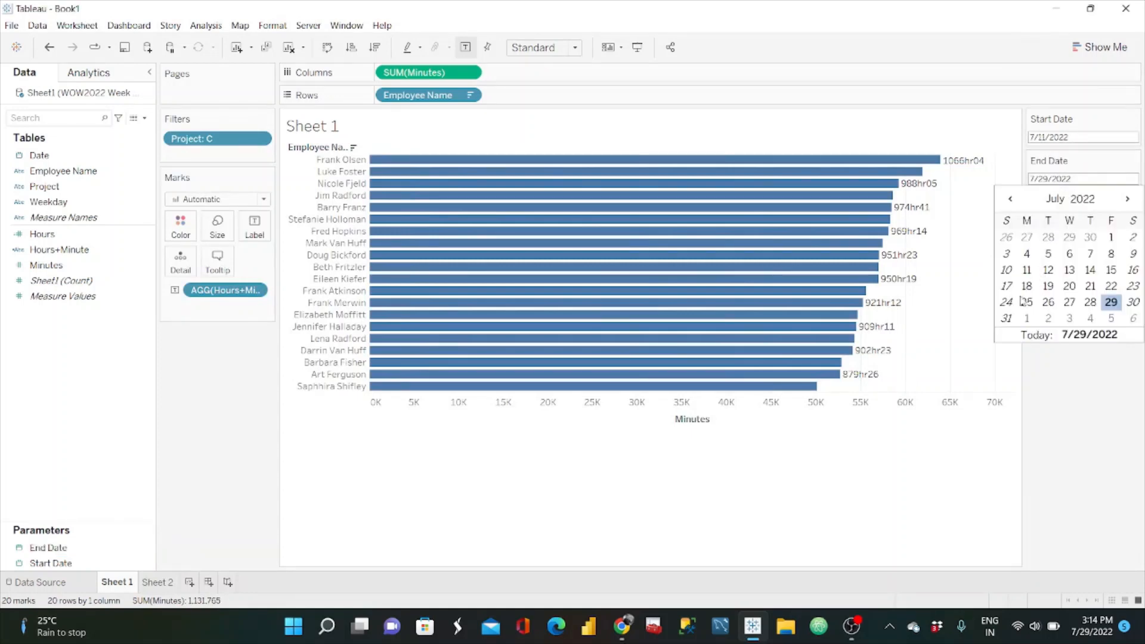
click(1009, 312)
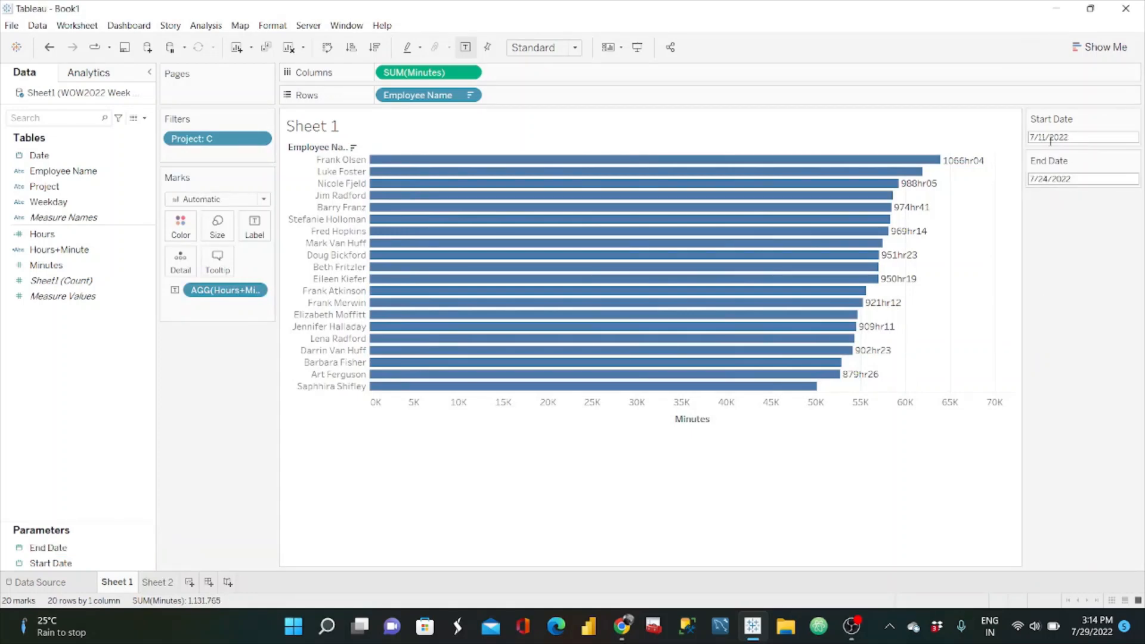
Step: Start a calculated field named Date Range? with the condition [Date]>=[Start Date]
click(144, 118)
click(115, 131)
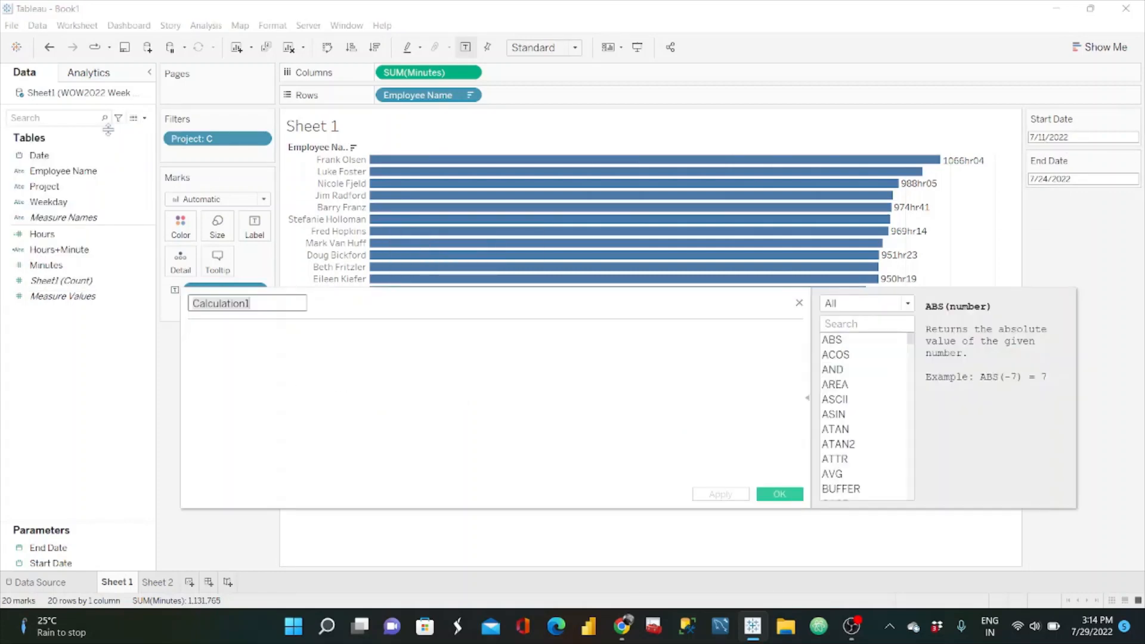
key(BackSpace)
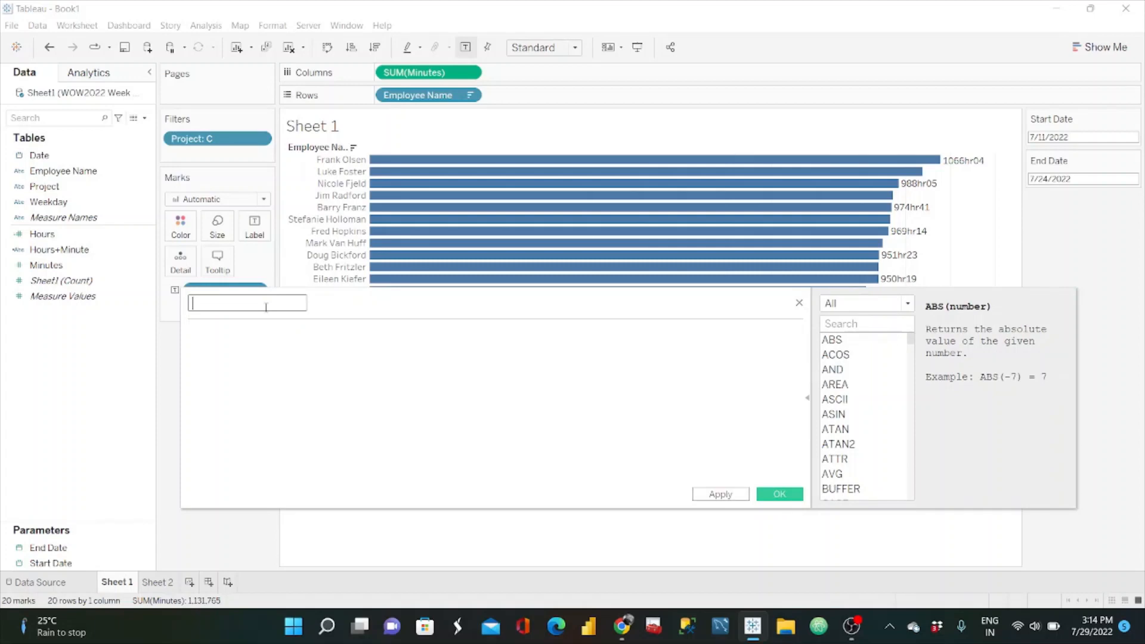
text(Date Range?)
click(62, 157)
drag(62, 161, 237, 349)
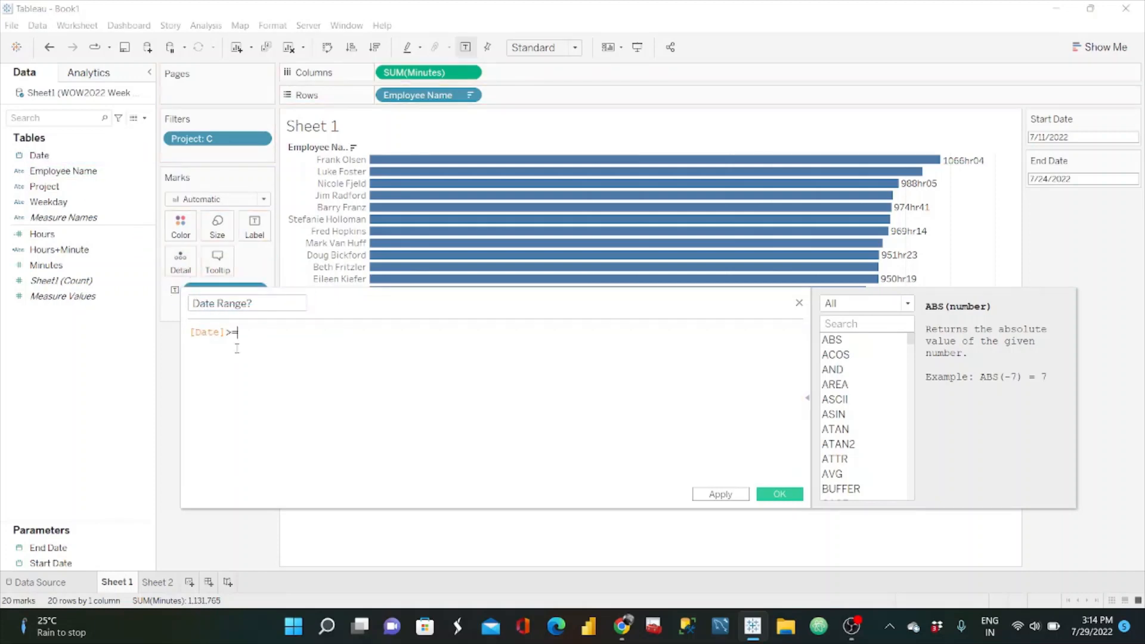
click(79, 563)
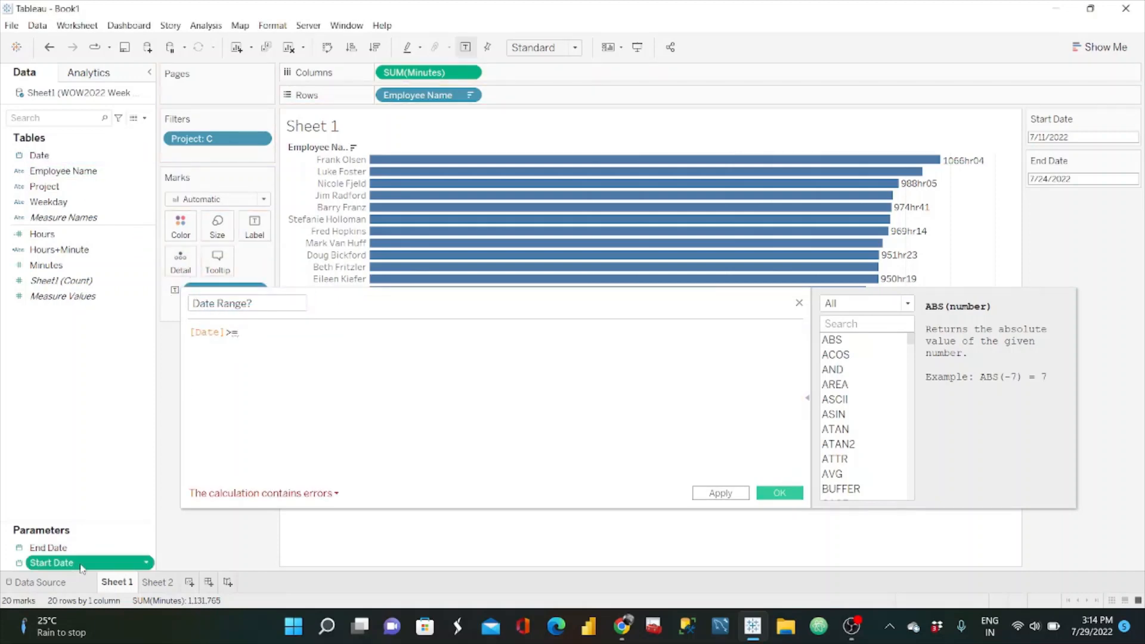
drag(82, 568, 339, 360)
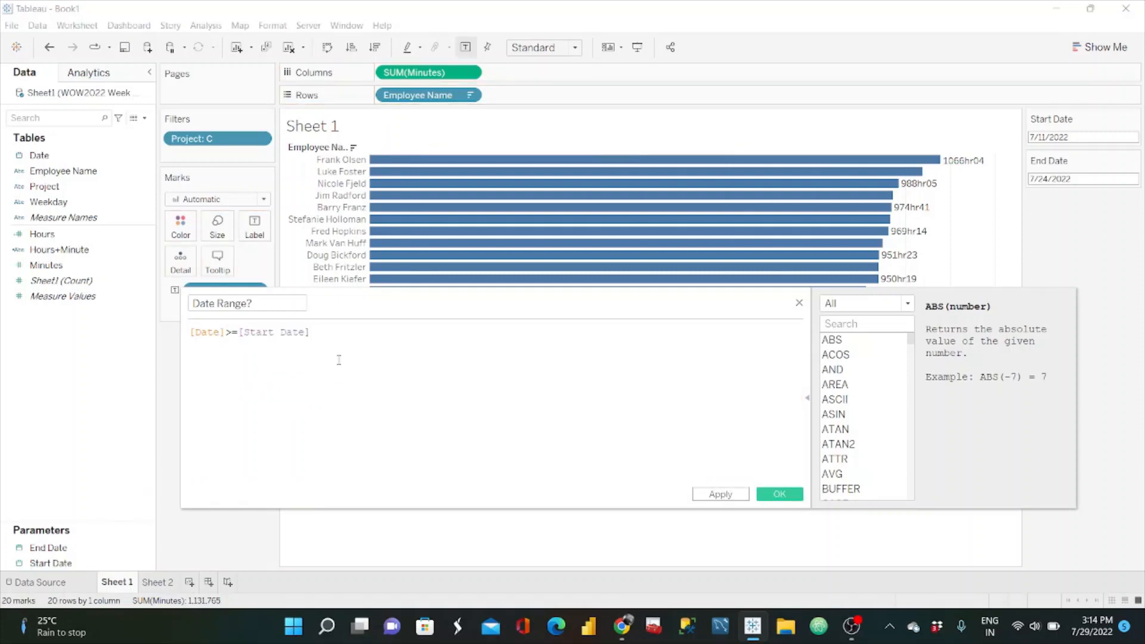
Step: Extend the Date Range? formula with AND [Date]<=[End Date] and save the calculation
key(Return)
text(AND )
text([Date])
text(<=)
drag(48, 548, 327, 385)
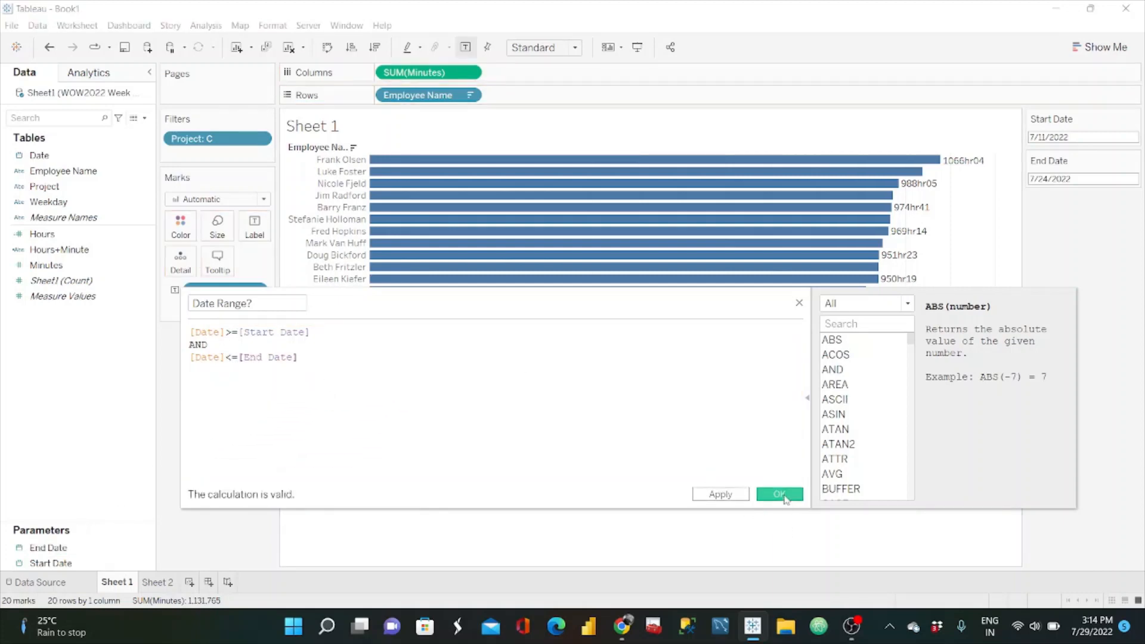
click(780, 494)
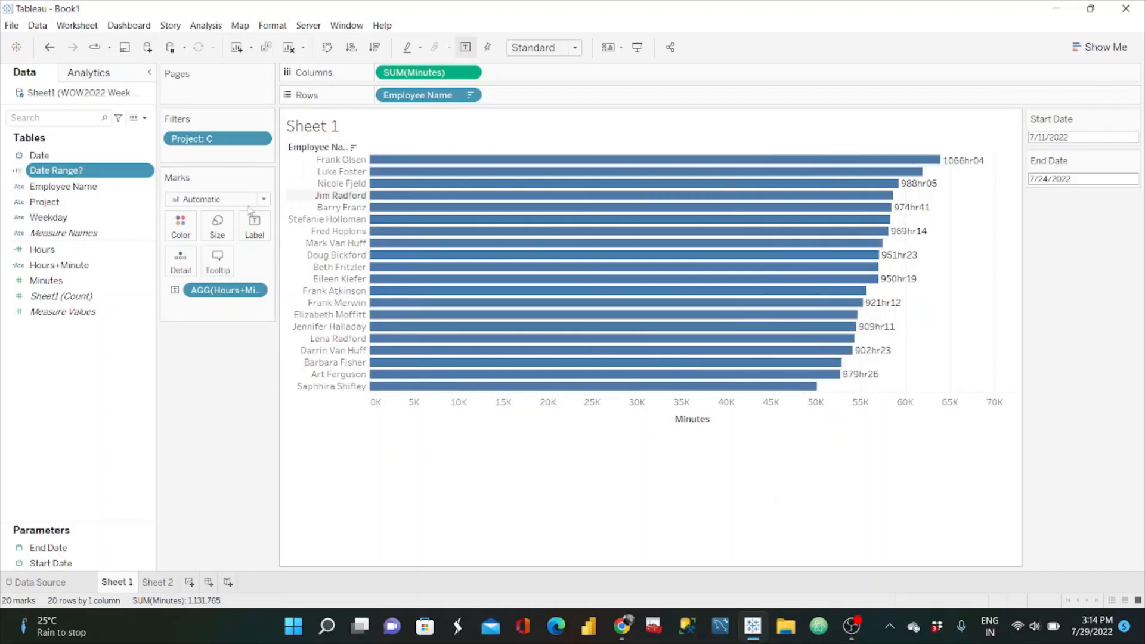
Step: Filter the worksheet by Date Range?, keeping only the True value
drag(92, 173, 216, 157)
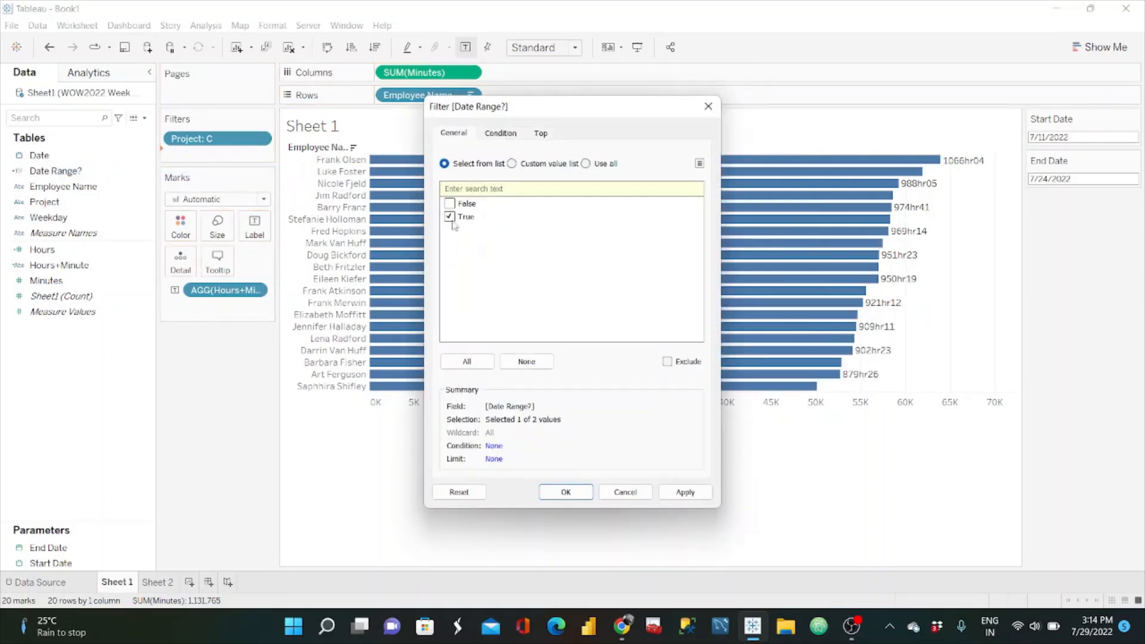
click(685, 493)
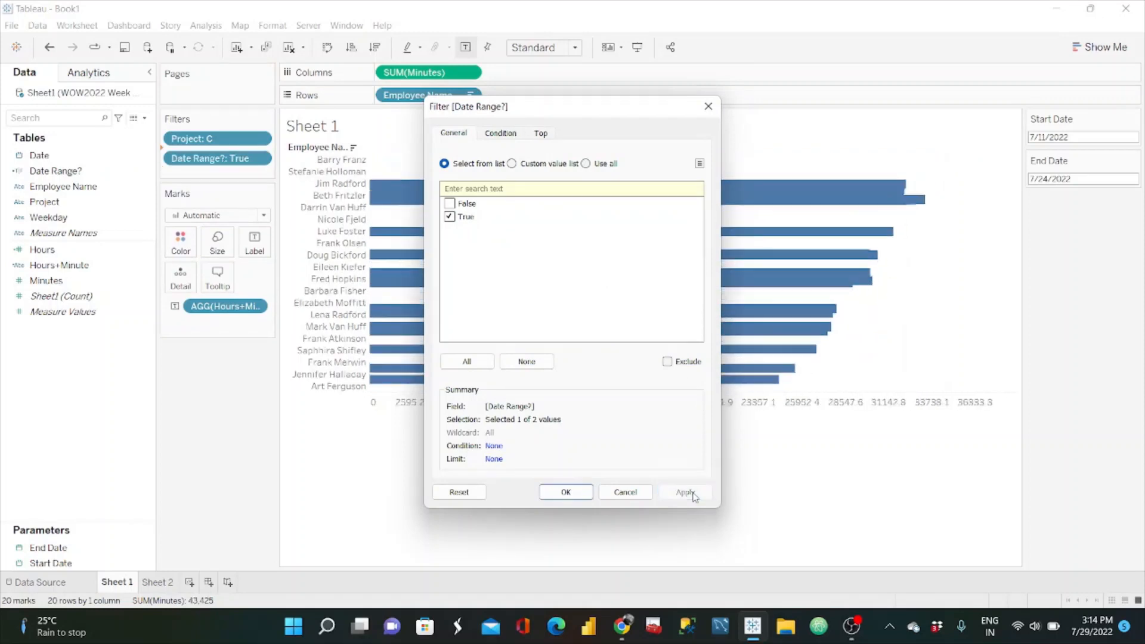
click(566, 492)
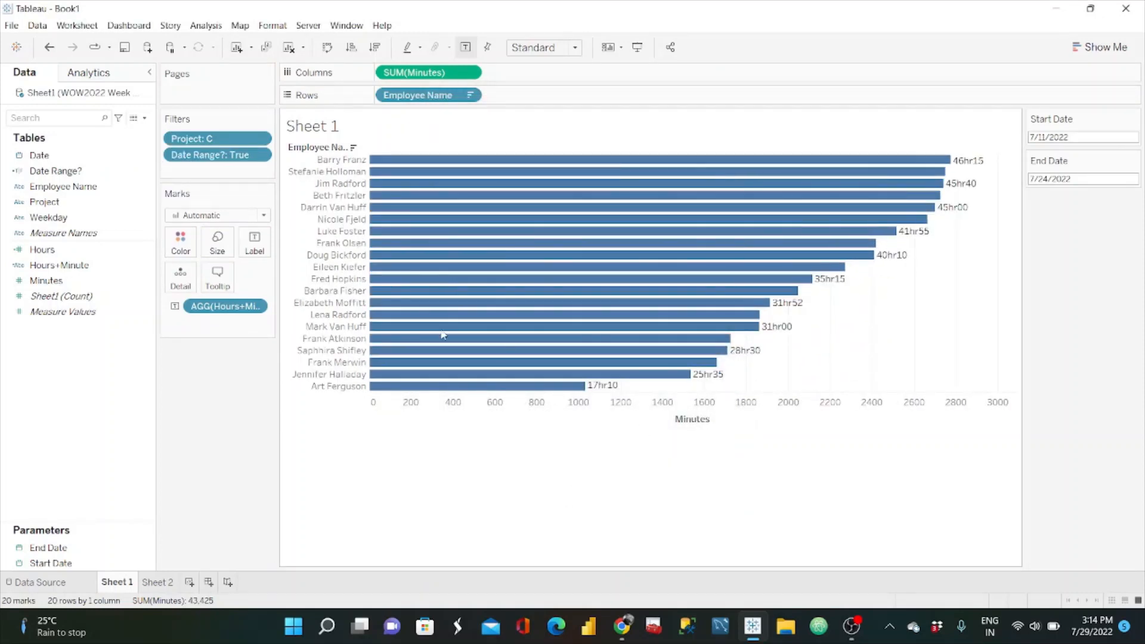
Step: Allow the bar labels to overlap other marks, and compare the hours per employee with the reference dashboard in the browser
click(254, 243)
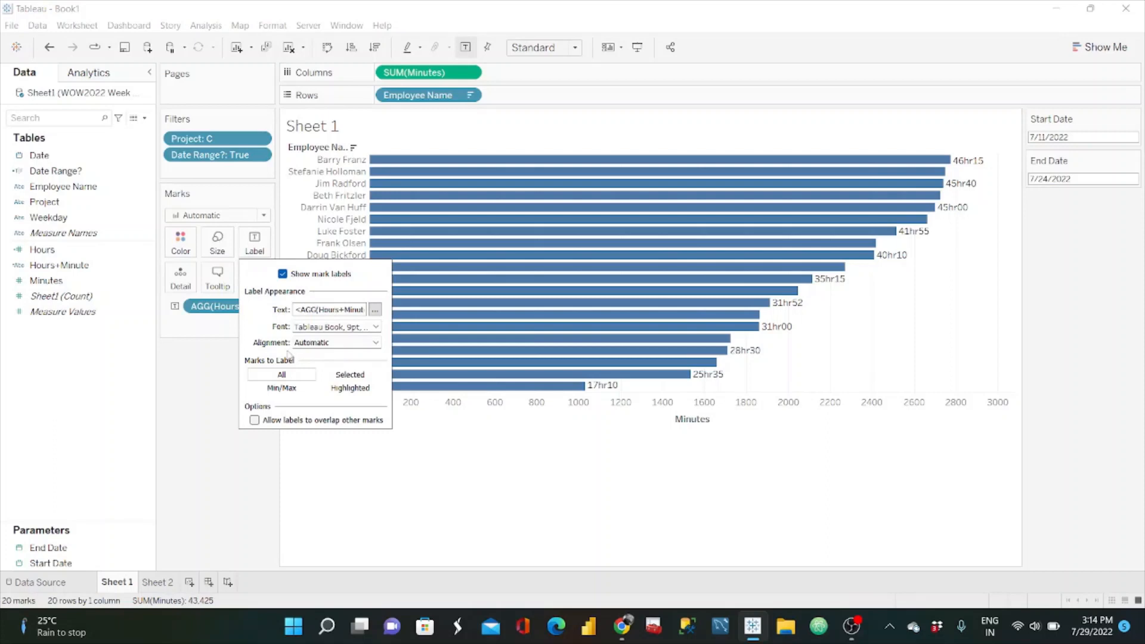
click(256, 421)
click(243, 467)
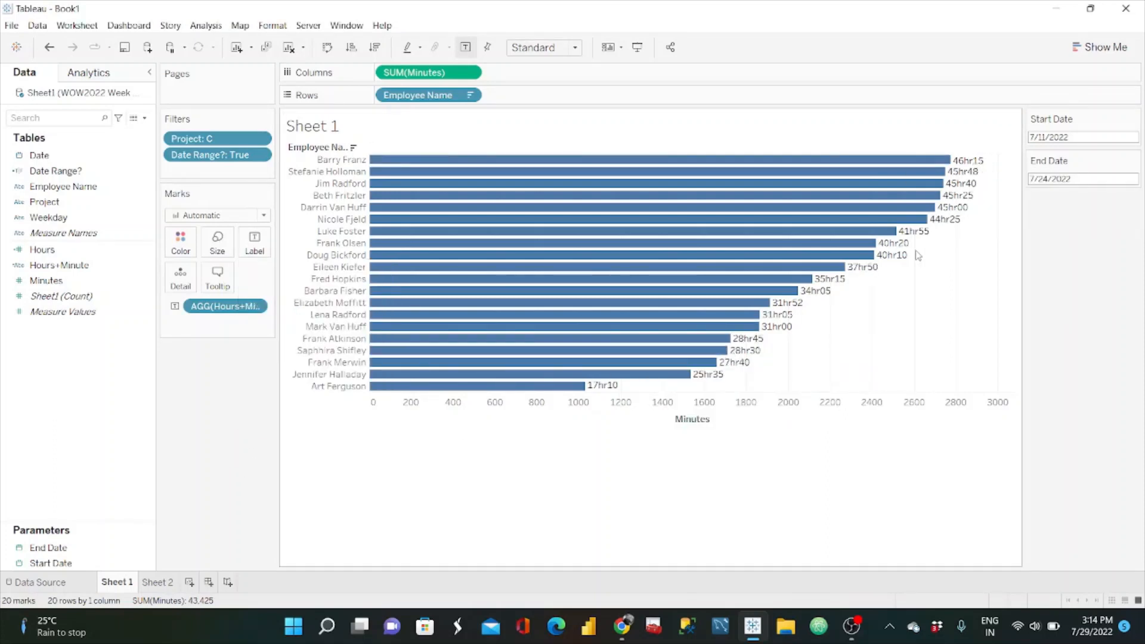
key(alt+Tab)
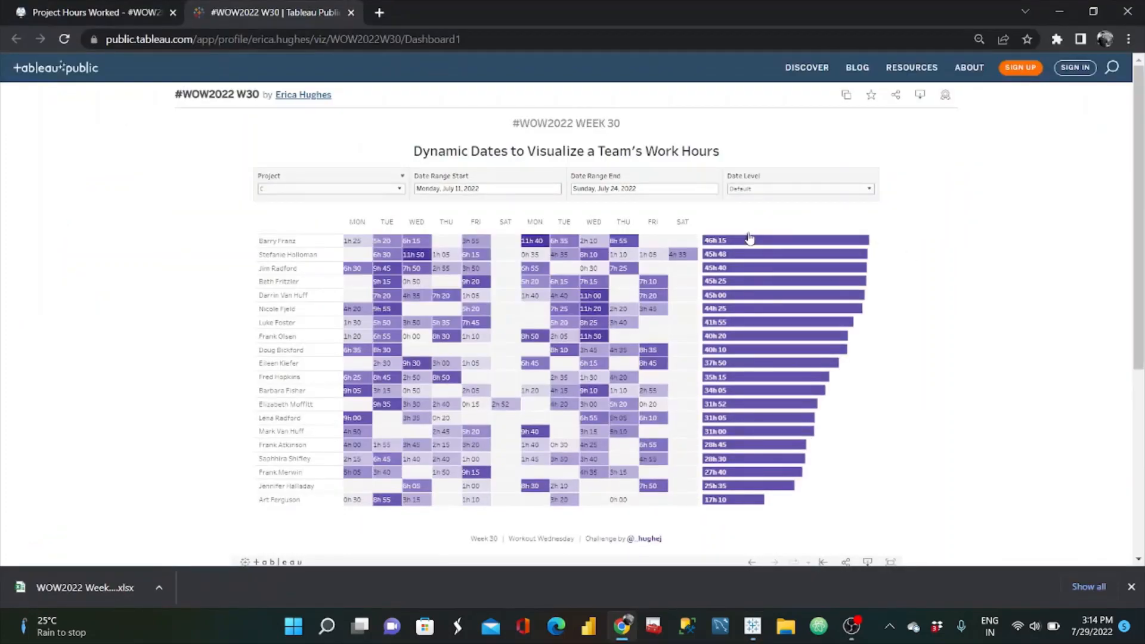
key(alt+Tab)
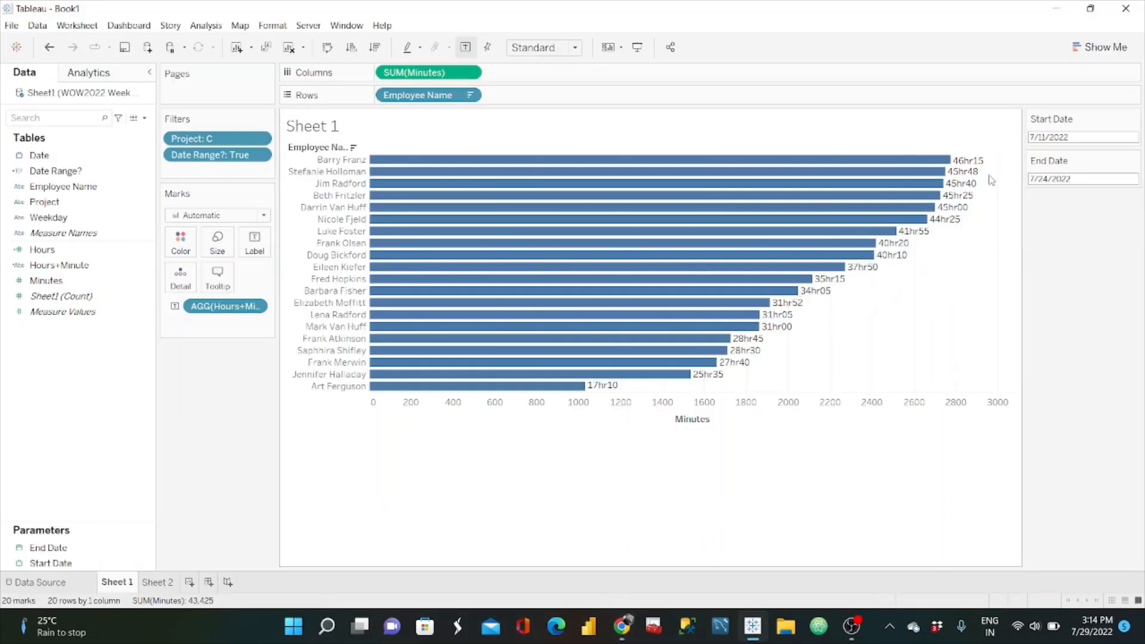
key(alt+Tab)
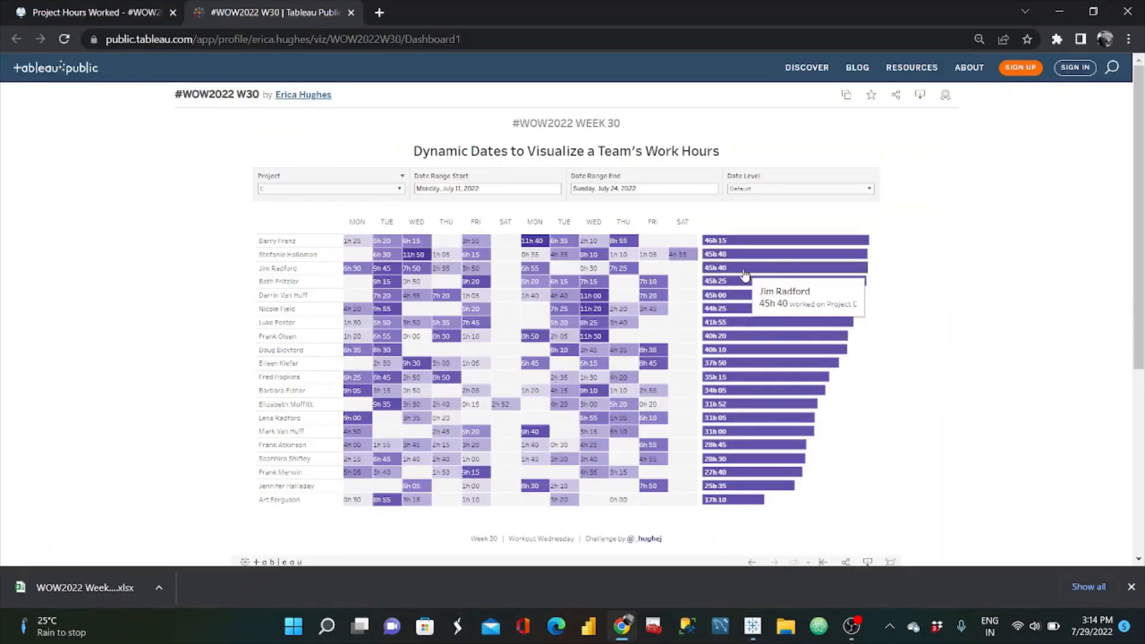
key(alt+Tab)
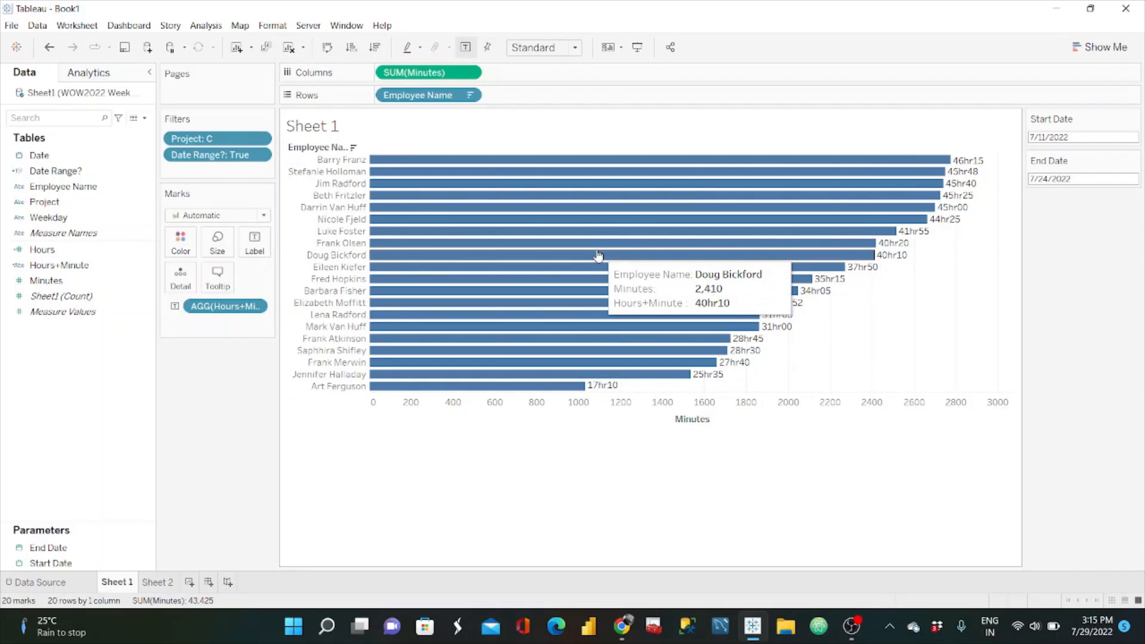
Step: Add both the Project and Date Range? filters to context
click(258, 139)
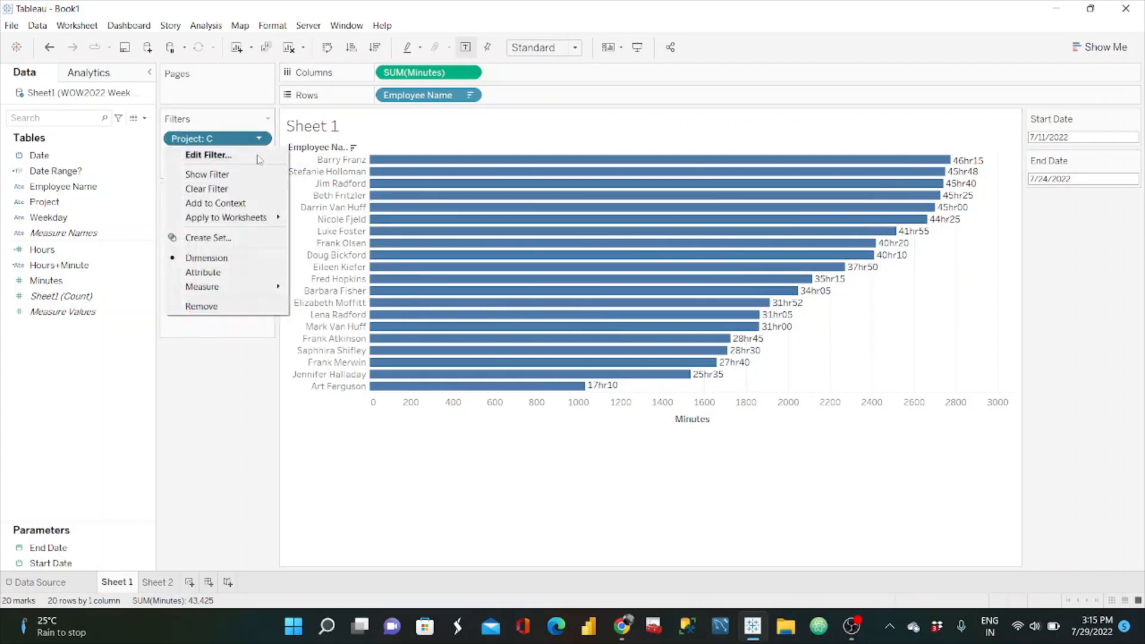
click(230, 205)
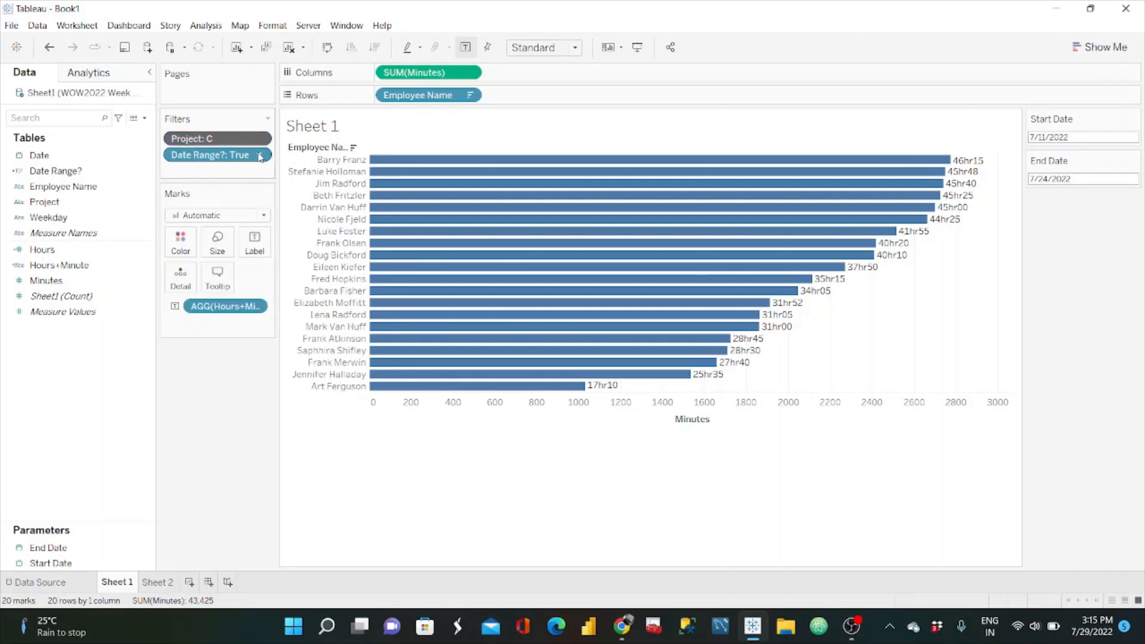
click(260, 155)
click(229, 220)
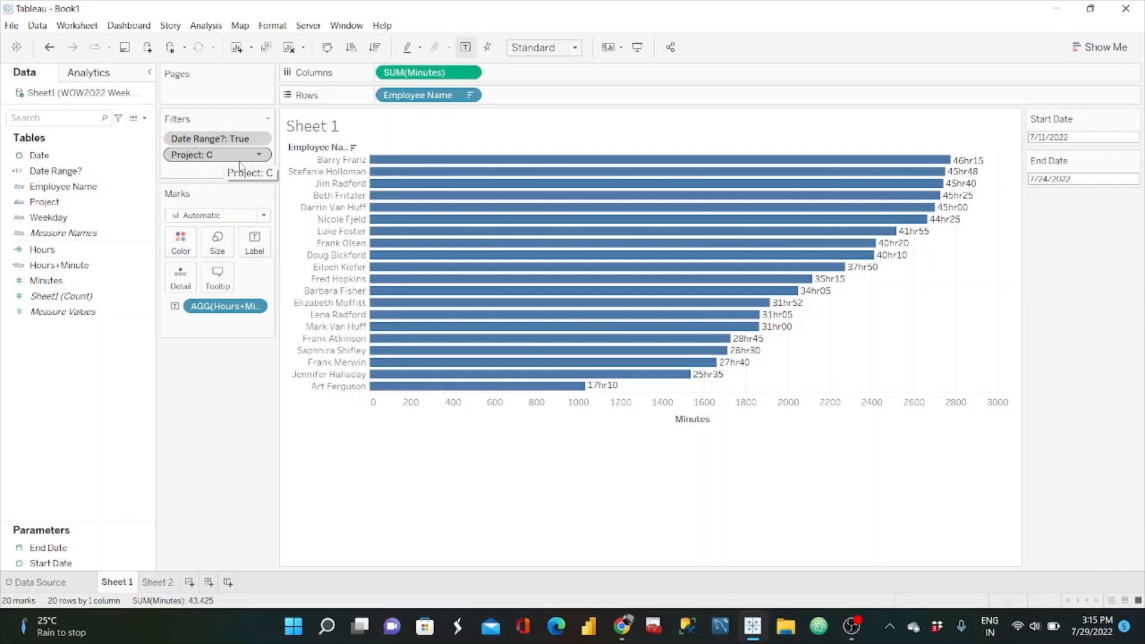
Step: Rename Sheet 1 as Working Hours-bar
double_click(118, 584)
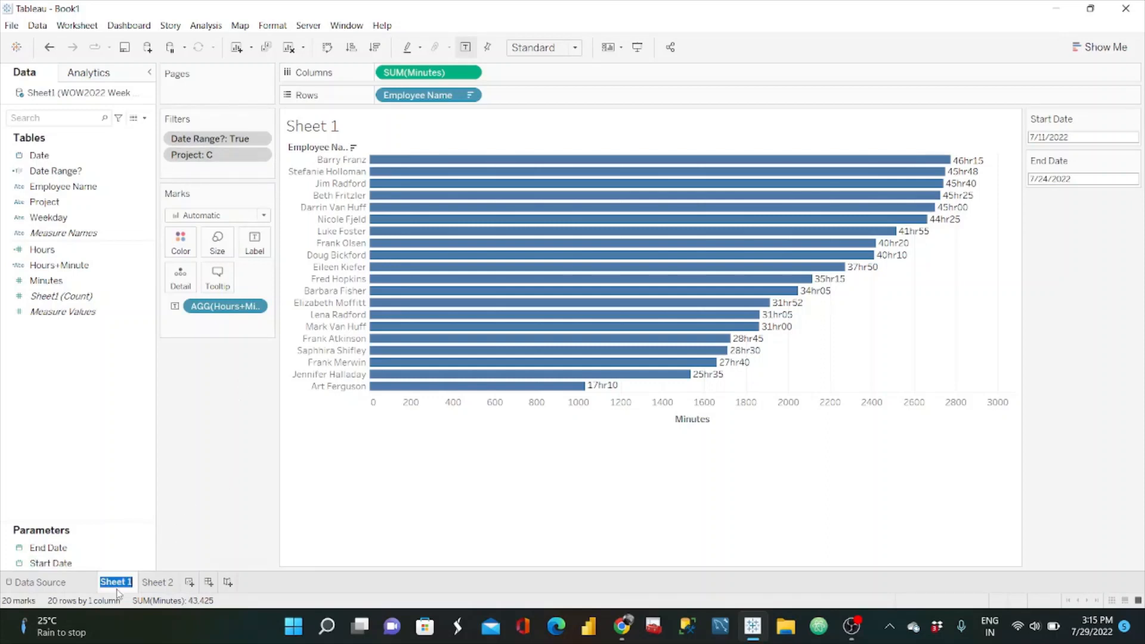
text(Working Hou)
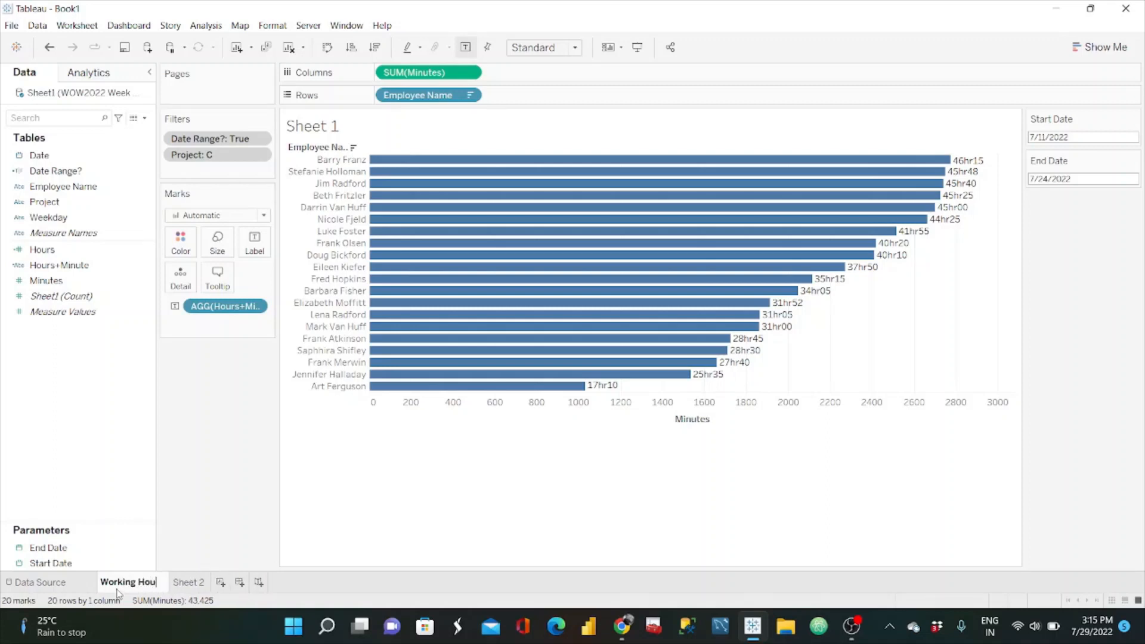
text(rs-bar)
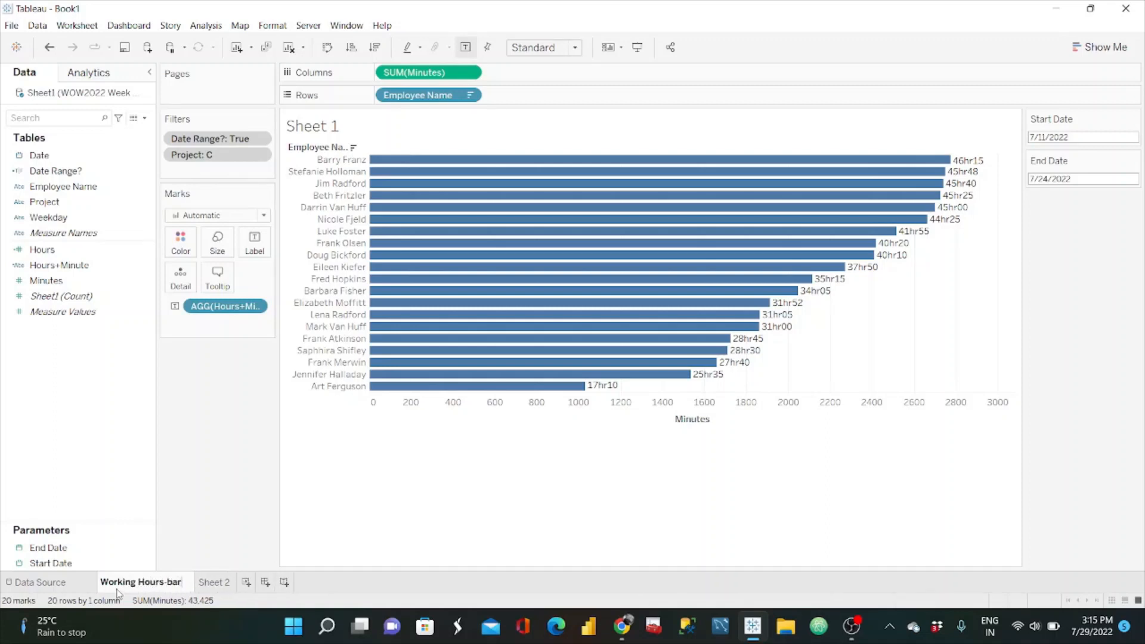
key(Return)
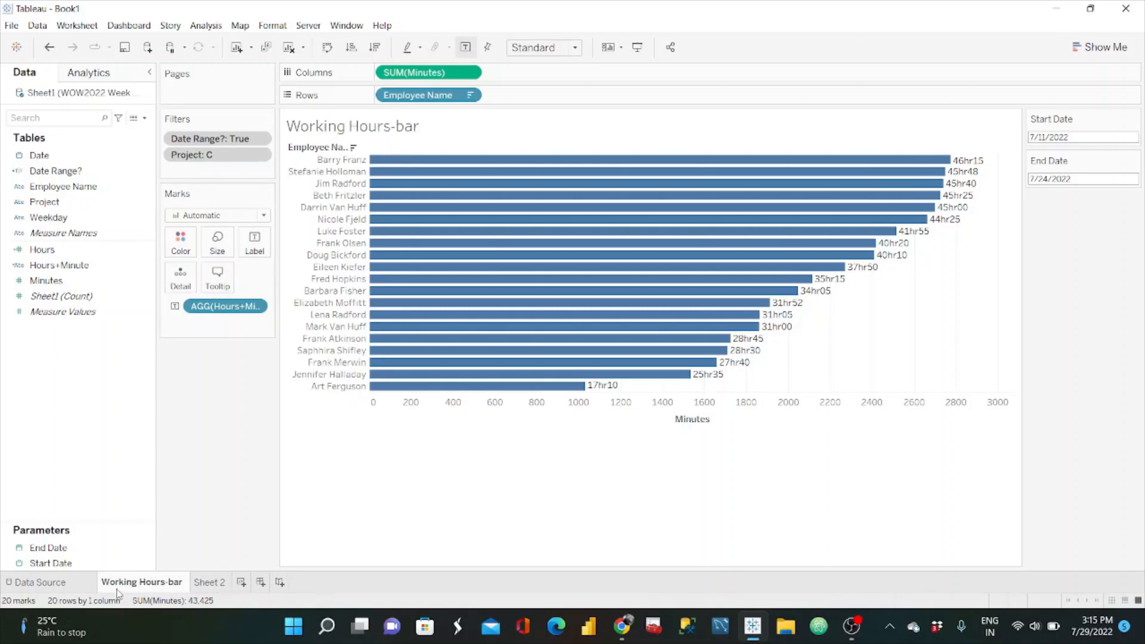
Step: Colour the bars purple using the hex code #A020F0 from the browser, darkened to #67159e
mouse_move(584, 246)
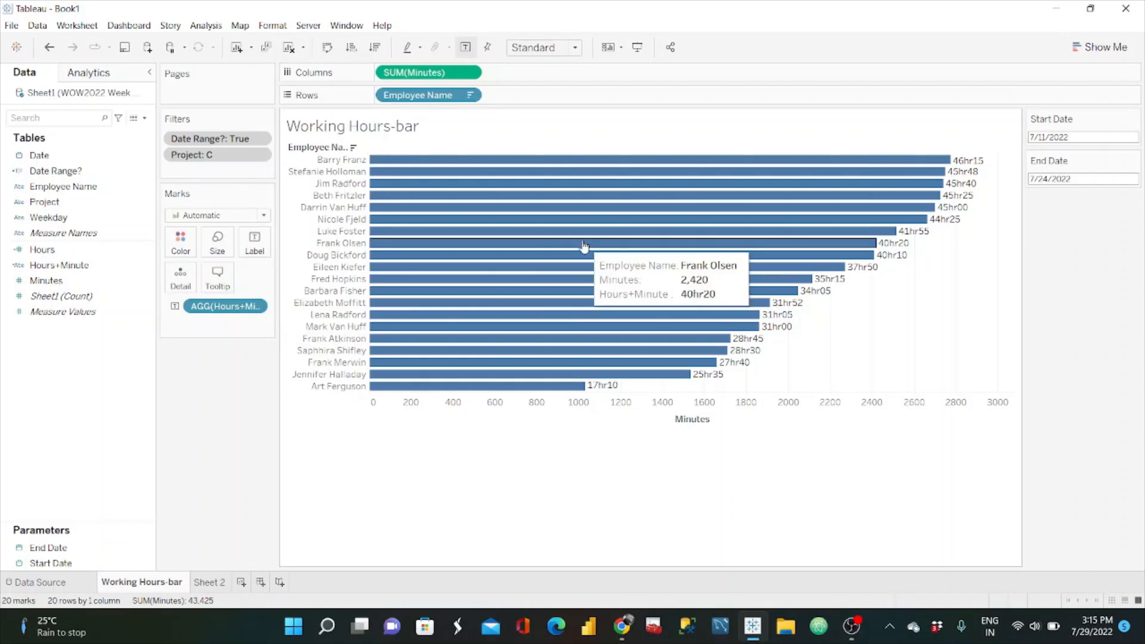
click(623, 626)
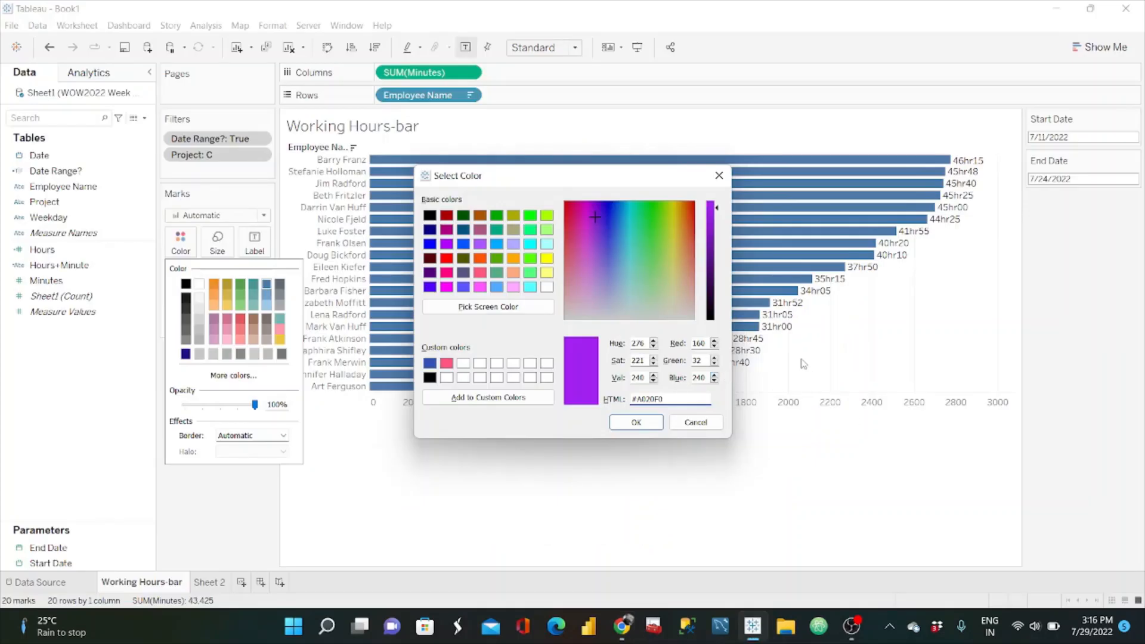
key(ctrl+a)
text(#8e1dd9)
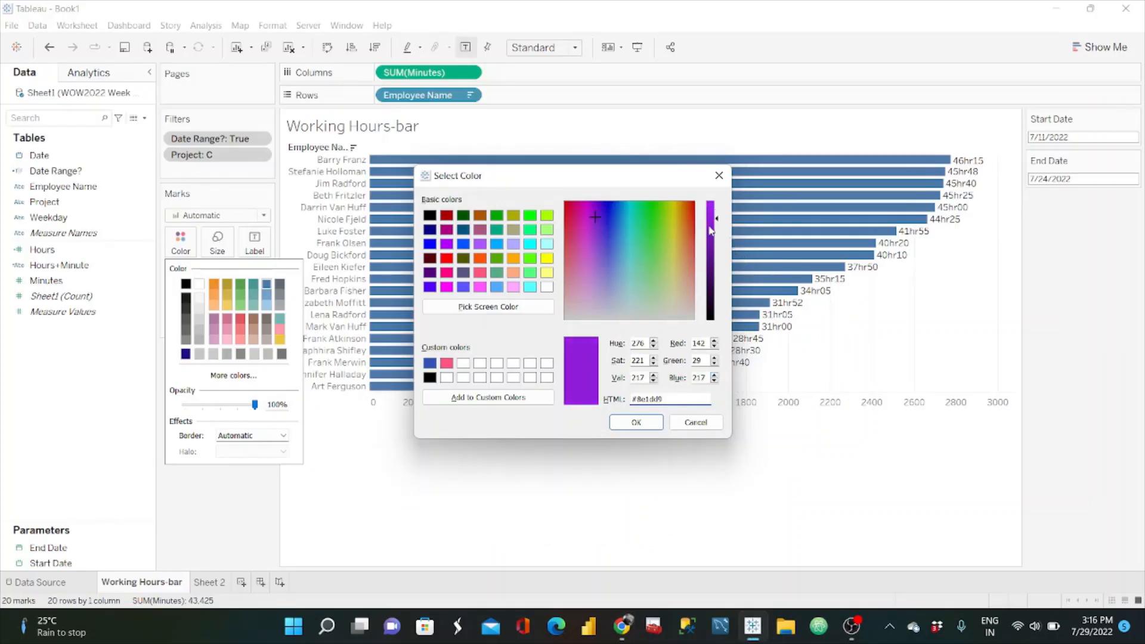
click(710, 230)
click(712, 247)
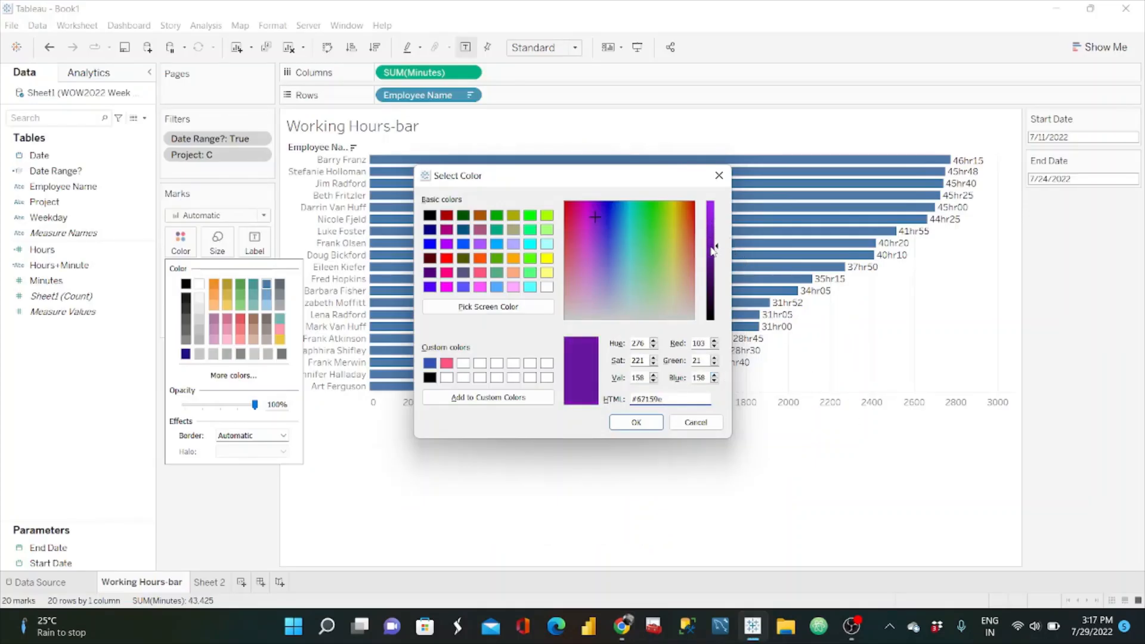
click(637, 423)
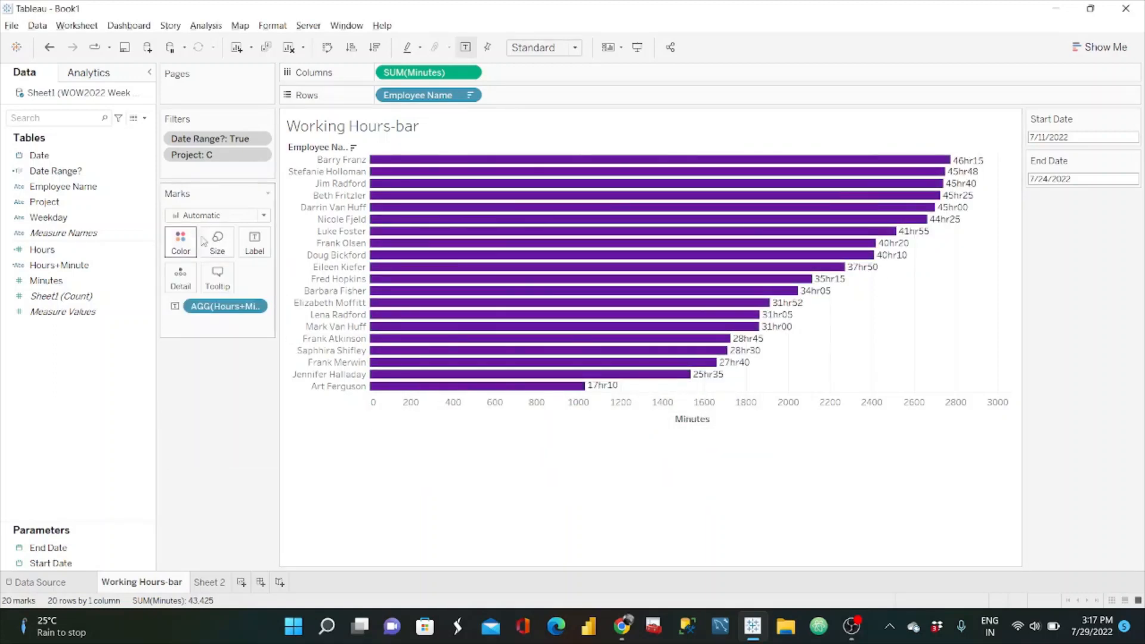
Step: Align the bar labels horizontally to the left, leaving the label text as it is
click(251, 241)
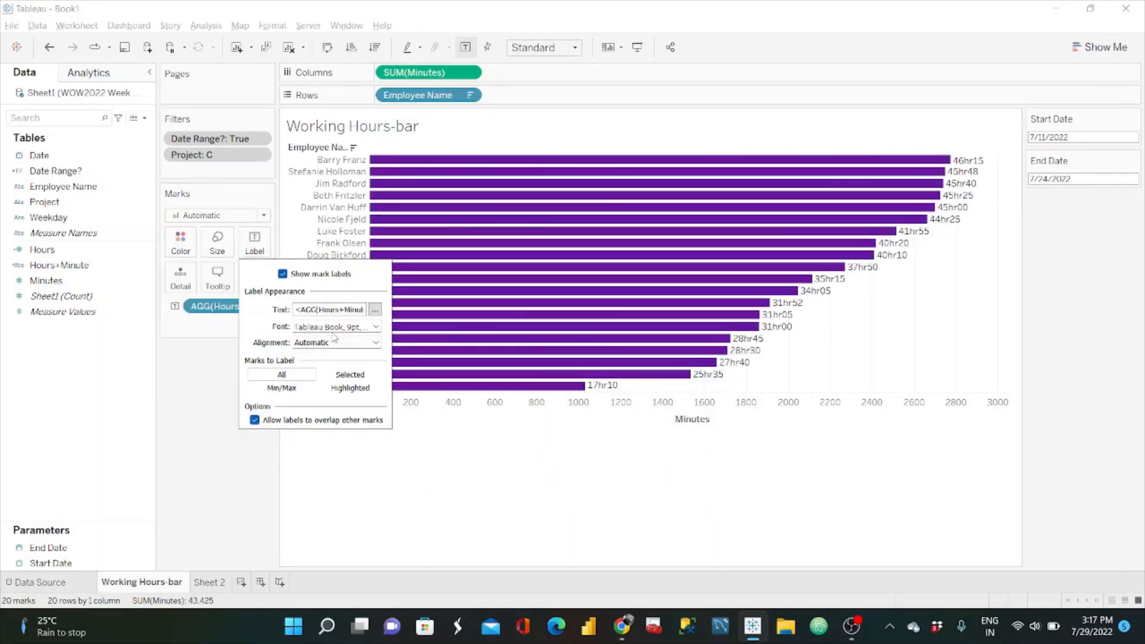
click(374, 311)
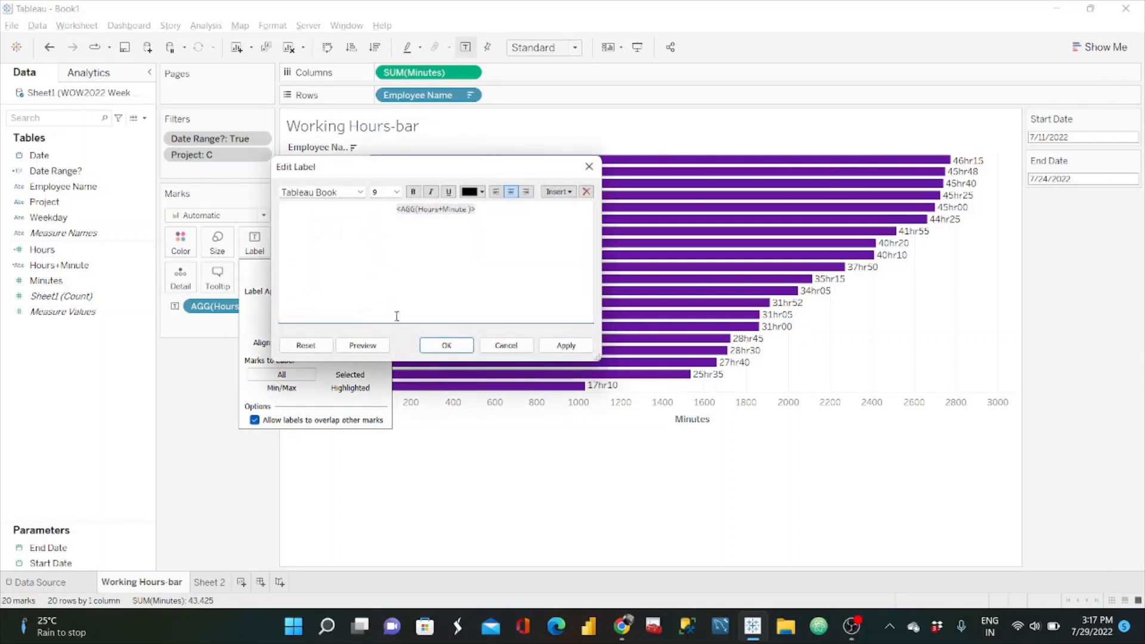
click(506, 343)
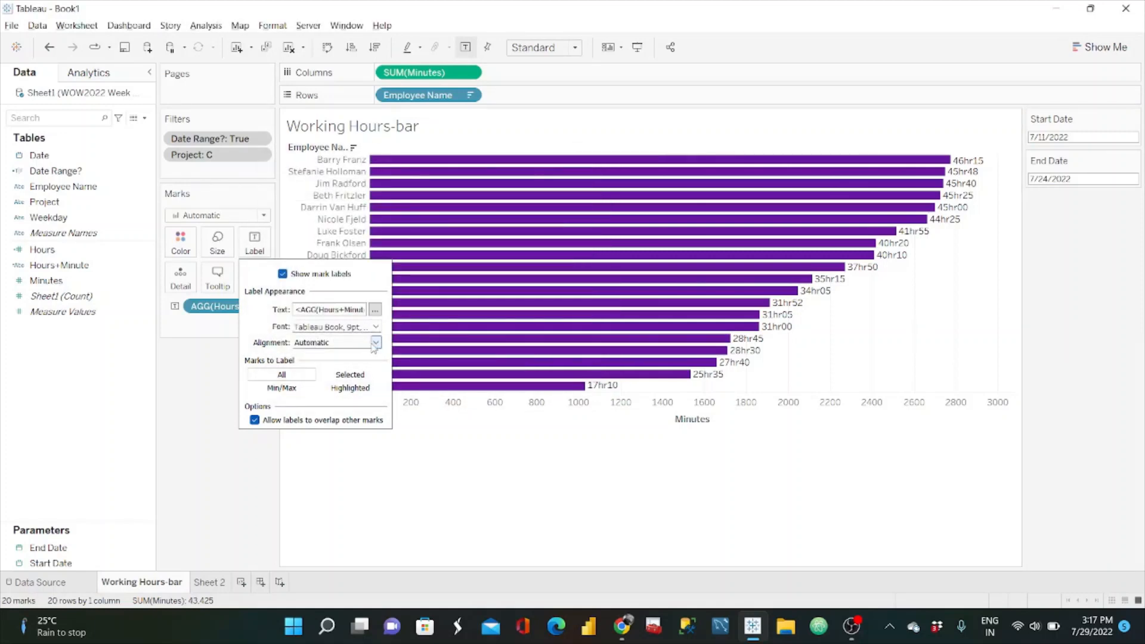
click(376, 342)
click(313, 395)
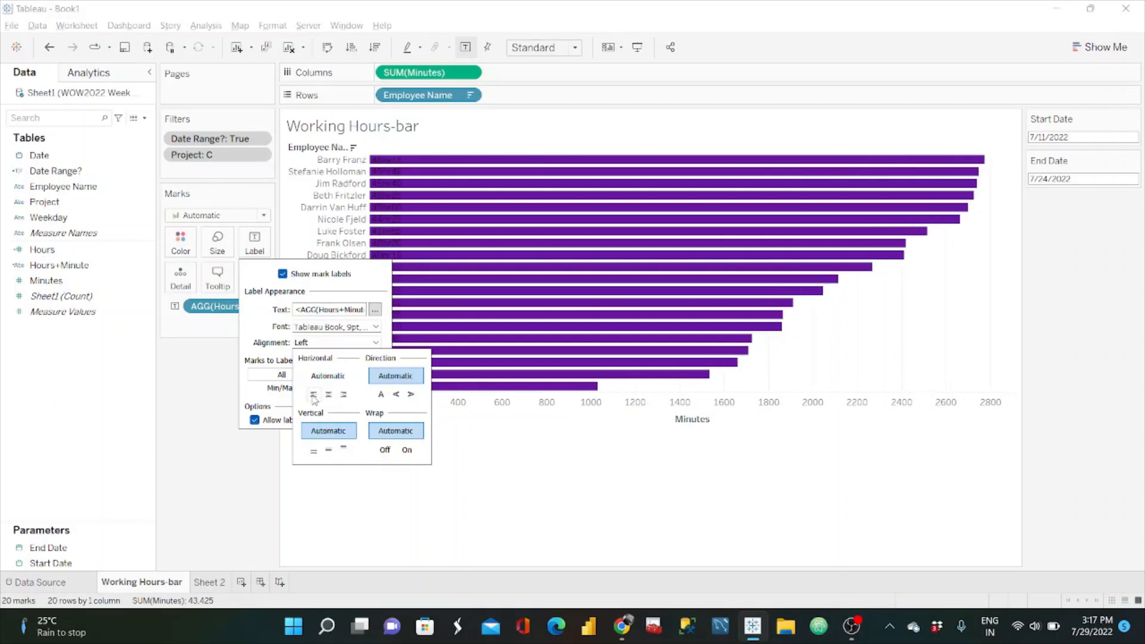
click(179, 275)
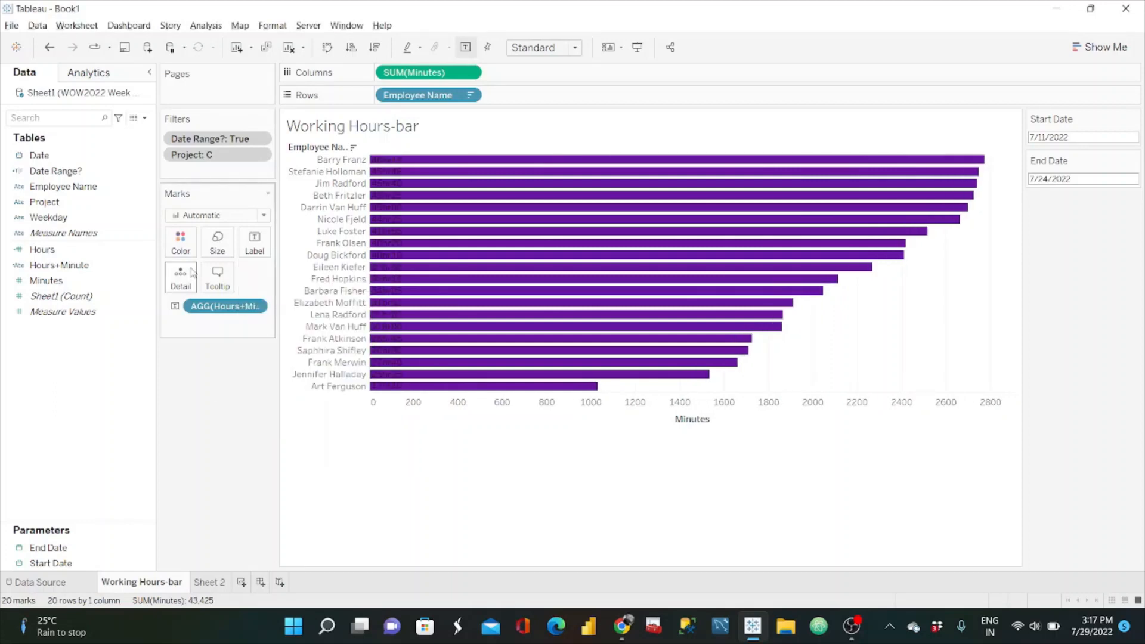
Step: Set the font colour of the bar labels to white
click(180, 242)
click(215, 473)
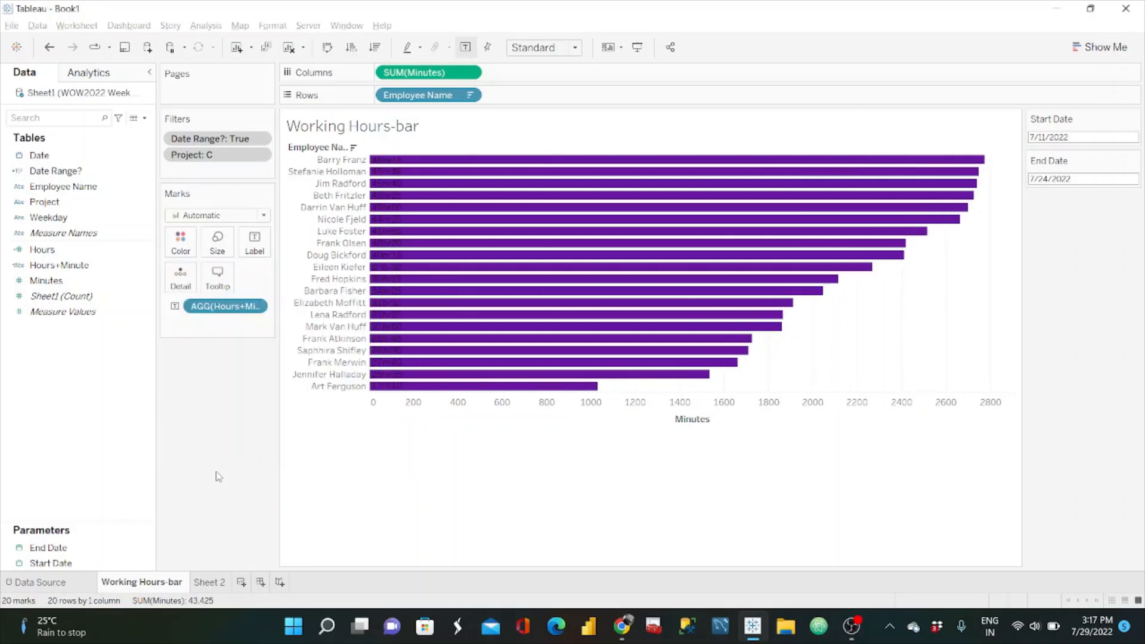
click(257, 246)
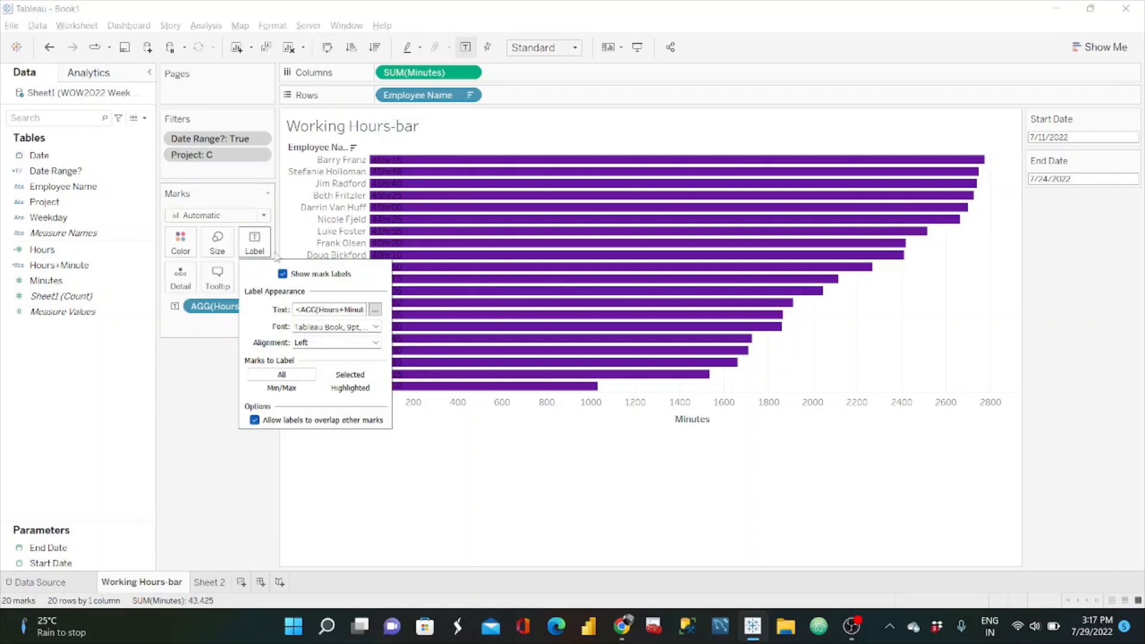
click(368, 329)
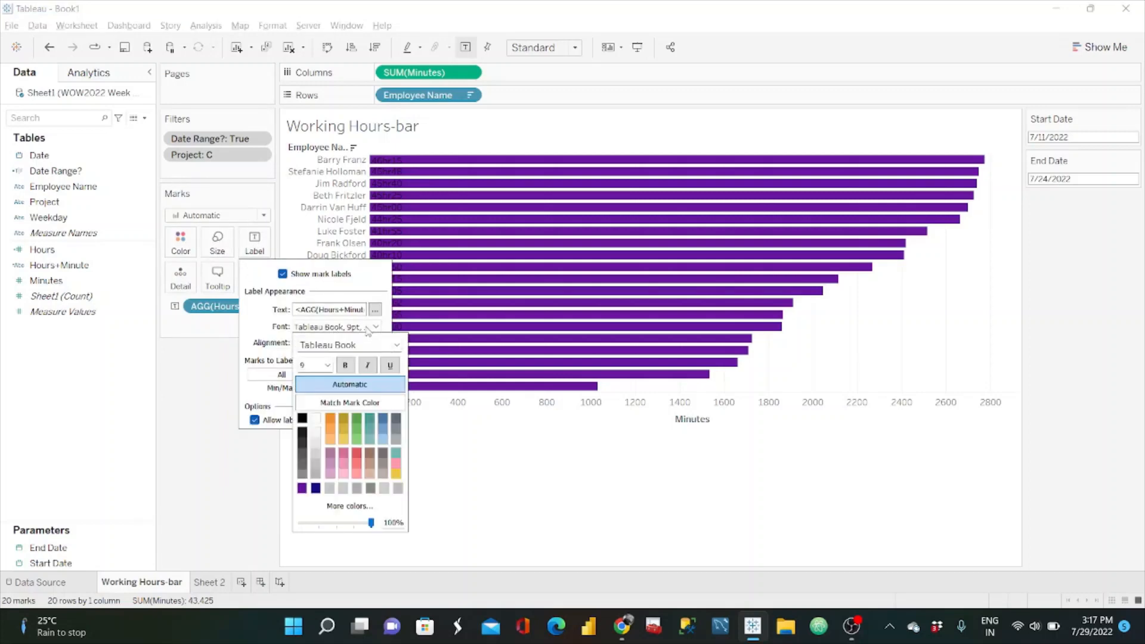
click(358, 404)
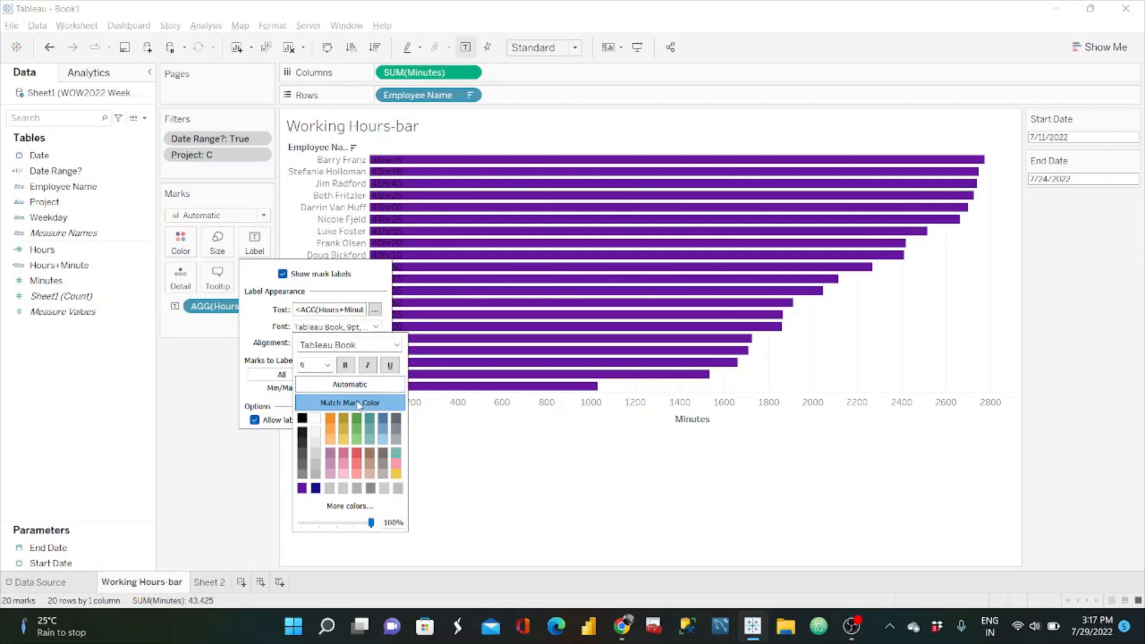
click(316, 420)
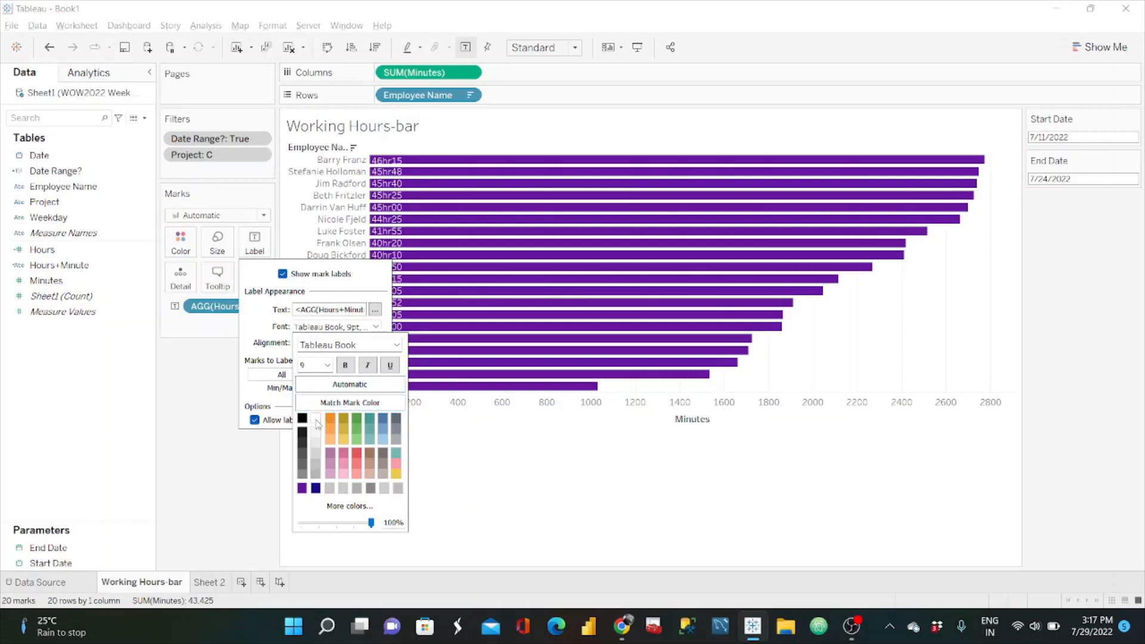
click(172, 446)
Step: Set the worksheet view to Fit Height and hide the header of the Minutes axis
click(568, 47)
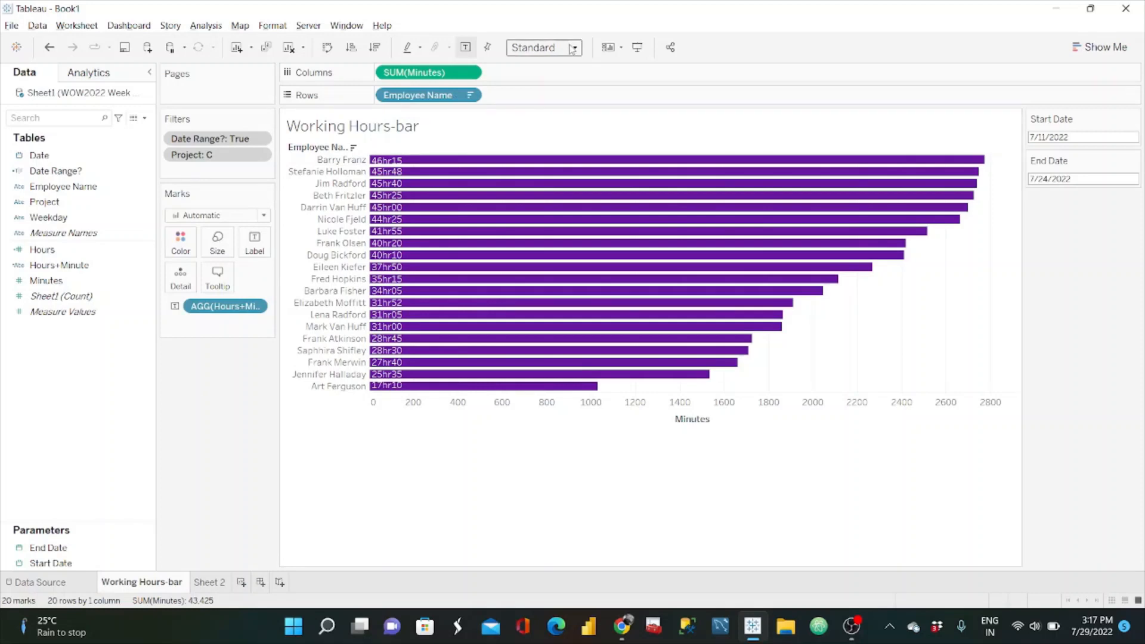
click(550, 89)
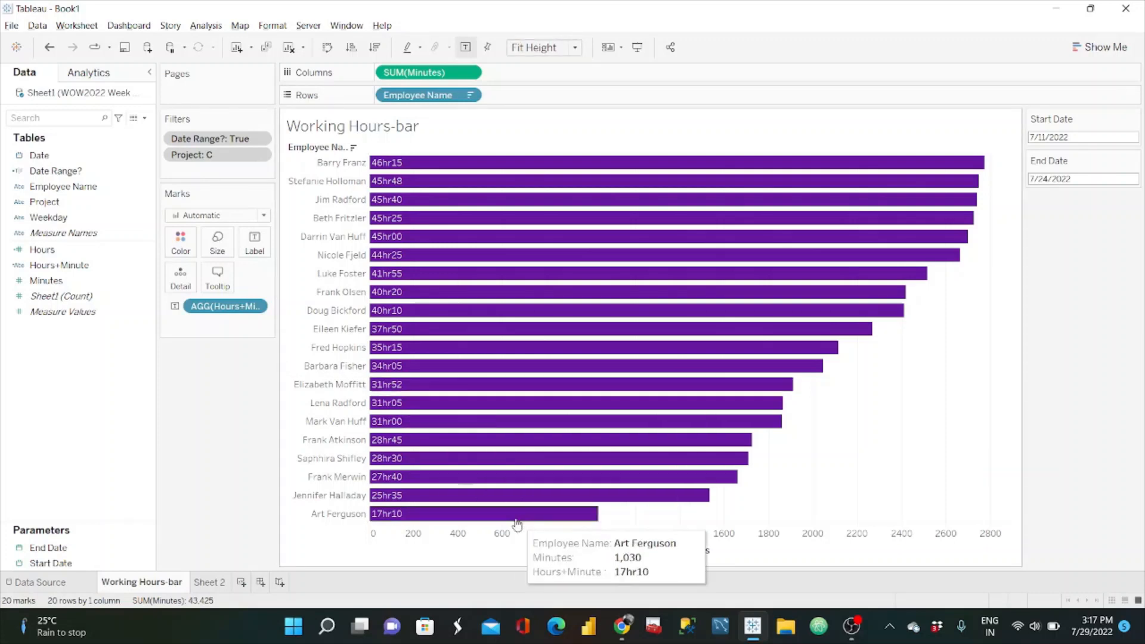
right_click(506, 539)
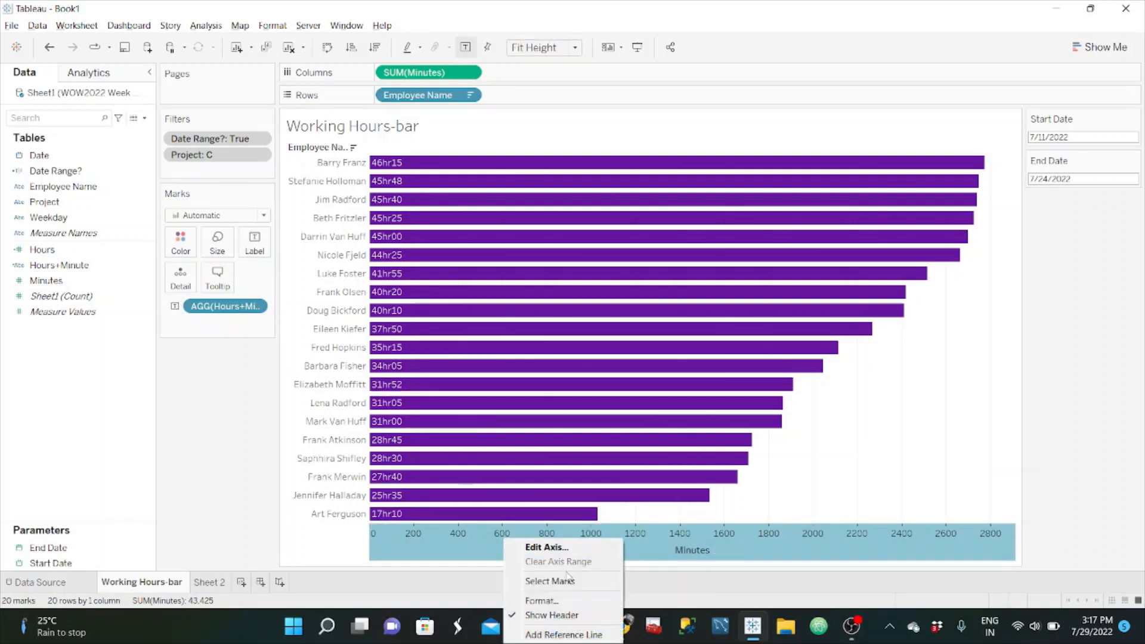
click(563, 617)
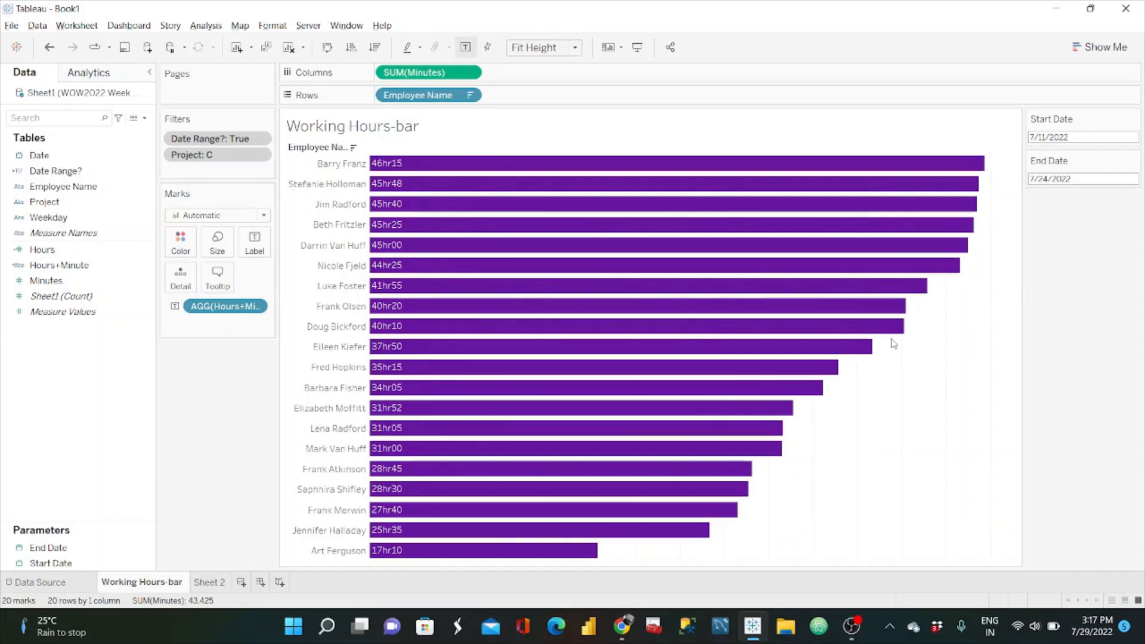
Step: Examine the Date Level options of the reference dashboard in the browser, keeping Default, and return to Tableau
click(633, 637)
click(231, 20)
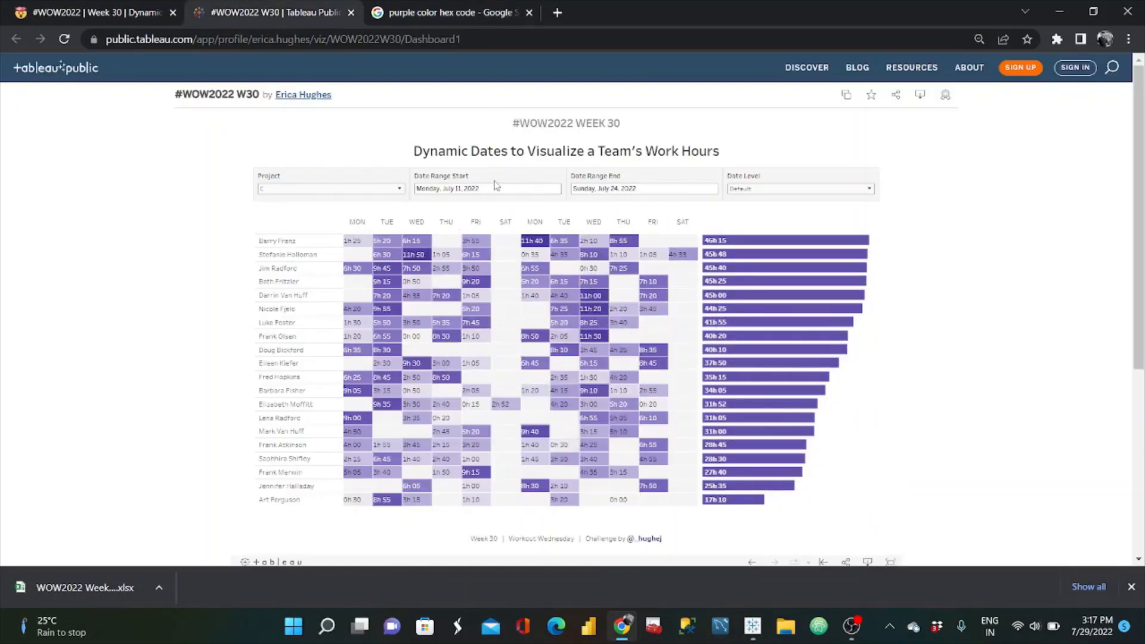
click(805, 197)
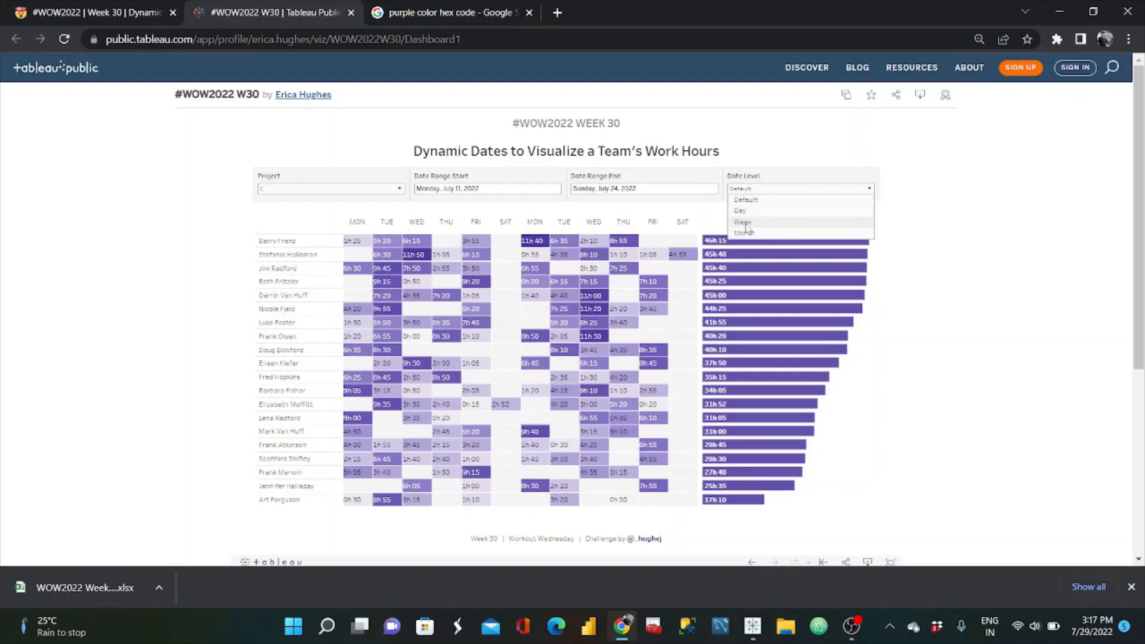
click(746, 200)
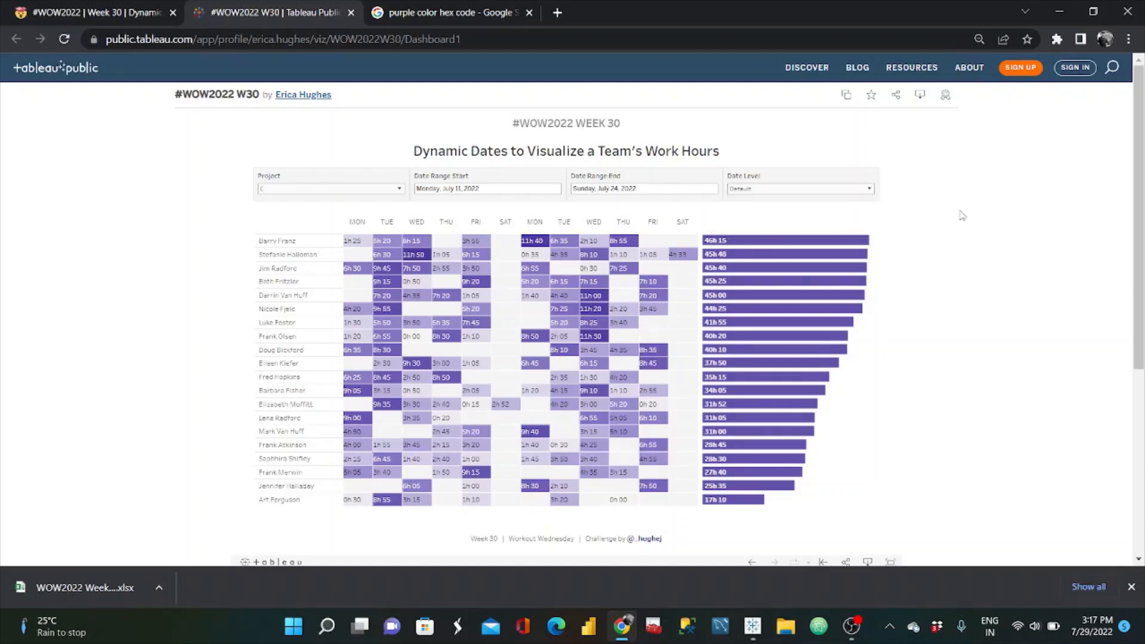
click(1057, 12)
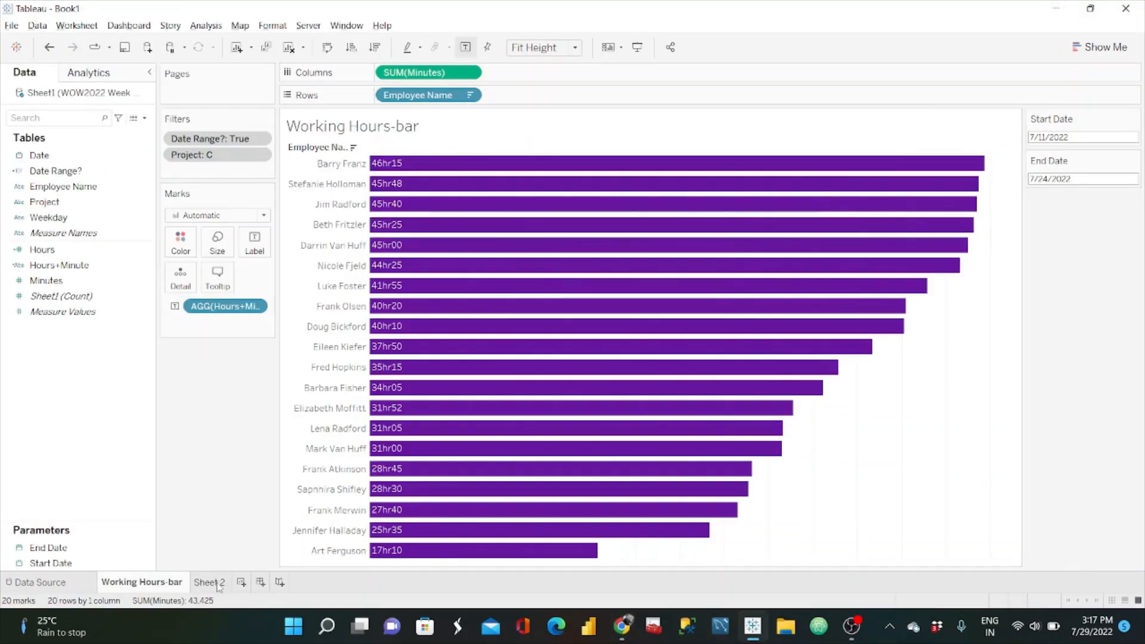
Step: Rename Sheet 2 as Heat MAP
click(209, 583)
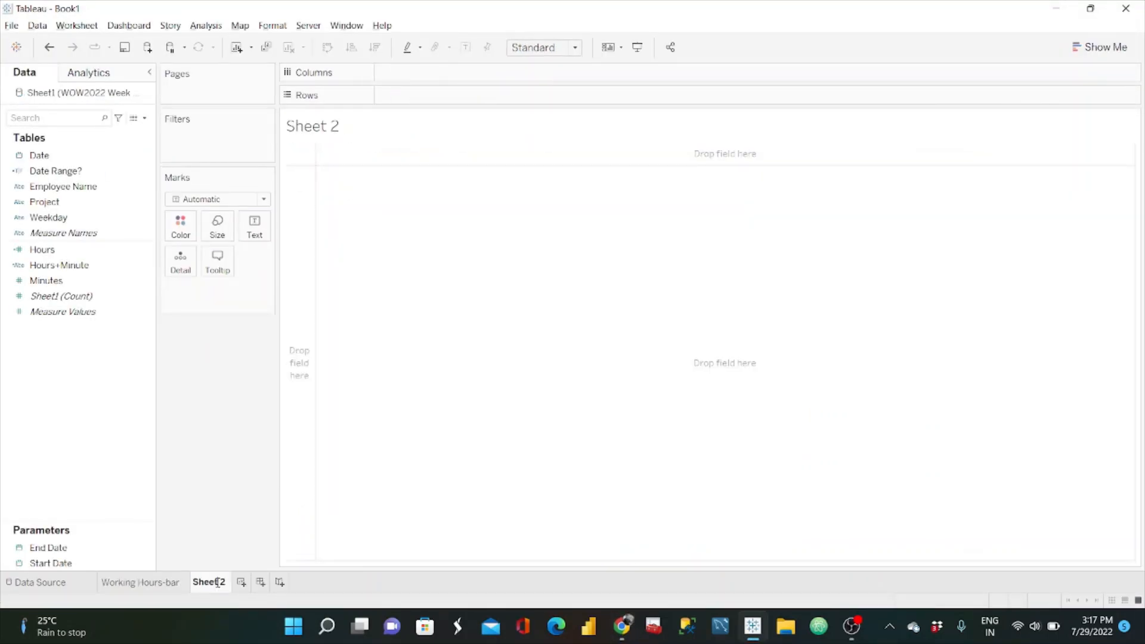
double_click(217, 583)
text(Heat MAP)
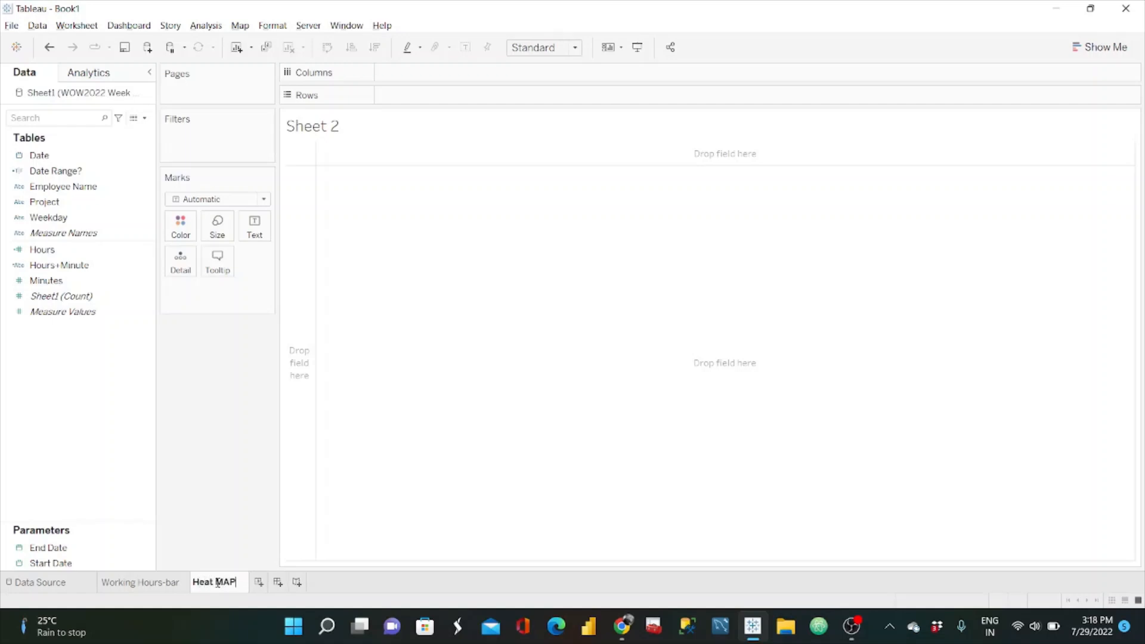
key(Return)
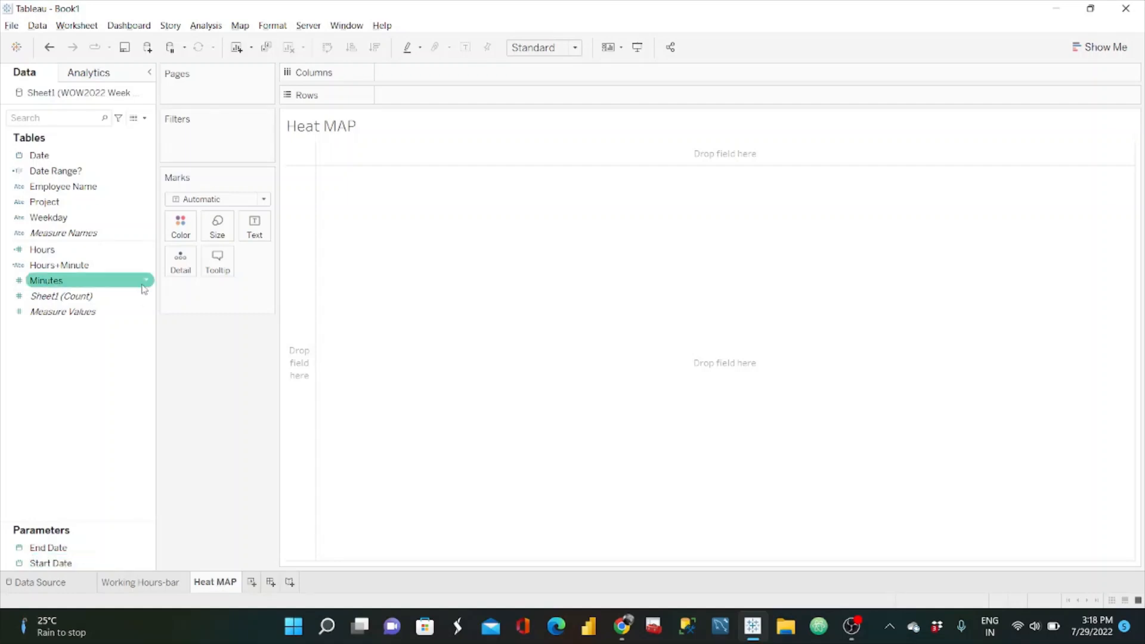
Step: Start a new calculated field named No of Days, ready for its formula
click(144, 118)
click(102, 132)
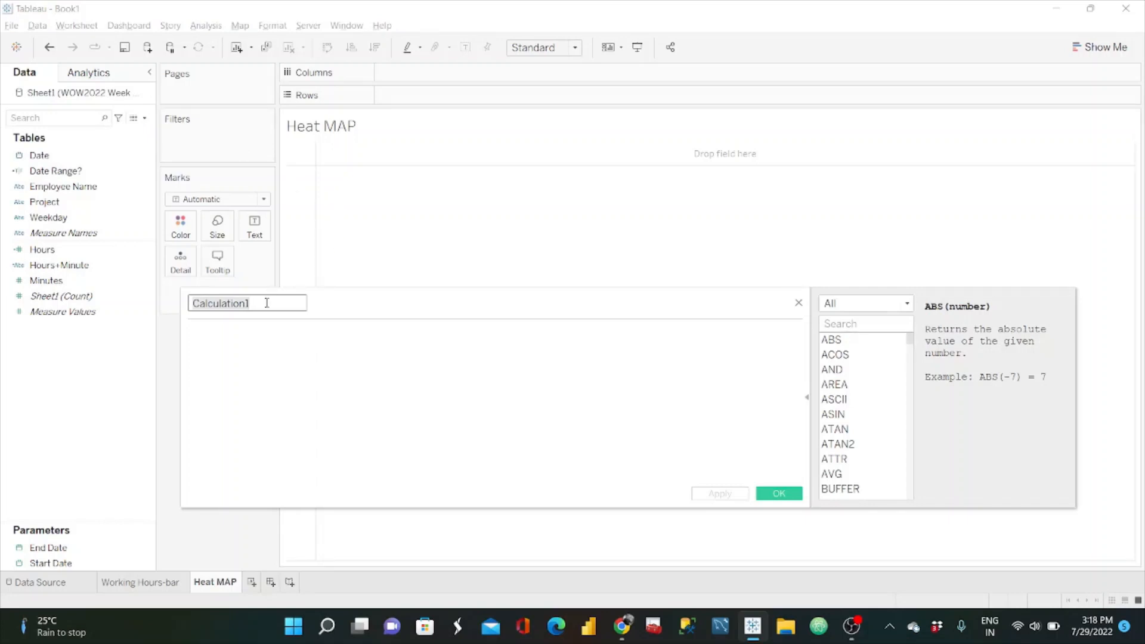
text(No of Days)
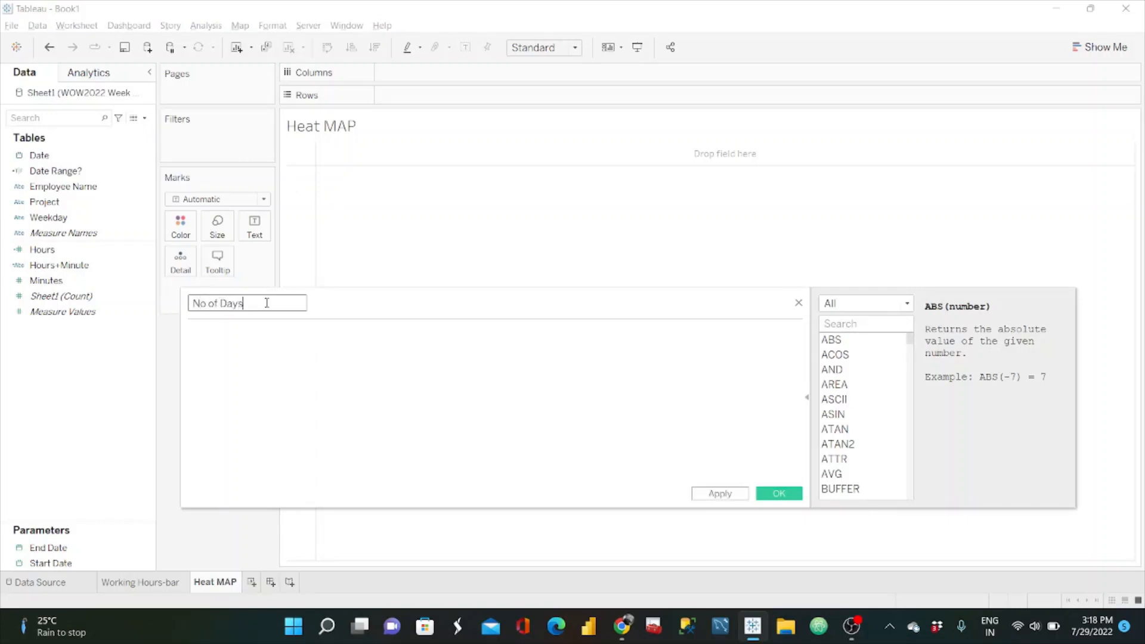
click(239, 343)
Step: Review the Date Level aggregation rules in the requirements on the Workout Wednesday challenge page in the browser
click(622, 625)
click(105, 12)
scroll(284, 306, up, 2)
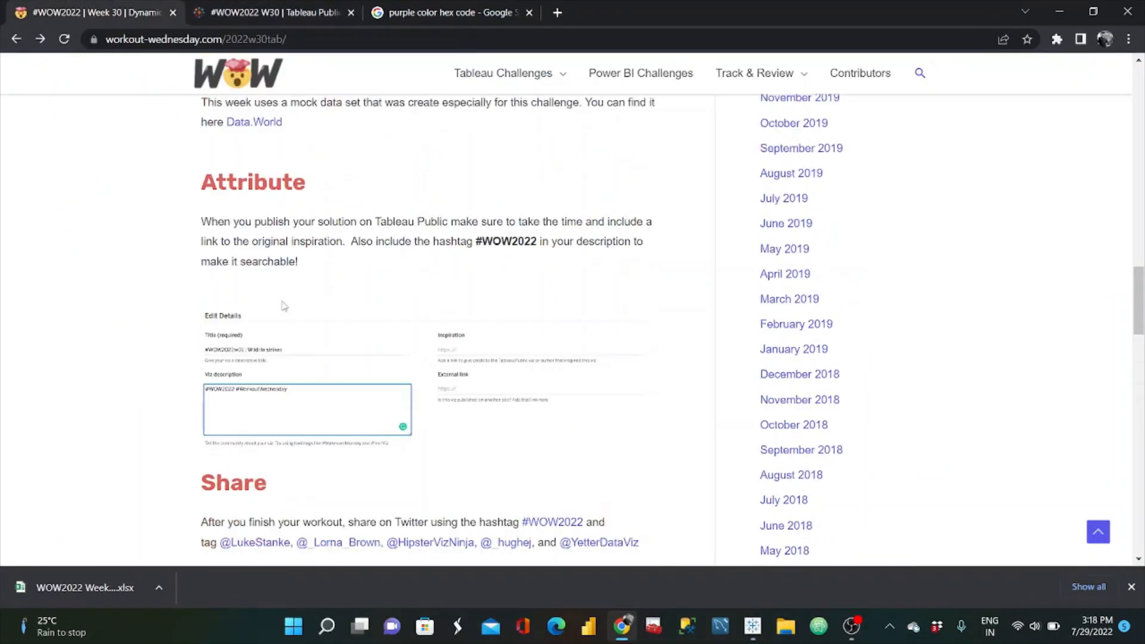
scroll(284, 305, down, 1)
scroll(284, 306, up, 10)
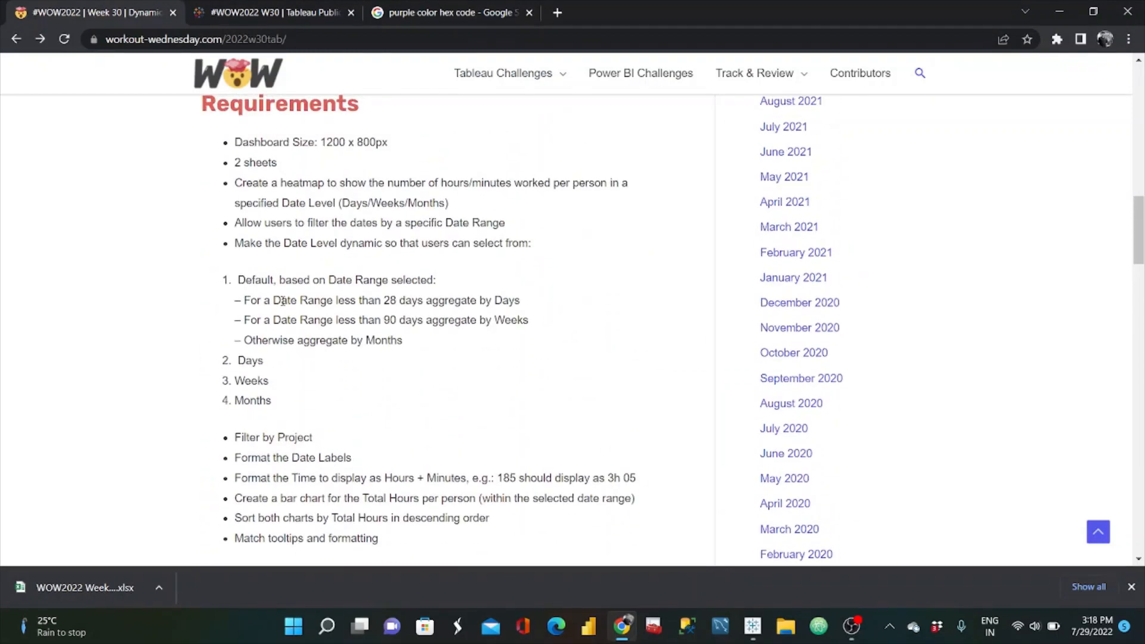
scroll(283, 302, down, 3)
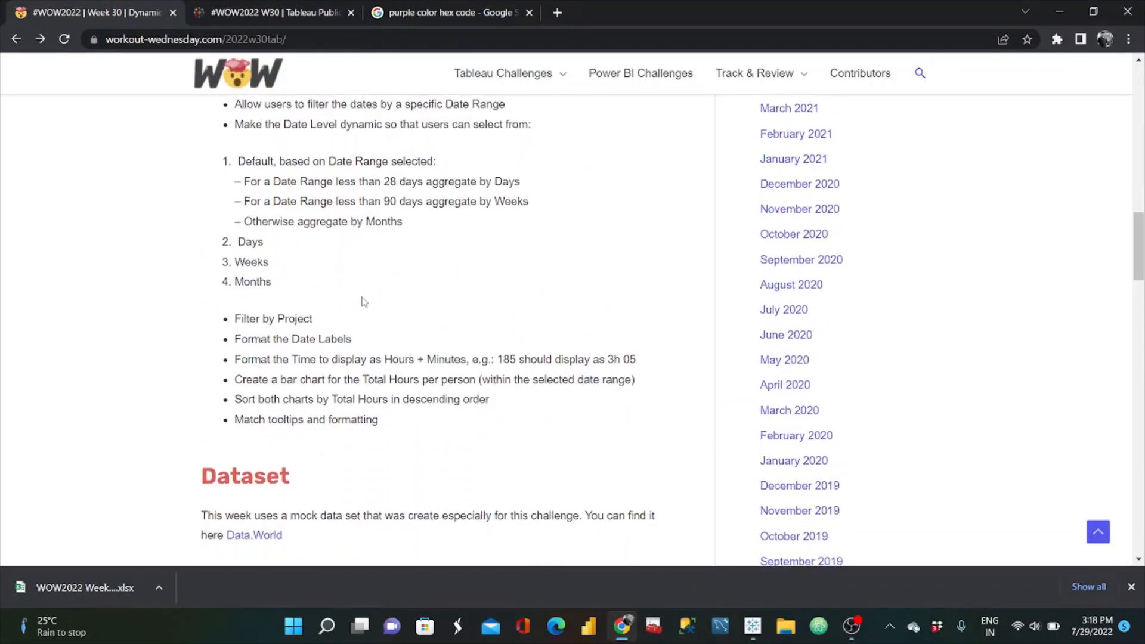
Step: Examine the 28-day and 90-day thresholds of the Default date level in the challenge requirements
scroll(364, 301, up, 1)
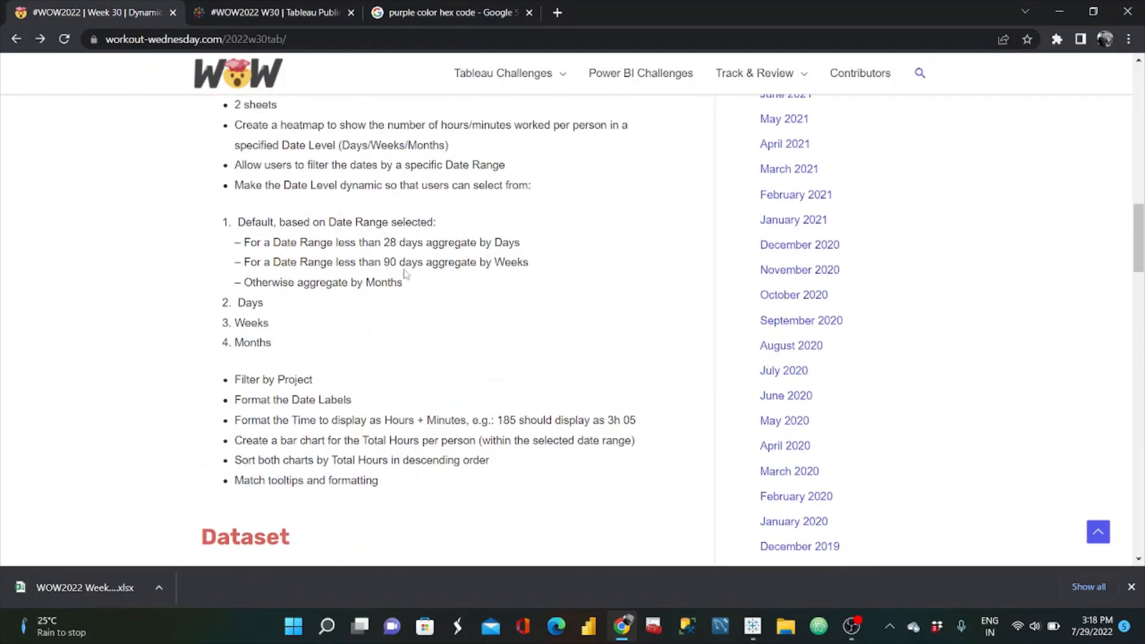
drag(415, 287, 233, 218)
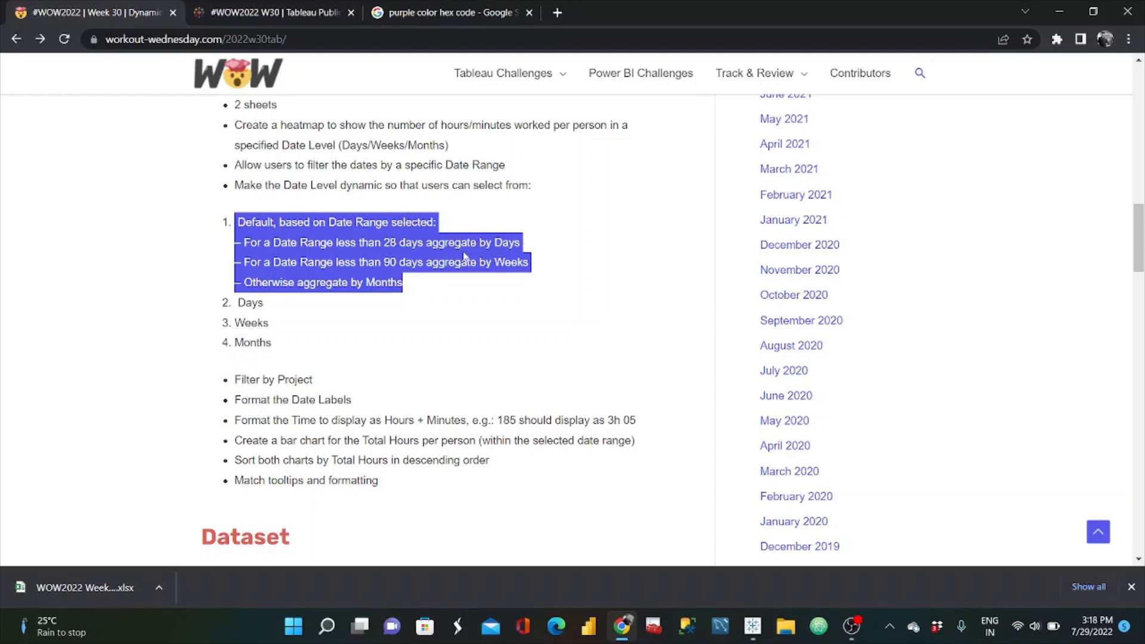
click(413, 264)
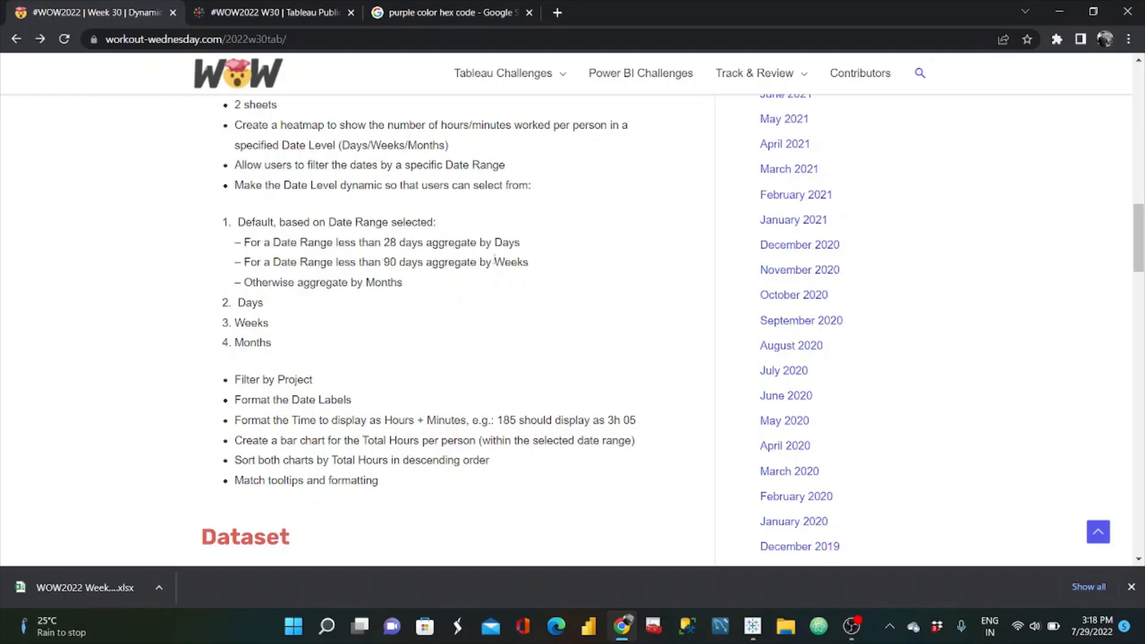
double_click(495, 260)
drag(292, 282, 371, 282)
click(397, 285)
drag(383, 242, 423, 262)
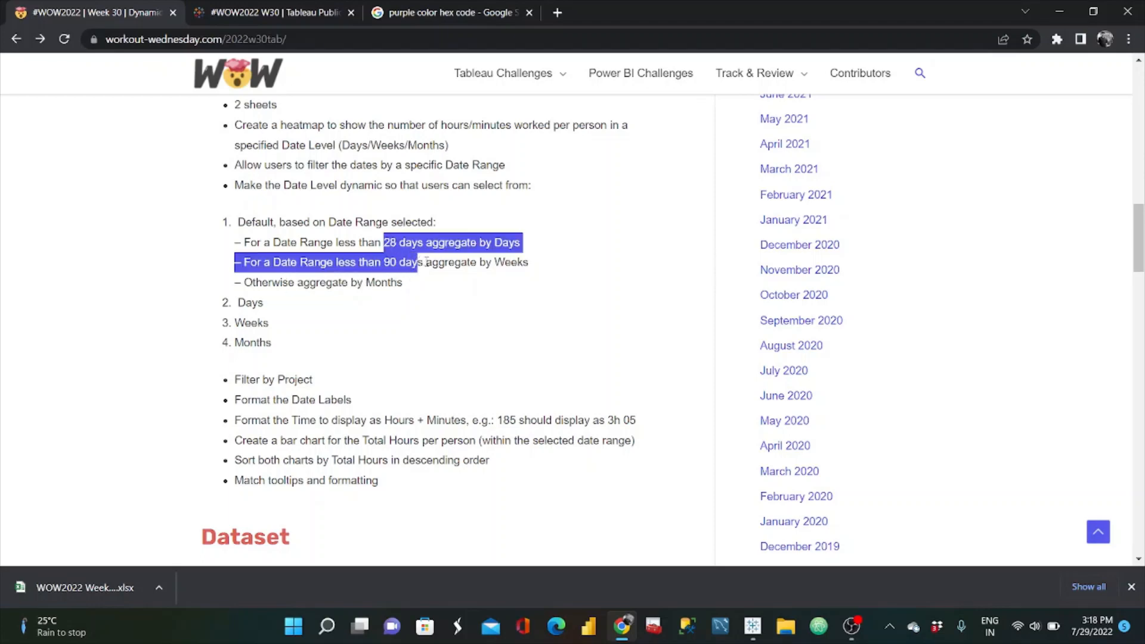
Step: Return to Tableau and rename the open calculated field as Date Range
key(alt+Tab)
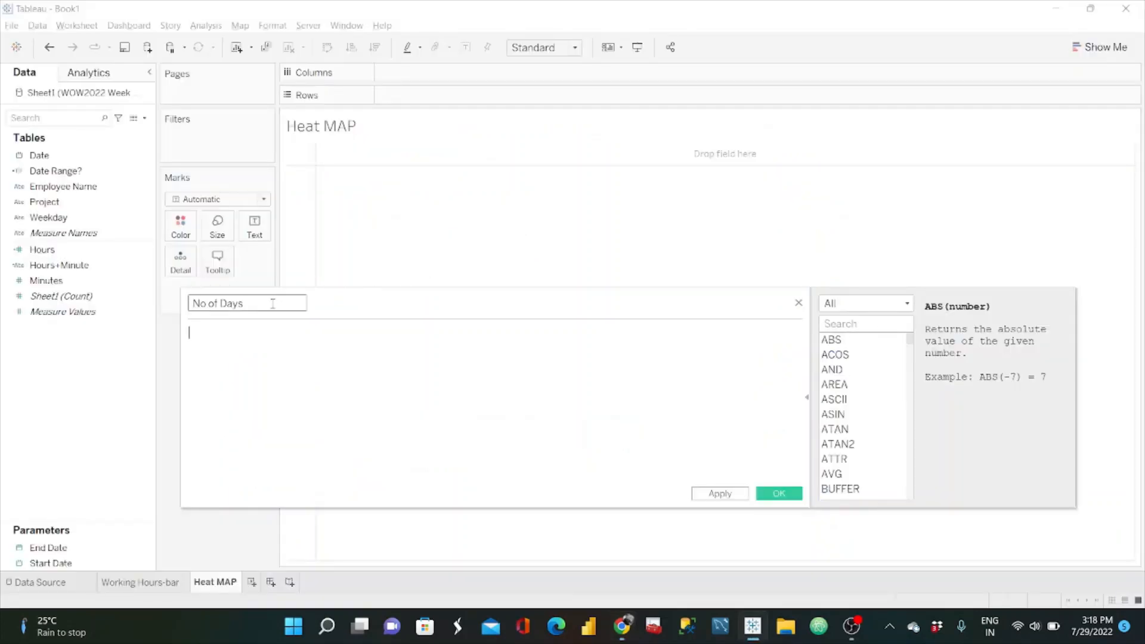
text(Date Range)
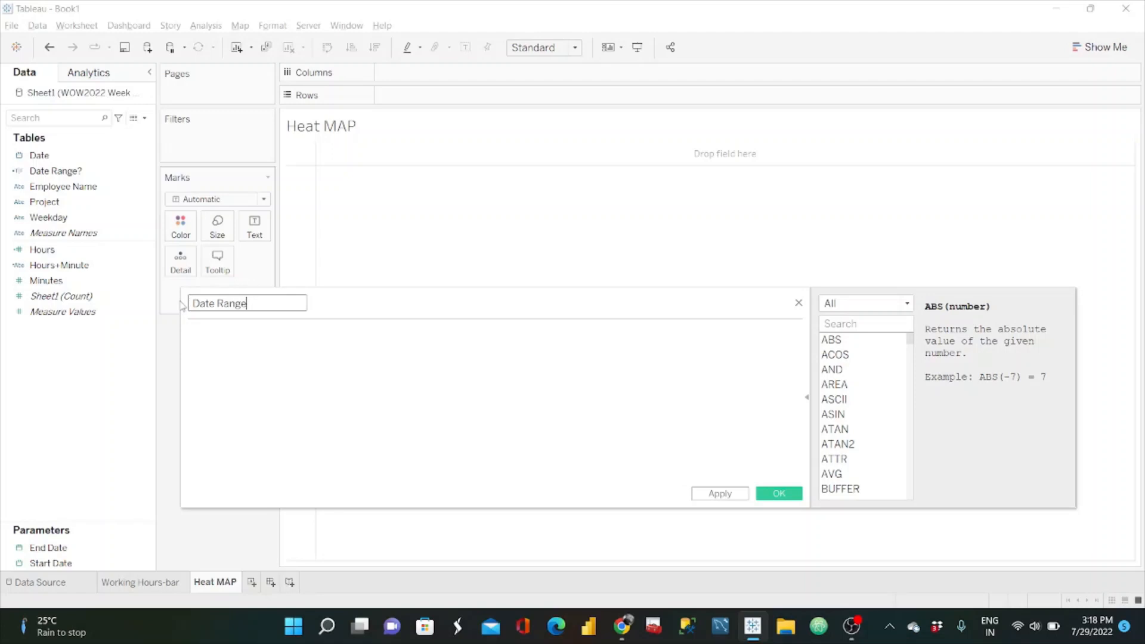
click(236, 341)
Step: Enter the Date Range formula DATEDIFF('day',[Start Date],[End Date]) and save the calculated field
text(DATE)
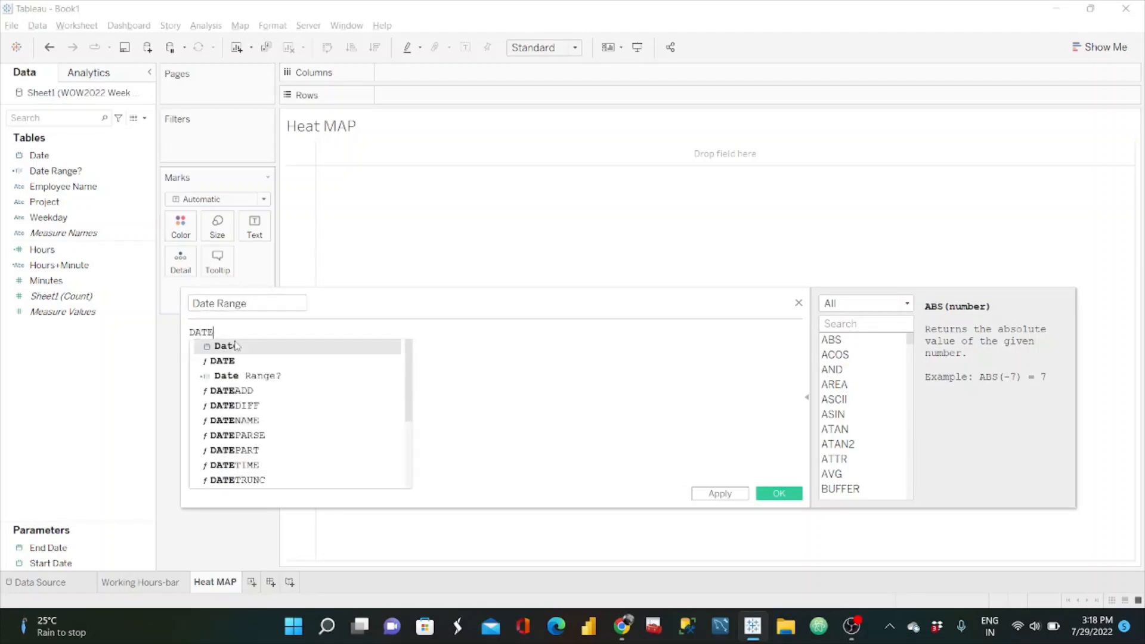
text(DIFF)
key(Return)
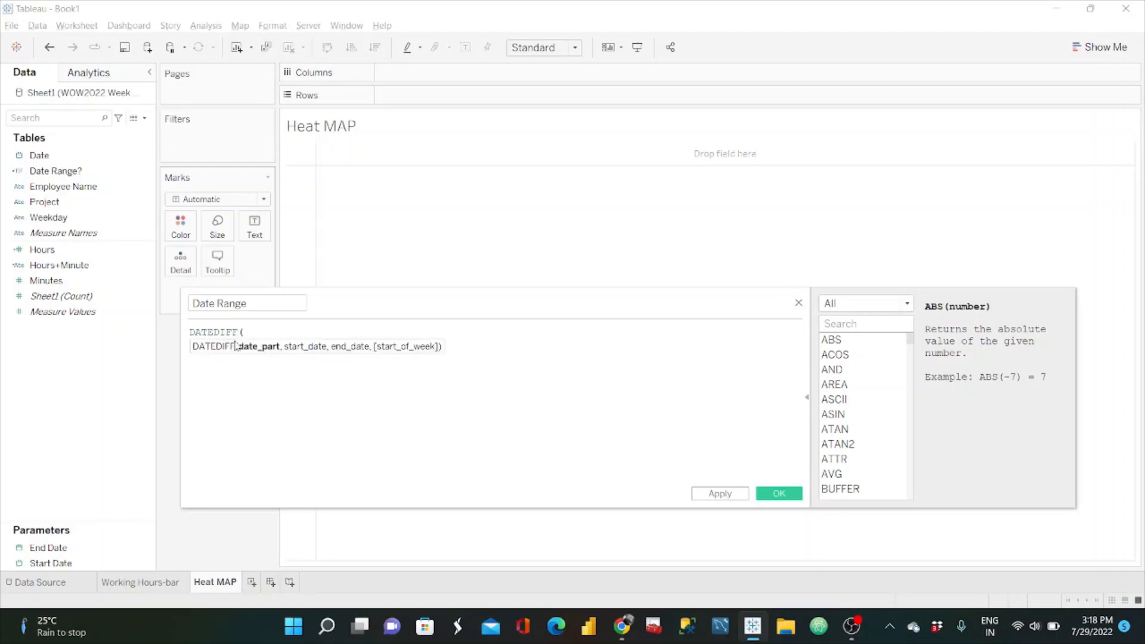
text('day',)
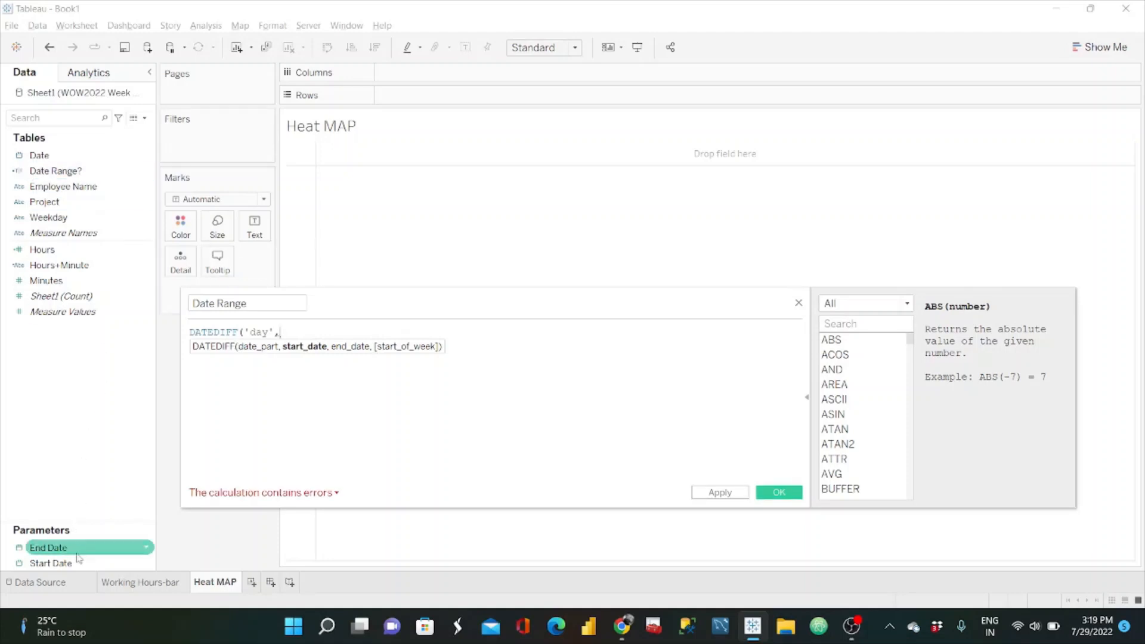
drag(76, 561, 337, 366)
text(,)
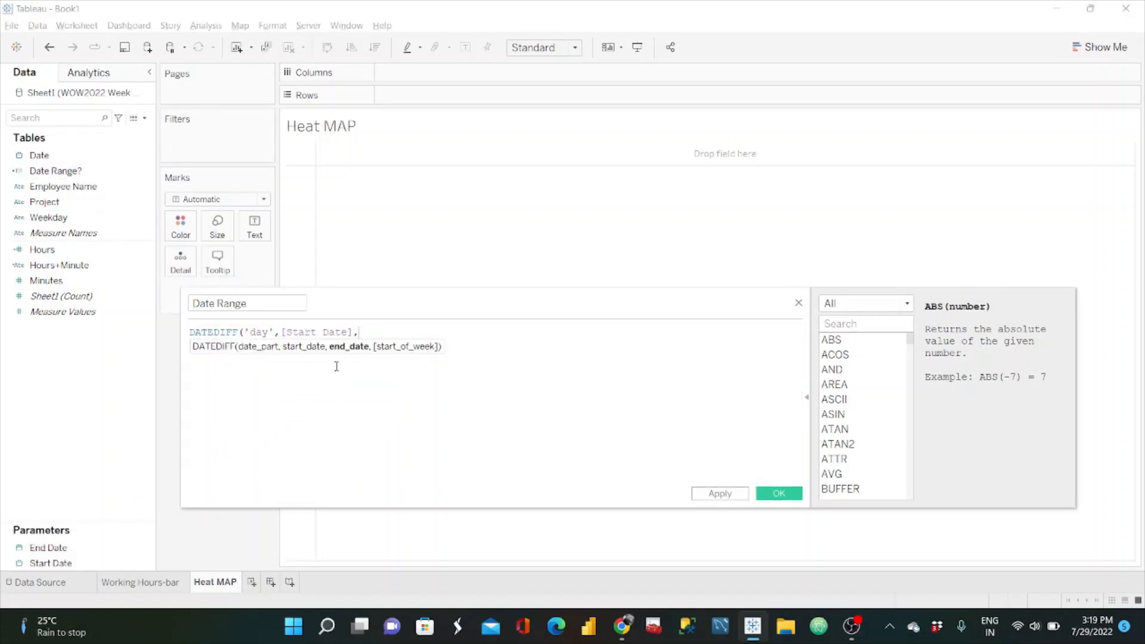
drag(84, 550, 484, 352)
text())
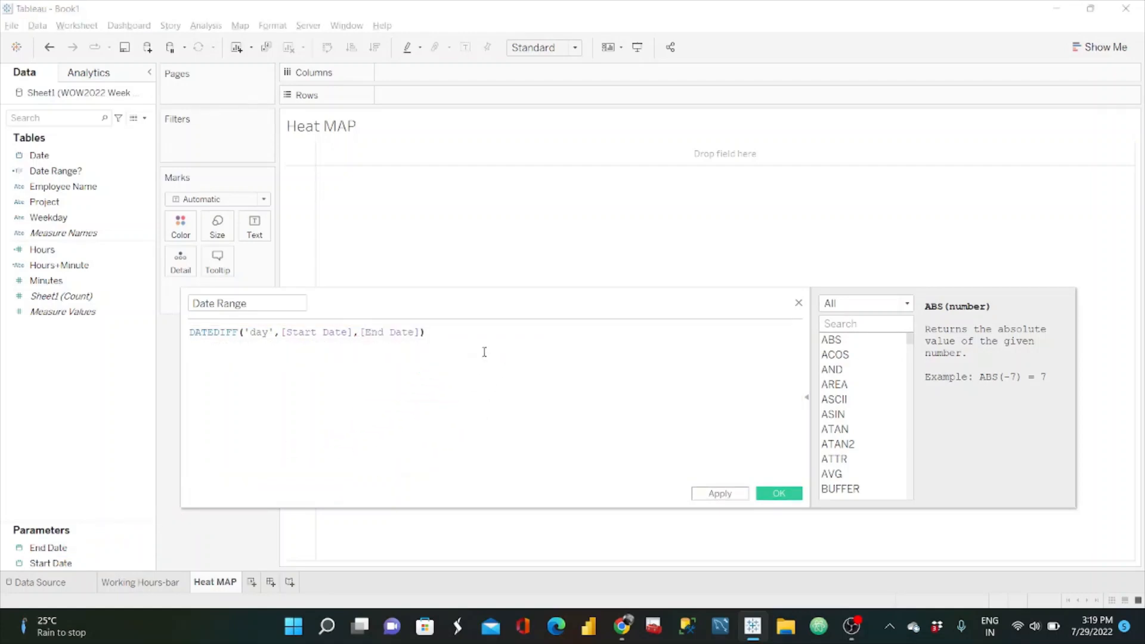
click(781, 494)
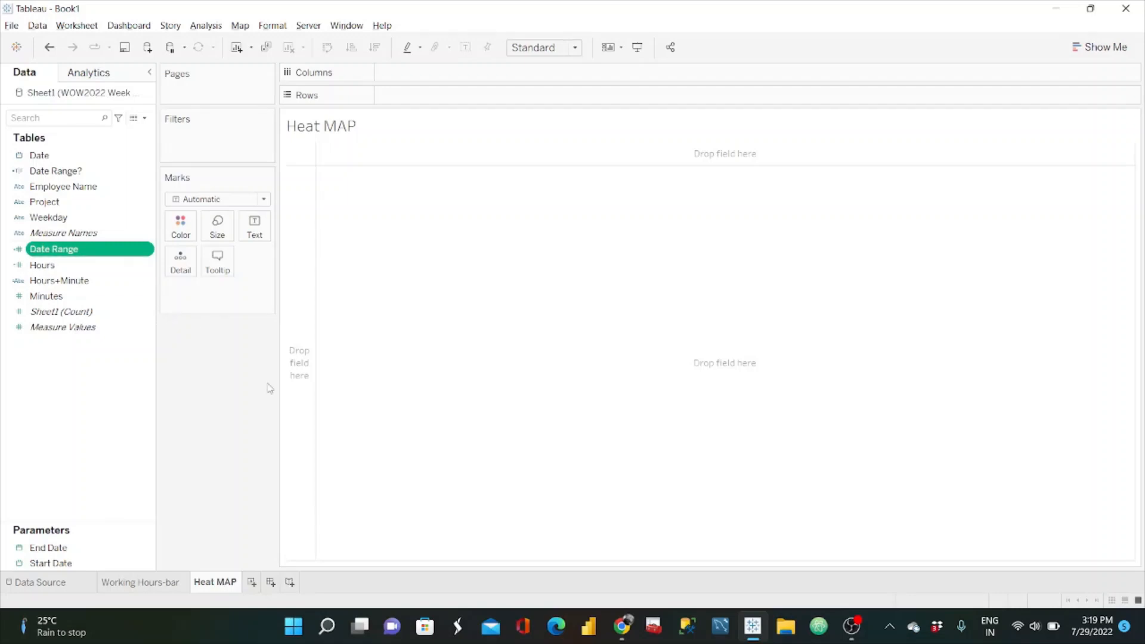
Step: Check the challenge requirements again, then create a new calculated field in Tableau named Date Level-Default
key(alt+Tab)
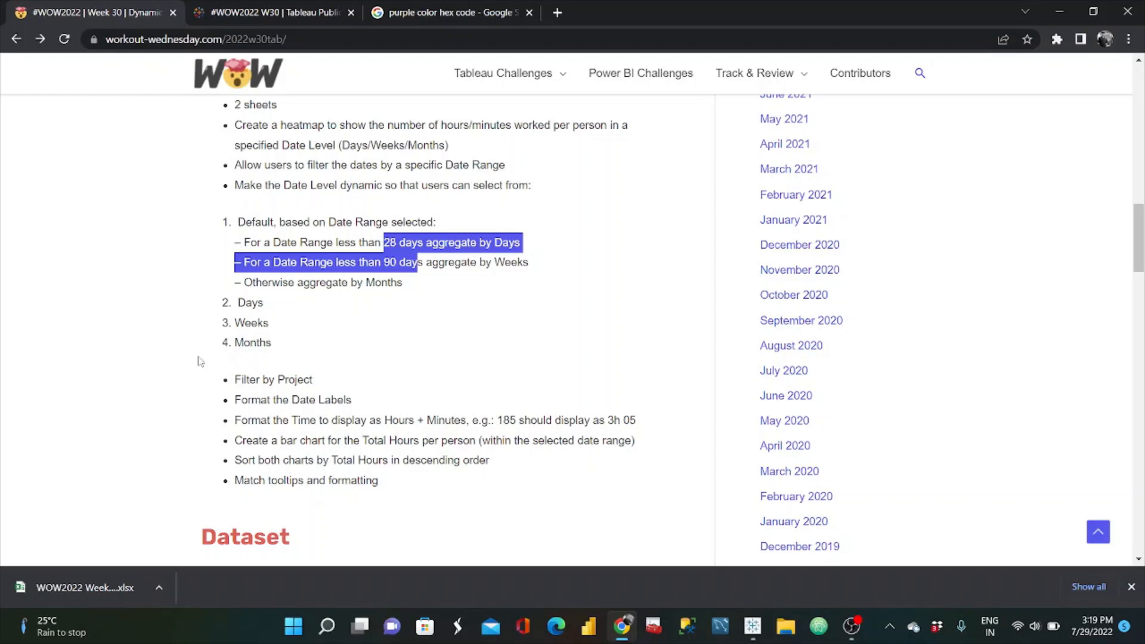
key(alt+Tab)
click(145, 119)
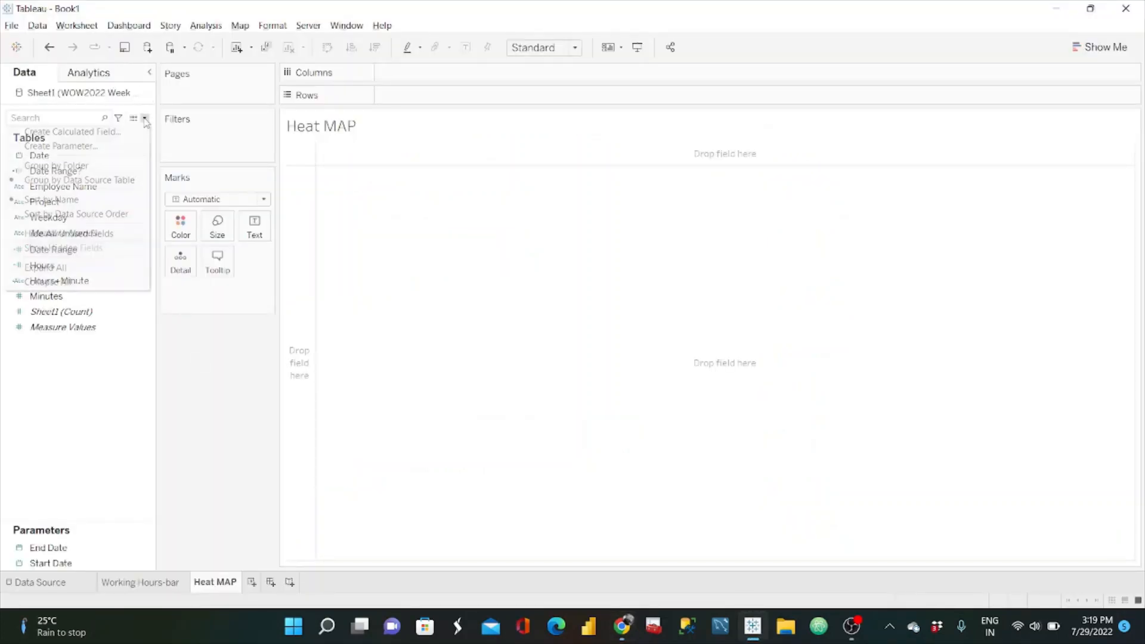
click(125, 132)
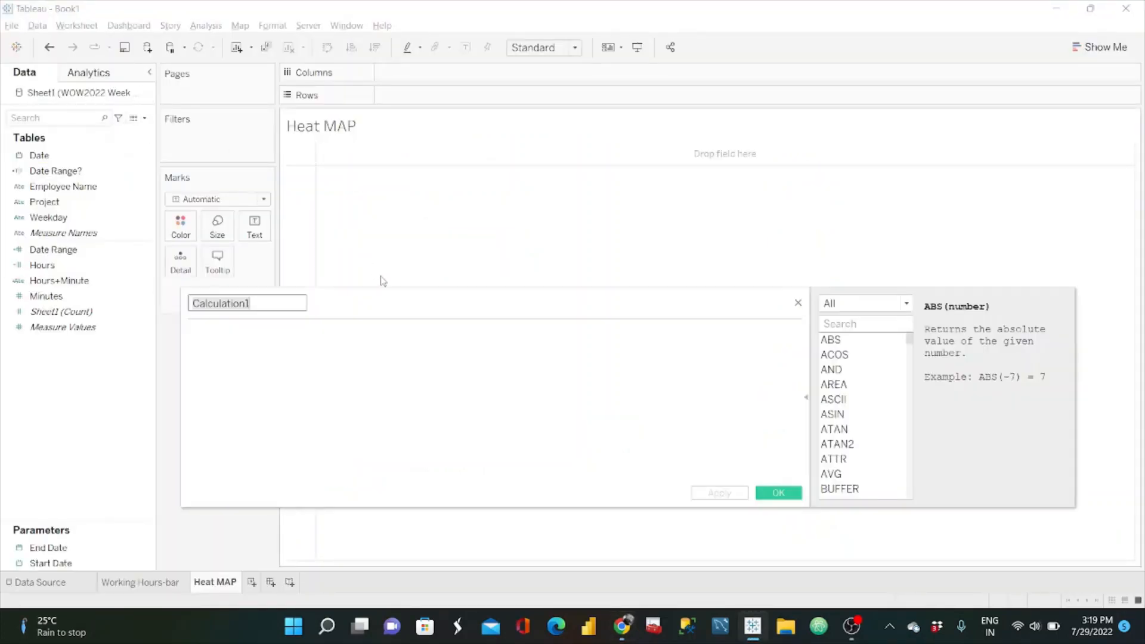
text(DATE)
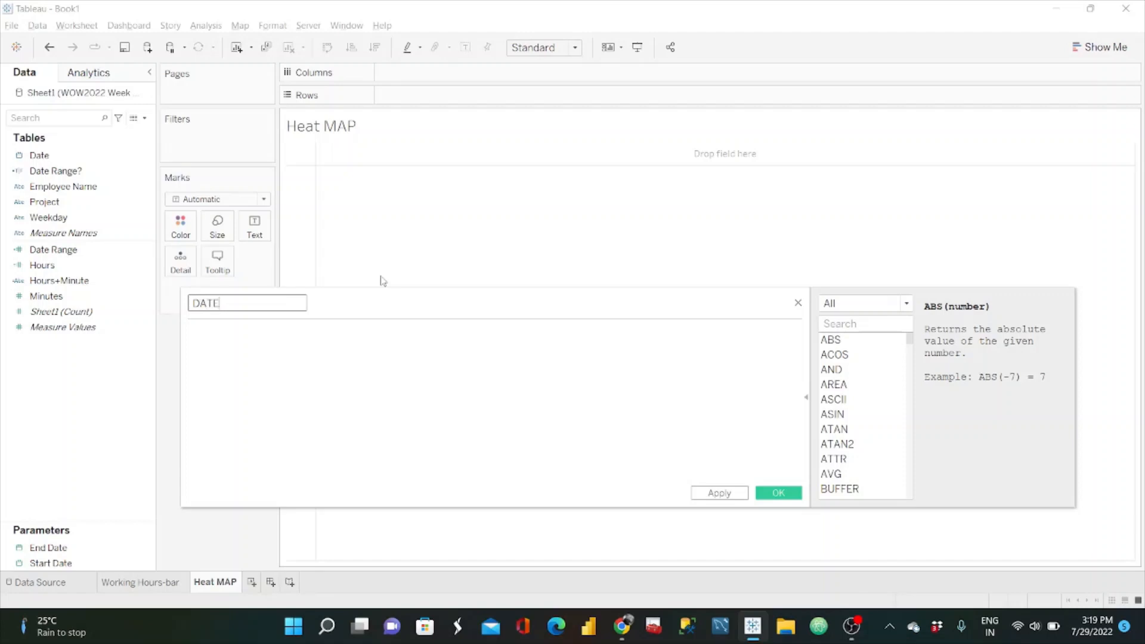
key(BackSpace)
key(BackSpace)
key(BackSpace)
text(ate Level-Default)
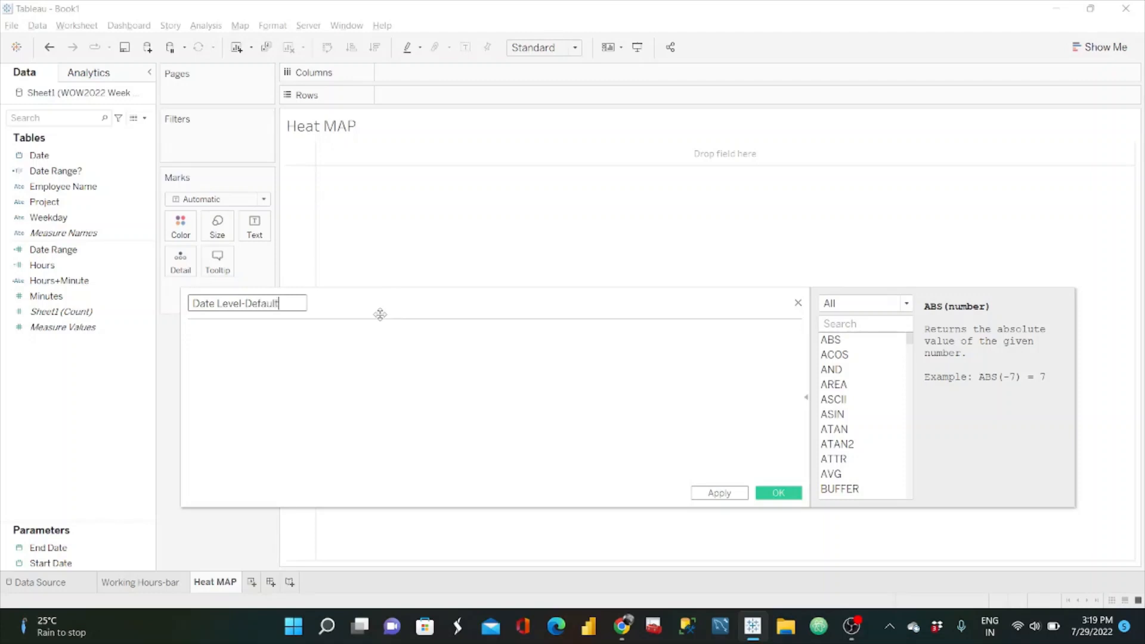
Step: Begin the Date Level-Default formula with the condition IF [Date Range]<=28 THEN
click(319, 336)
text(IF Date)
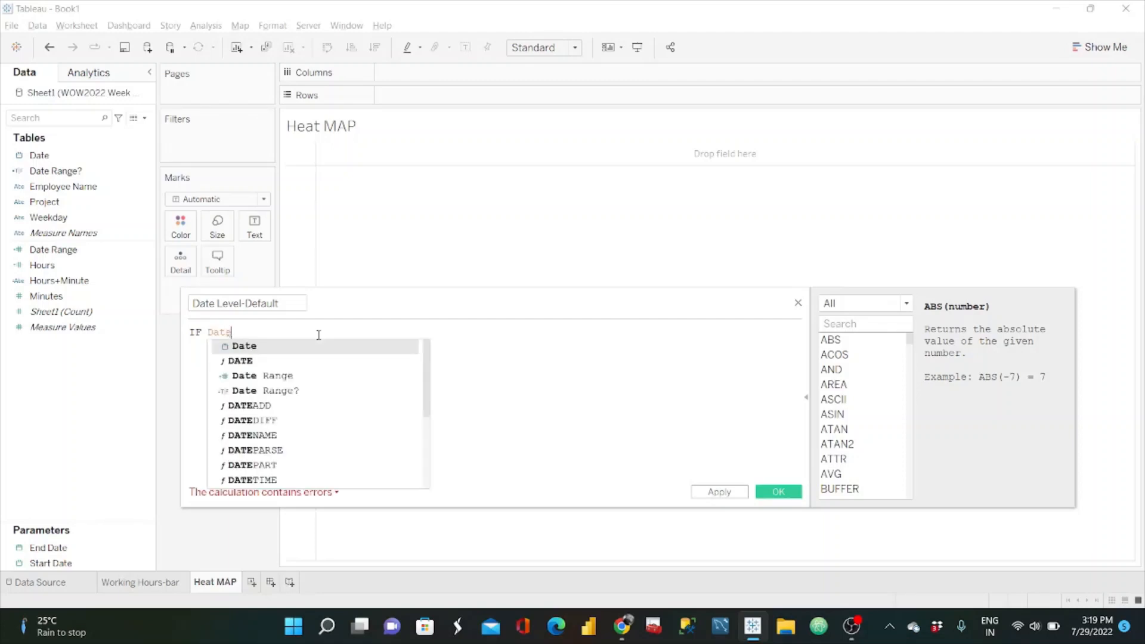
key(Down)
key(Down)
key(Return)
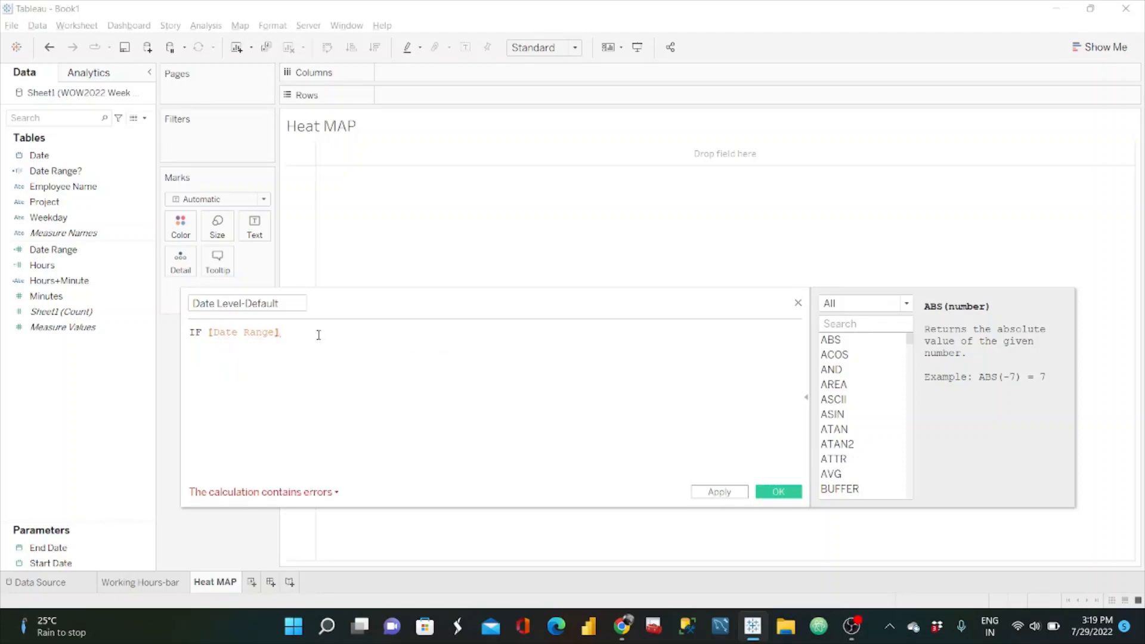
text(<=2)
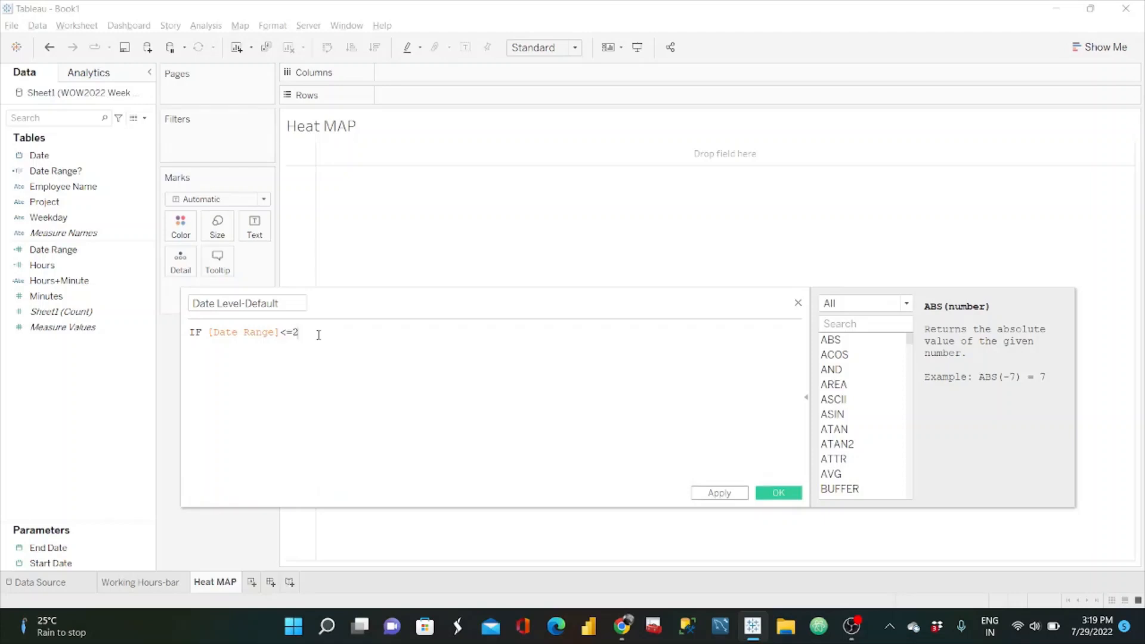
text(0 )
text(THEN)
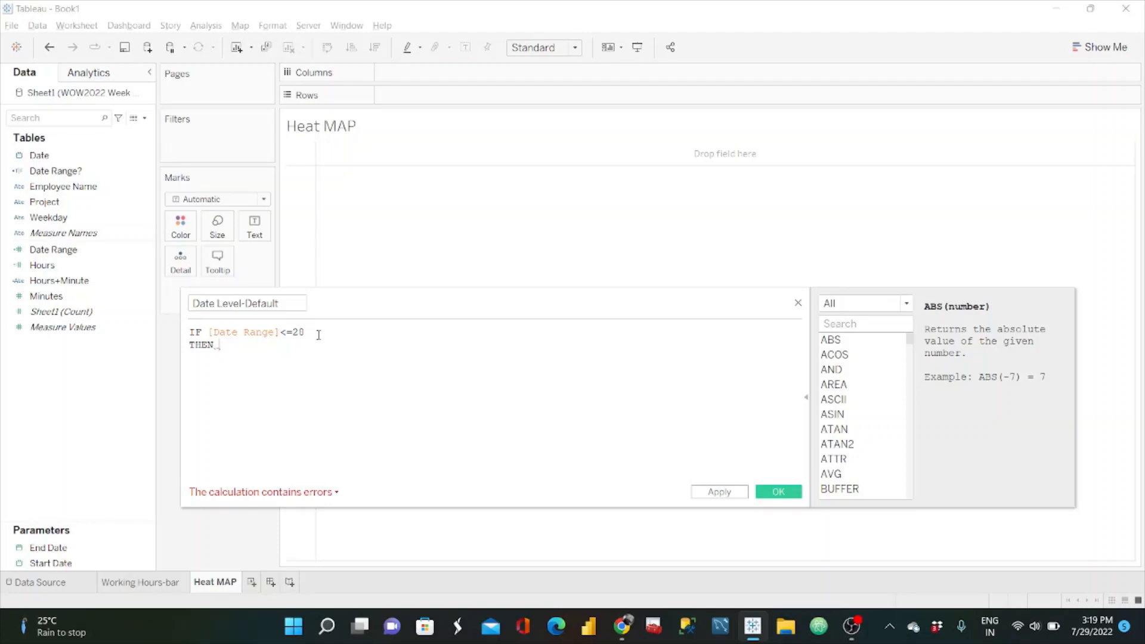
Step: Check the aggregation level for the shortest range in the requirements and return DATETRUNC('day',[Date]) for the formula's first condition
key(alt+Tab)
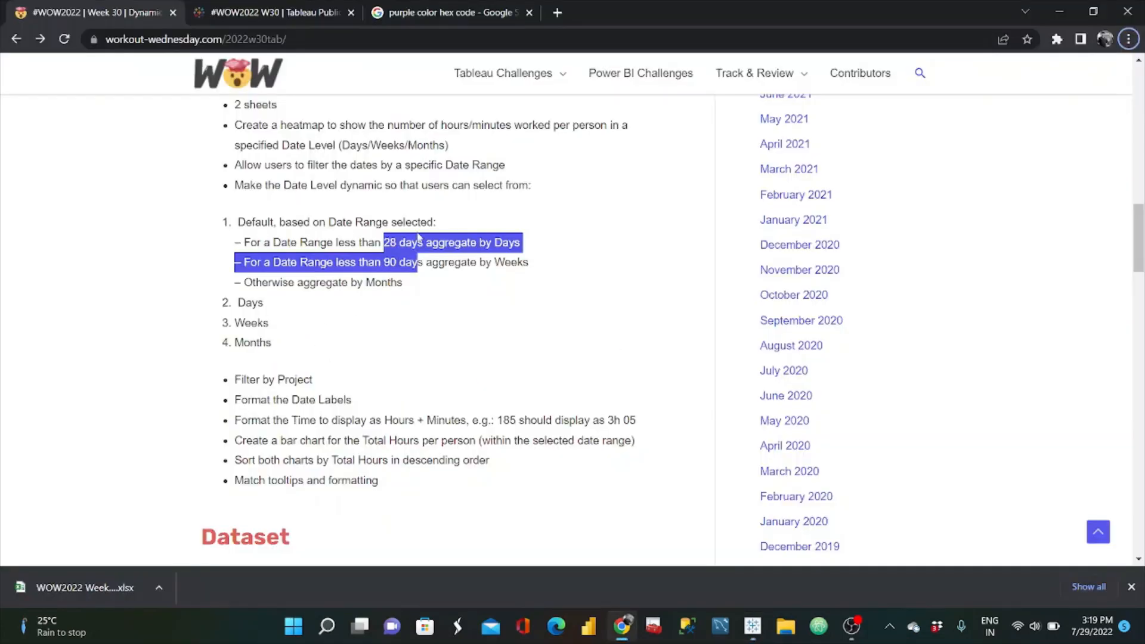
click(486, 242)
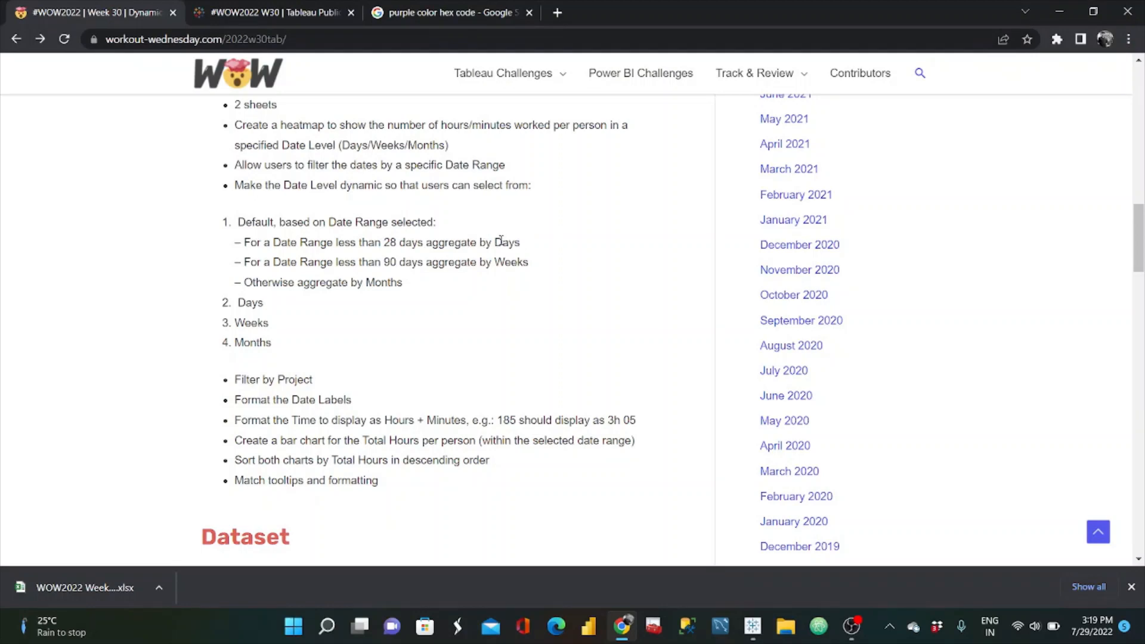
double_click(499, 242)
key(alt+Tab)
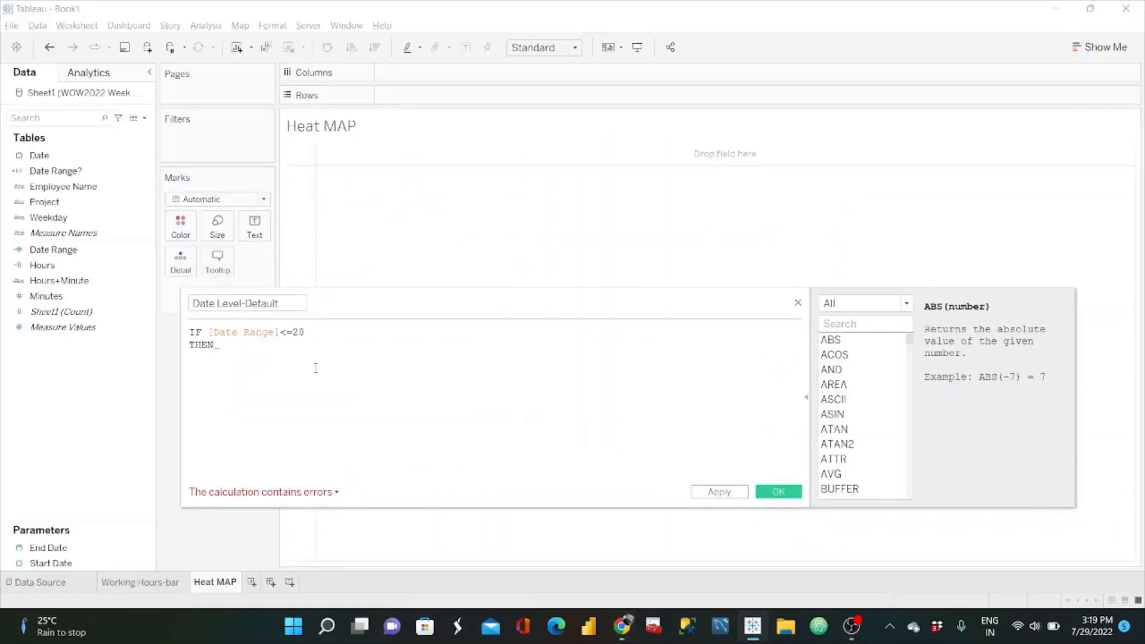
text(DATET)
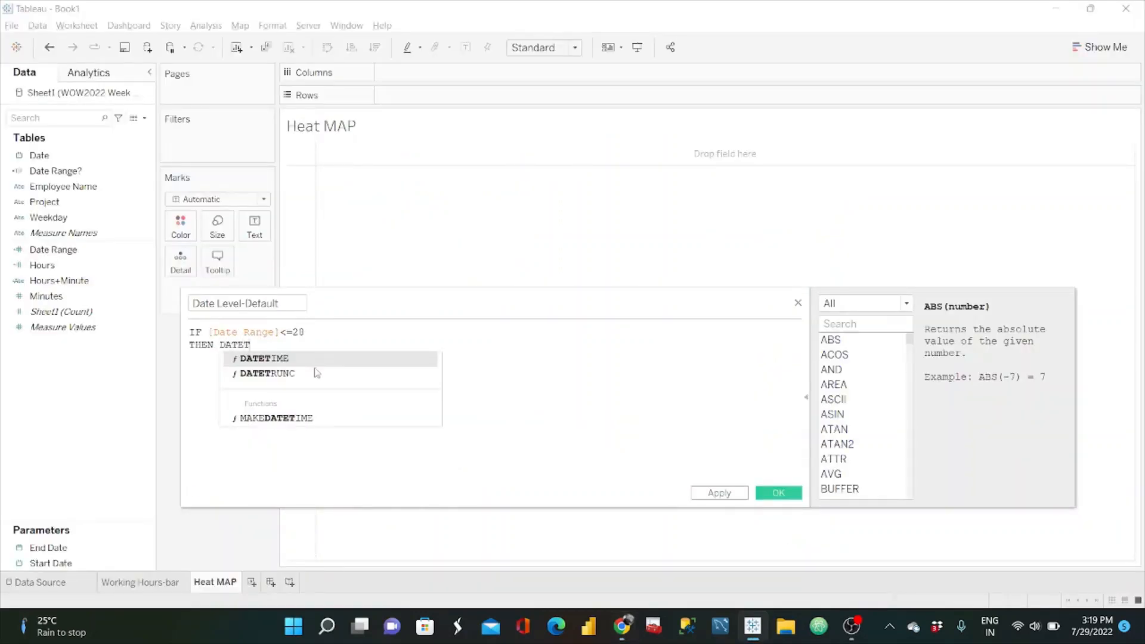
text(RUNC)
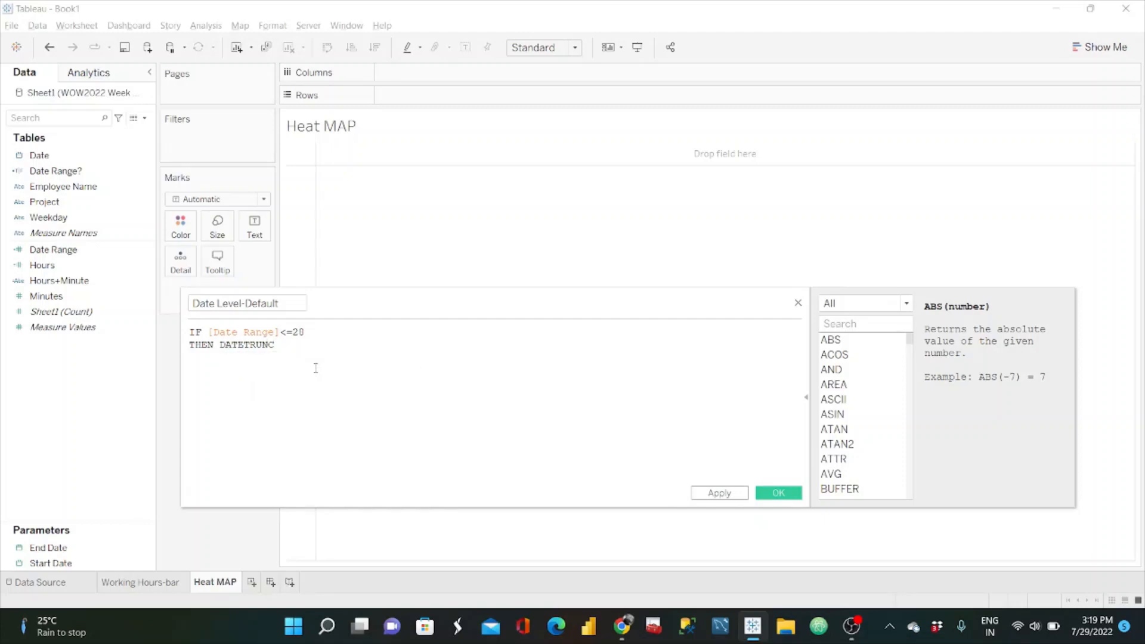
text(('day)
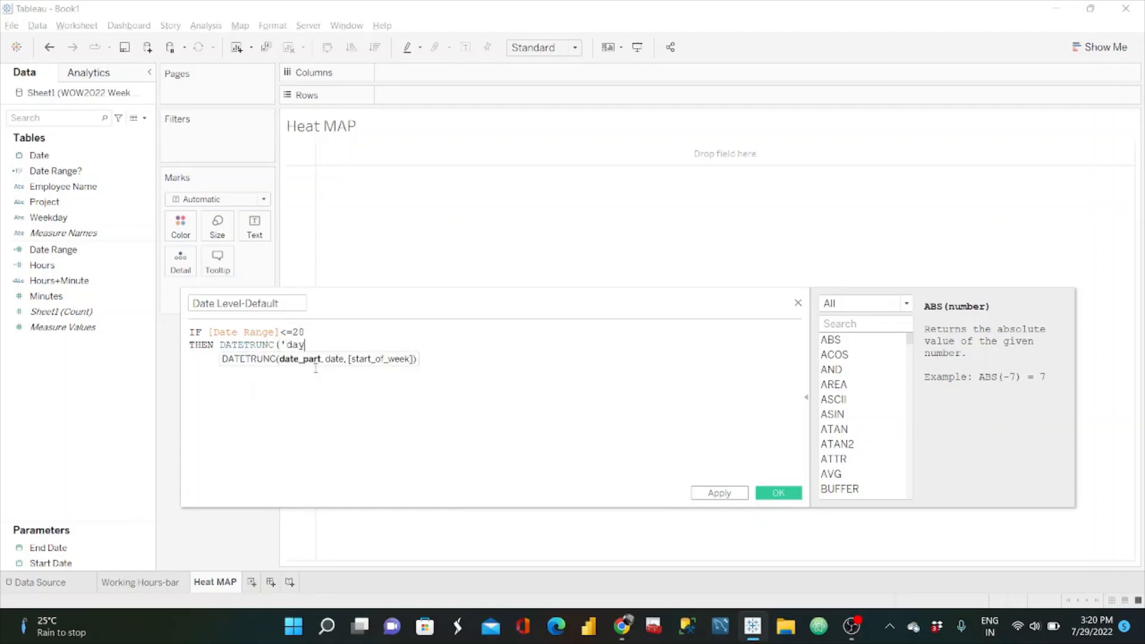
text(',d)
key(Return)
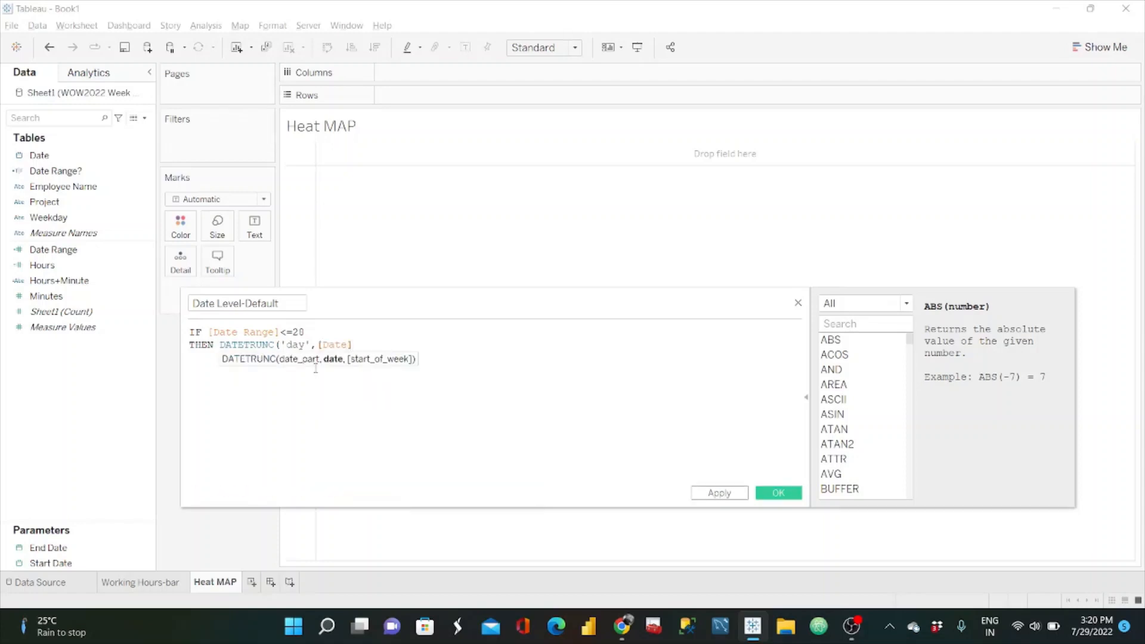
text())
key(Return)
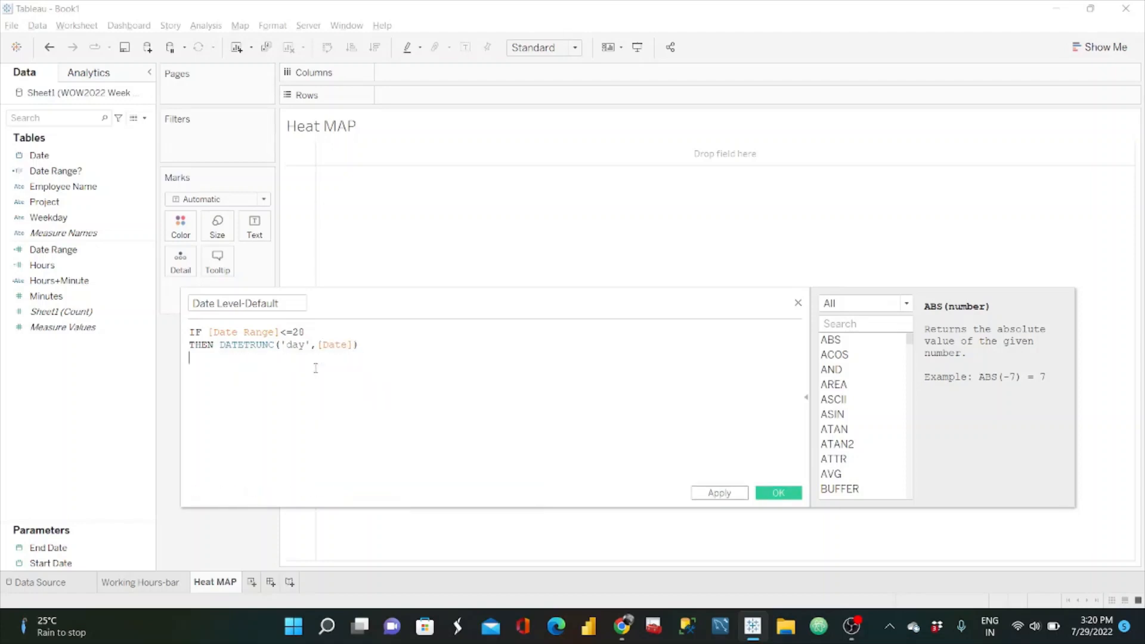
Step: Add a second condition to the Date Level-Default formula: ELSEIF [Date Range]<=90 THEN
text(else)
key(Down)
key(Return)
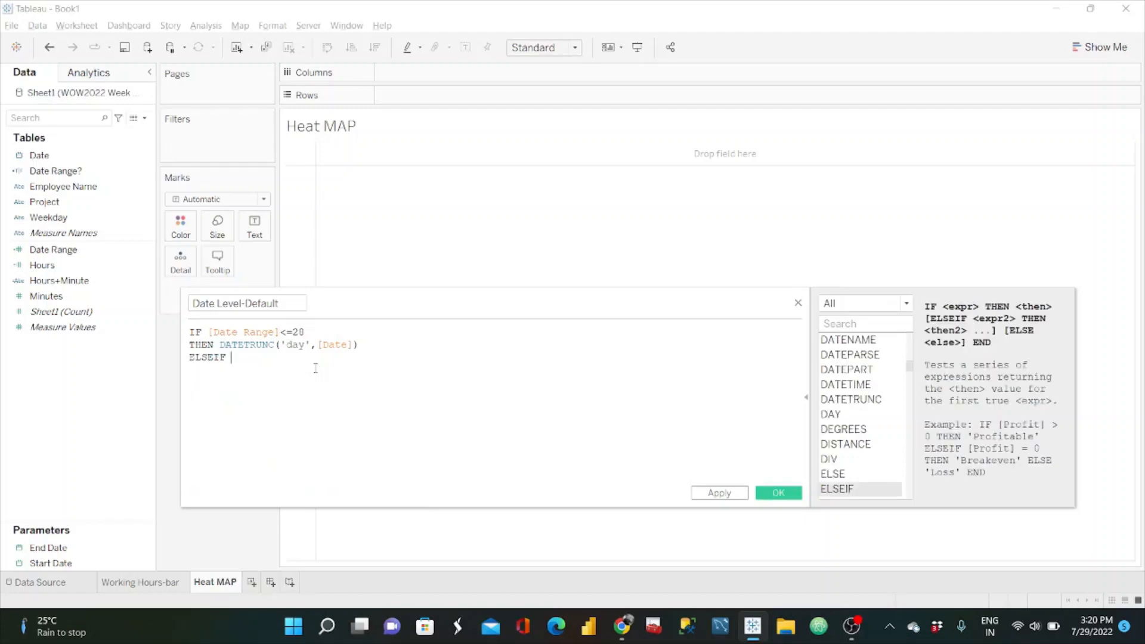
text(date)
key(Down)
key(Down)
key(Return)
text(<=90)
key(Return)
text(then)
key(BackSpace)
key(Return)
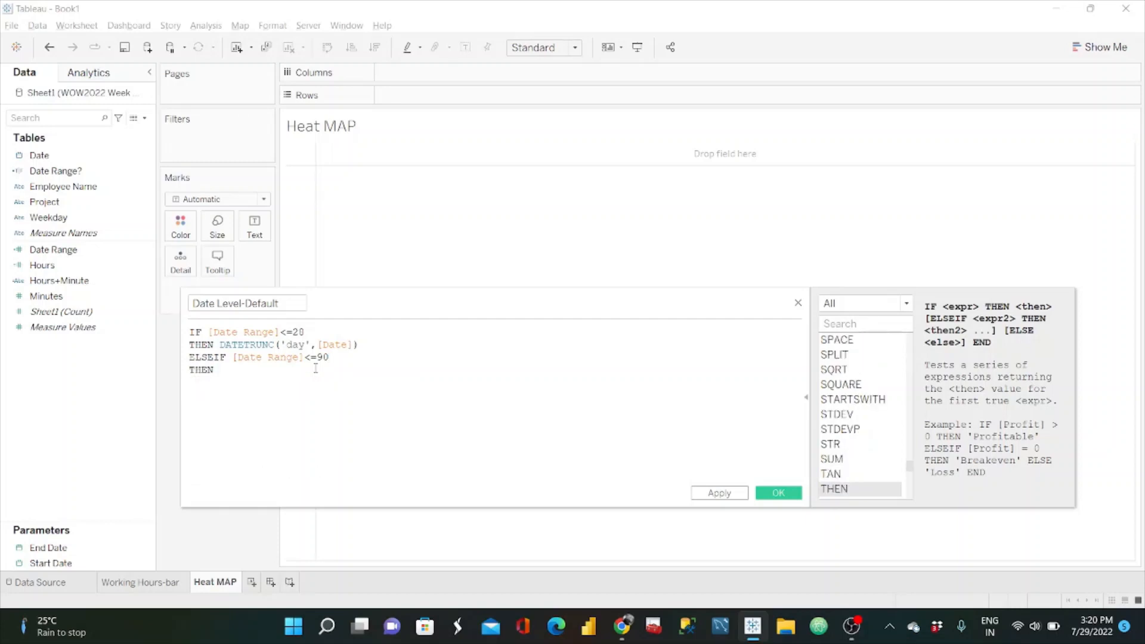
Step: Return DATETRUNC('week',[Date]) for the second condition of the Date Level-Default formula
text(date)
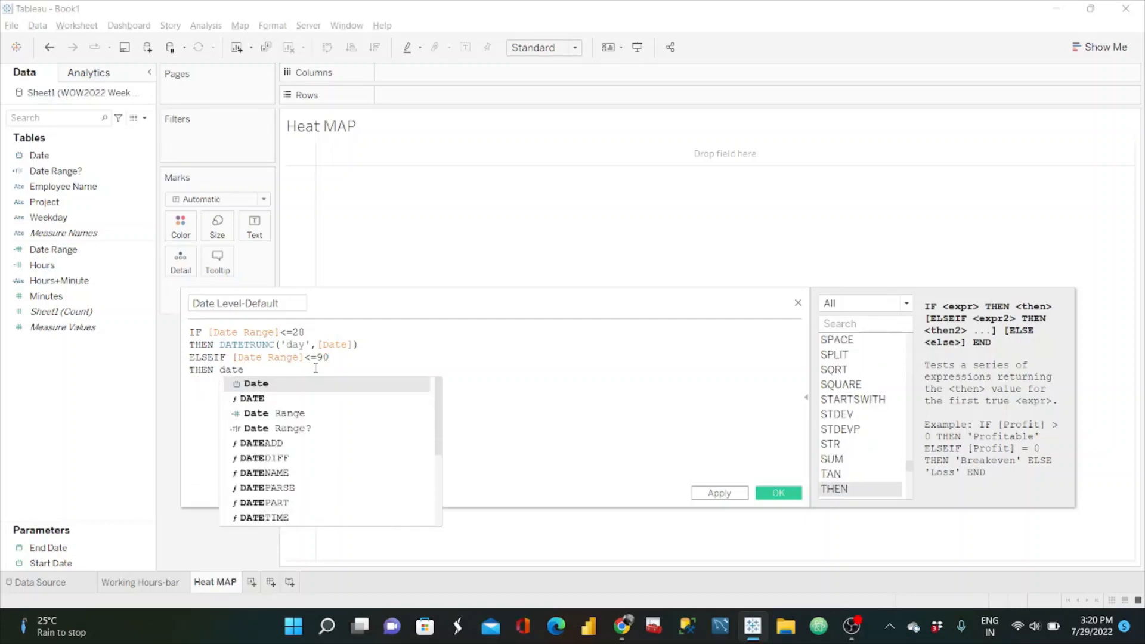
key(Down)
key(Down)
key(Down)
key(Down)
key(Down)
key(Down)
key(Down)
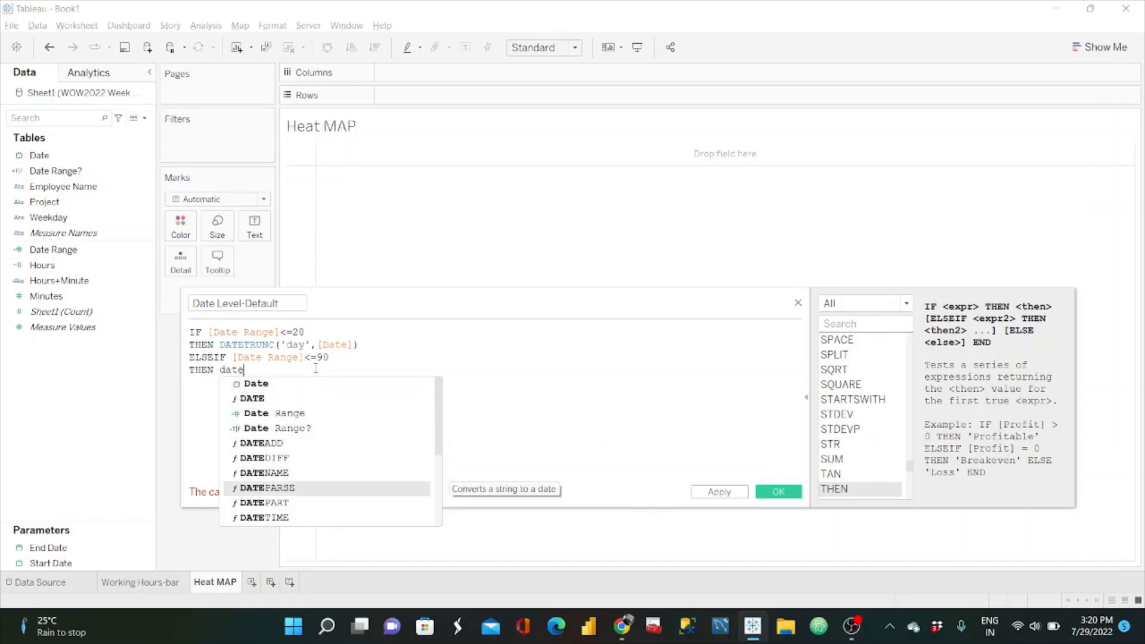
key(BackSpace)
text(etrunc)
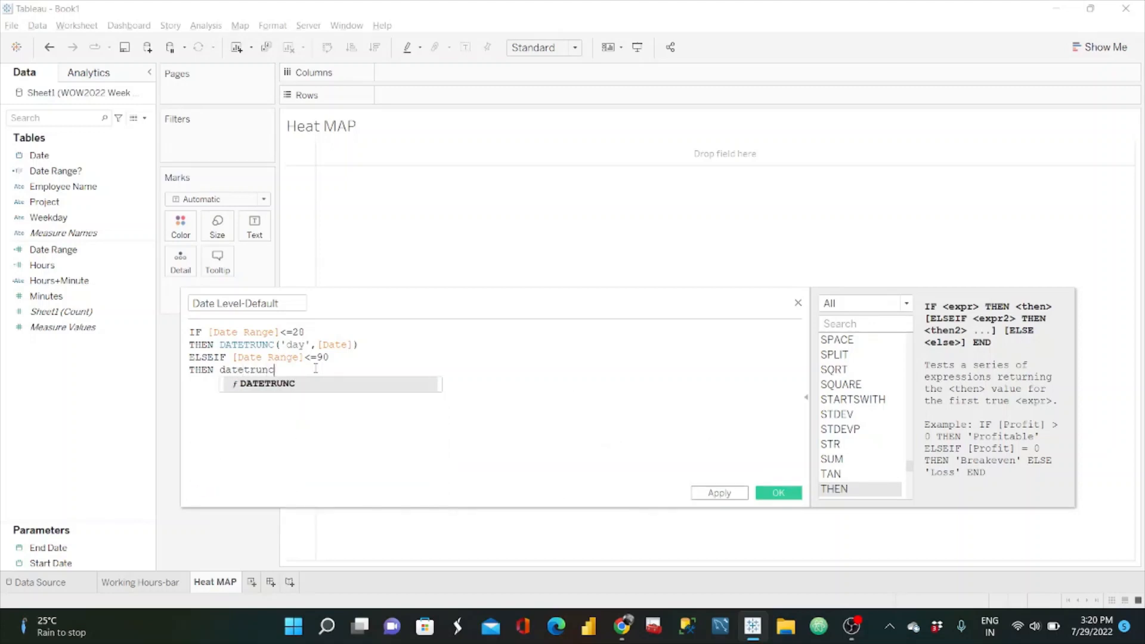
key(Return)
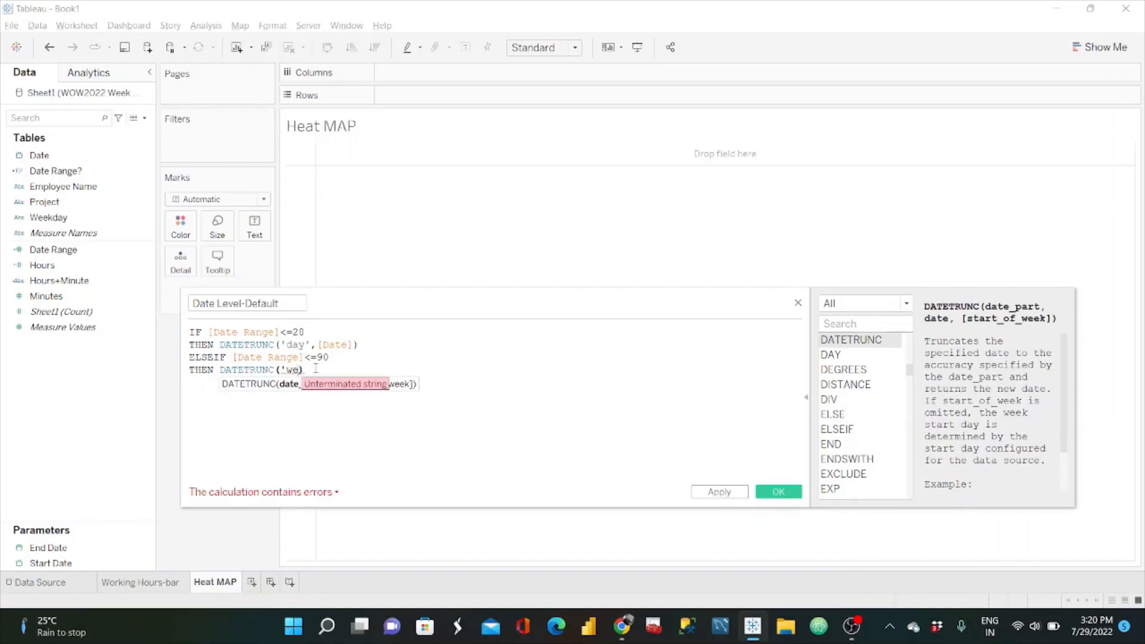
text(ek')
text(,[Date)
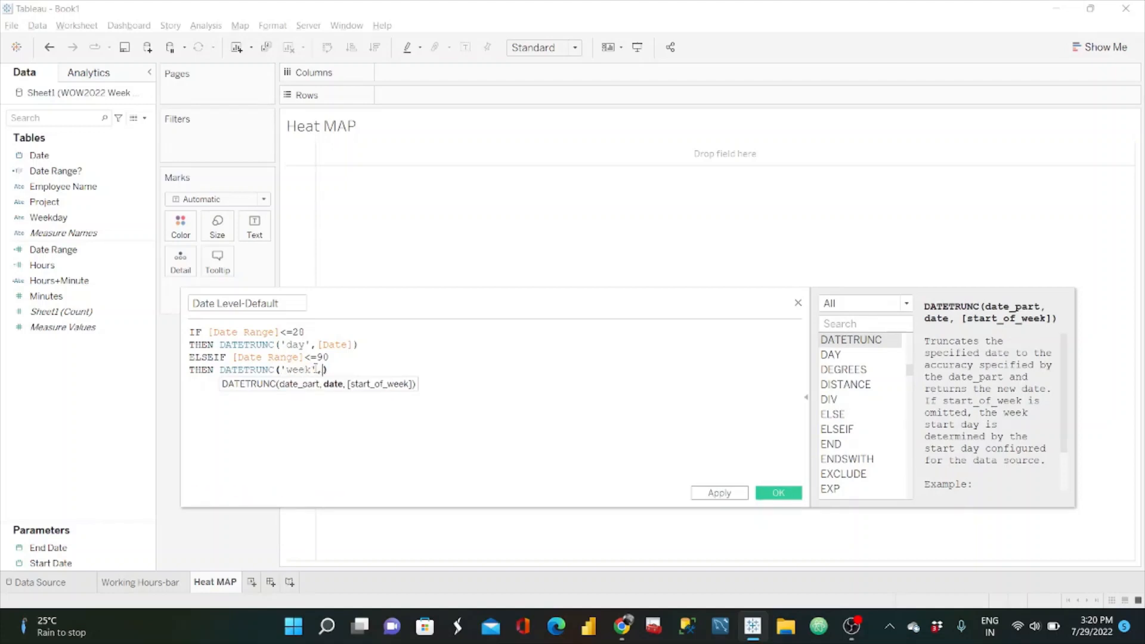
key(Return)
text())
Step: Copy the weekly DATETRUNC expression into an ELSE branch and change its date part, giving ELSE DATETRUNC('month',[Date])
drag(392, 365, 227, 370)
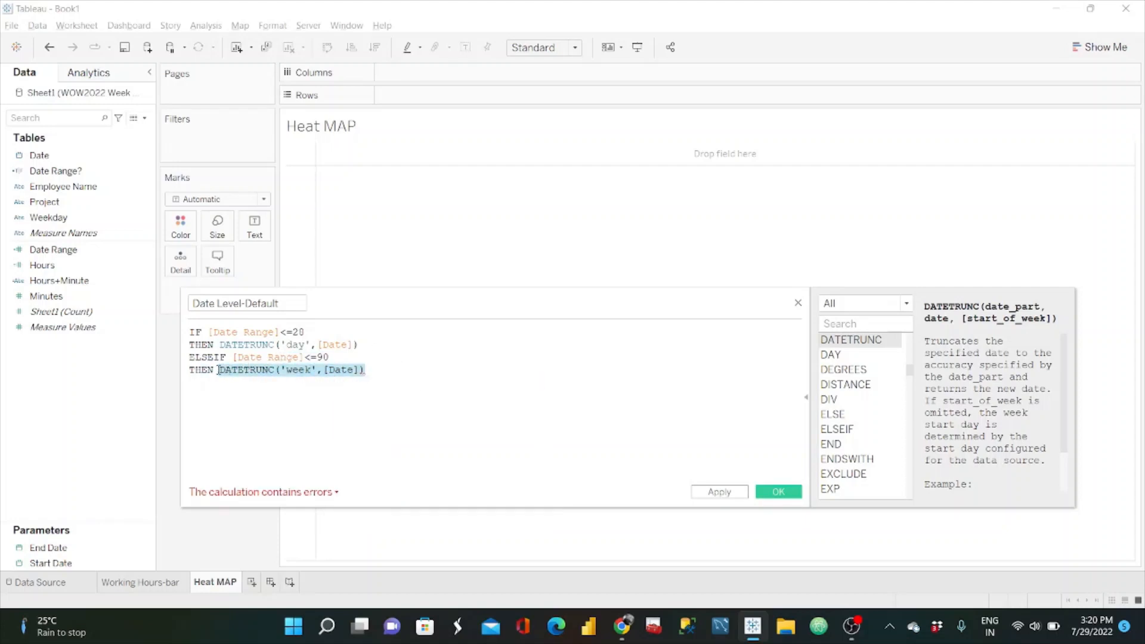
click(377, 371)
key(Return)
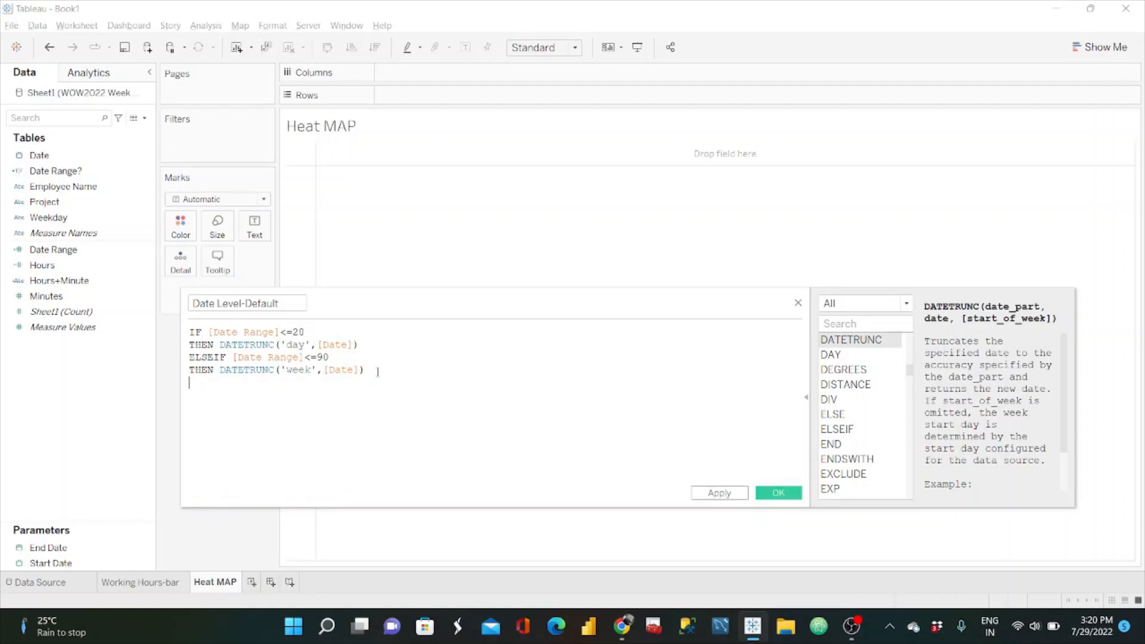
text(else)
key(Return)
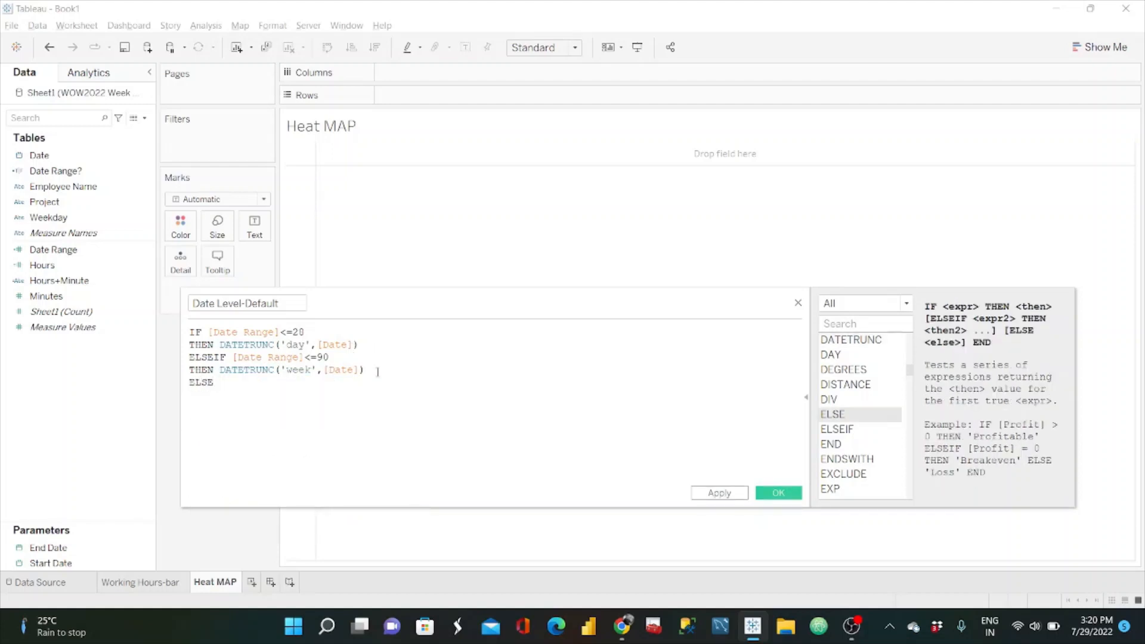
text(v)
key(BackSpace)
text(DATETRUNC('week',[Date]))
click(311, 385)
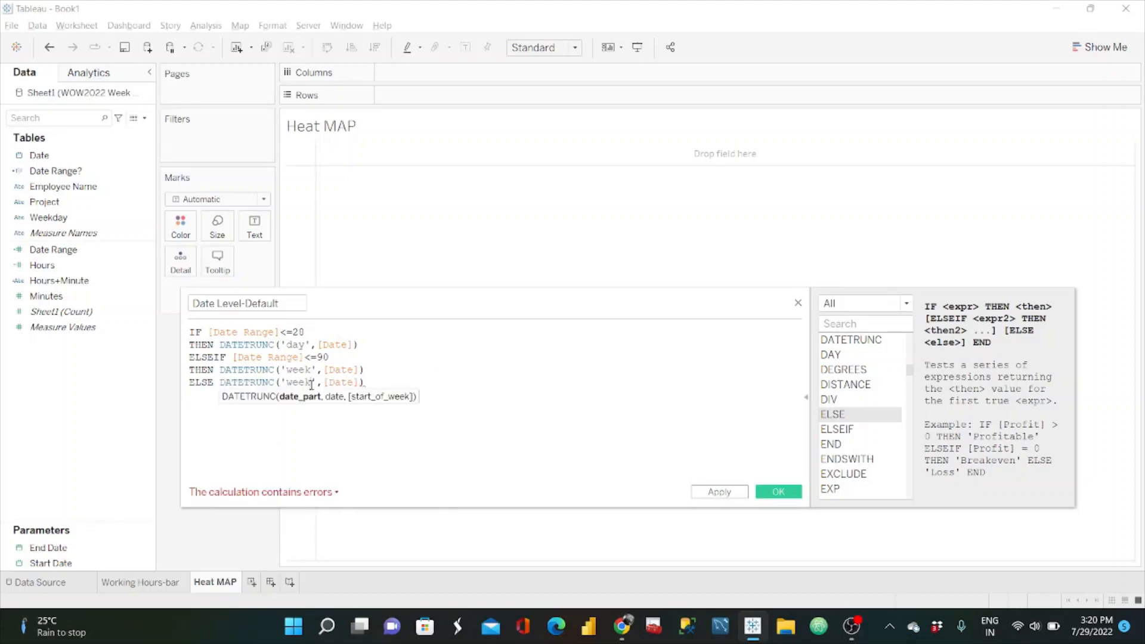
key(BackSpace)
key(BackSpace)
key(BackSpace)
key(BackSpace)
text(month)
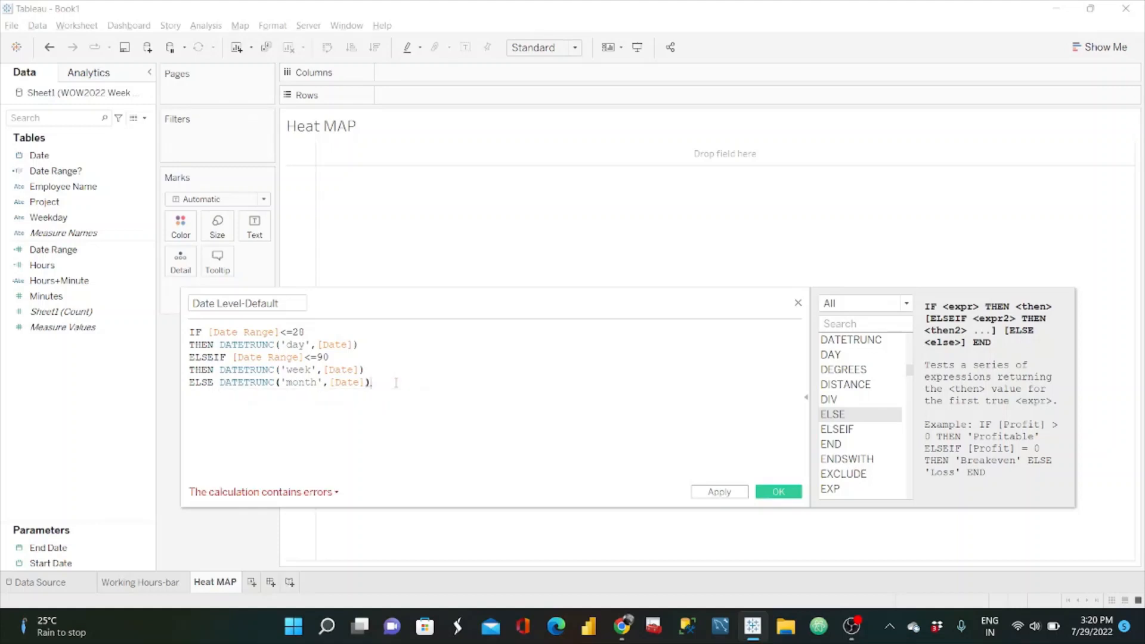
Step: Close the Date Level-Default formula with END and save the calculated field
key(Return)
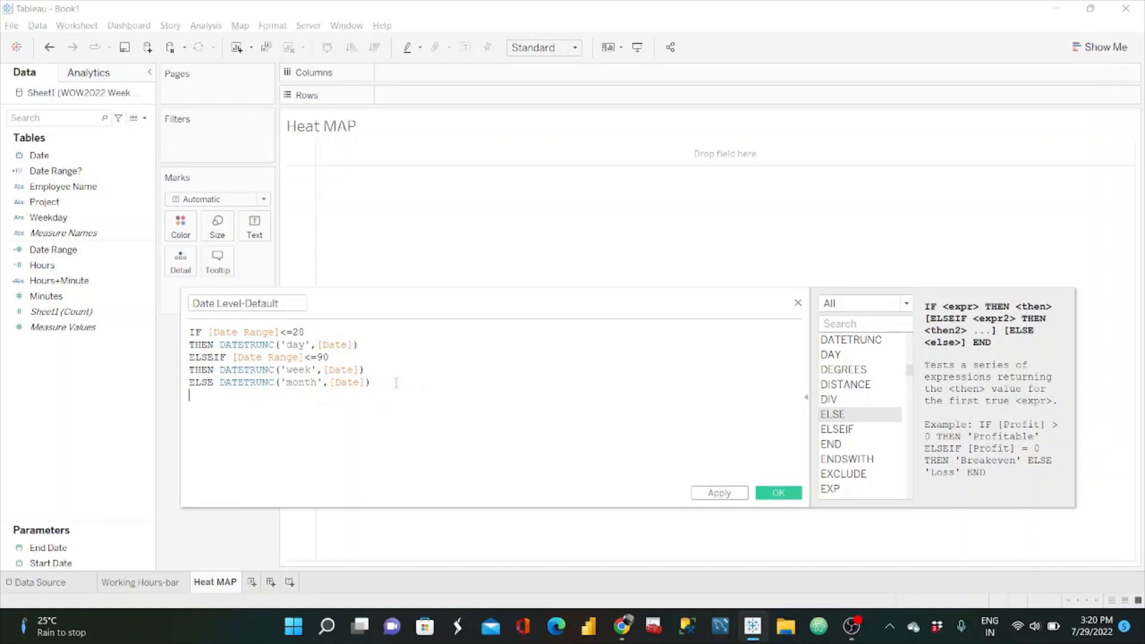
text(end)
key(Return)
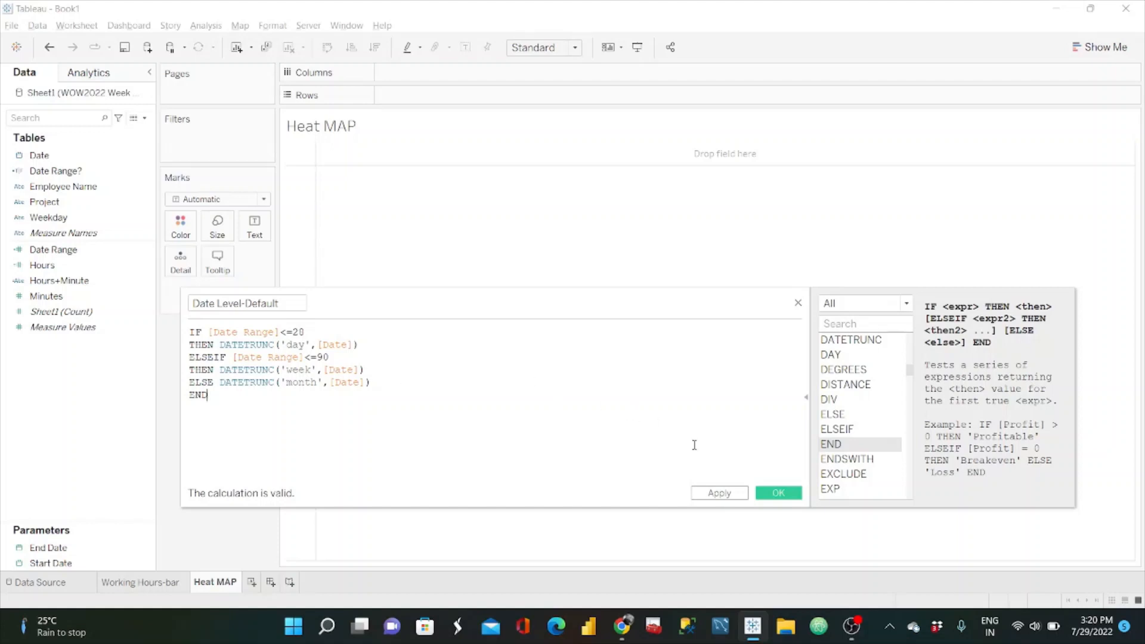
click(775, 492)
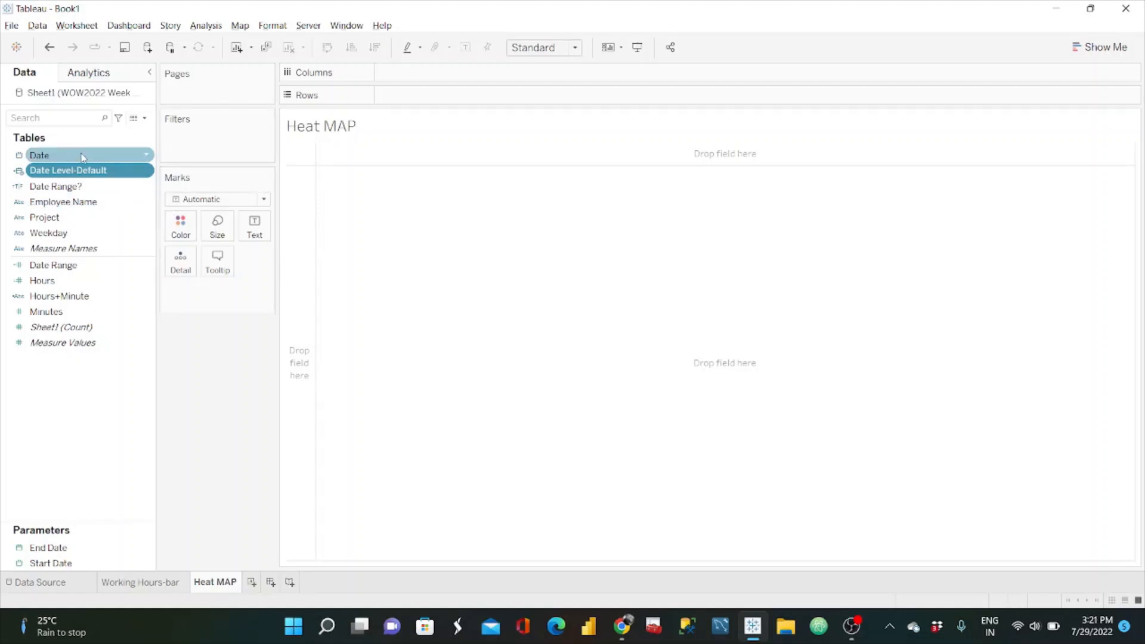
Step: Place Date Level-Default on the Heat MAP sheet's columns as a discrete exact date
drag(80, 171, 435, 76)
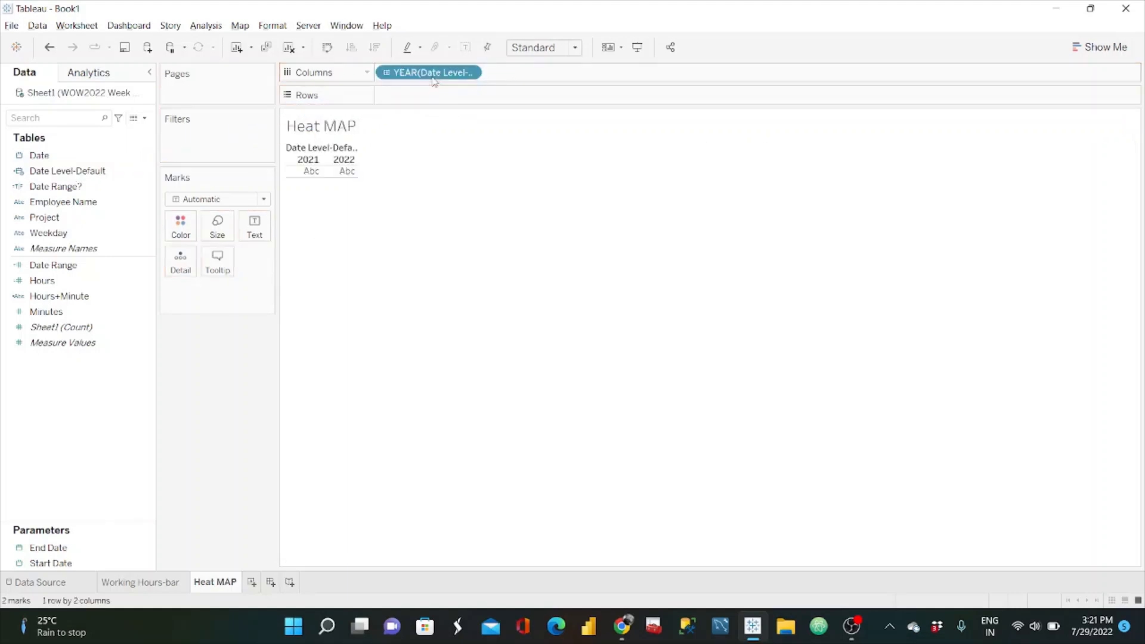
click(469, 73)
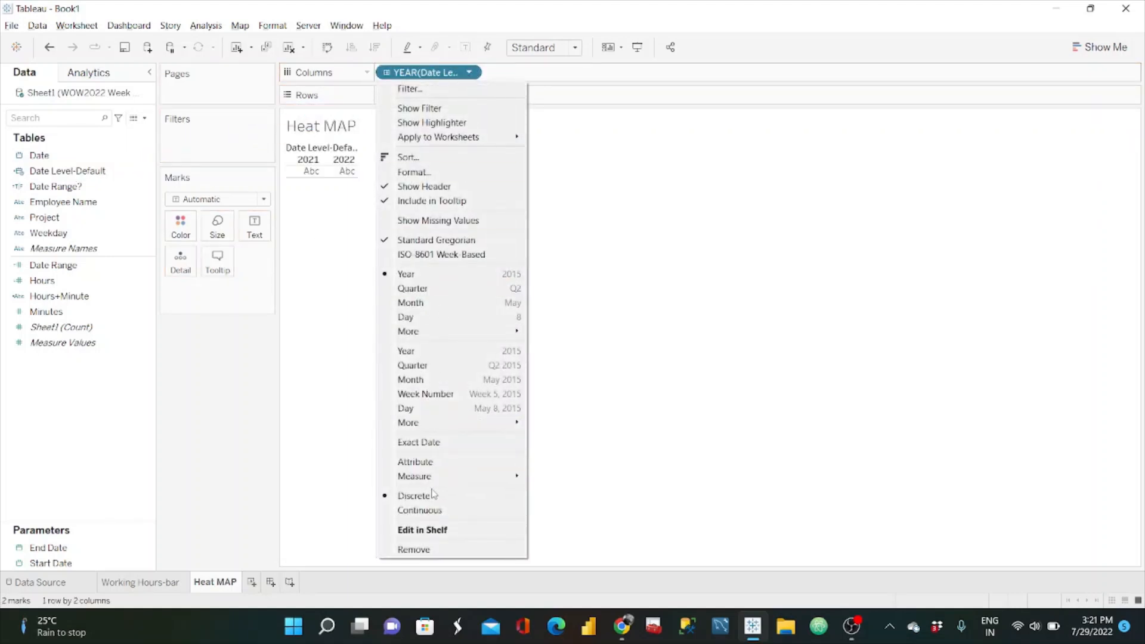
click(440, 444)
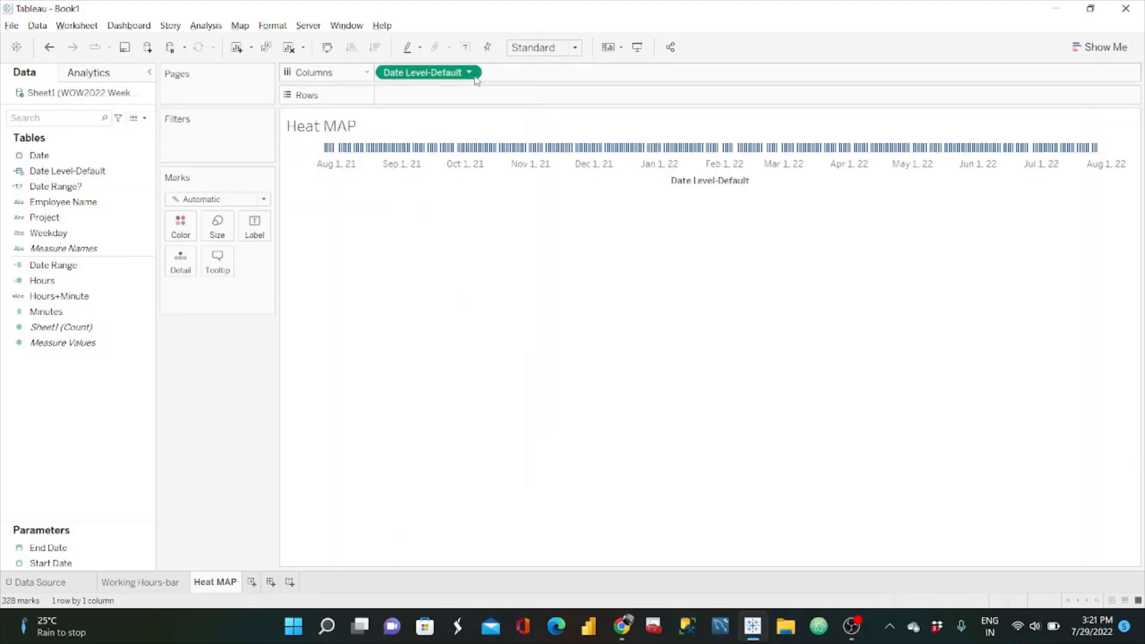
click(469, 73)
click(440, 447)
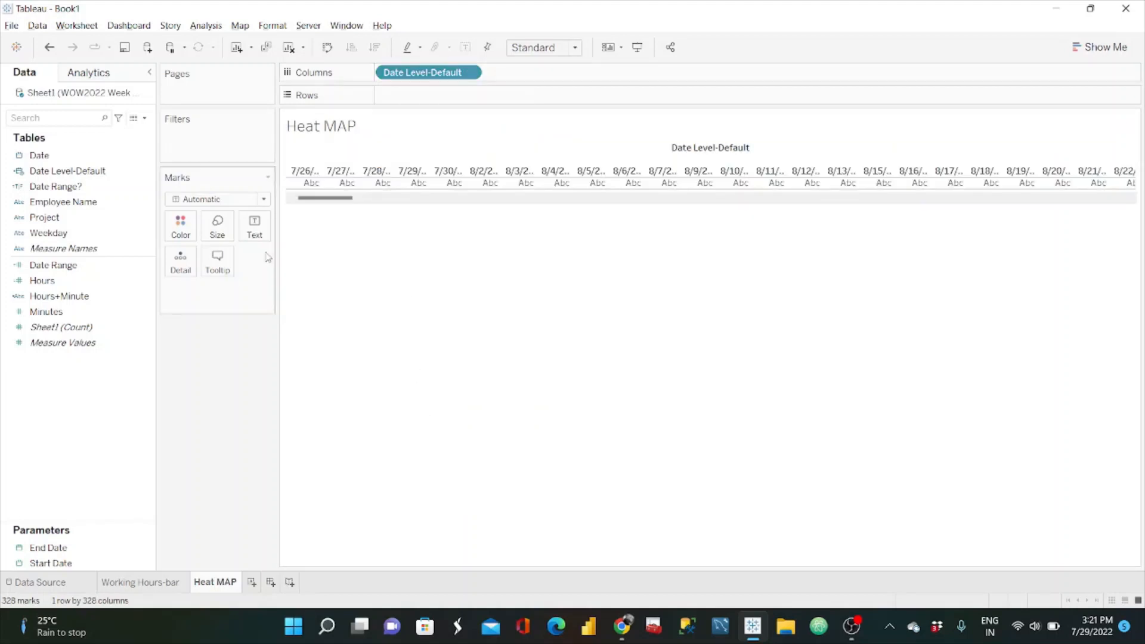
Step: Apply the Date Range? and Project filters of the Working Hours-bar sheet to all worksheets using its data
click(111, 270)
click(141, 581)
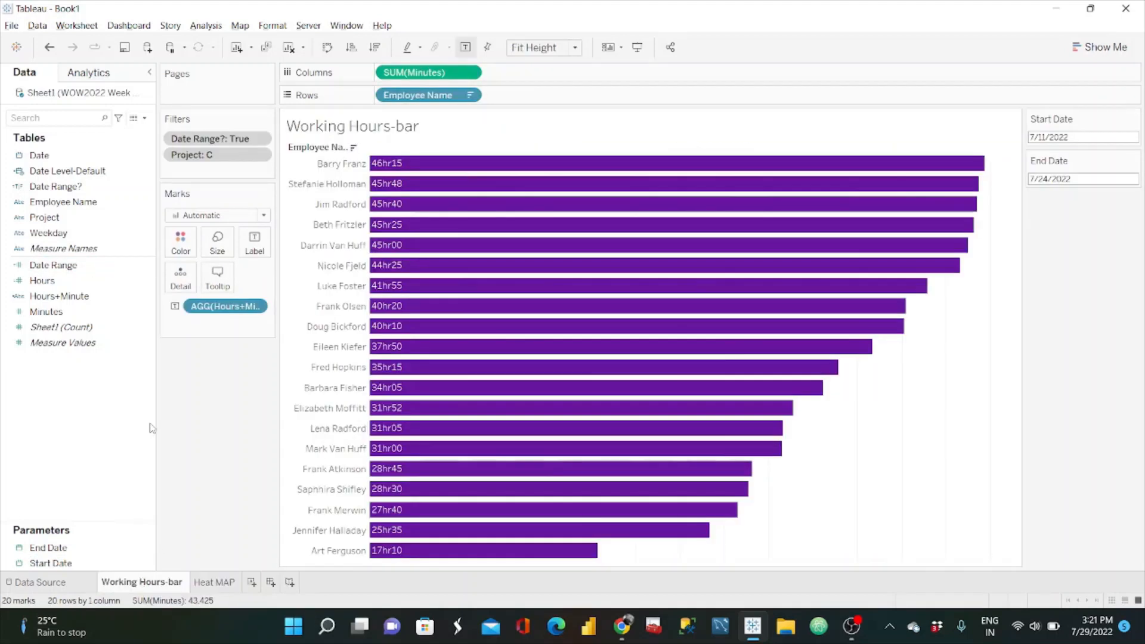
click(259, 139)
mouse_move(258, 230)
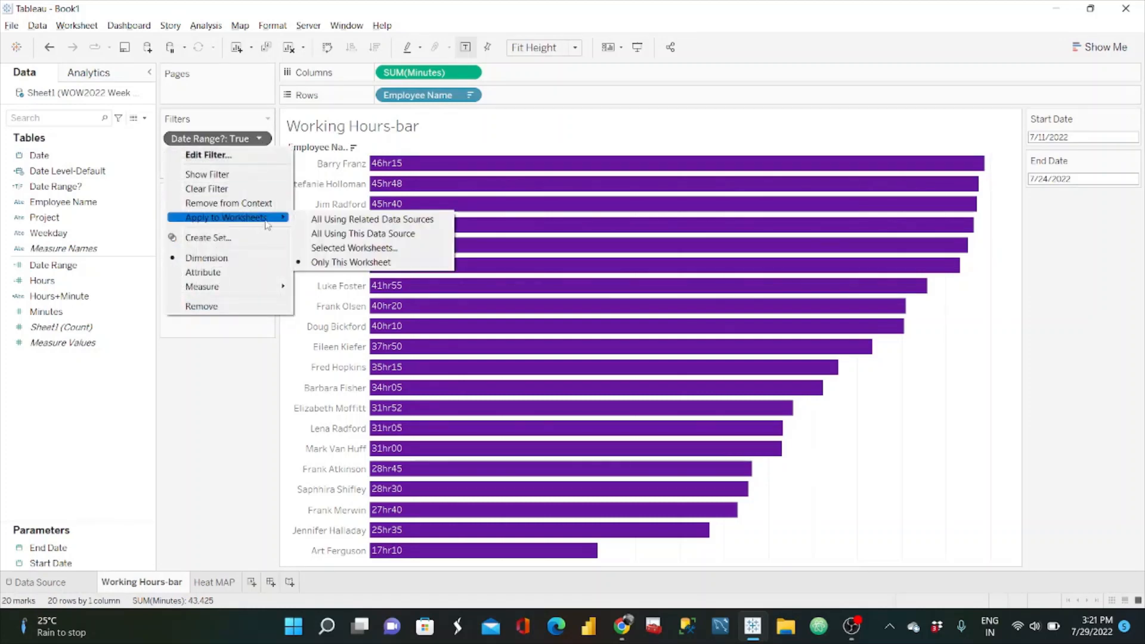
click(356, 228)
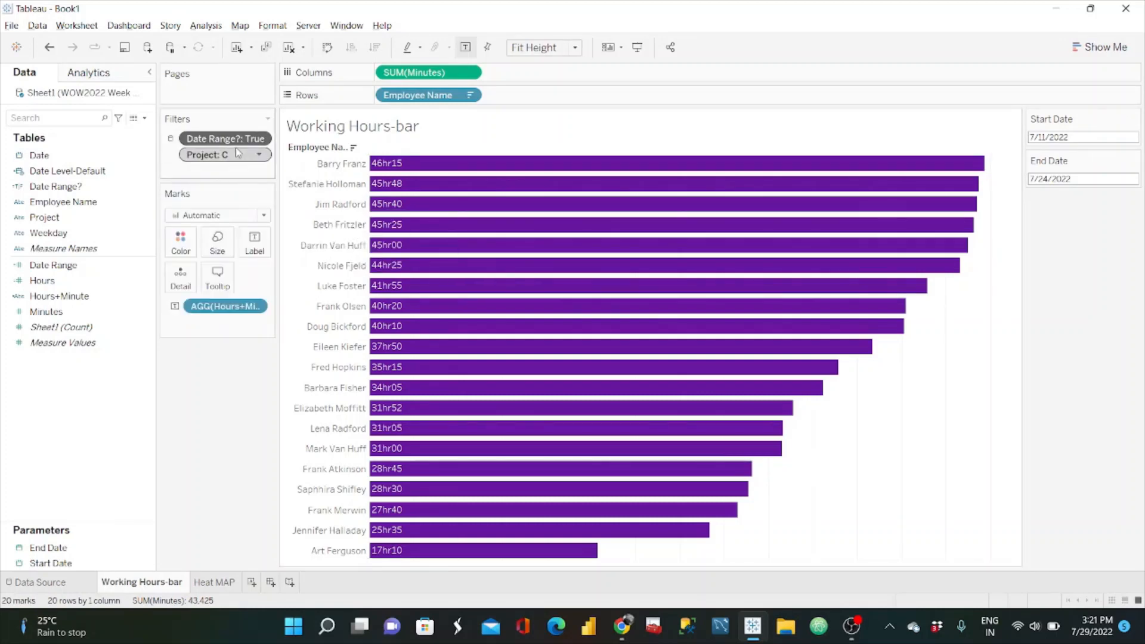
click(260, 155)
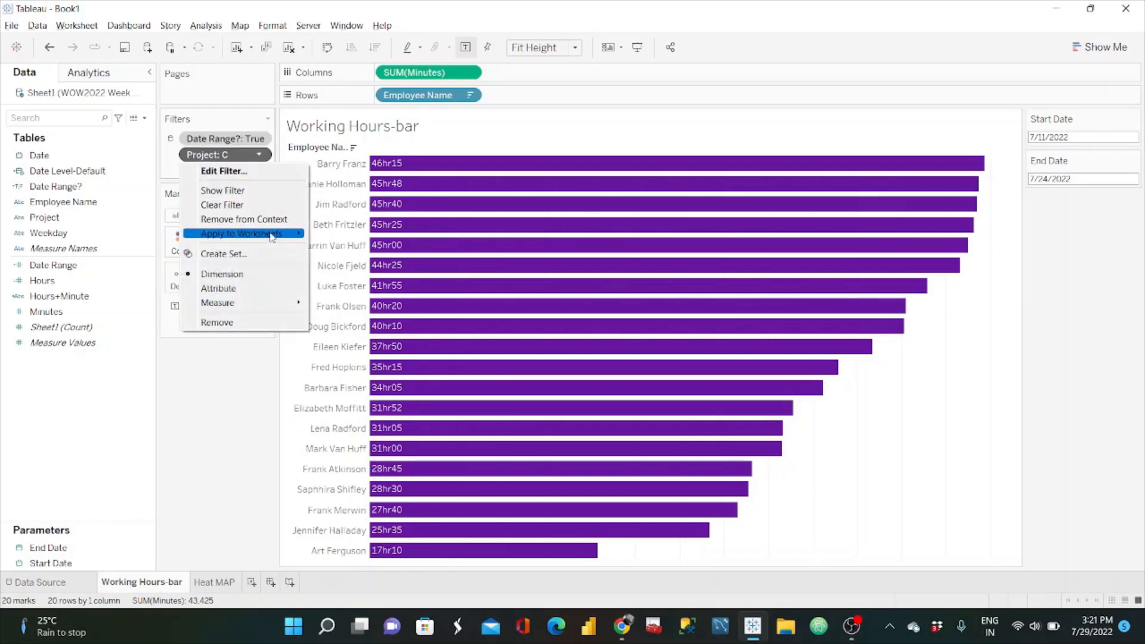
mouse_move(274, 234)
click(352, 237)
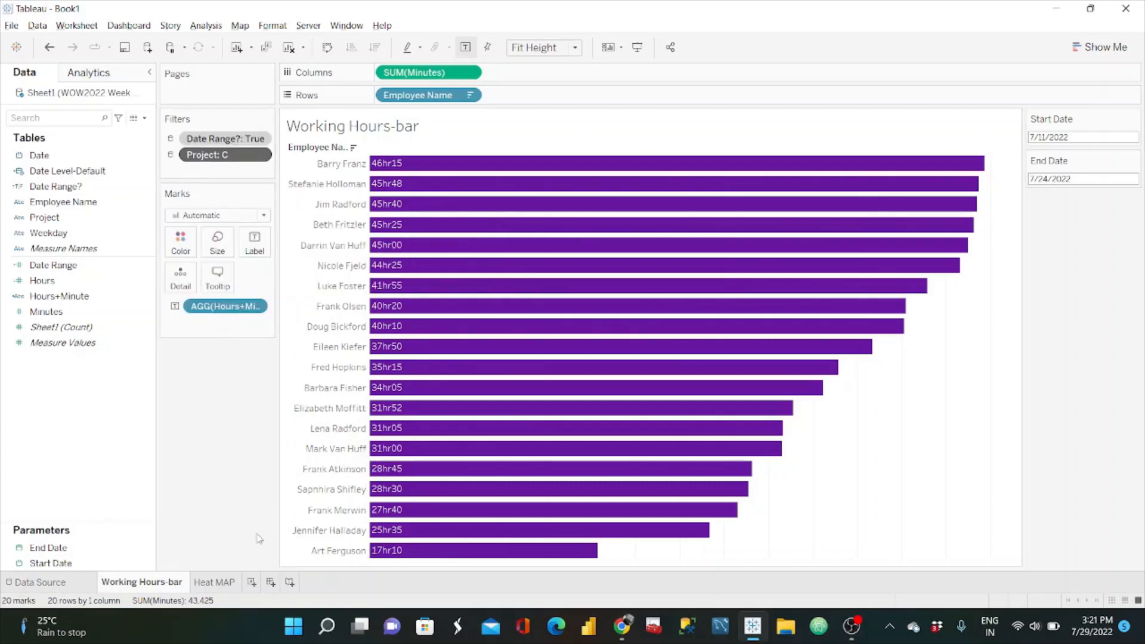
Step: Show the Start Date and End Date parameter controls on the Heat MAP sheet
click(229, 585)
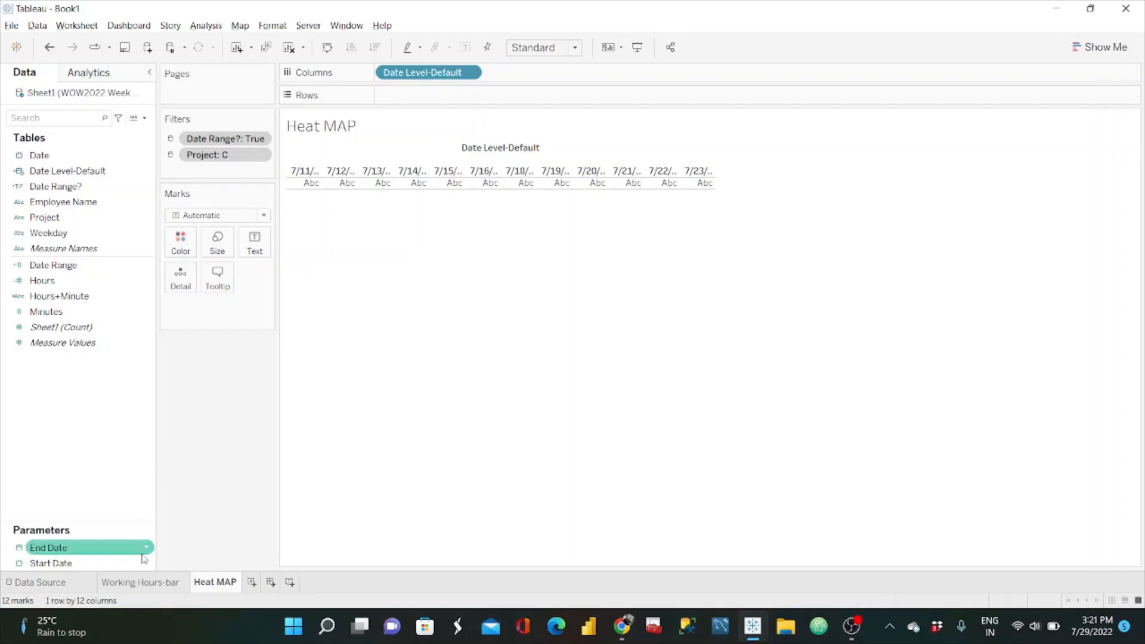
right_click(144, 564)
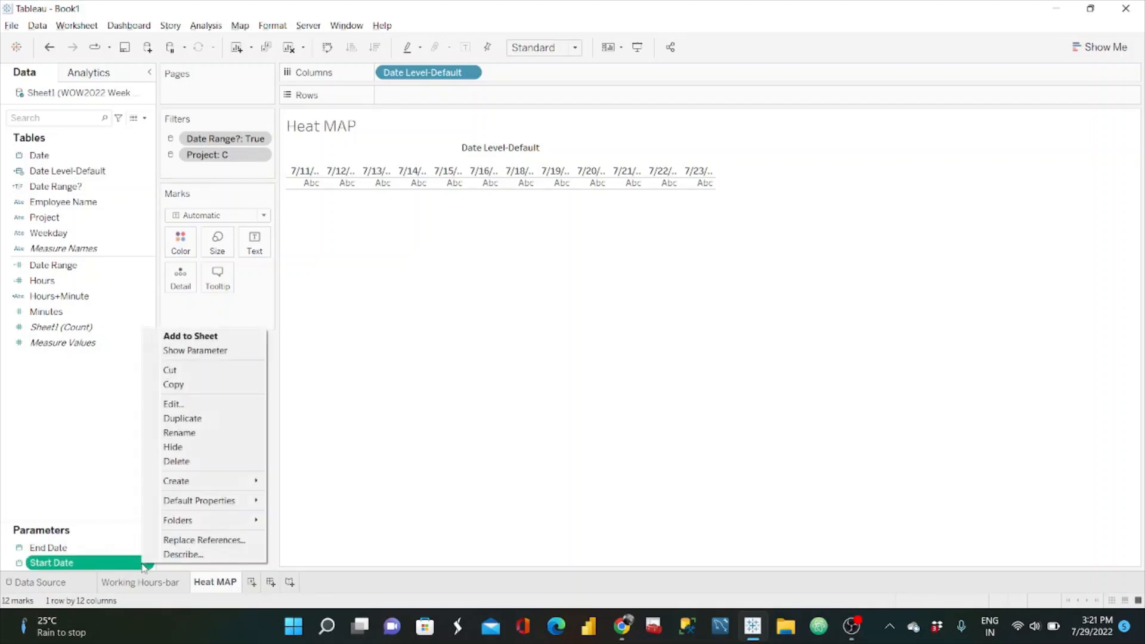
click(185, 351)
right_click(146, 548)
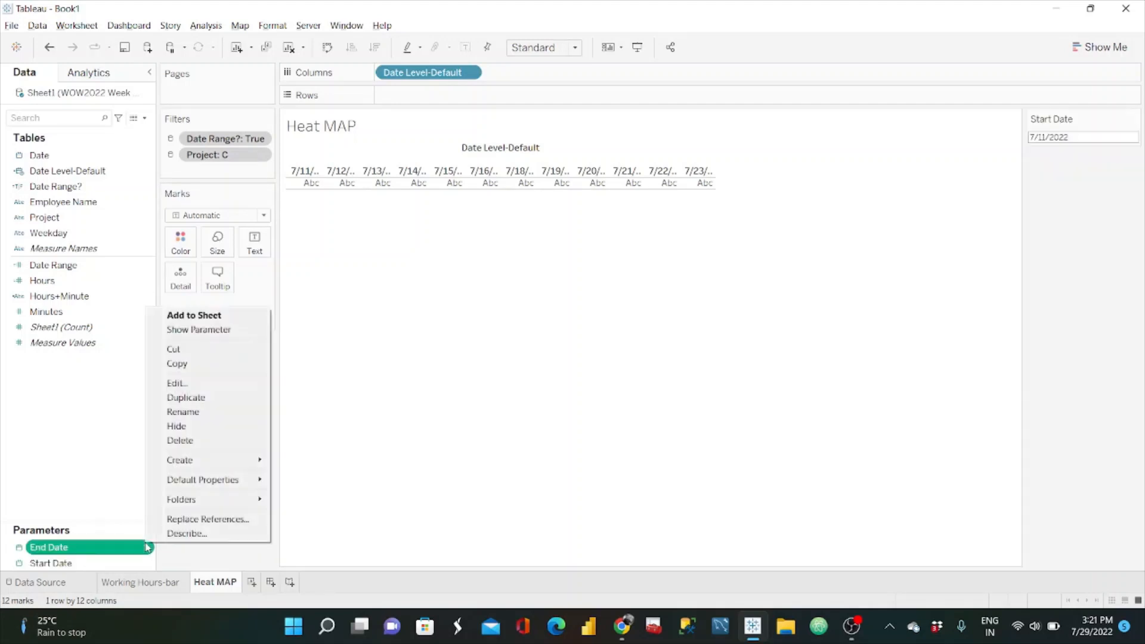
click(214, 332)
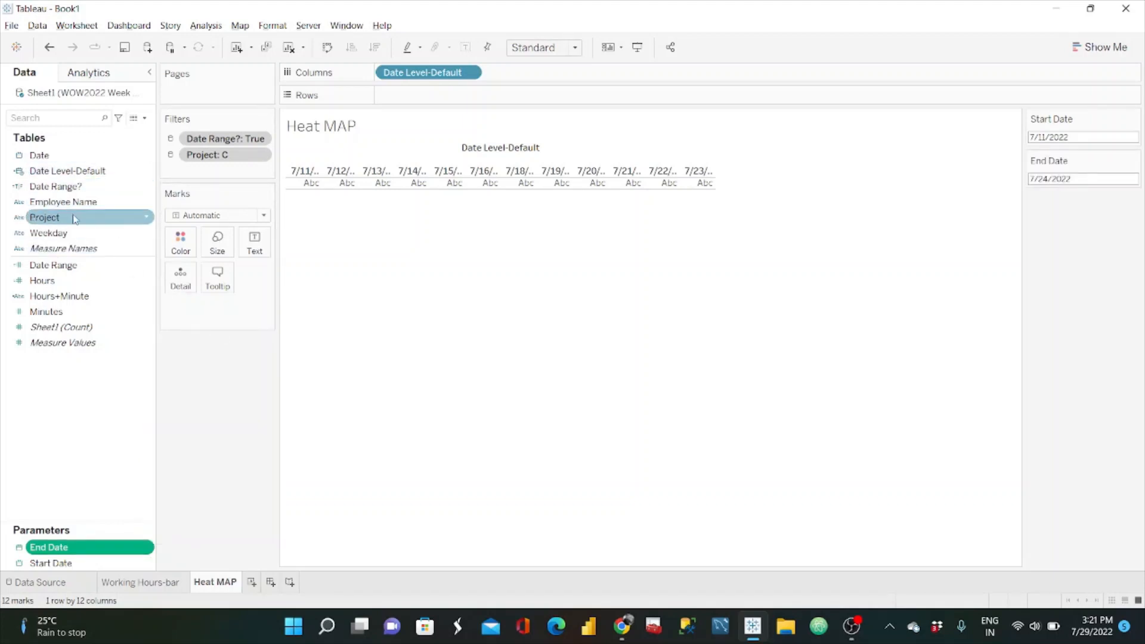
Step: Add Employee Name to the rows and check the layout against the #WOW2022 W30 reference dashboard in the browser
drag(80, 206, 423, 97)
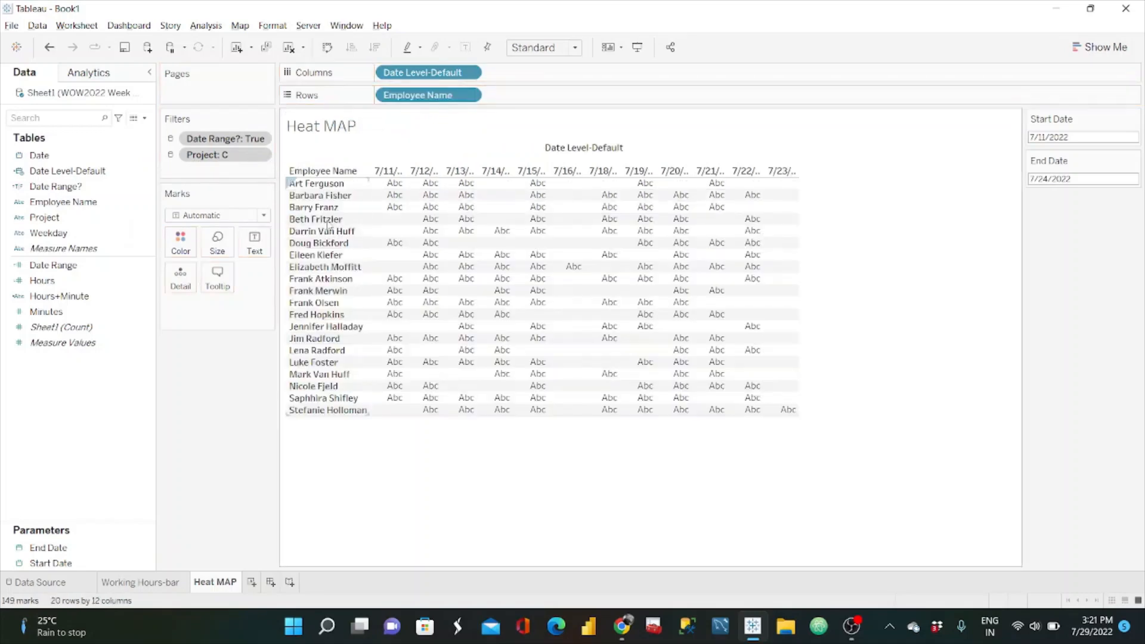
click(623, 624)
scroll(516, 334, down, 3)
click(335, 14)
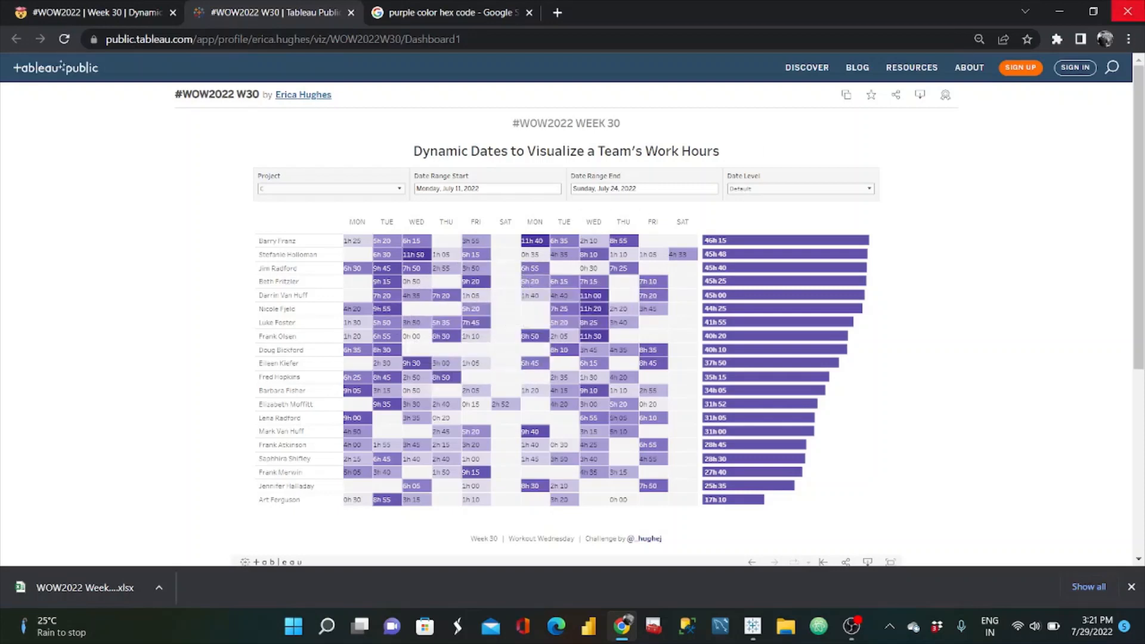
click(1066, 11)
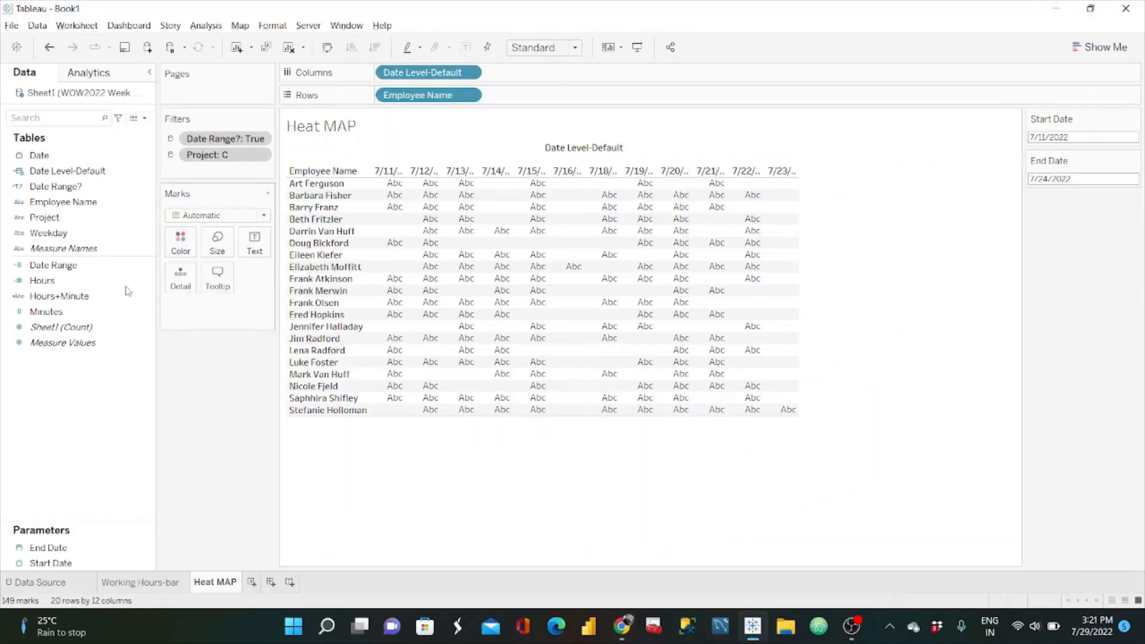
Step: Color the heat map cells by the sum of Minutes and apply the Purple palette
click(68, 311)
drag(68, 312, 181, 242)
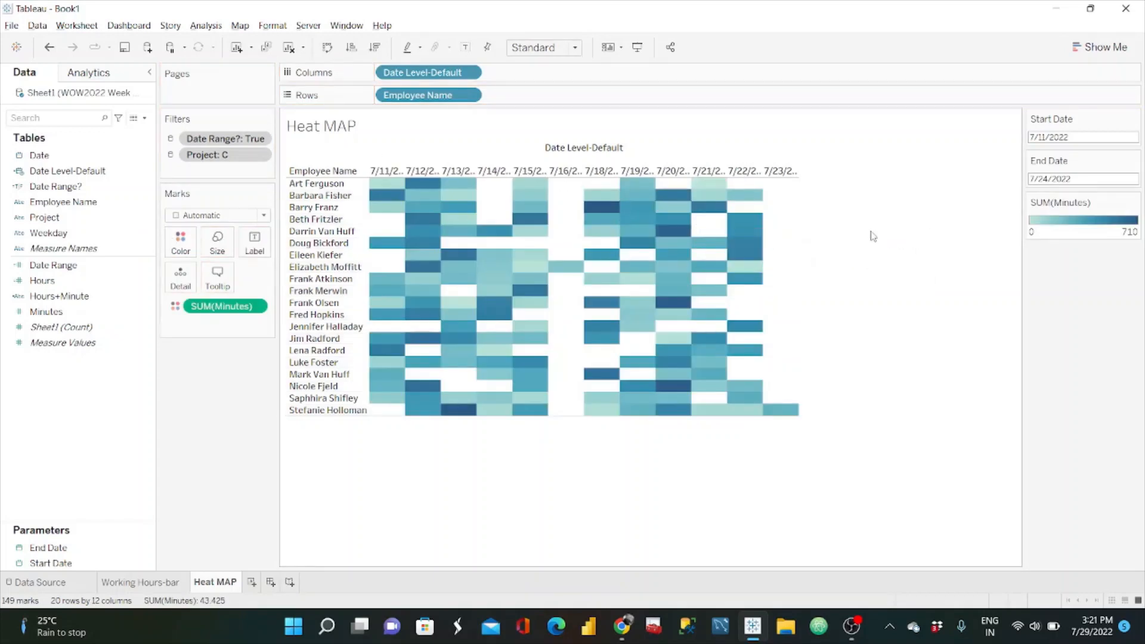
click(1134, 205)
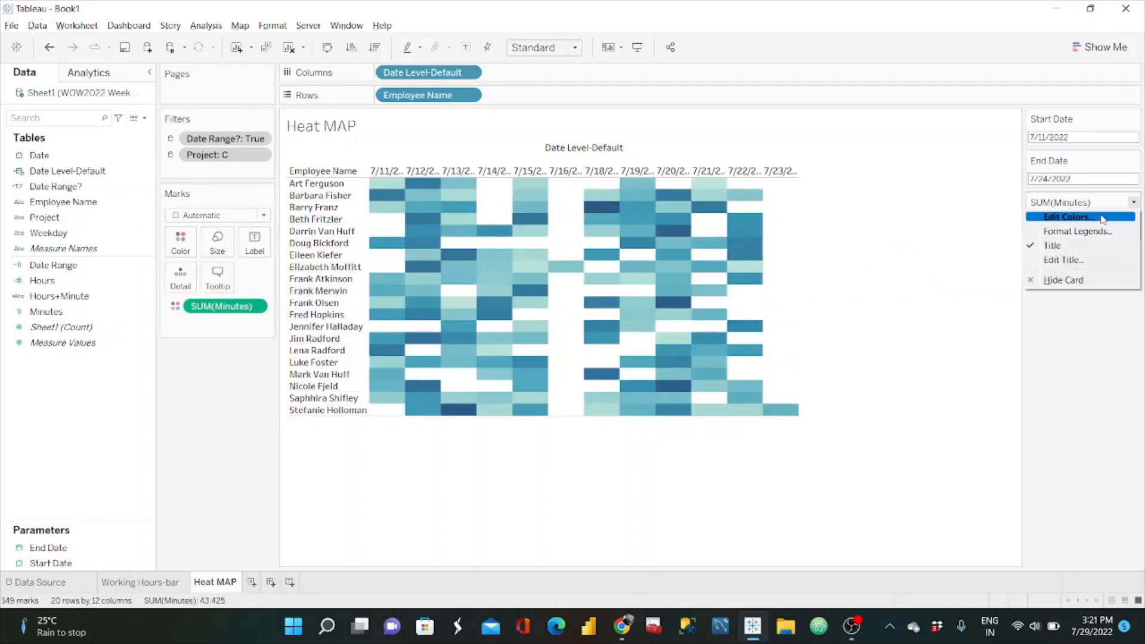
click(1065, 216)
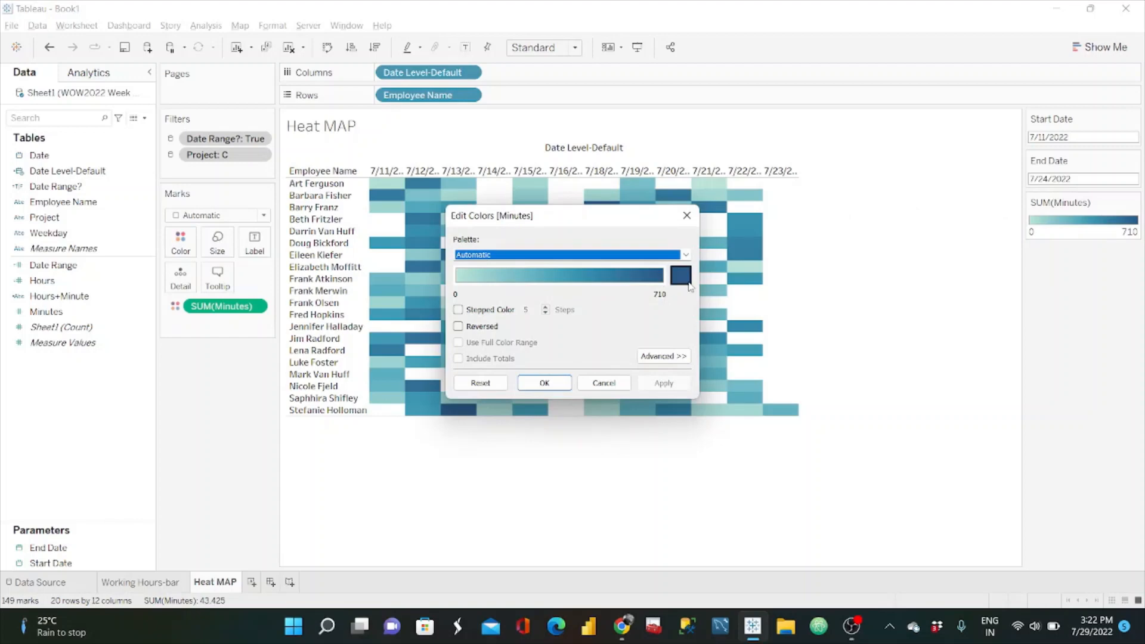
click(686, 255)
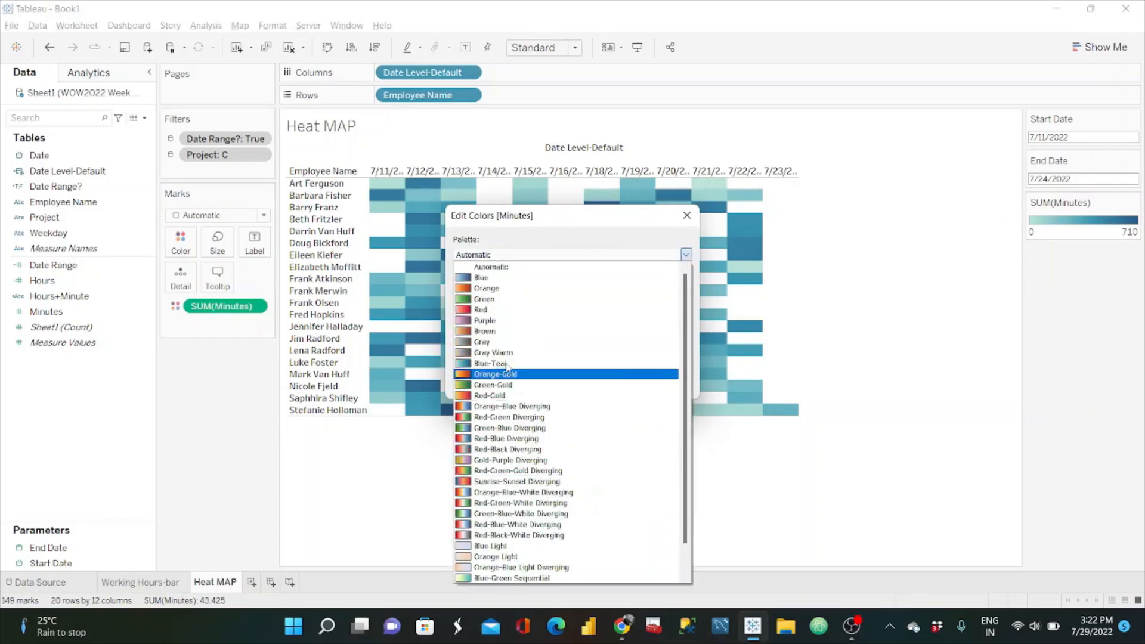
click(487, 320)
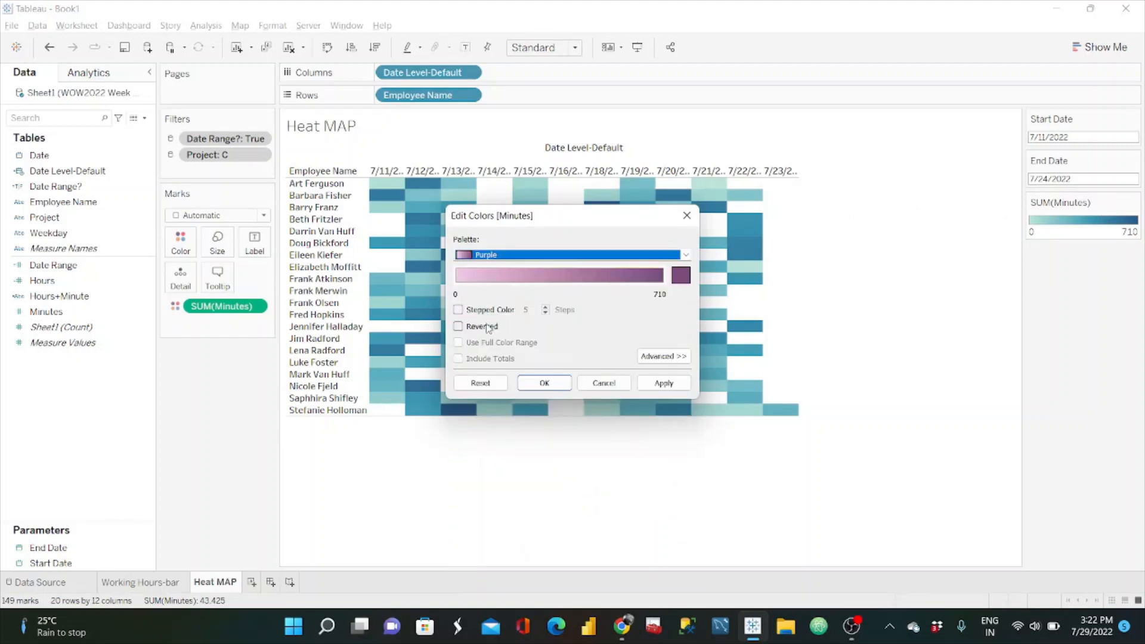
click(664, 383)
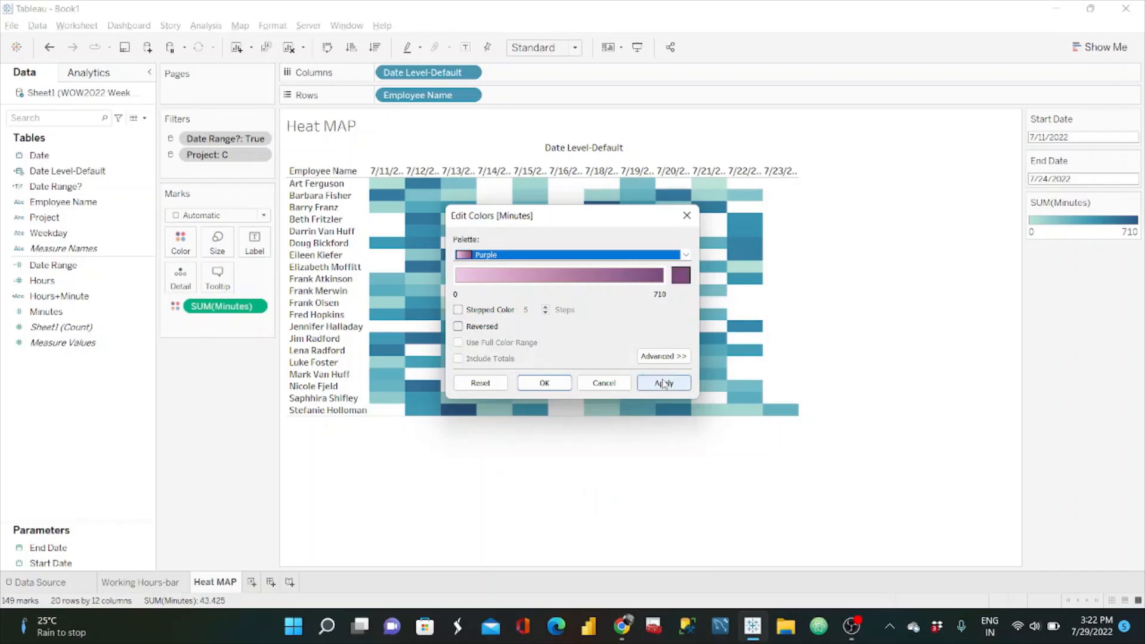
click(681, 276)
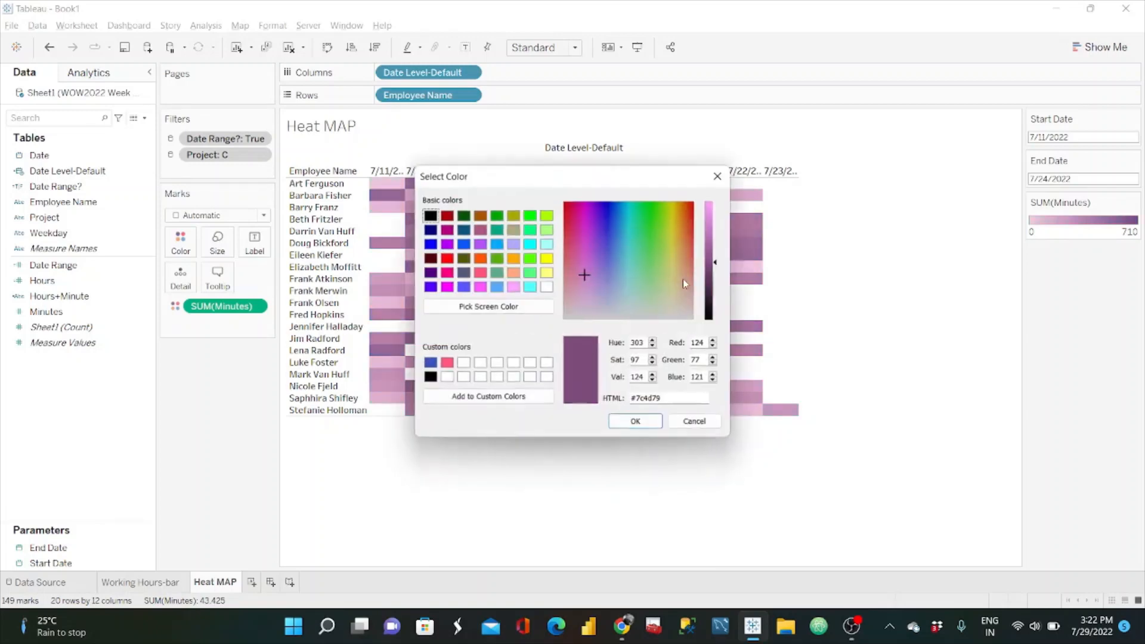
click(710, 240)
click(692, 423)
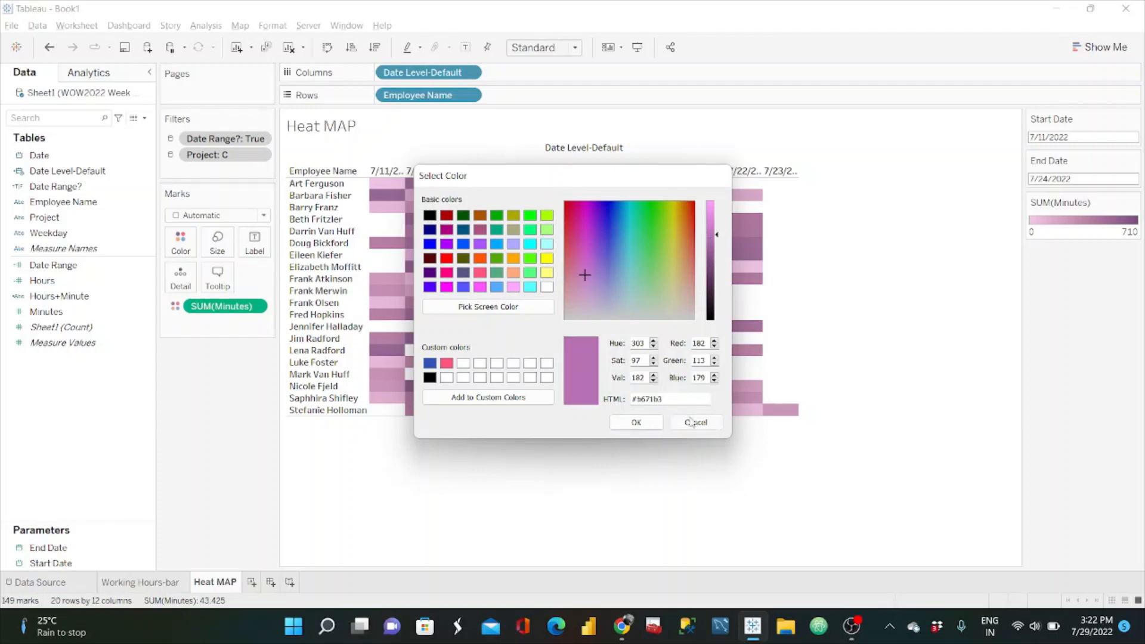
click(604, 383)
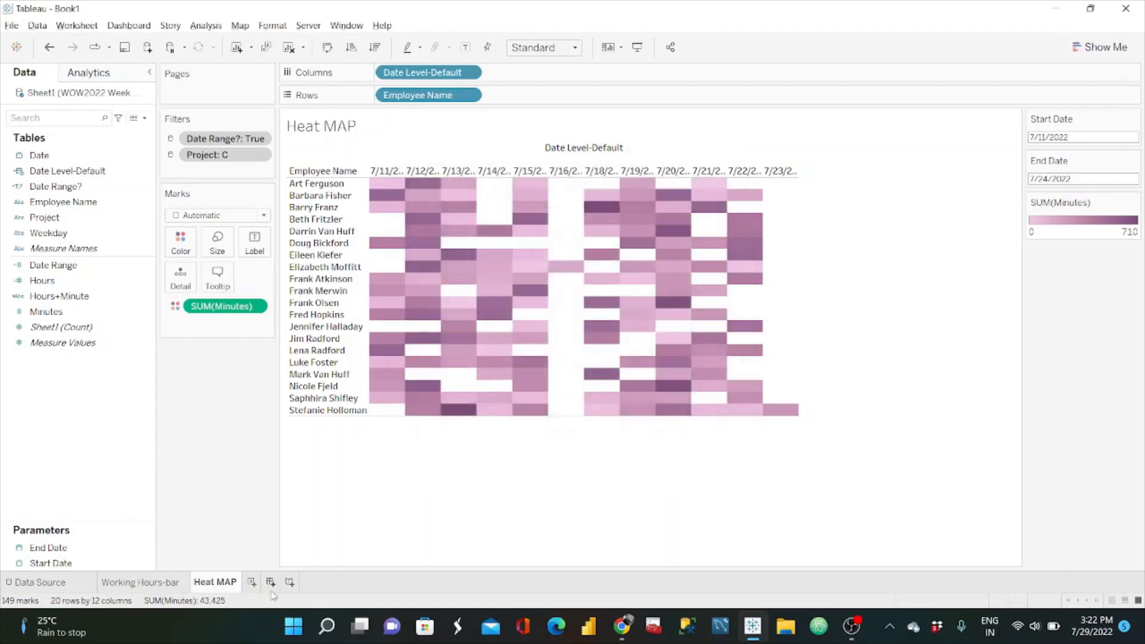
Step: Copy the HTML color code #67159e of the bars on the Working Hours-bar sheet, leaving their color unchanged
click(167, 588)
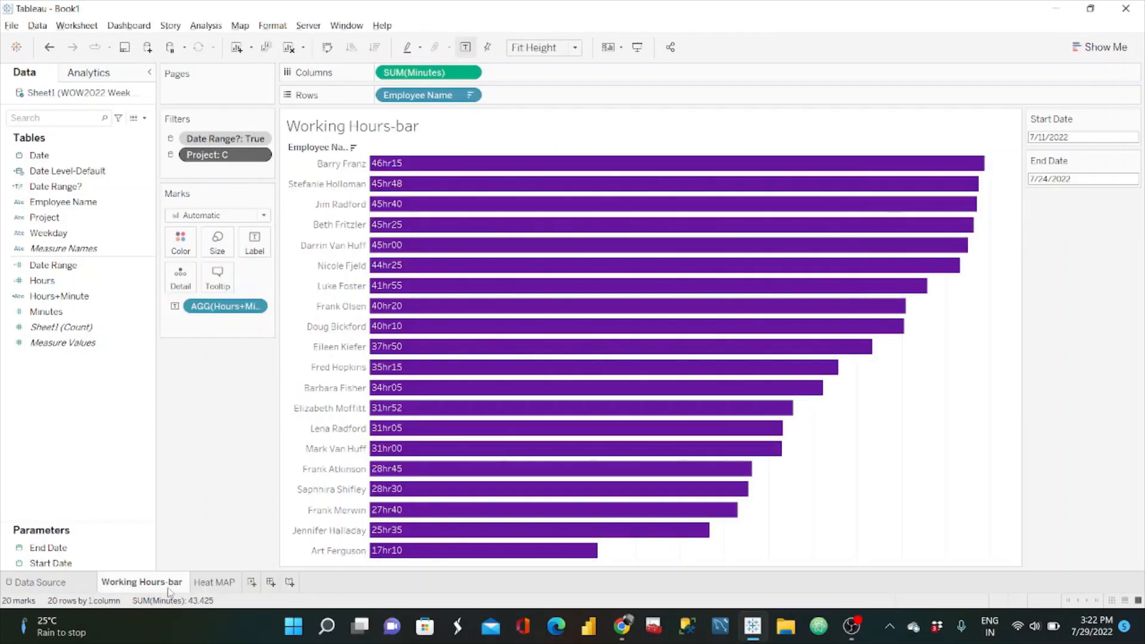
click(179, 245)
click(233, 375)
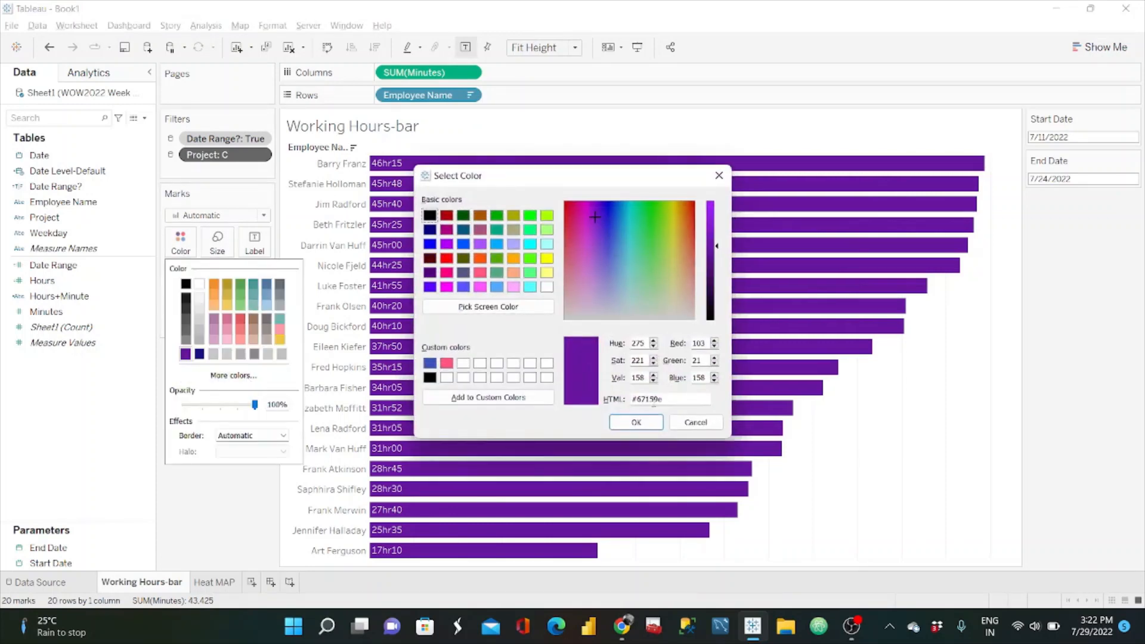
drag(671, 402, 607, 400)
key(ctrl+c)
click(680, 425)
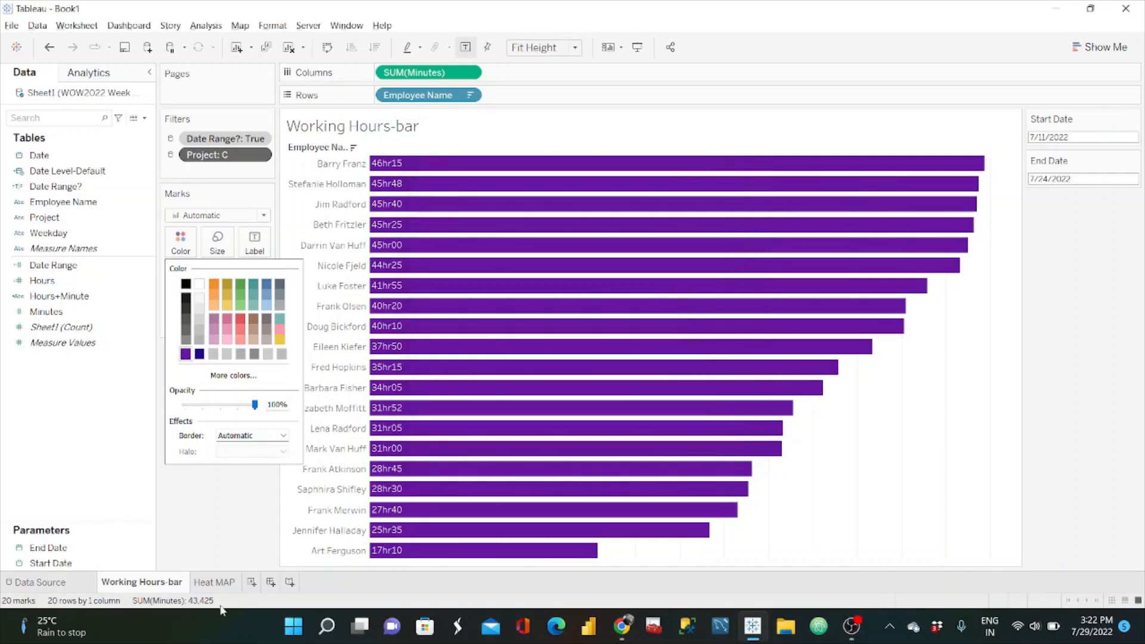
Step: Set the end color of the Heat MAP sheet's SUM(Minutes) scale to the copied #67159e and apply the custom sequential palette
click(223, 587)
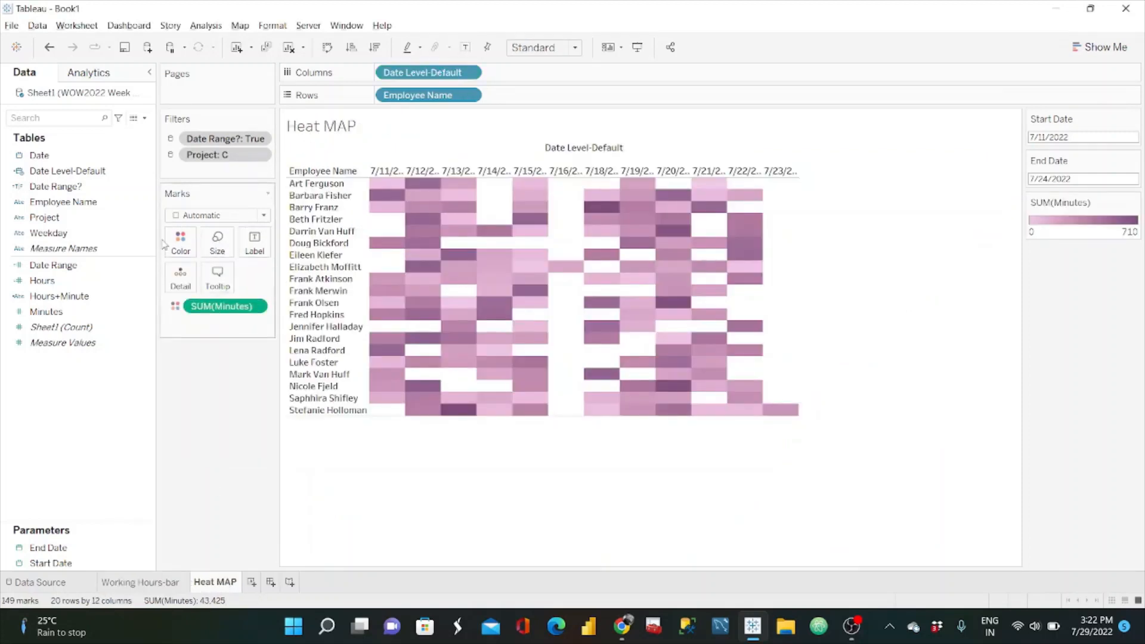
click(1133, 203)
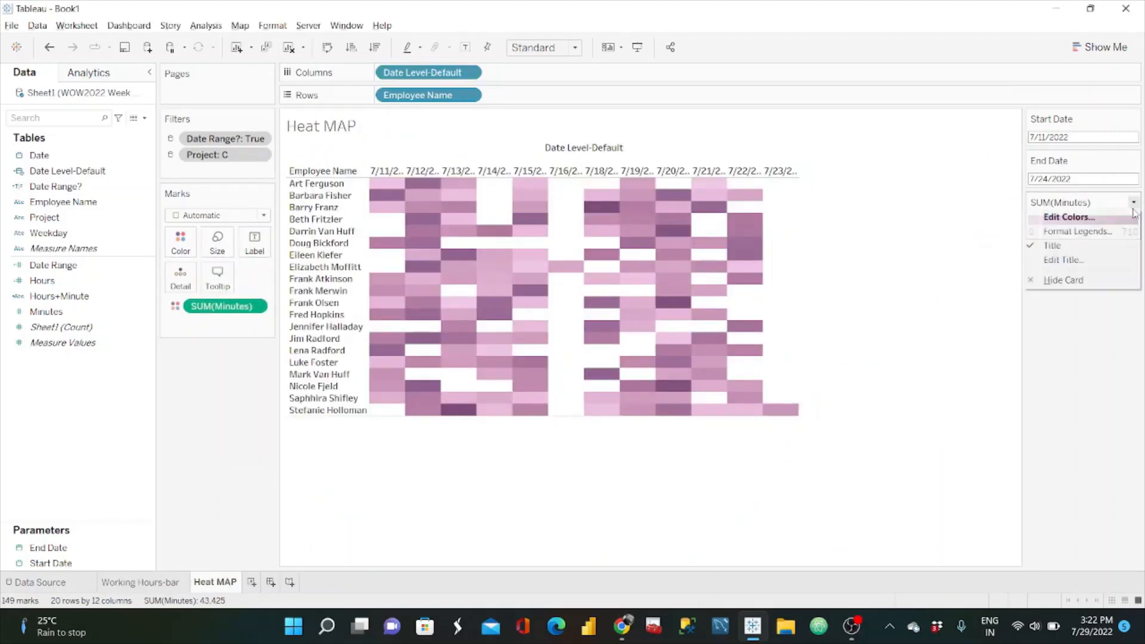
click(1059, 215)
click(685, 279)
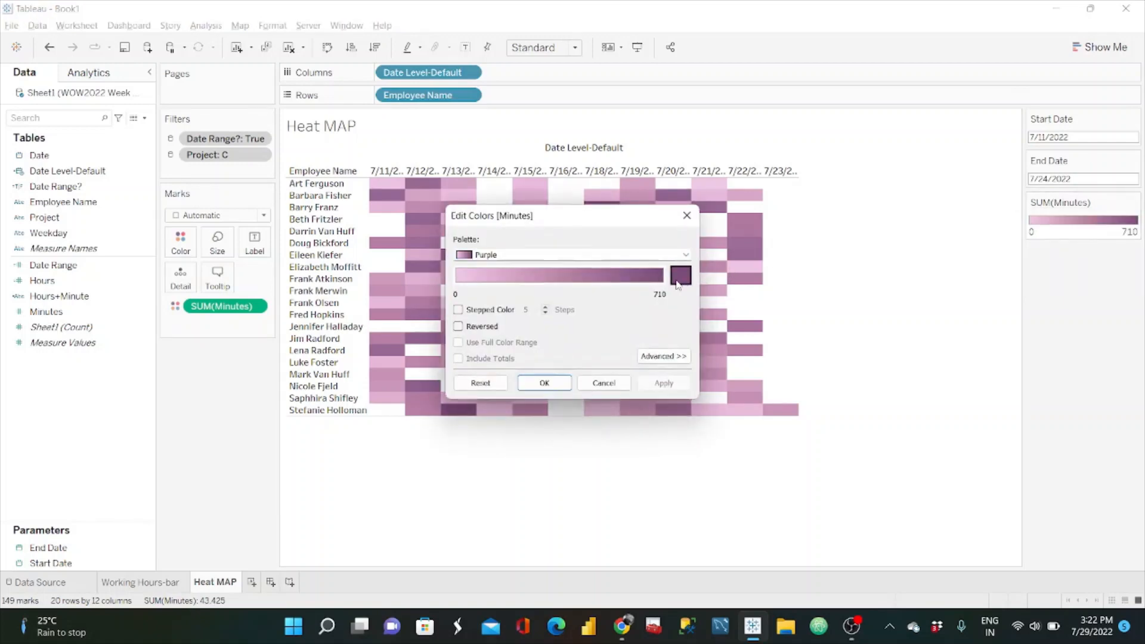
triple_click(676, 396)
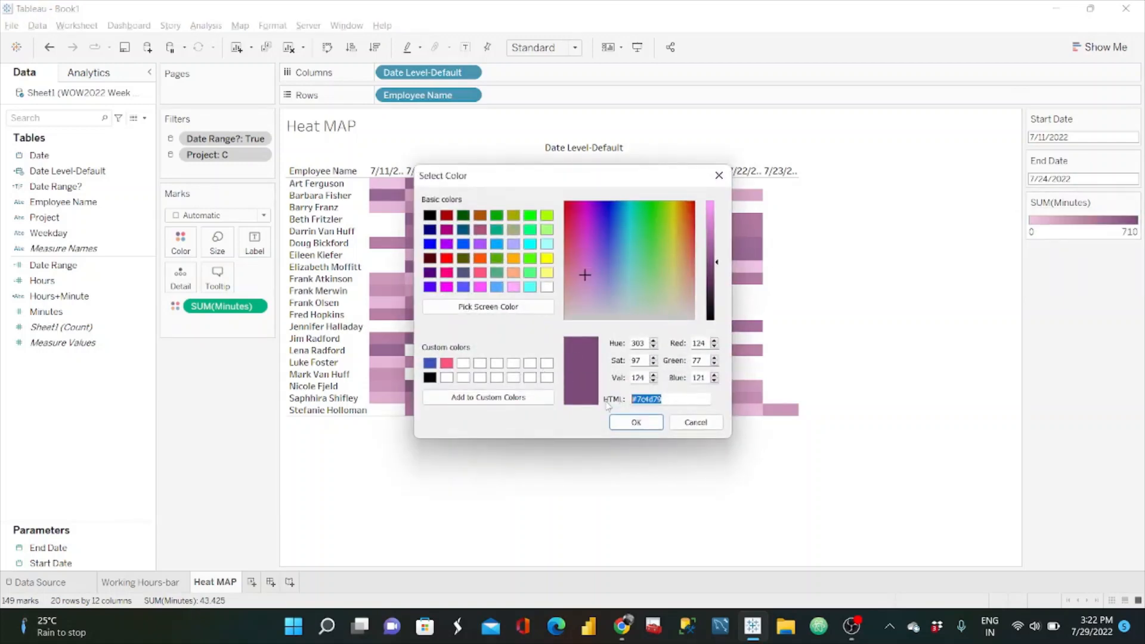
key(ctrl+v)
click(635, 423)
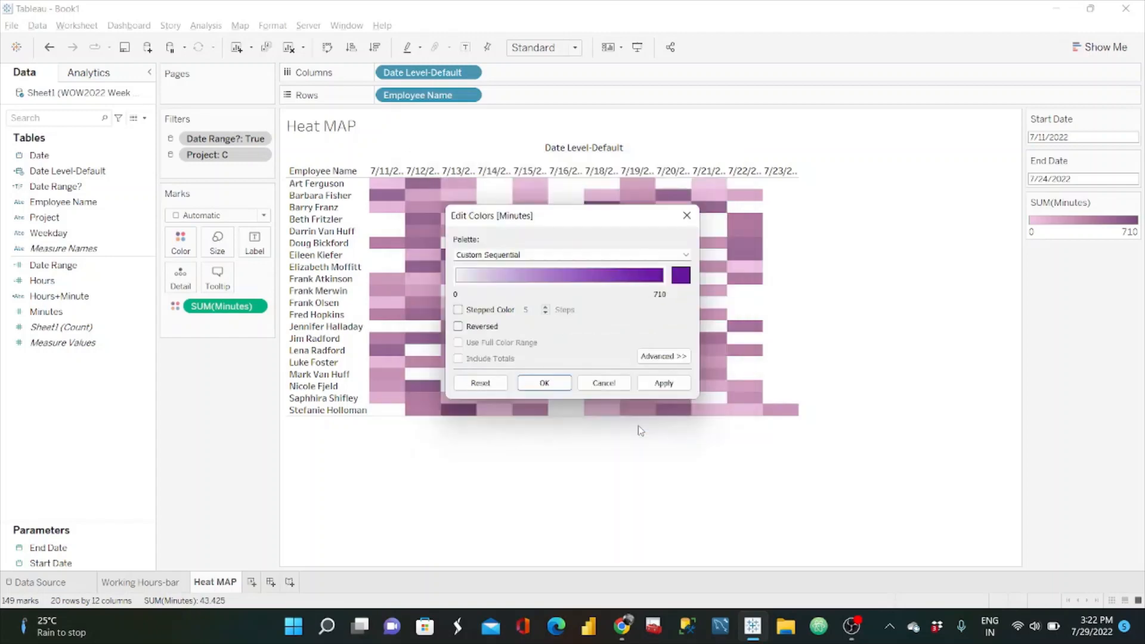
click(660, 390)
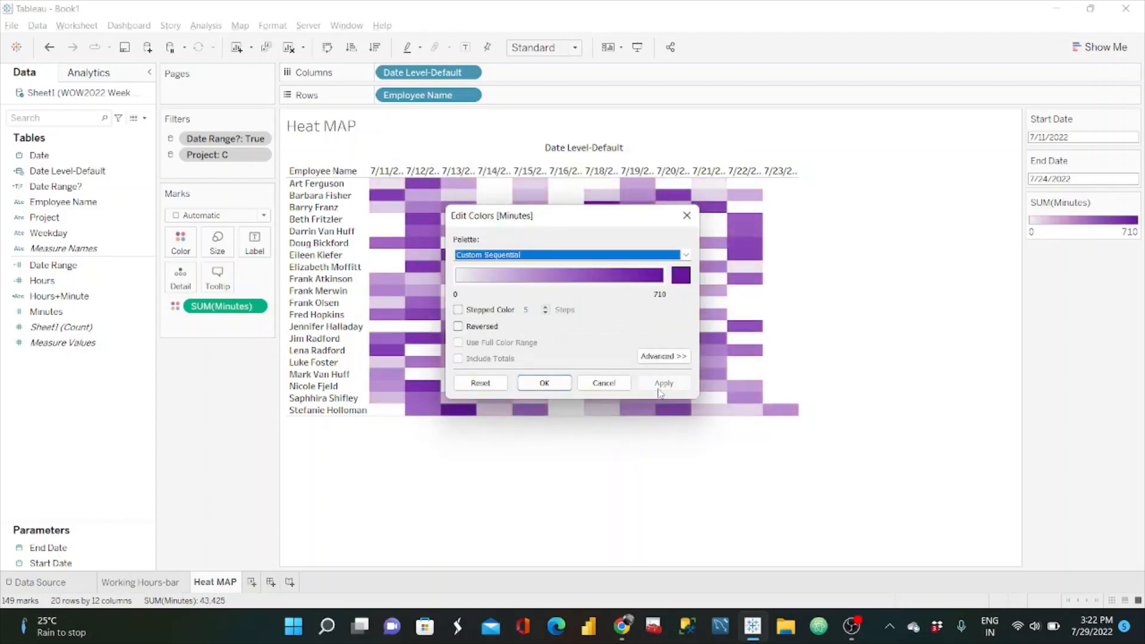
click(544, 383)
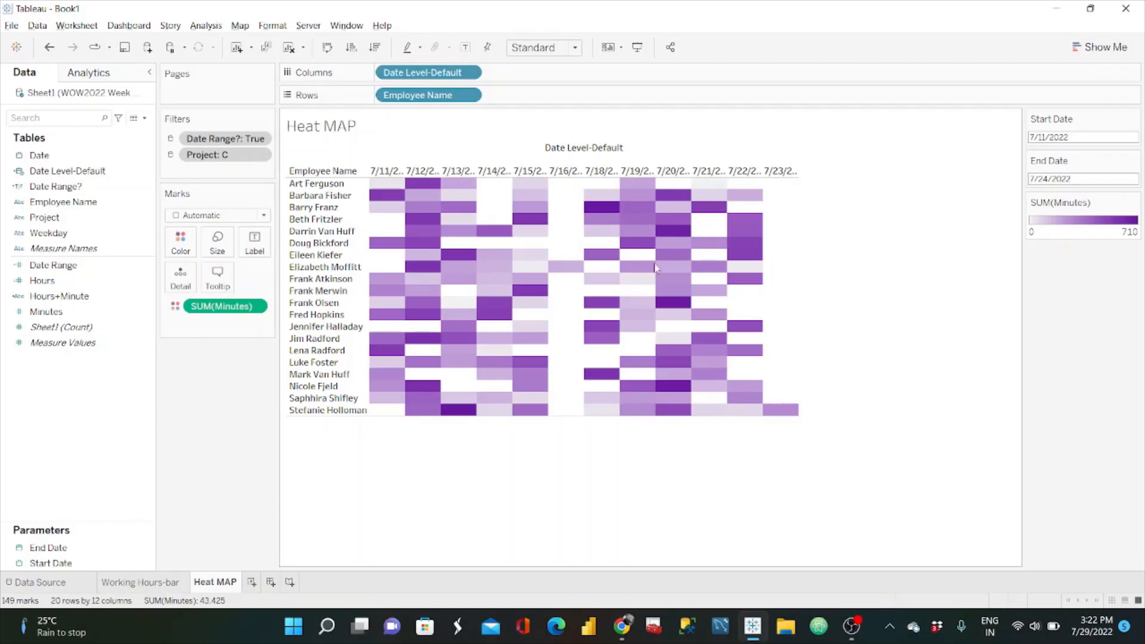
Step: Label the heat map cells with Hours+Minute and set the mark type to Square
click(76, 296)
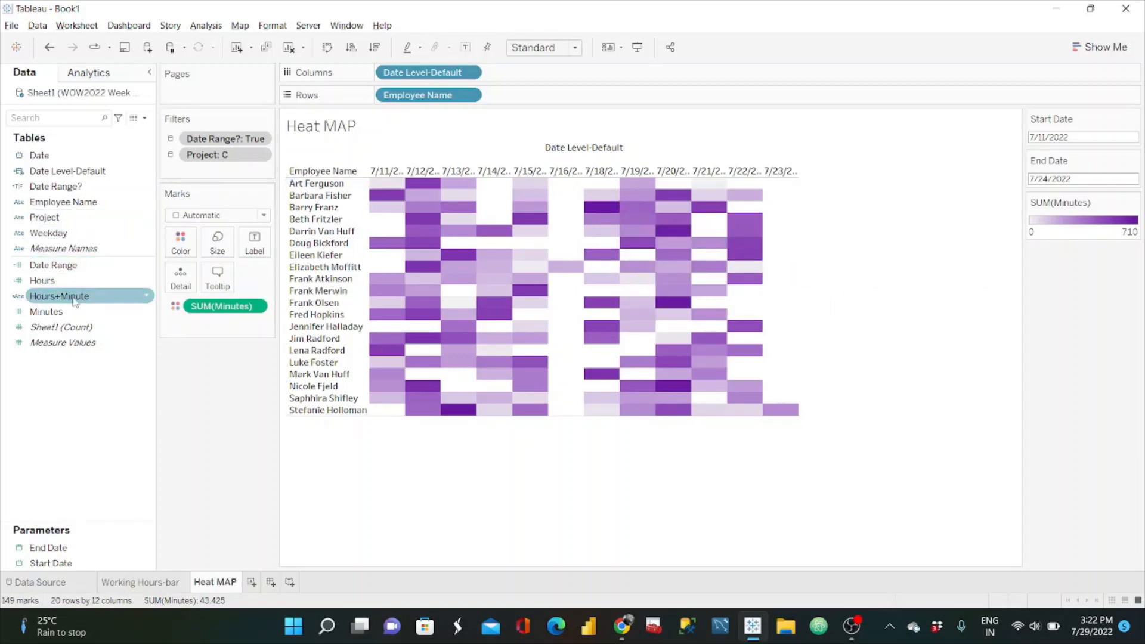
drag(75, 301, 253, 256)
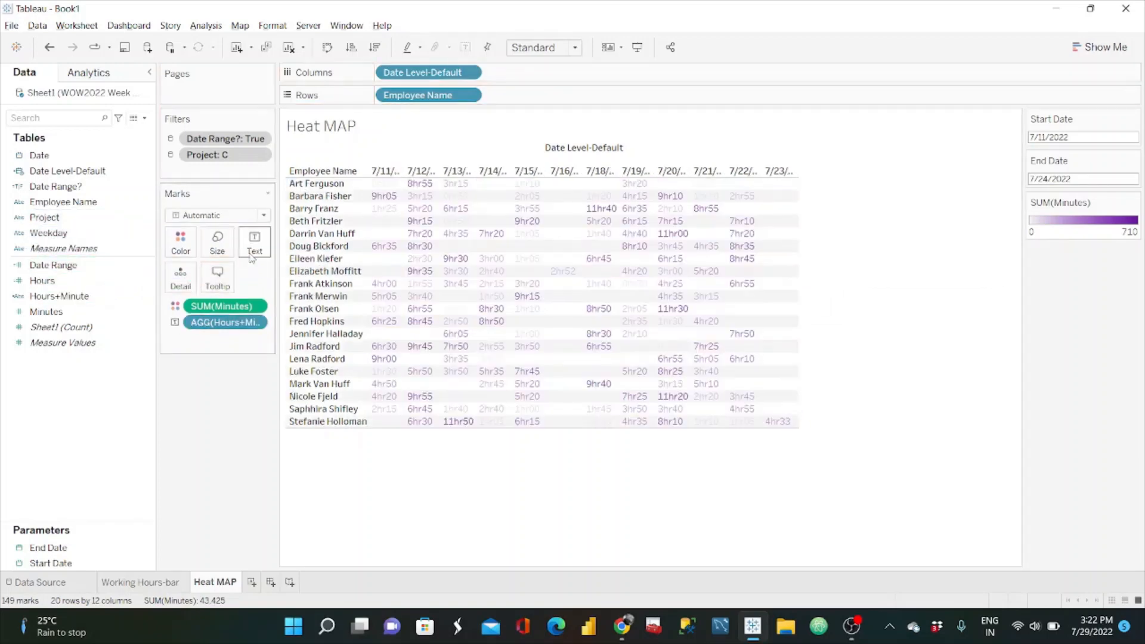
click(258, 220)
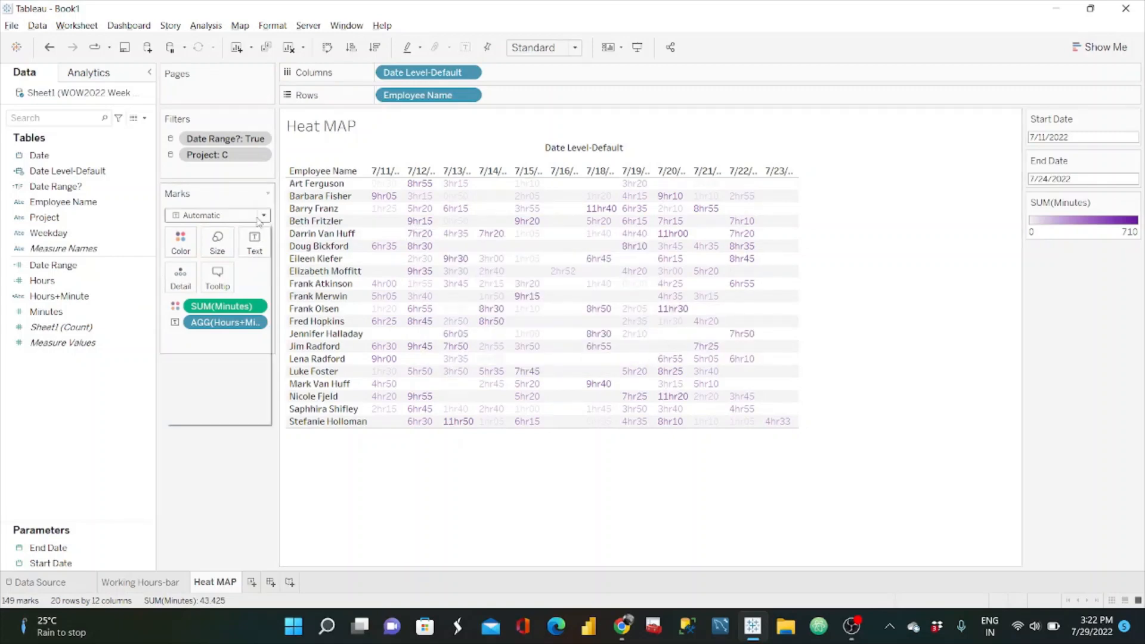
click(210, 294)
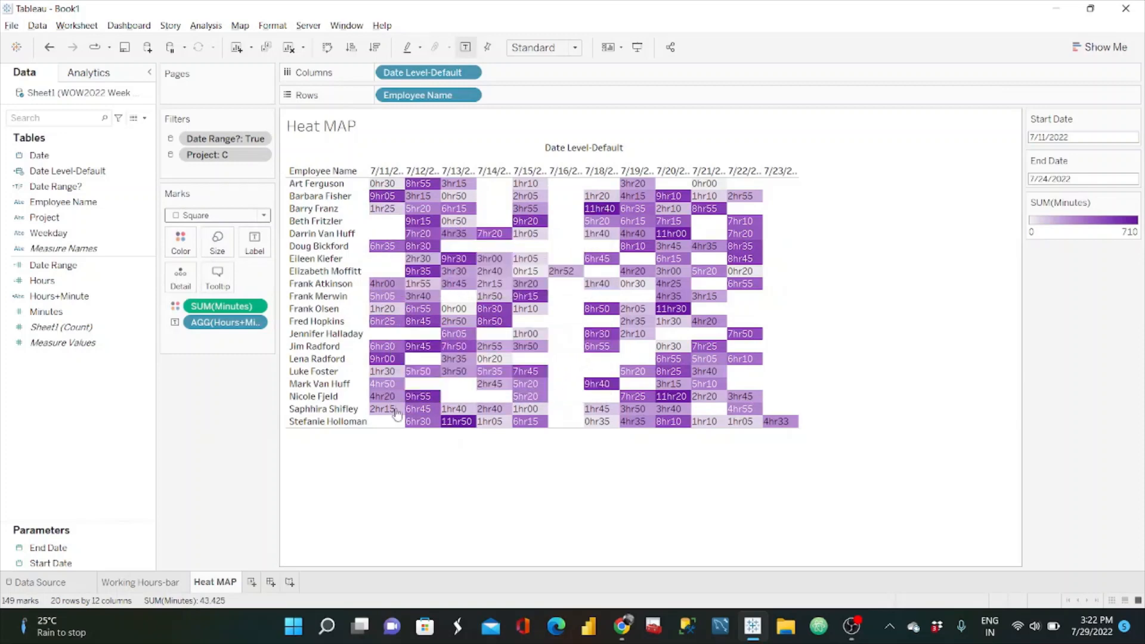
Step: Switch to the #WOW2022 W30 reference dashboard in the browser and make a selection in its Project filter for comparison
click(626, 632)
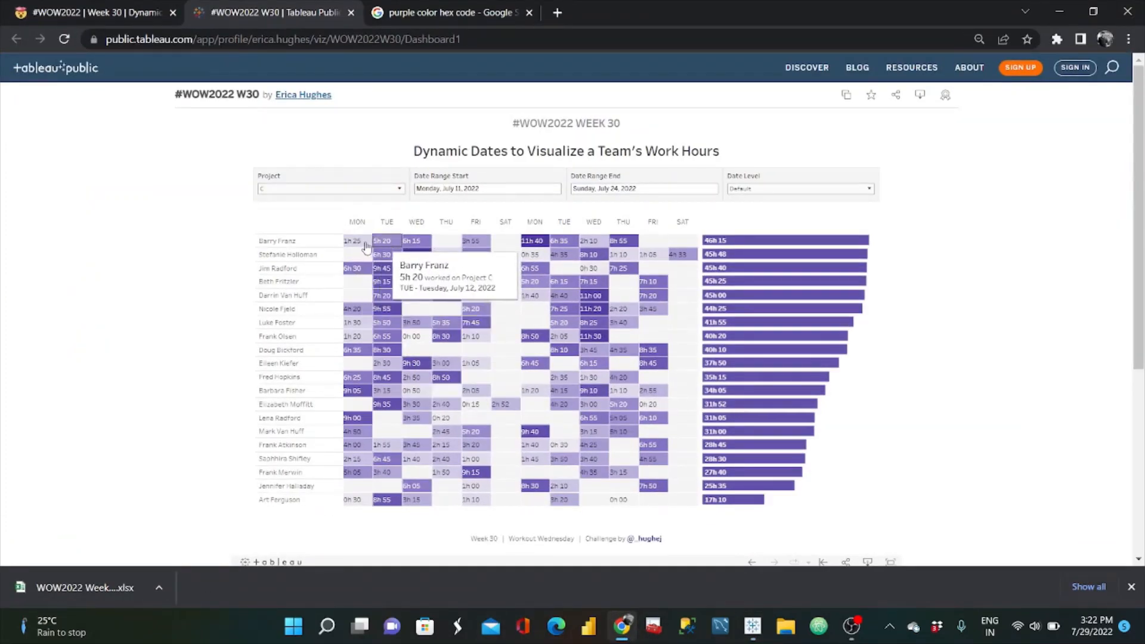
click(386, 193)
click(278, 223)
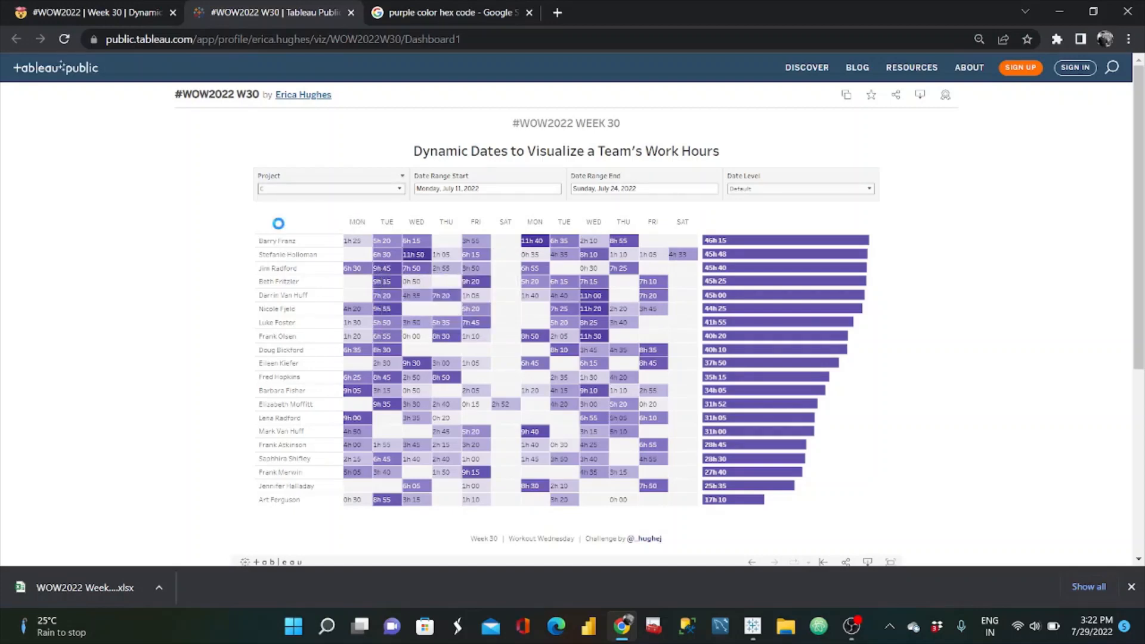
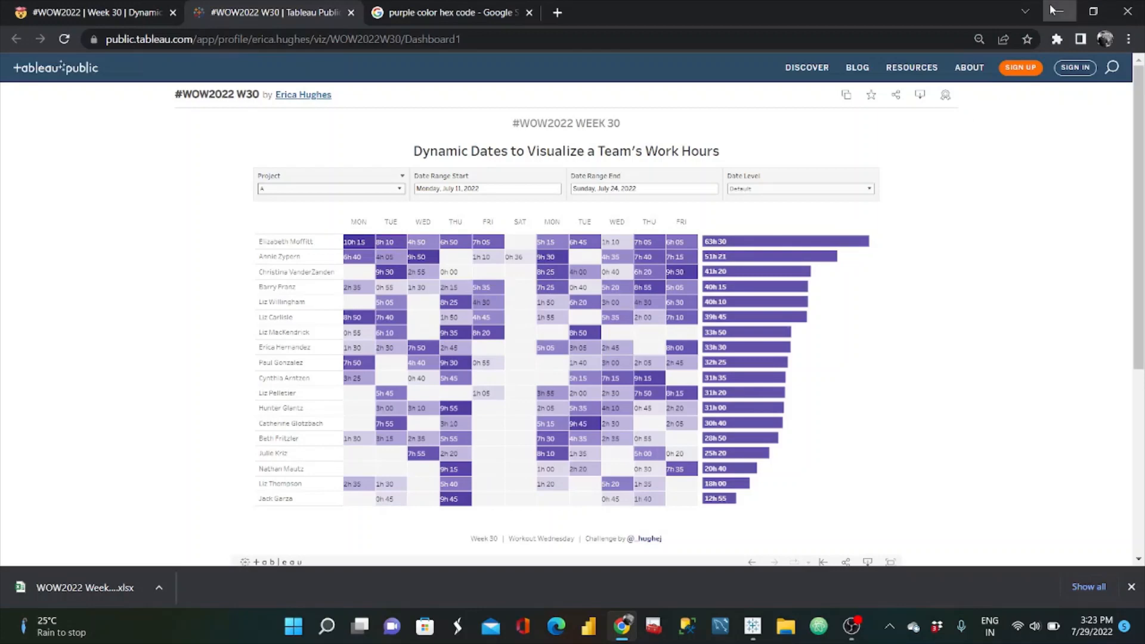
Step: Switch back to Tableau and sort Employee Name on the Heat MAP sheet by the field Minutes, summed, in descending order
click(1054, 11)
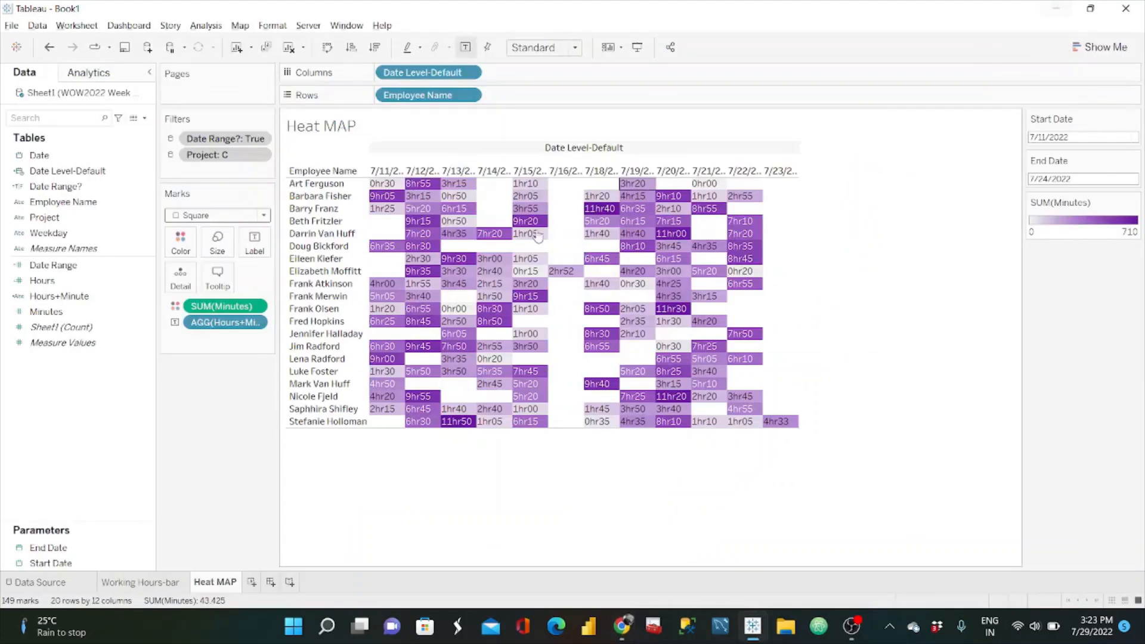
click(470, 96)
click(427, 177)
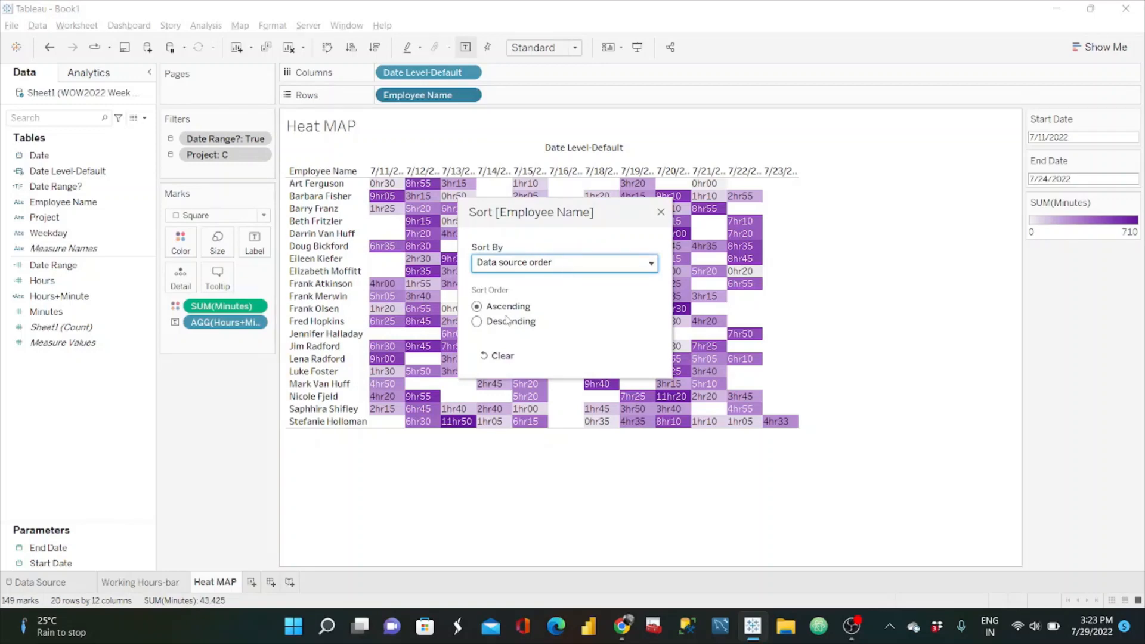
click(556, 262)
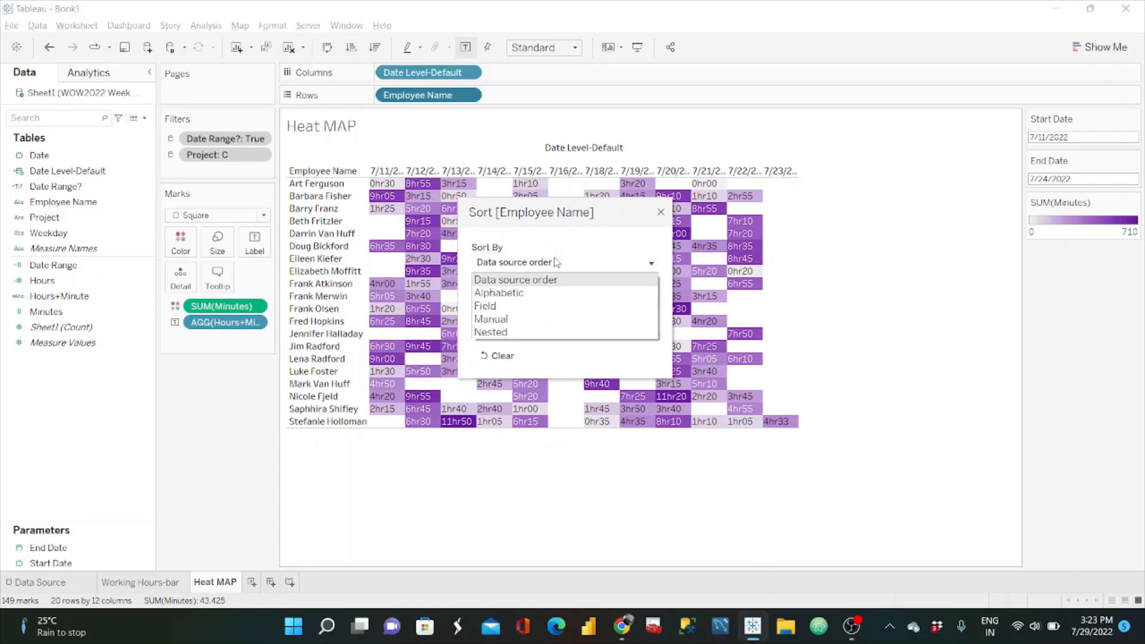
click(522, 307)
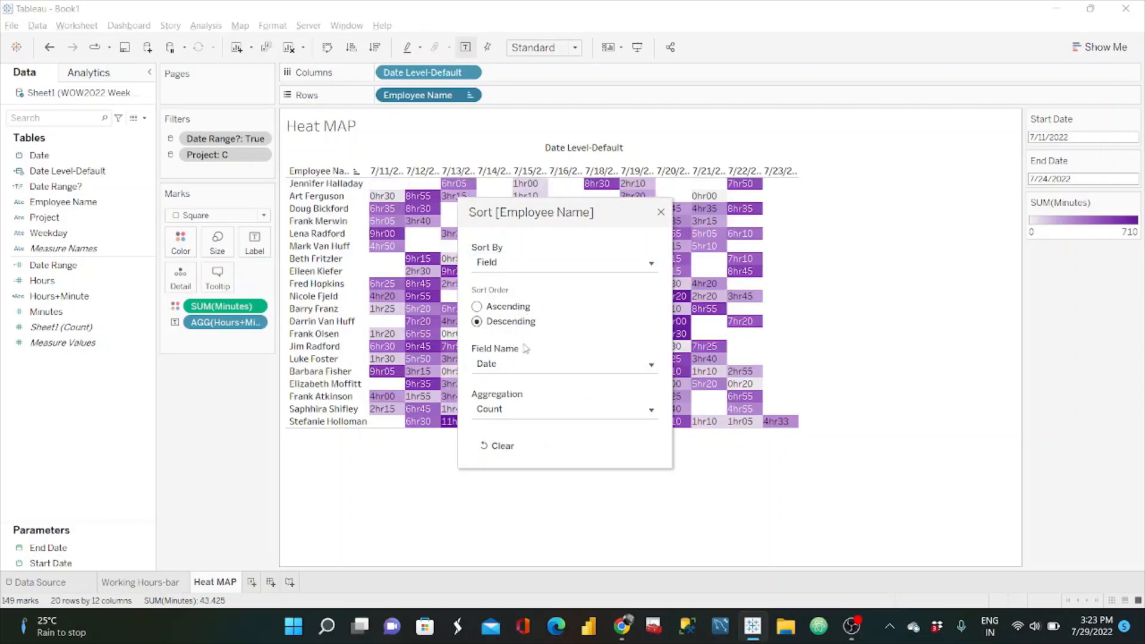
click(604, 369)
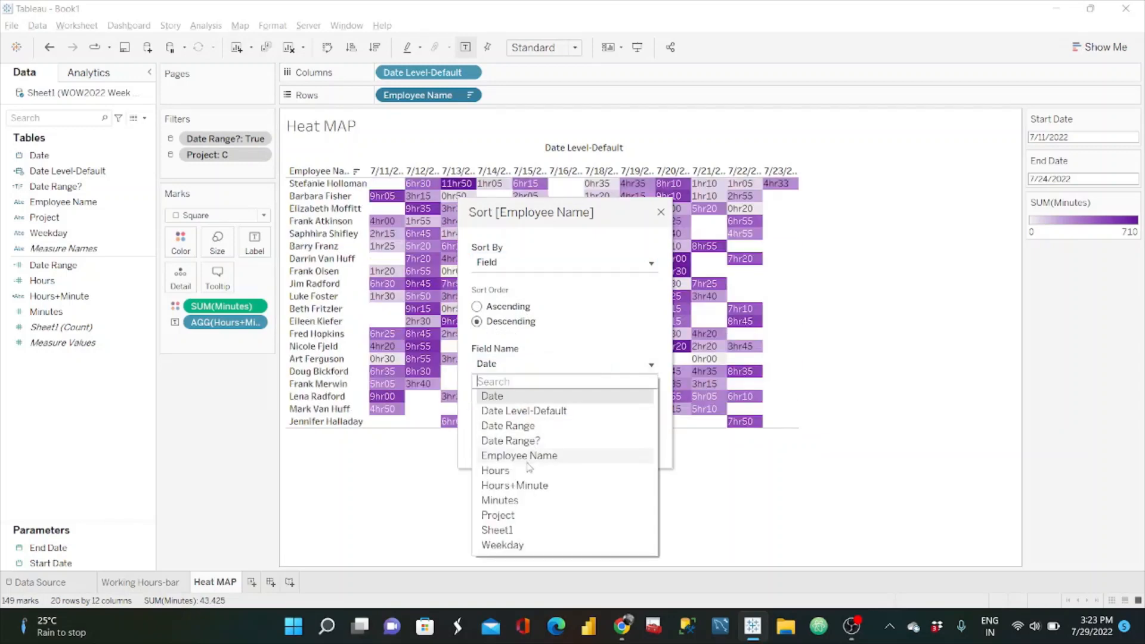
click(524, 501)
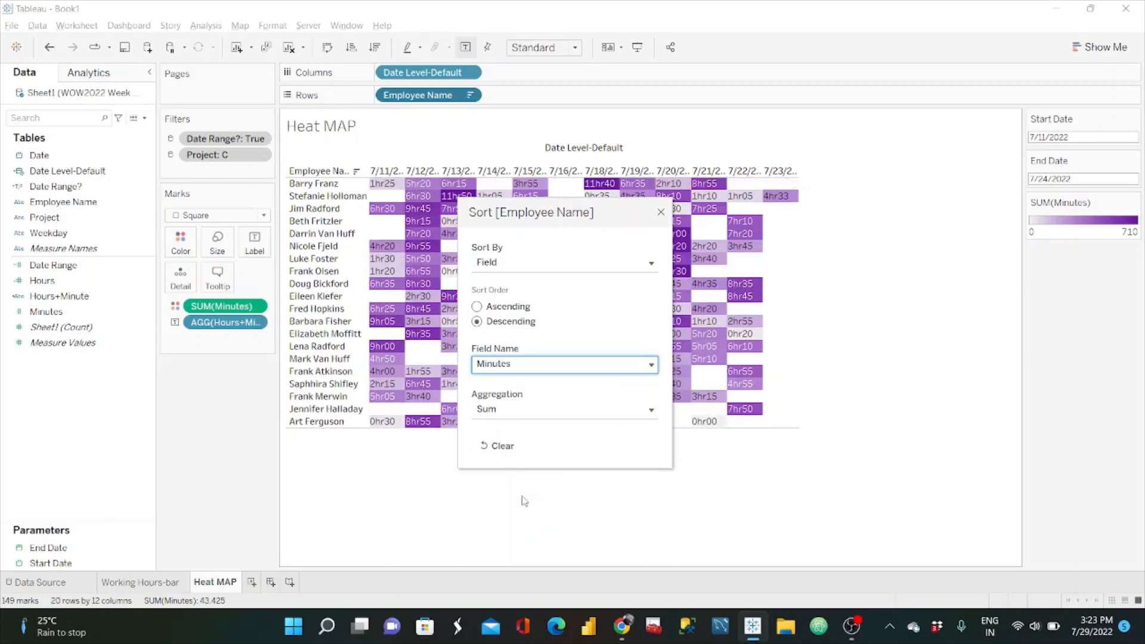
Step: Try Hours+Minute and Hours as the sort field for Employee Name, and restore Minutes as the field
click(604, 366)
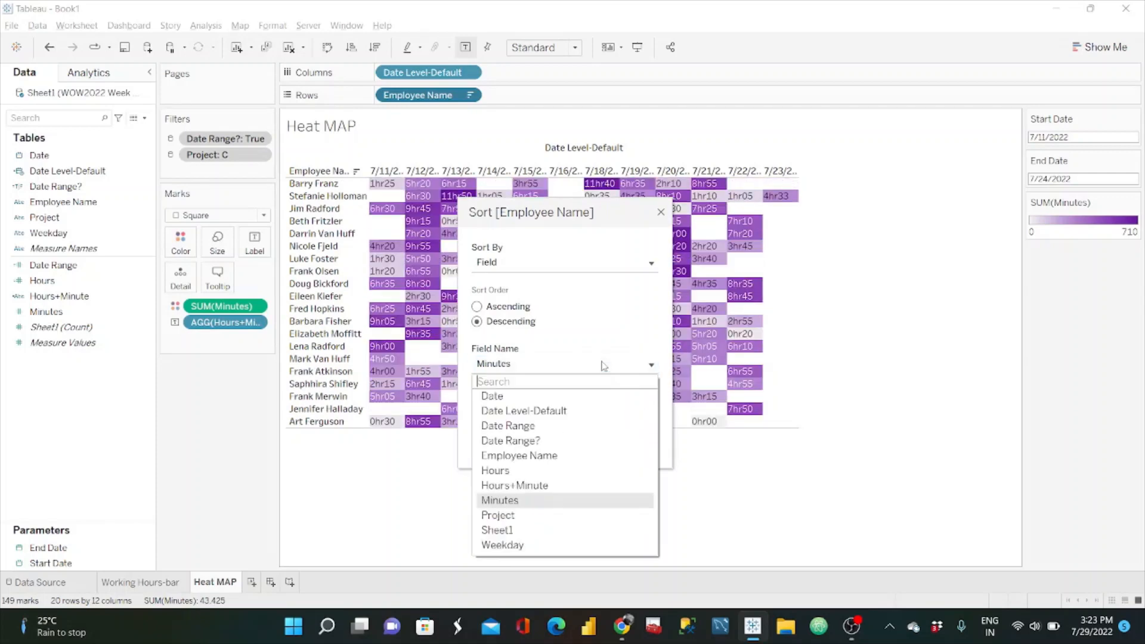
click(536, 487)
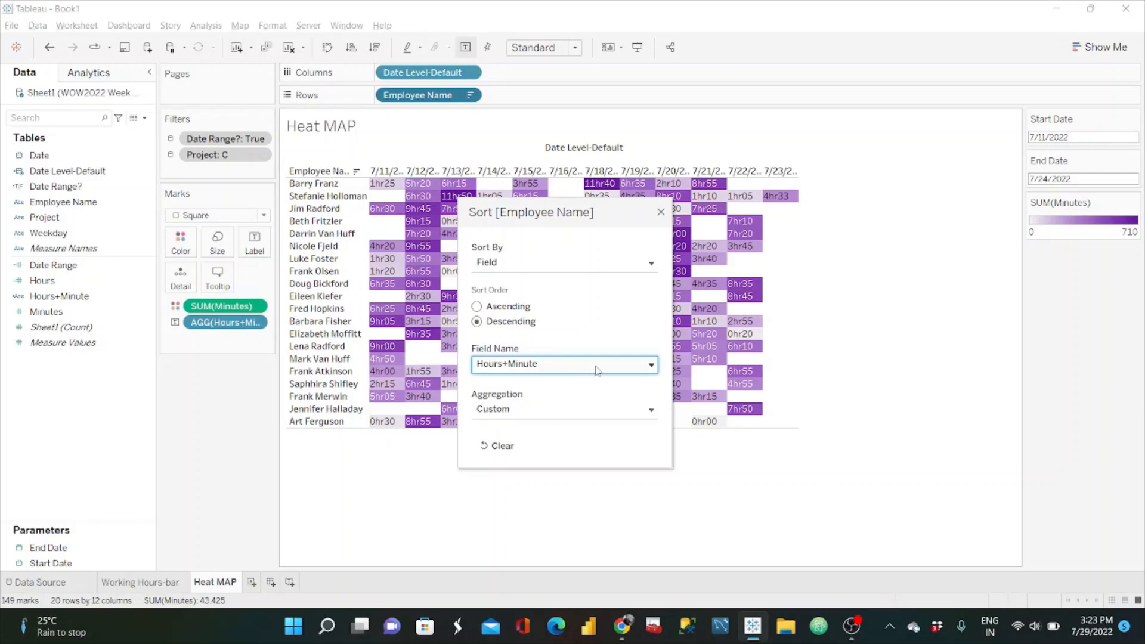
click(598, 370)
click(527, 474)
click(593, 374)
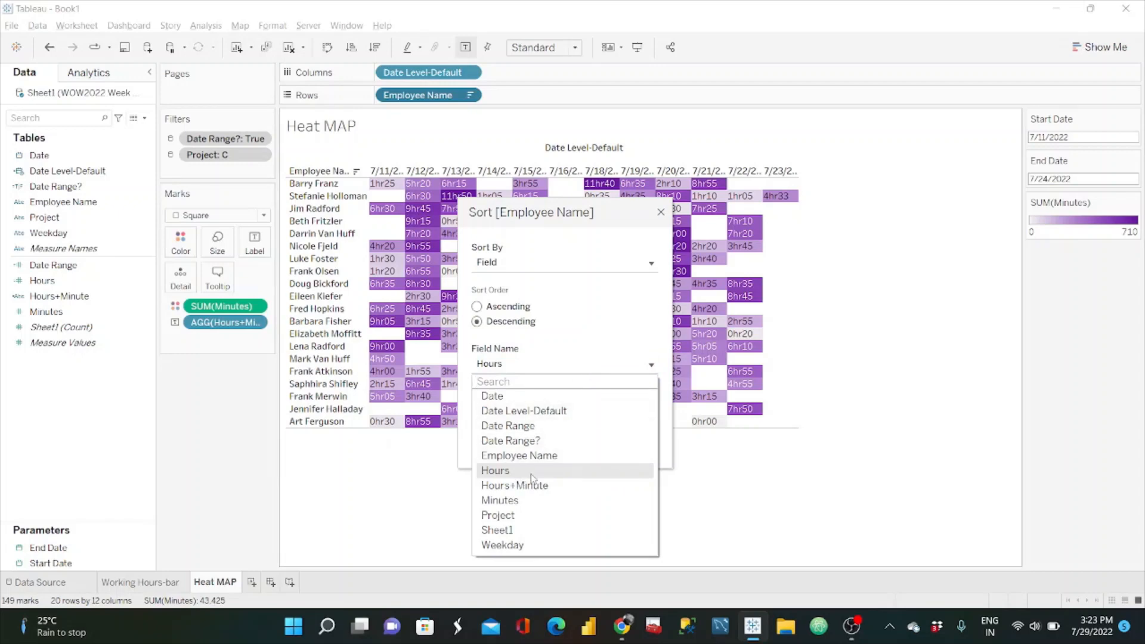
click(524, 501)
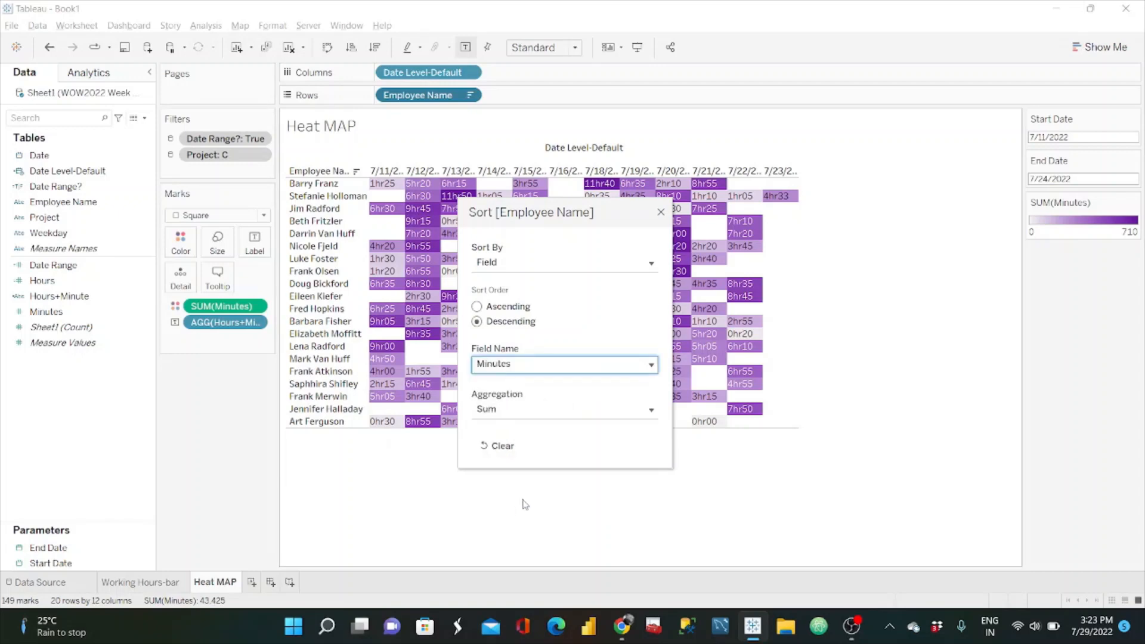
click(661, 213)
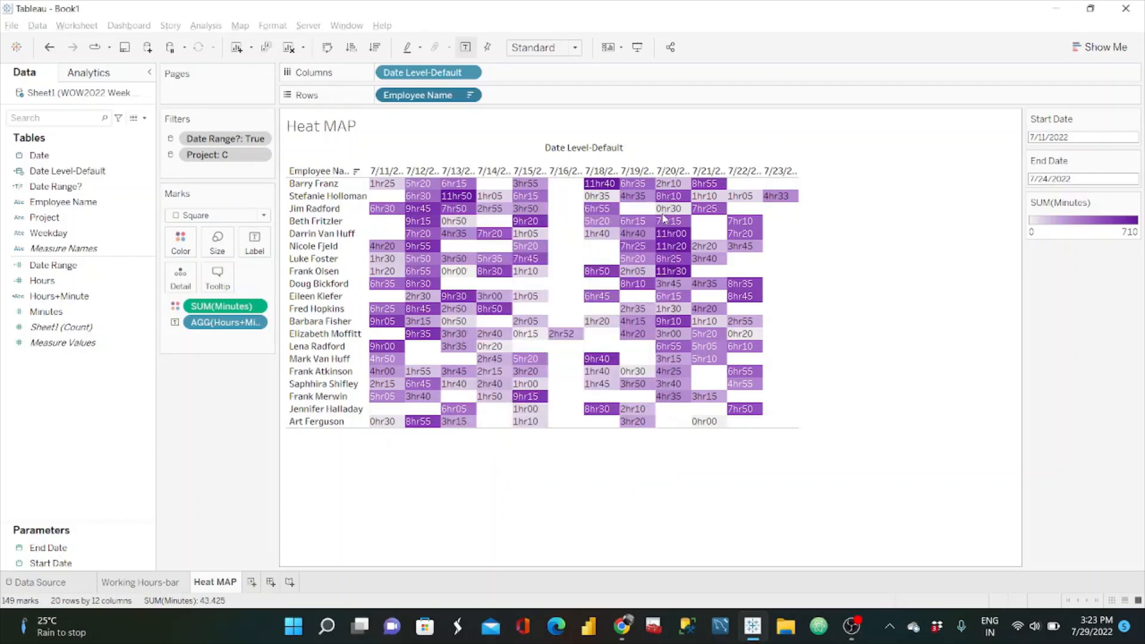
Step: Edit the Heat MAP sheet's Project filter so that only project A is selected
click(258, 155)
click(242, 172)
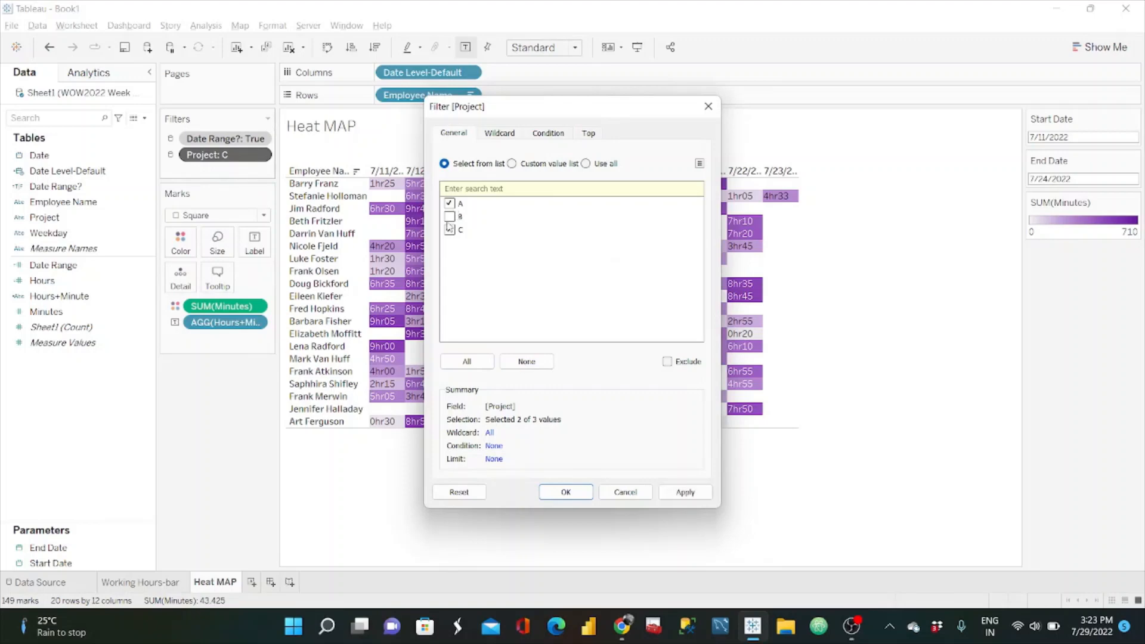
click(685, 493)
click(543, 495)
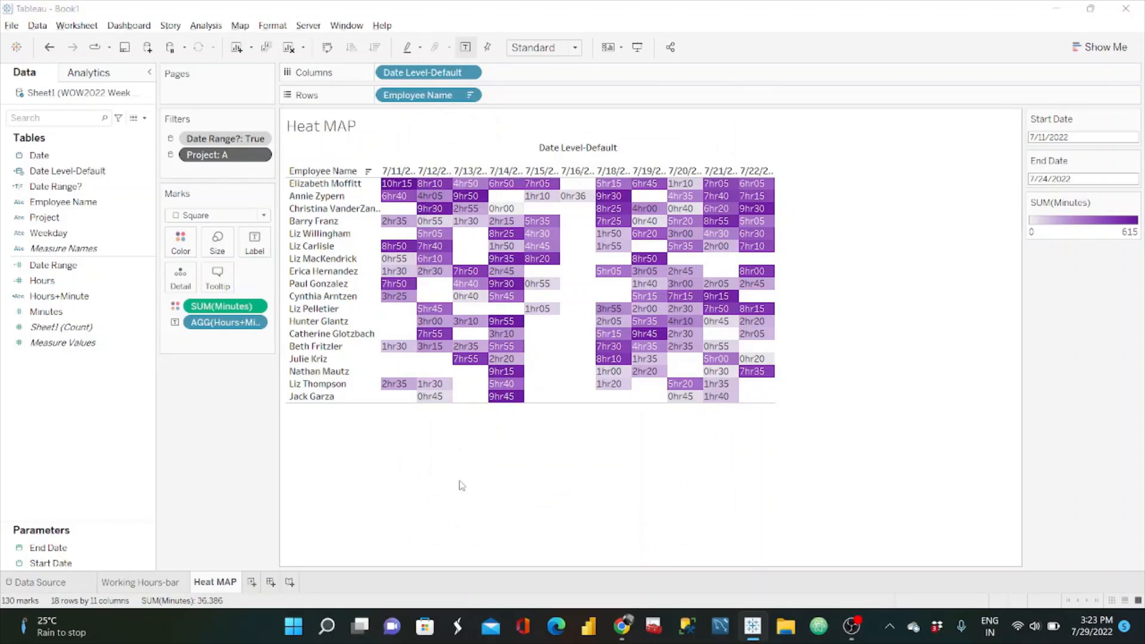
Step: Switch to the #WOW2022 W30 reference dashboard in the browser and compare its heat map with the sorted project A sheet
key(alt+Tab)
key(alt+Tab)
key(alt+Tab)
key(alt+Tab)
Step: Return to Tableau and set the Heat MAP sheet's fit to Entire View
key(alt+Tab)
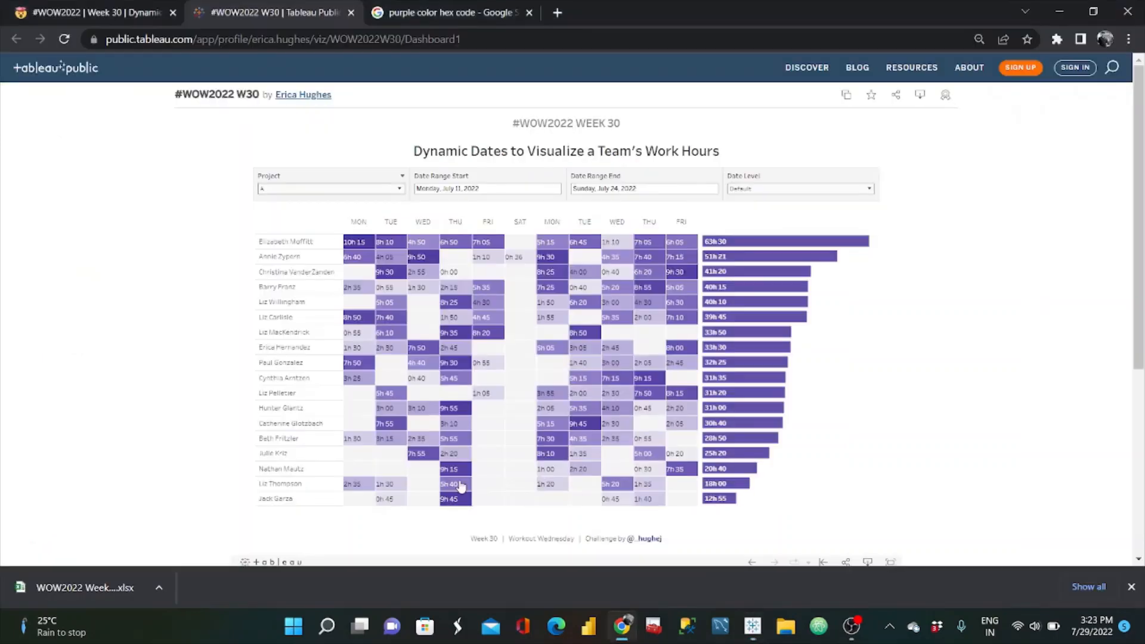
key(alt+Tab)
key(alt+Tab)
key(alt+Tab)
click(544, 48)
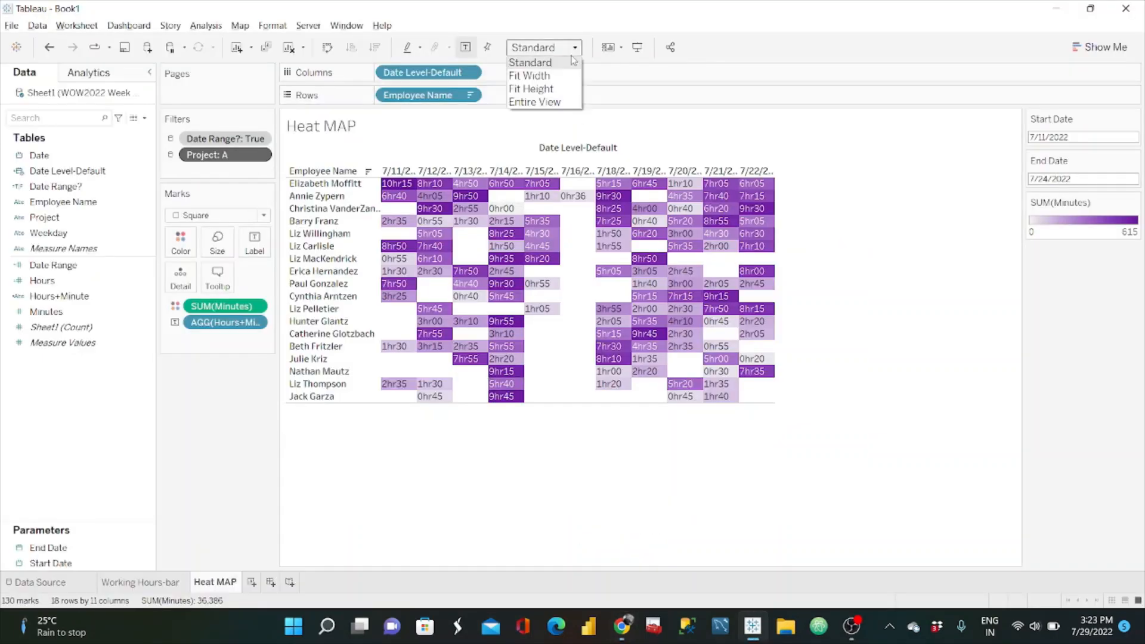
click(553, 102)
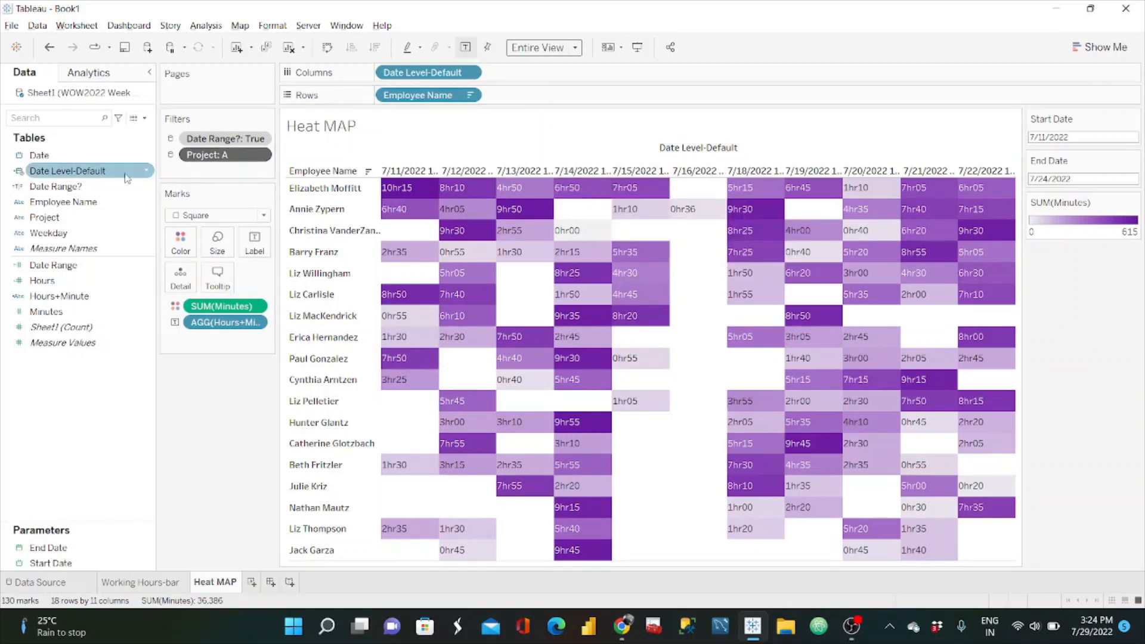
Step: Duplicate the Date Level-Default calculated field
right_click(142, 266)
click(92, 437)
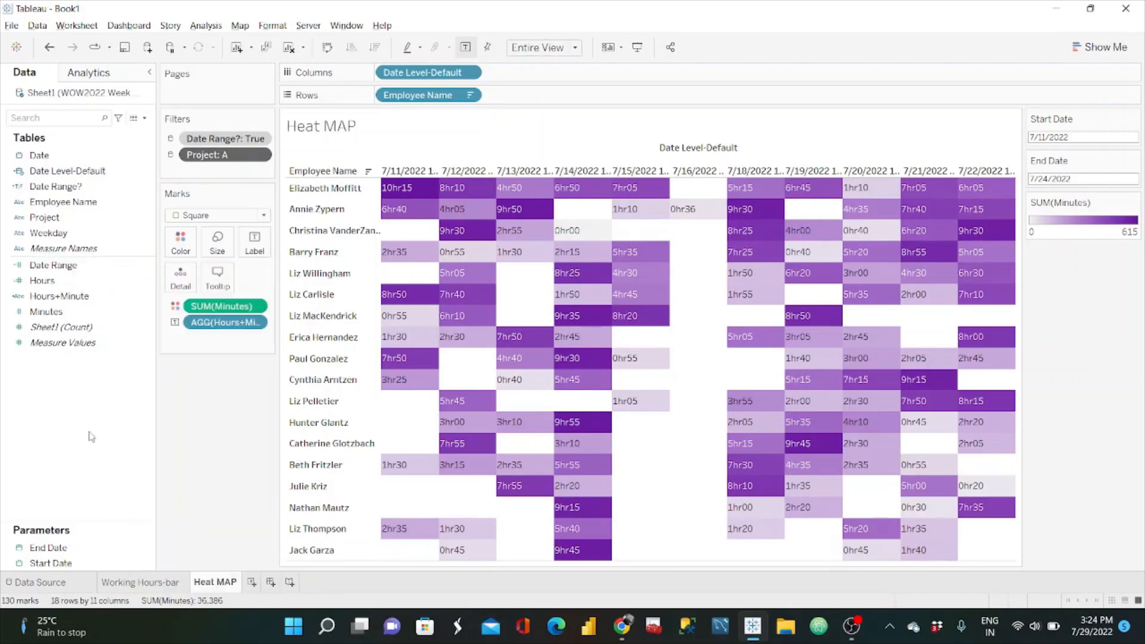
click(138, 173)
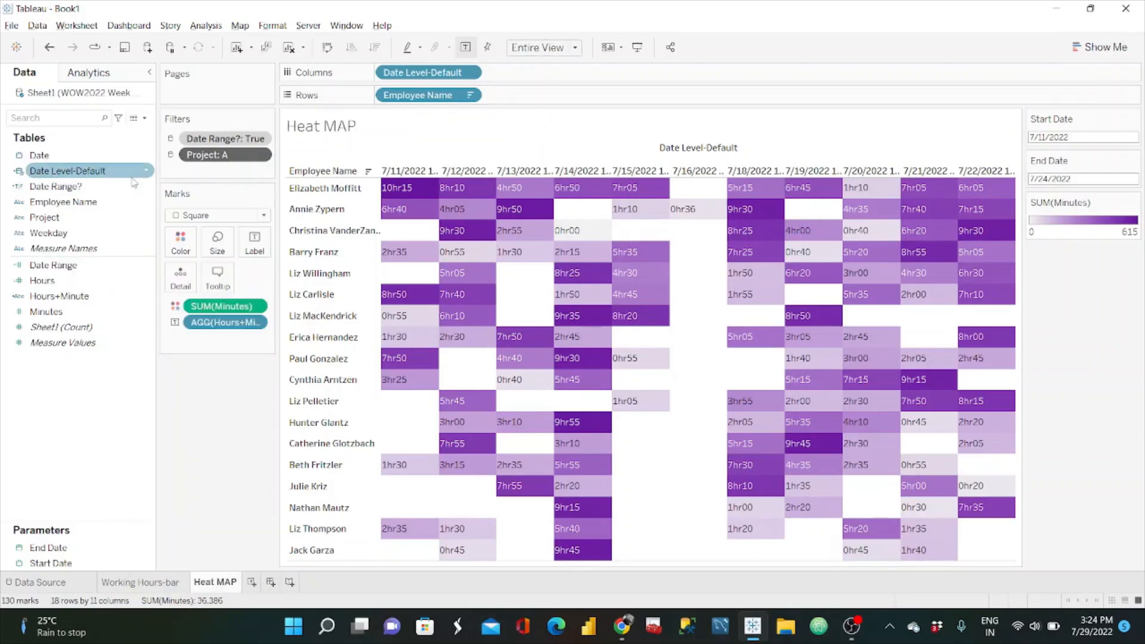
click(146, 173)
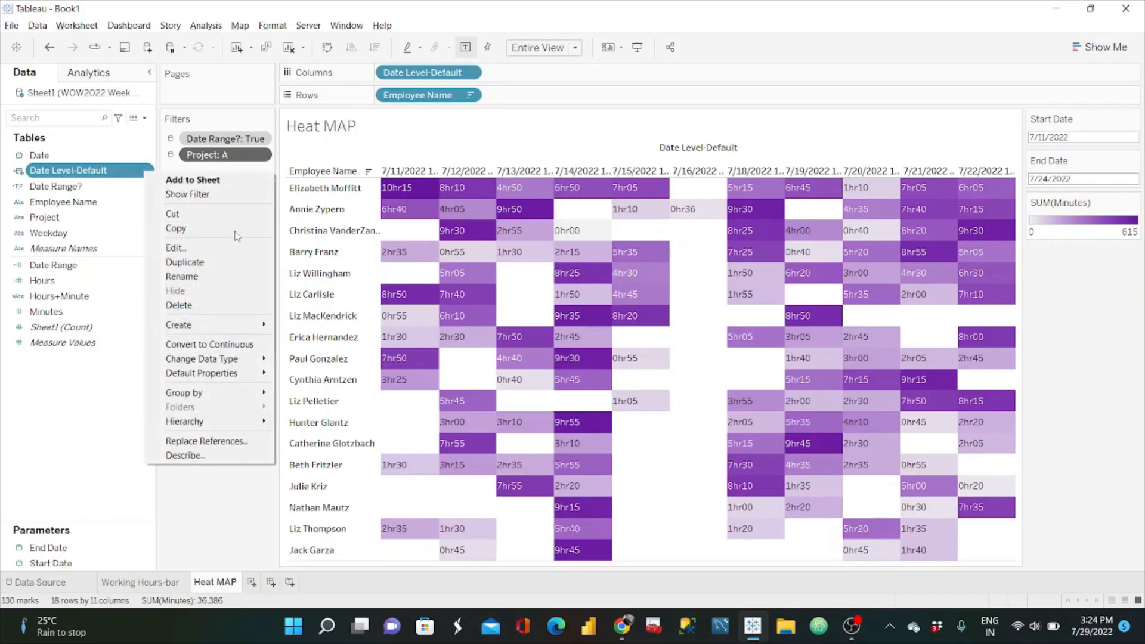
click(203, 263)
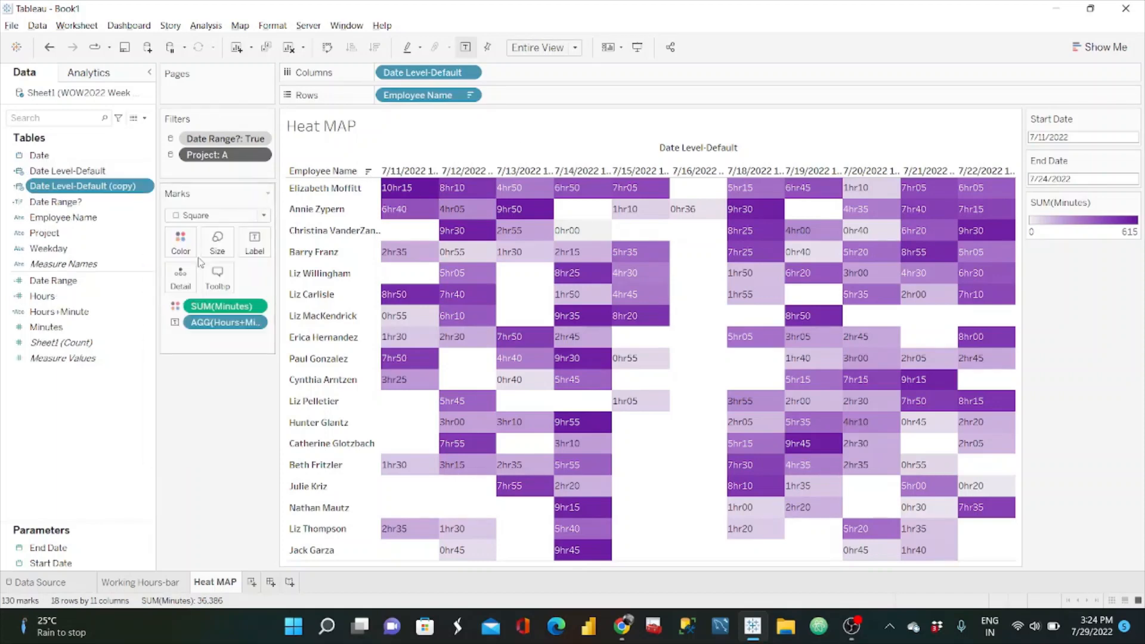
Step: Open the duplicated Date Level-Default calculation for editing and delete the DATETRUNC('day',[Date]) expression from its first THEN branch
click(146, 186)
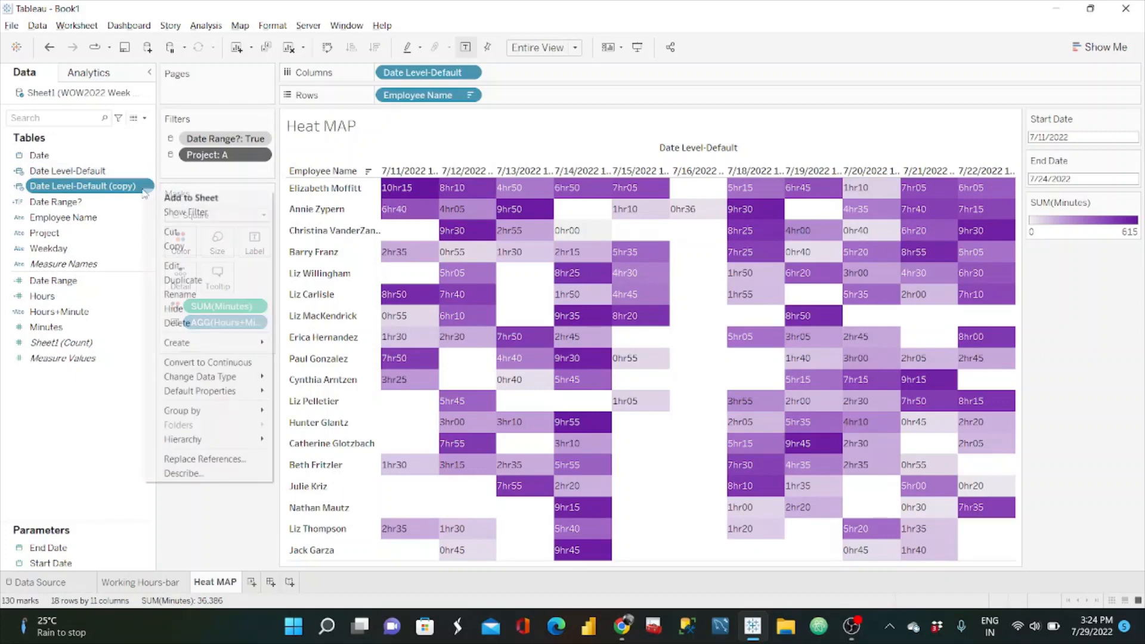
click(175, 266)
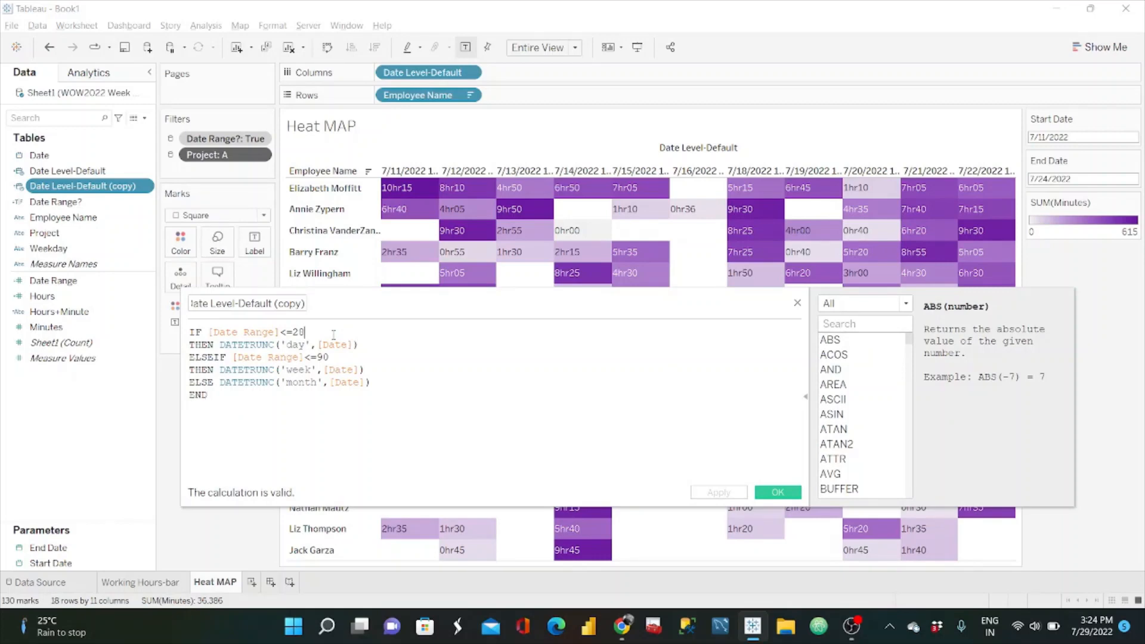
click(374, 344)
key(BackSpace)
key(BackSpace)
key(BackSpace)
key(BackSpace)
key(BackSpace)
key(BackSpace)
key(BackSpace)
key(BackSpace)
key(BackSpace)
key(BackSpace)
key(BackSpace)
key(BackSpace)
key(BackSpace)
key(BackSpace)
key(BackSpace)
key(BackSpace)
key(BackSpace)
key(BackSpace)
key(BackSpace)
key(BackSpace)
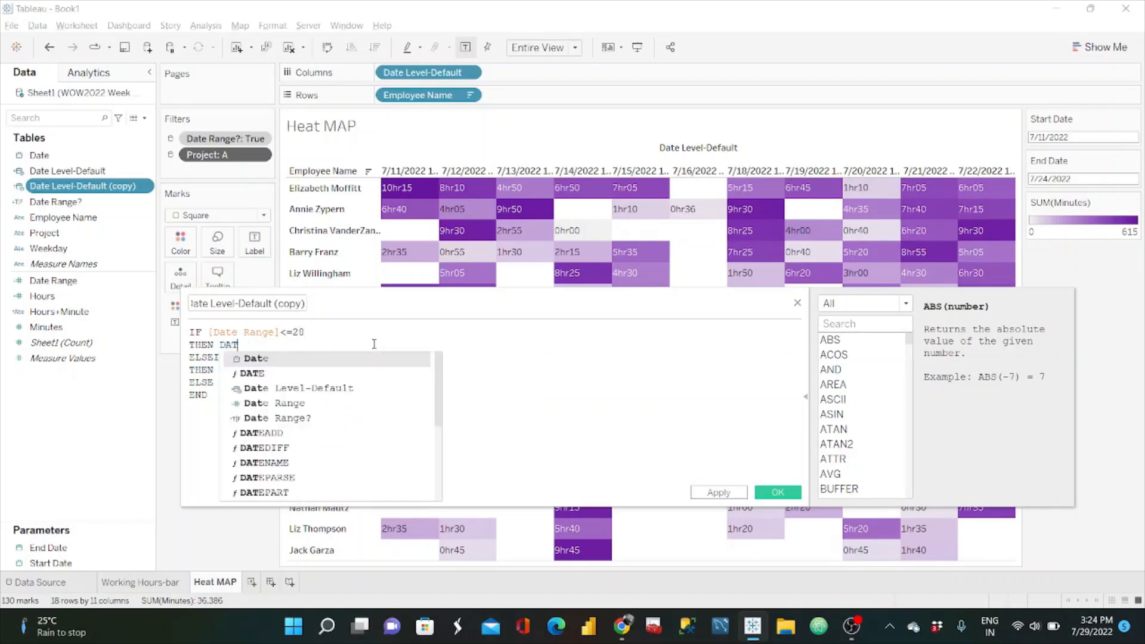
key(BackSpace)
key(BackSpace)
key(BackSpace)
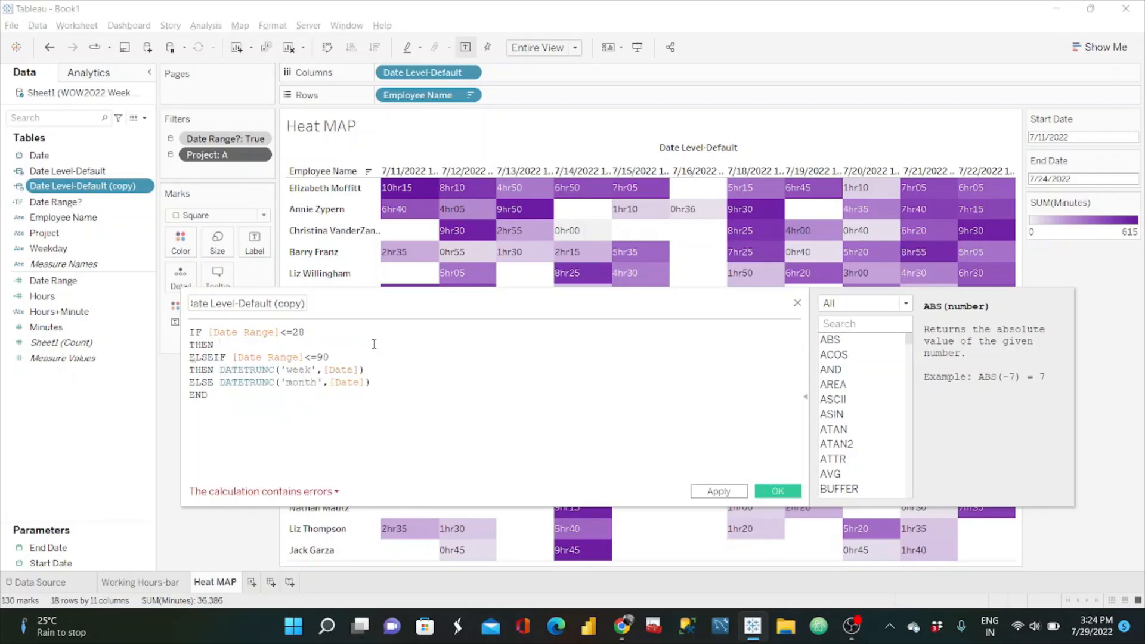
Step: Enter DATENAME('weekday',[Date]) as the result of the calculation's first THEN branch
text(DATE)
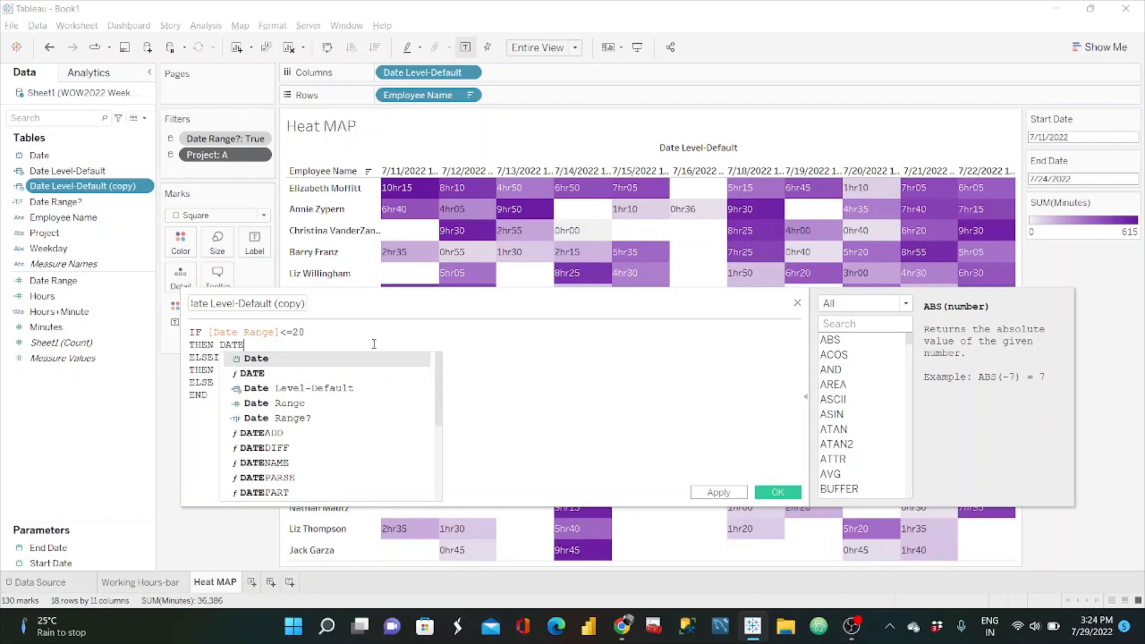
text(NAME(')
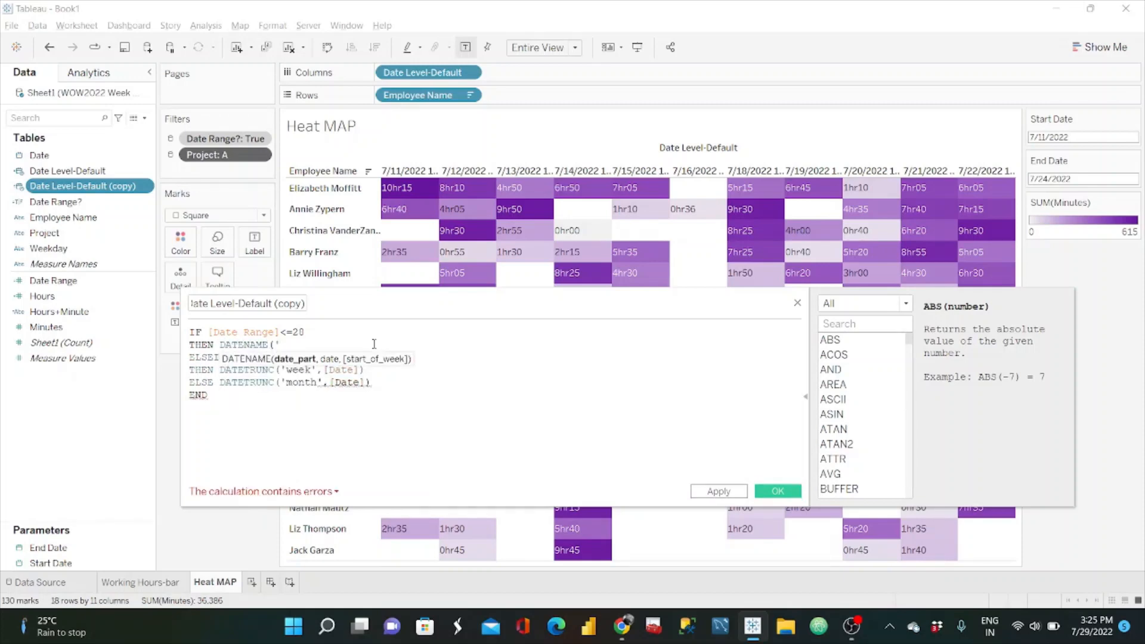
text(we)
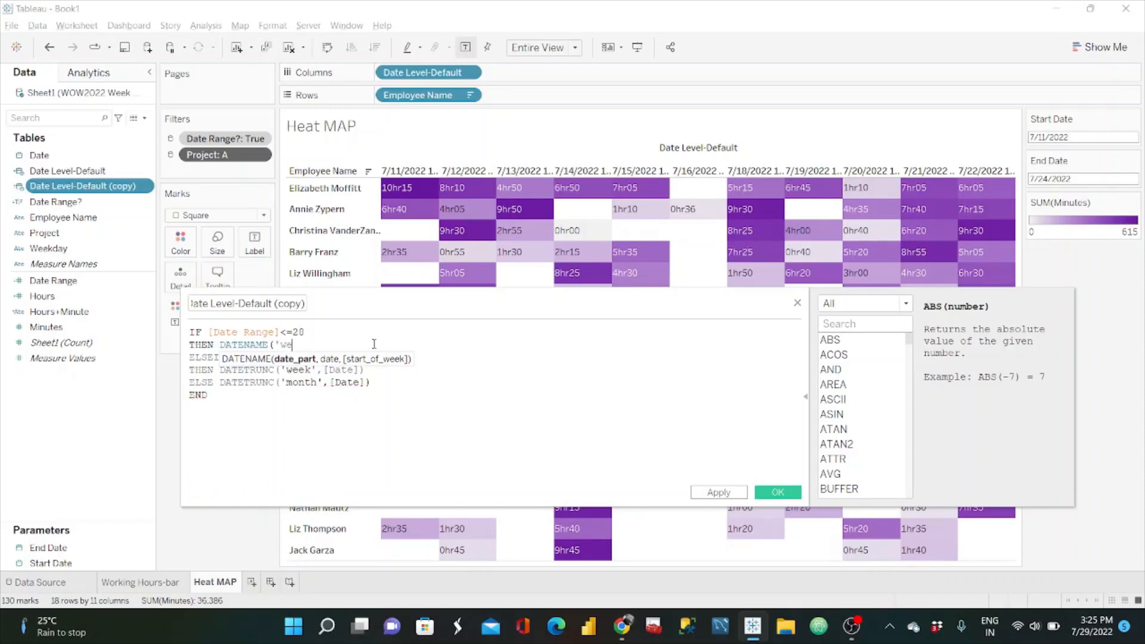
text(ekday')
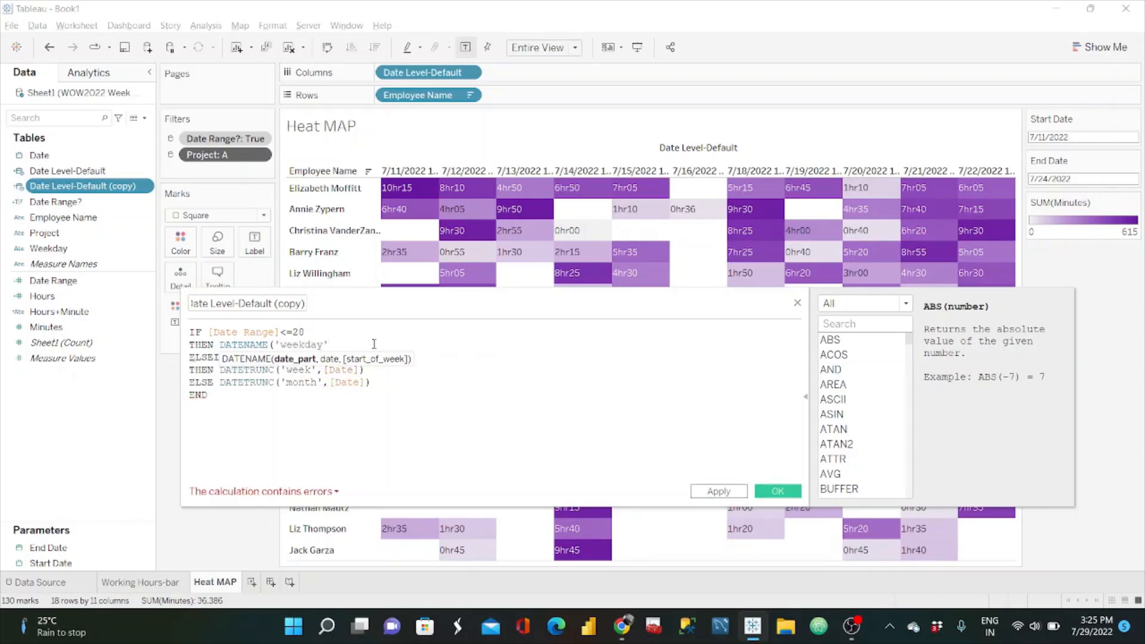
text(,date)
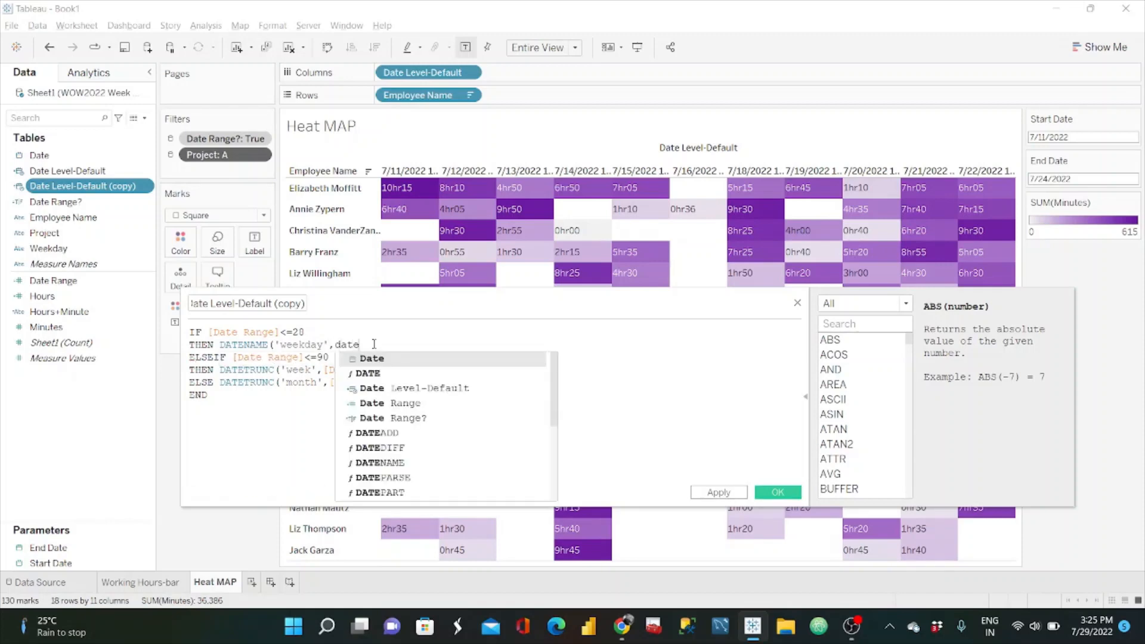
key(Return)
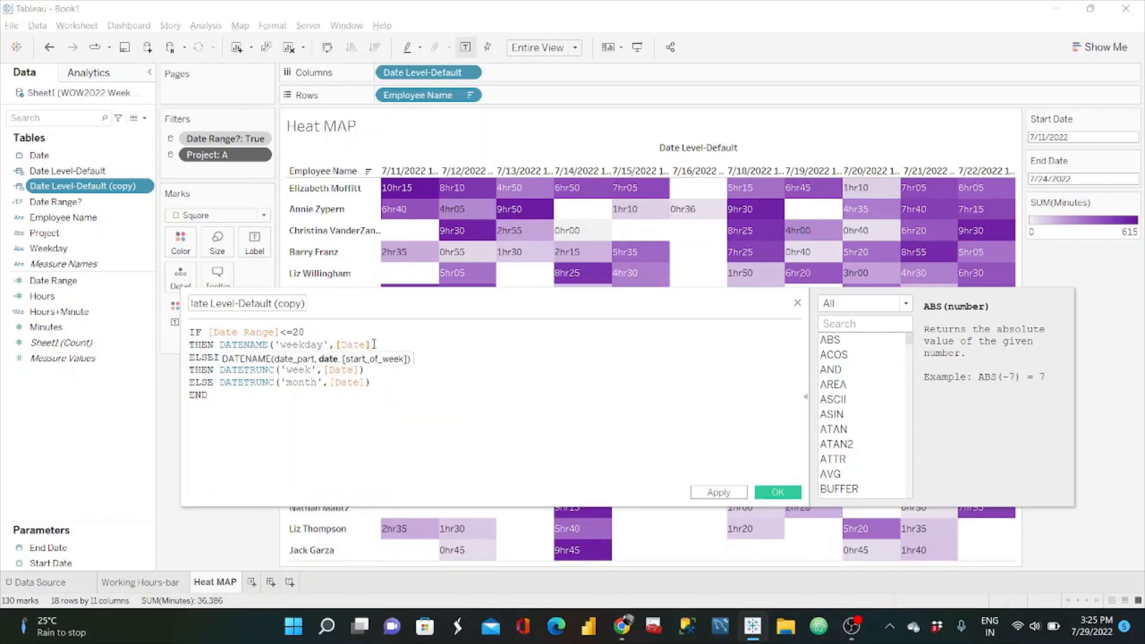
text())
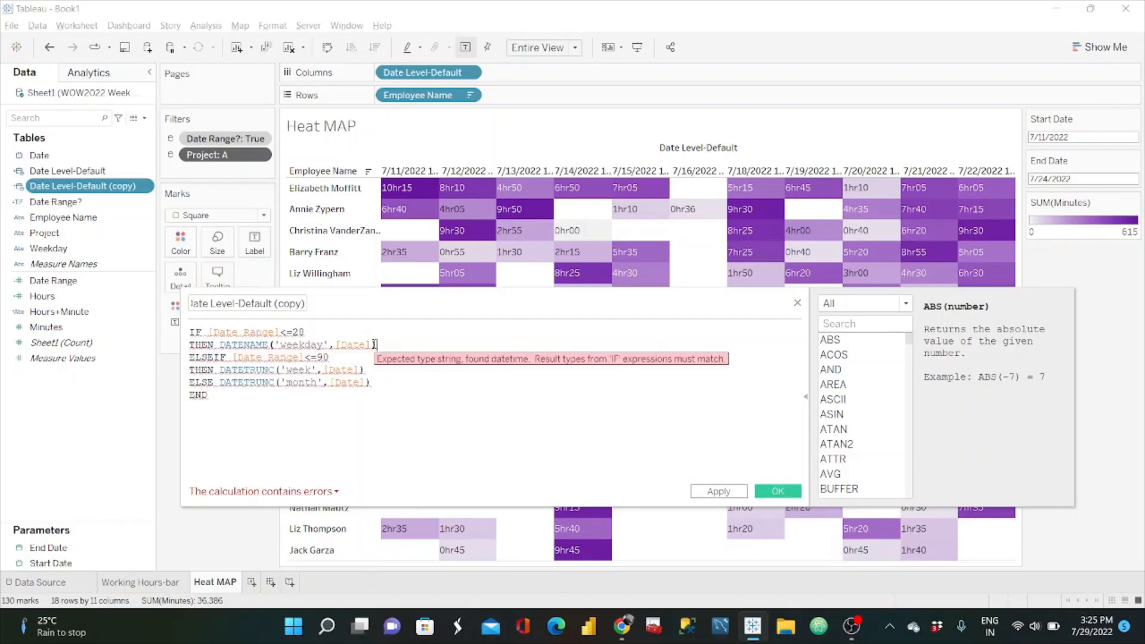
text(,)
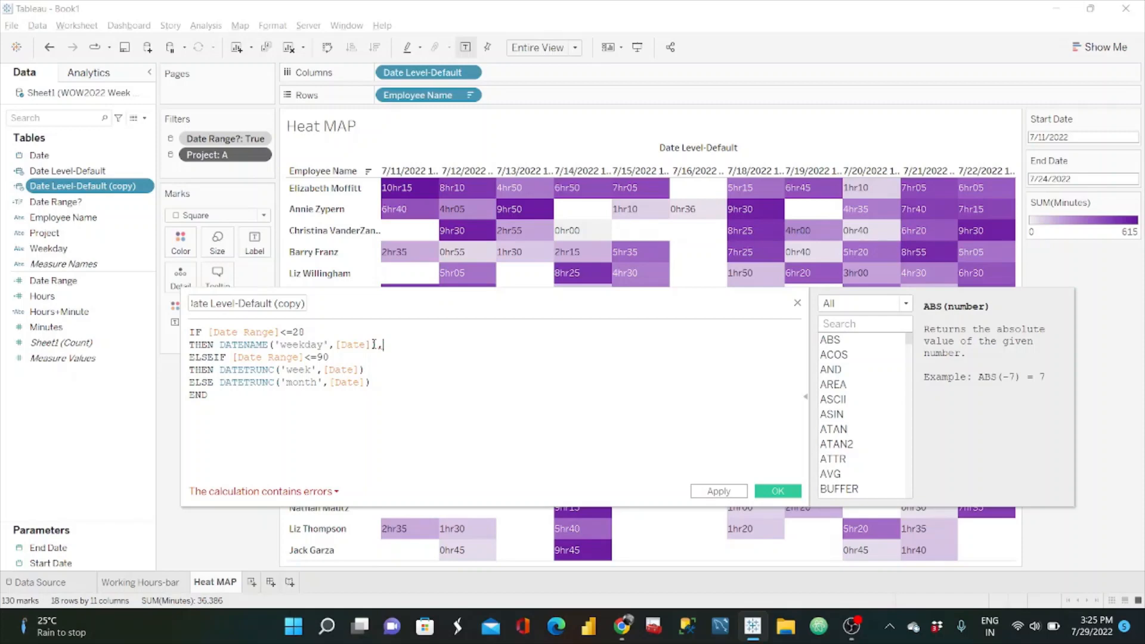
Step: Wrap the first THEN branch's DATENAME('weekday',[Date]) expression in a LEFT function that keeps 3 characters
text(3)
click(217, 344)
text(left)
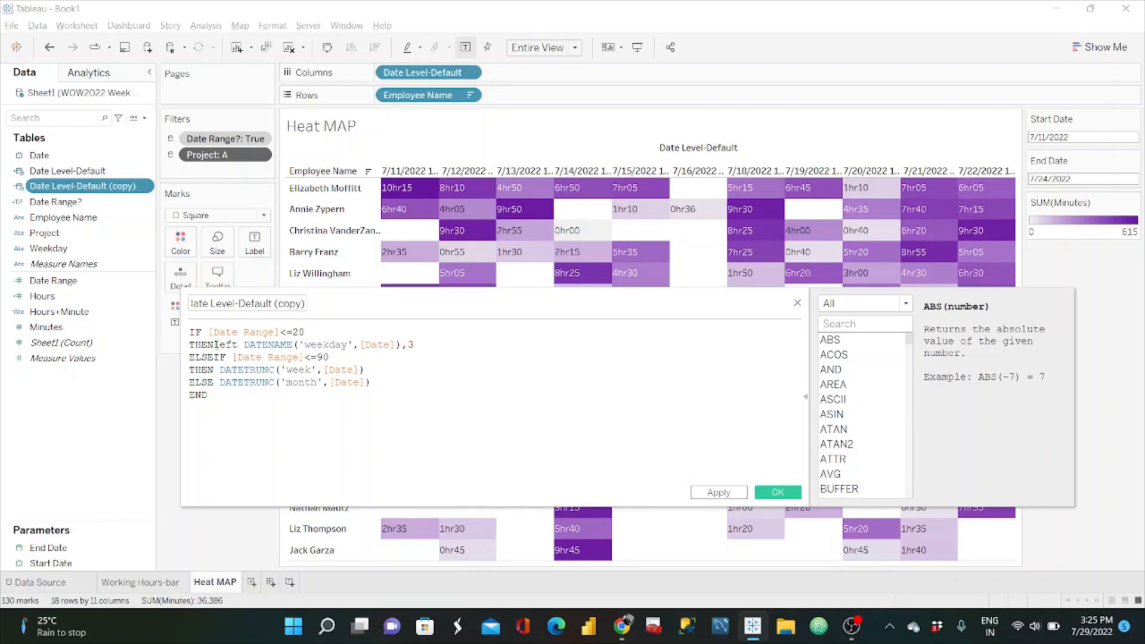
key(BackSpace)
key(BackSpace)
key(BackSpace)
key(BackSpace)
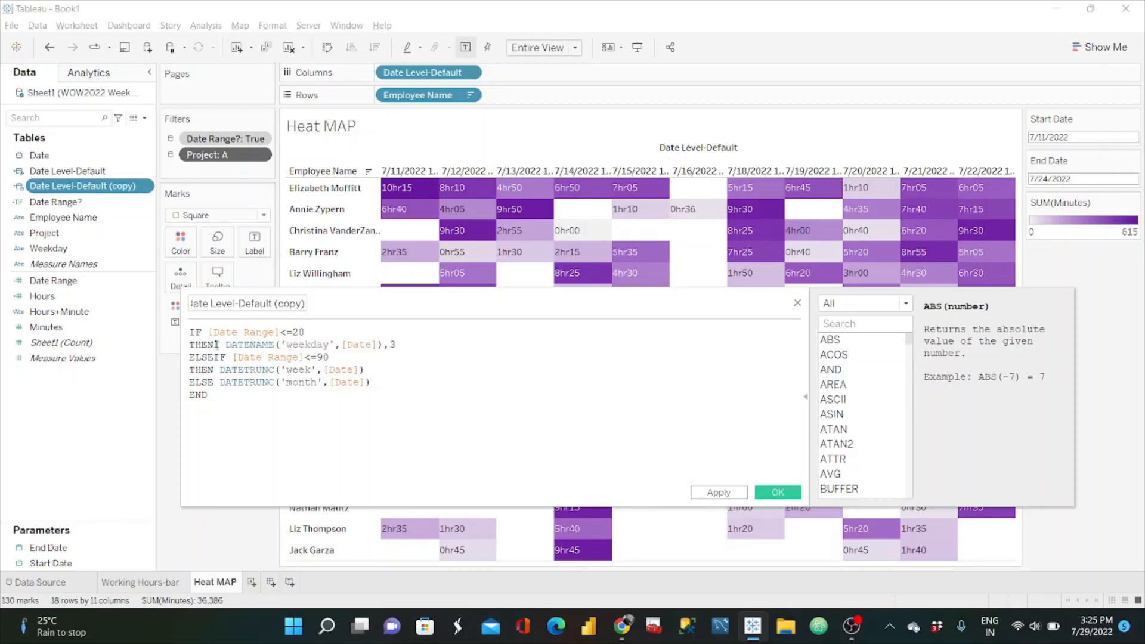
text(LEFT)
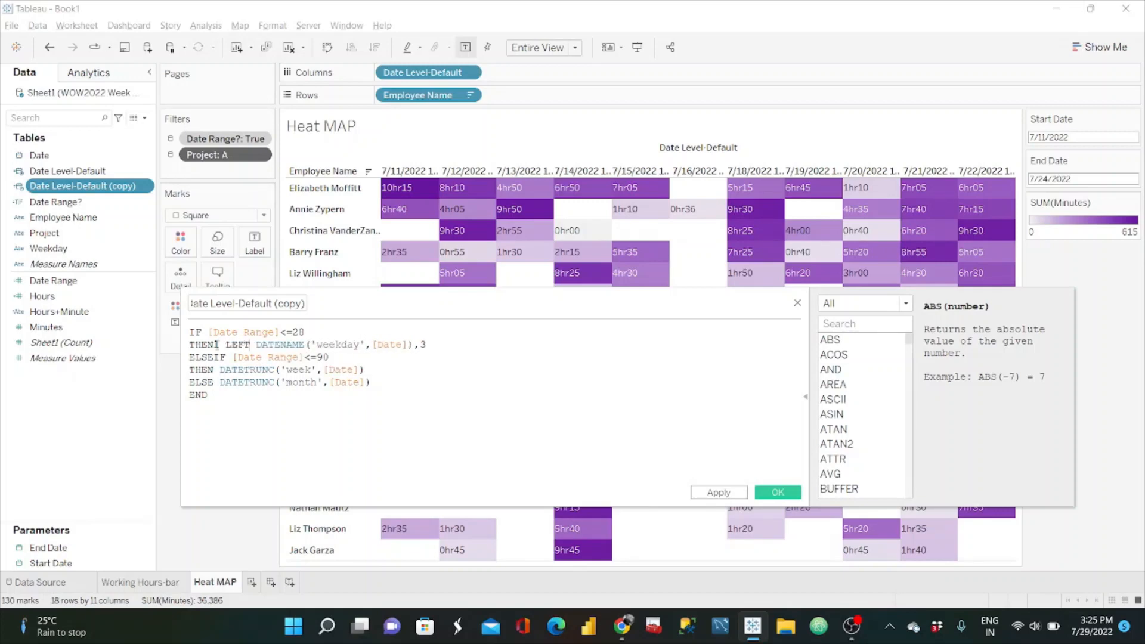
text(()
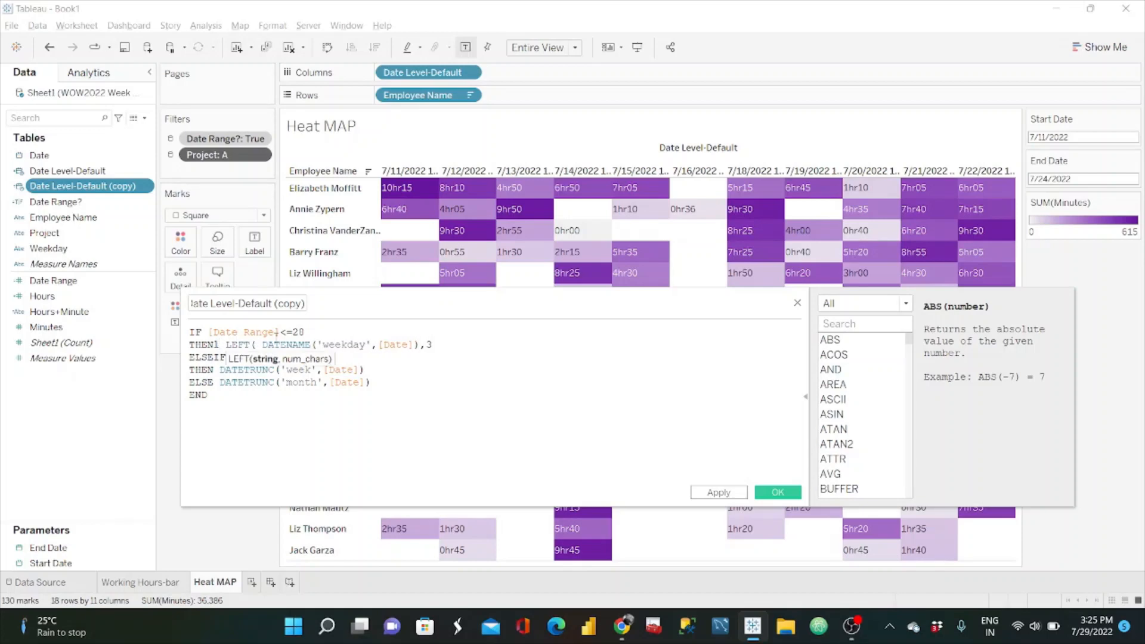
key(Delete)
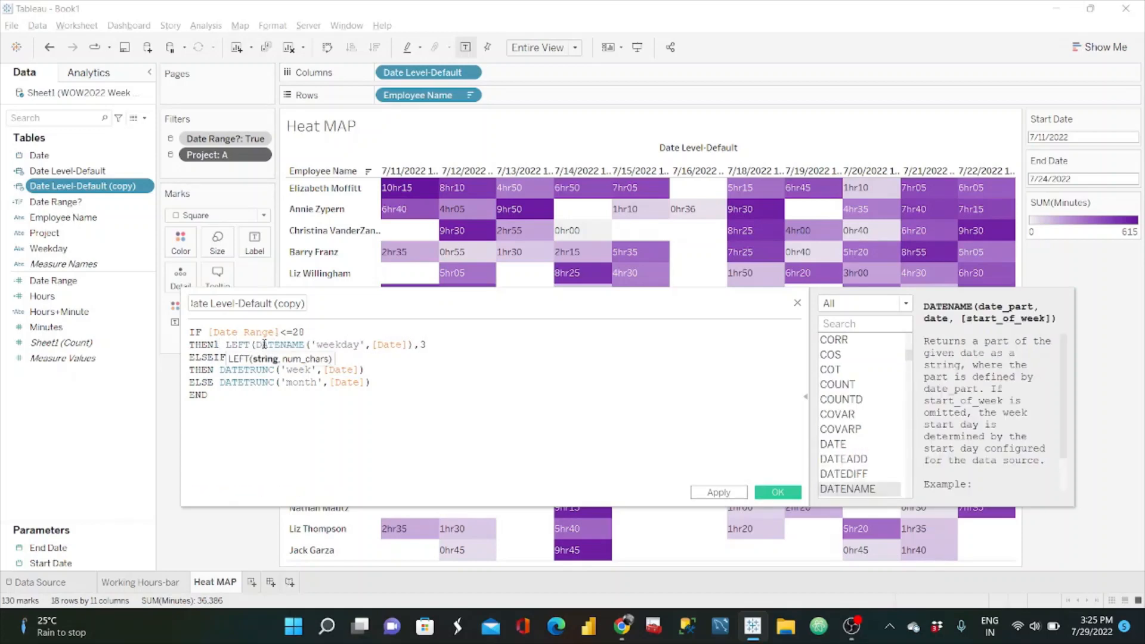
click(446, 345)
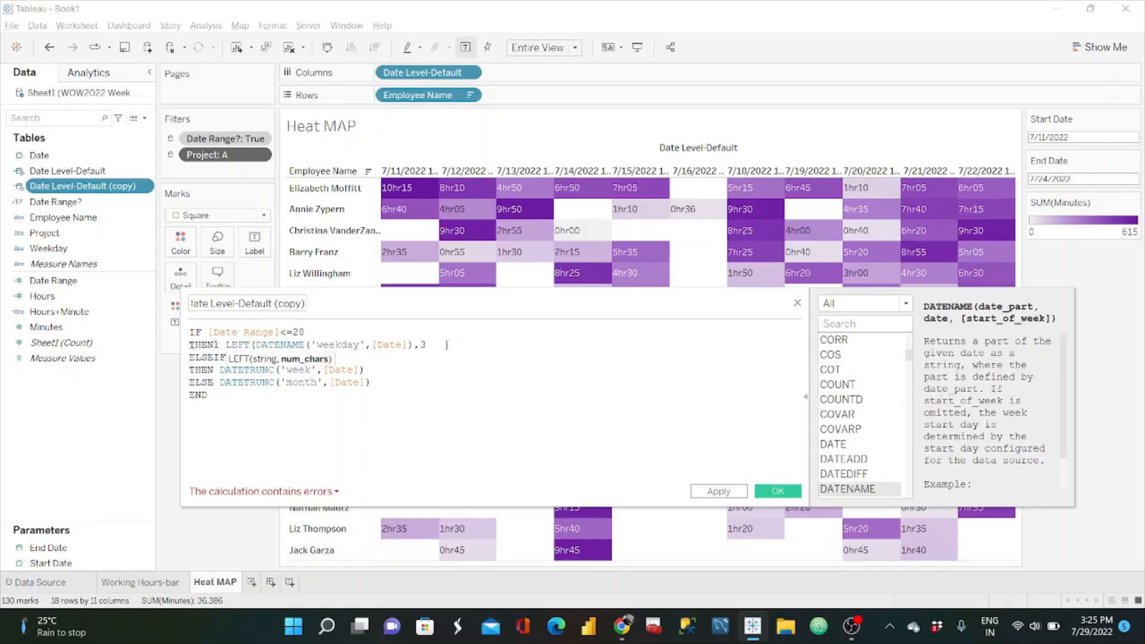
text())
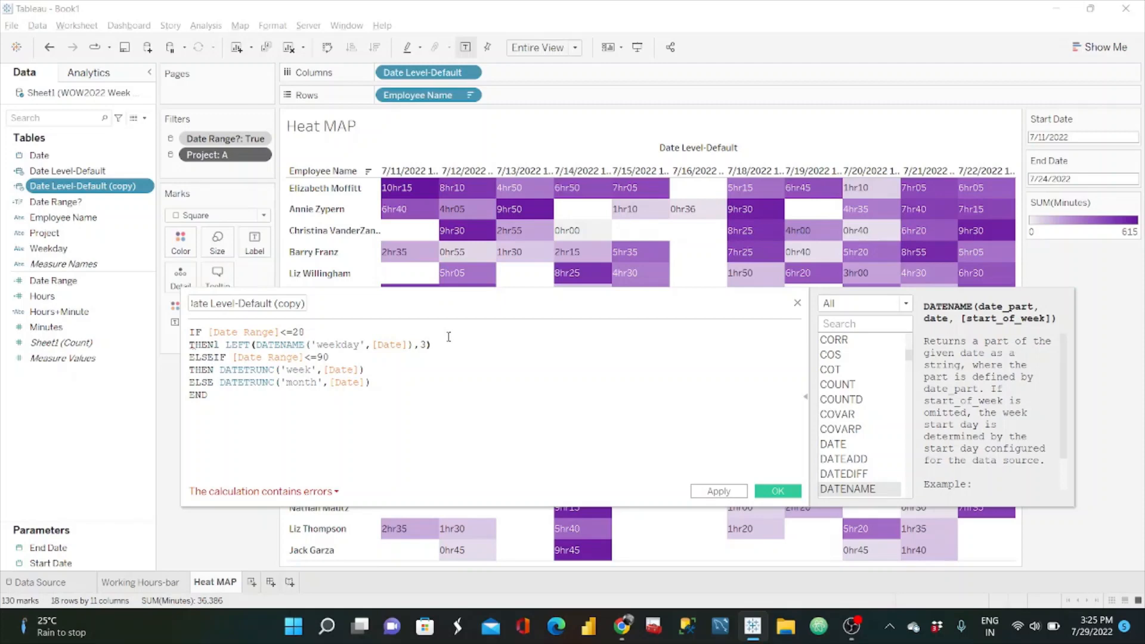
Step: Nest an UPPER function inside the LEFT function around the weekday DATENAME expression and close its parenthesis
click(258, 345)
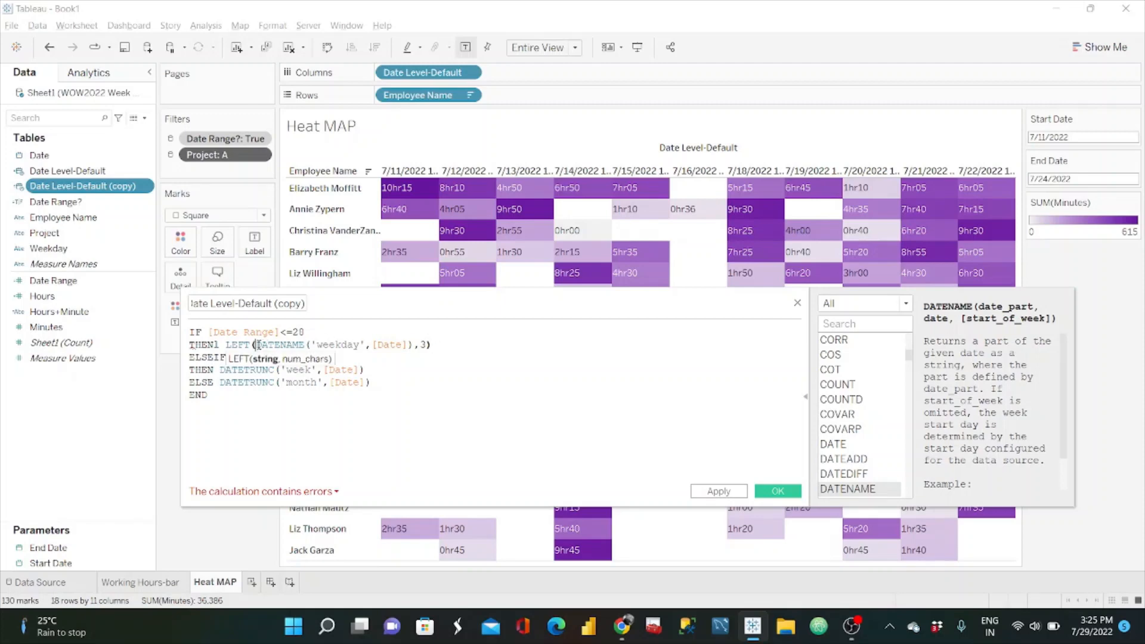
text(UPPER()
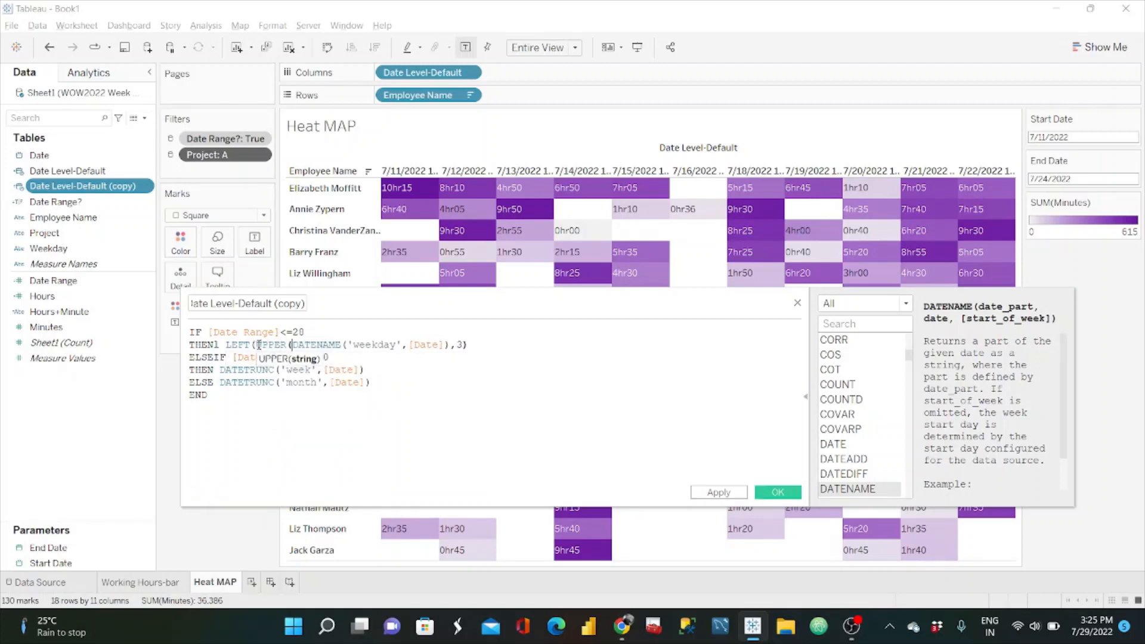
click(508, 348)
text())
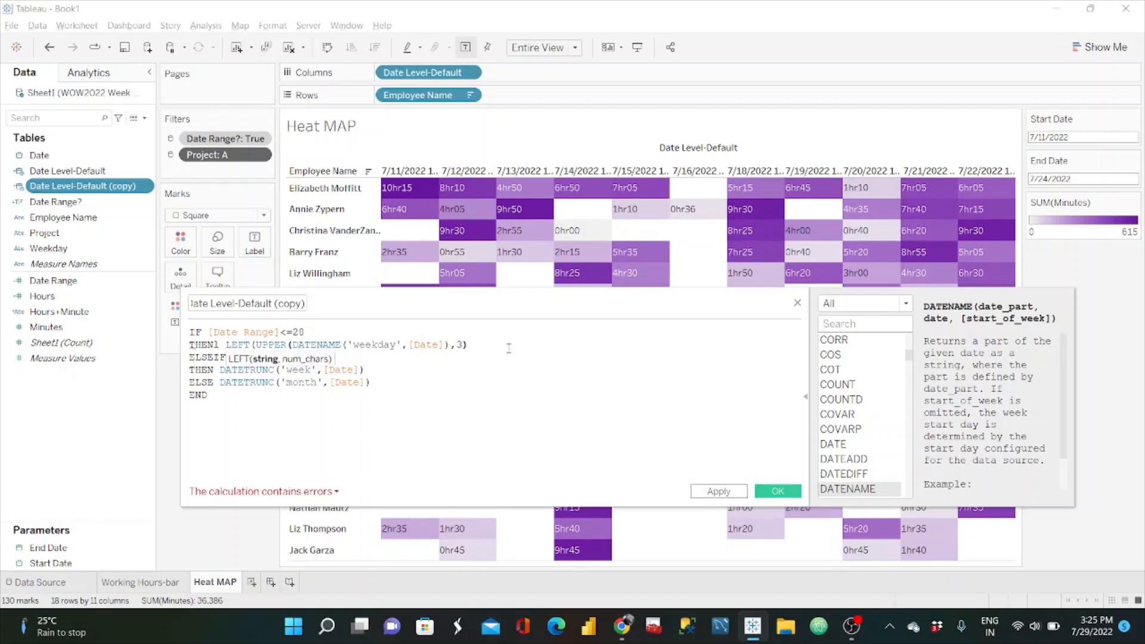
Step: Delete the DATETRUNC('week',[Date]) expression from the ELSEIF branch's result
click(384, 377)
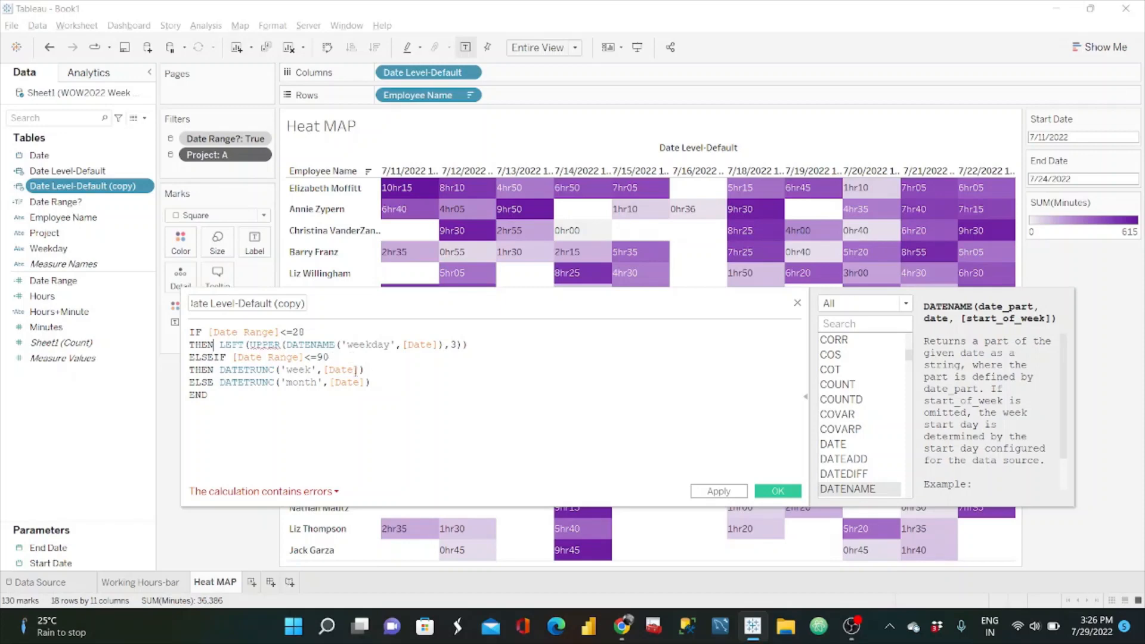
drag(378, 373, 219, 369)
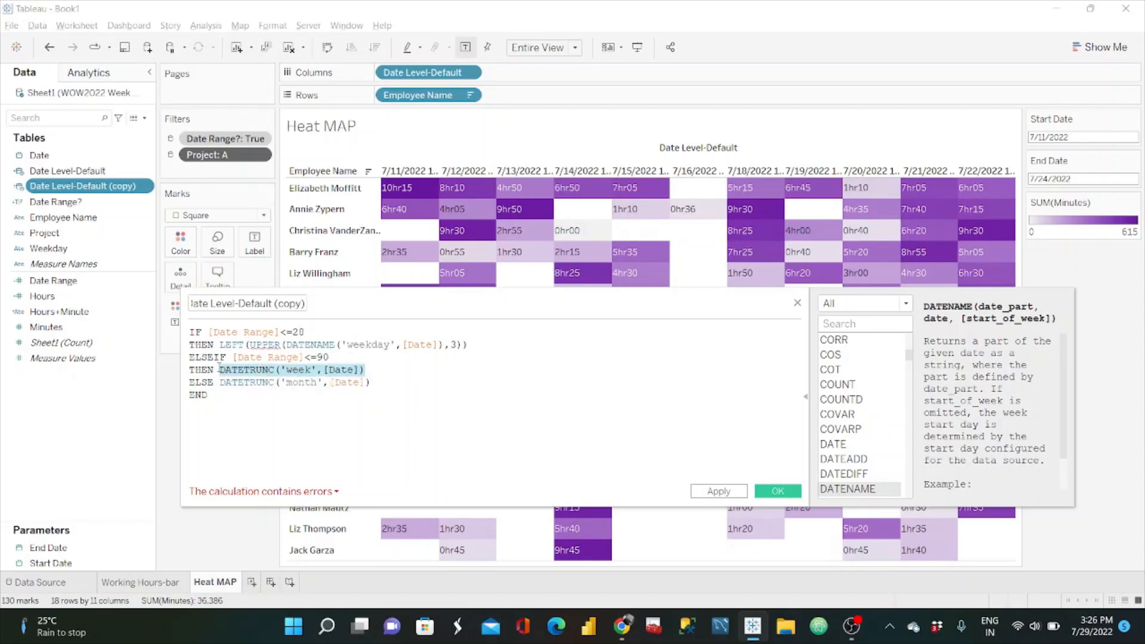
key(BackSpace)
Step: Switch to the reference dashboard in the browser and set its Date Level to Week to examine the column headers
key(alt+Tab)
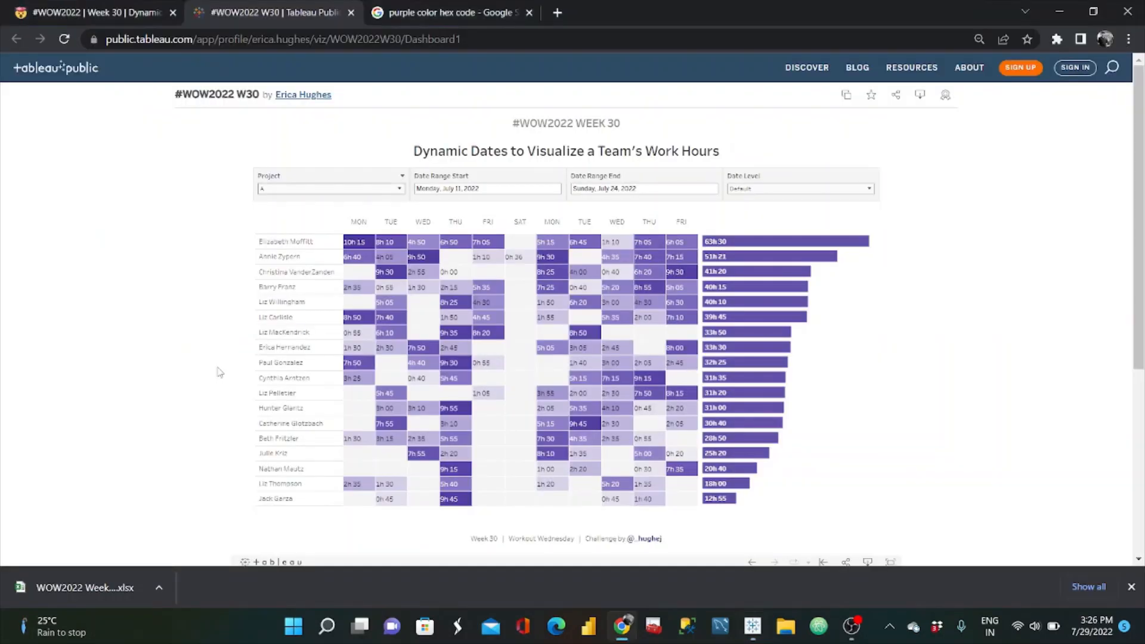
click(783, 189)
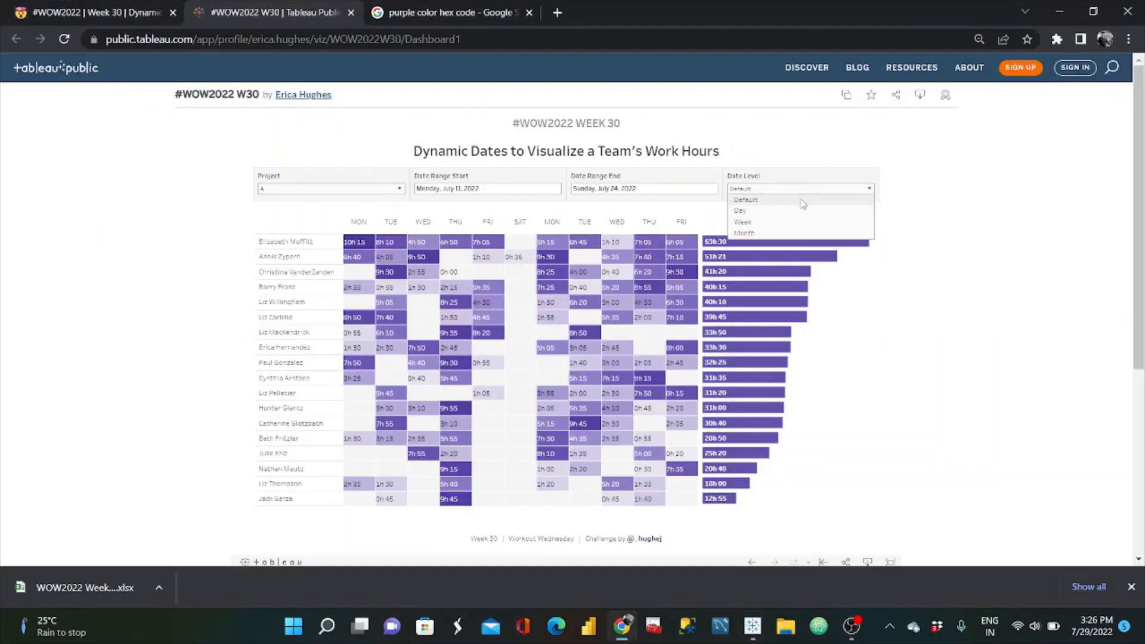
click(743, 222)
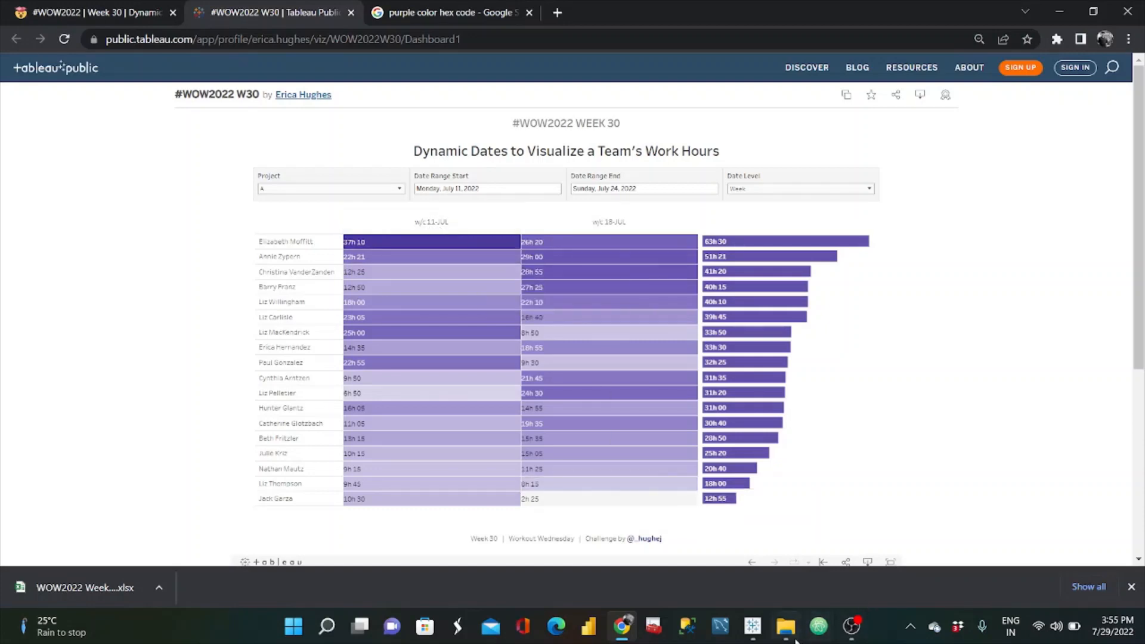
mouse_move(783, 637)
Step: Return to Tableau and extend the ELSEIF branch's result with +'-' + and a copy of LEFT(UPPER(DATENAME('day',[Date]),3))
click(753, 626)
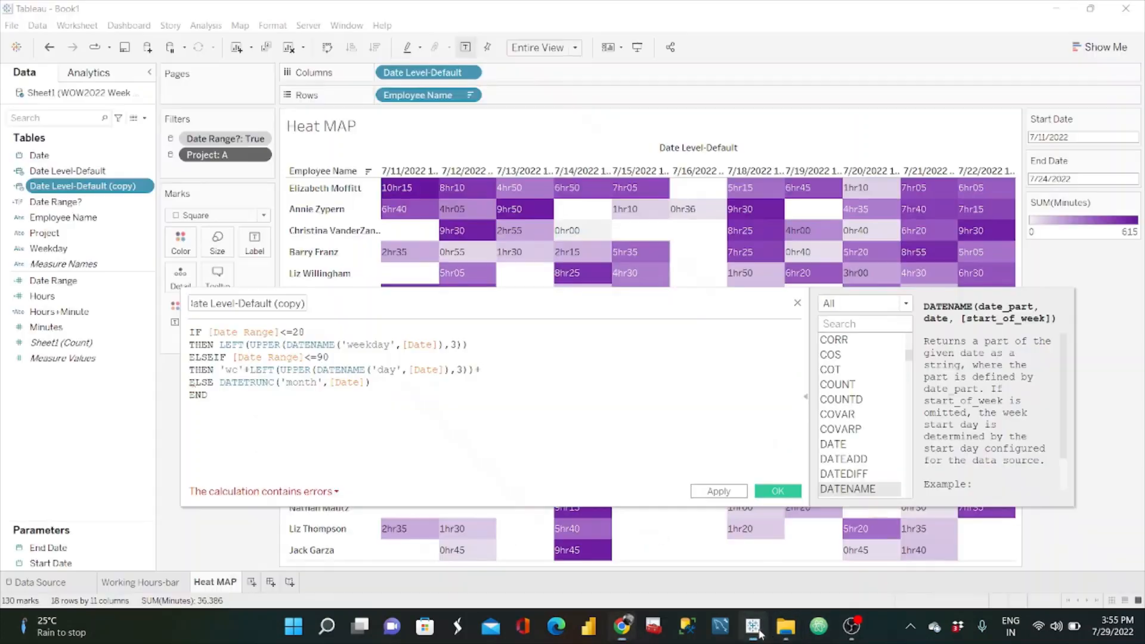
click(484, 374)
text('-')
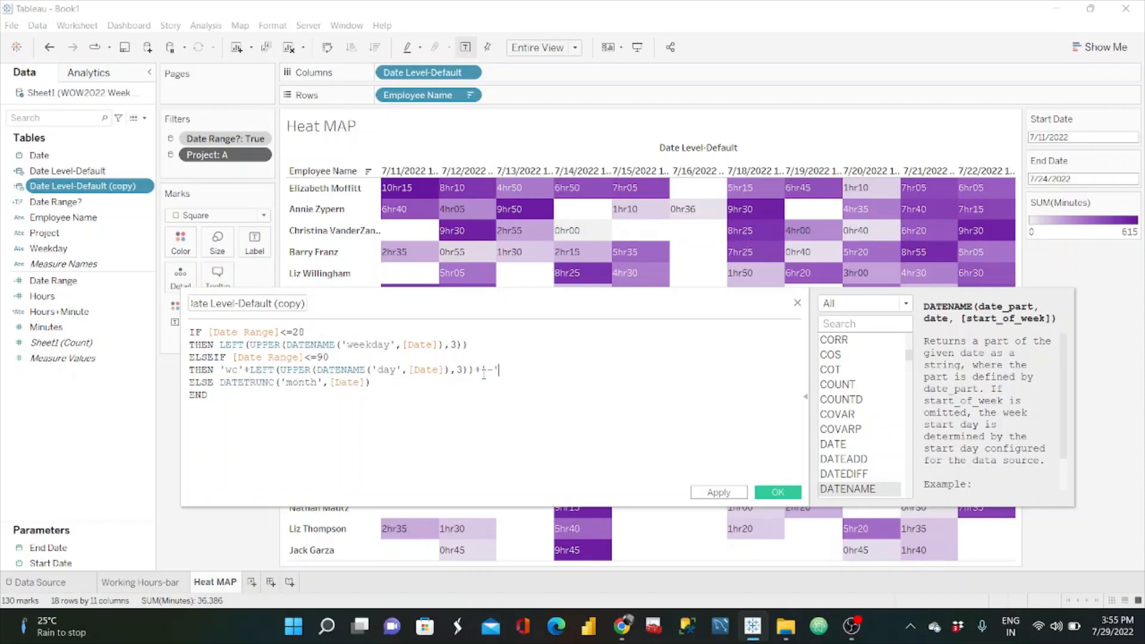
text( +)
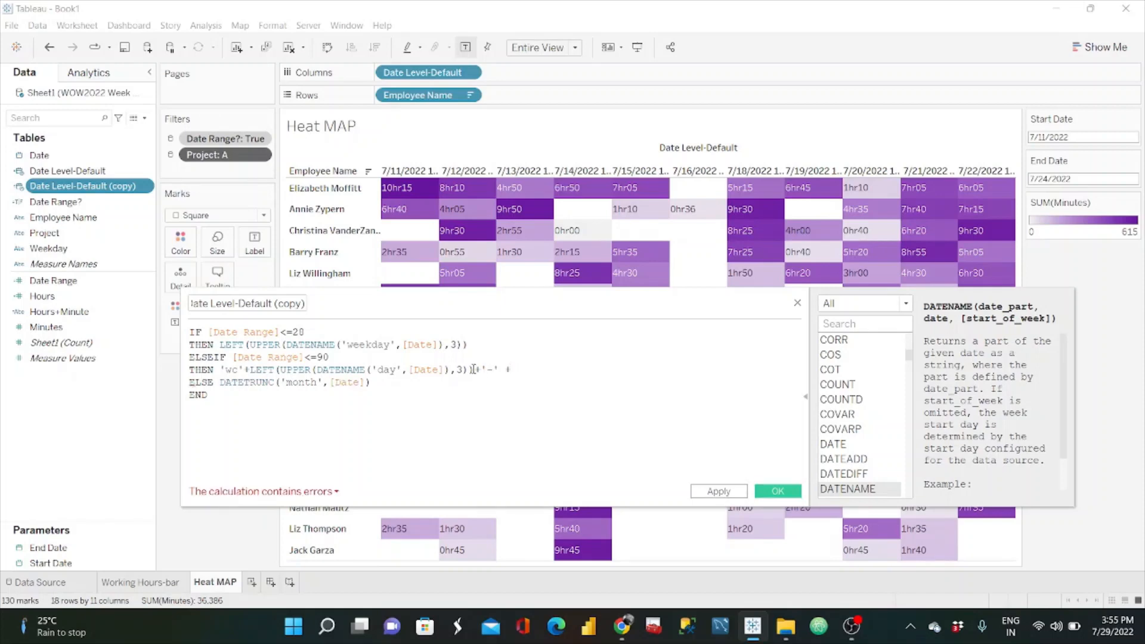
drag(473, 370, 250, 371)
key(ctrl+c)
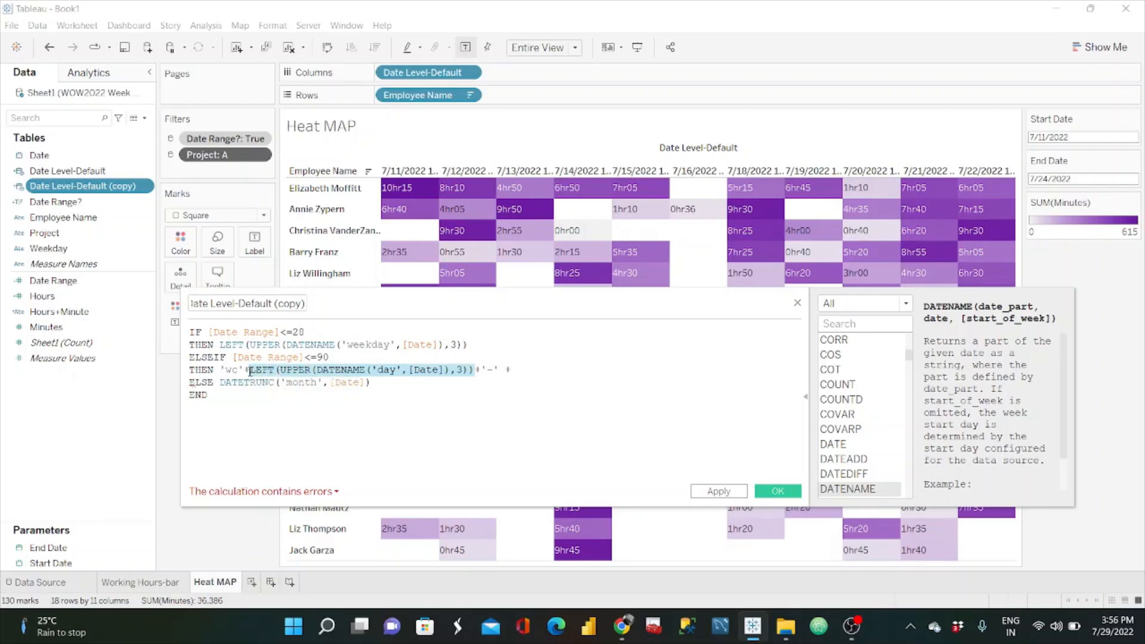
click(539, 377)
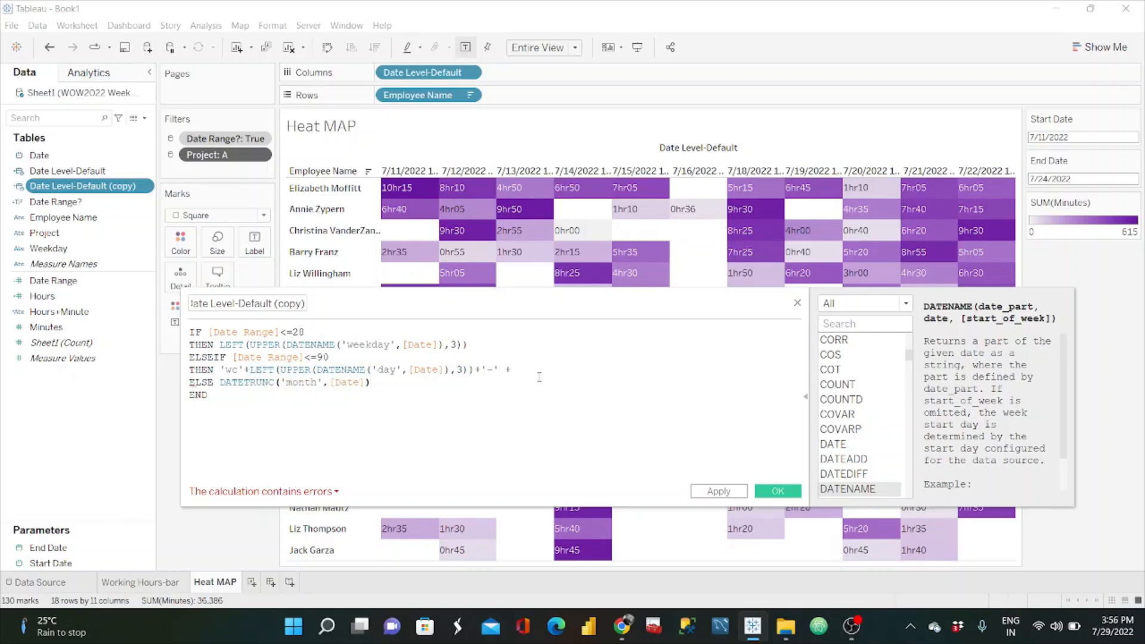
key(ctrl+v)
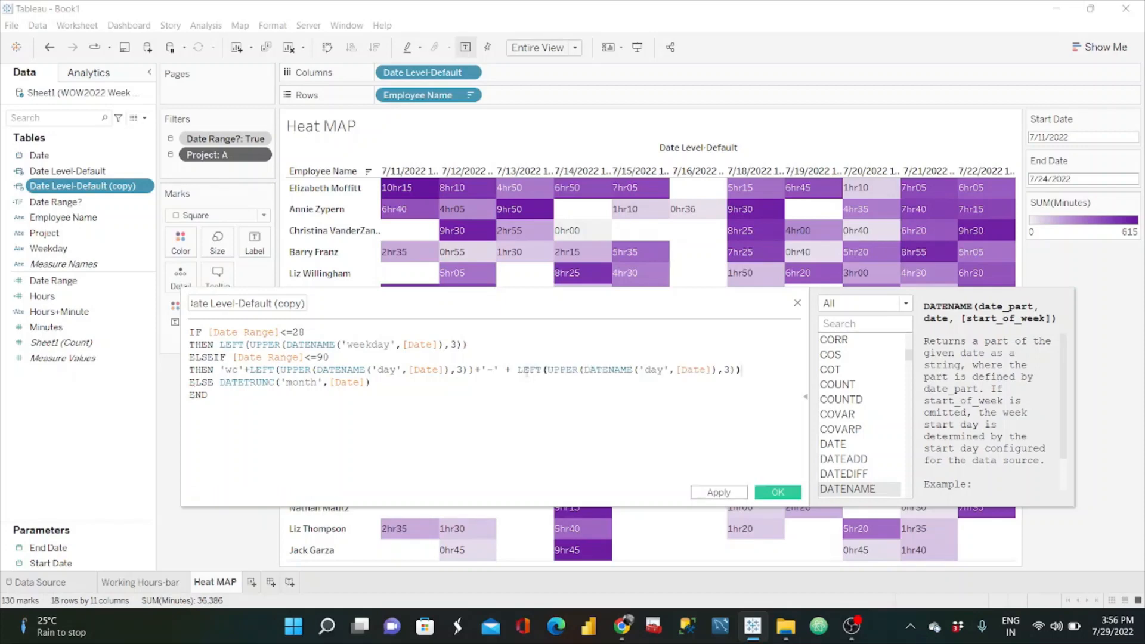
Step: Change the date part in the copied DATENAME expression to 'month' and remove the extra space before its LEFT function
click(519, 371)
key(BackSpace)
click(660, 370)
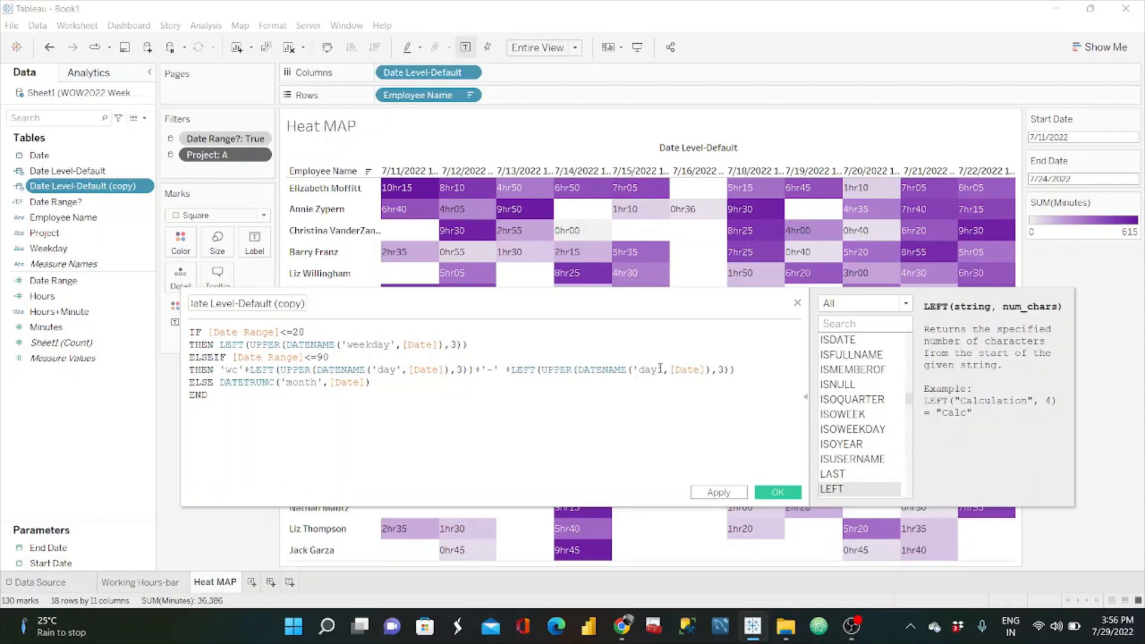
key(BackSpace)
key(BackSpace)
text(month)
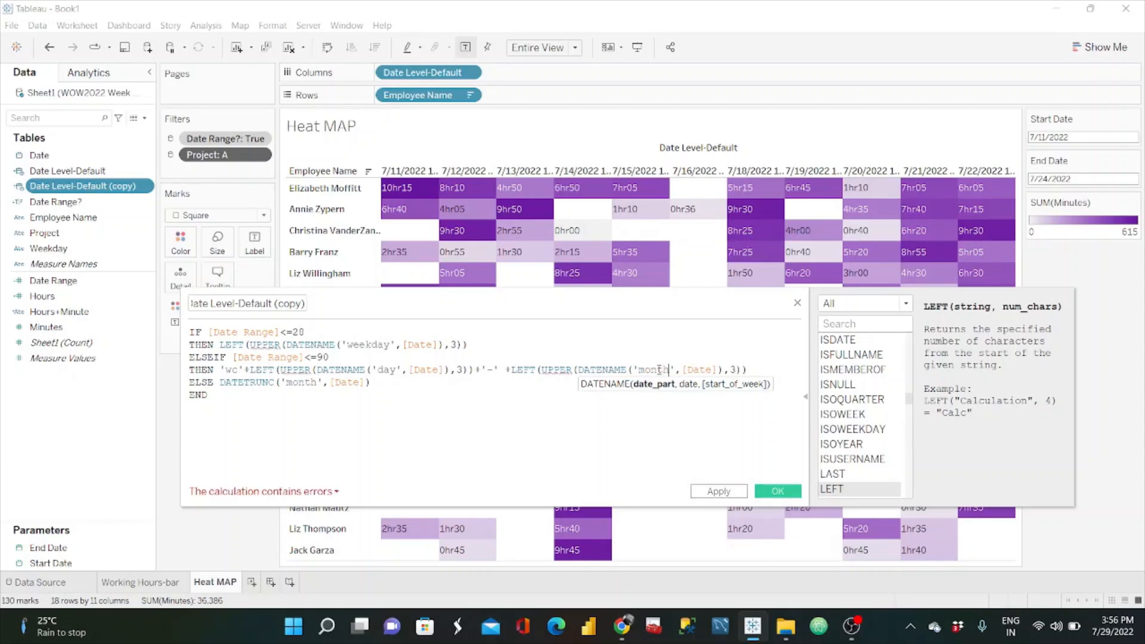
Step: Switch to the reference dashboard in the browser and set its Date Level to Month to examine the column header
click(422, 382)
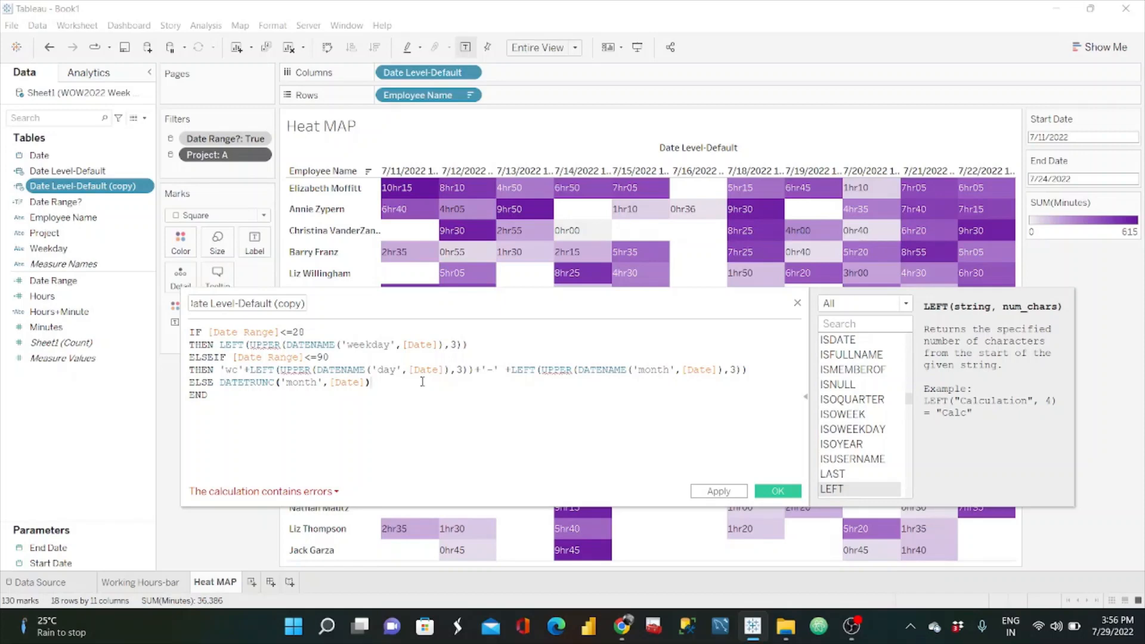
key(alt+Tab)
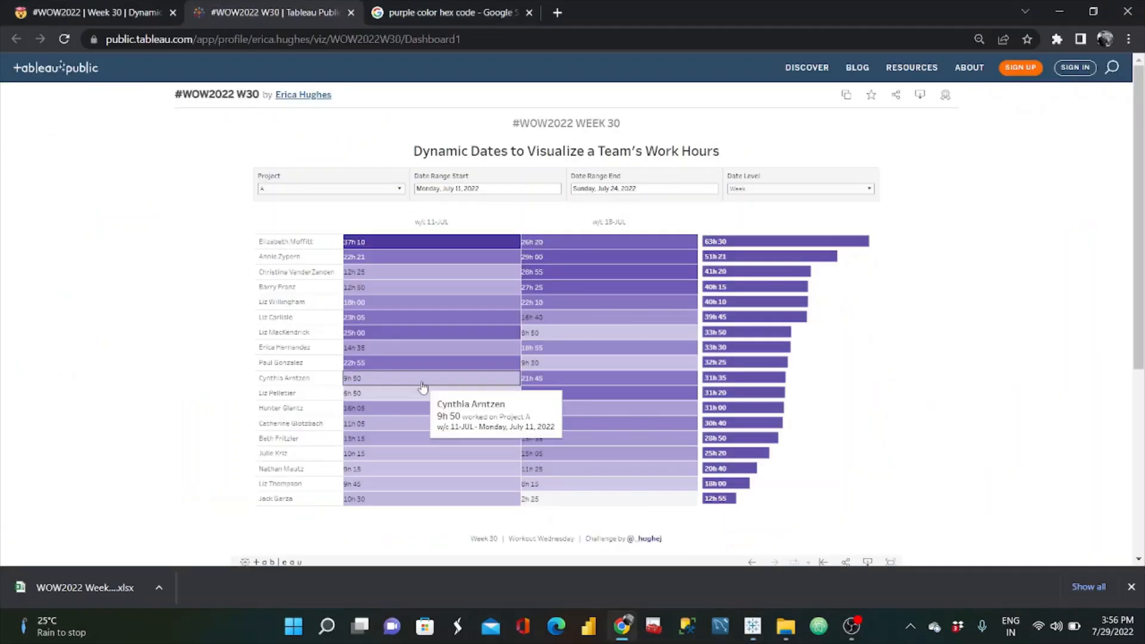
click(800, 189)
click(762, 233)
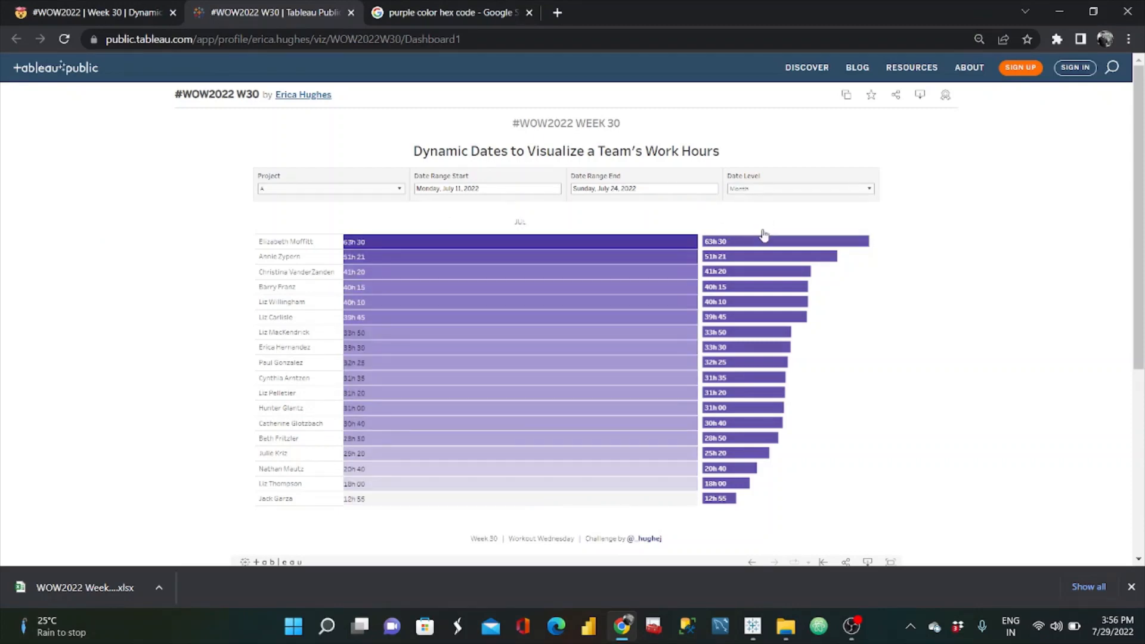
Step: Return to Tableau and replace the ELSE result with a copy of LEFT(UPPER(DATENAME('month',[Date]),3))
key(alt+Tab)
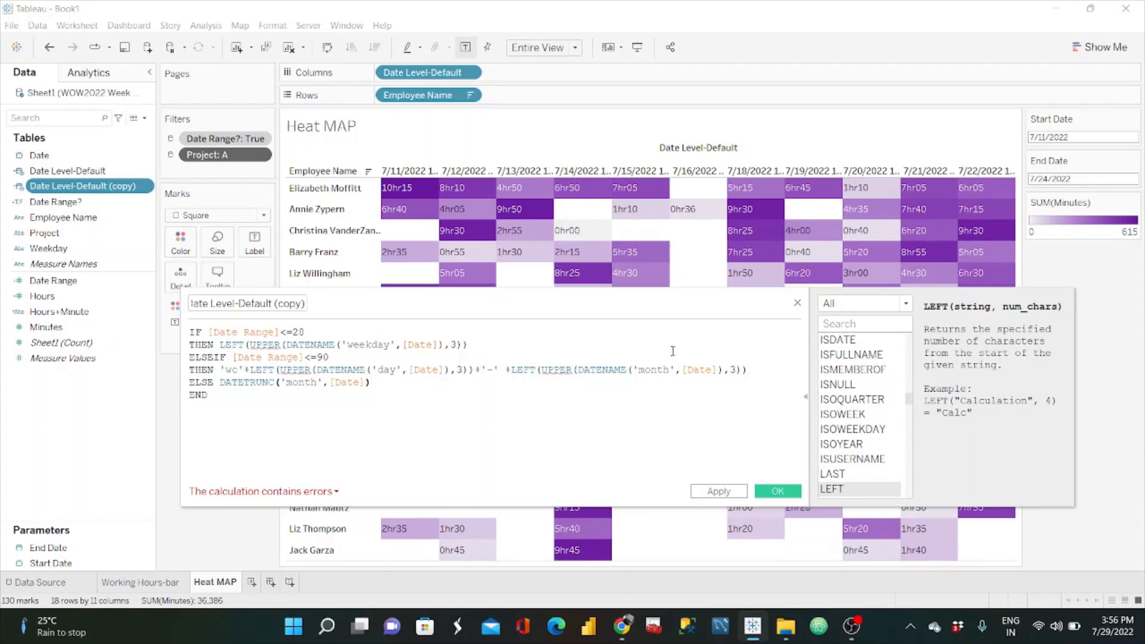
drag(749, 370, 511, 369)
key(ctrl+c)
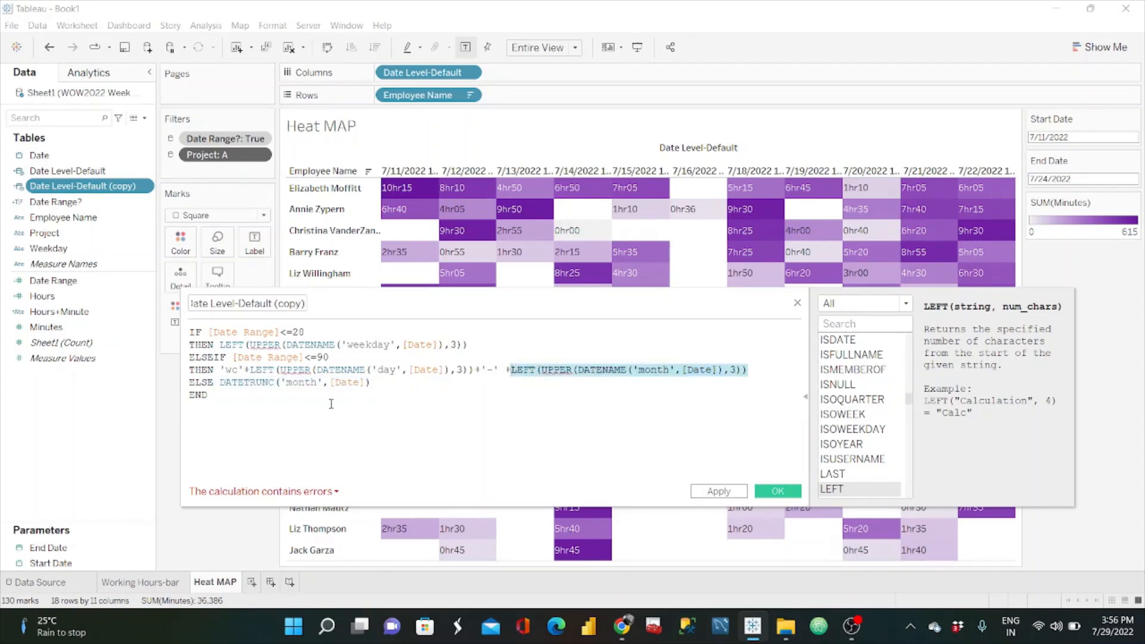
drag(384, 382, 220, 383)
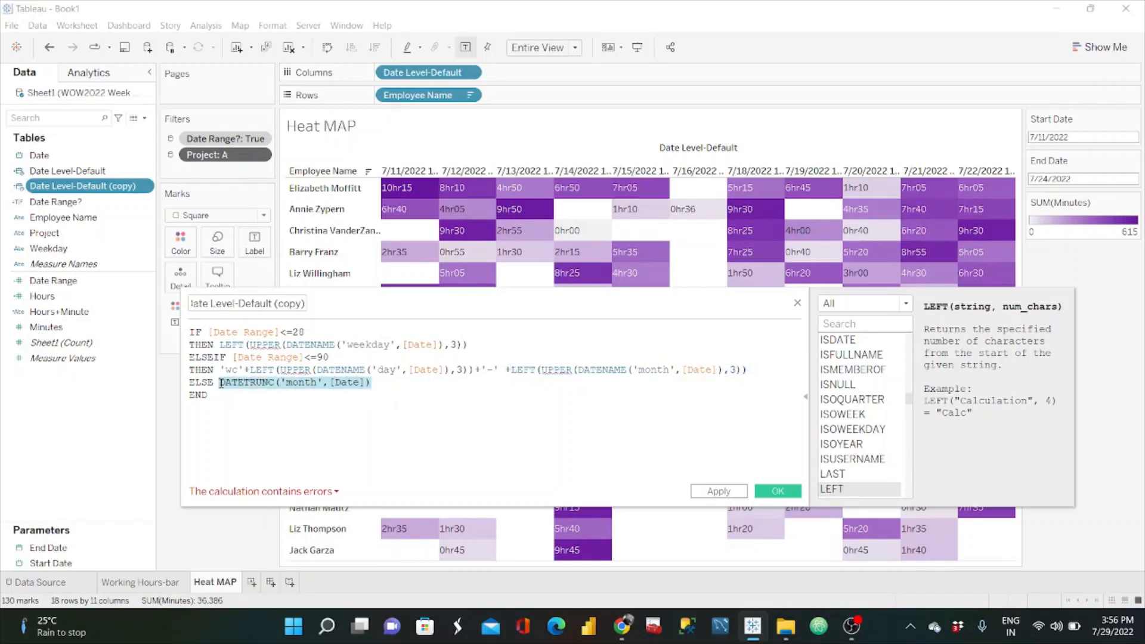
key(ctrl+v)
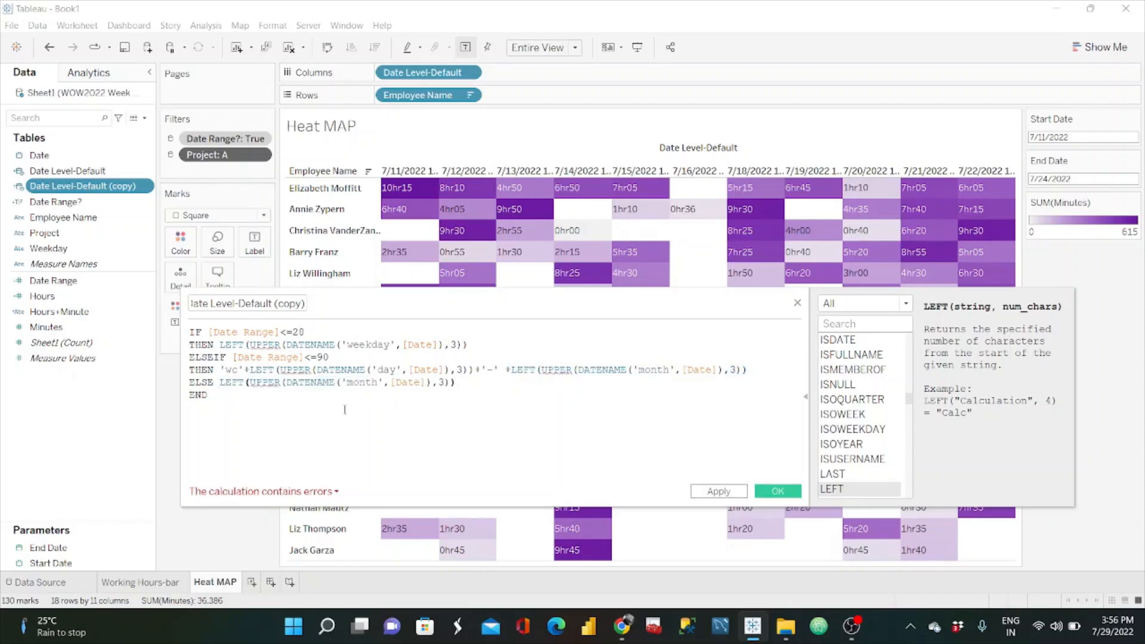
click(332, 492)
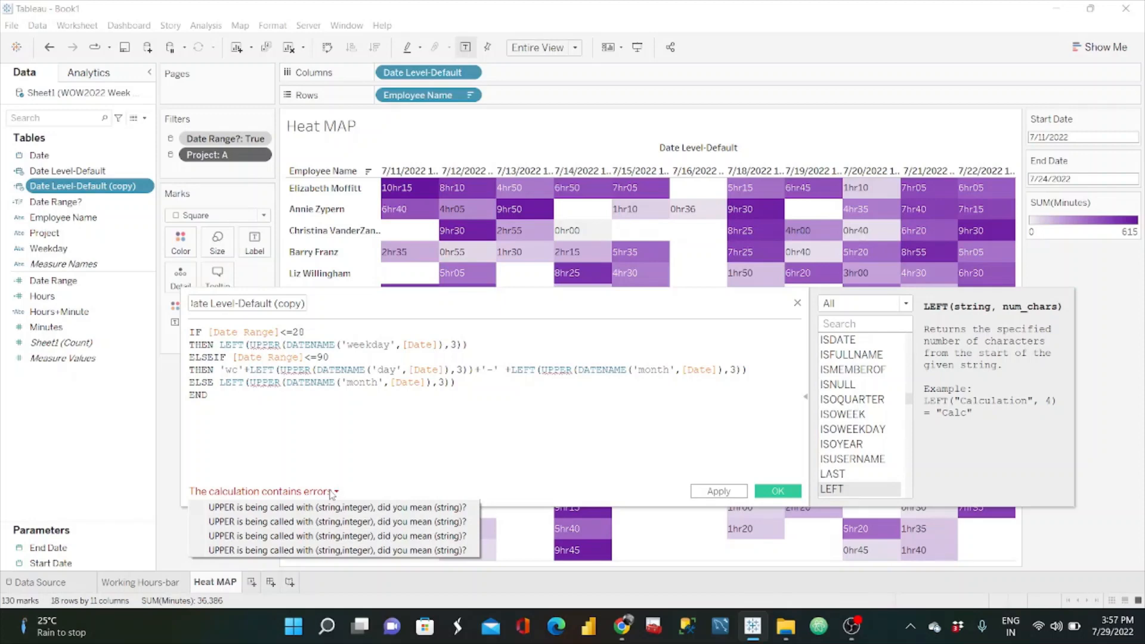
click(193, 332)
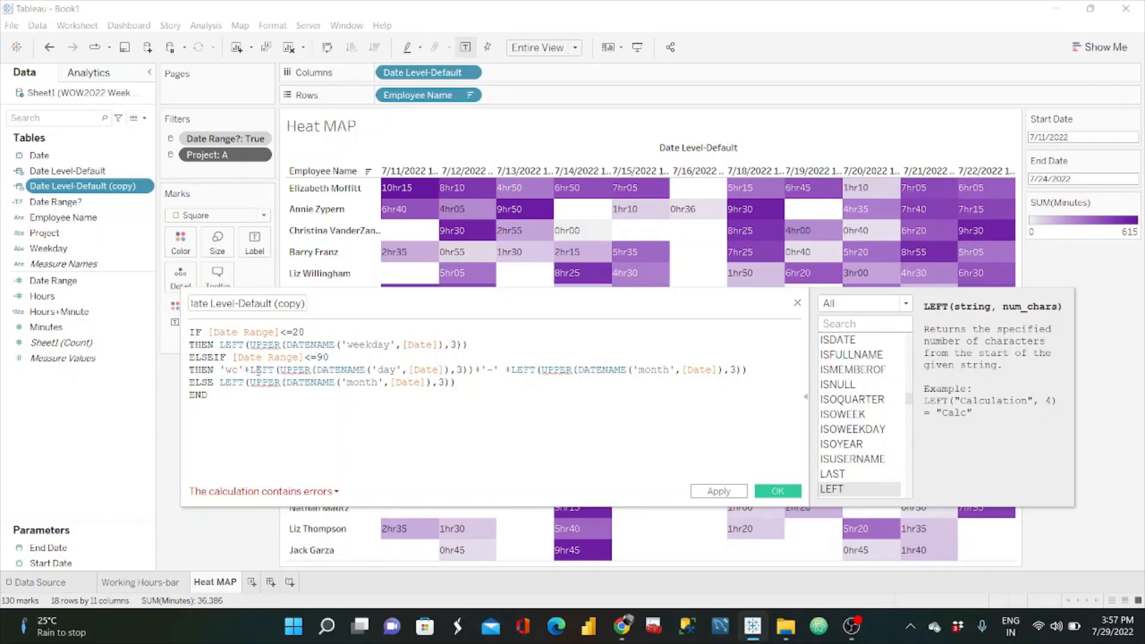
text(da)
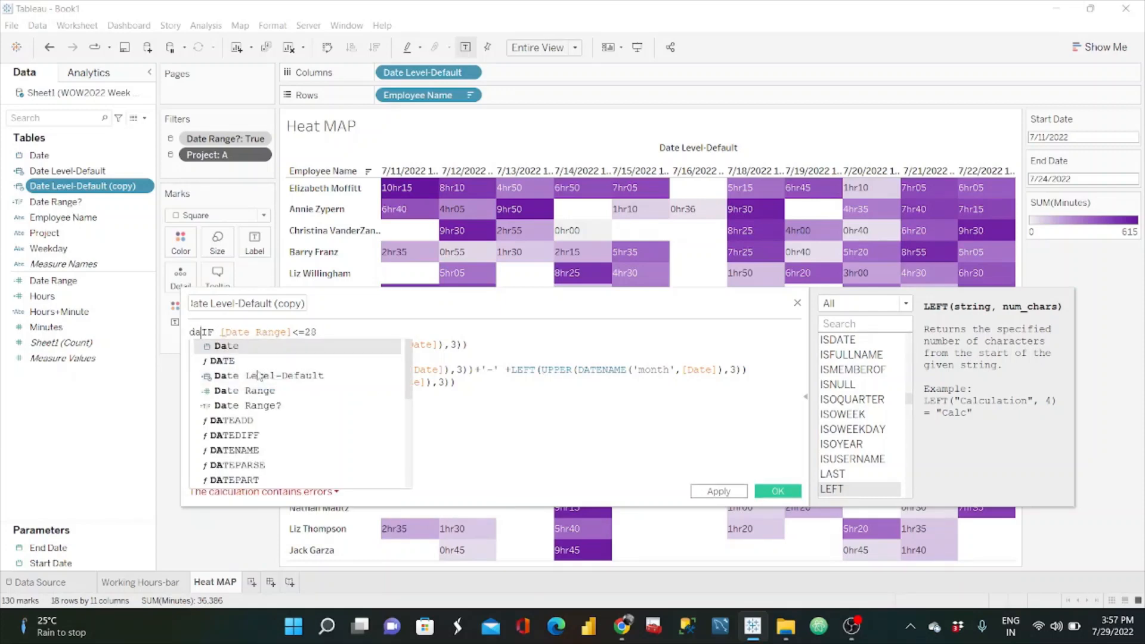
key(Down)
key(Return)
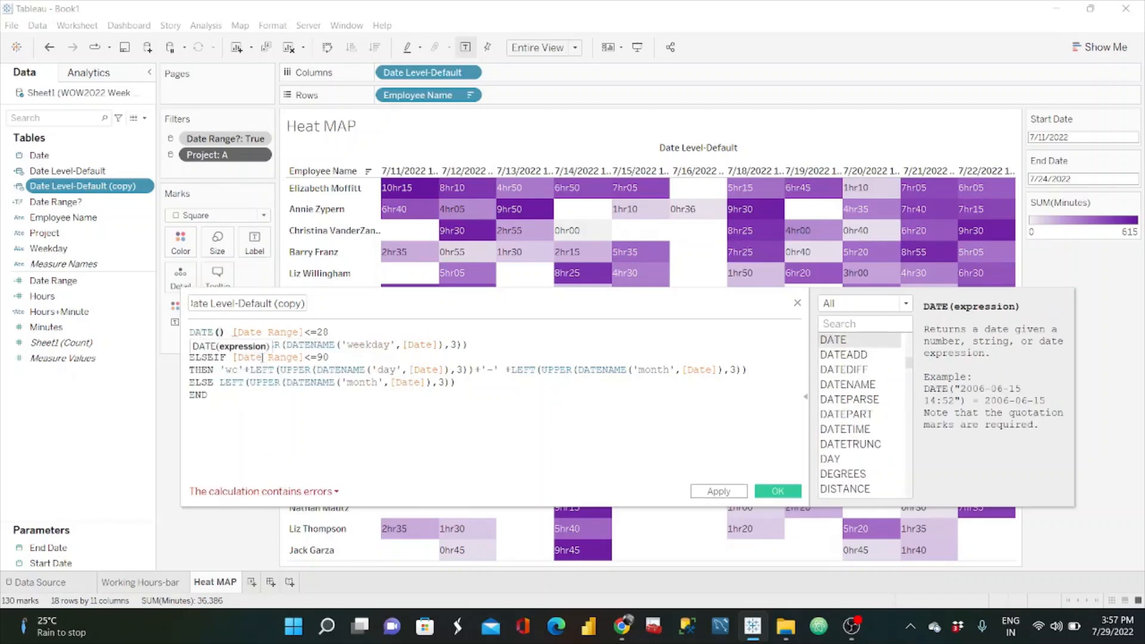
key(ctrl+z)
key(ctrl+z)
key(ctrl+z)
key(ctrl+z)
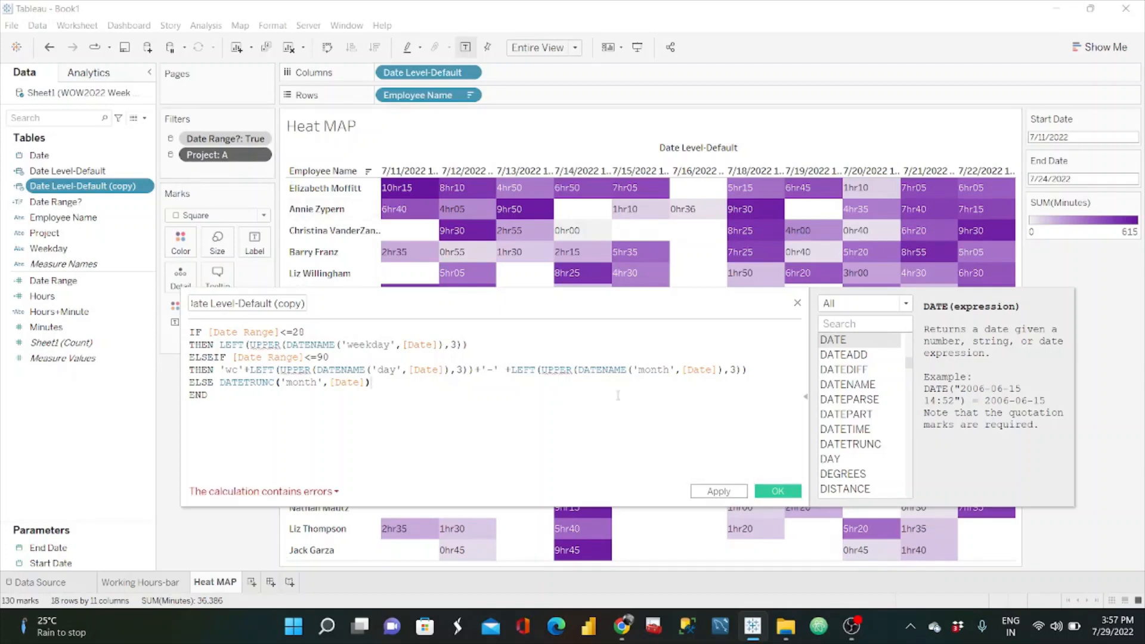
Step: Replace the ELSE result DATETRUNC('month',[Date]) with the month LEFT expression from the end of the ELSEIF branch's result
drag(748, 370, 511, 370)
key(ctrl+c)
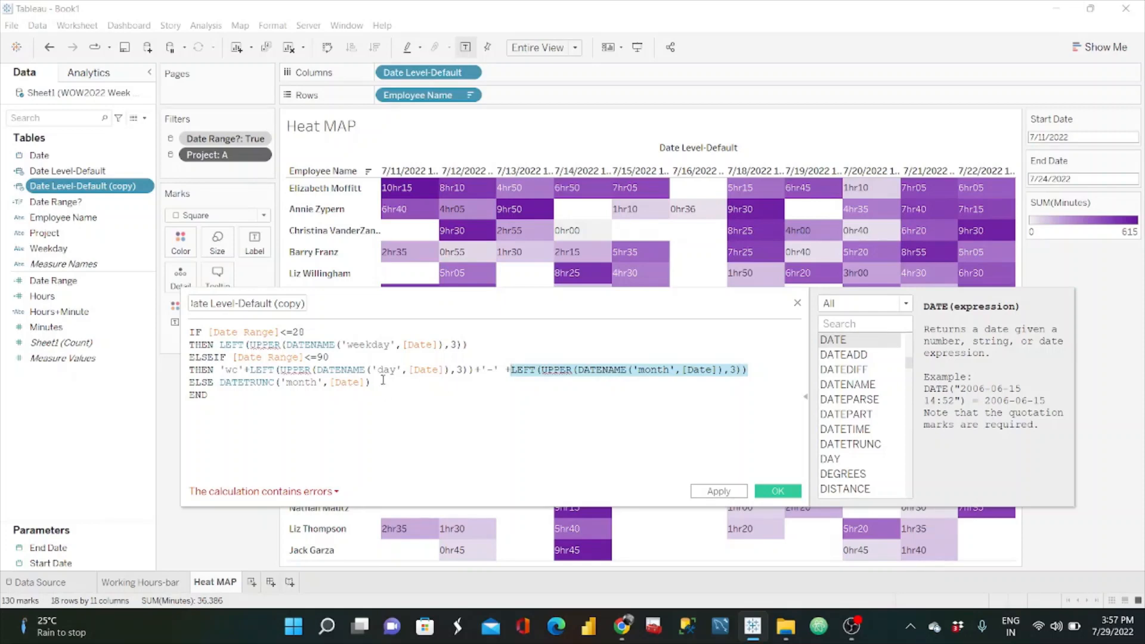
drag(371, 382, 221, 382)
key(ctrl+v)
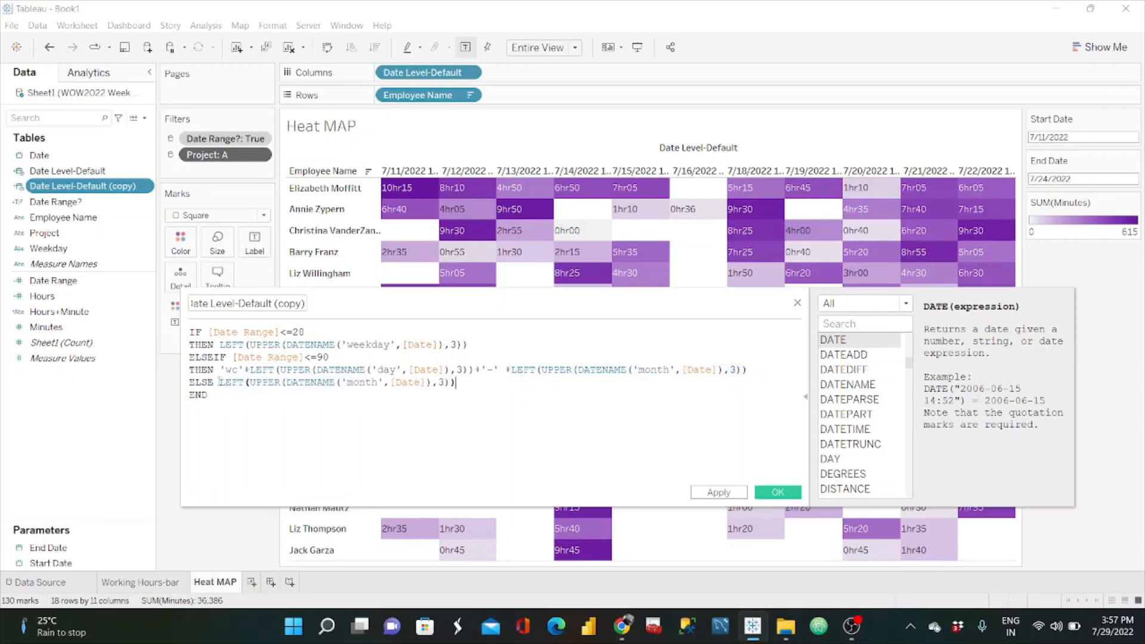
click(288, 406)
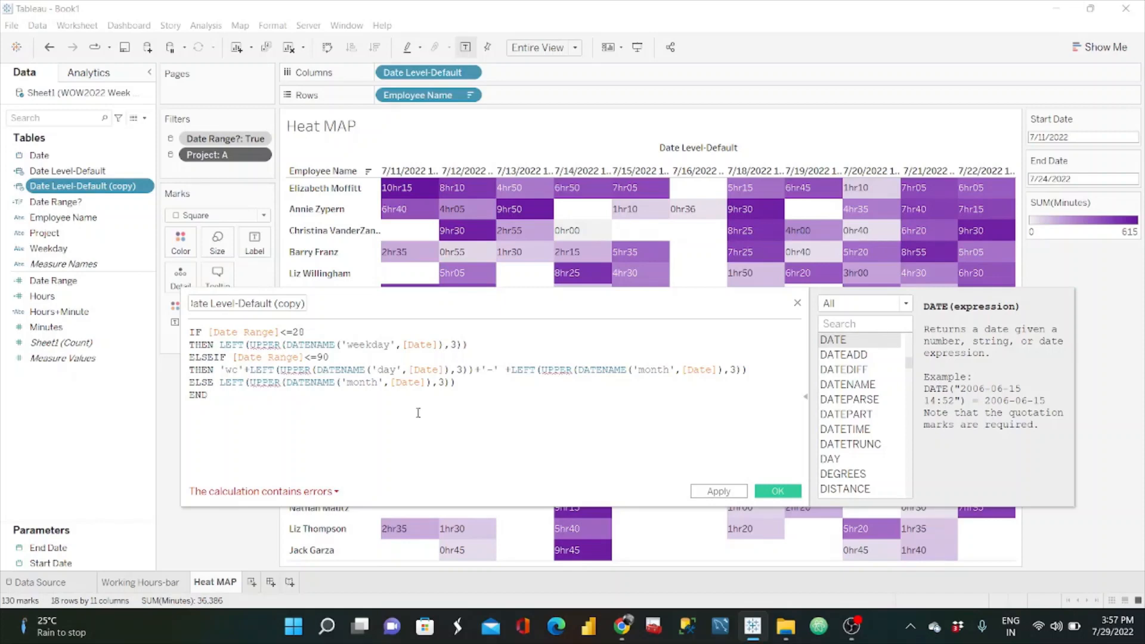
Step: Examine the nested RIGHT, STR and DATE functions in the week label of the calculation's ELSEIF branch
click(291, 370)
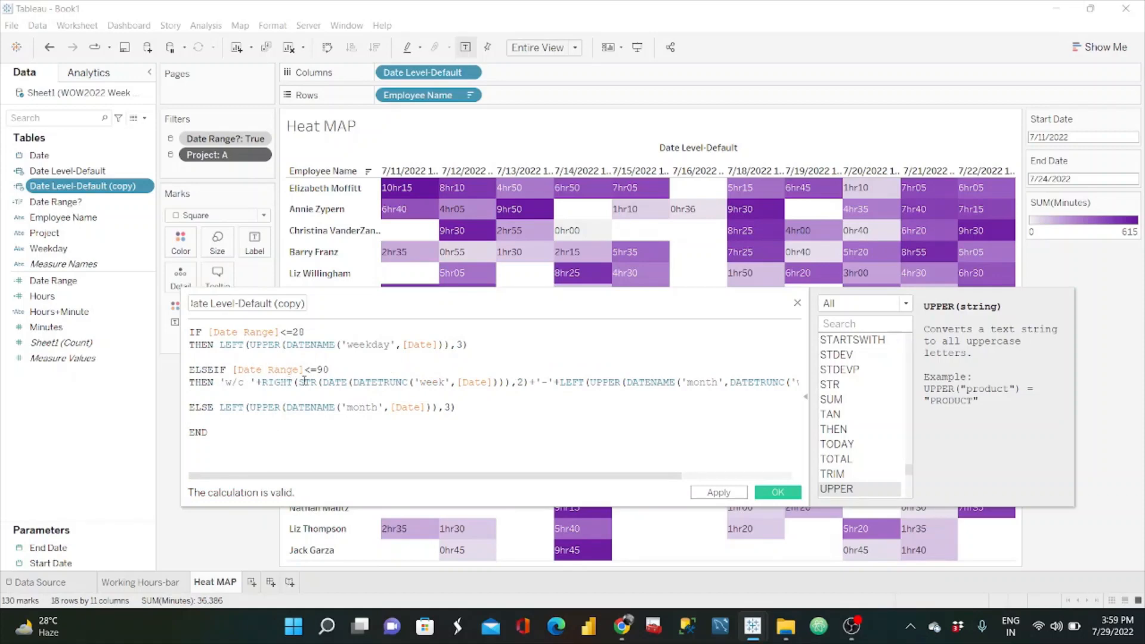
click(304, 383)
drag(301, 383, 336, 383)
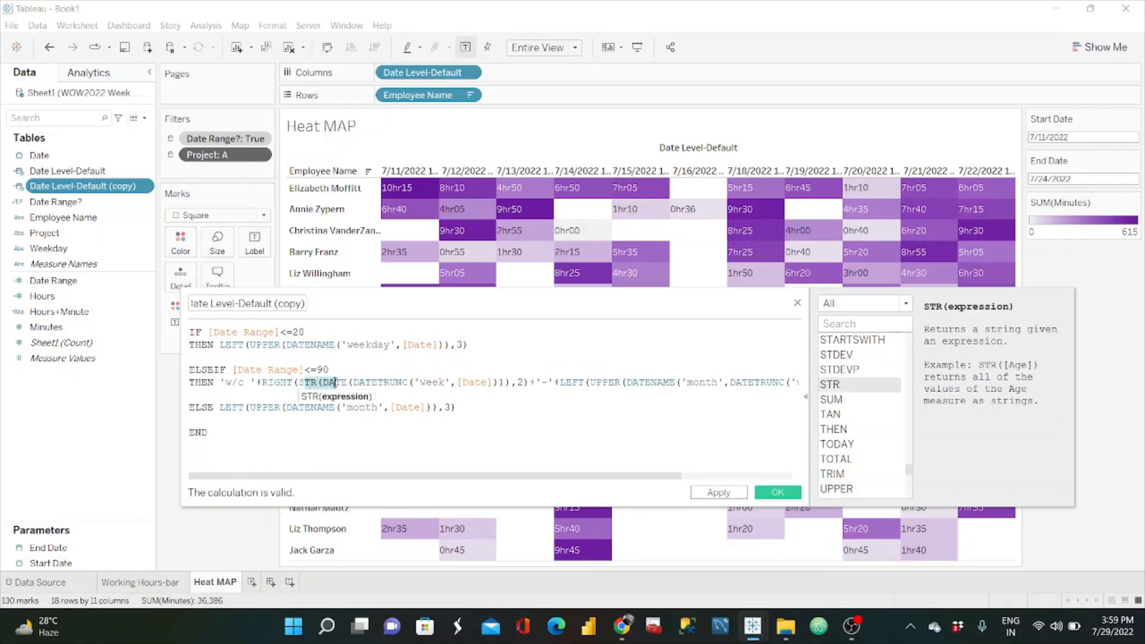
click(325, 382)
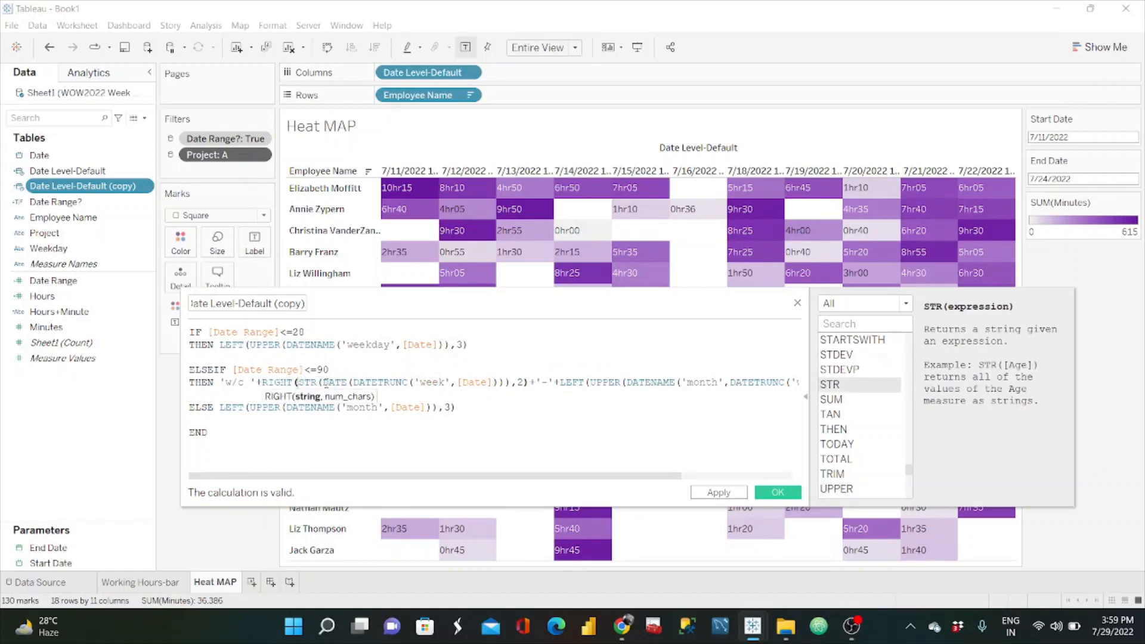
Step: Rename the Date Level-Default (copy) field to Date Level-Default Label
click(102, 190)
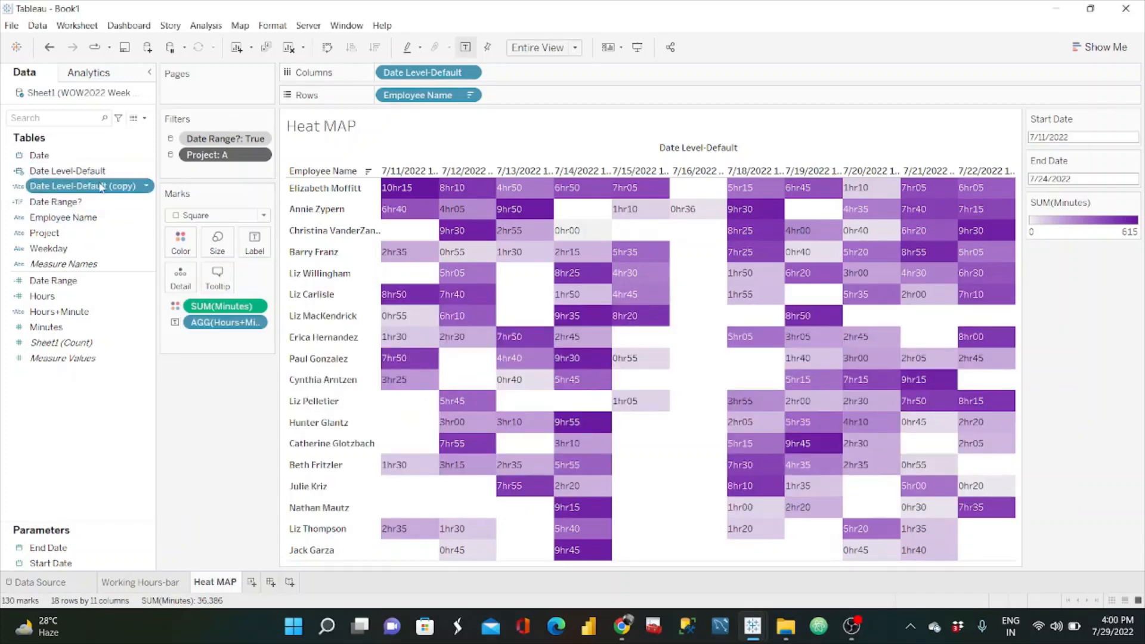
click(148, 189)
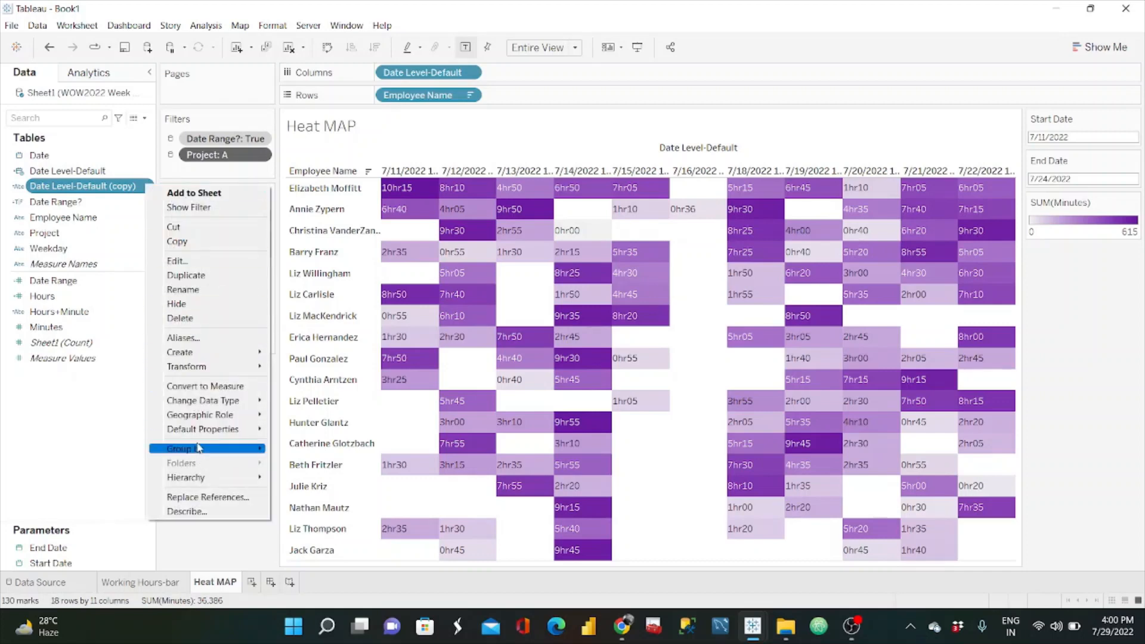
click(180, 290)
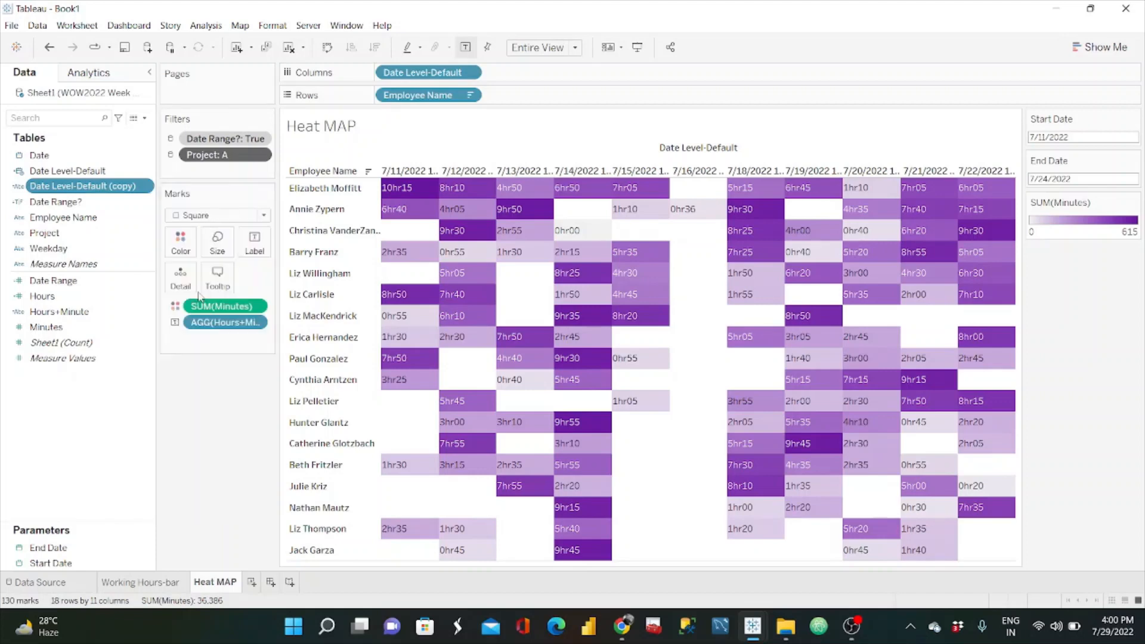
click(142, 191)
key(BackSpace)
key(BackSpace)
key(BackSpace)
key(BackSpace)
key(BackSpace)
key(BackSpace)
key(BackSpace)
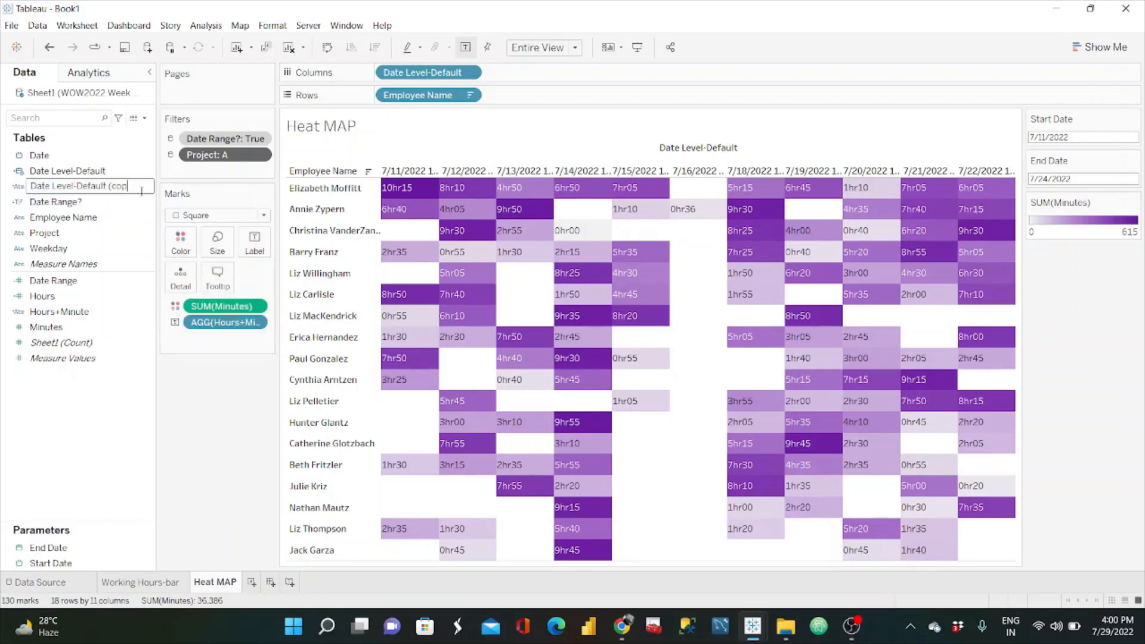
text(Label)
key(Return)
Step: Add Date Level-Default Label to Columns after Date Level-Default, hide the Date Level-Default header row and clear the selection
drag(106, 190, 563, 73)
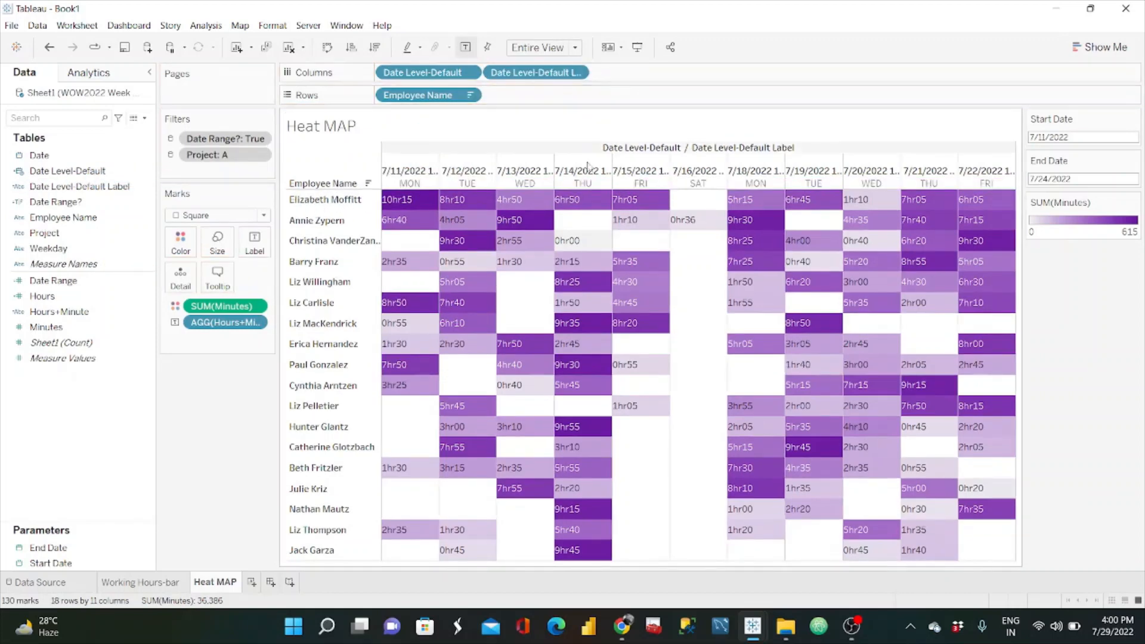
click(523, 175)
right_click(525, 174)
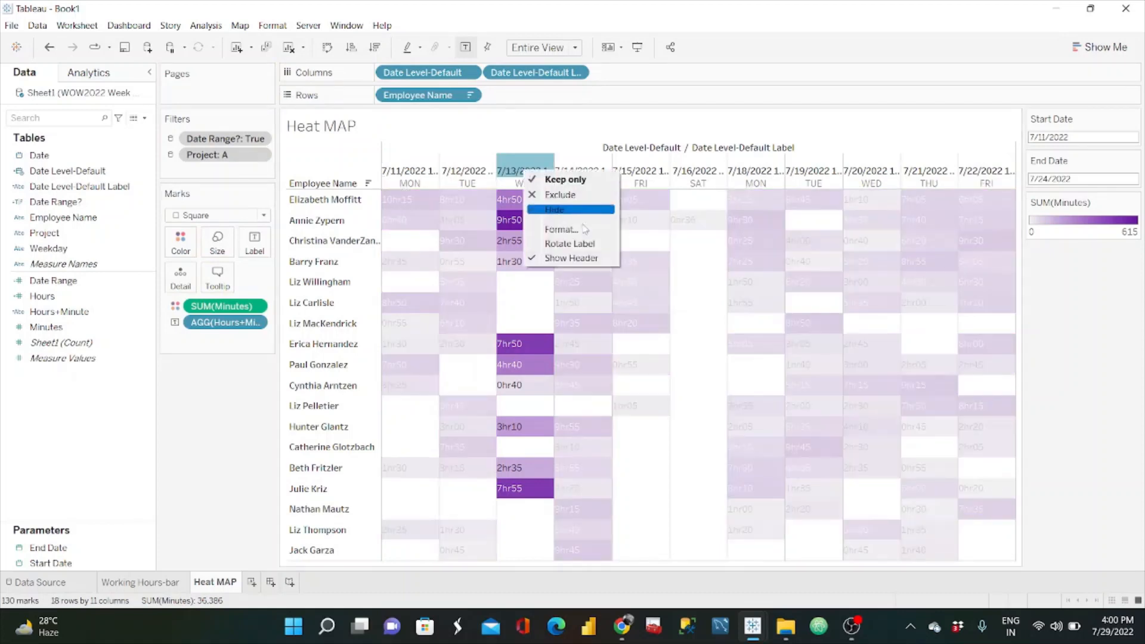
click(571, 258)
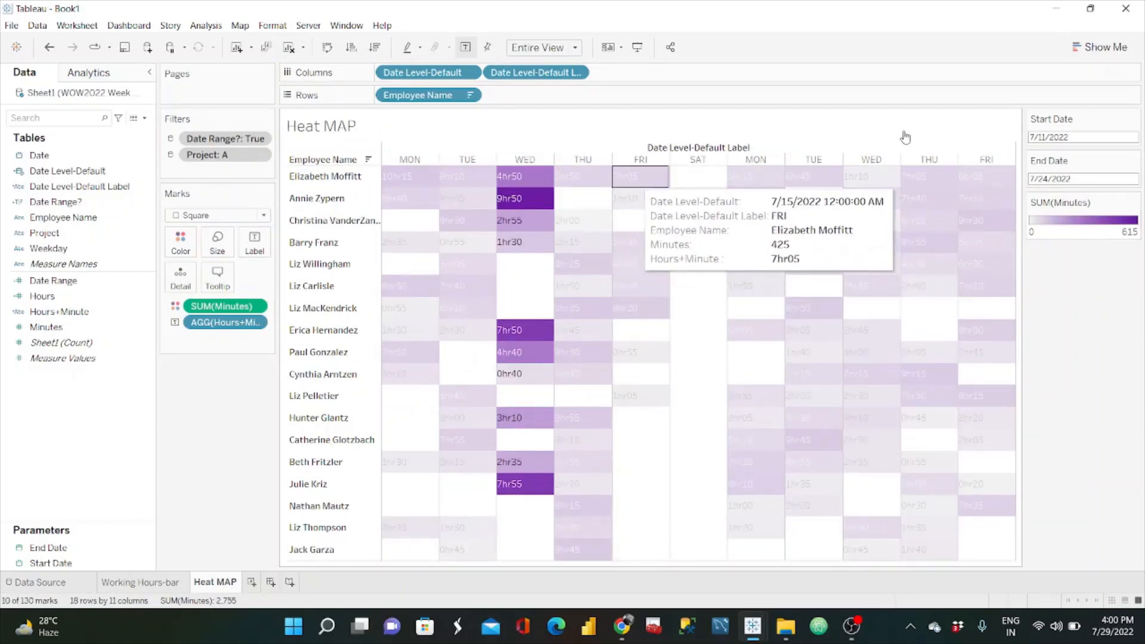
click(1065, 290)
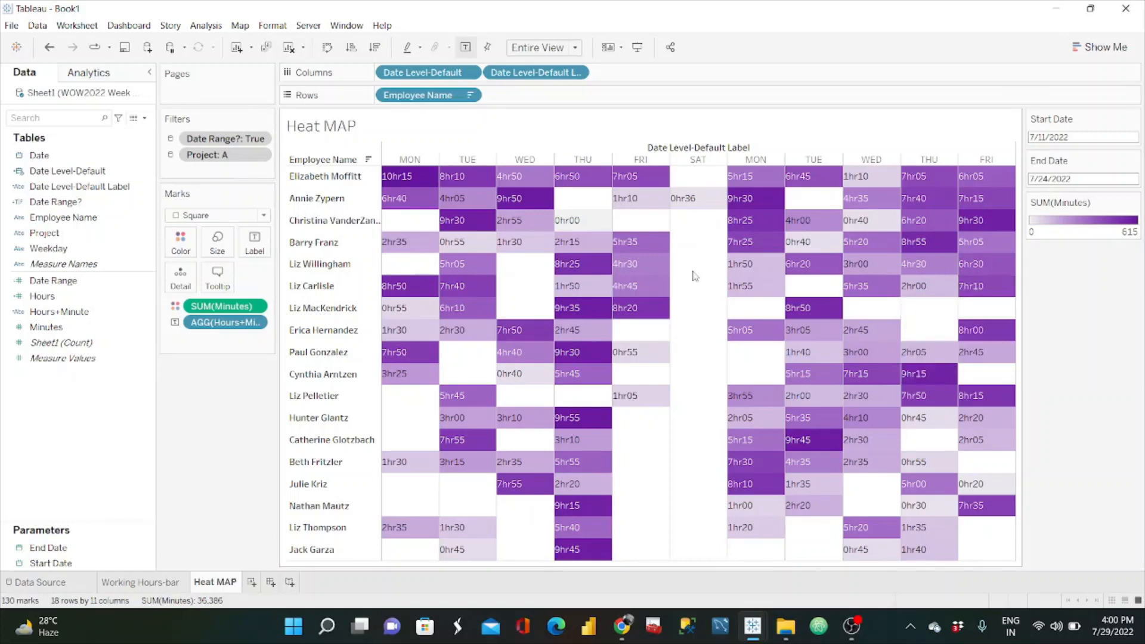
Step: Create a parameter named Date level with the String data type and a list of allowable values
click(145, 118)
click(53, 144)
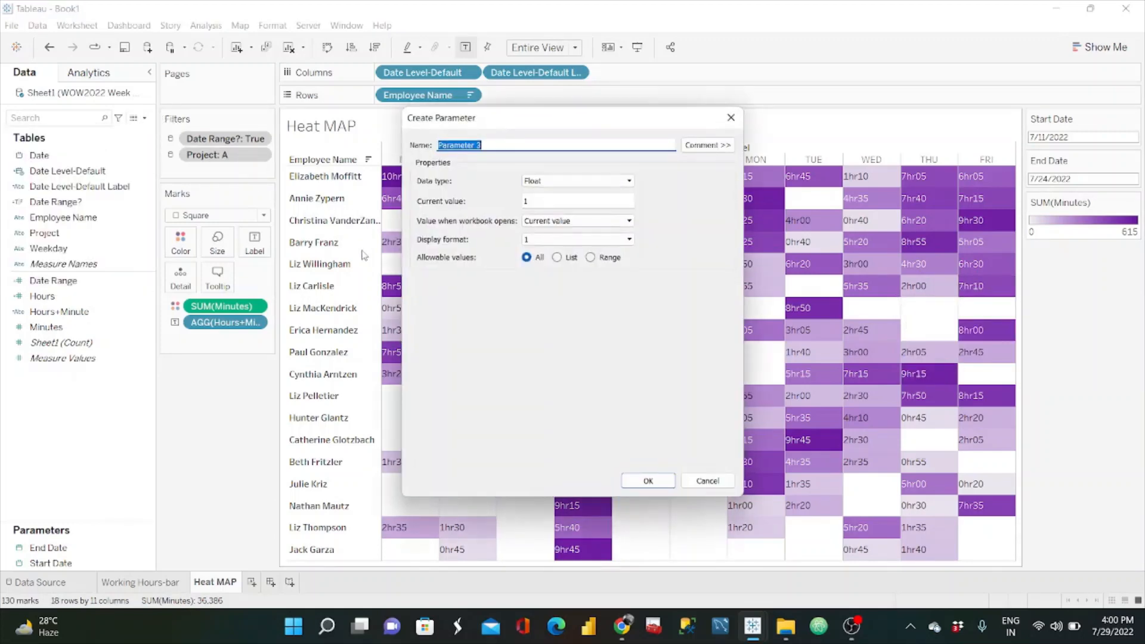
text(Date le)
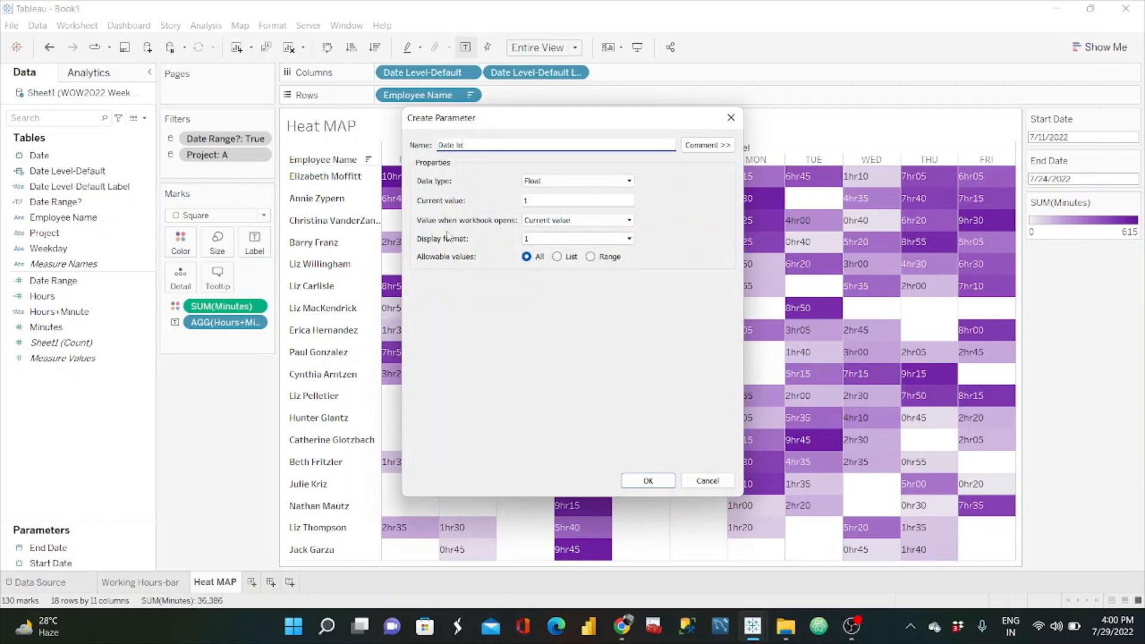
text(vel)
click(603, 182)
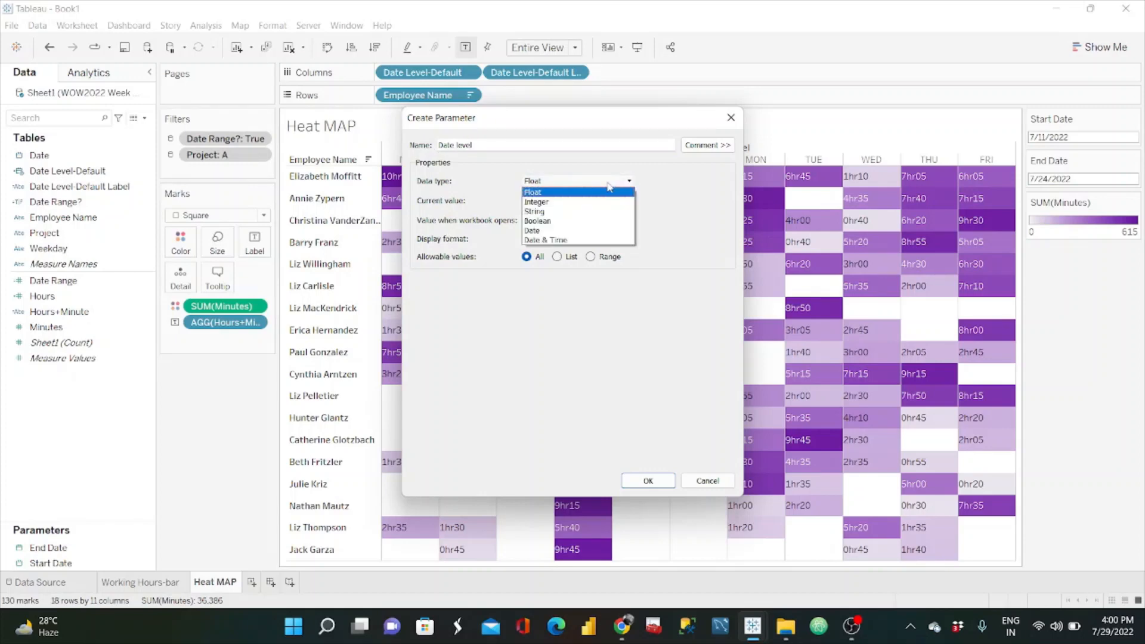
click(548, 211)
click(558, 257)
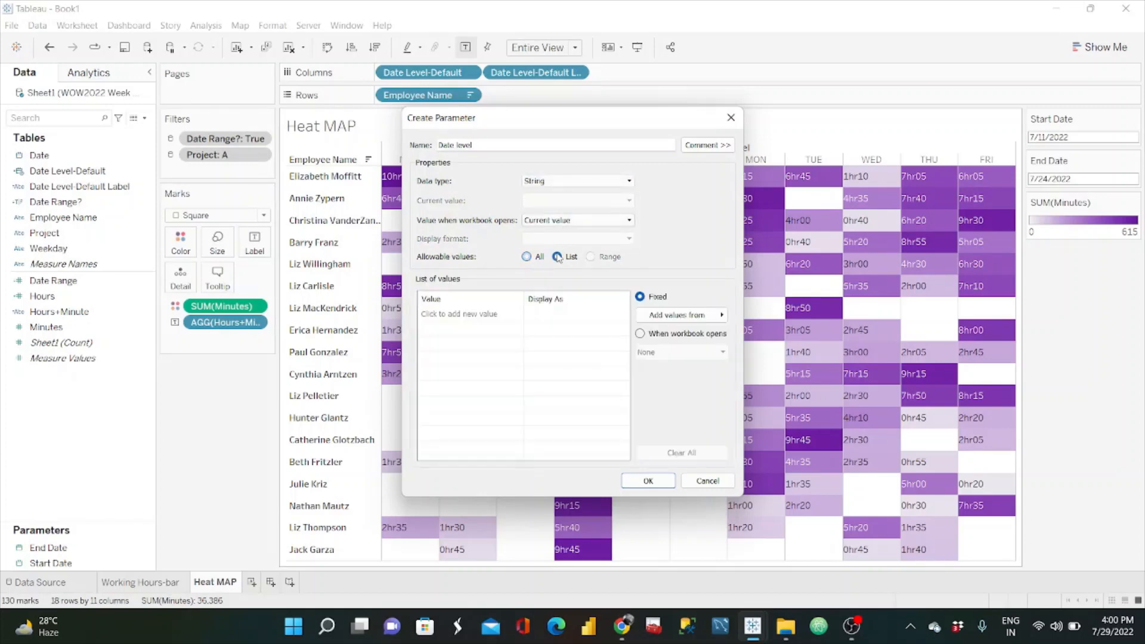
click(453, 311)
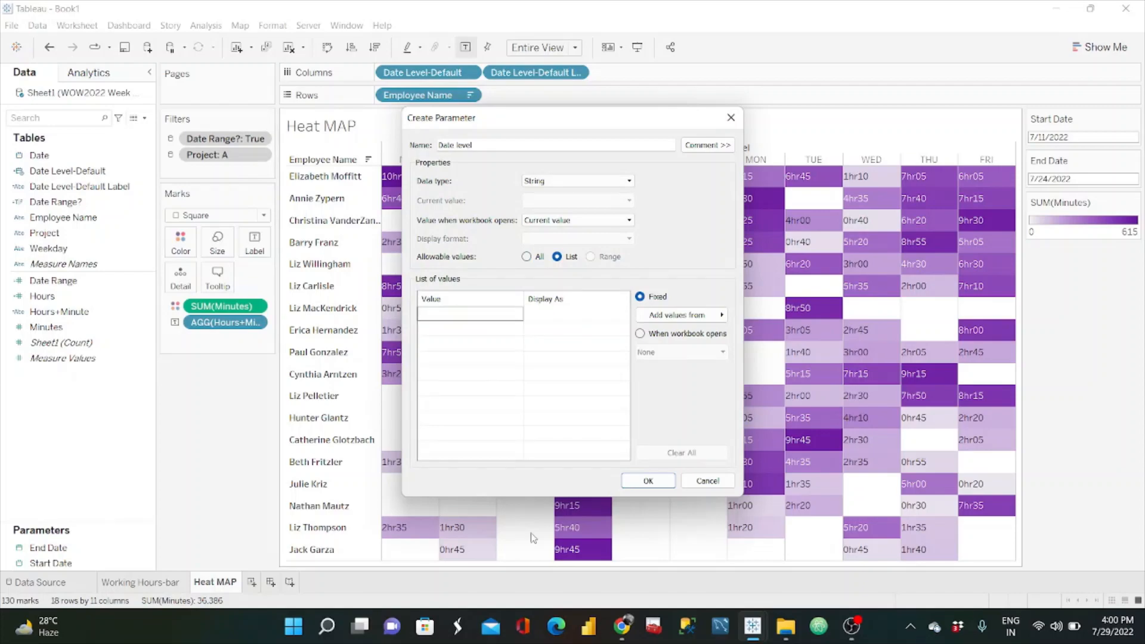
Step: Switch to the browser and check the challenge requirements and the reference dashboard's Date Level options
click(622, 627)
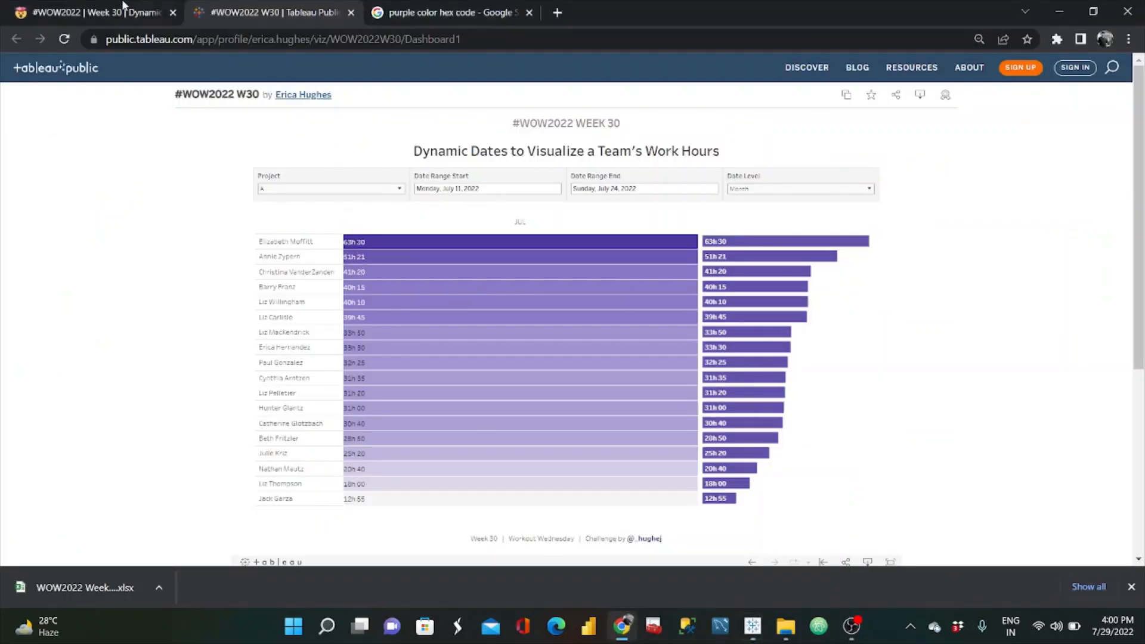
click(95, 12)
scroll(349, 309, down, 10)
scroll(349, 309, down, 5)
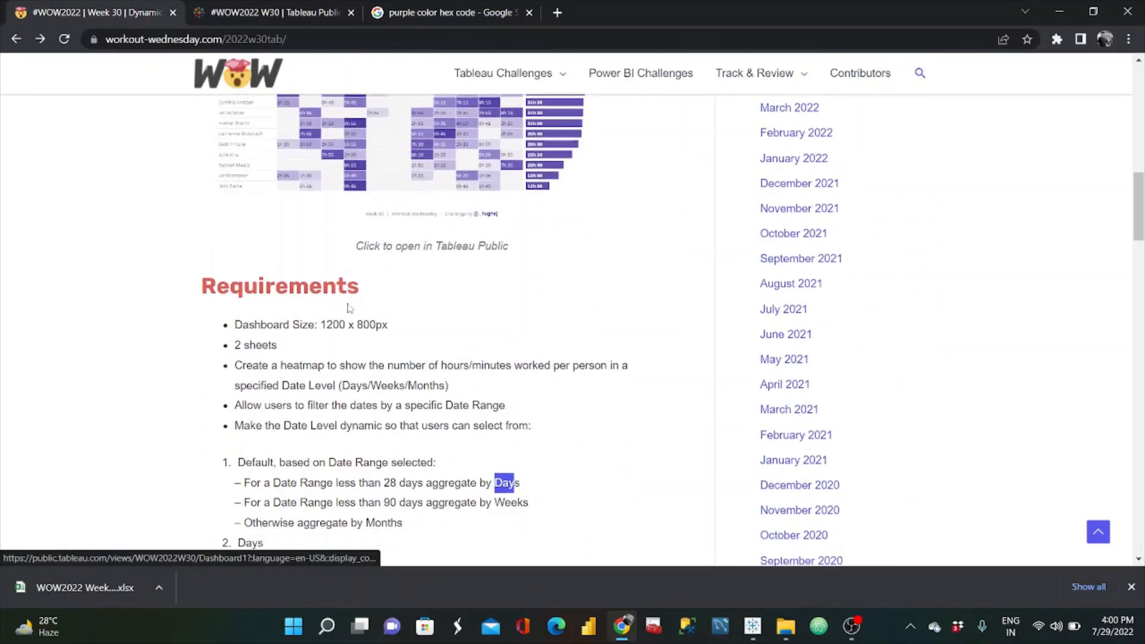
scroll(346, 304, up, 4)
click(246, 11)
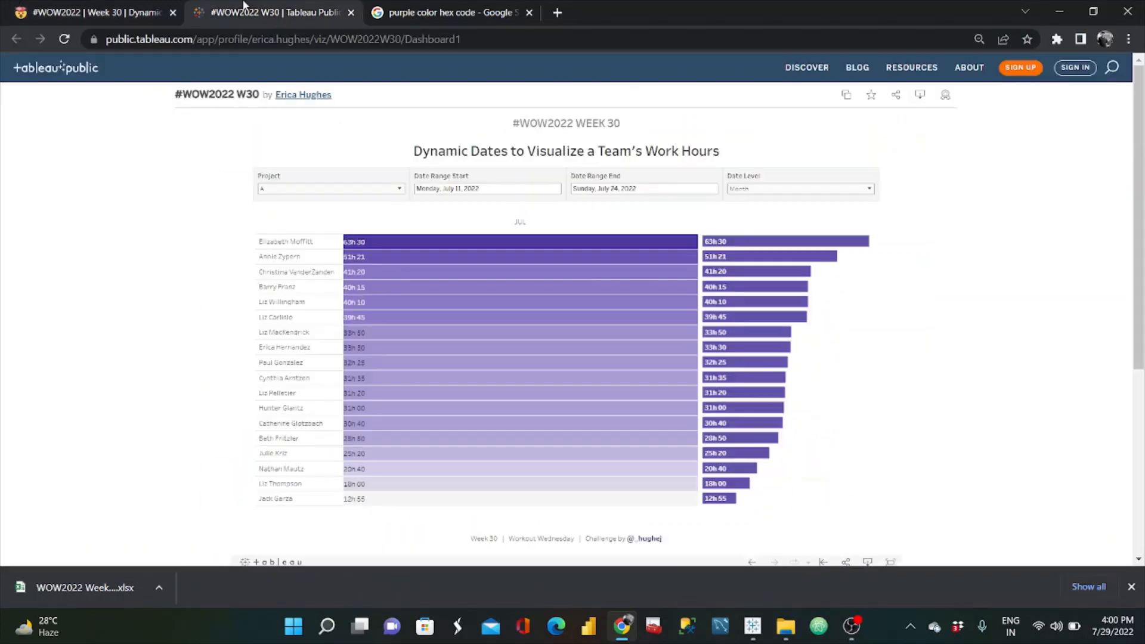
click(810, 189)
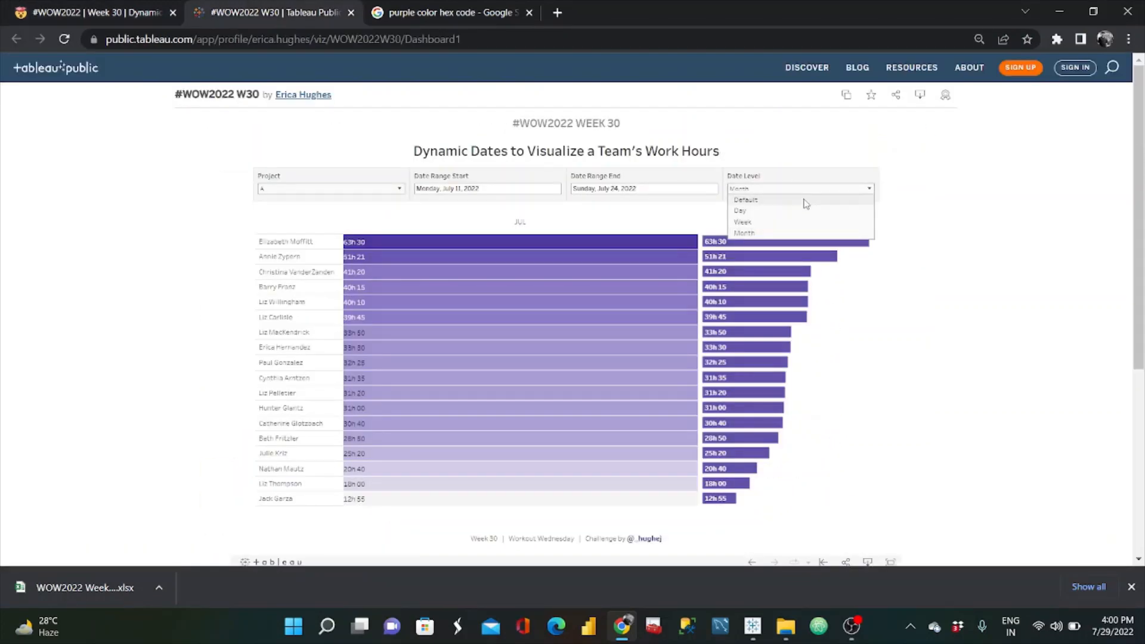
Step: Return to Tableau and enter Default as the first value in the Date level parameter's list
click(1070, 11)
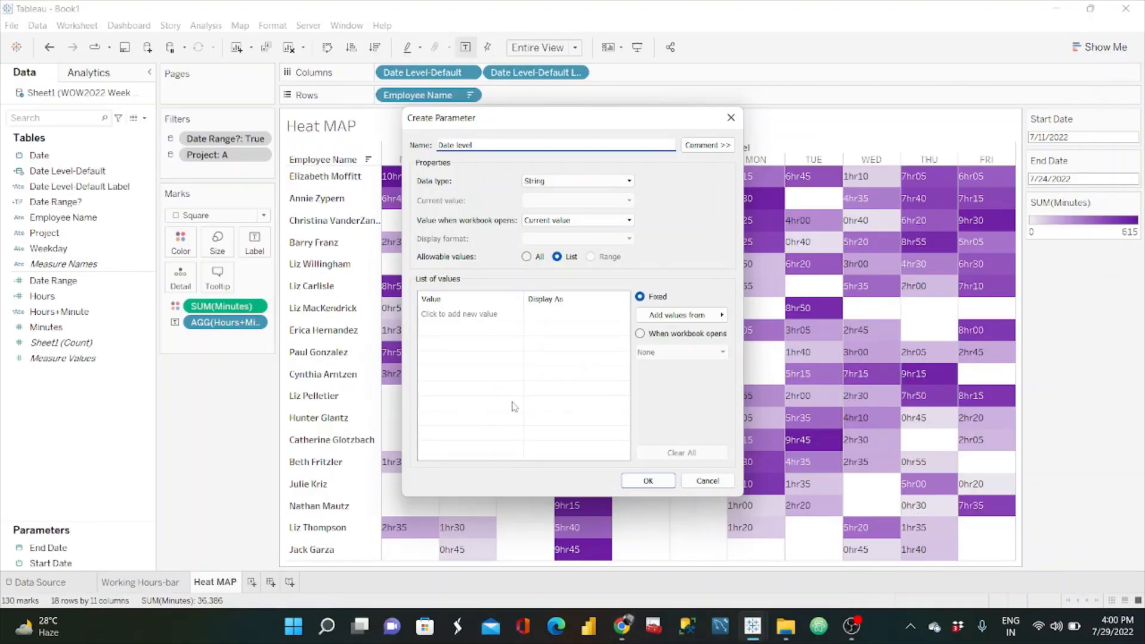
click(472, 313)
text(D)
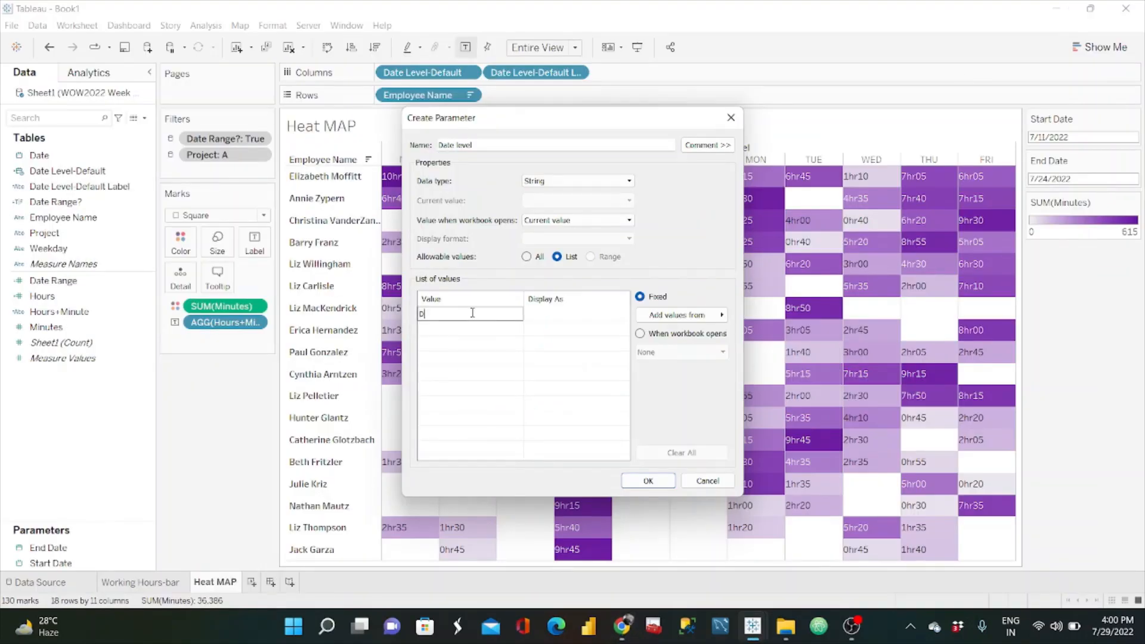
text(efau)
key(BackSpace)
key(BackSpace)
text(fa)
key(Return)
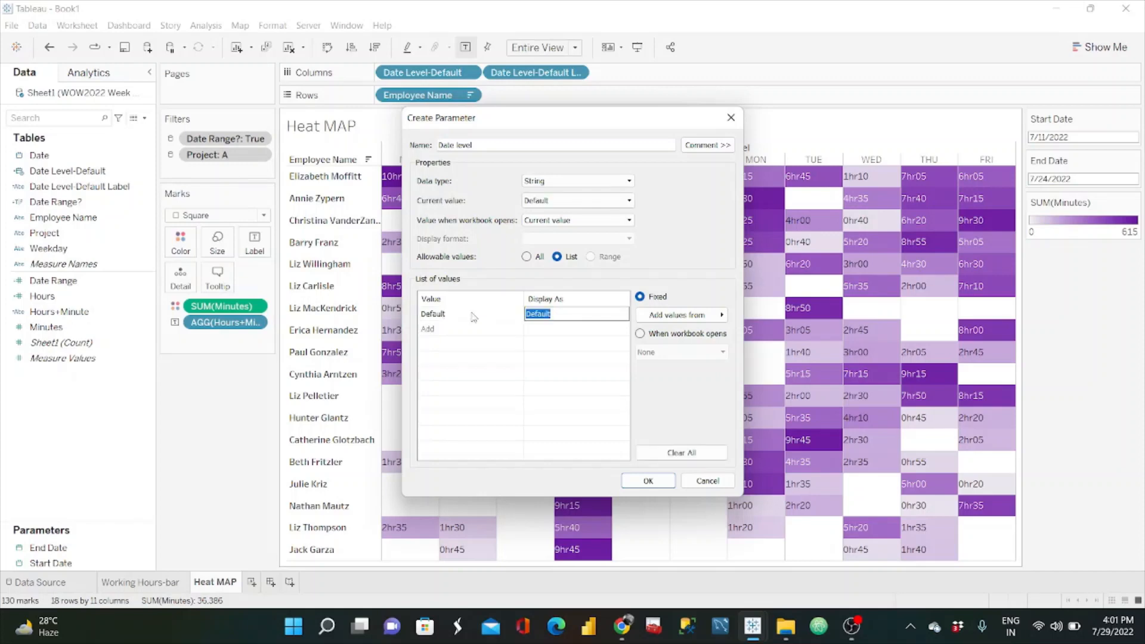
Step: Add Days and Weeks to the Date level parameter's list of values
click(446, 334)
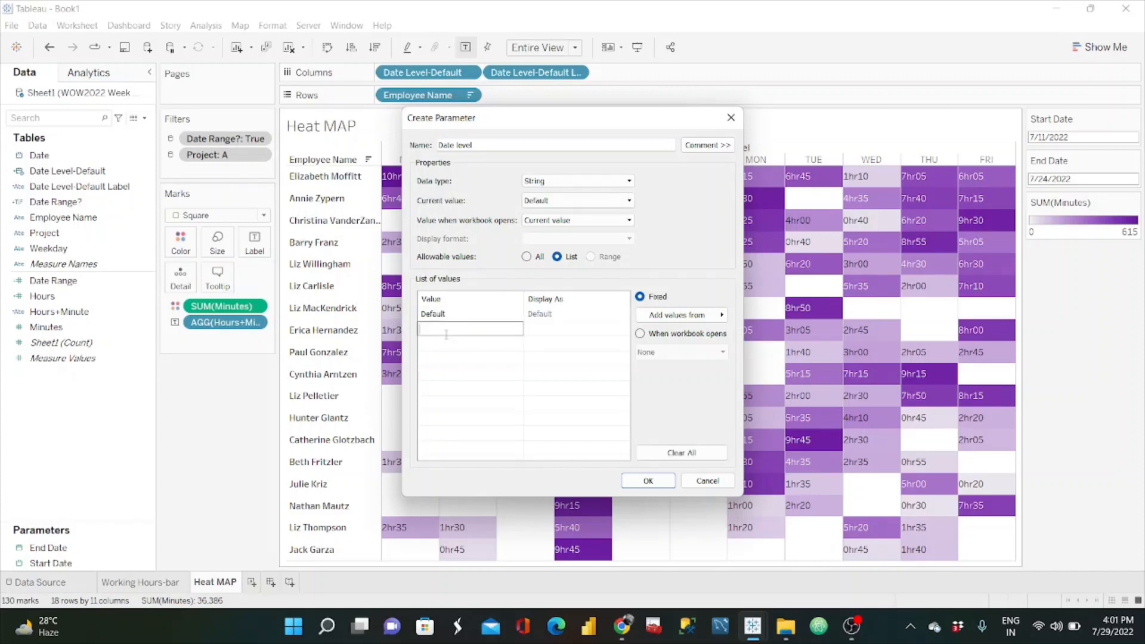
text(Days)
key(Return)
click(438, 342)
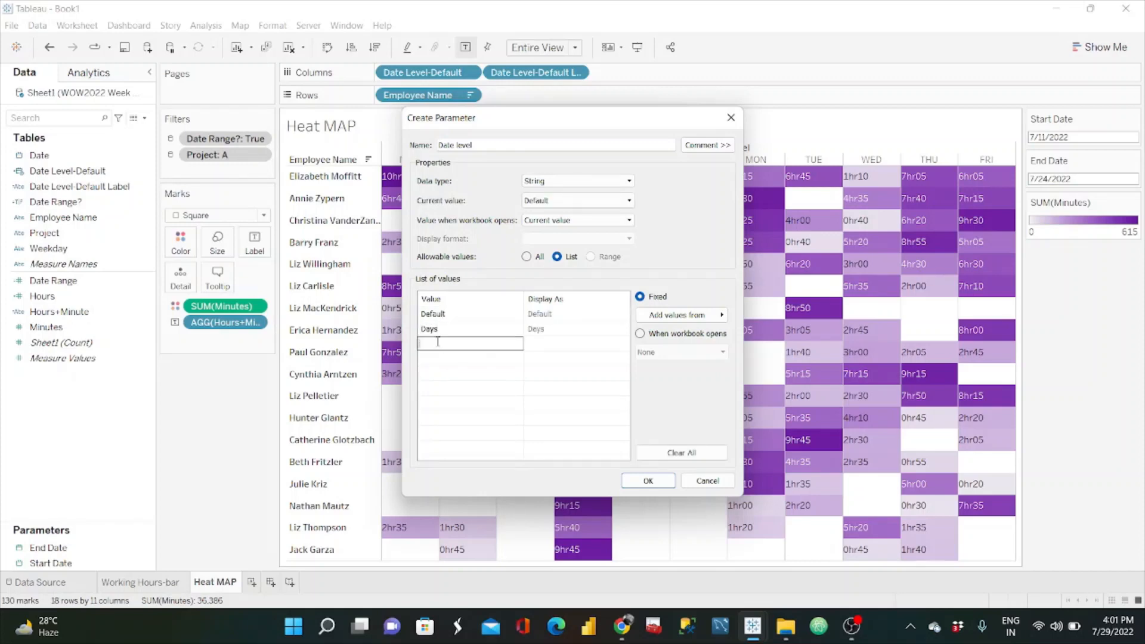
text(Weeks)
key(Return)
Step: Add Months, with a capital M, as the fourth value in the Date level parameter's list
click(434, 360)
text(months)
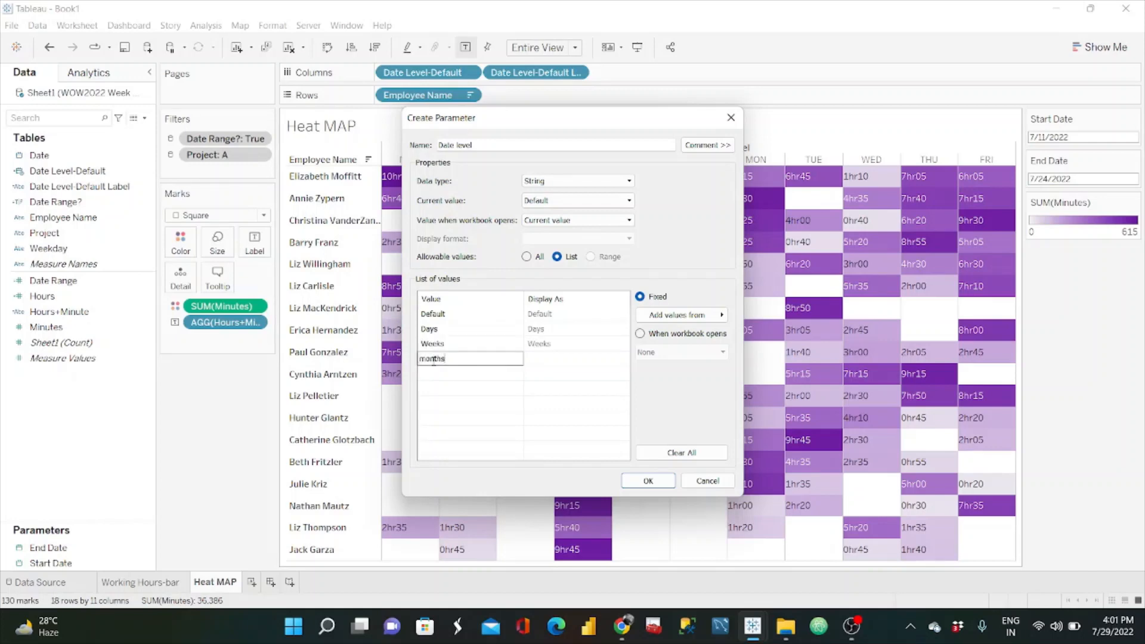
key(BackSpace)
key(BackSpace)
key(BackSpace)
key(BackSpace)
key(BackSpace)
key(BackSpace)
text(Months)
key(Return)
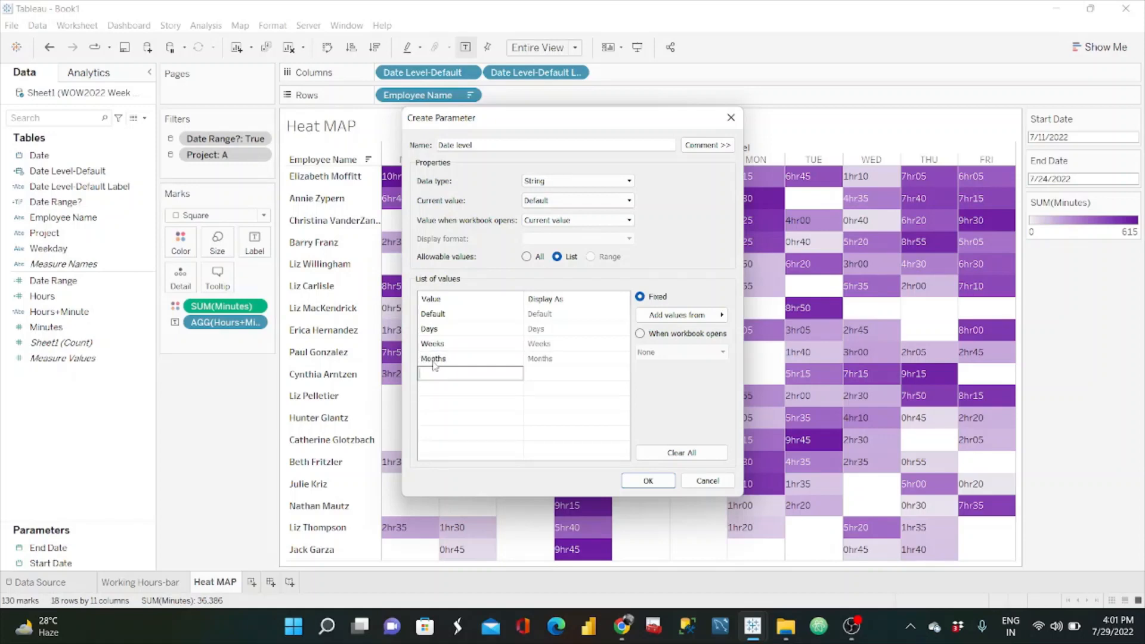
Step: Save the Date level parameter, show its control on the heat map sheet and check its list of options
click(649, 481)
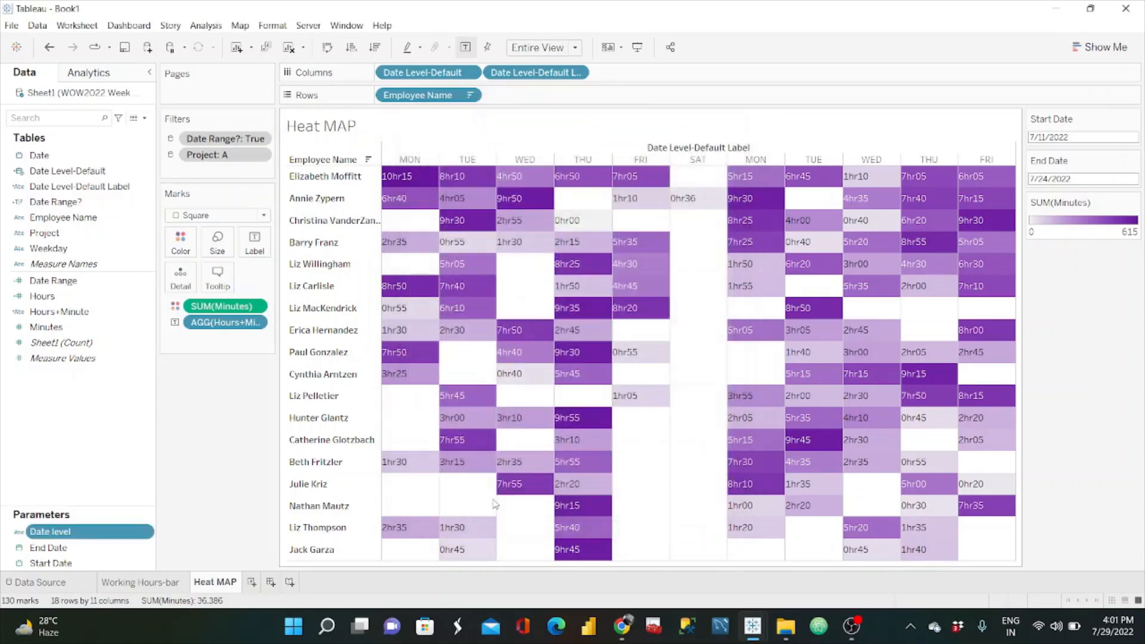
right_click(148, 533)
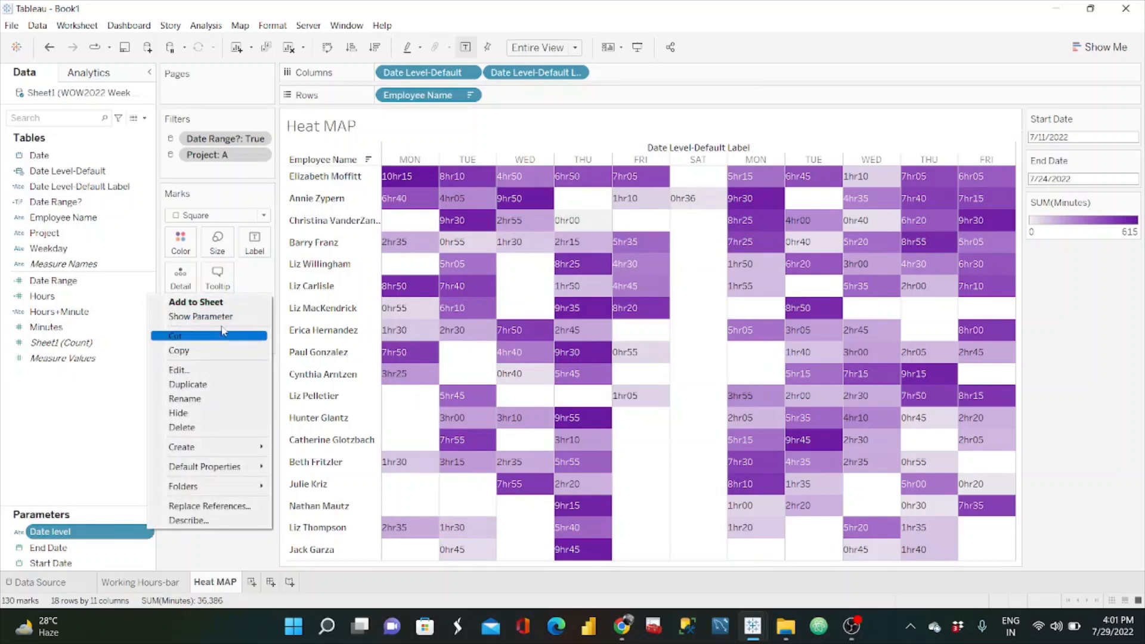
click(191, 314)
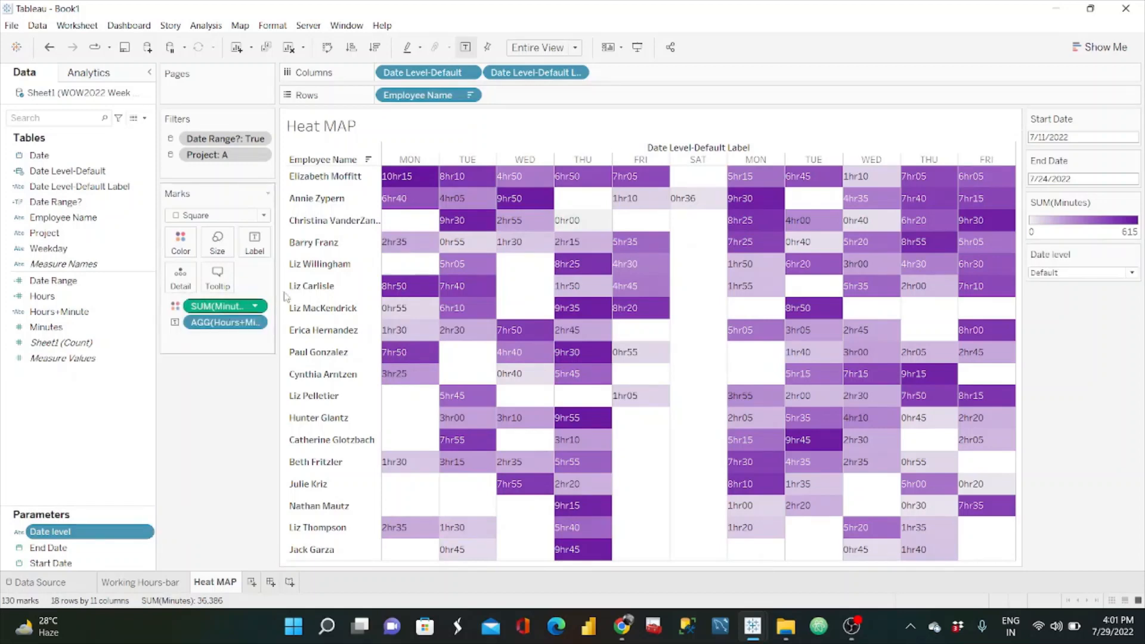
click(1131, 273)
click(1073, 366)
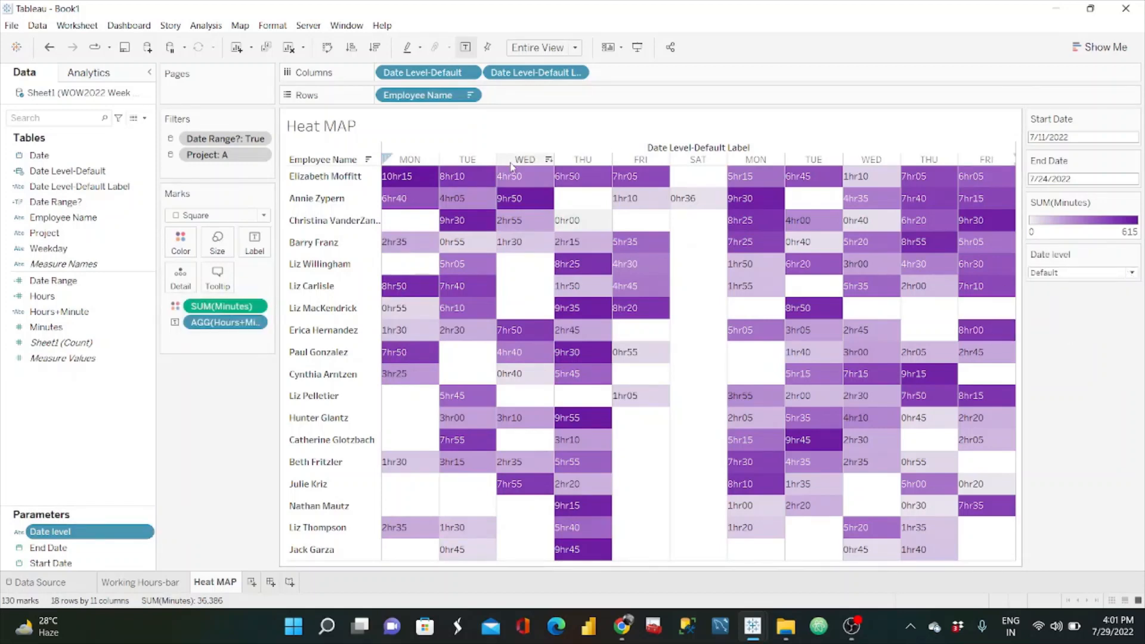
Step: Create a calculated field named Date Level
click(144, 118)
click(109, 133)
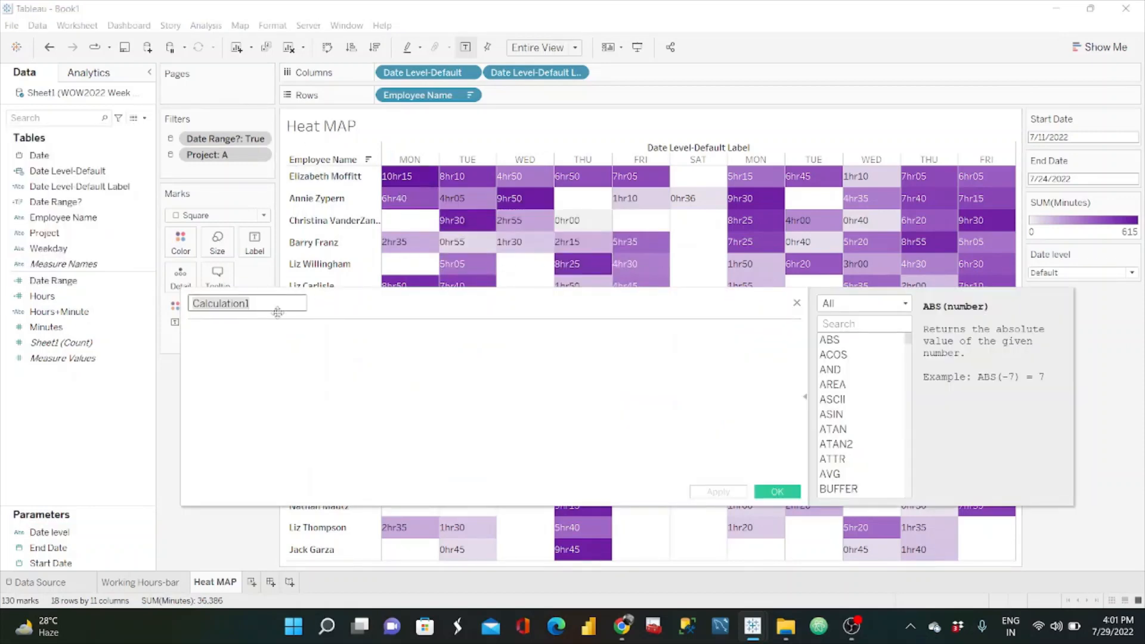
text(Dat)
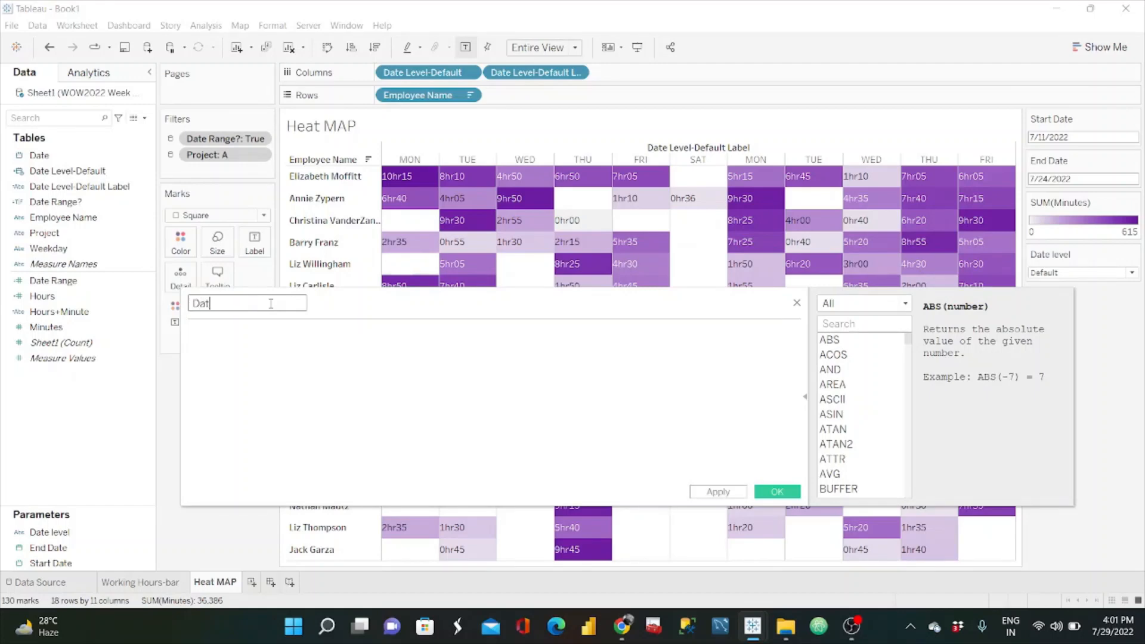
text(e Level)
Step: Start the Date Level formula with a CASE statement on the Date level parameter
click(239, 336)
text(CASE )
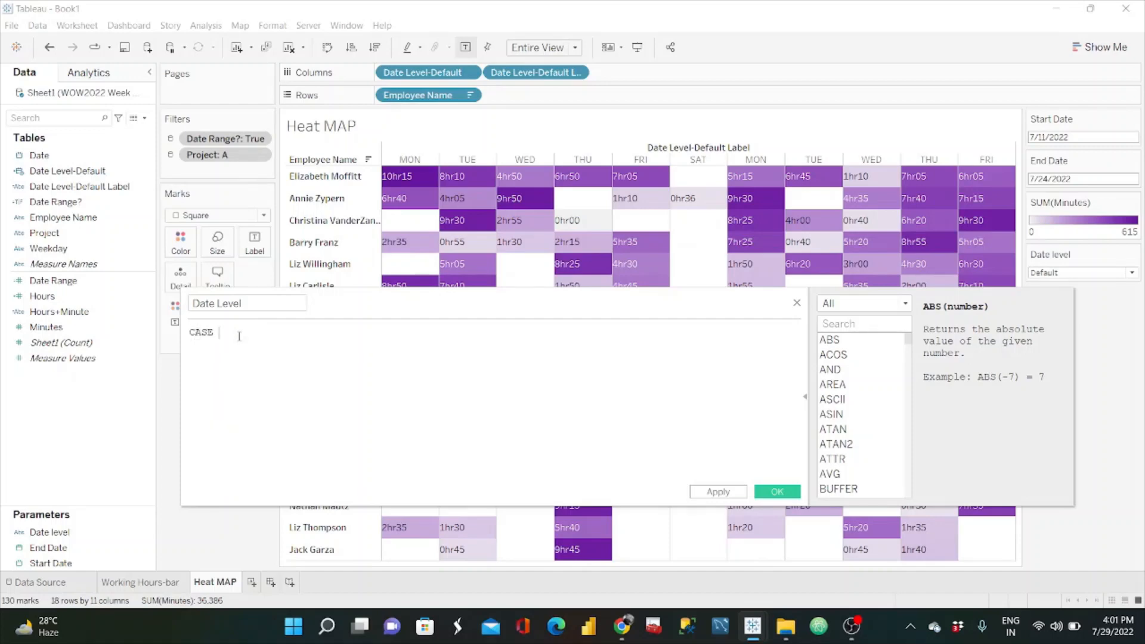
text(DATE)
key(Down)
key(Down)
key(Down)
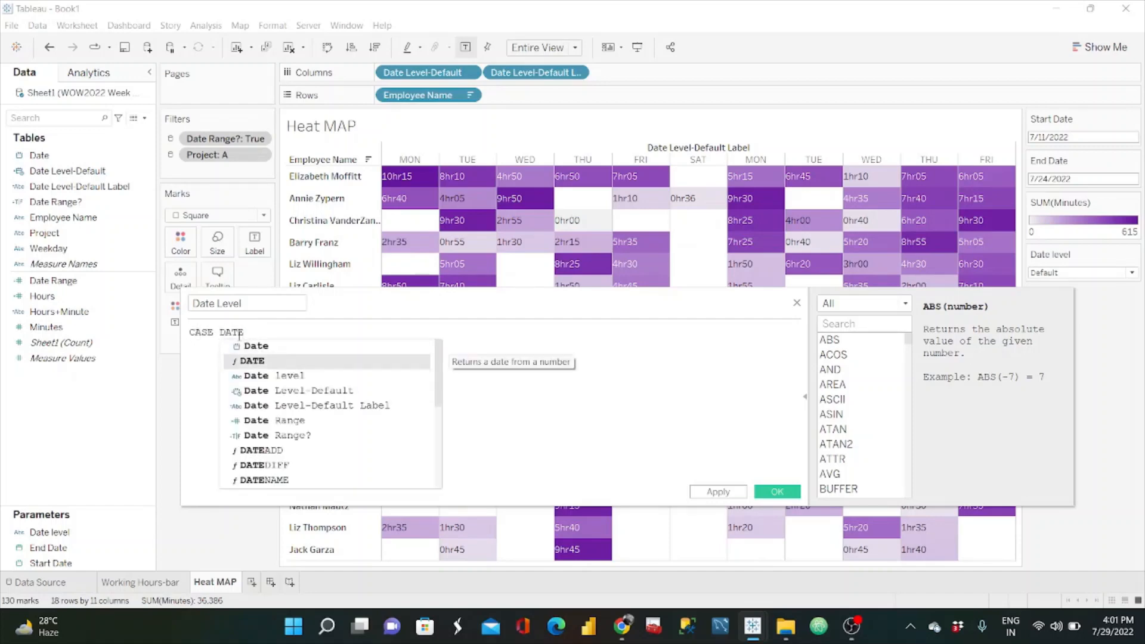
key(Up)
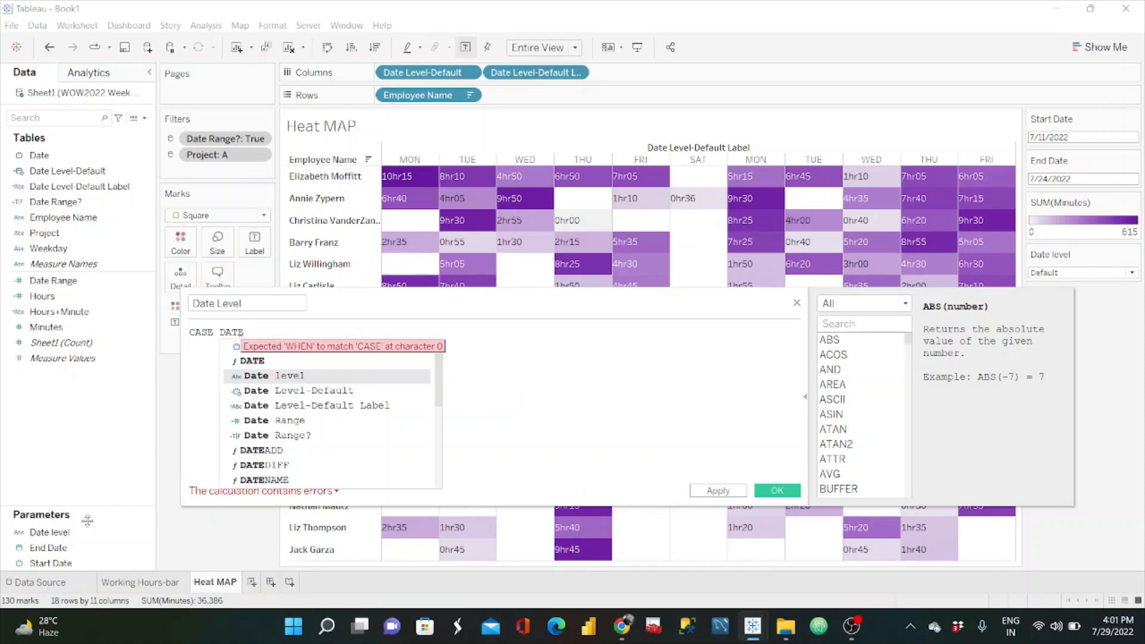
drag(49, 532, 318, 354)
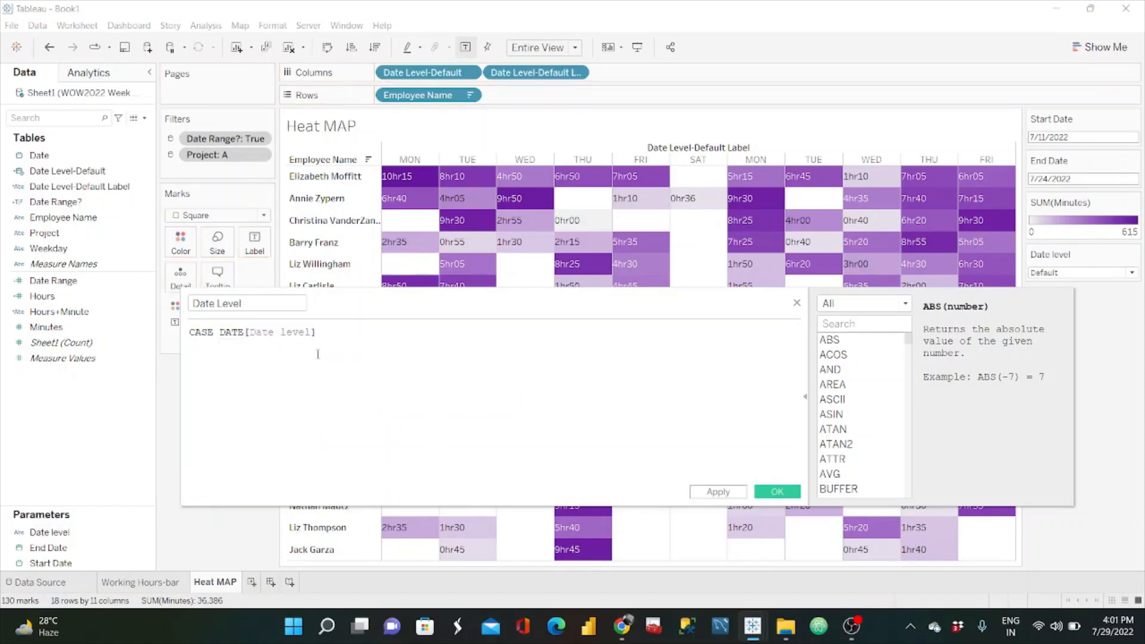
click(246, 332)
key(BackSpace)
key(BackSpace)
key(BackSpace)
key(BackSpace)
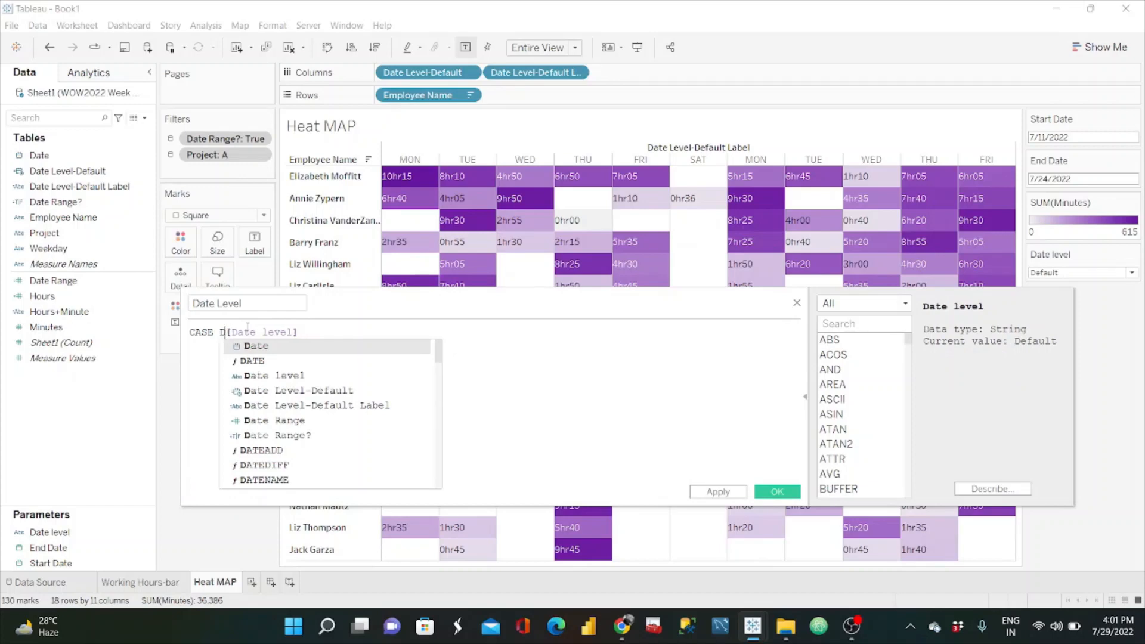
key(Return)
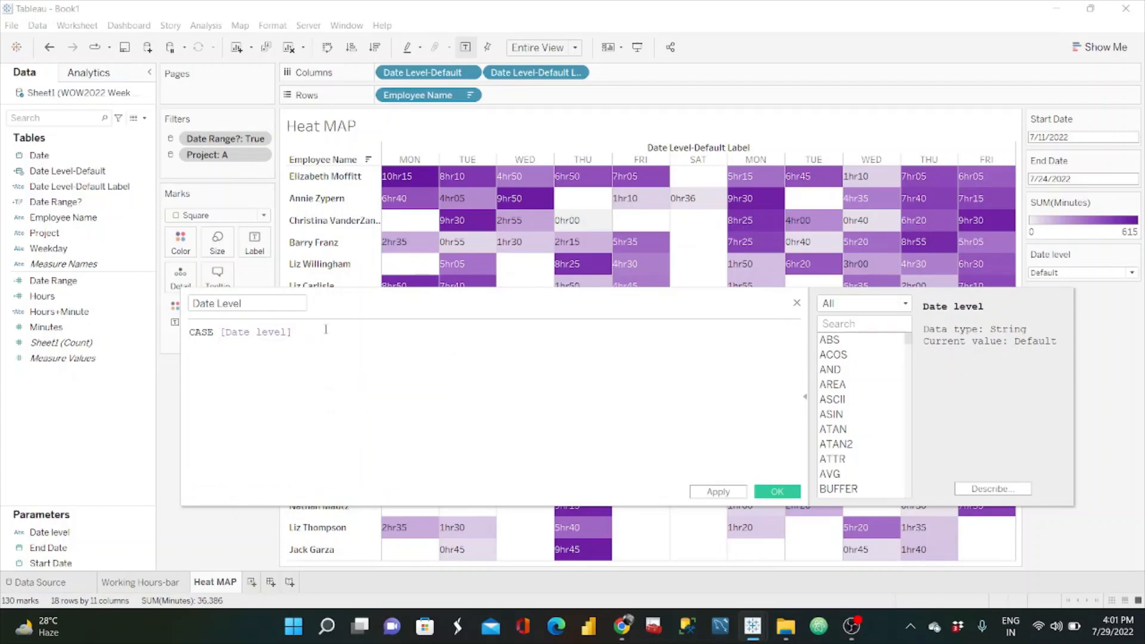
Step: Add a WHEN "Default" branch to the formula that returns the [Date Level-Default] field
text(WHEN "Default")
text(THEN)
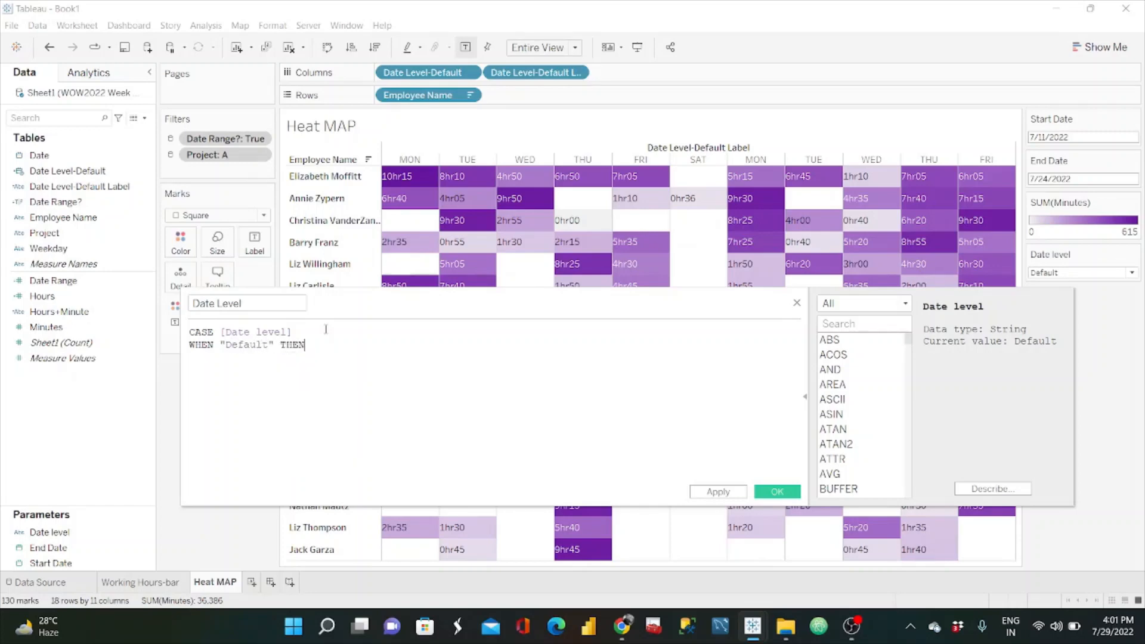
drag(67, 171, 412, 356)
Step: Add a WHEN "Days" branch to the formula that returns DATETRUNC('day',[Date])
text(WHEN)
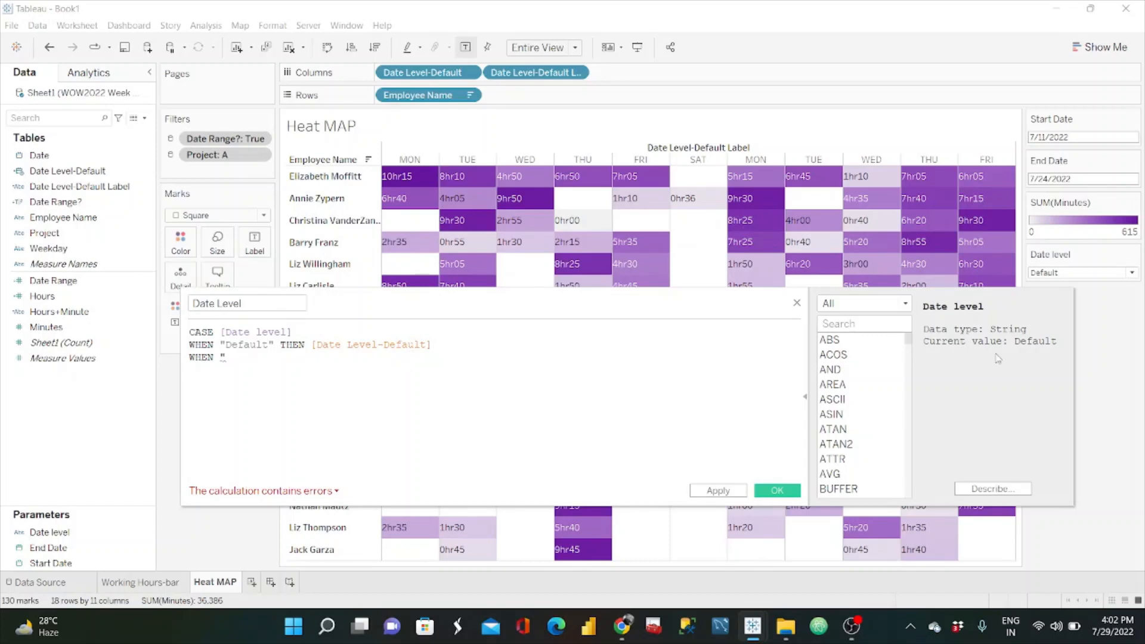
click(1131, 274)
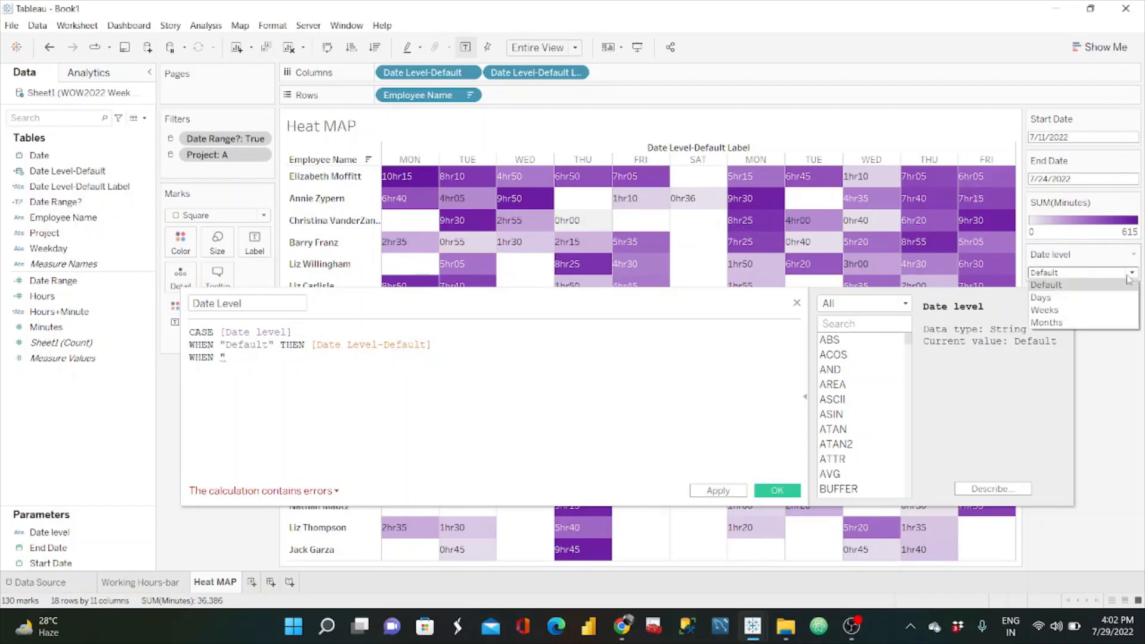
click(397, 441)
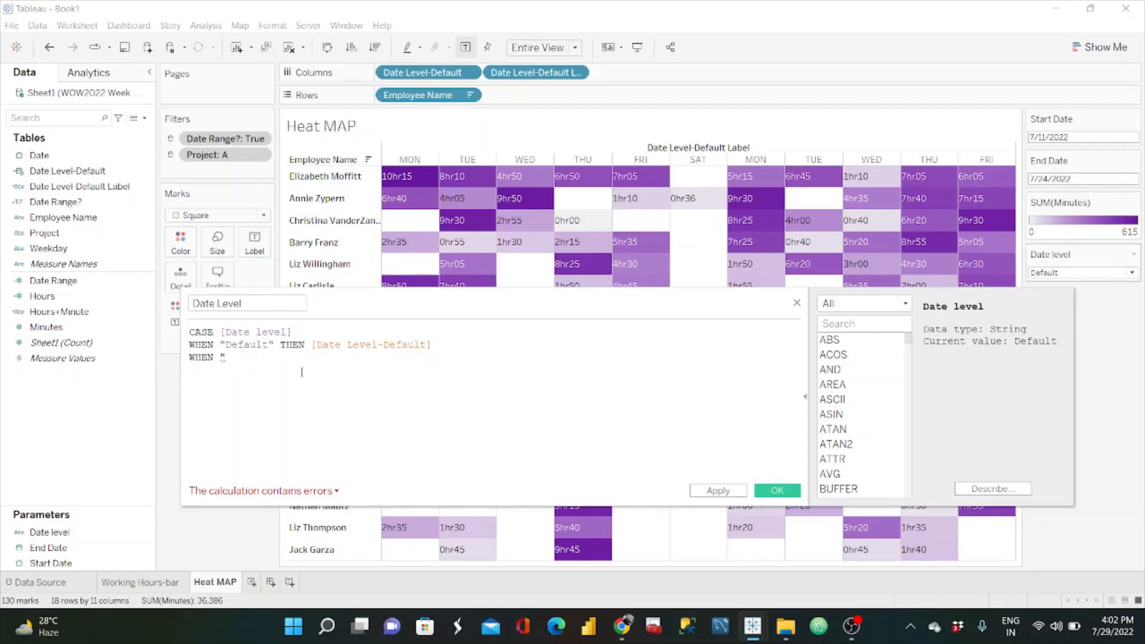
text(Days")
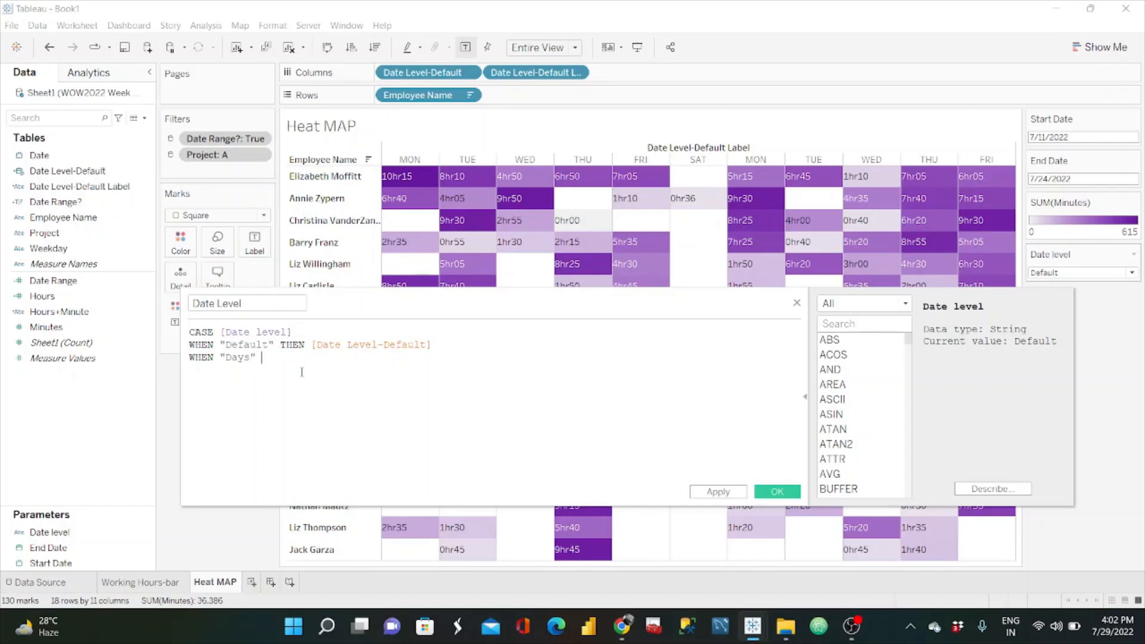
text( THEN)
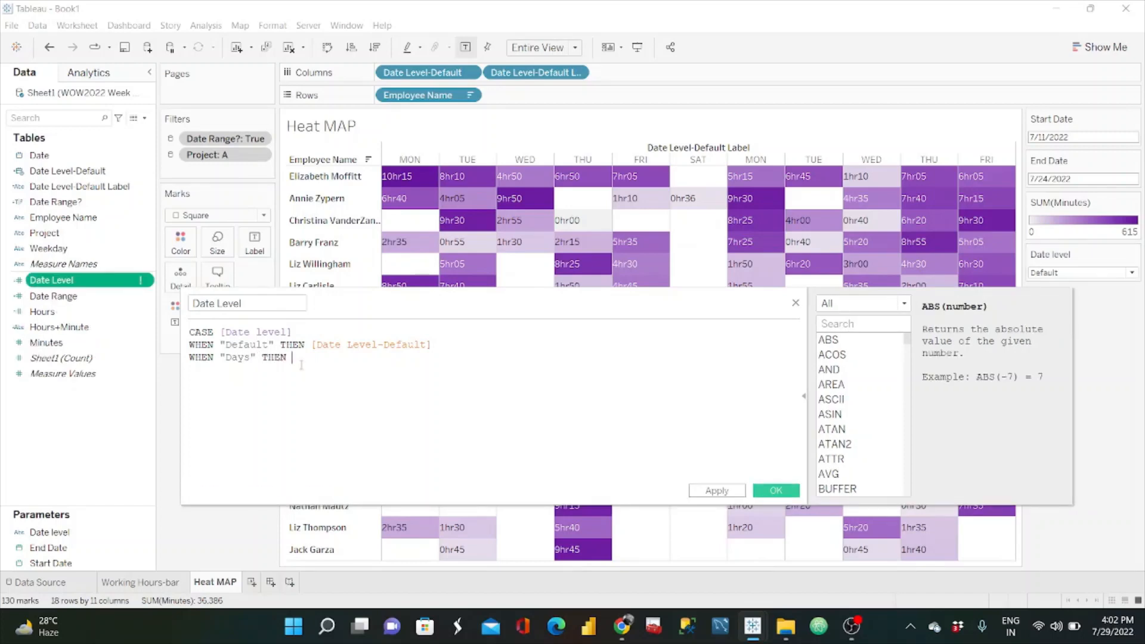
text( D)
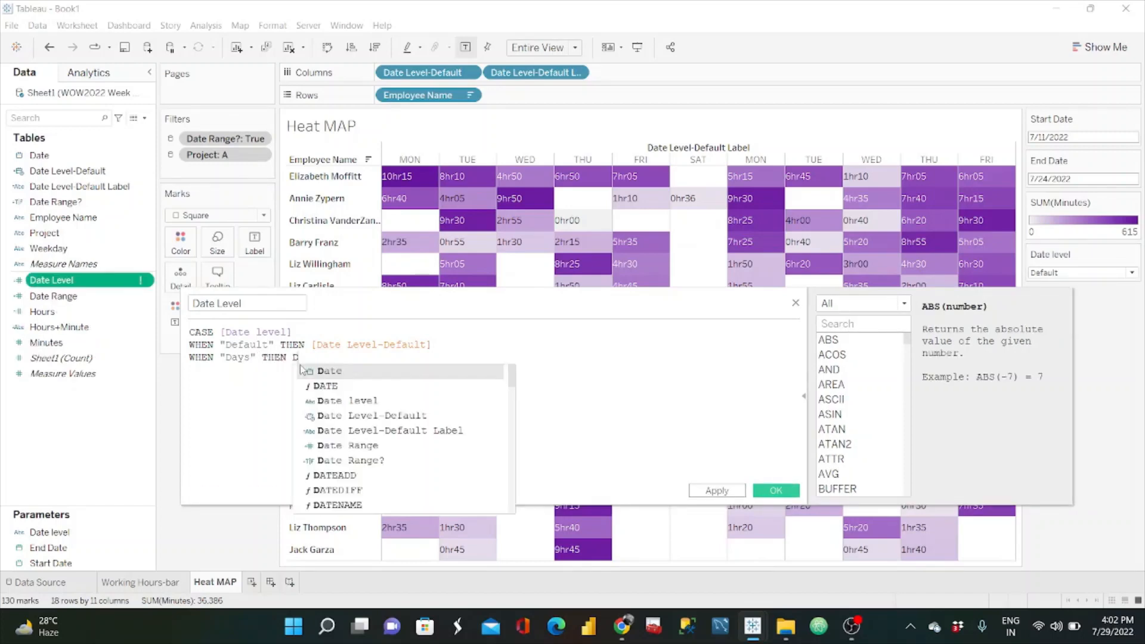
text(ATETRUNC)
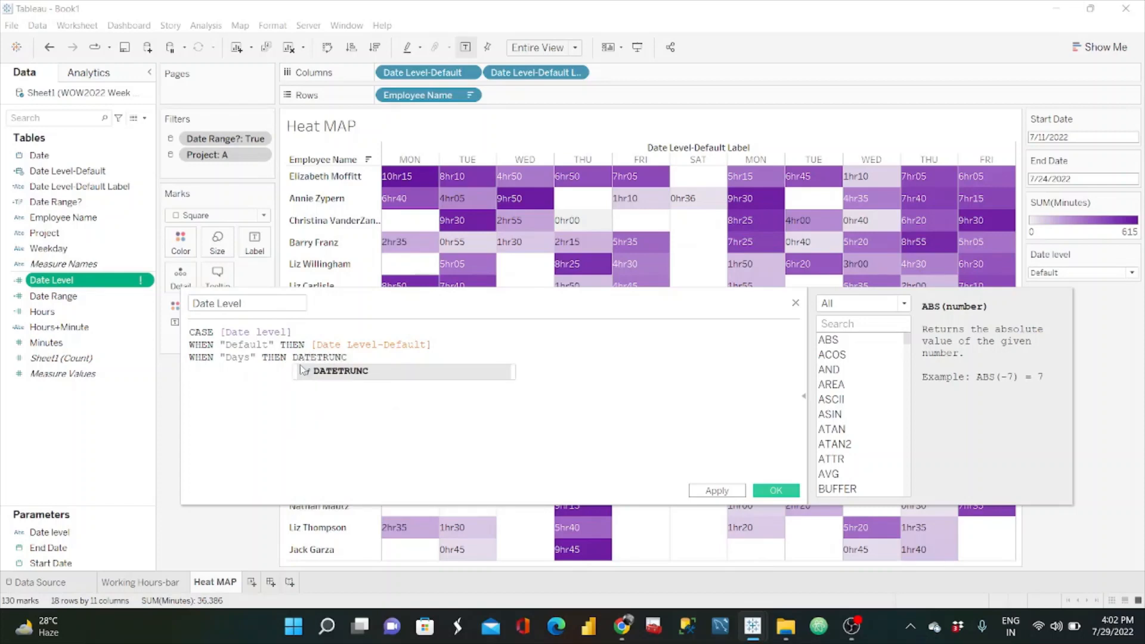
text(('d)
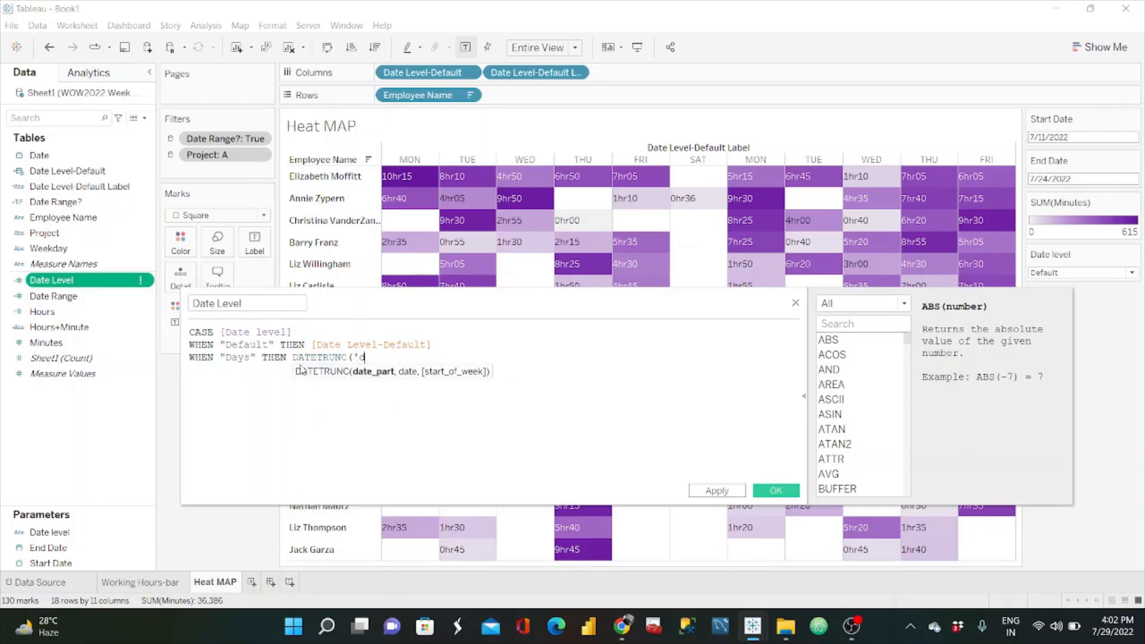
text(ay',)
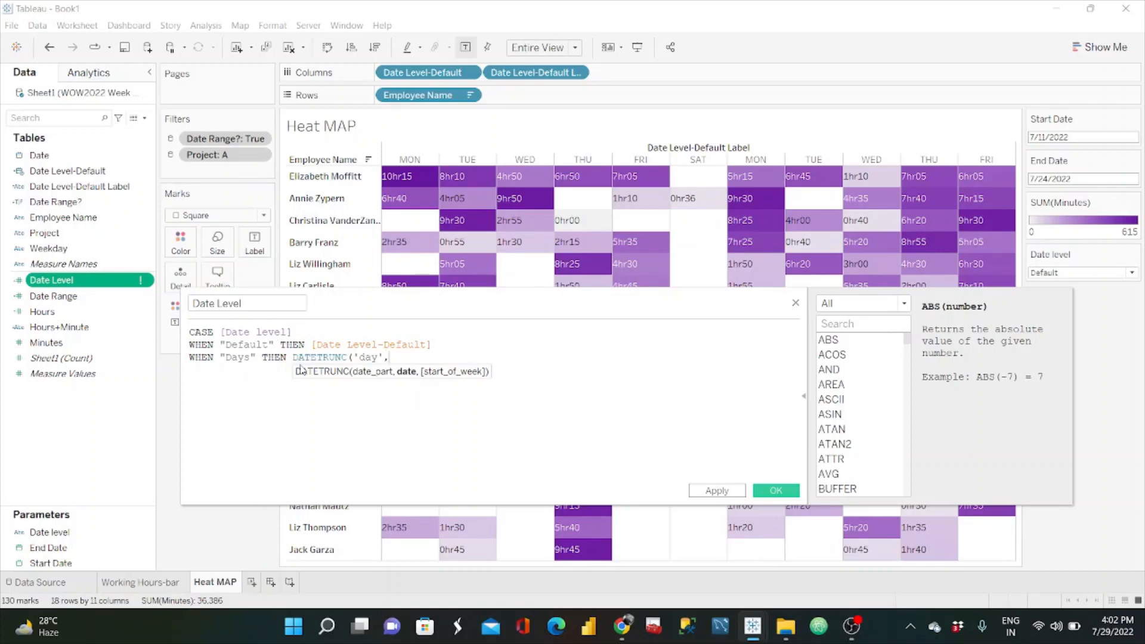
text(date)
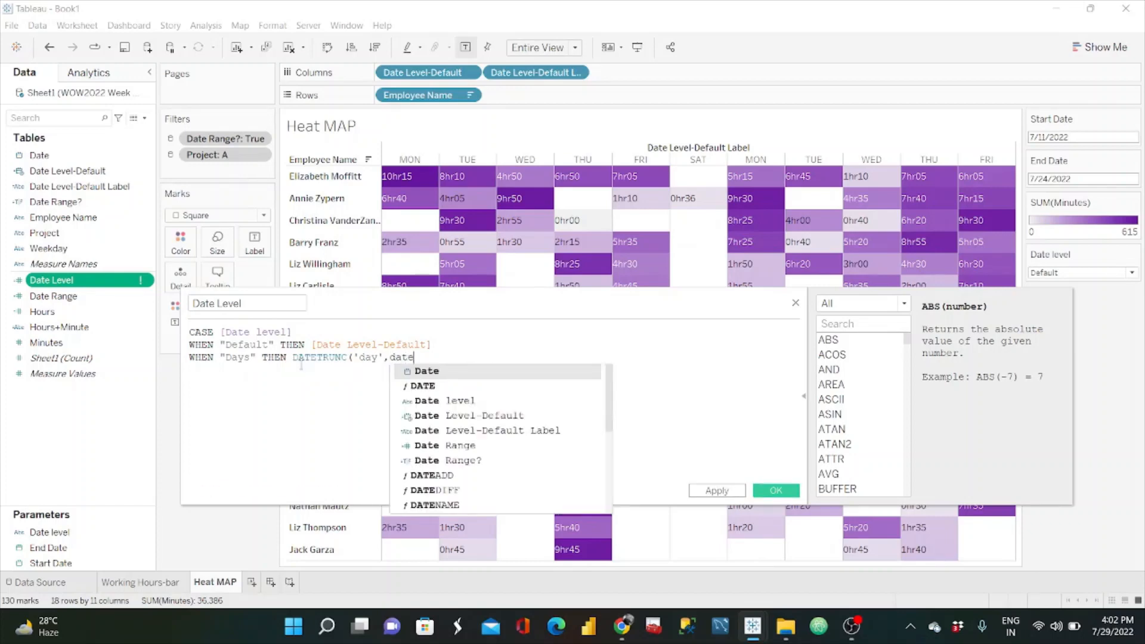
key(Return)
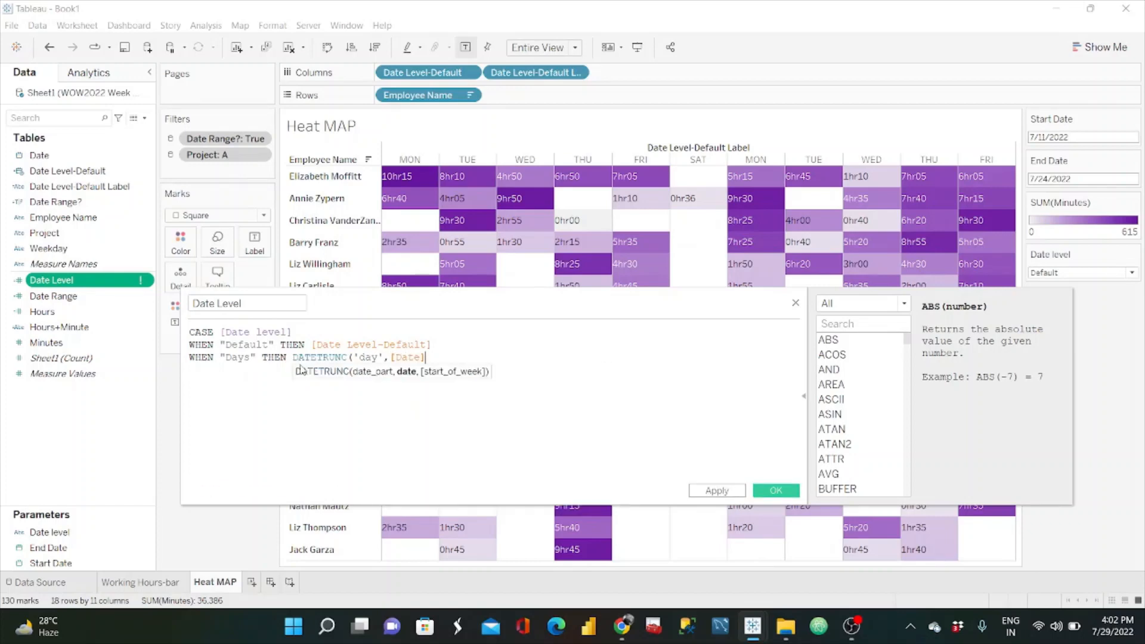
text() )
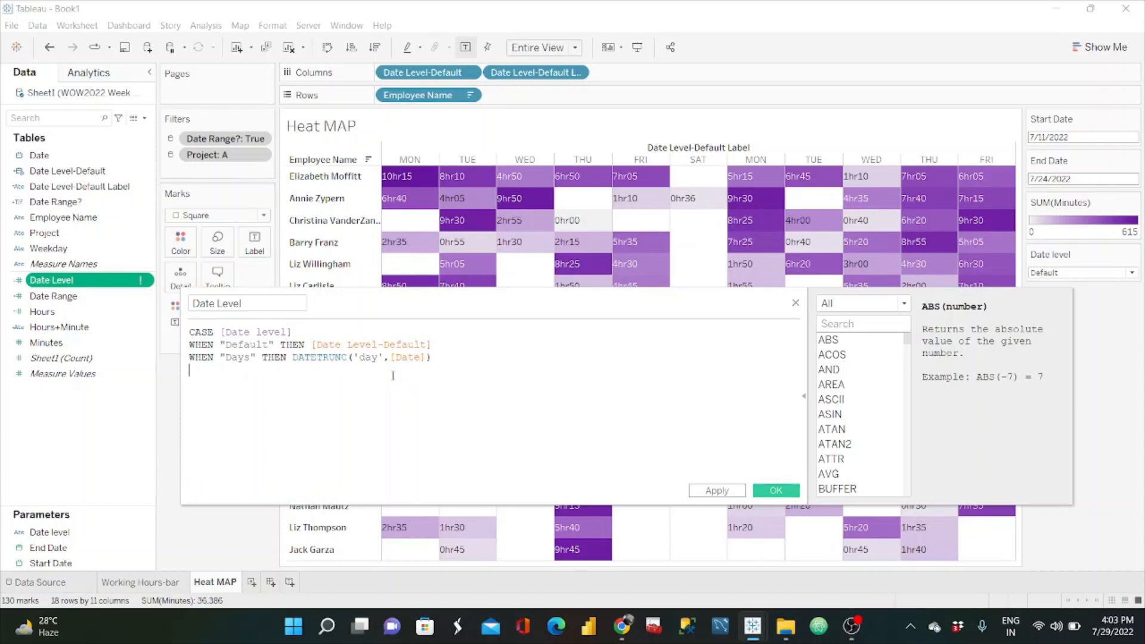
text(WHEN)
Step: Duplicate the "Days" branch twice below itself and close the CASE statement with END
drag(434, 361, 187, 364)
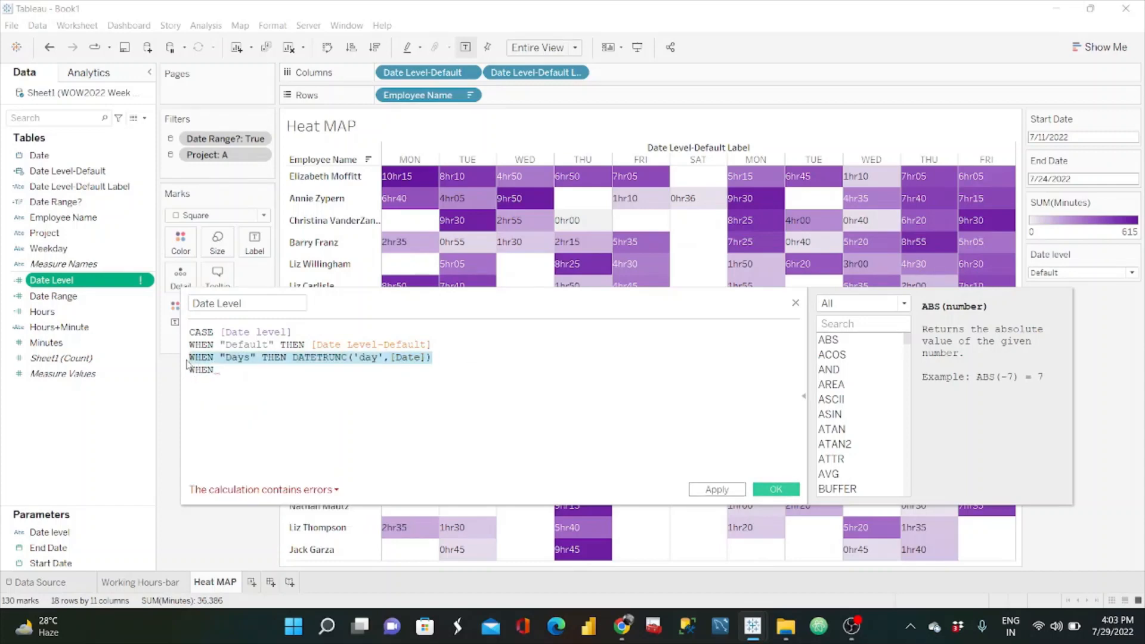
key(ctrl+c)
double_click(201, 370)
key(ctrl+v)
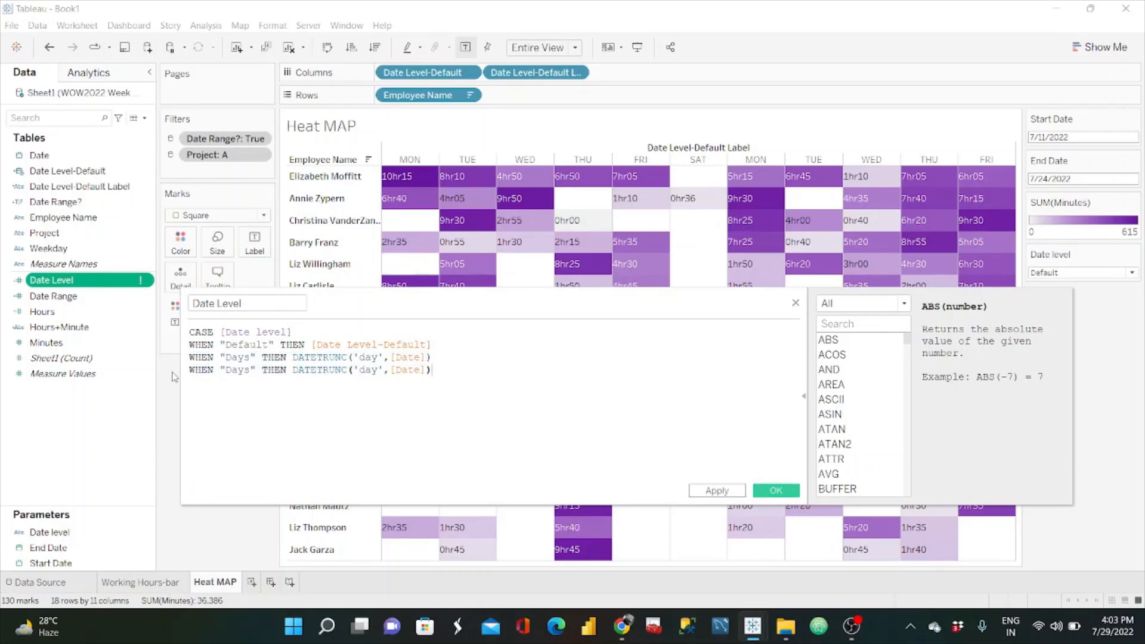
key(ctrl+v)
key(Return)
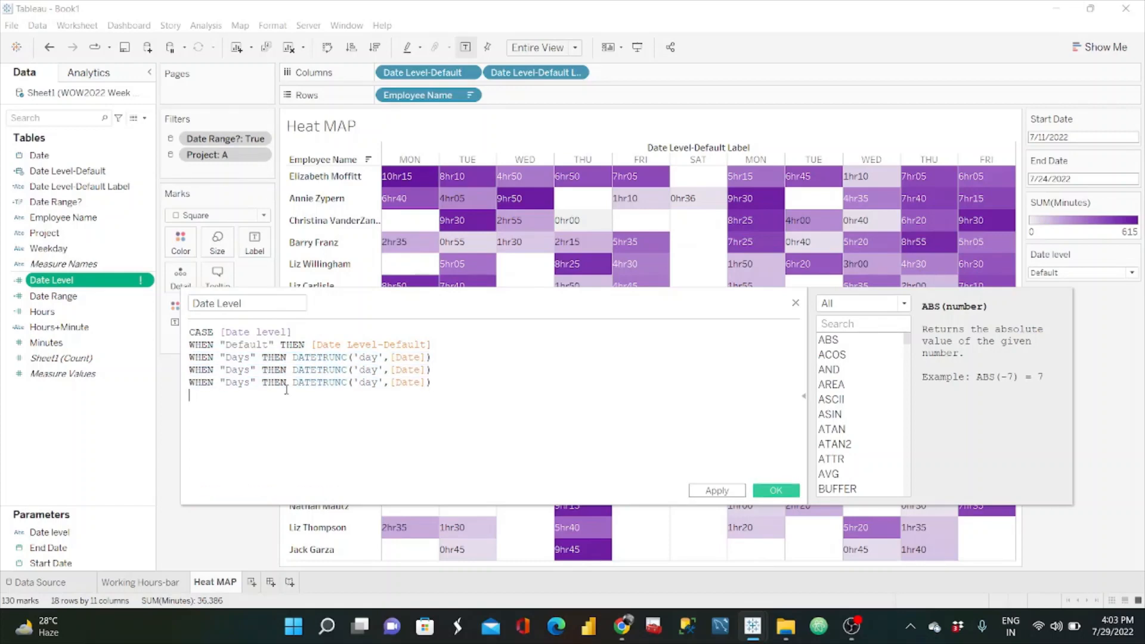
text(END)
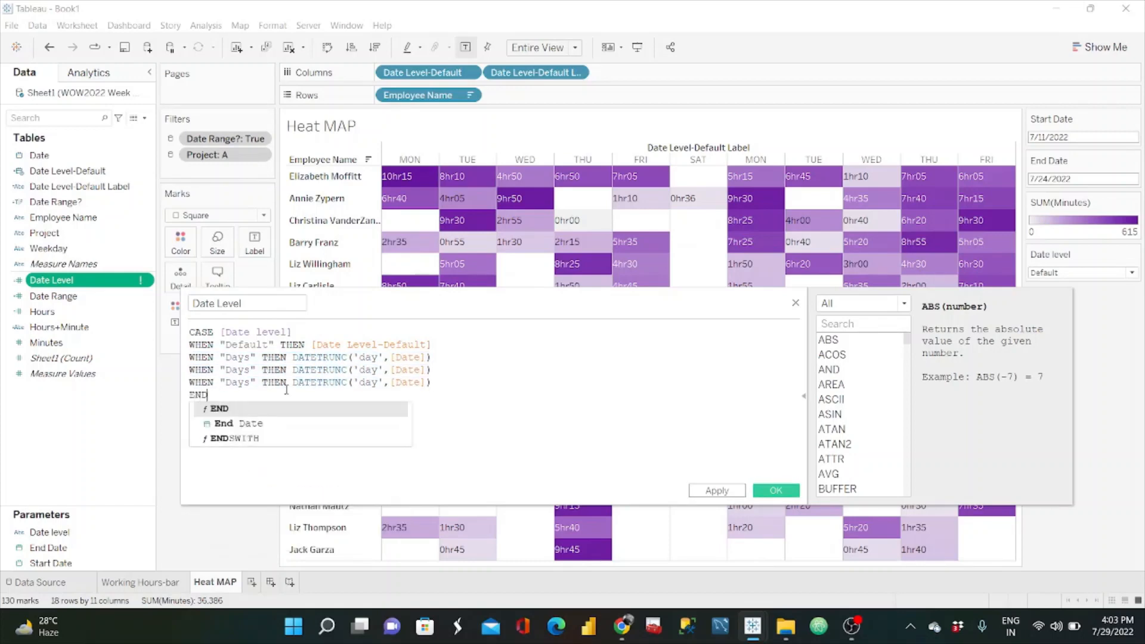
Step: Change the first copied branch to WHEN "Weeks" with 'week' as the DATETRUNC date part
click(252, 374)
key(BackSpace)
key(BackSpace)
key(BackSpace)
key(BackSpace)
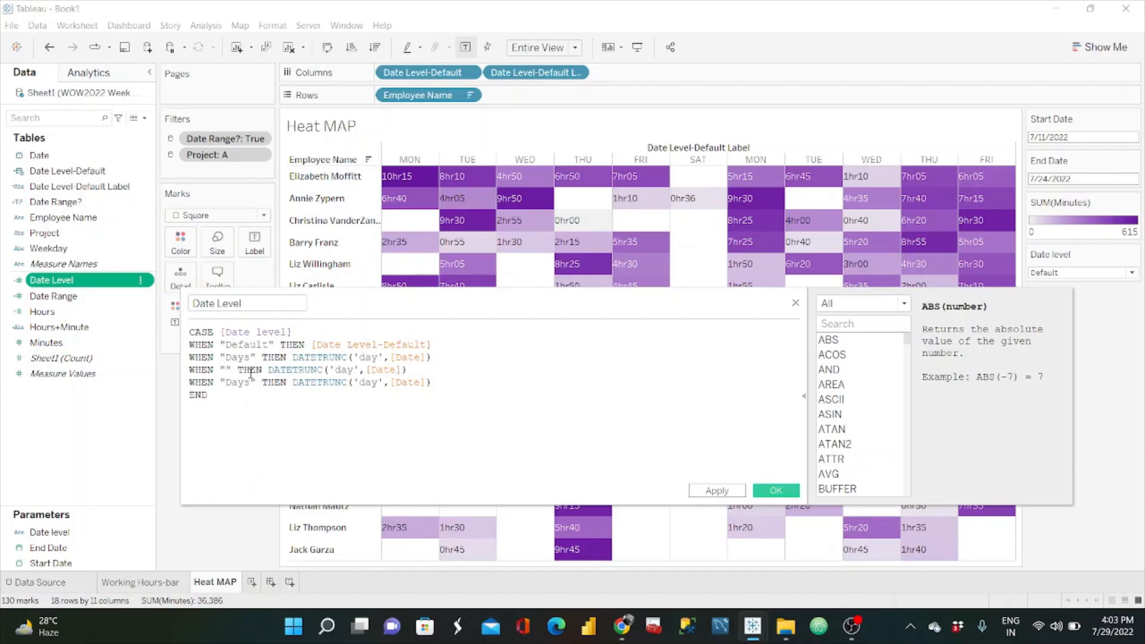
text(Weeks)
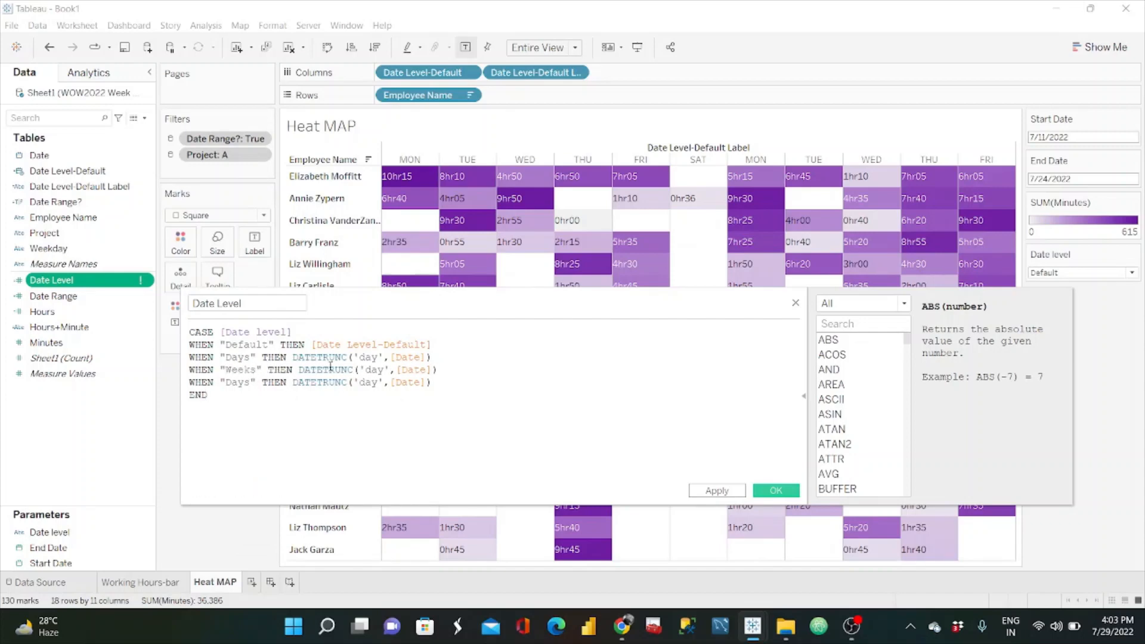
click(387, 370)
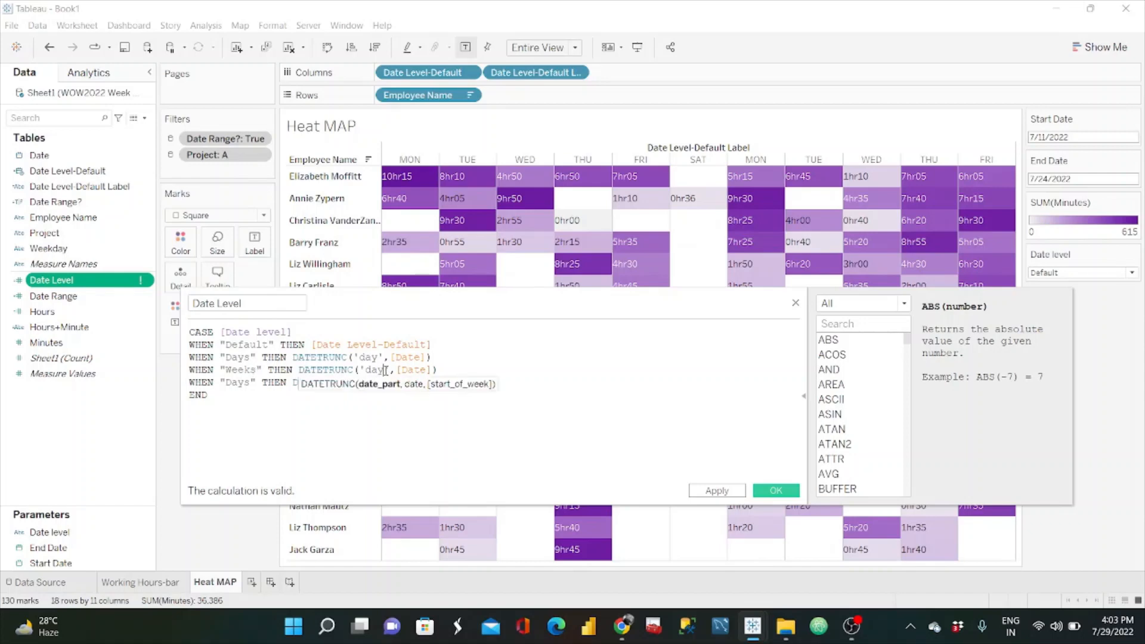
key(BackSpace)
key(BackSpace)
key(BackSpace)
text(week)
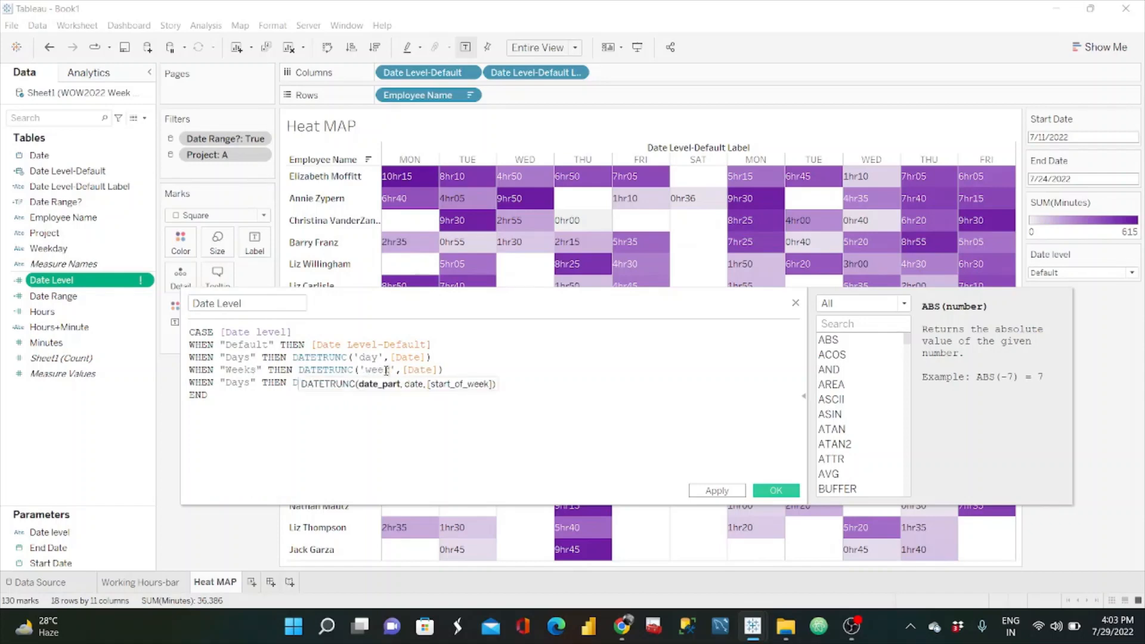
Step: Change the last copied branch to WHEN "Months" with 'month' as the DATETRUNC date part and save the Date Level calculation
click(251, 386)
key(BackSpace)
key(BackSpace)
key(BackSpace)
key(BackSpace)
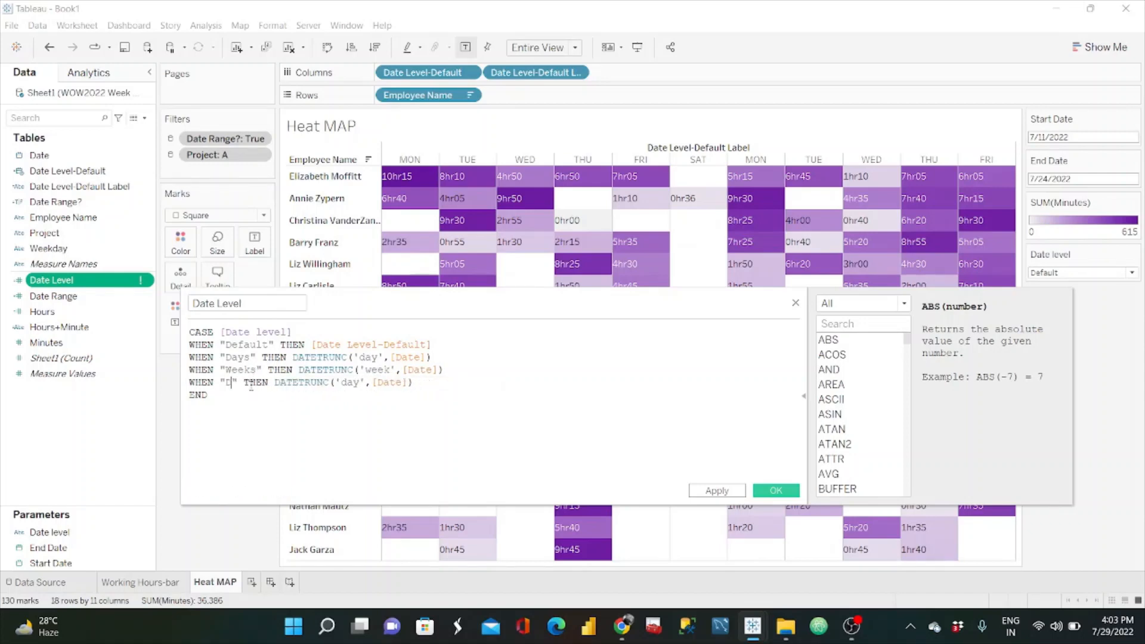
text(Months)
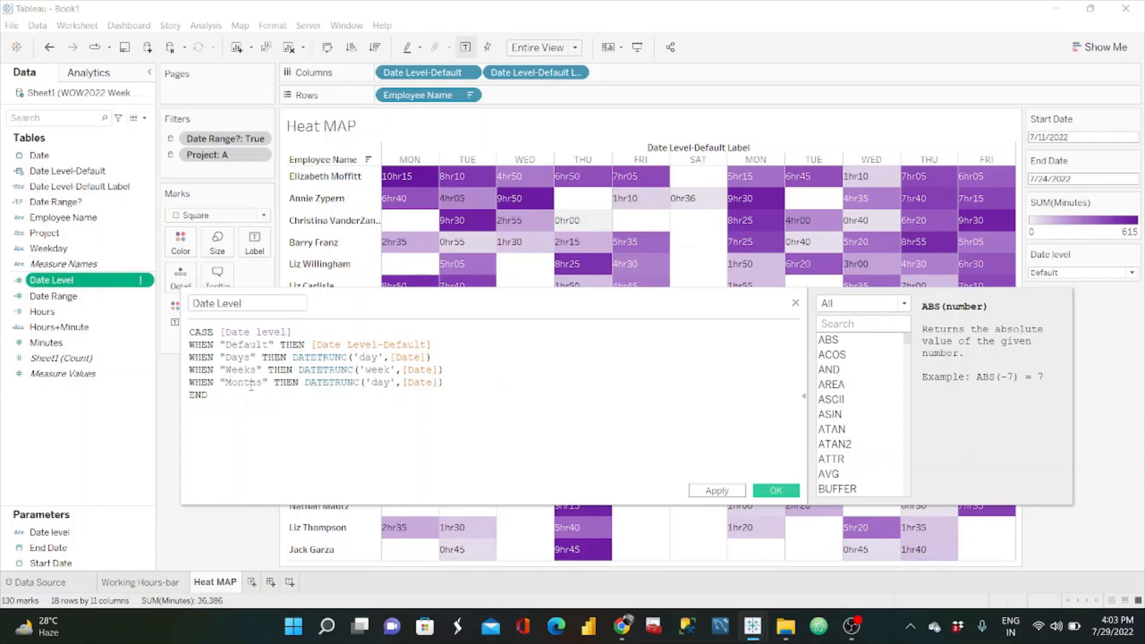
click(388, 382)
key(BackSpace)
key(BackSpace)
key(BackSpace)
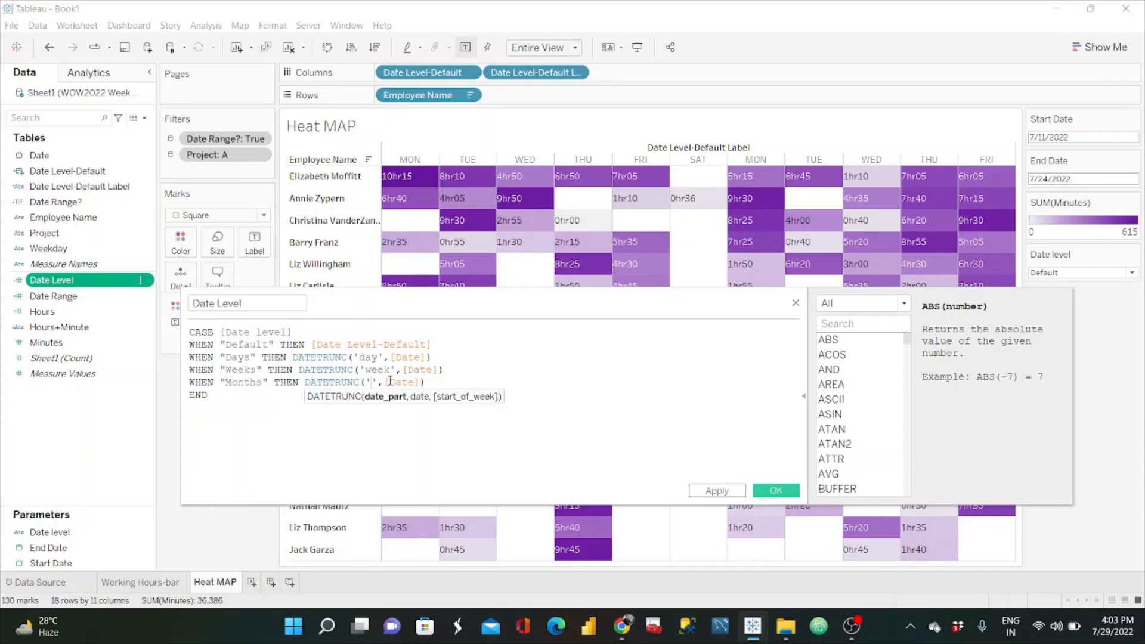
text(month)
click(600, 377)
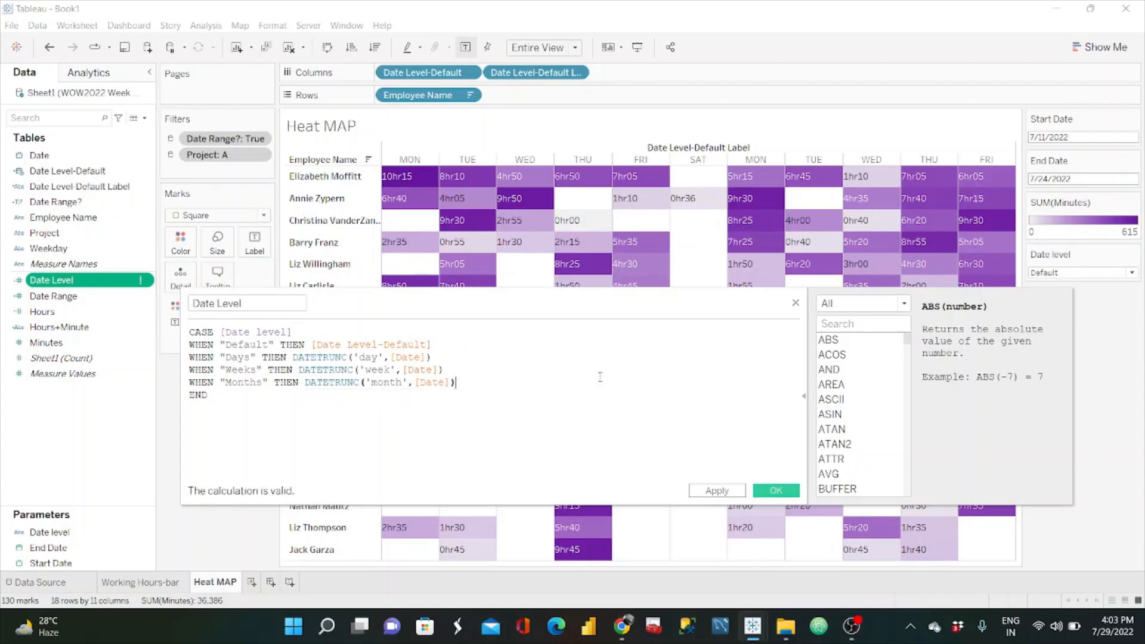
click(776, 490)
Step: Add the Date Level field to the end of Columns as a discrete exact date
click(72, 172)
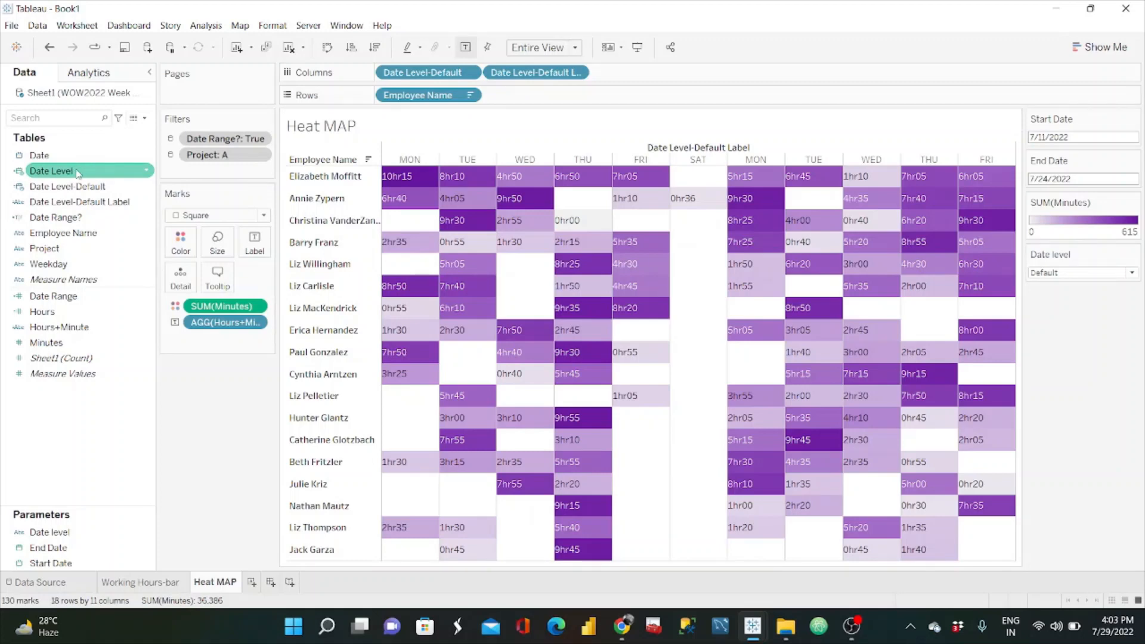
drag(76, 173, 648, 78)
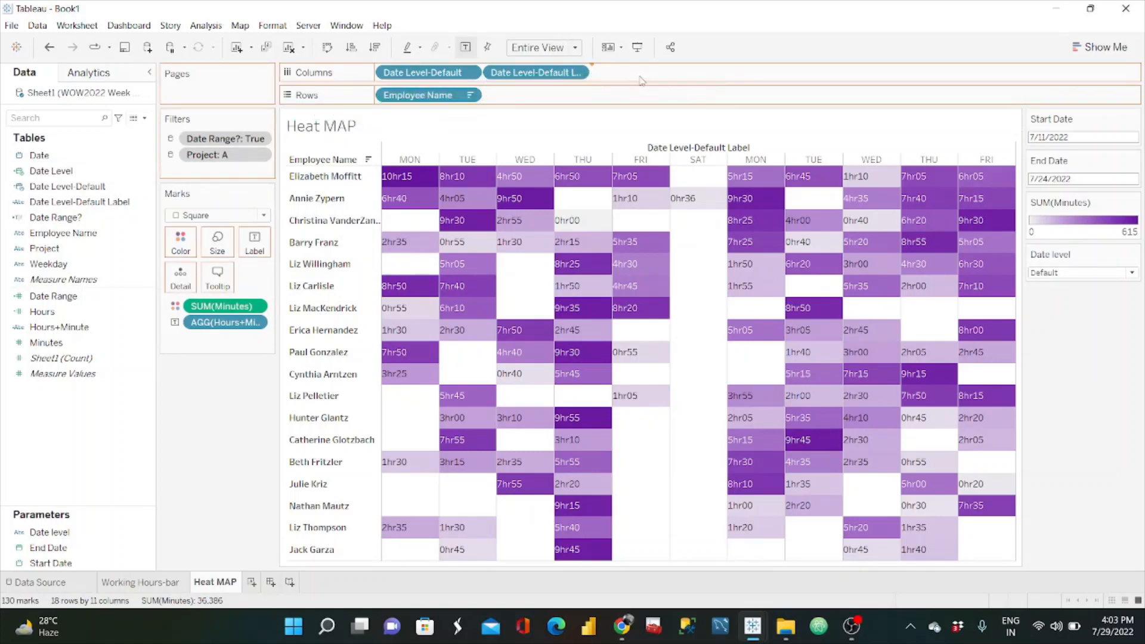
click(686, 73)
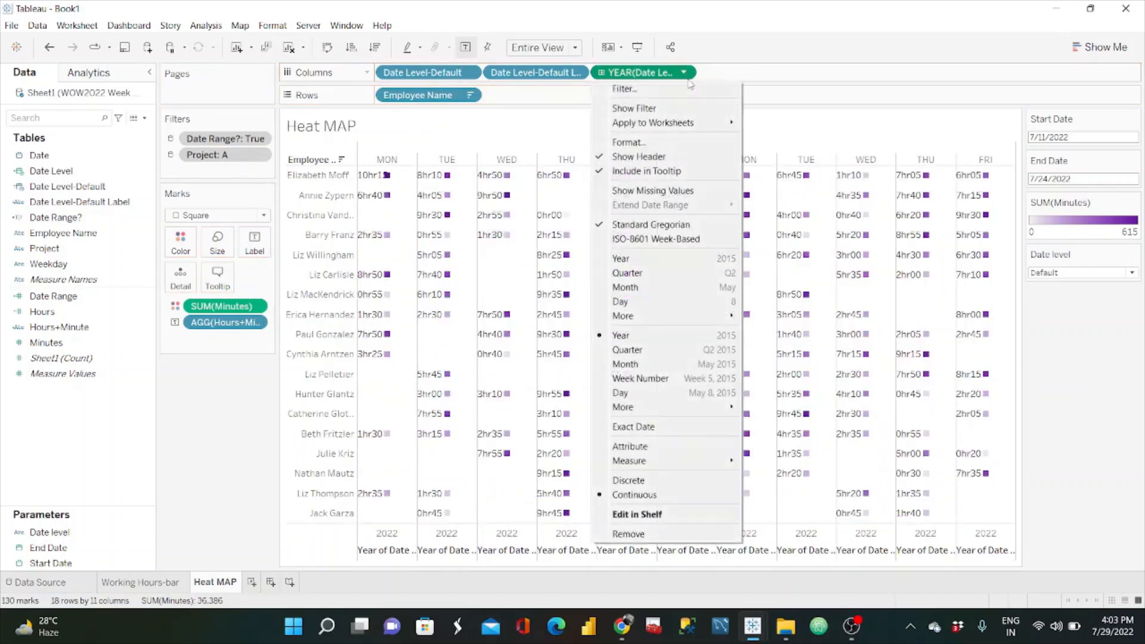
click(667, 445)
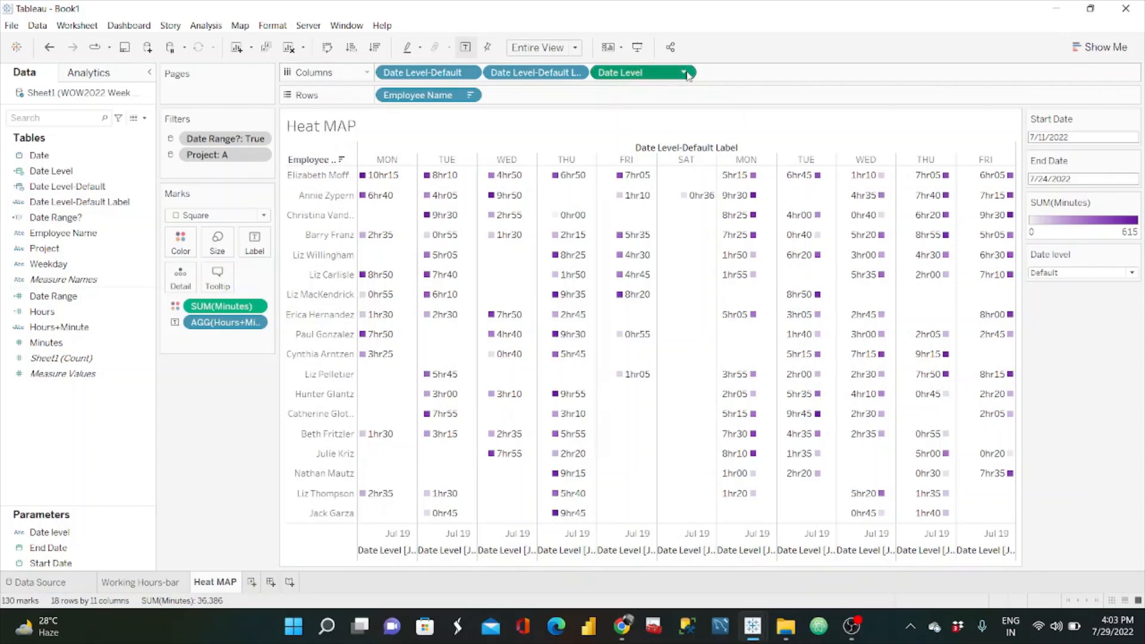
click(686, 73)
click(659, 450)
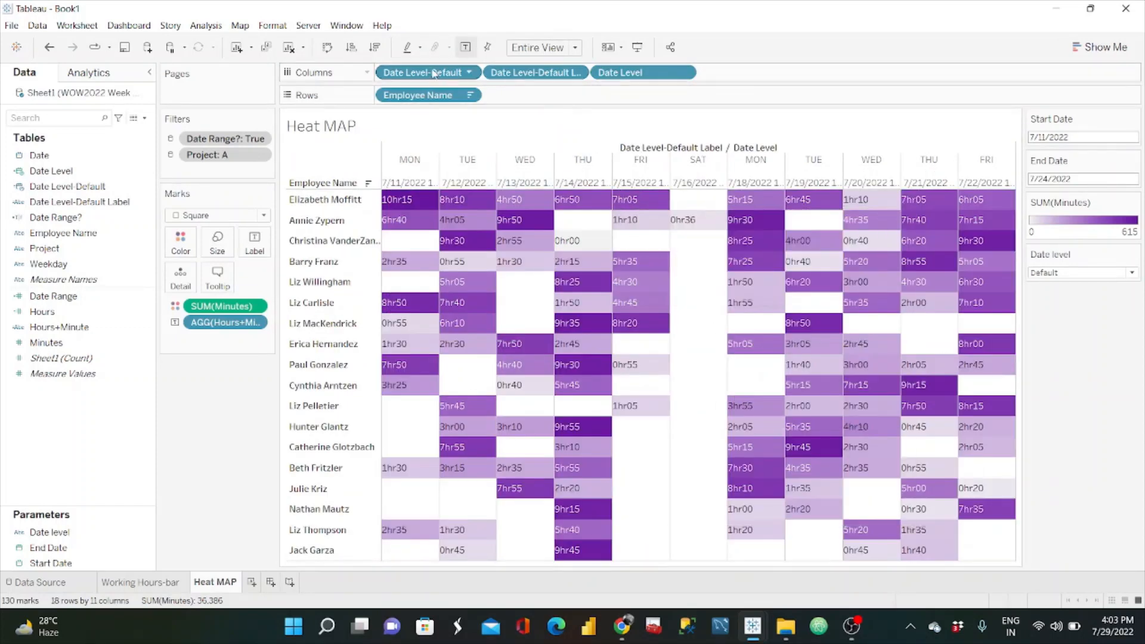
Step: Remove Date Level-Default from Columns and place Date Level-Default Label after Date Level
drag(434, 73, 242, 376)
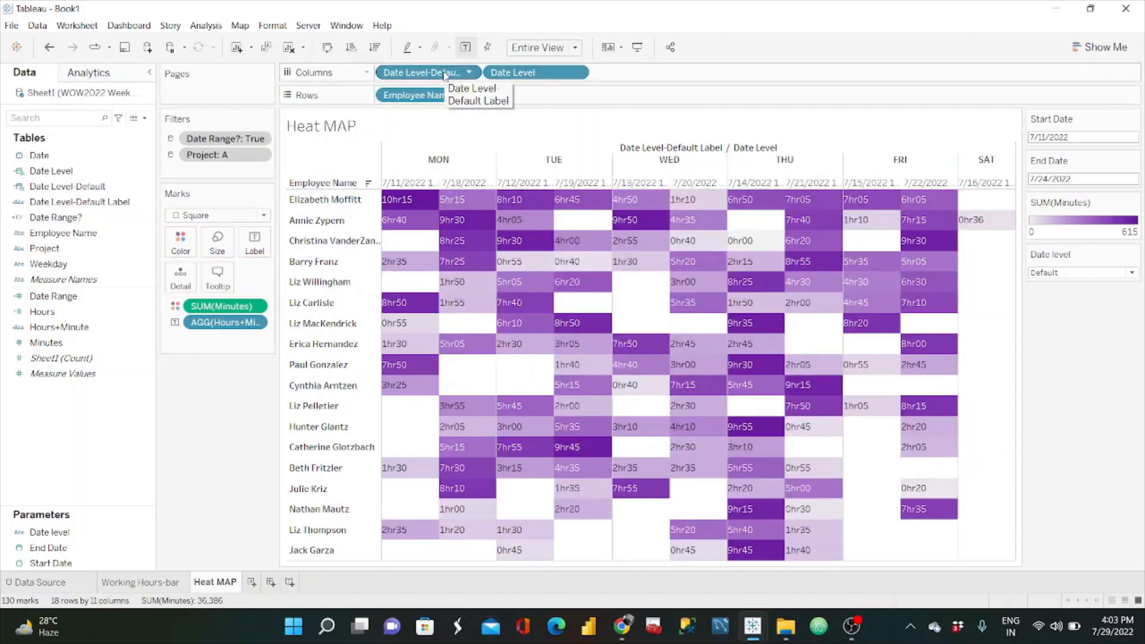
drag(444, 74, 603, 73)
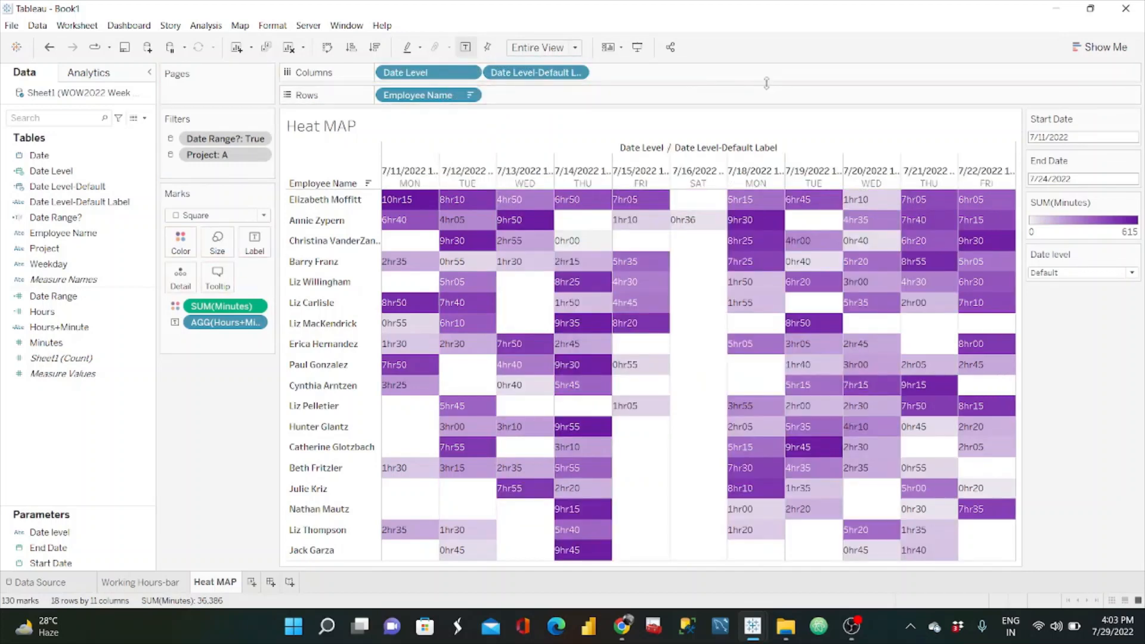
Step: Check the heat map with the Date level parameter set to Days, Weeks and Months, and return the parameter to Default
click(1111, 273)
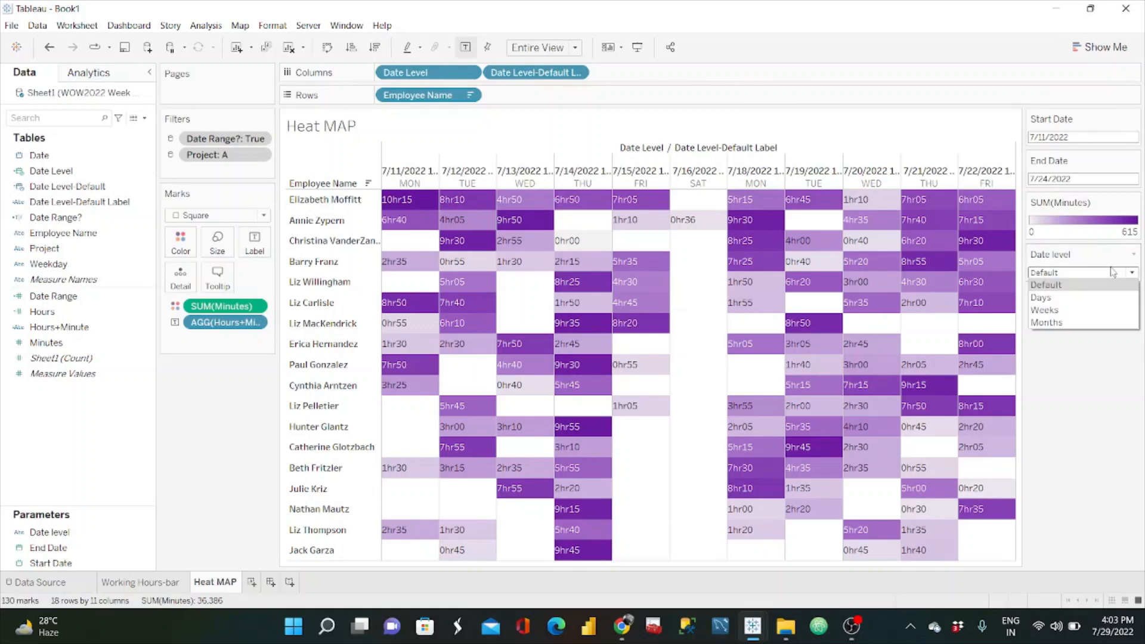
click(1064, 298)
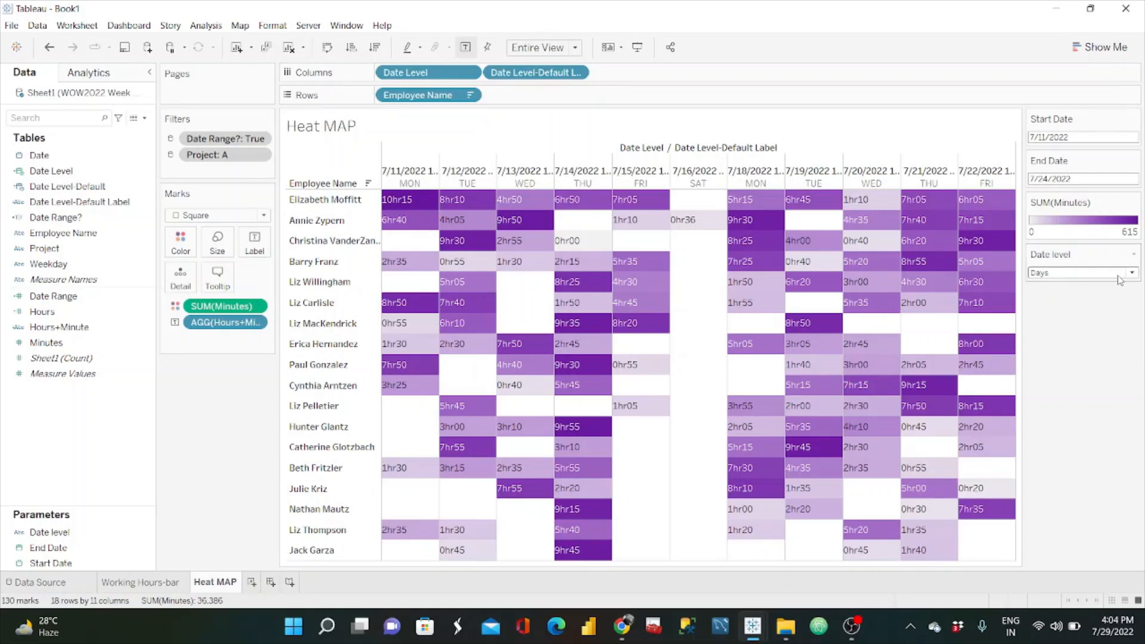
click(1120, 275)
click(1074, 310)
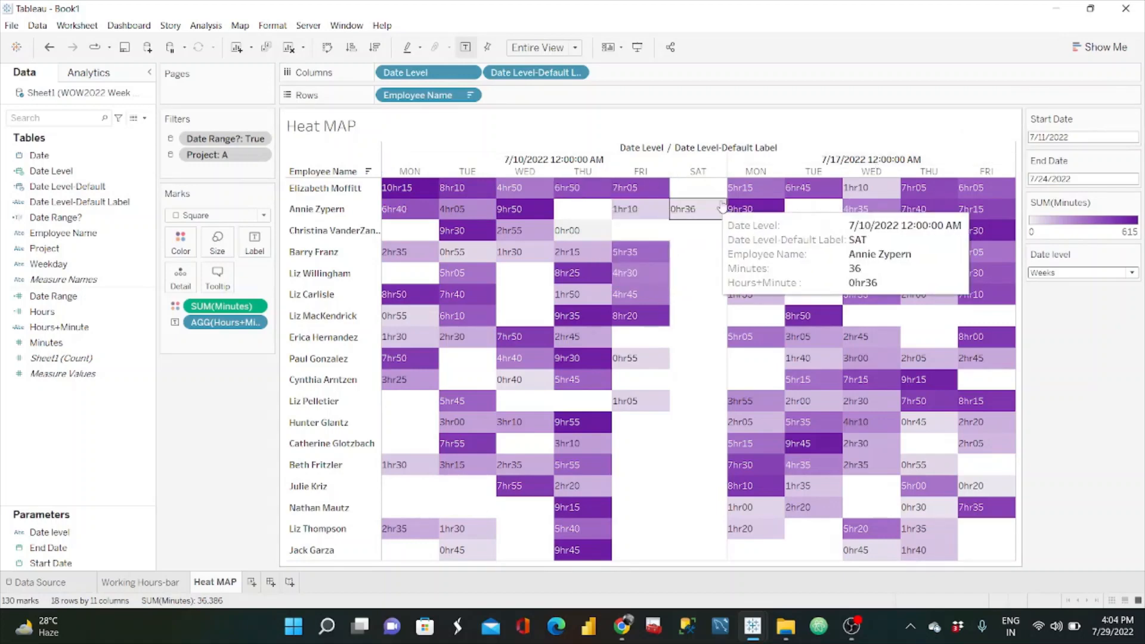
mouse_move(953, 233)
click(1101, 275)
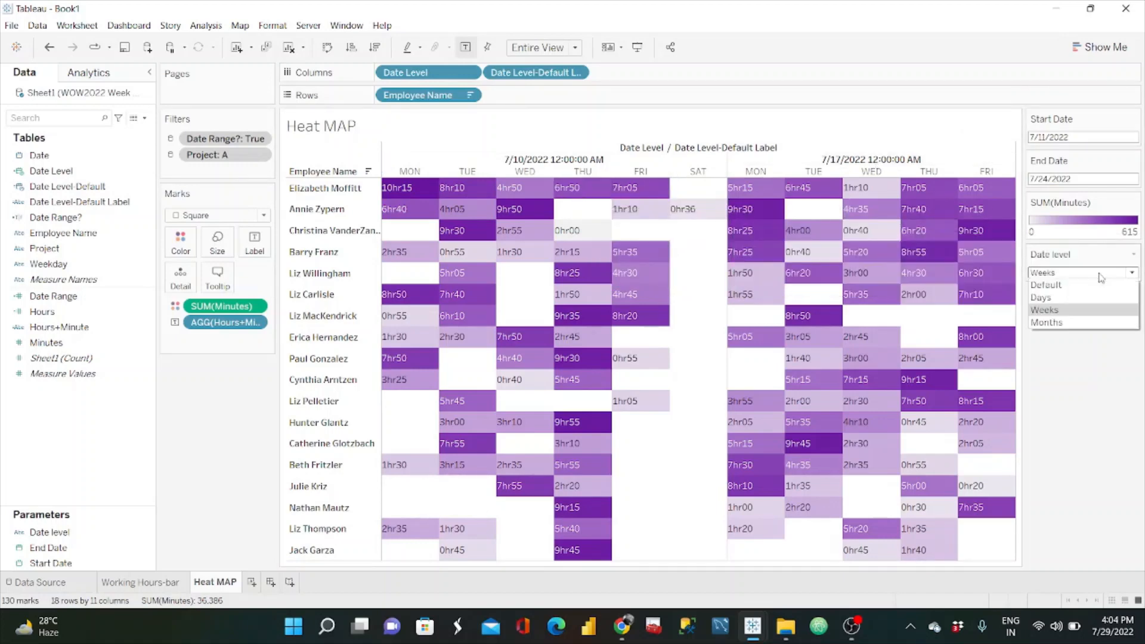
click(1067, 325)
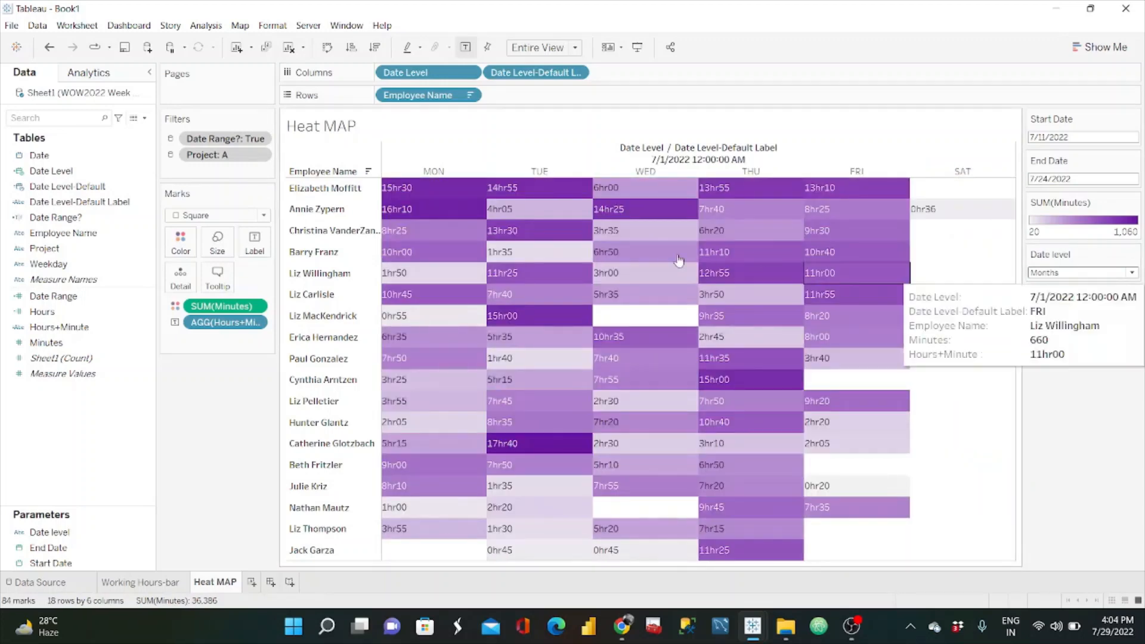
mouse_move(618, 238)
mouse_move(795, 238)
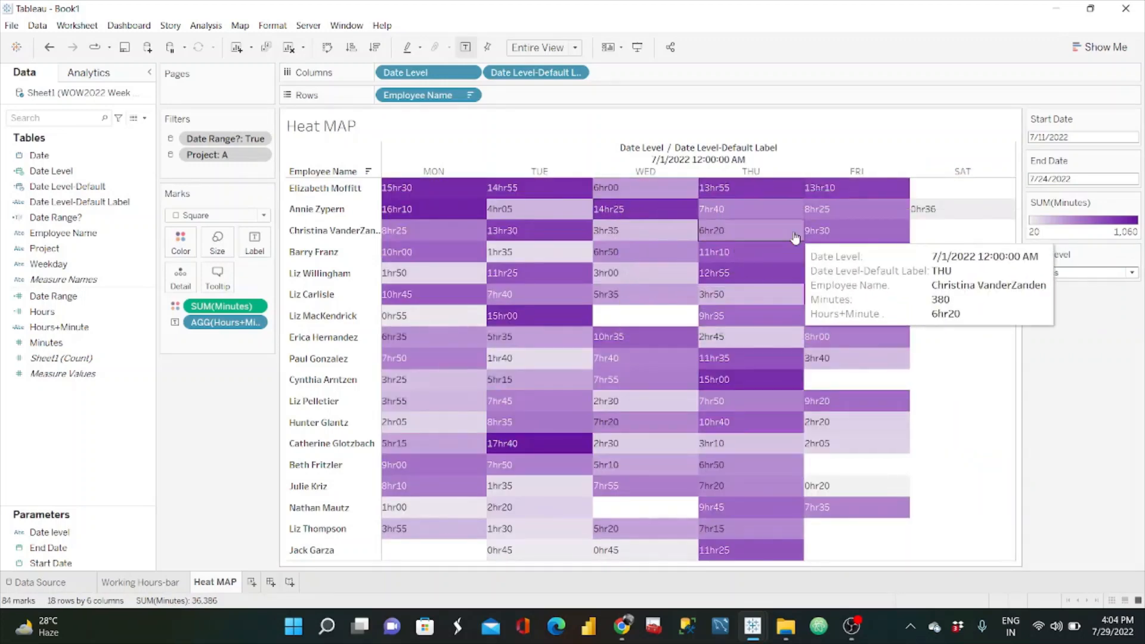
click(1131, 274)
click(1082, 289)
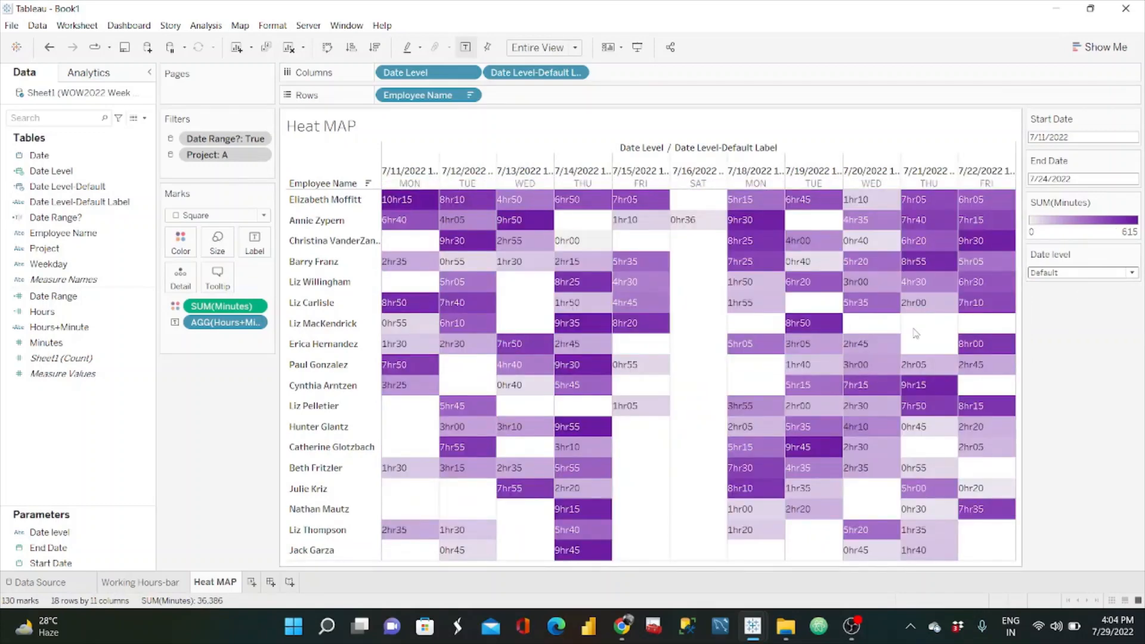
Step: Duplicate the Date Level calculated field
right_click(146, 171)
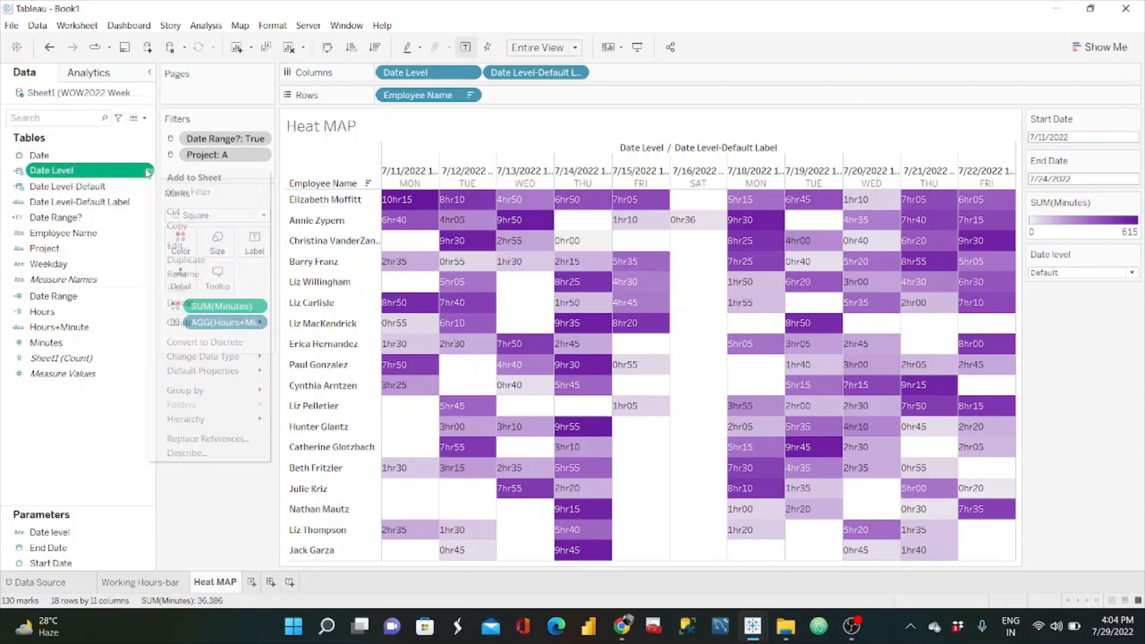
click(196, 258)
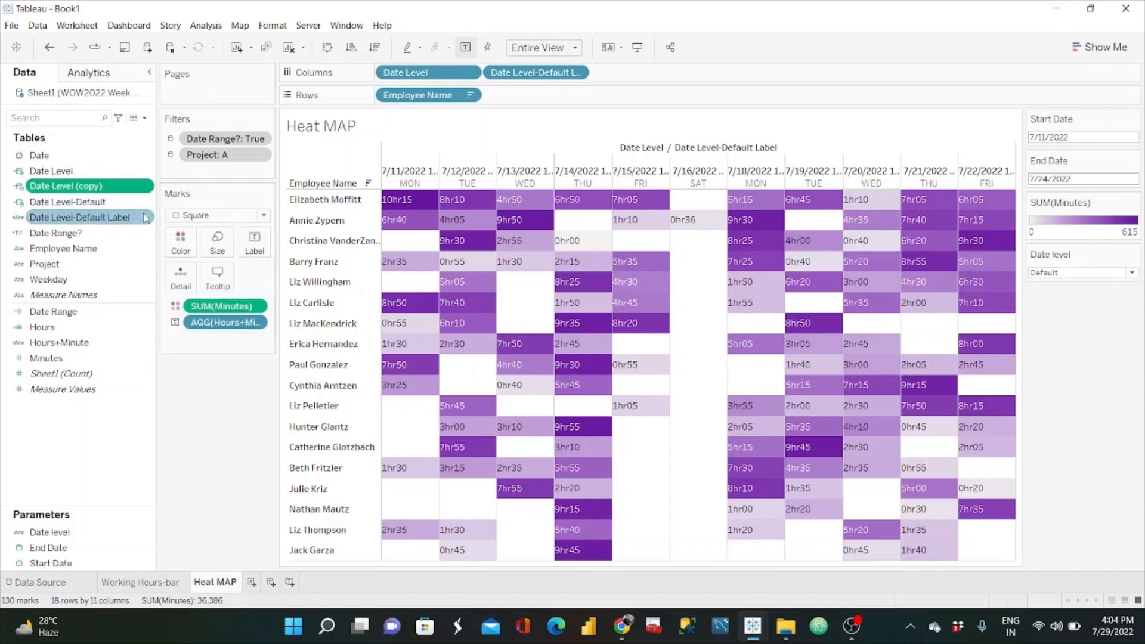
click(146, 186)
click(185, 257)
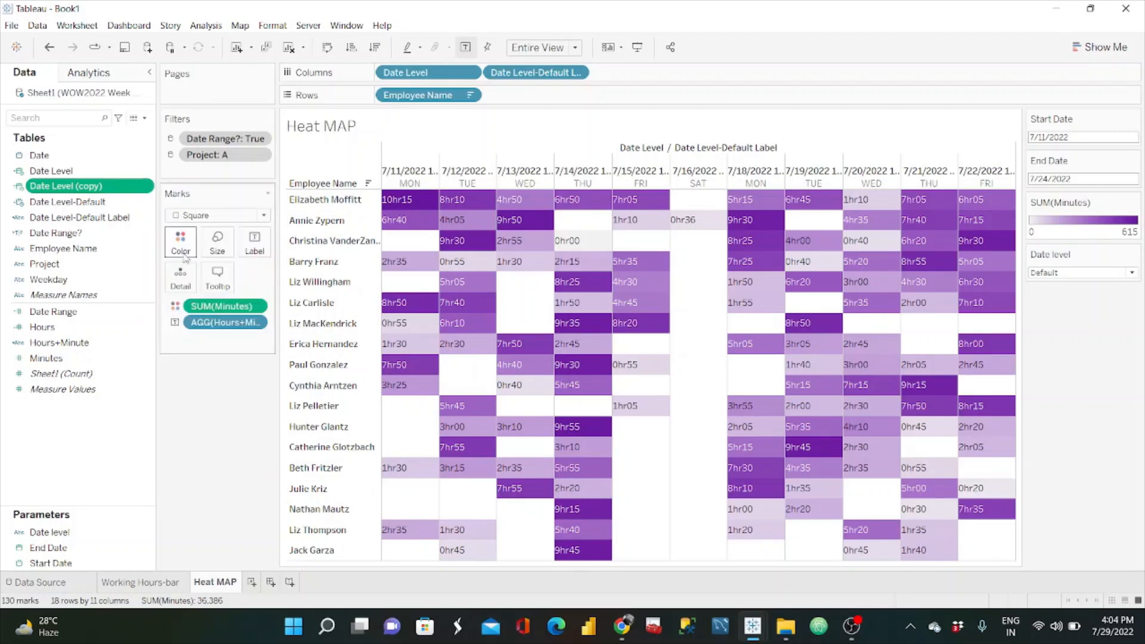
Step: Rename the copy Date Level Labels and make its CASE return [Date Level-Default Label], uppercase three-letter weekday, 'w/c ' day-month or three-letter month labels
click(147, 187)
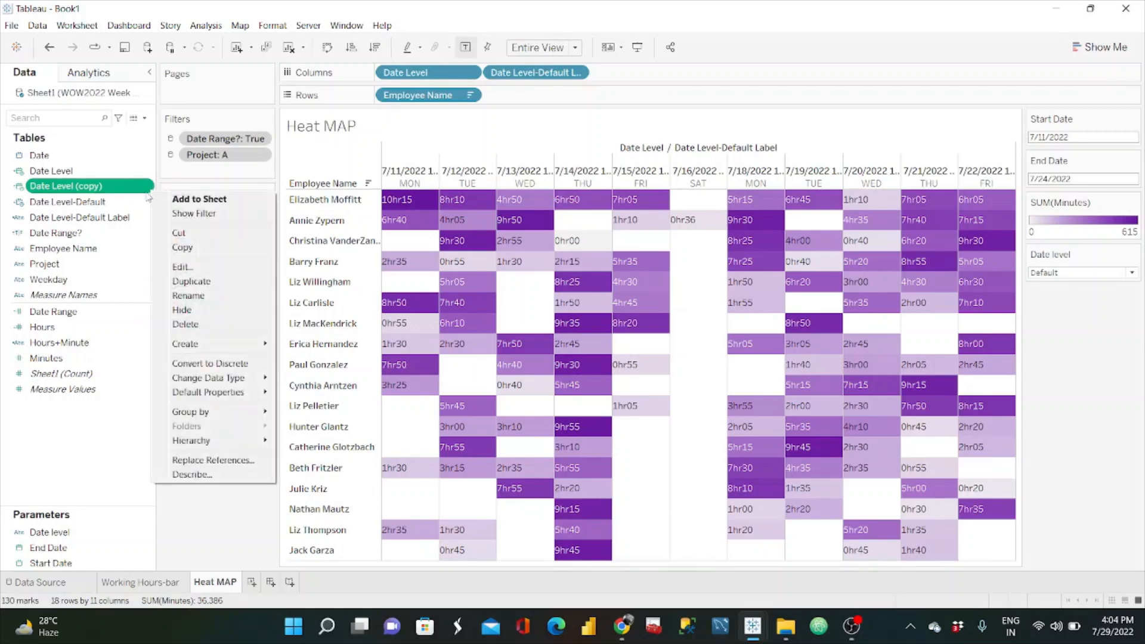
click(188, 268)
click(284, 304)
key(BackSpace)
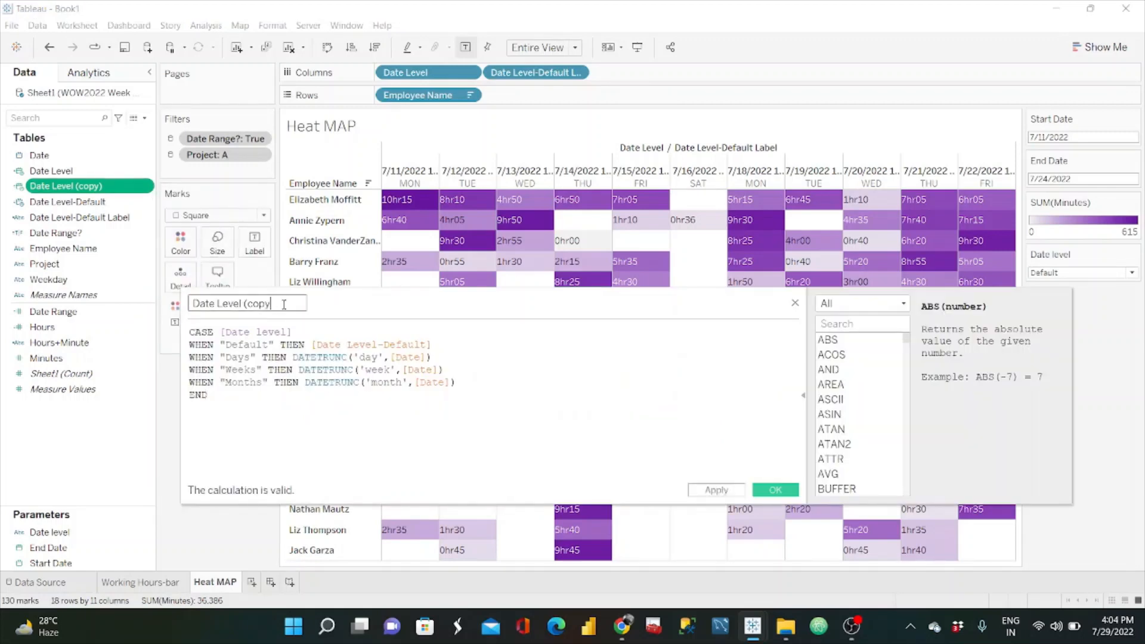
key(BackSpace)
key(BackSpace)
key(BackSpace)
key(ctrl+a)
key(ctrl+v)
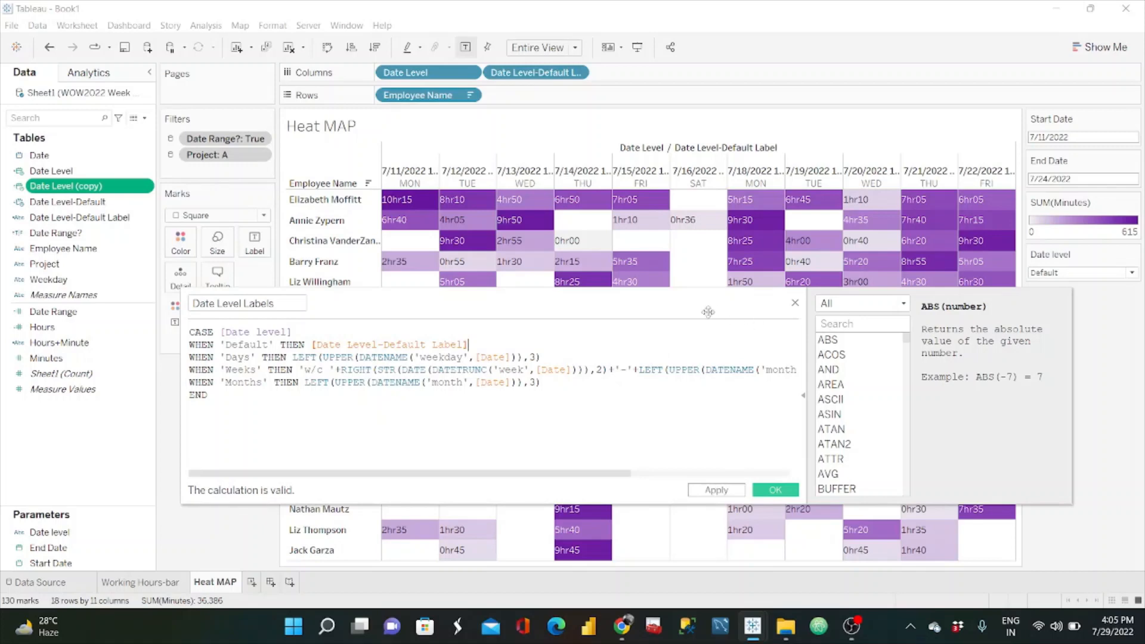
Step: Enlarge the calculation editor to show the full formula, review the Days, Weeks and Months label branches, and save the Date Level Labels calculation
drag(659, 289, 665, 214)
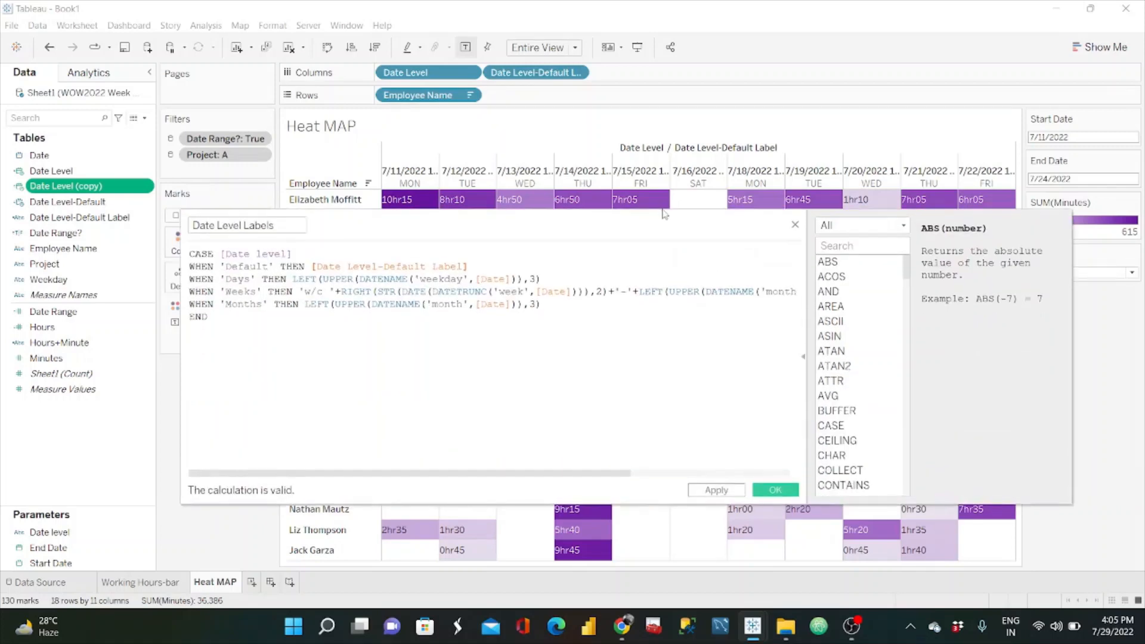
drag(181, 369, 108, 371)
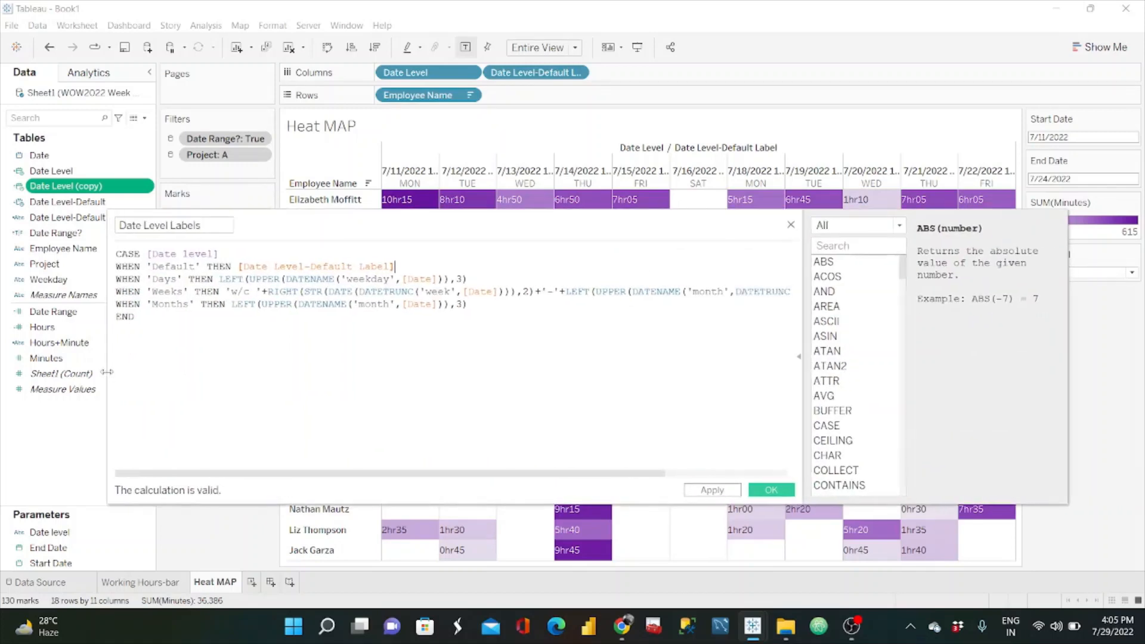
click(805, 357)
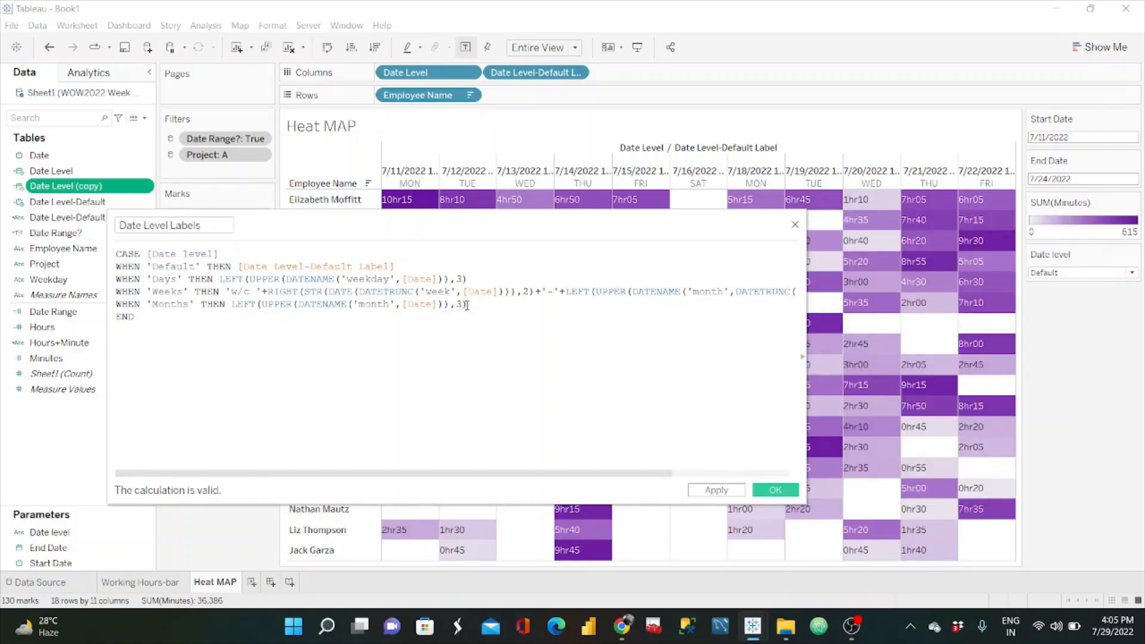
drag(807, 321, 1035, 322)
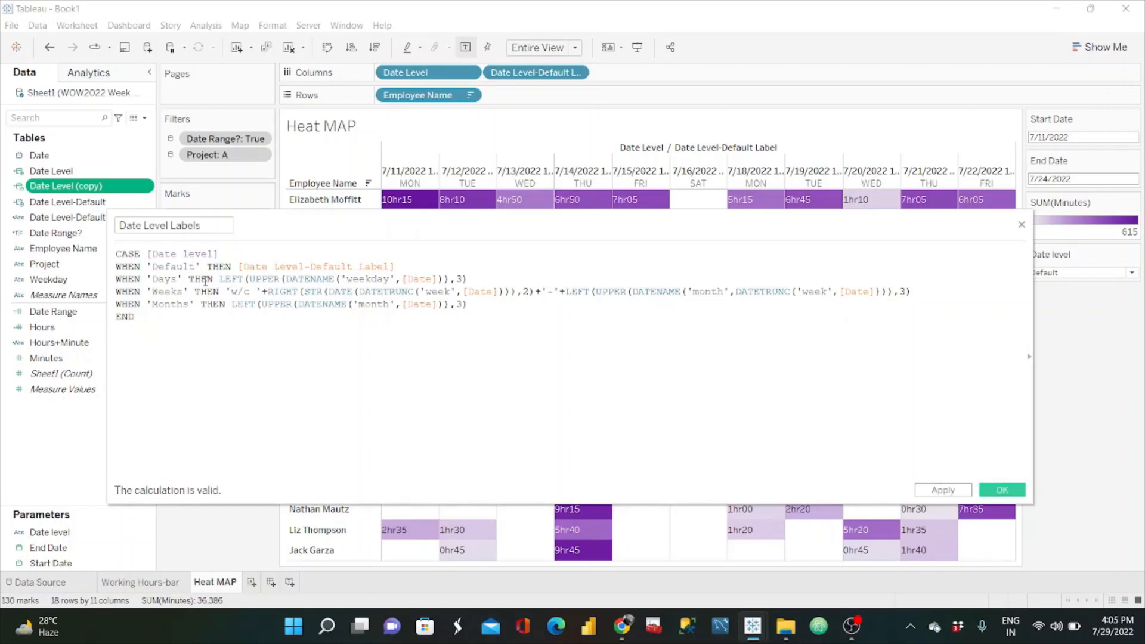
drag(213, 278, 471, 279)
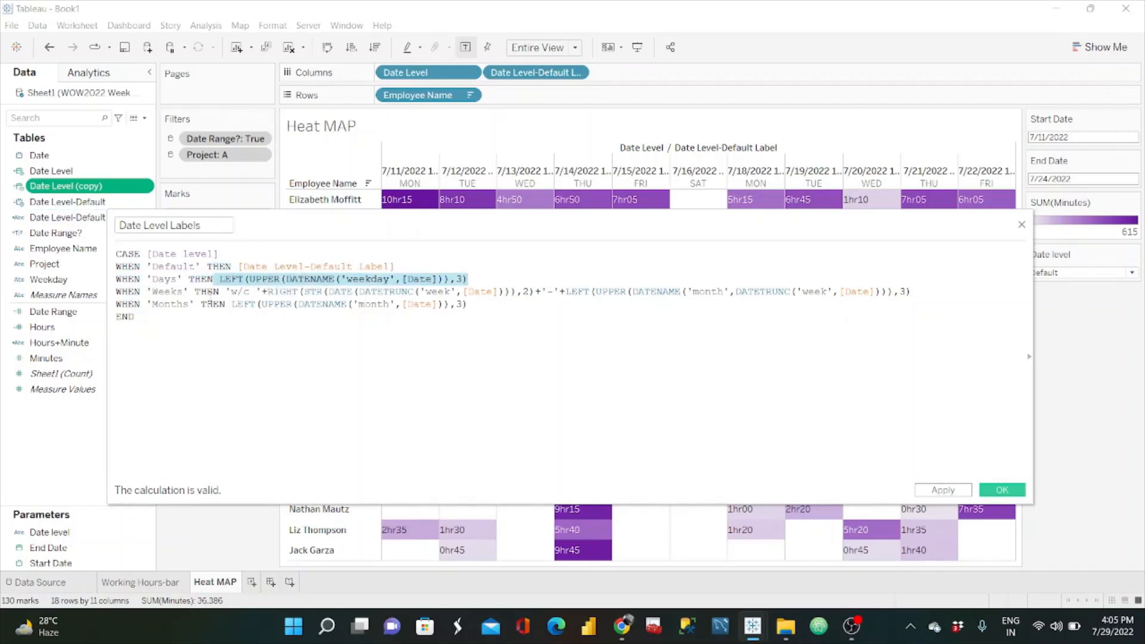
drag(232, 293, 273, 293)
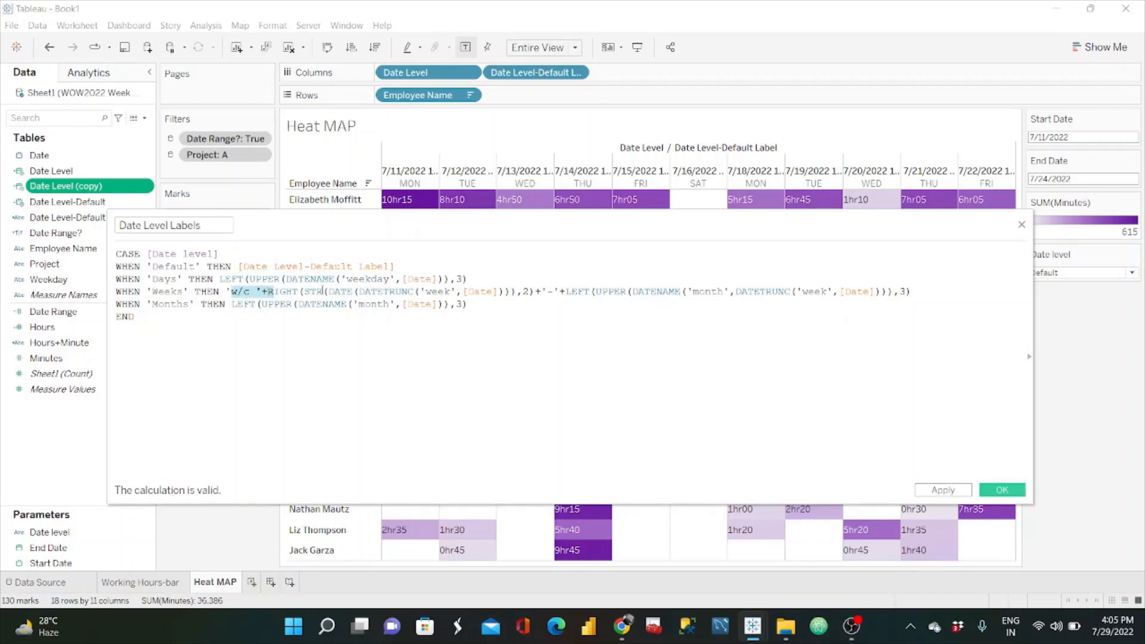
double_click(445, 293)
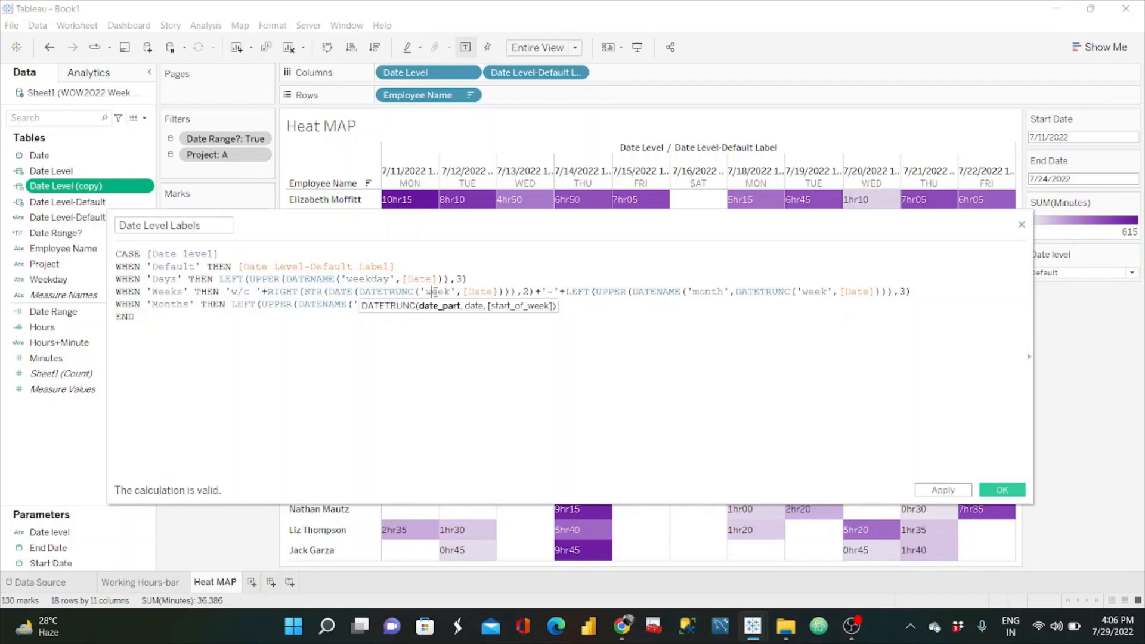
drag(705, 292, 724, 292)
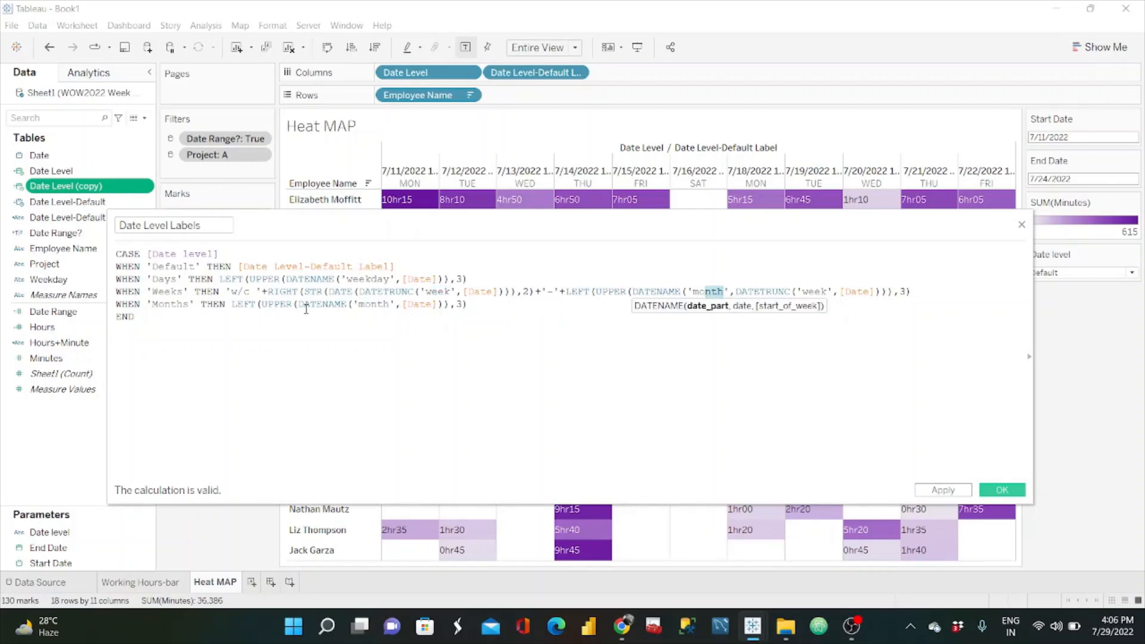
drag(365, 306, 391, 305)
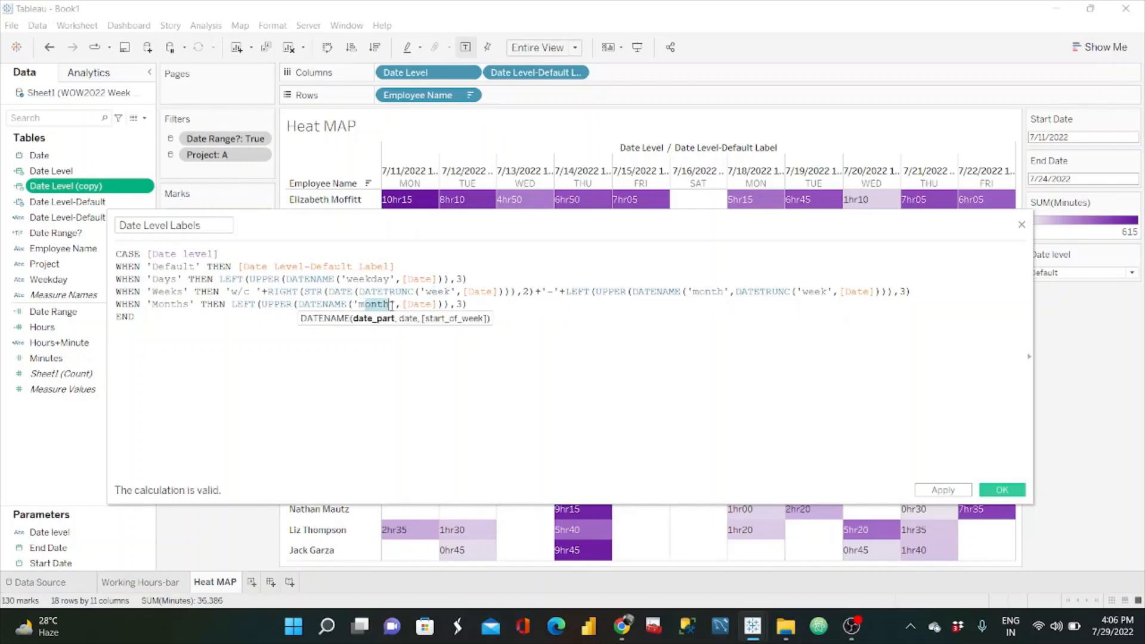
double_click(458, 305)
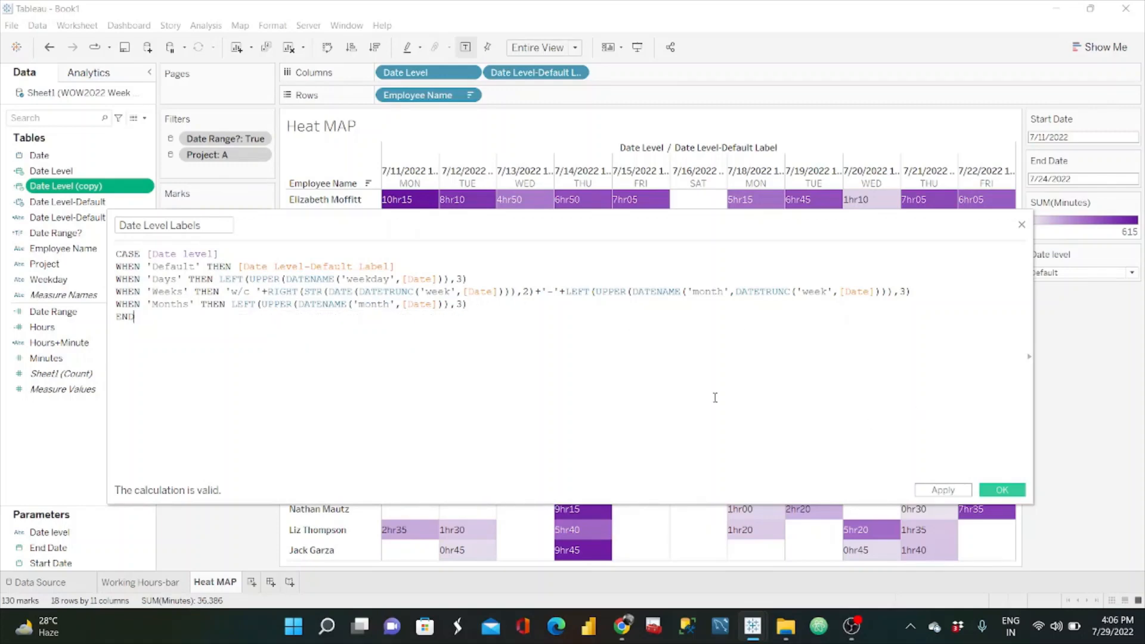
click(1012, 494)
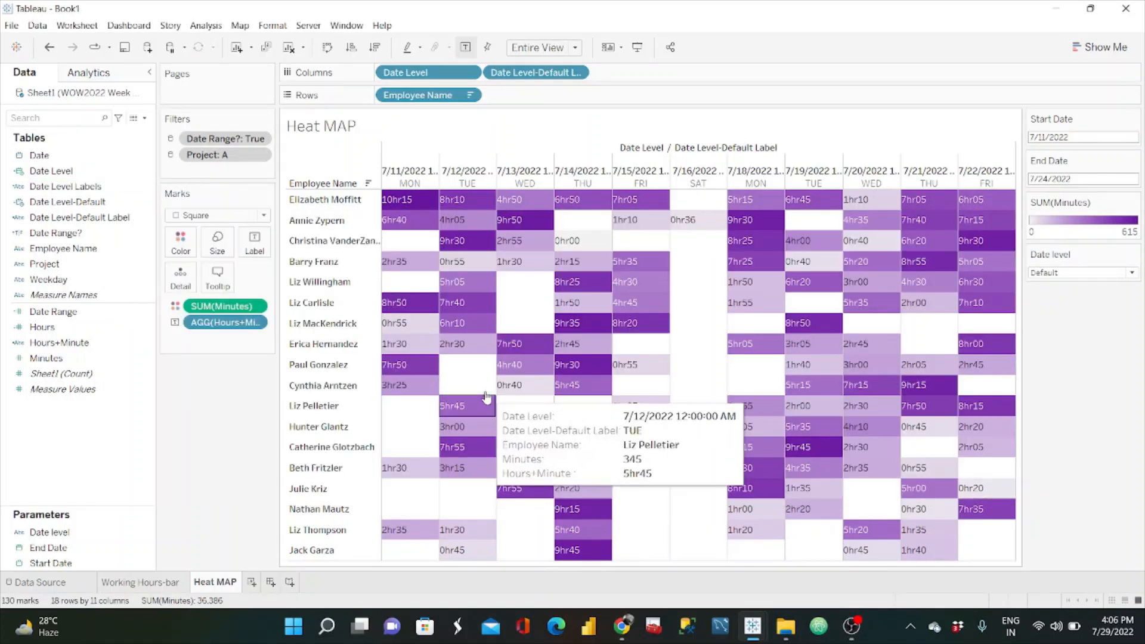
Step: Add Date Level Labels to Columns and remove Date Level-Default Label, leaving Date Level in place
click(98, 187)
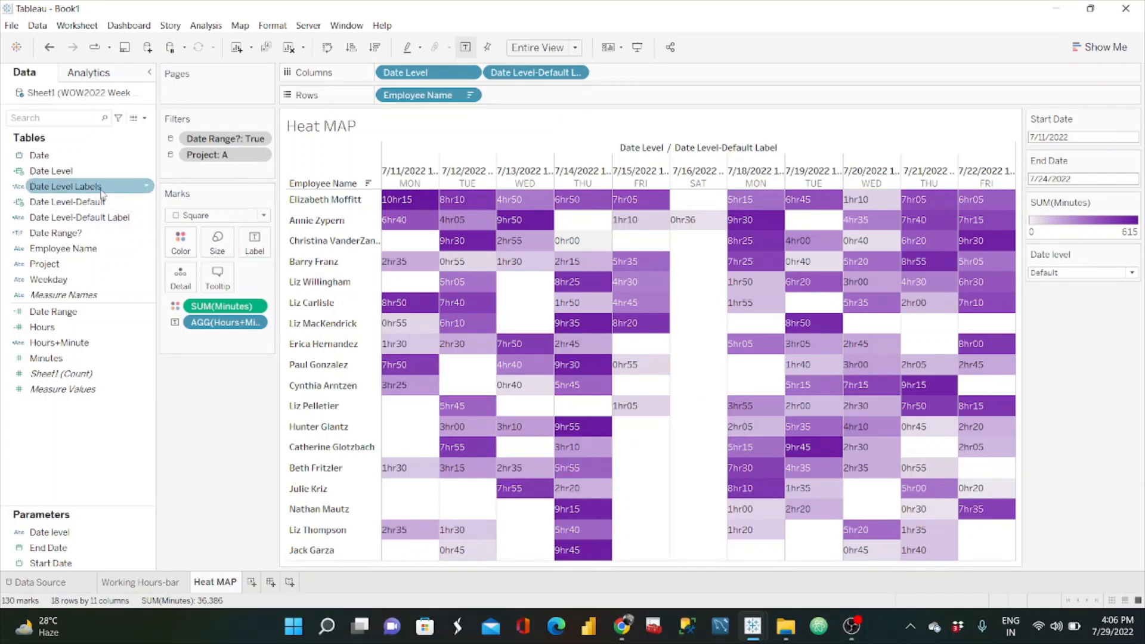
click(99, 190)
drag(100, 189, 671, 77)
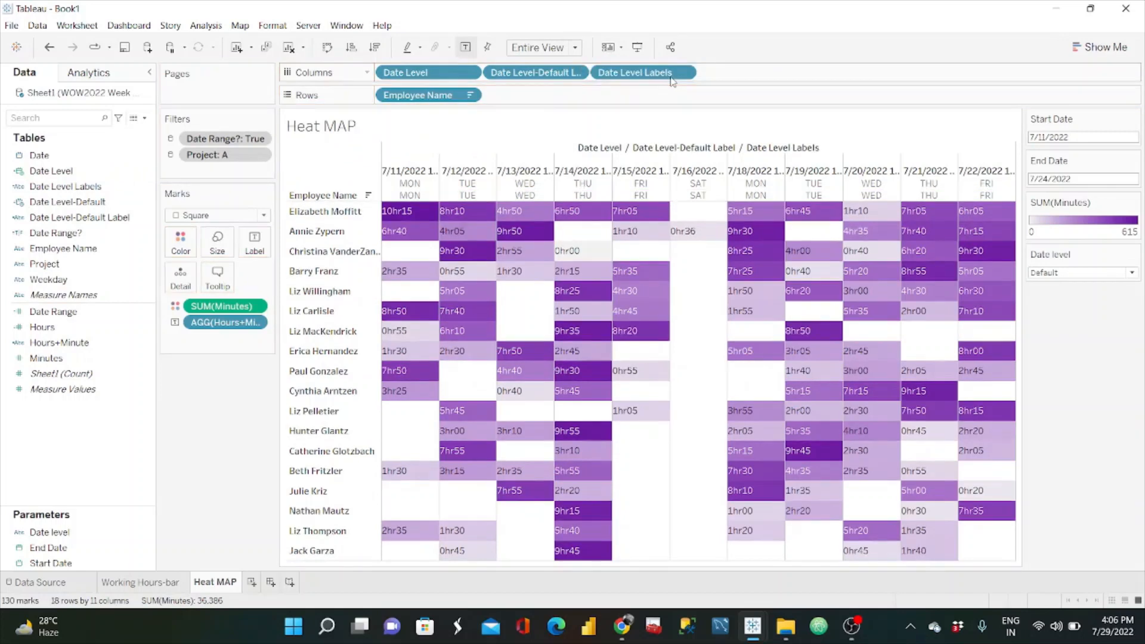
drag(576, 73, 614, 22)
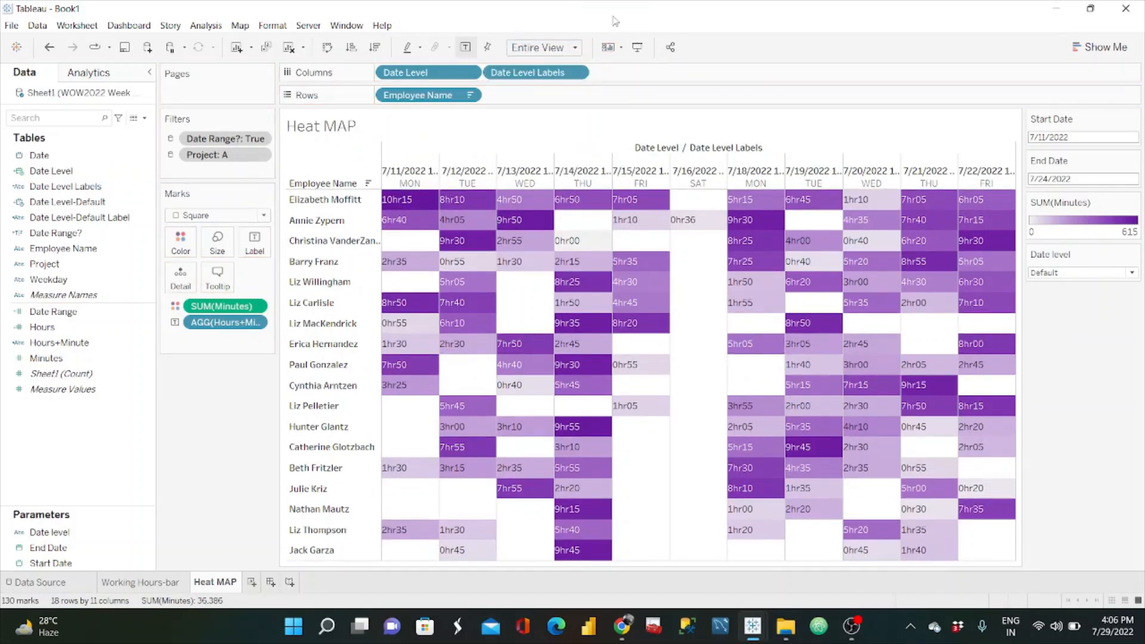
Step: Hide the Date Level header row above the heat map's weekday labels and clear the mark selection
right_click(695, 171)
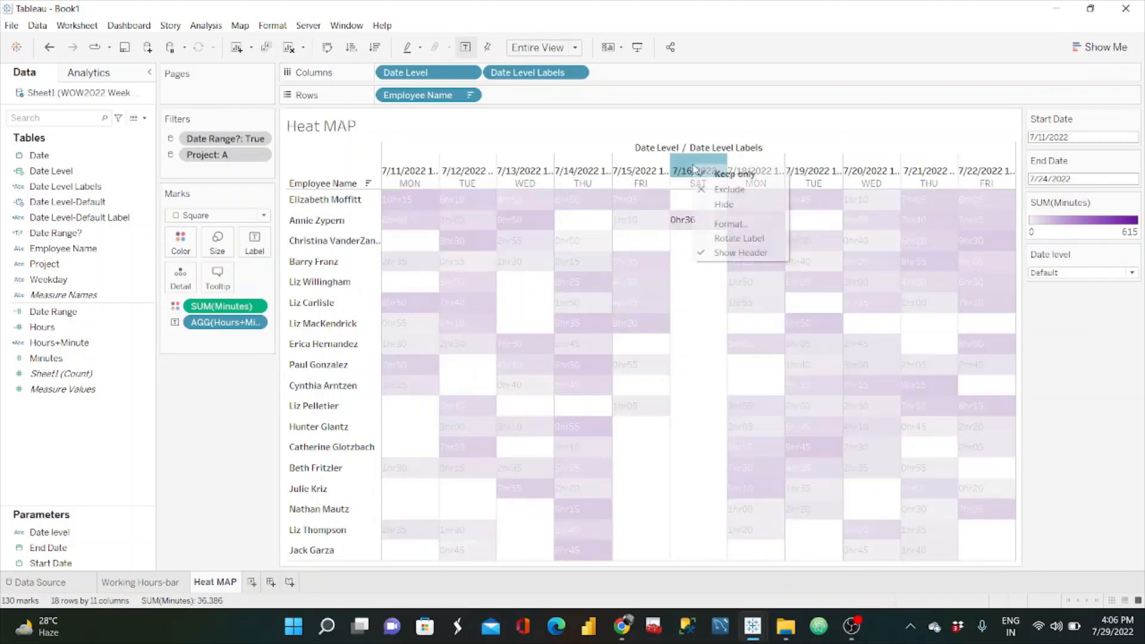
click(752, 252)
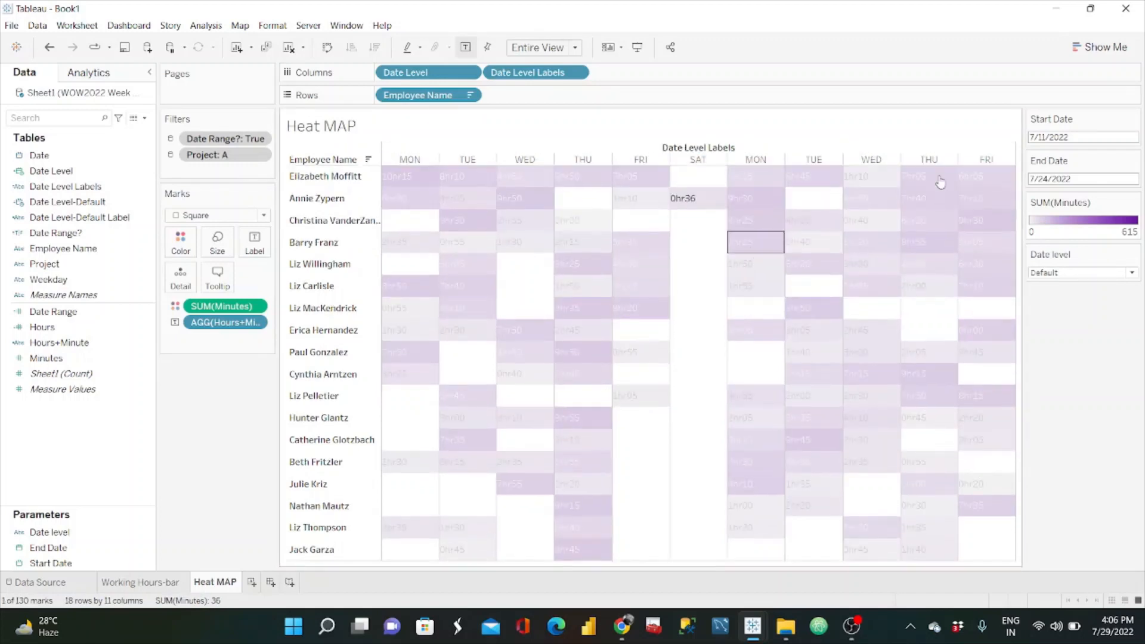
click(1089, 321)
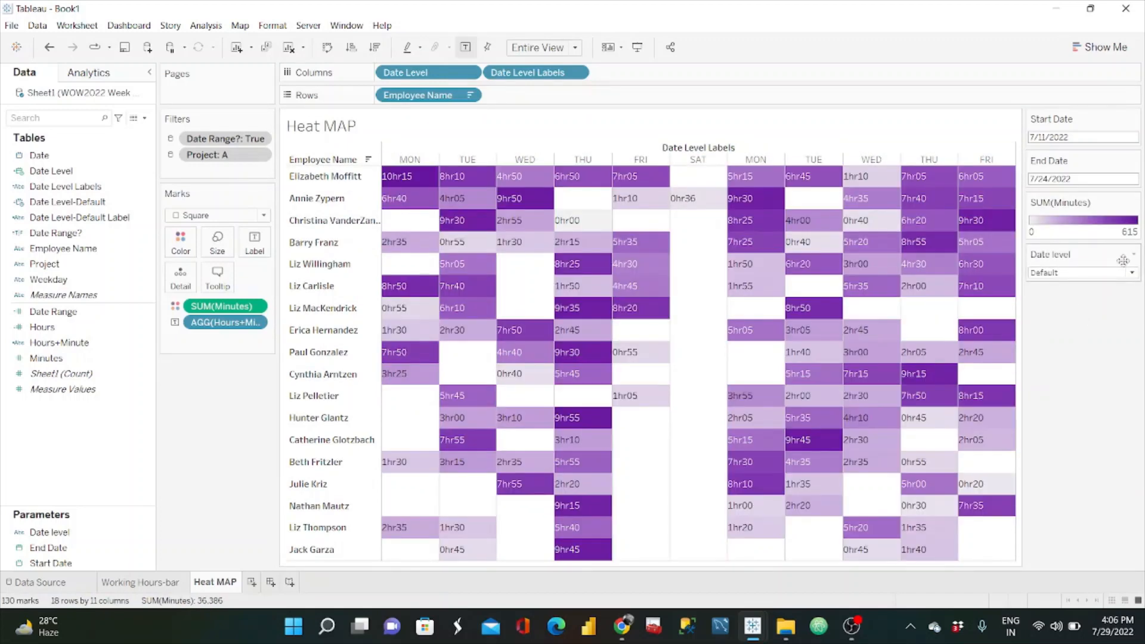
Step: Check the heat map's column labels with the Date level parameter at Days, Weeks and Months, and return it to Default
click(1131, 273)
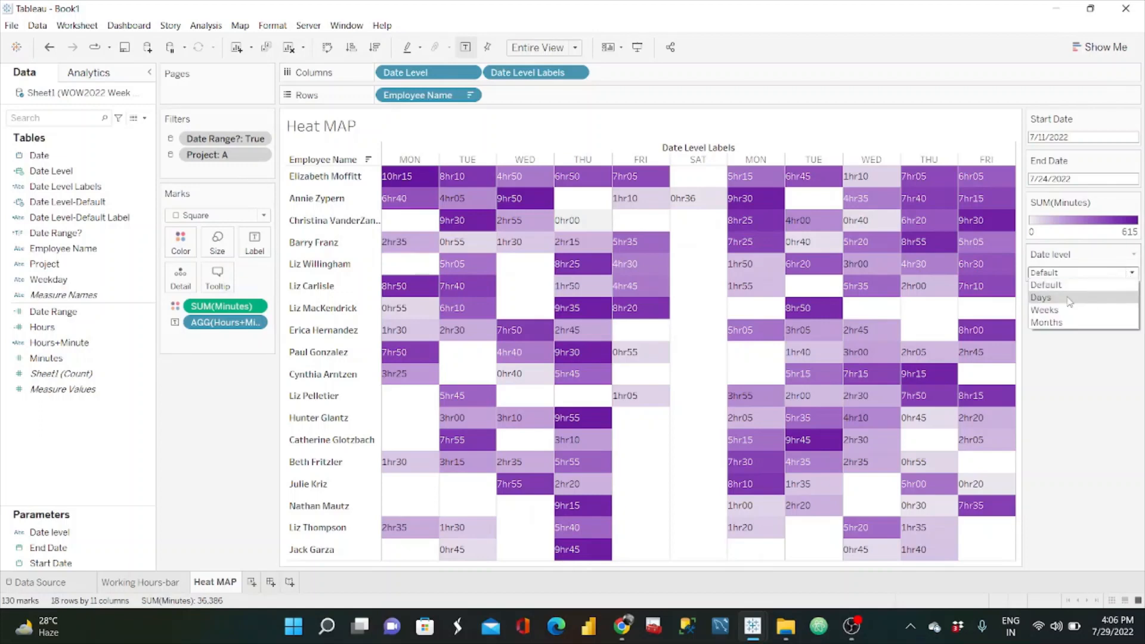
click(1068, 301)
click(1114, 274)
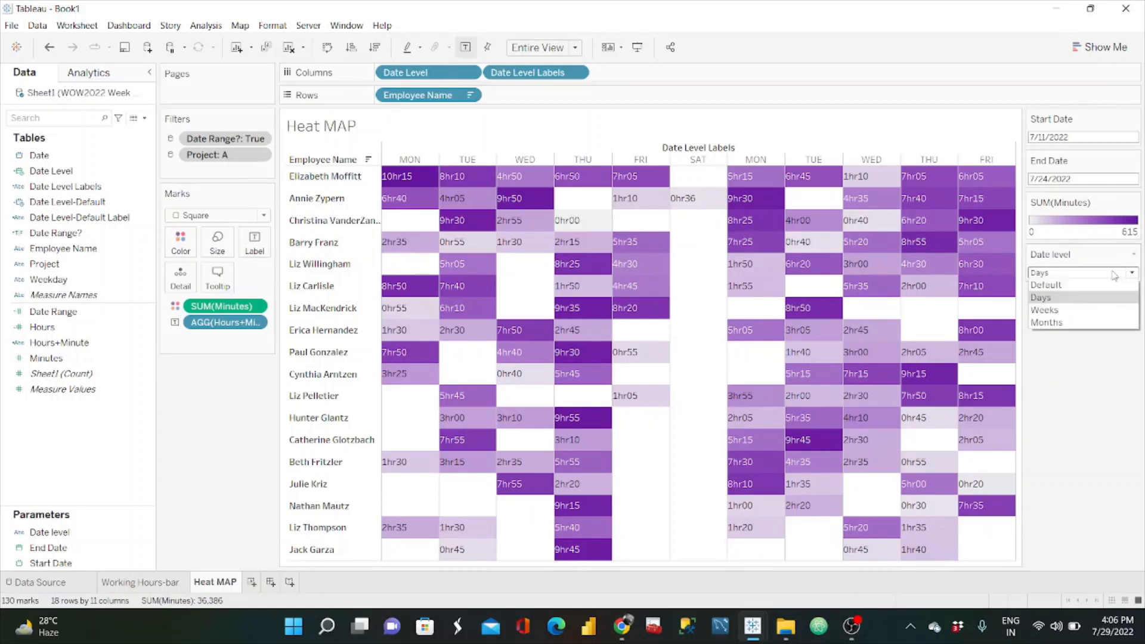
click(1065, 319)
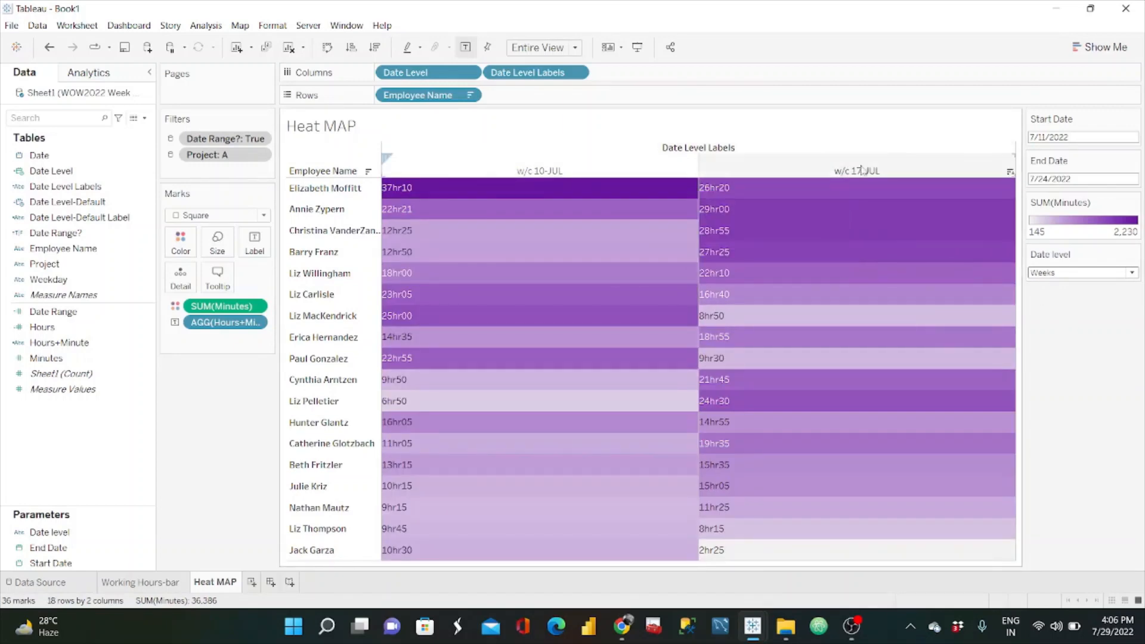
click(1092, 274)
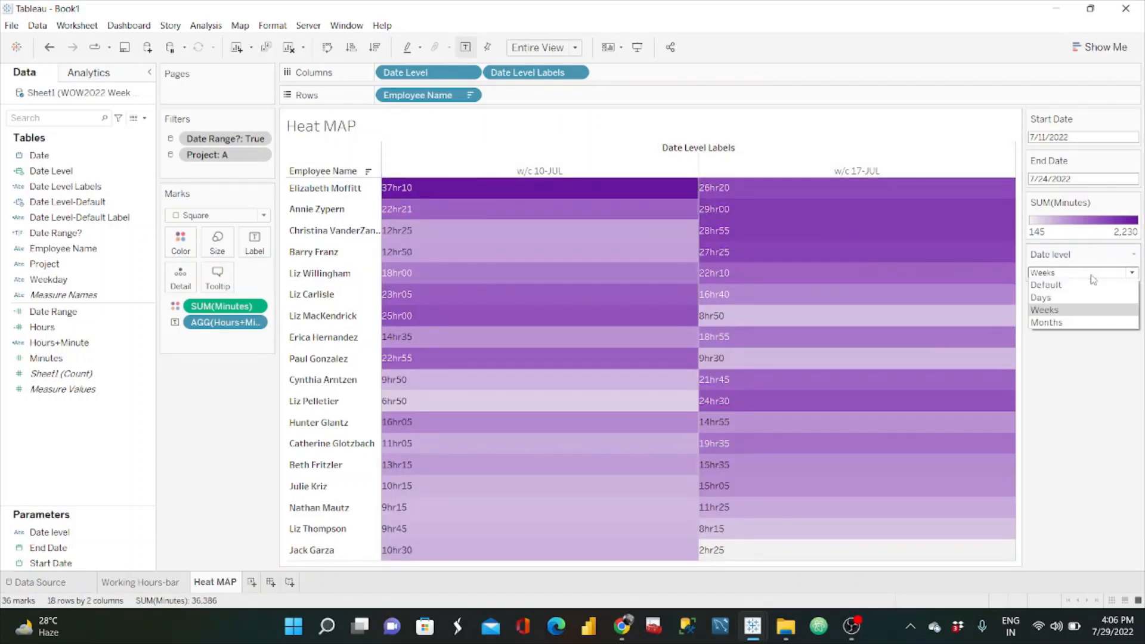
click(1079, 322)
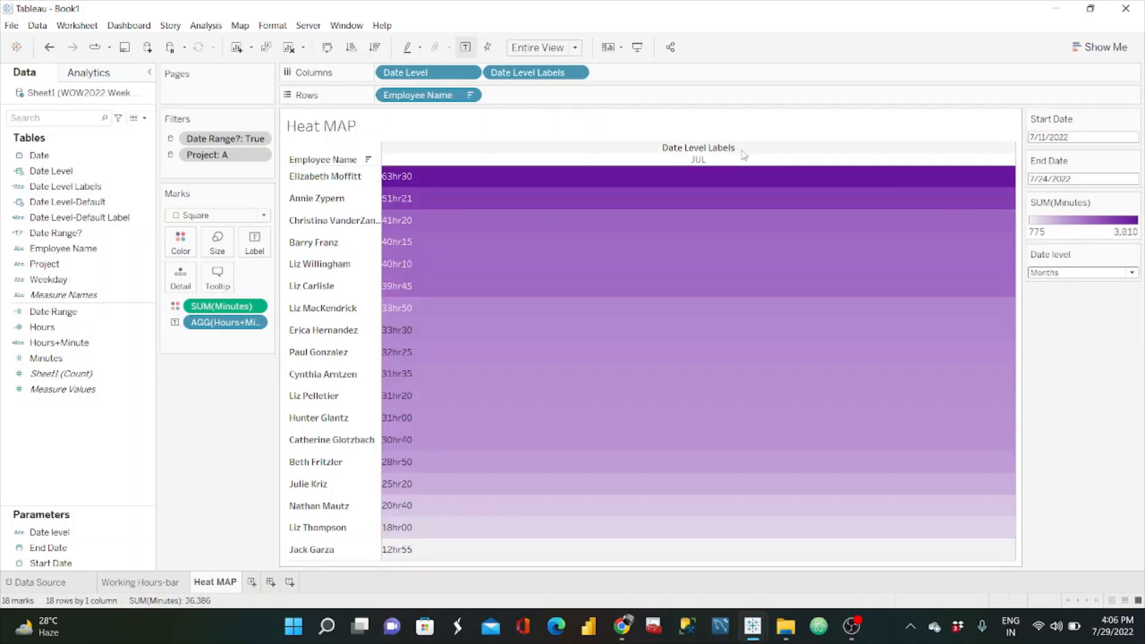
click(1092, 274)
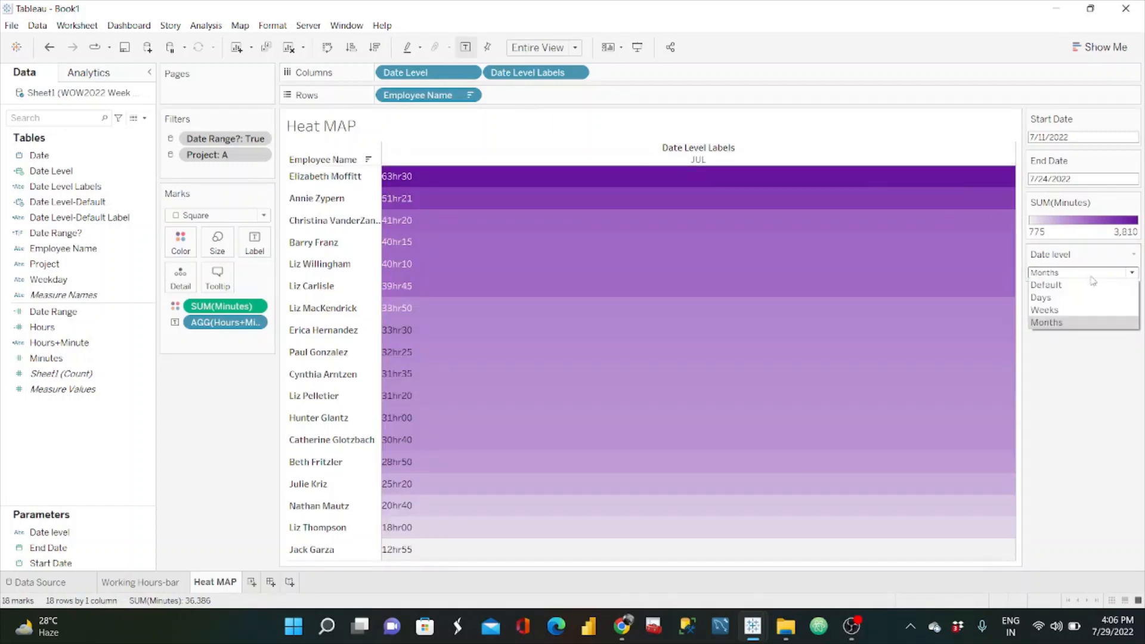
click(1076, 285)
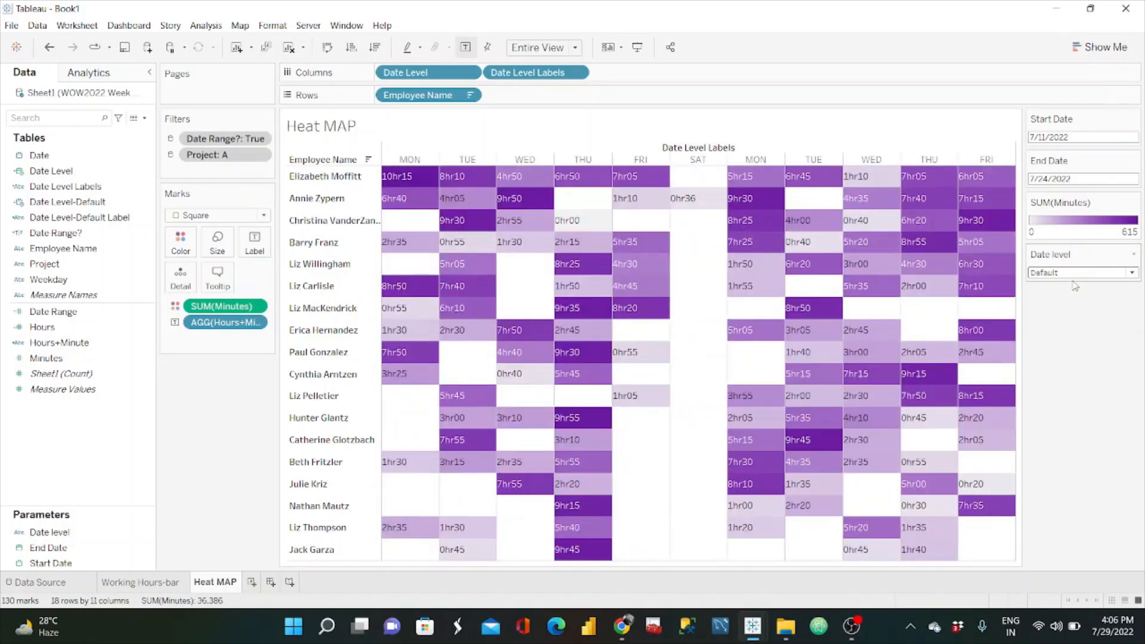
mouse_move(633, 392)
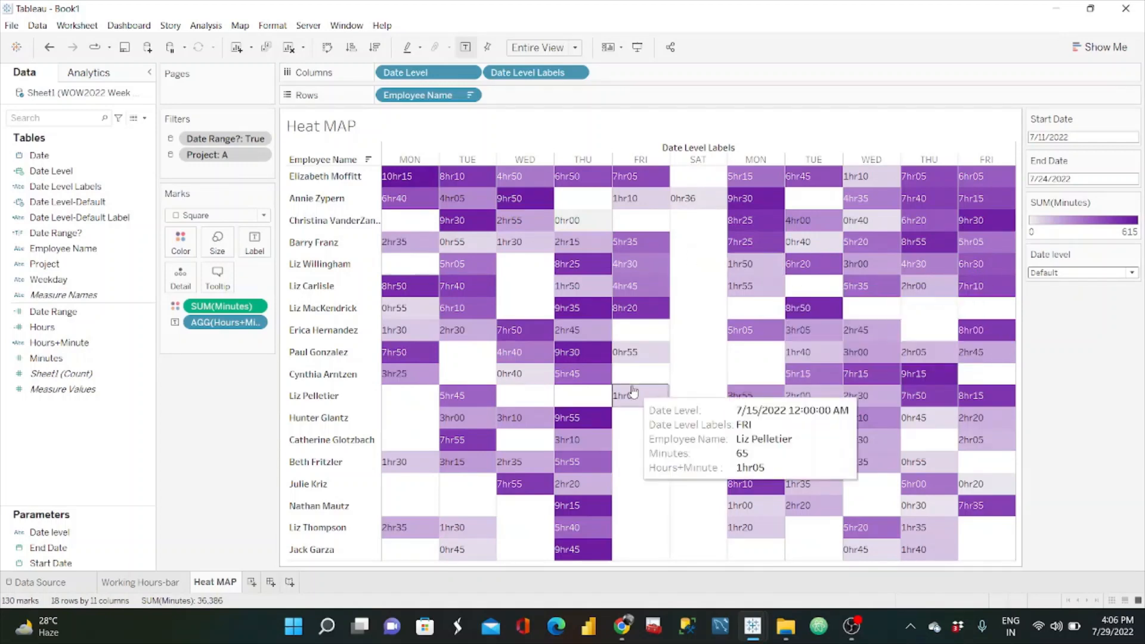
Step: Switch to the reference dashboard in Chrome, compare its Month, Week and Day date levels, and return to Tableau
click(622, 626)
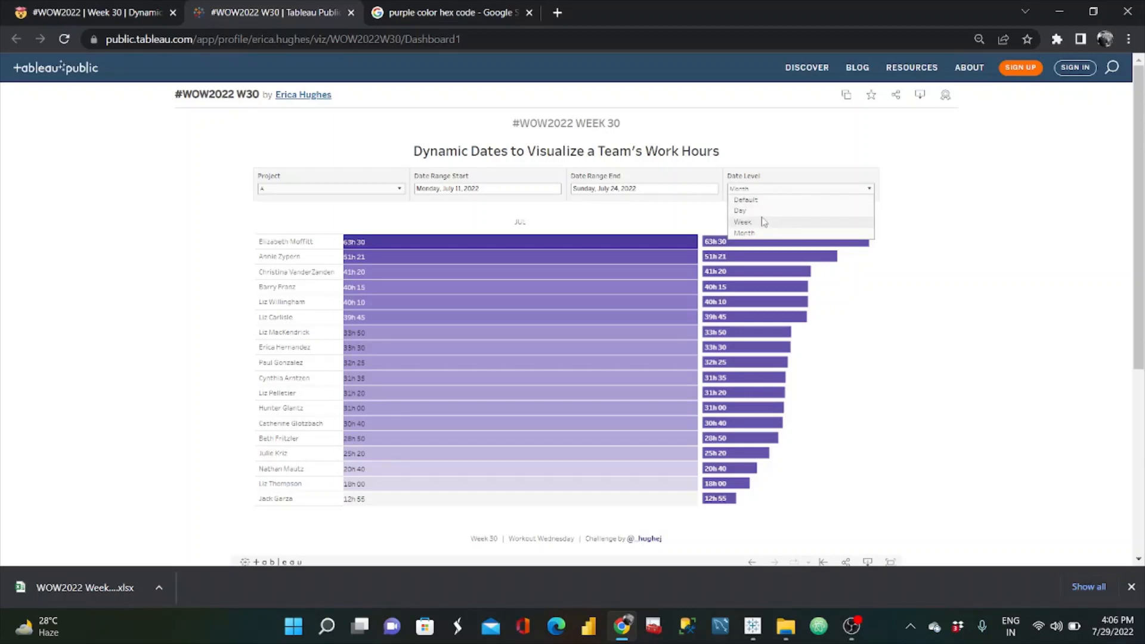
click(753, 232)
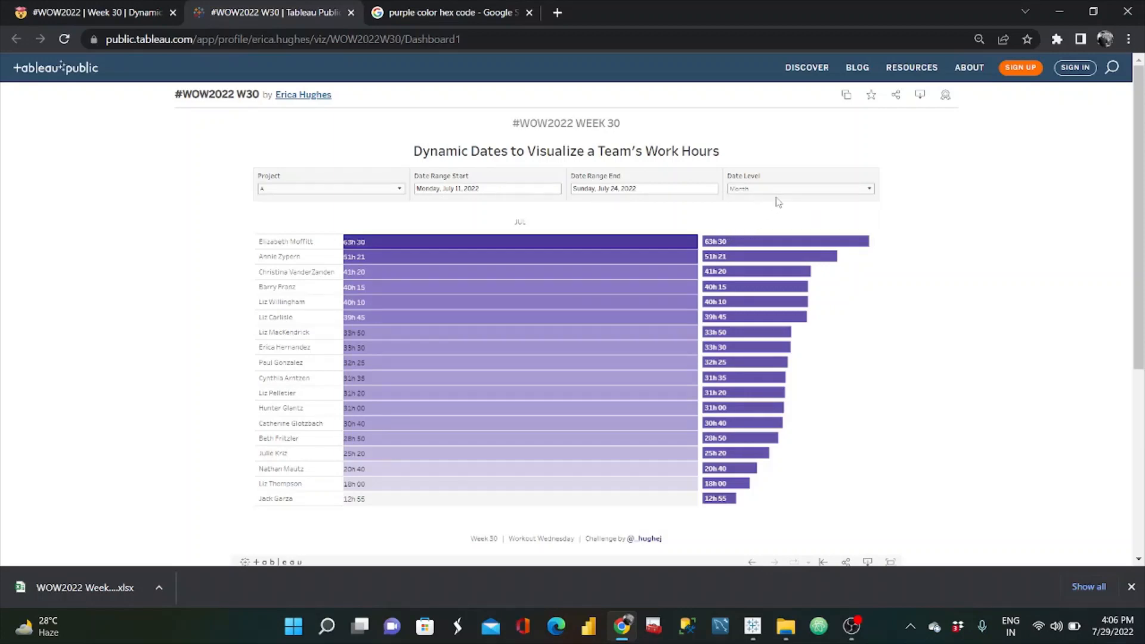
click(790, 196)
click(758, 219)
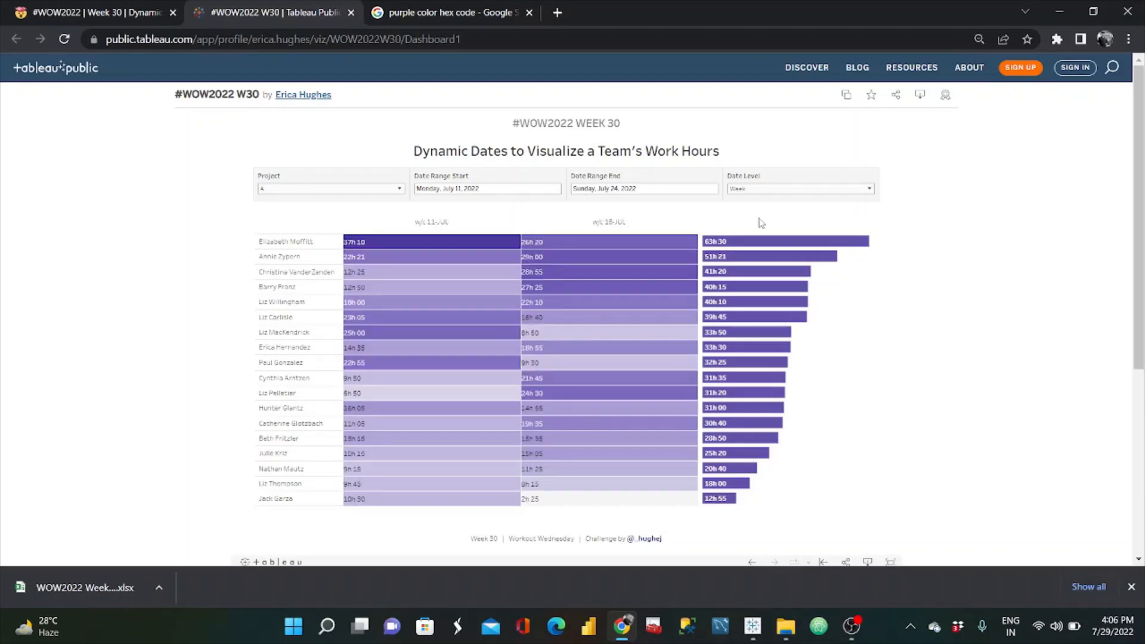
click(794, 192)
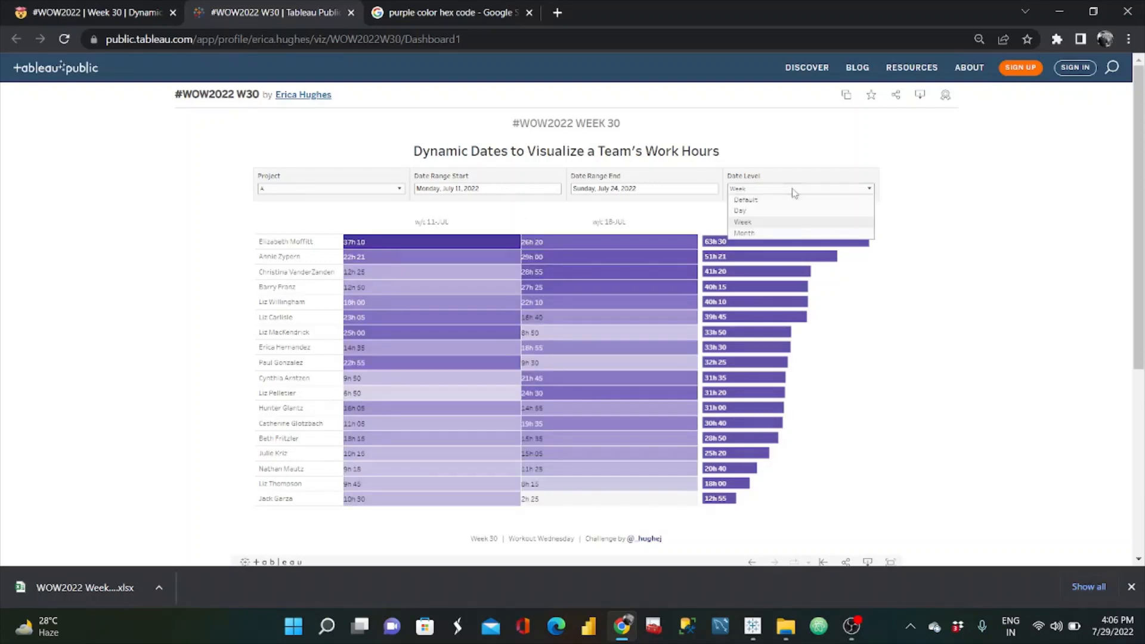
click(764, 210)
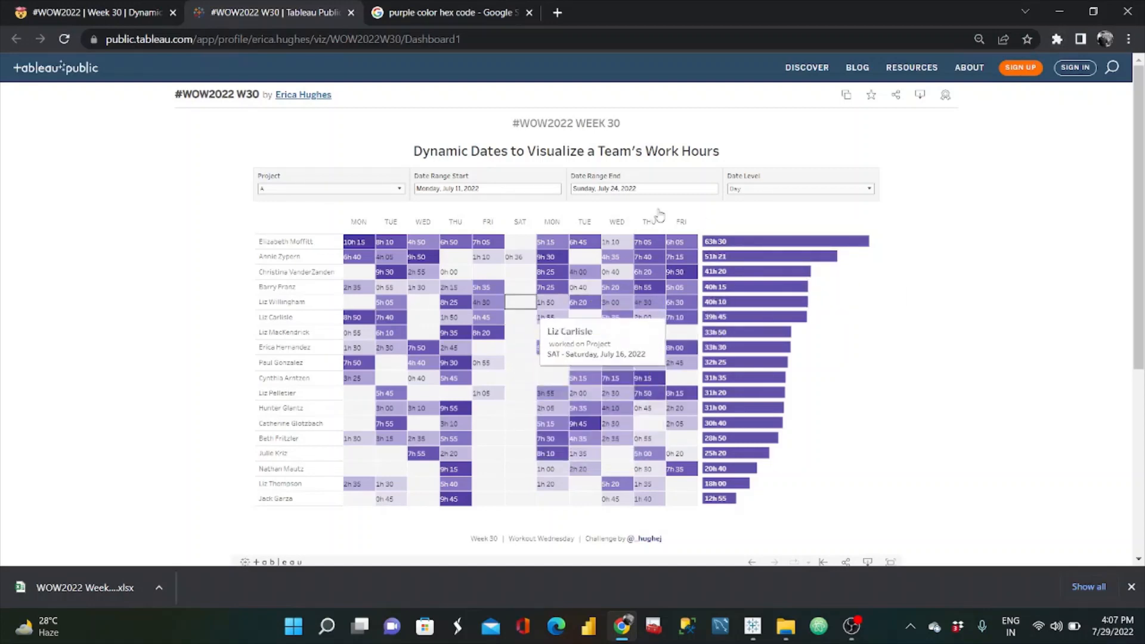
click(1059, 11)
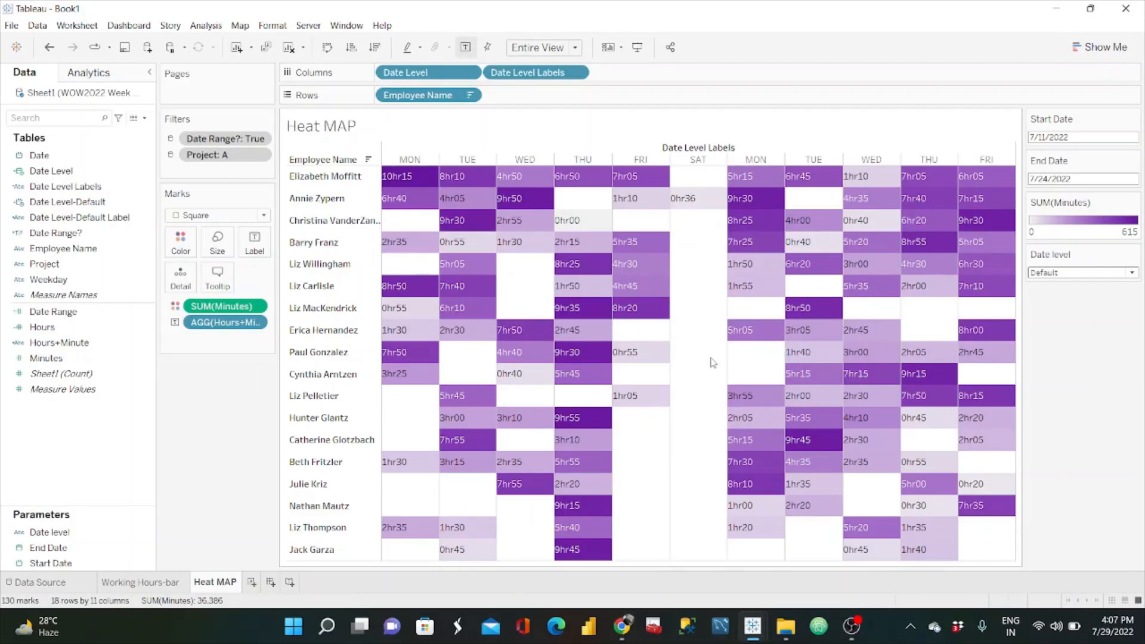
Step: Add the ad hoc calculation WINDOW_SUM(SUM([Minutes])) to Rows after Employee Name and make it discrete
double_click(549, 95)
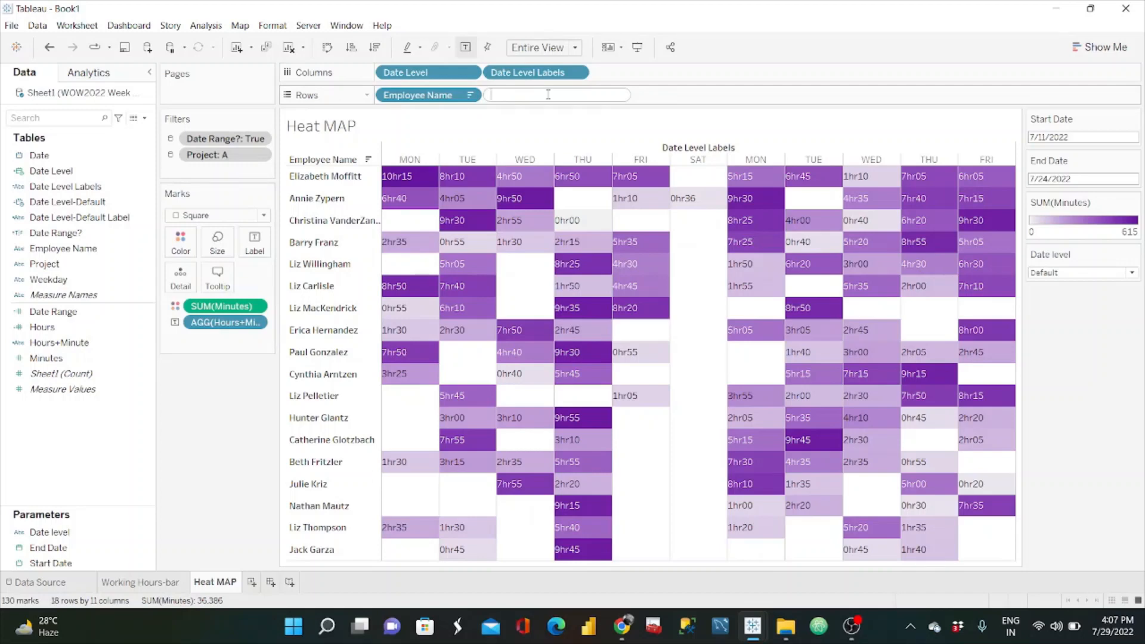
text(WINDOW)
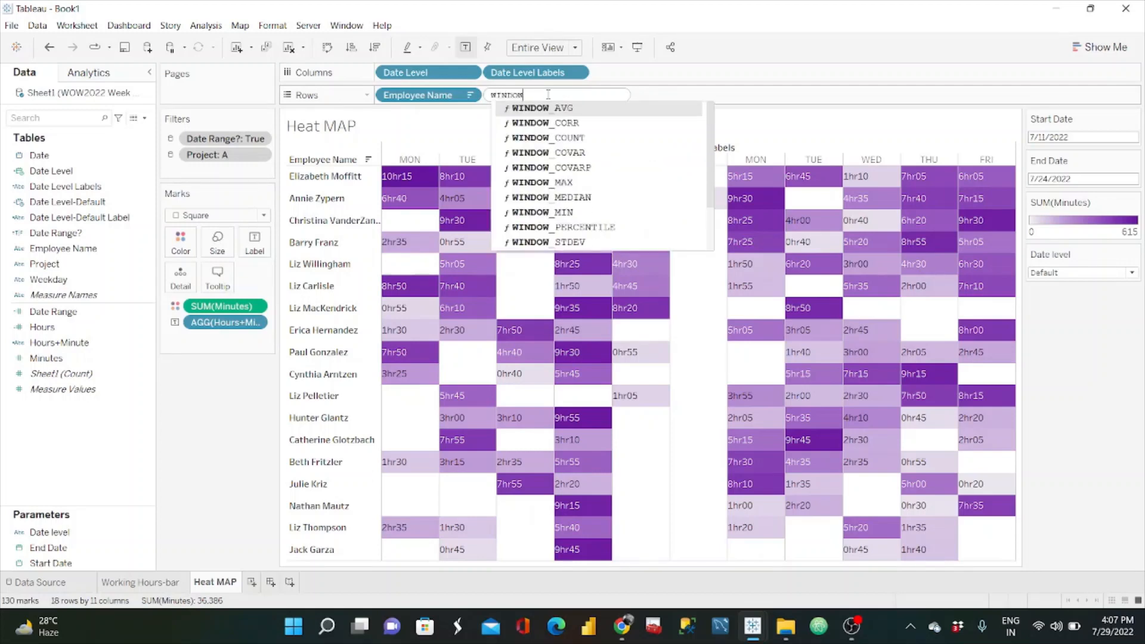
text(_SUM(SUM()
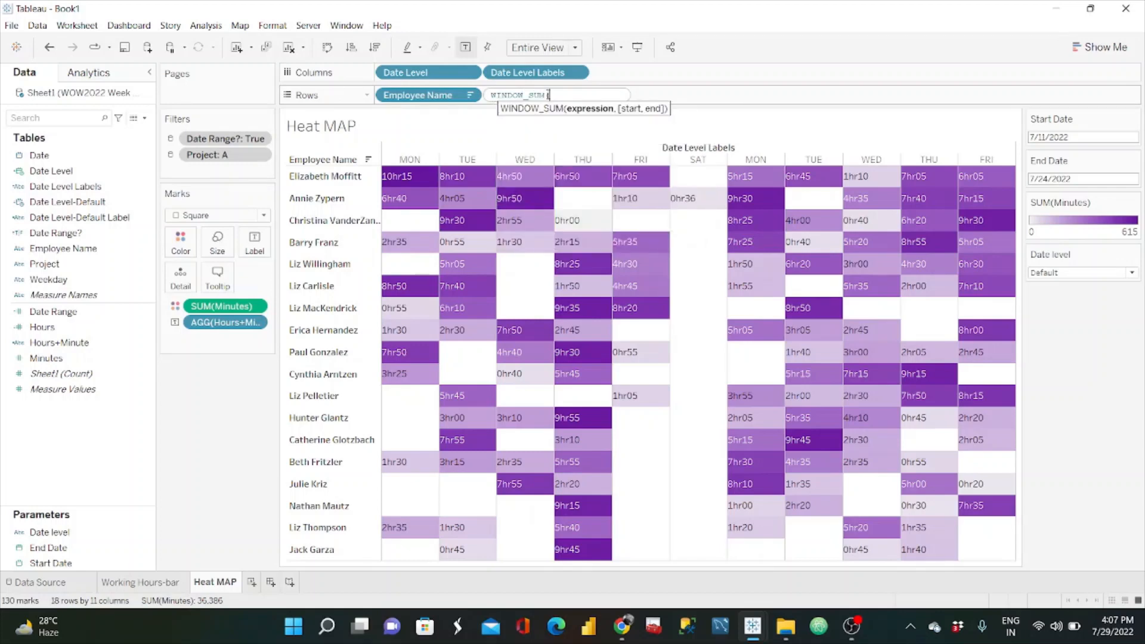
text([Minutes])
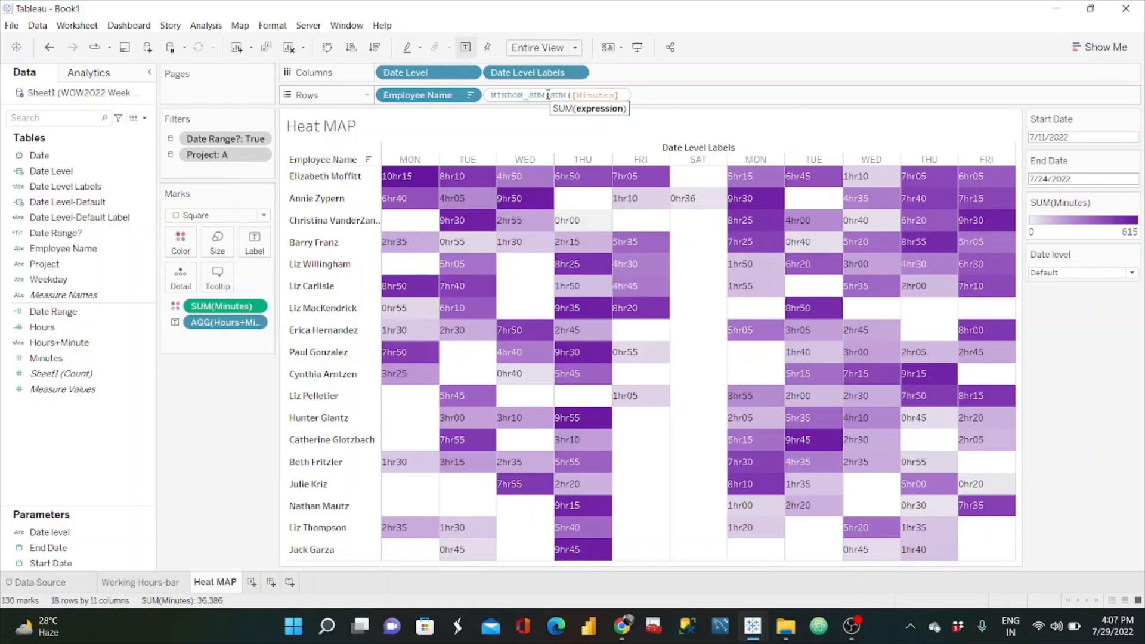
text())
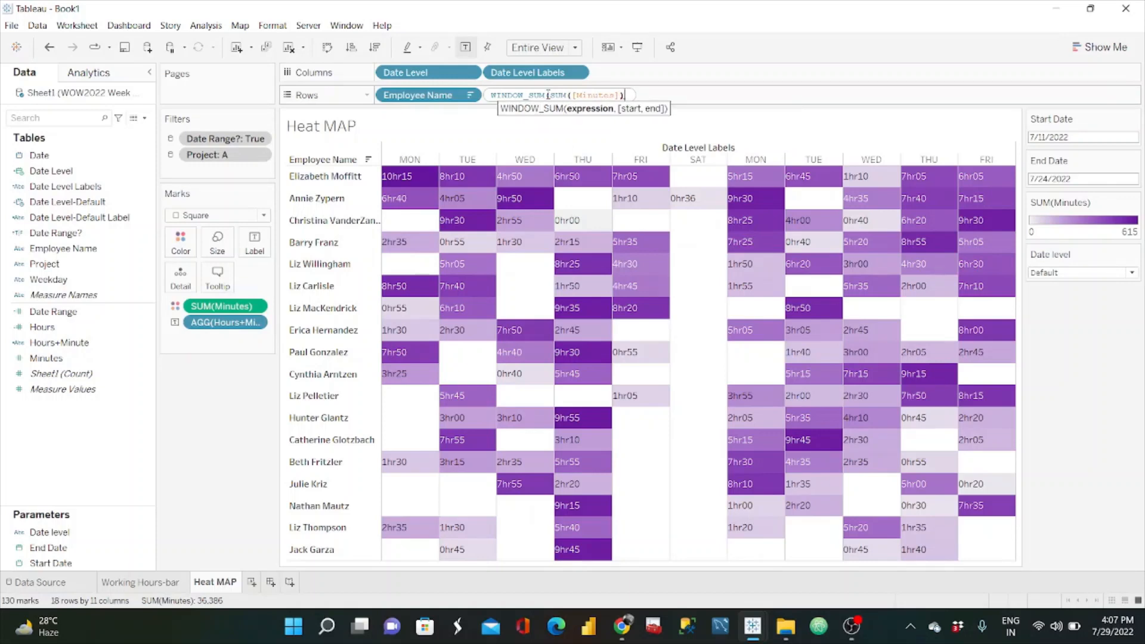
text())
key(Return)
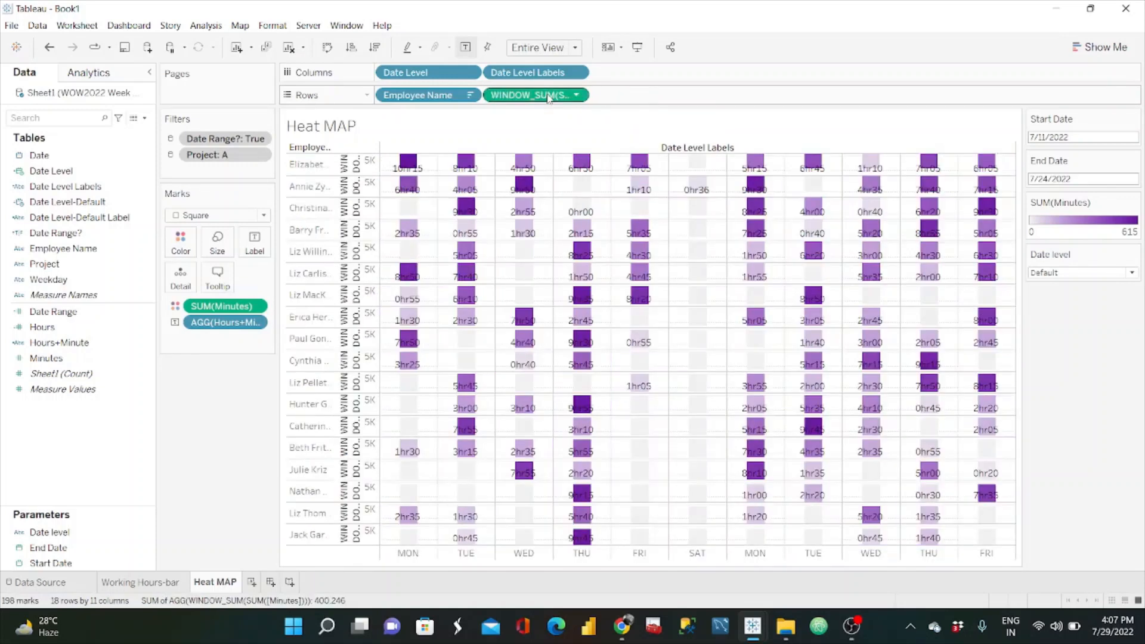
click(577, 96)
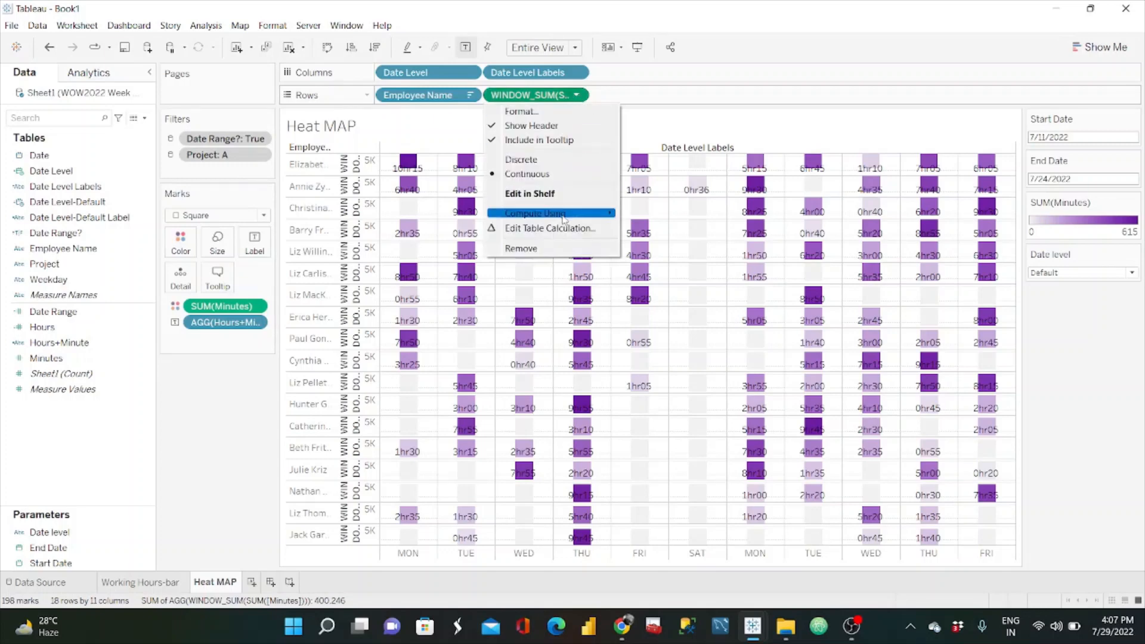
click(522, 159)
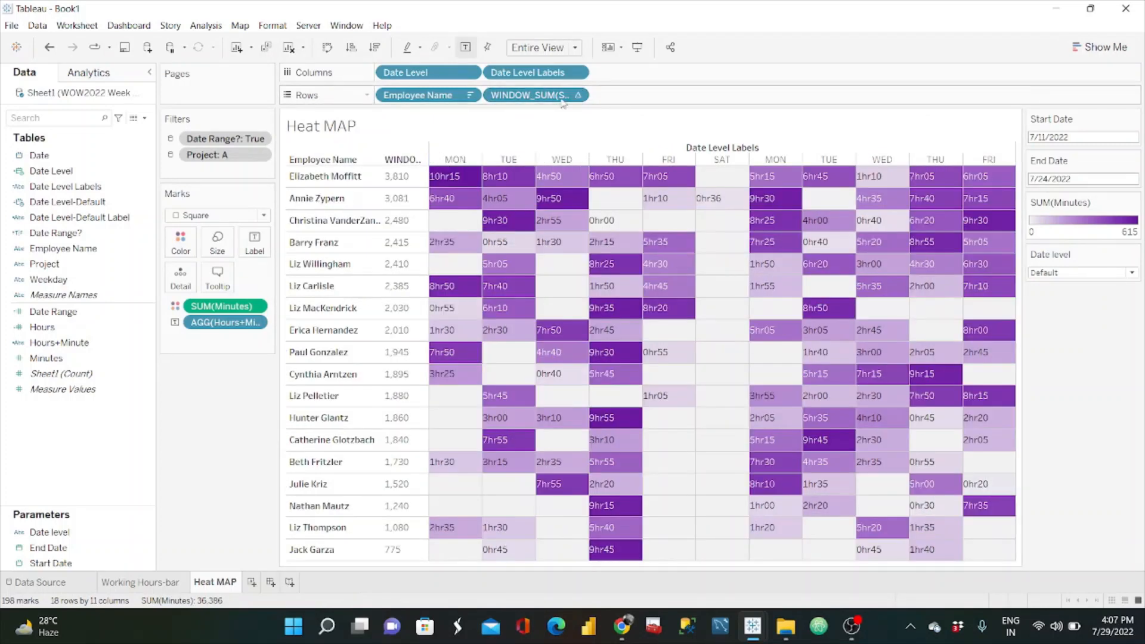
Step: Negate the window sum calculation on Rows so it reads -WINDOW_SUM(SUM([Minutes]))
double_click(519, 95)
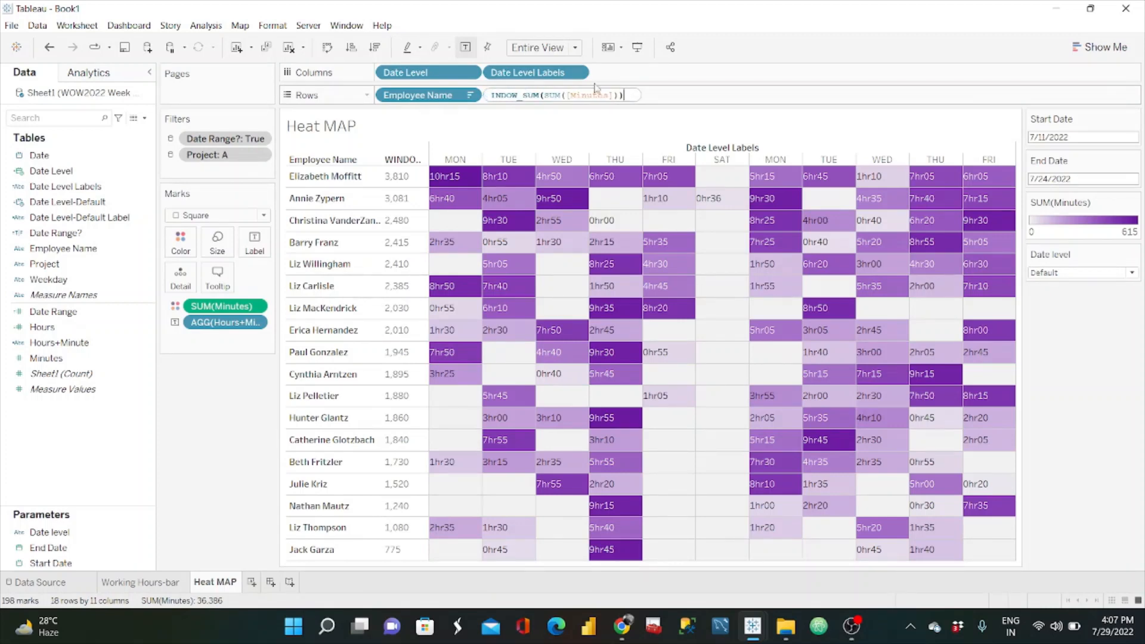
click(572, 95)
text(-W)
key(Return)
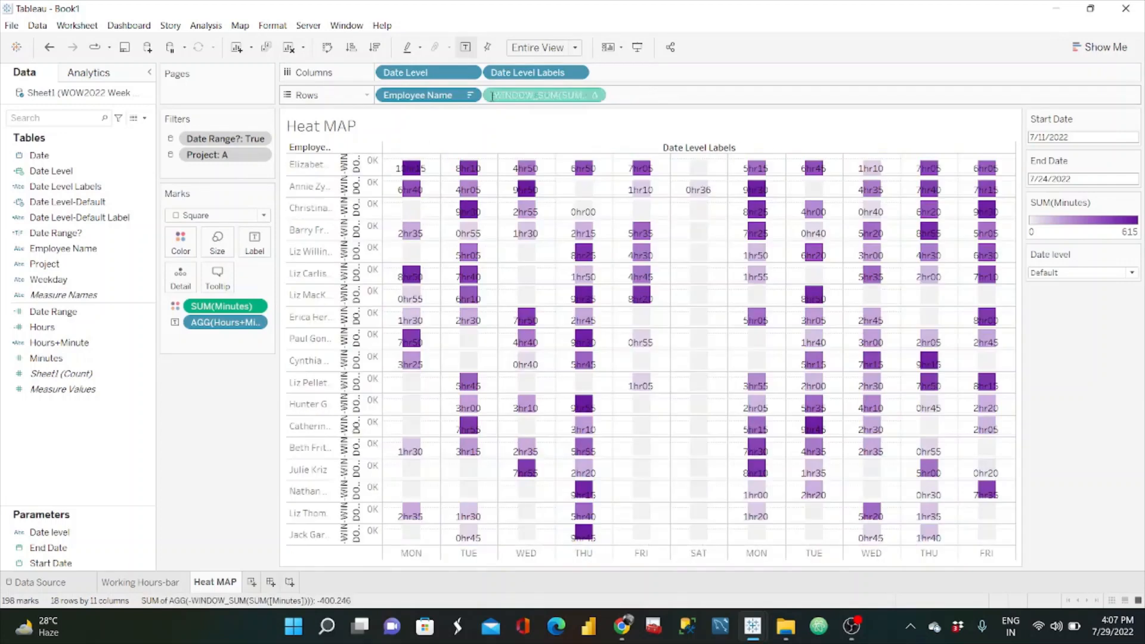
Step: Make the negated window sum on Rows discrete and hide its header
click(576, 94)
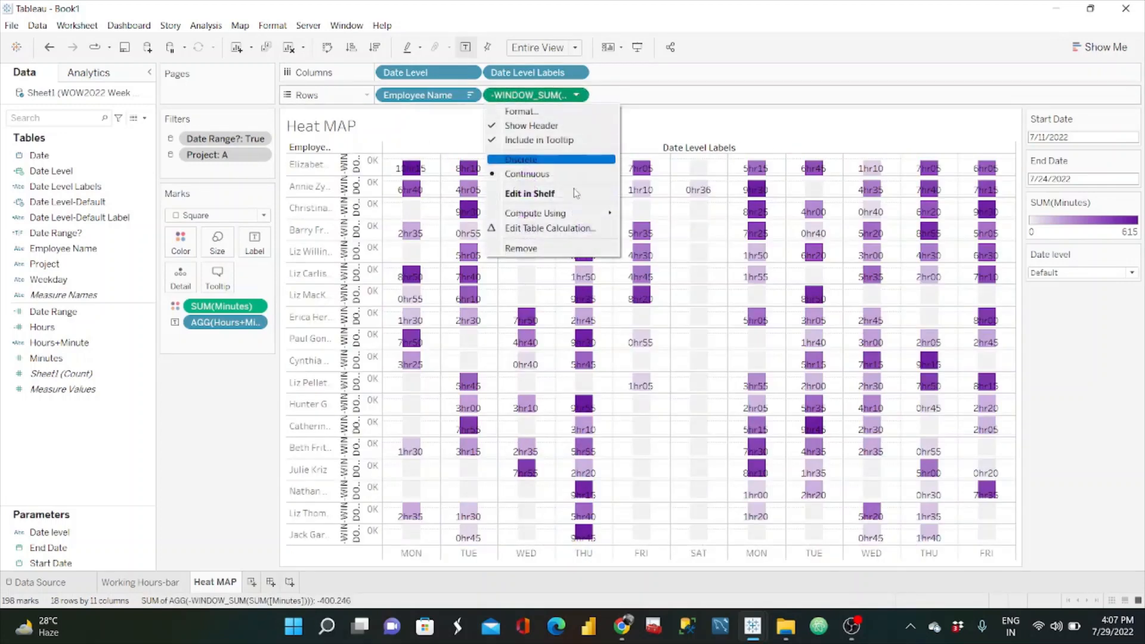
mouse_move(559, 218)
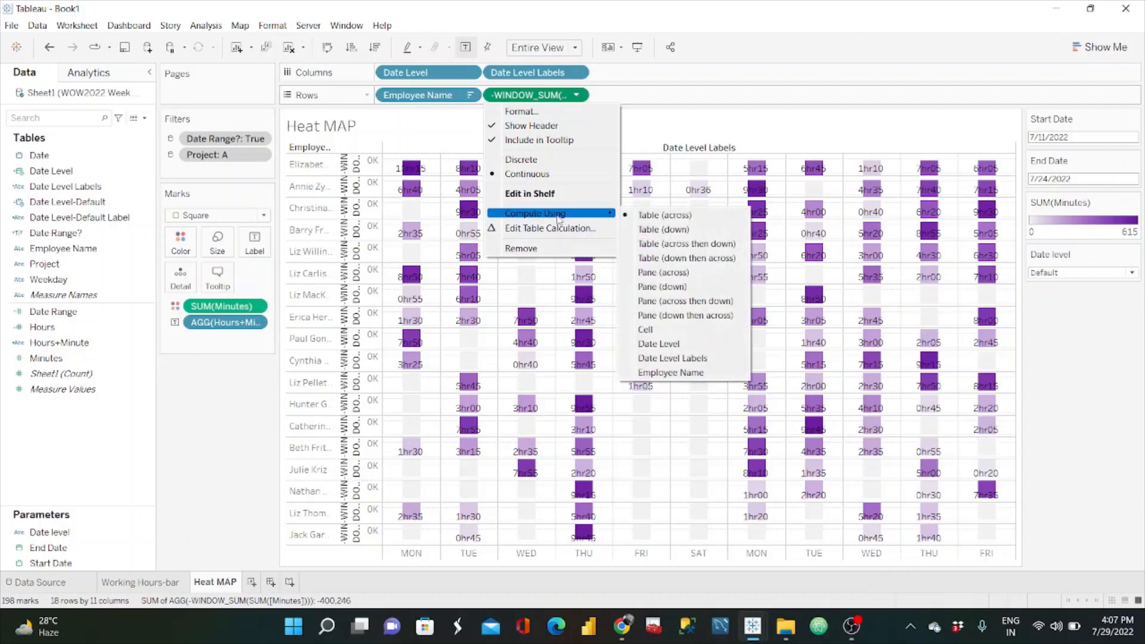
click(537, 160)
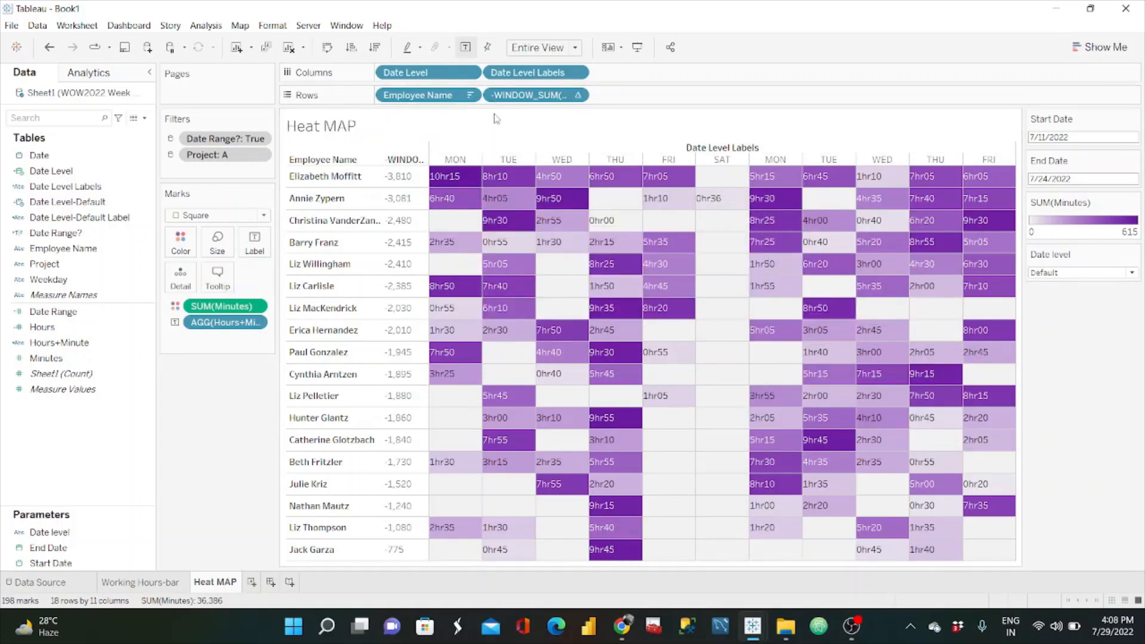
click(576, 95)
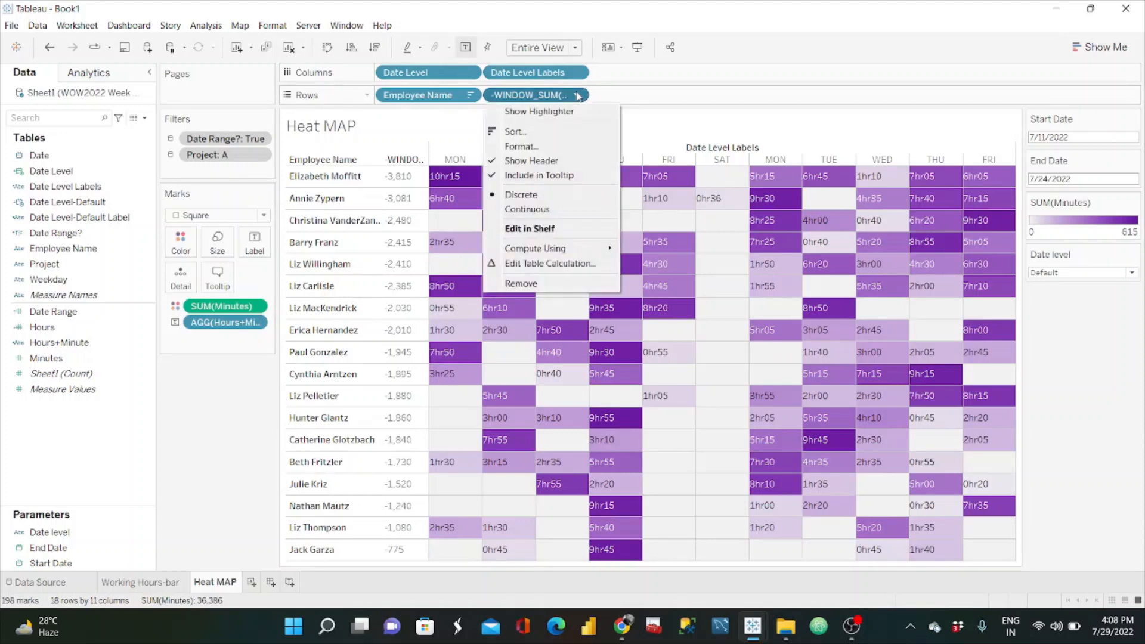
click(547, 161)
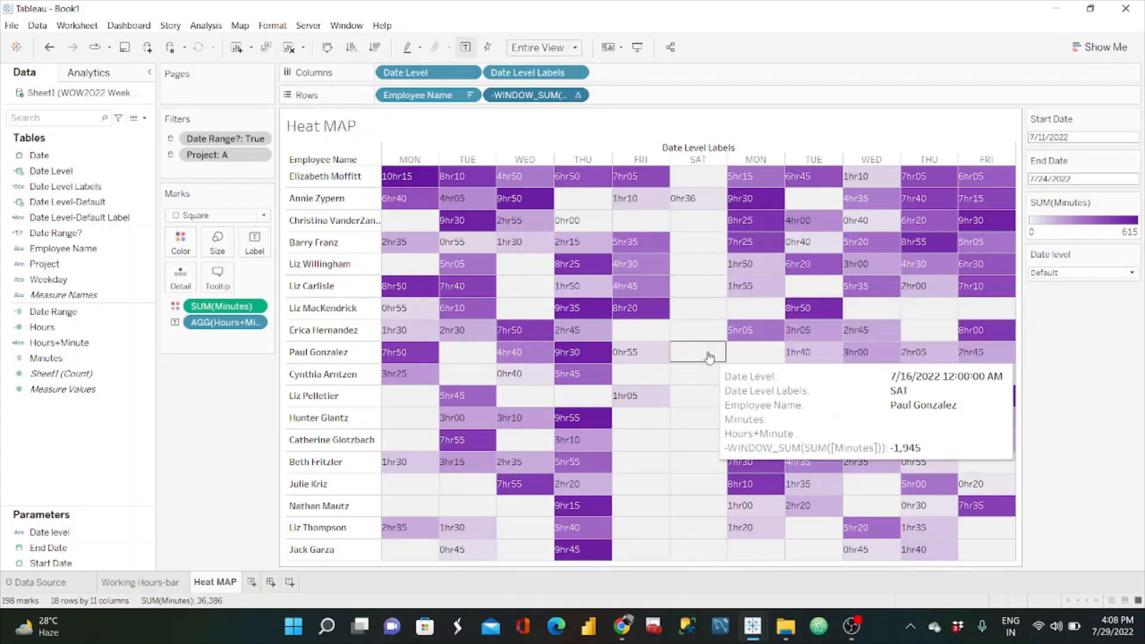
Step: Compare the Working Hours-bar sheet's employee order with the Heat MAP sheet's
click(163, 582)
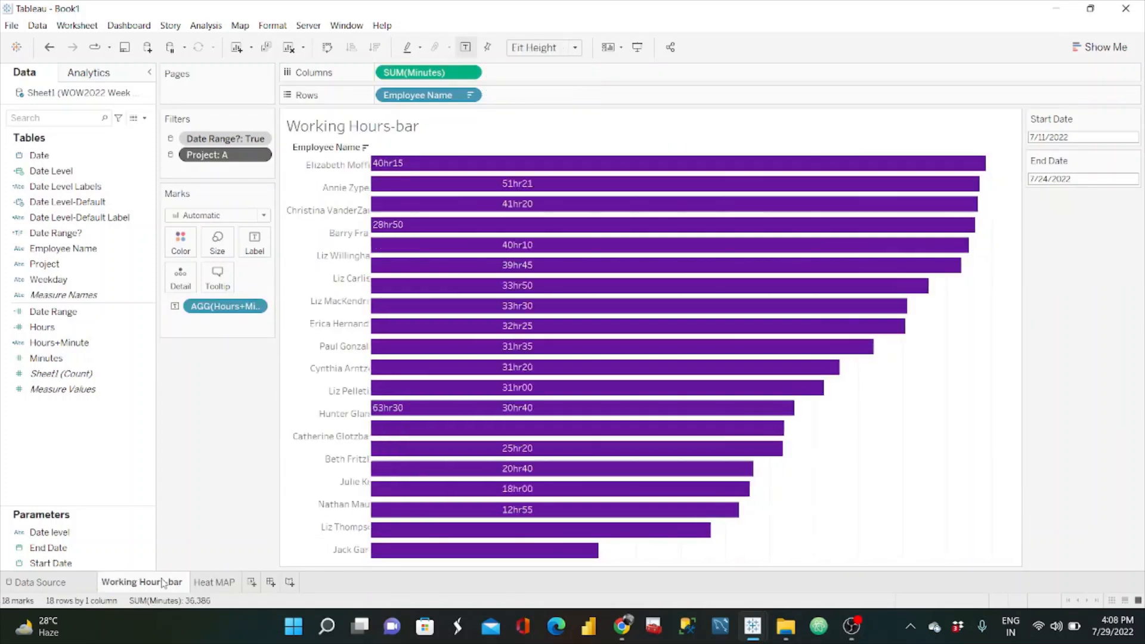
click(217, 583)
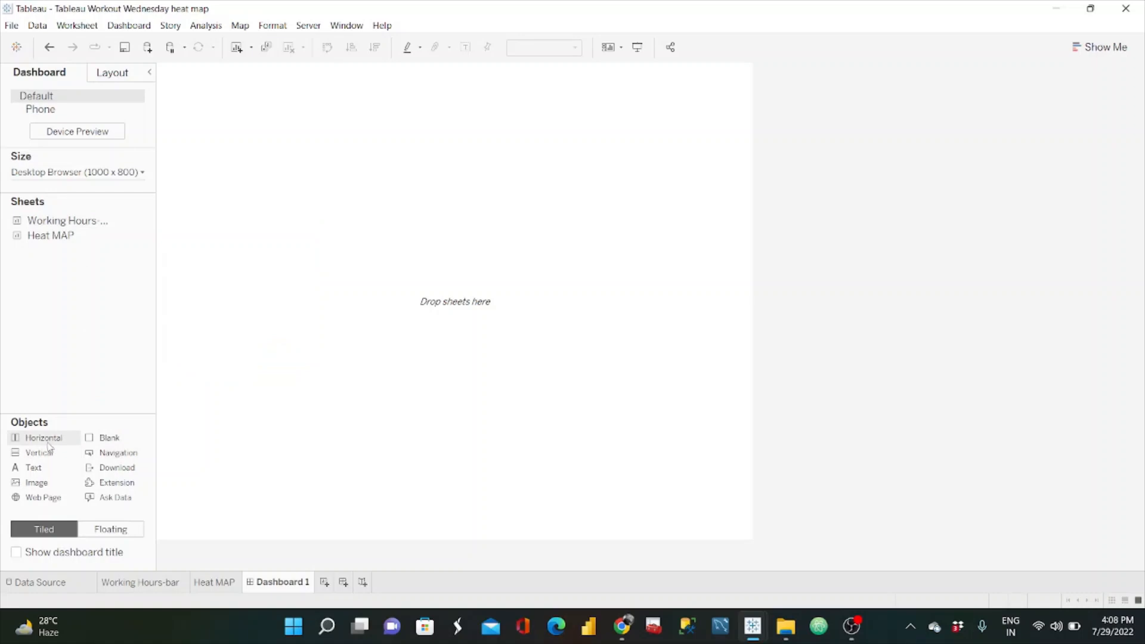
Step: Lay out the empty dashboard with a vertical container, nested horizontal containers and a blank object
drag(48, 451, 322, 324)
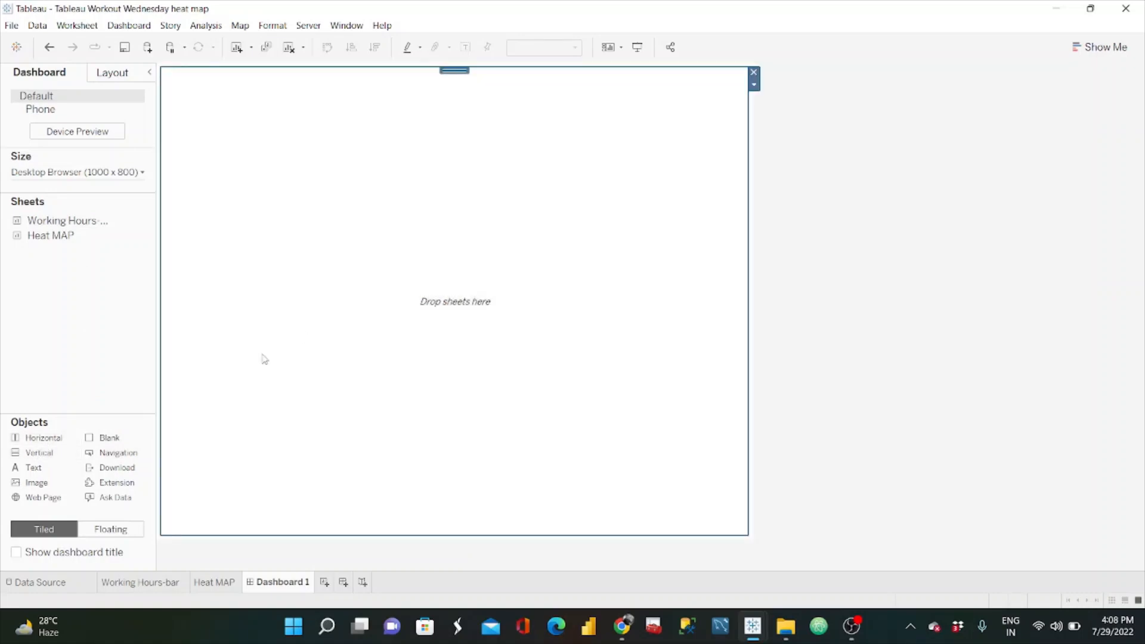
drag(42, 438, 327, 263)
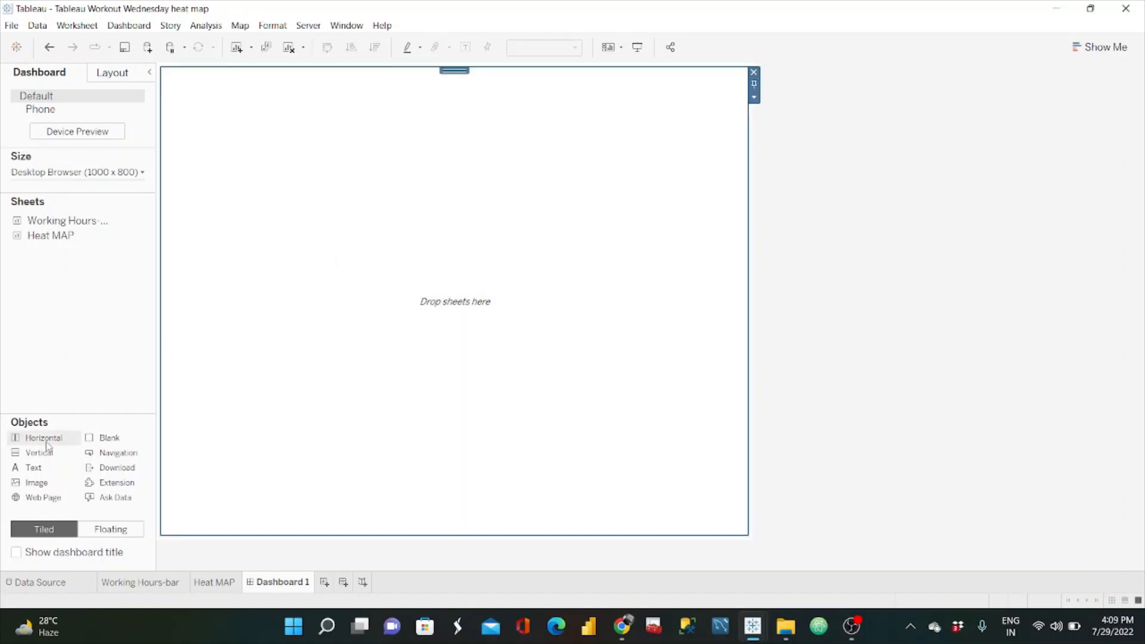
drag(44, 438, 366, 405)
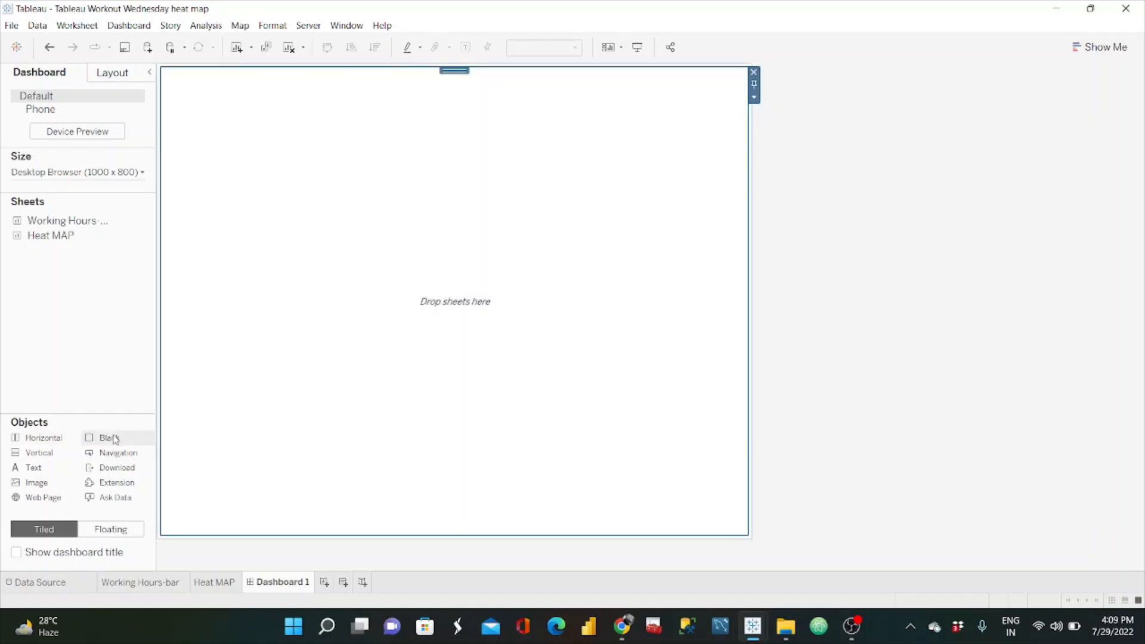
drag(111, 437, 363, 213)
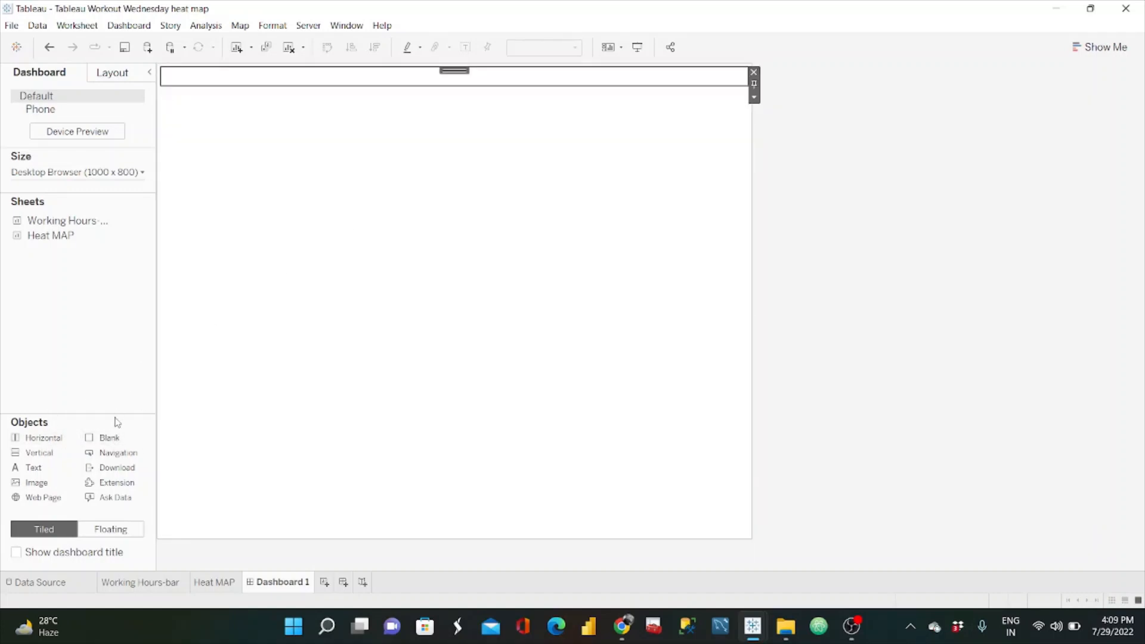
click(387, 358)
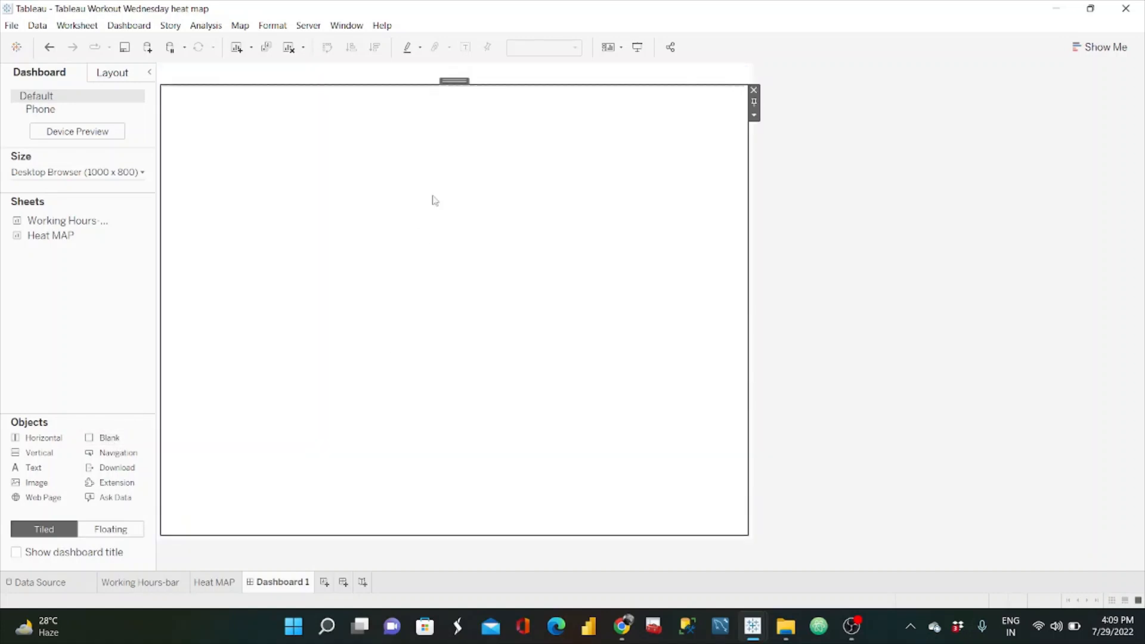
Step: Add a text object at the dashboard's top and copy the title "#WOW2022 | Week 30 | Dynamic Dates in a Heatmap" from the challenge page in Chrome
drag(39, 453, 346, 66)
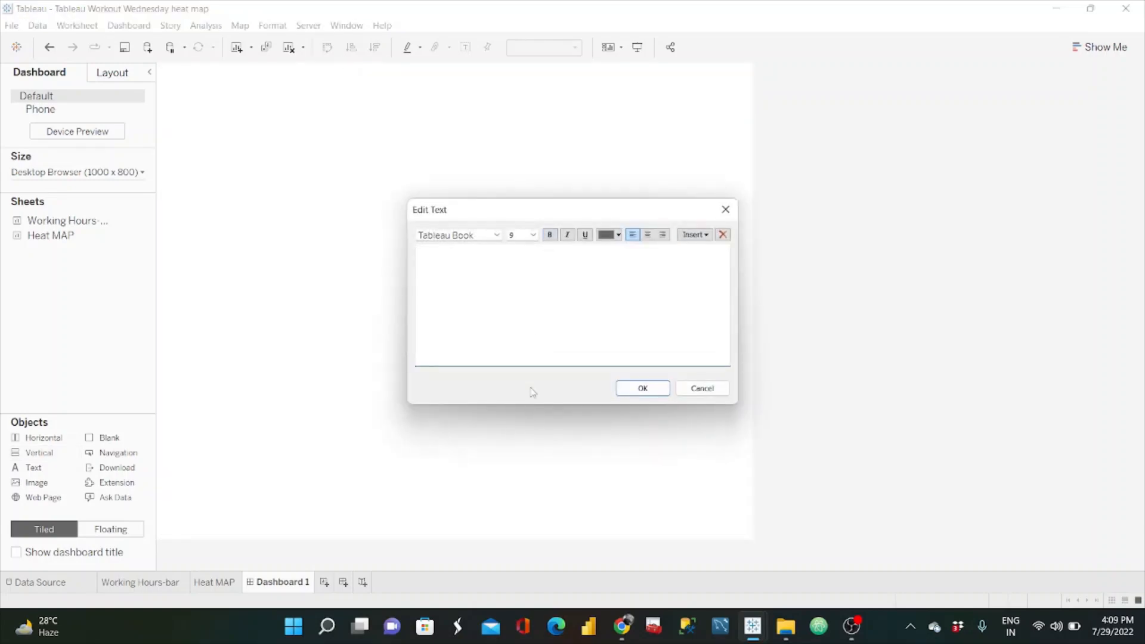
click(622, 626)
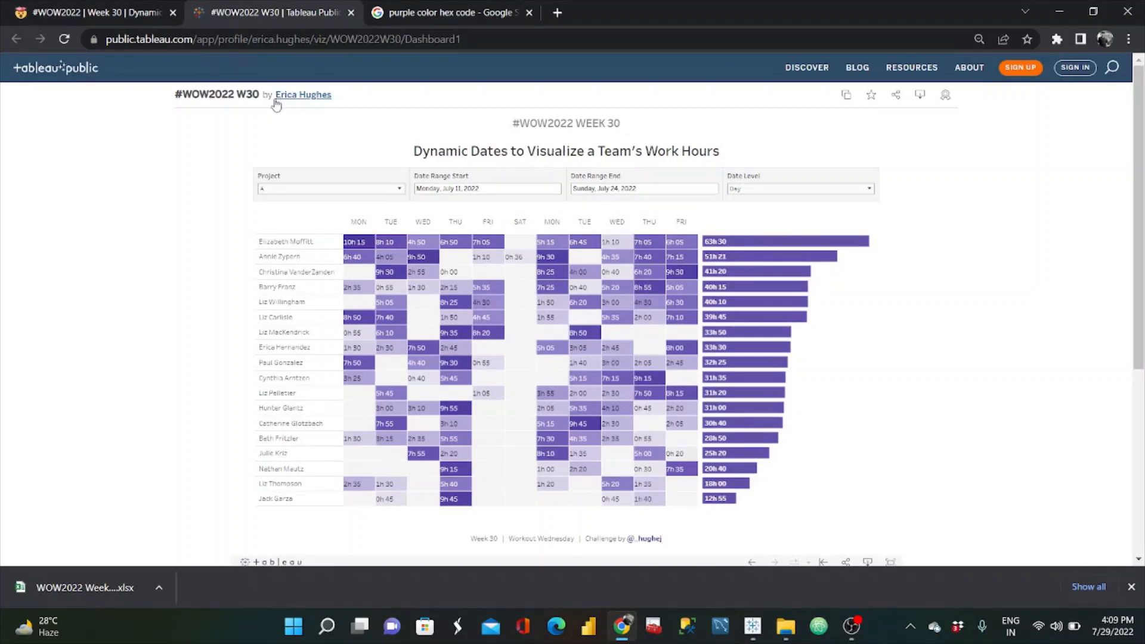
click(89, 12)
scroll(512, 340, up, 9)
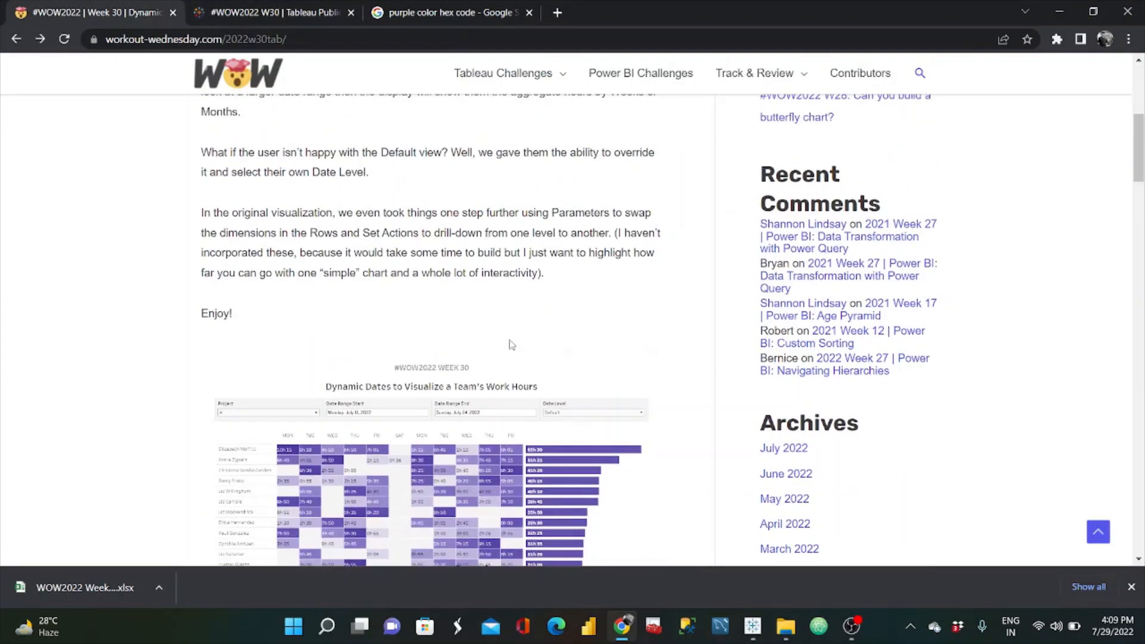
scroll(511, 344, up, 1)
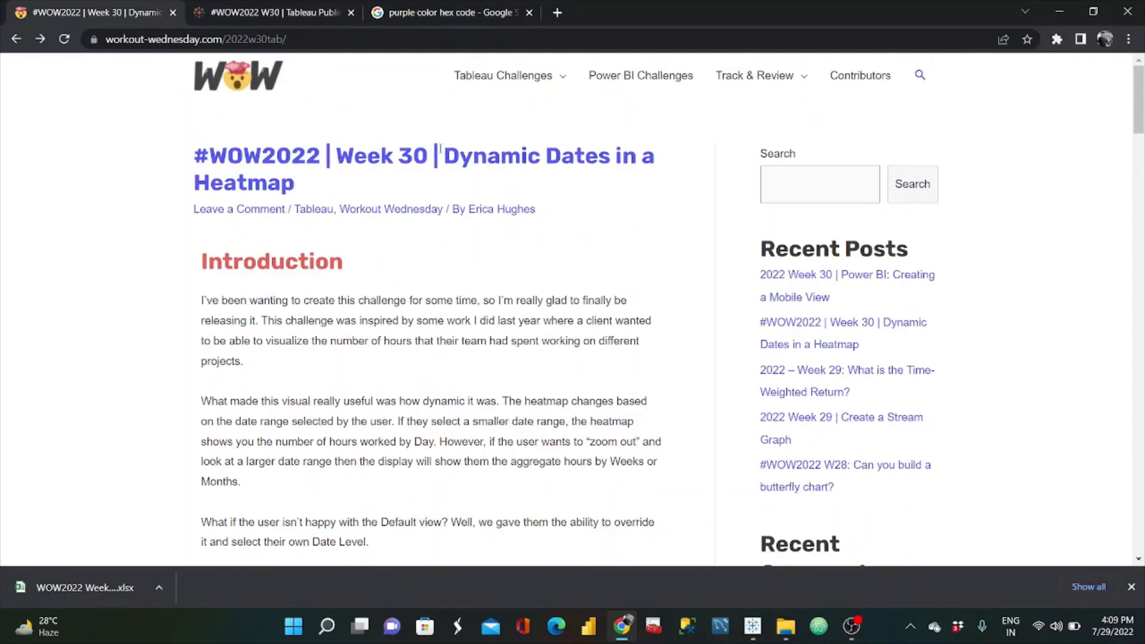
drag(440, 146, 525, 185)
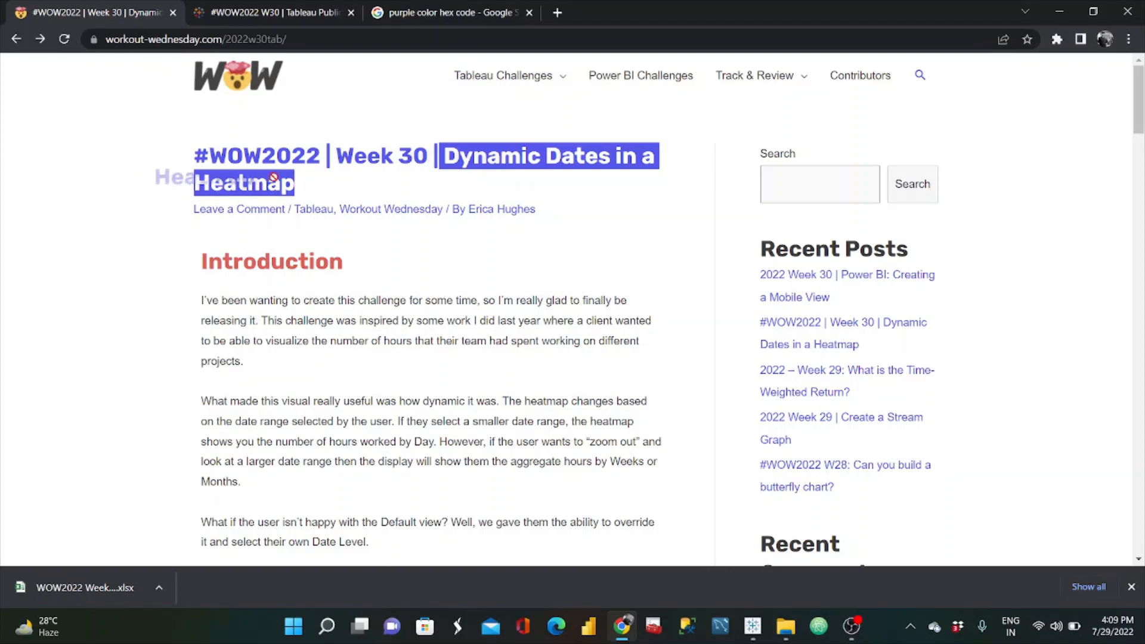
click(328, 191)
drag(283, 178, 193, 152)
key(ctrl+c)
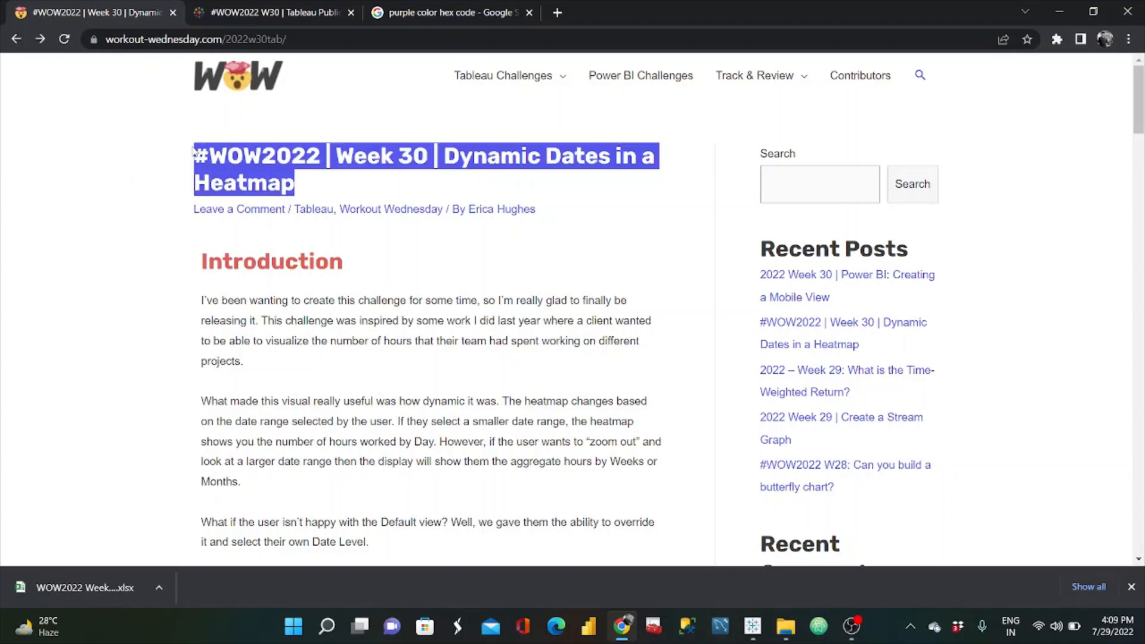
scroll(193, 152, down, 6)
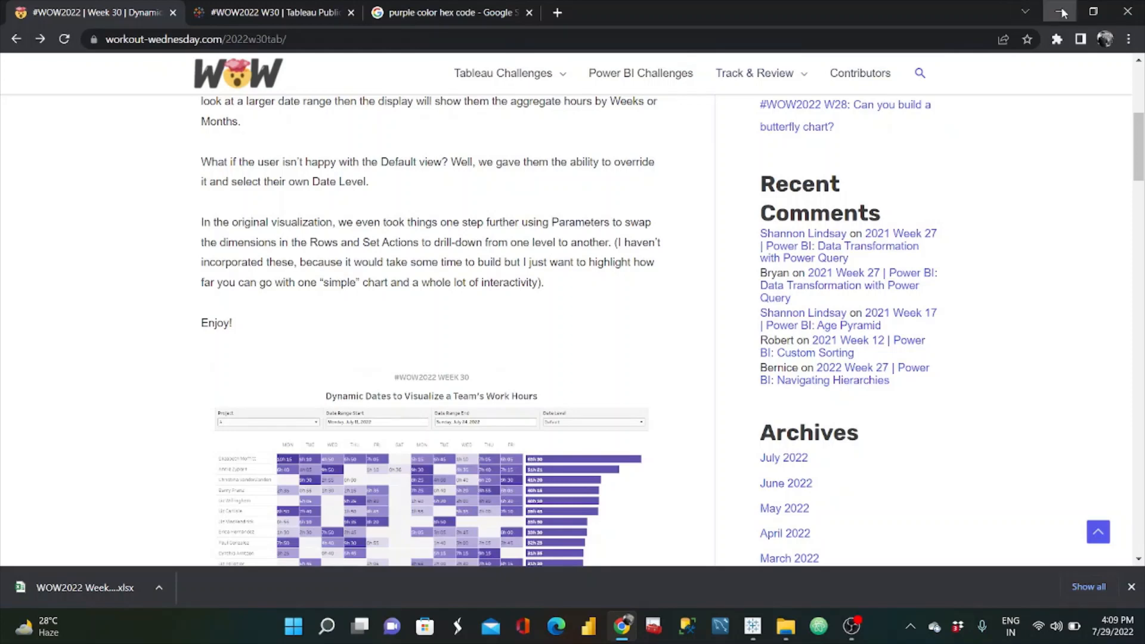
Step: Return to Tableau, paste the copied title into the text object and start a new line before "Dynamic Dates in a Heatmap"
click(1061, 13)
key(ctrl+v)
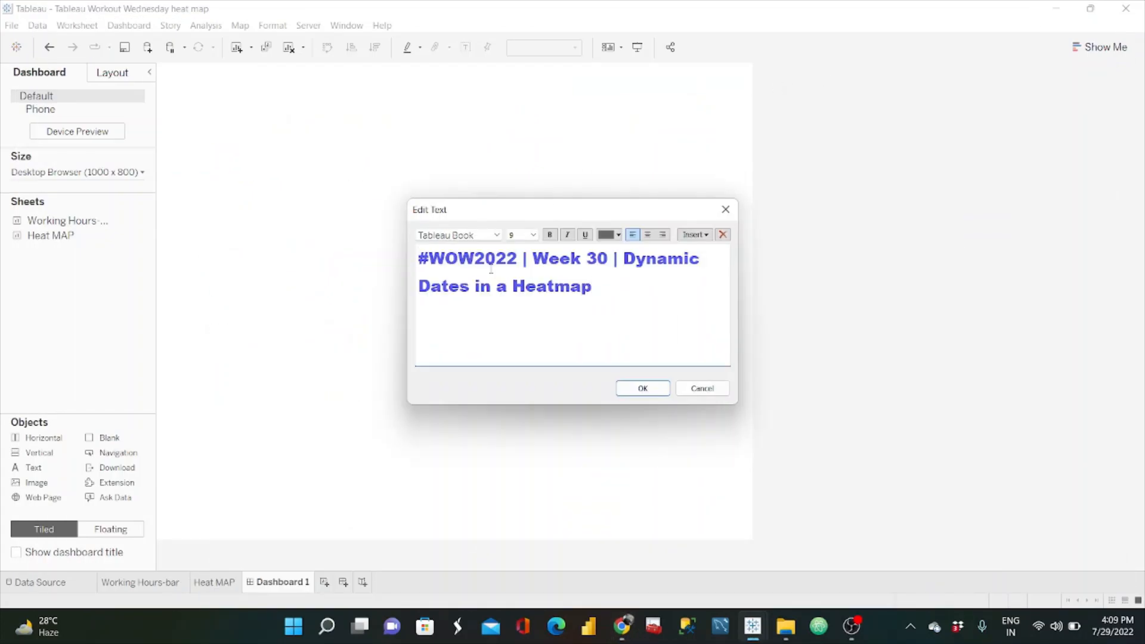
click(624, 252)
key(Return)
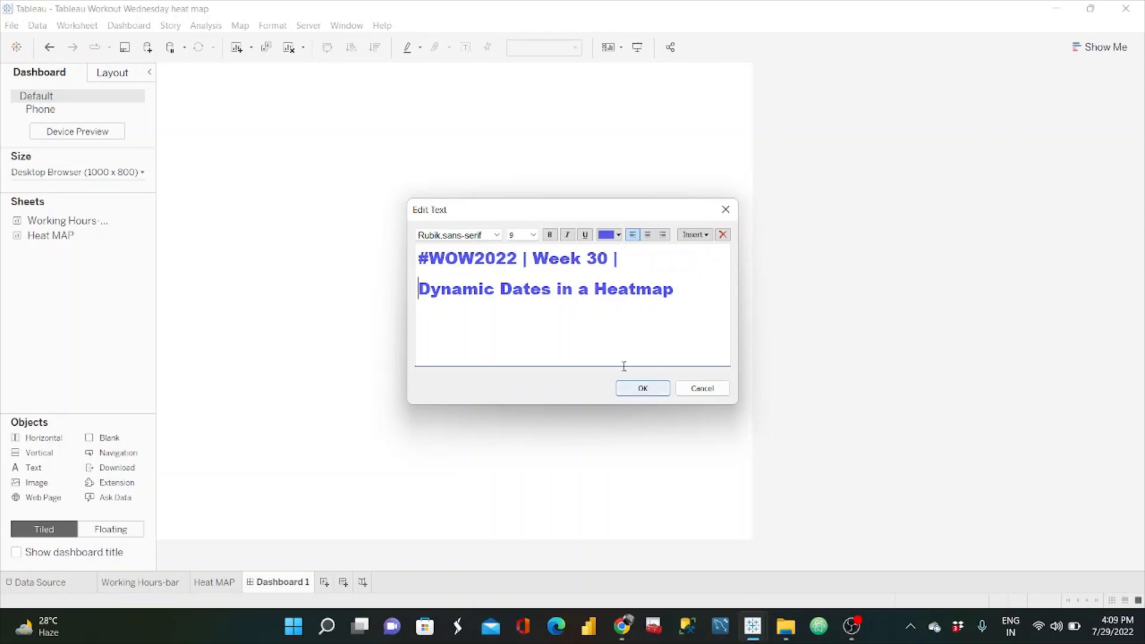
Step: Centre both lines of the title text, colour them black and apply the text
drag(674, 290, 411, 261)
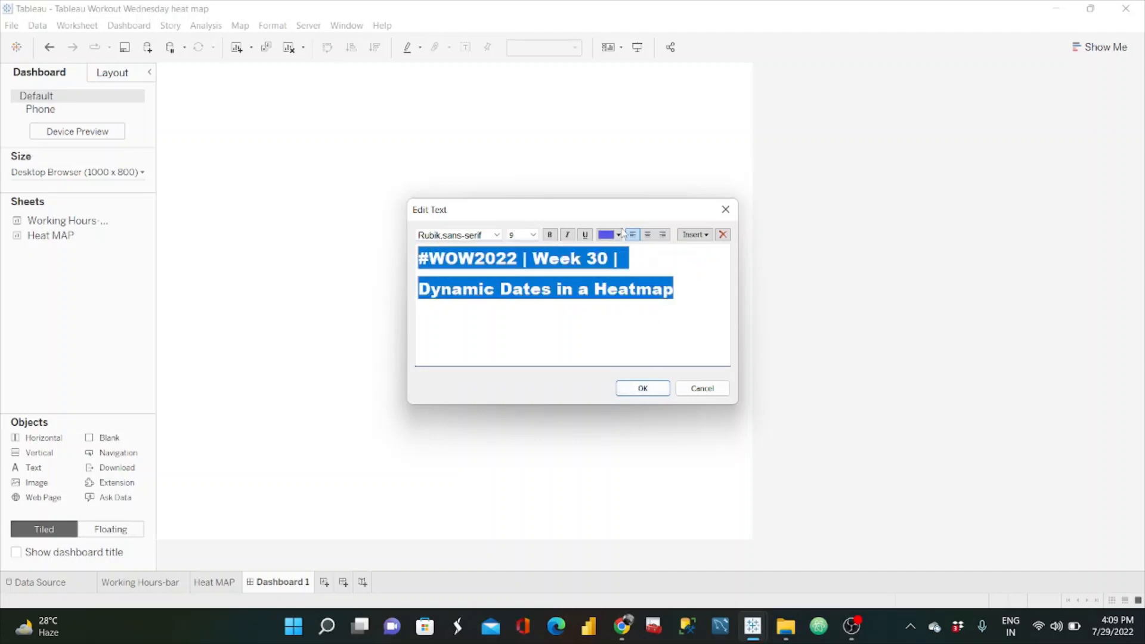
click(647, 234)
click(618, 236)
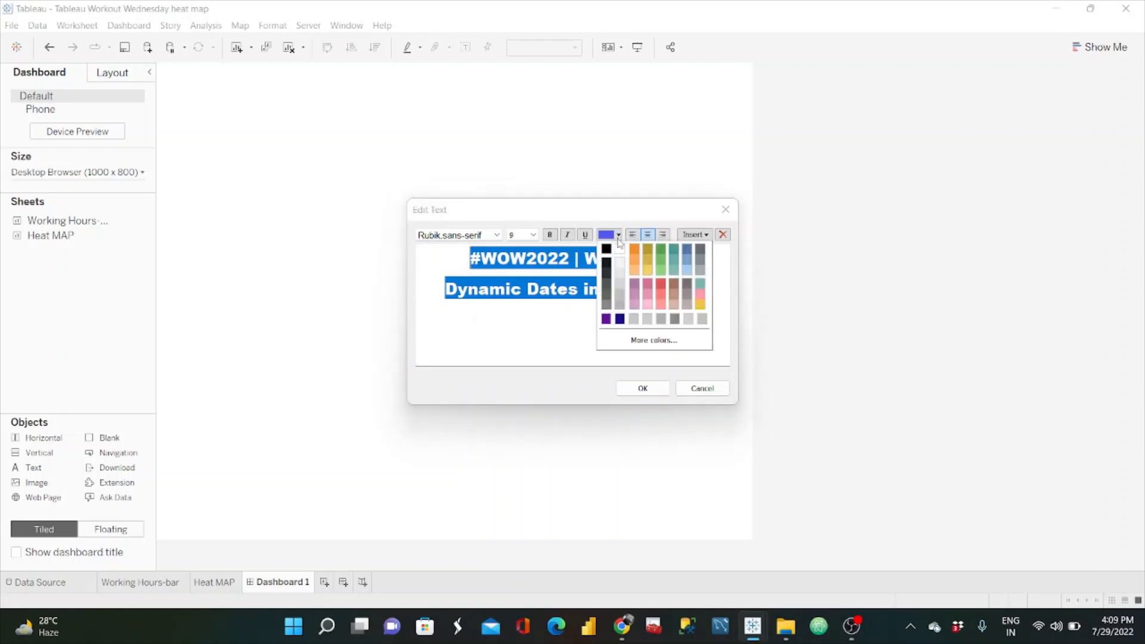
click(606, 249)
click(572, 323)
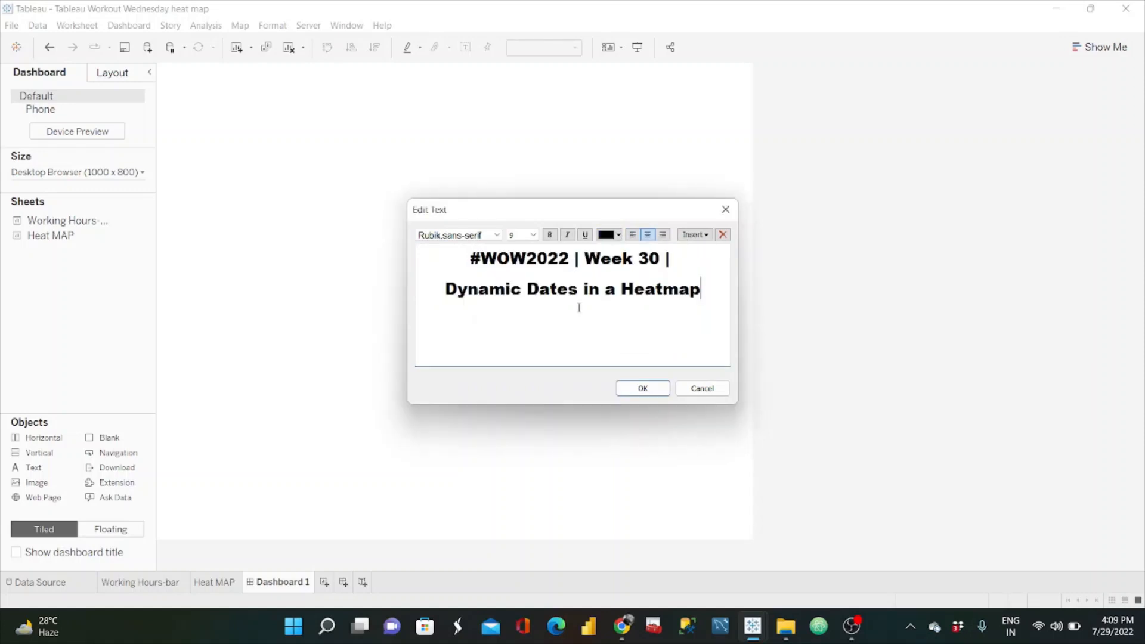
click(655, 389)
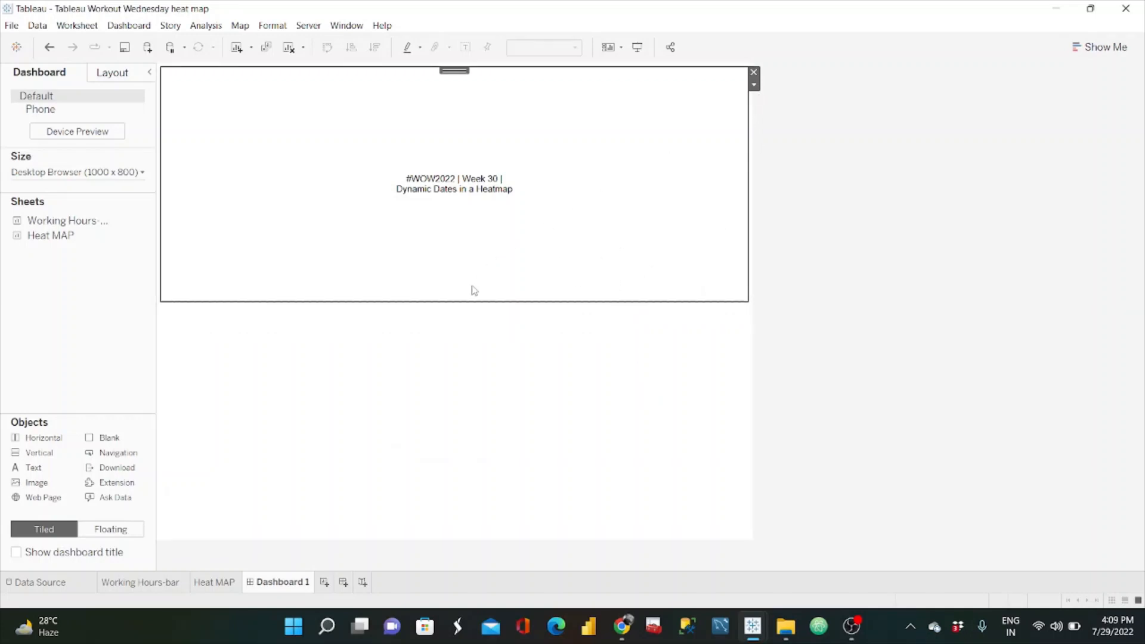
Step: Shrink the title object to a shallow band above the empty area and set both lines' font size to 24
drag(470, 301, 464, 134)
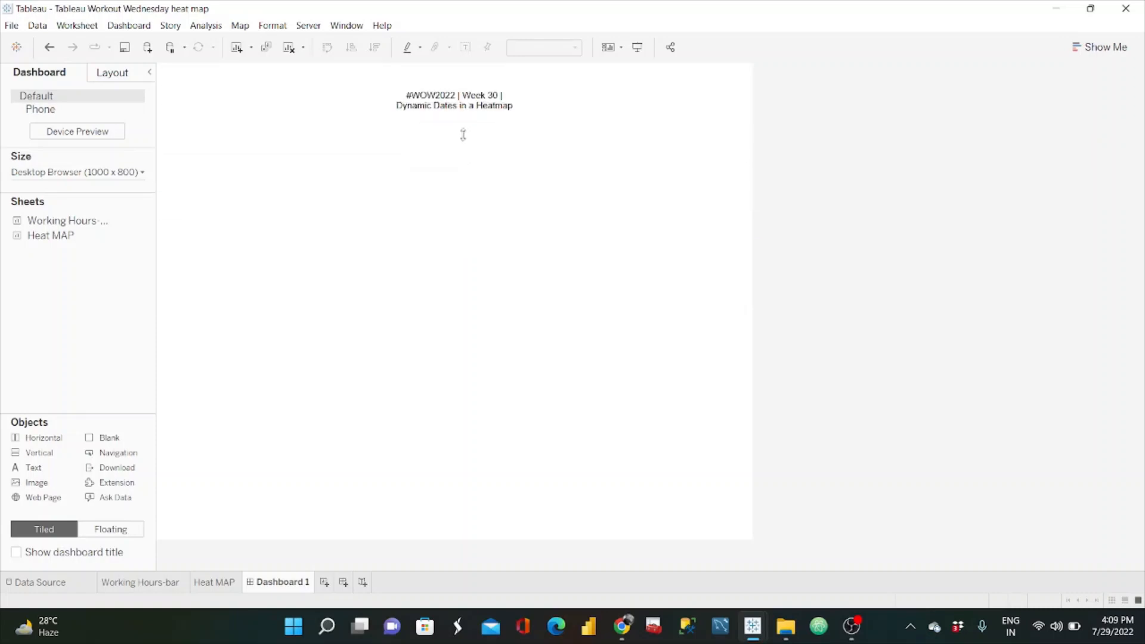
double_click(545, 105)
drag(637, 260, 525, 249)
click(532, 235)
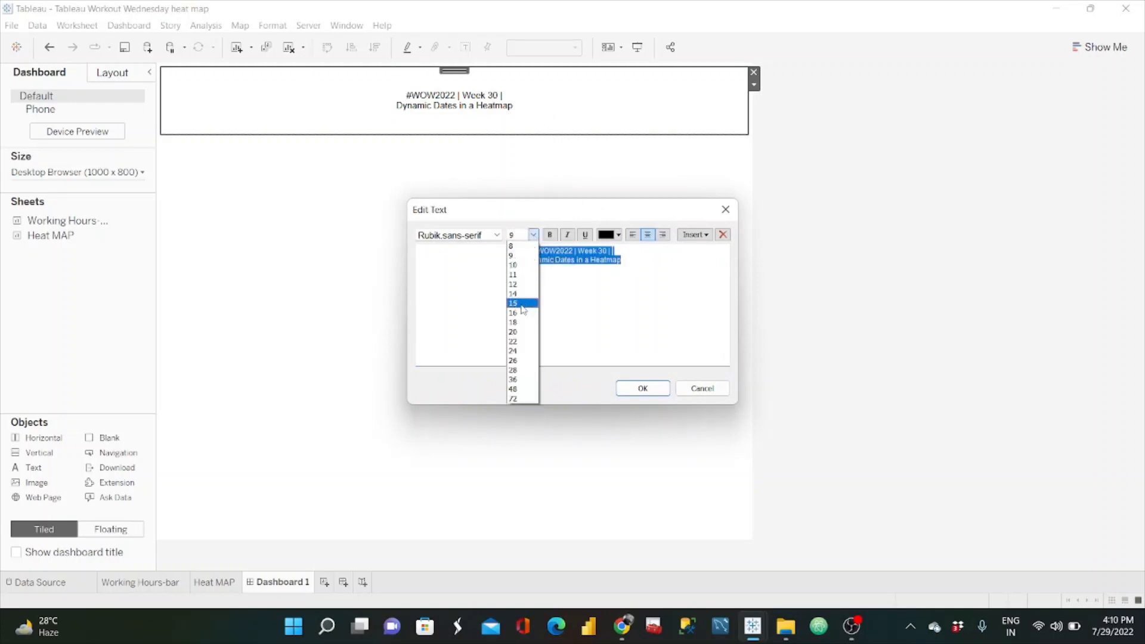
click(517, 351)
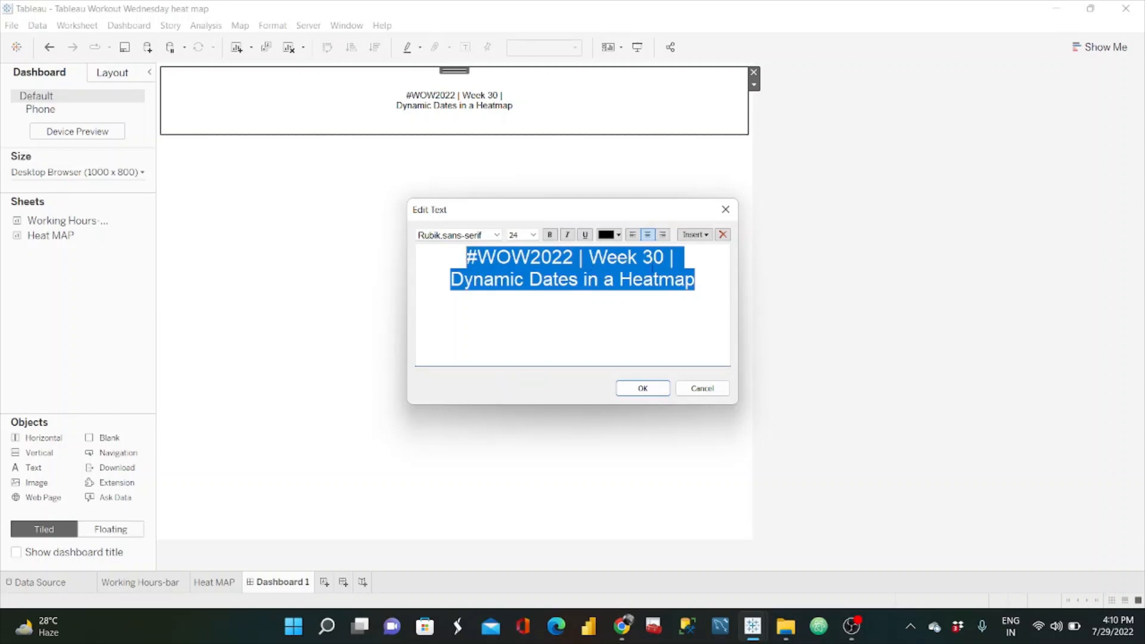
Step: Make the title's second line, "Dynamic Dates in a Heatmap", bold and apply the change
click(701, 275)
drag(696, 272, 446, 281)
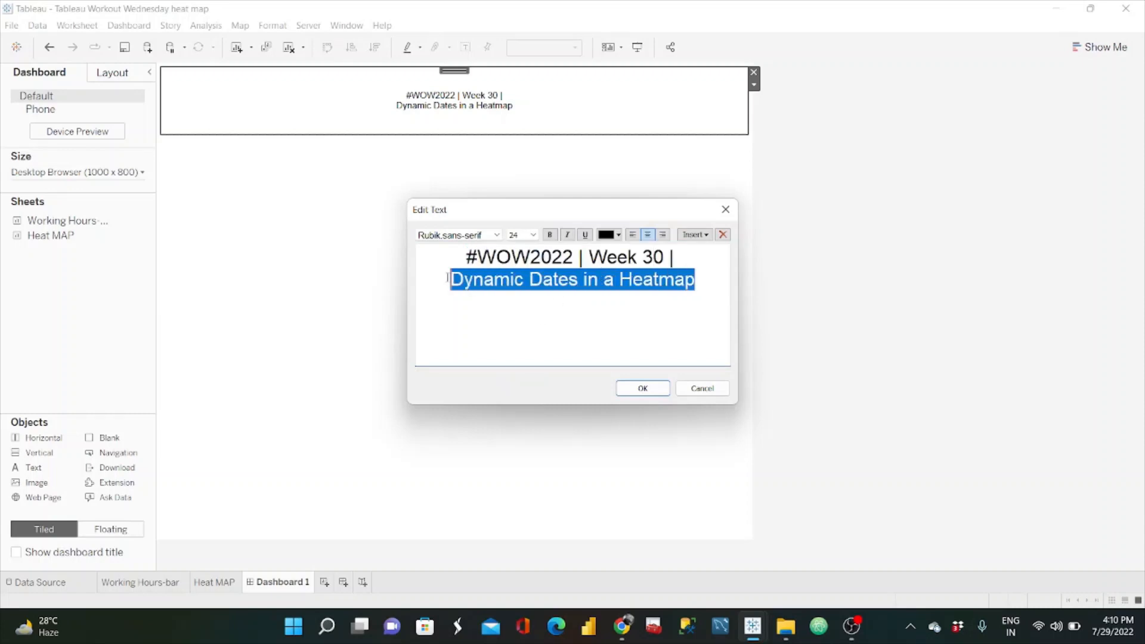
click(549, 235)
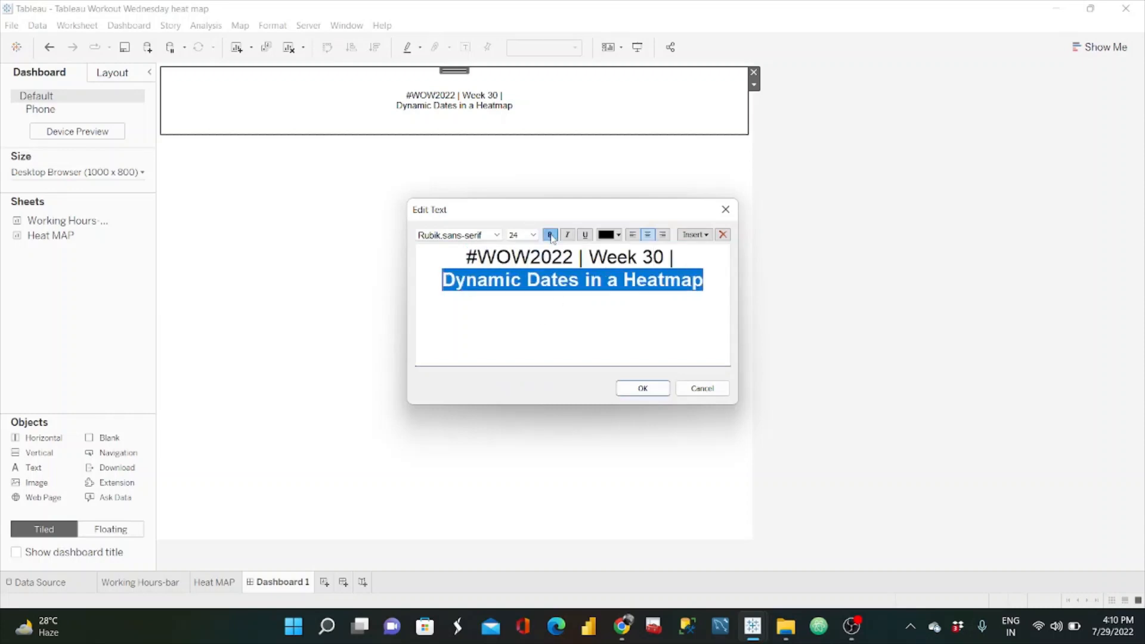
click(648, 389)
click(819, 293)
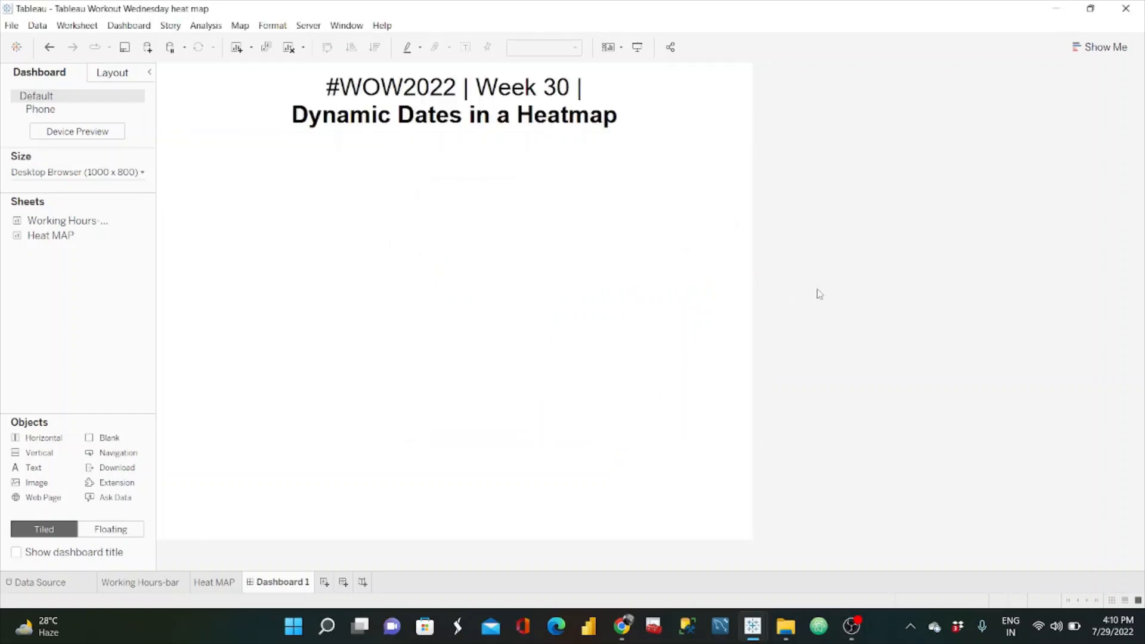
Step: Check the reference dashboard's title in Chrome, and reword the bold title line in Tableau as "Dynamic Dates to visualise Team Work hours"
key(alt+Tab)
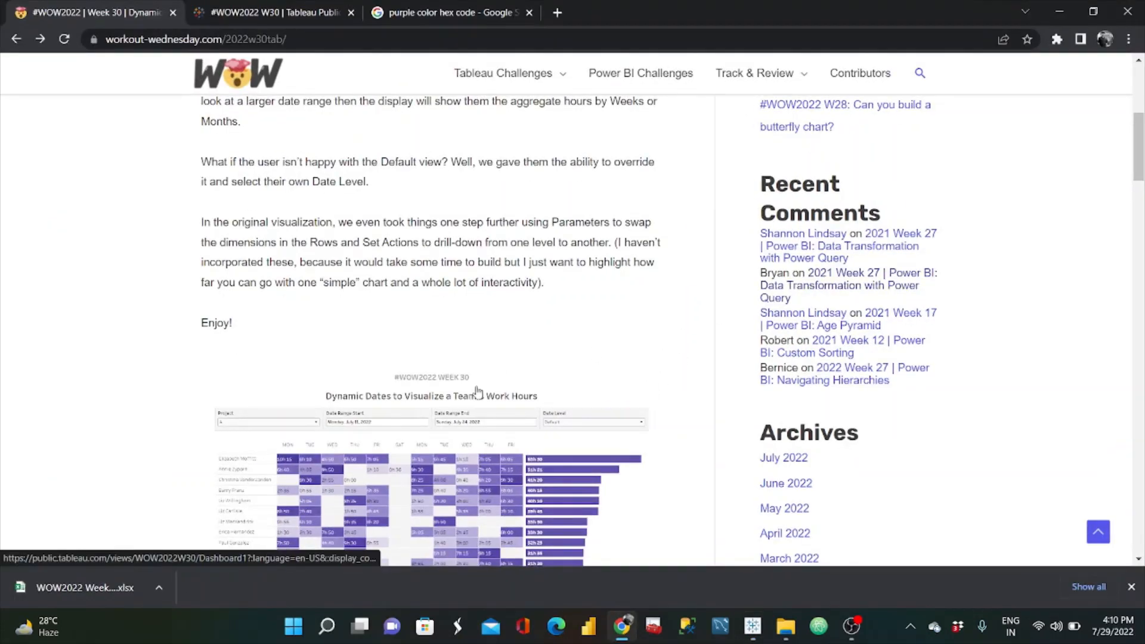
scroll(478, 391, down, 3)
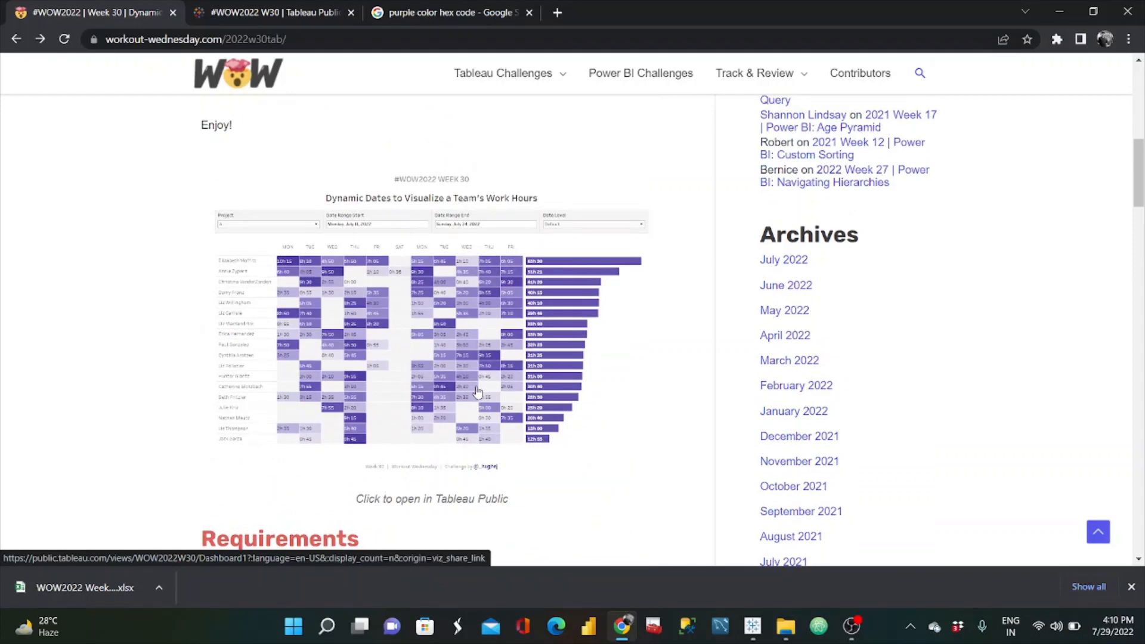
key(alt+Tab)
double_click(566, 119)
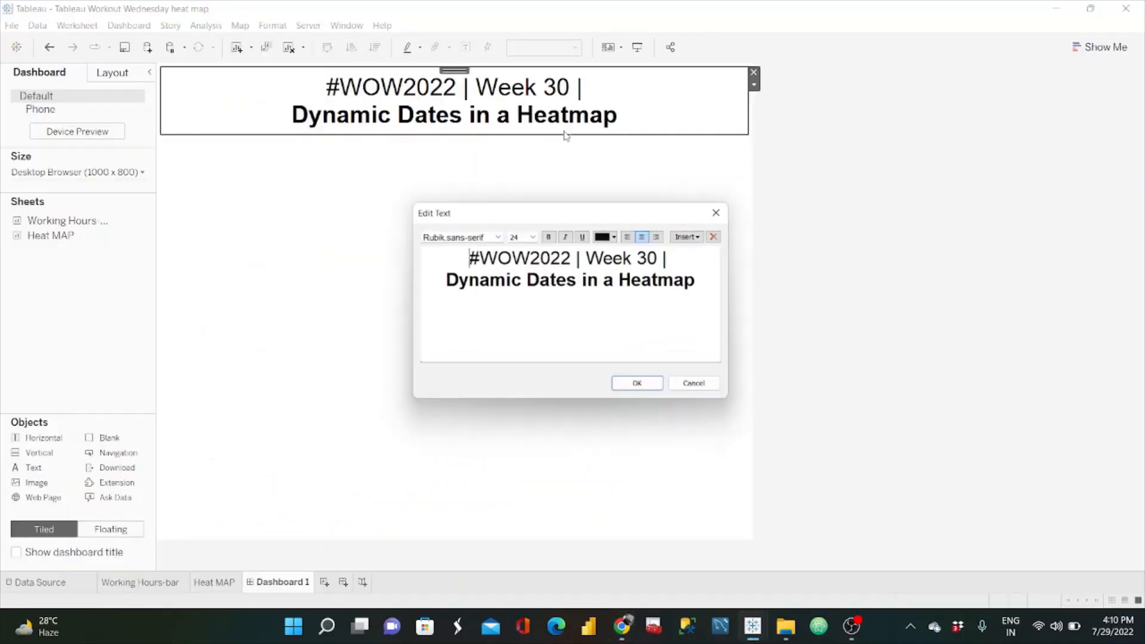
click(705, 285)
key(BackSpace)
key(BackSpace)
key(BackSpace)
key(BackSpace)
key(BackSpace)
key(BackSpace)
key(BackSpace)
key(BackSpace)
key(BackSpace)
key(BackSpace)
key(BackSpace)
key(BackSpace)
key(BackSpace)
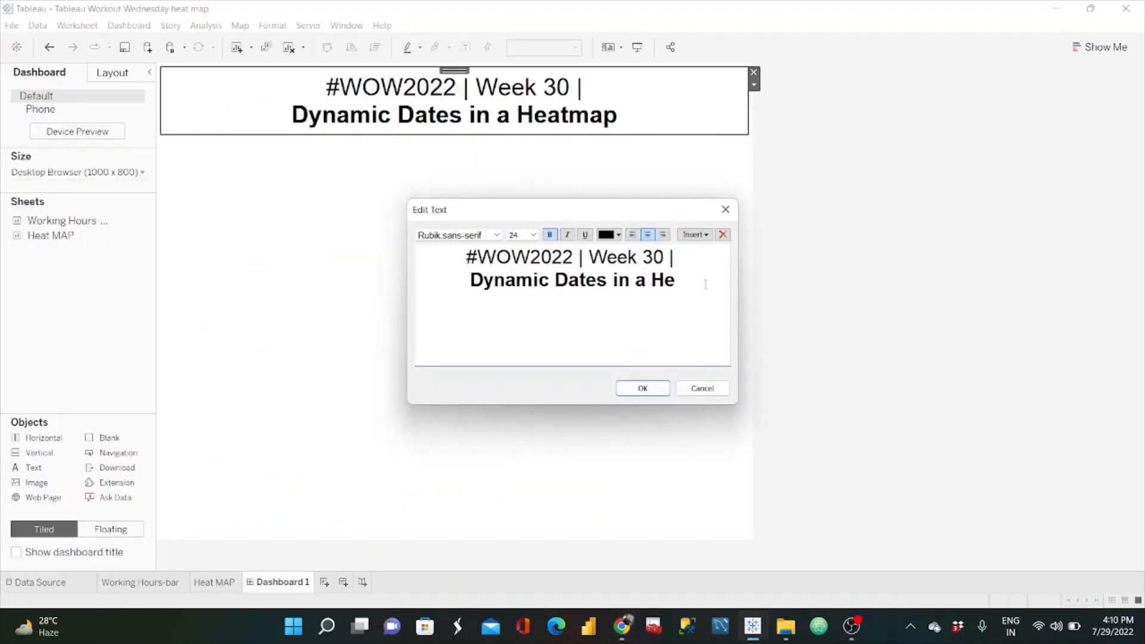
text(to)
key(BackSpace)
key(BackSpace)
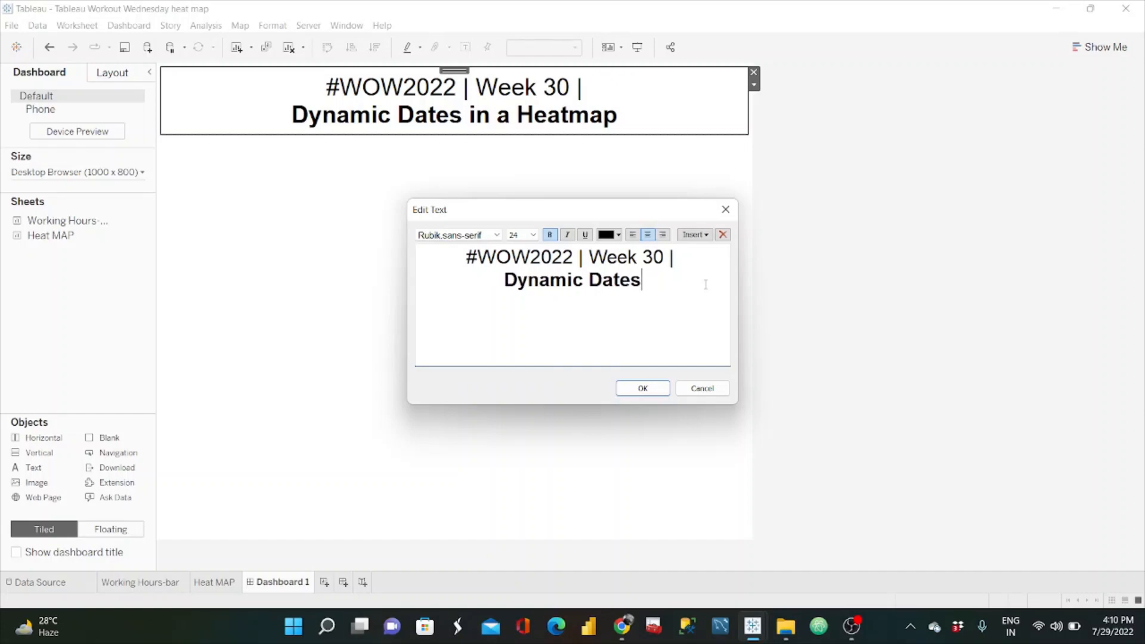
text(to visua)
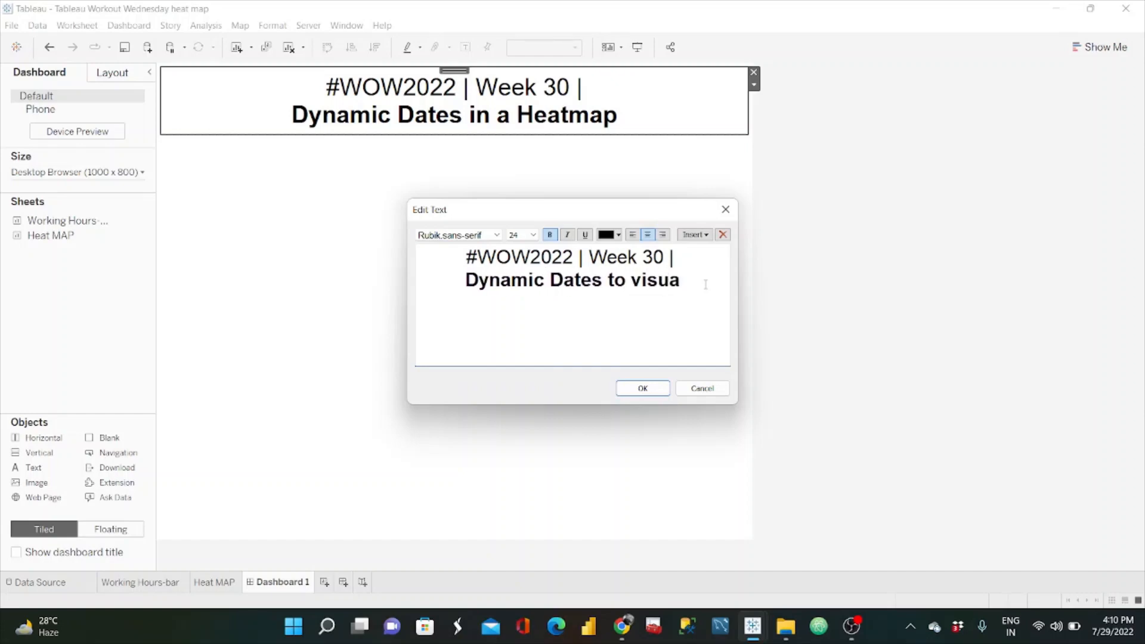
text(lise Team)
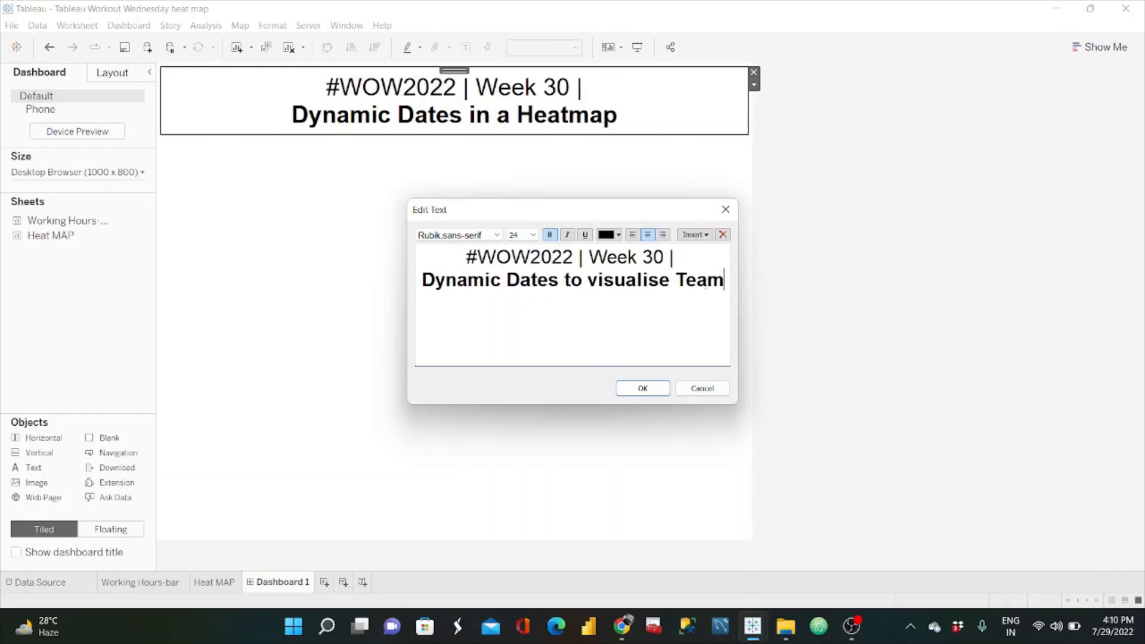
text( Work hours)
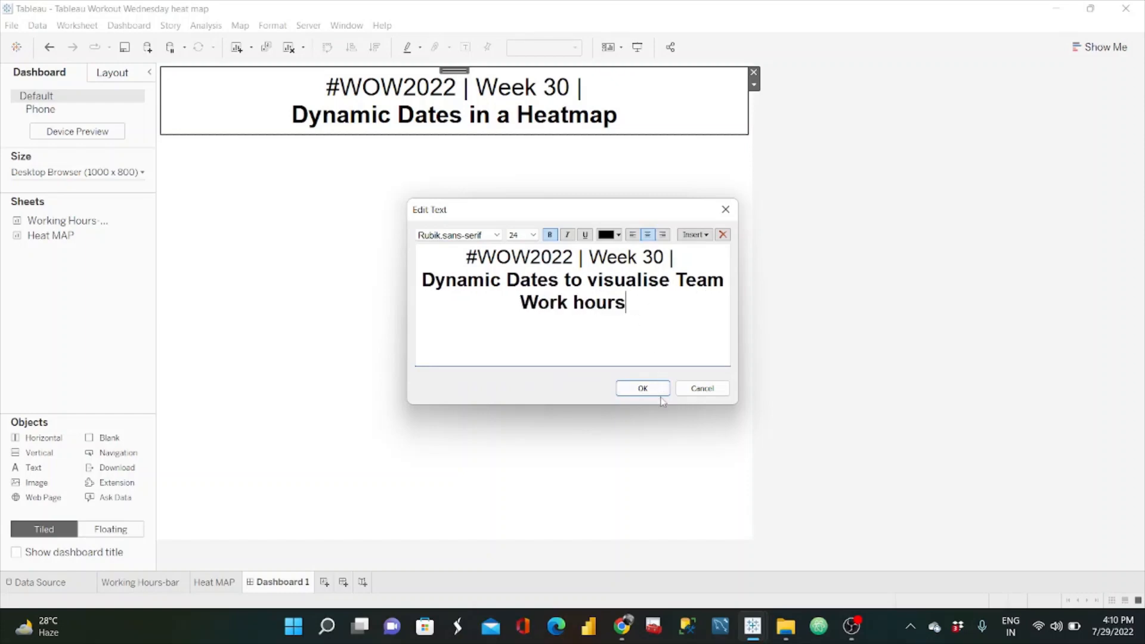
click(642, 392)
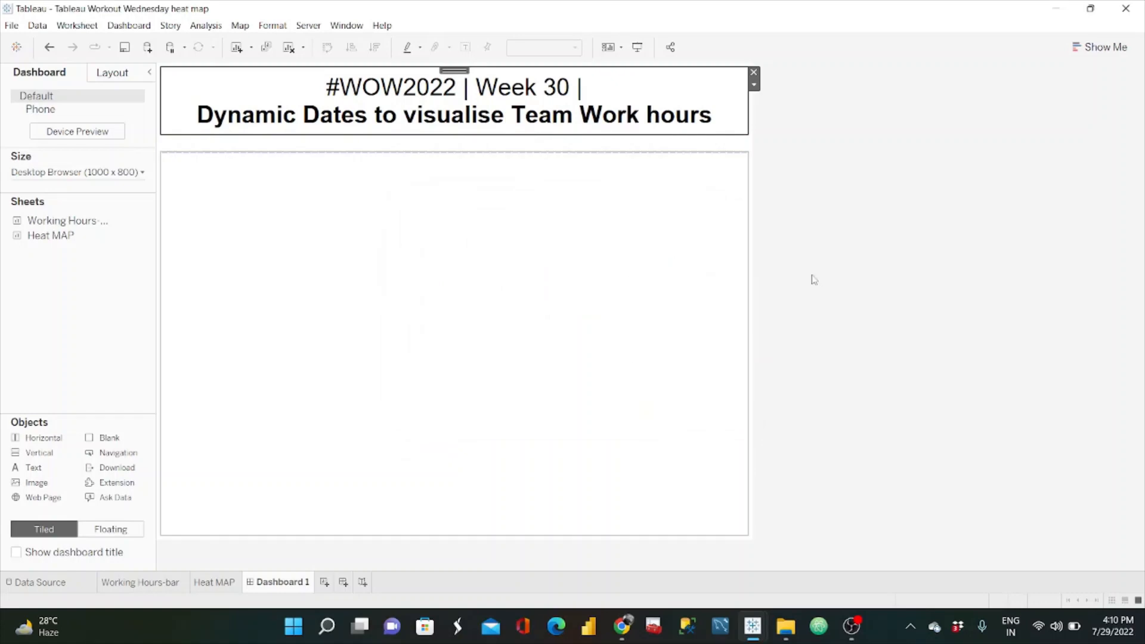
Step: Switch to the challenge page in Chrome to examine the reference dashboard's layout below the title
key(alt+Tab)
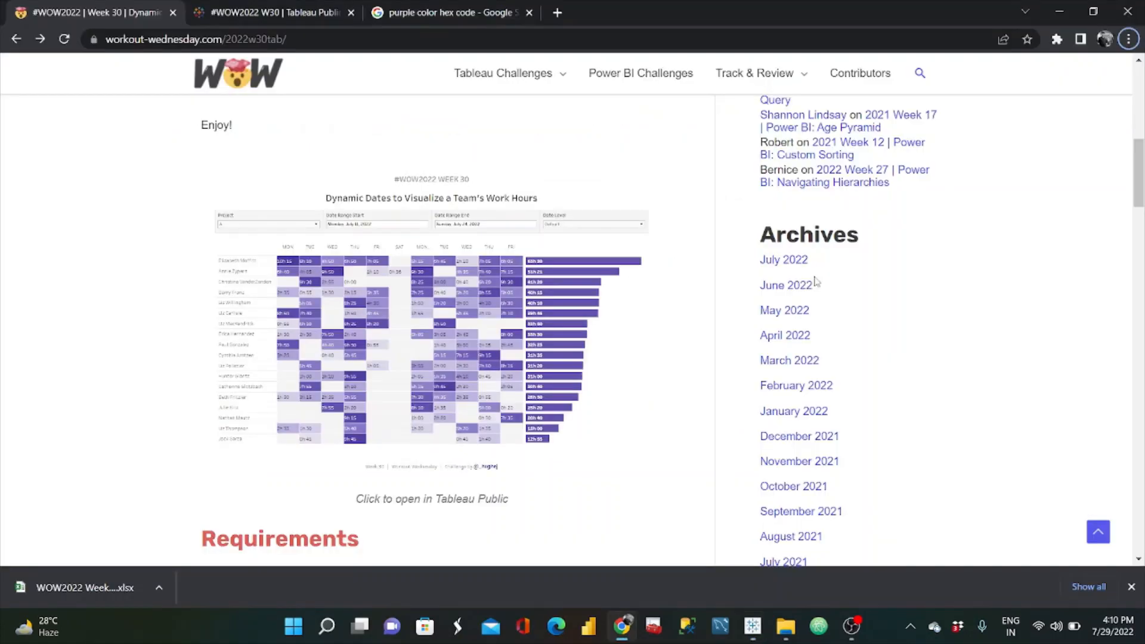
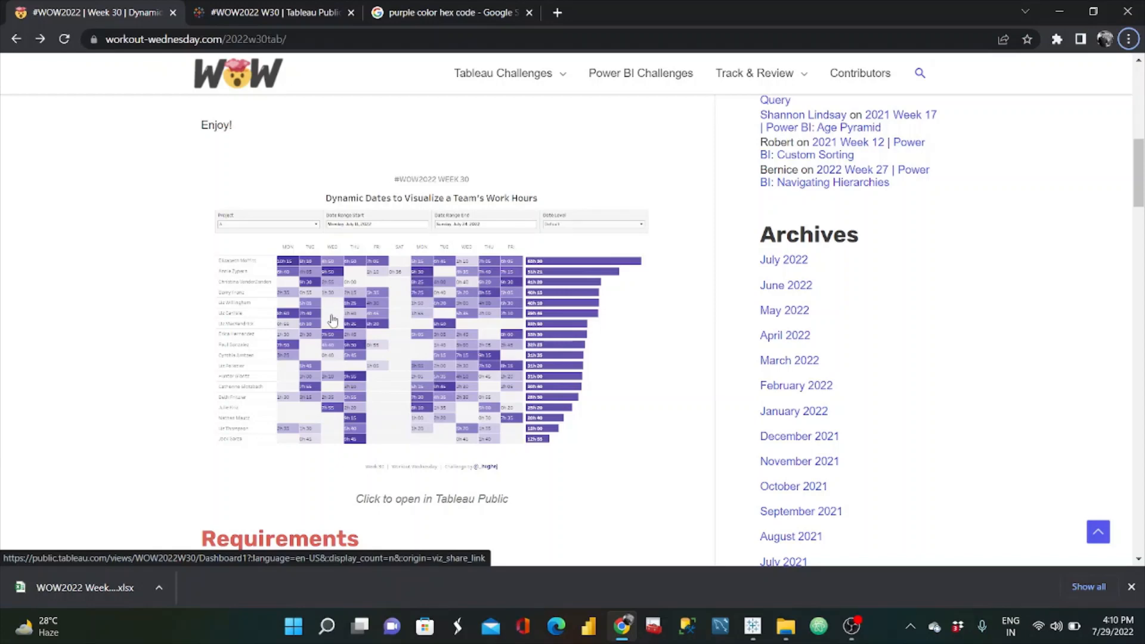
Step: Back in Tableau, add empty layout objects below the dashboard title and shrink the upper one to a thin strip beneath it
key(alt+Tab)
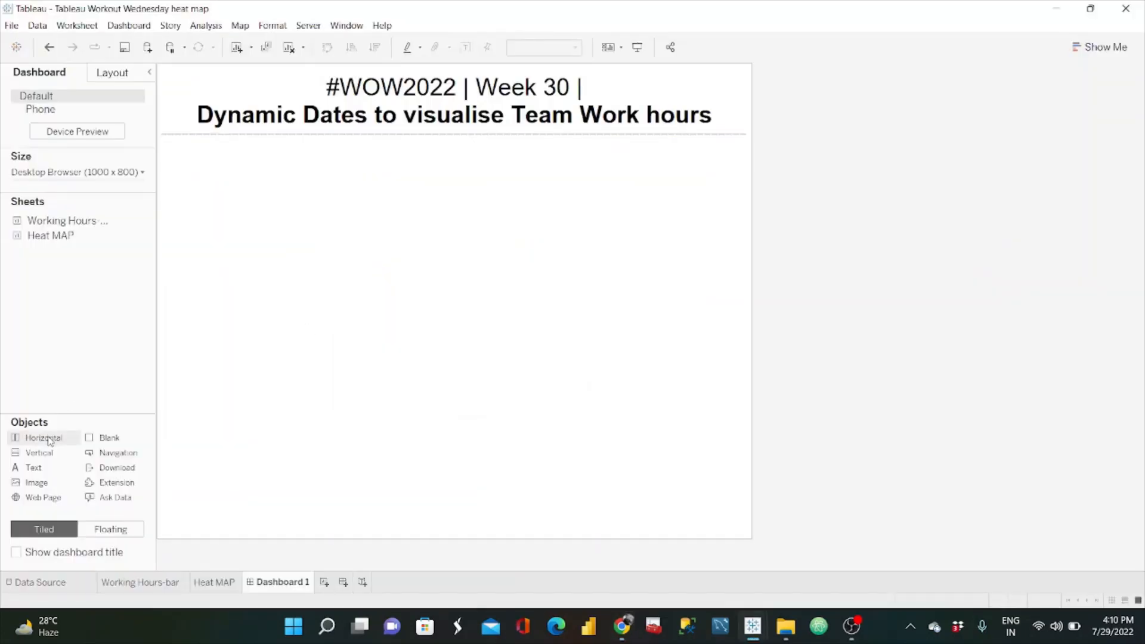
drag(106, 440, 325, 203)
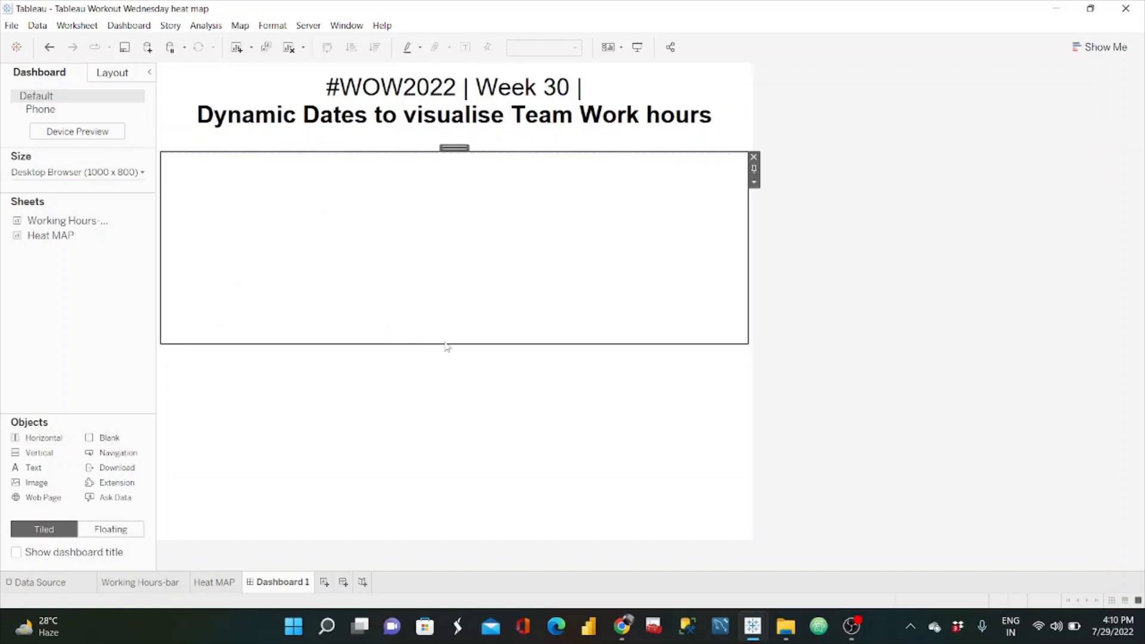
drag(446, 346, 453, 253)
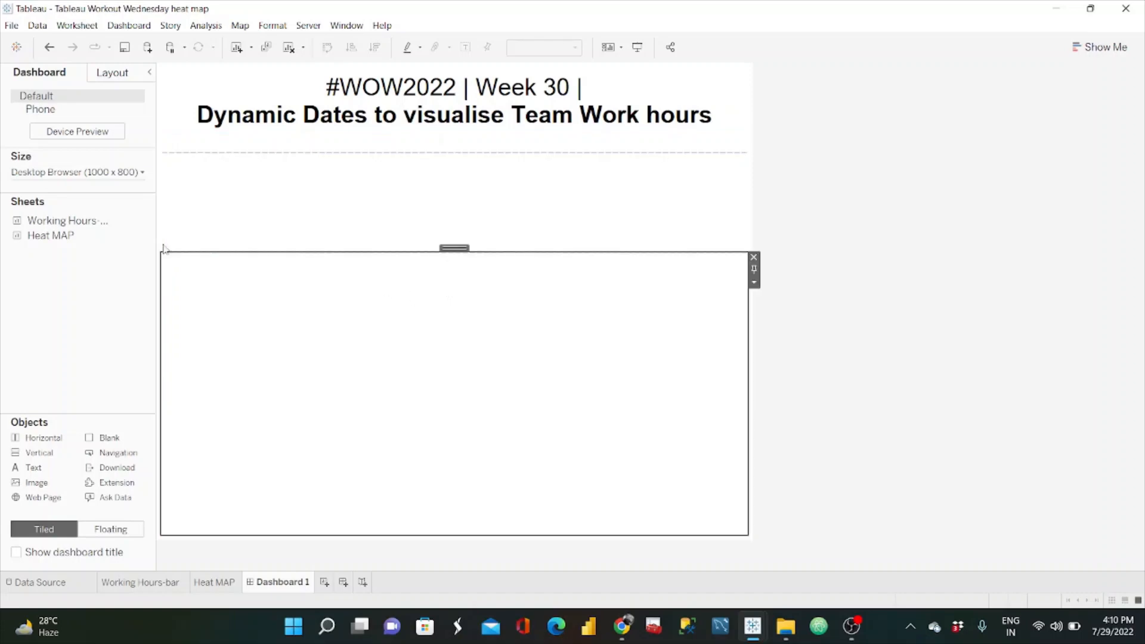
mouse_move(79, 223)
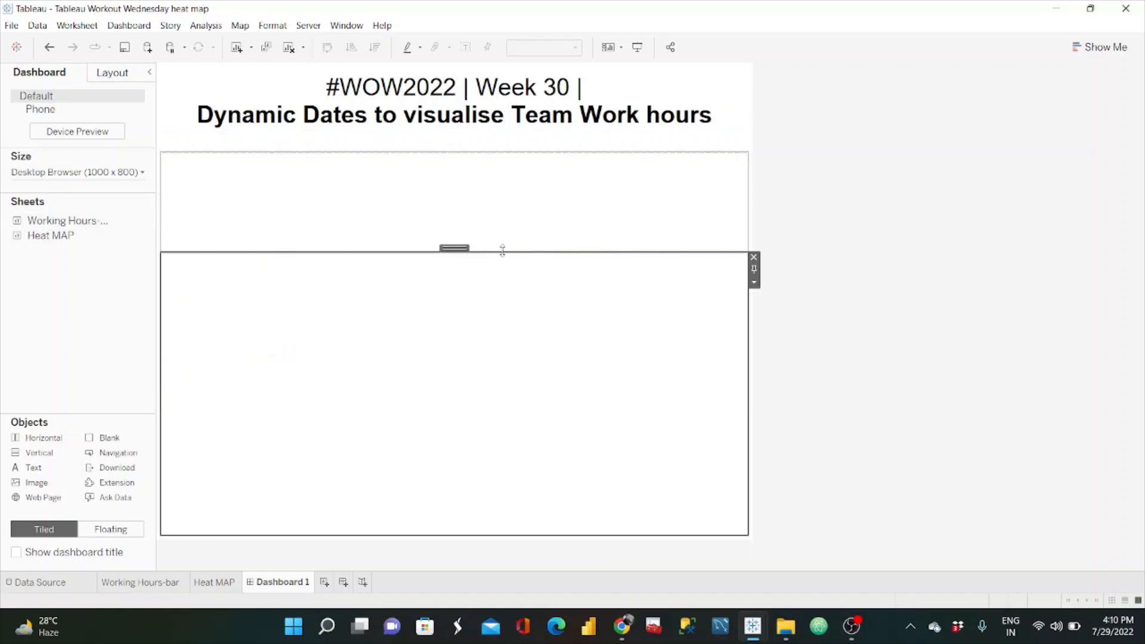
drag(503, 251, 503, 142)
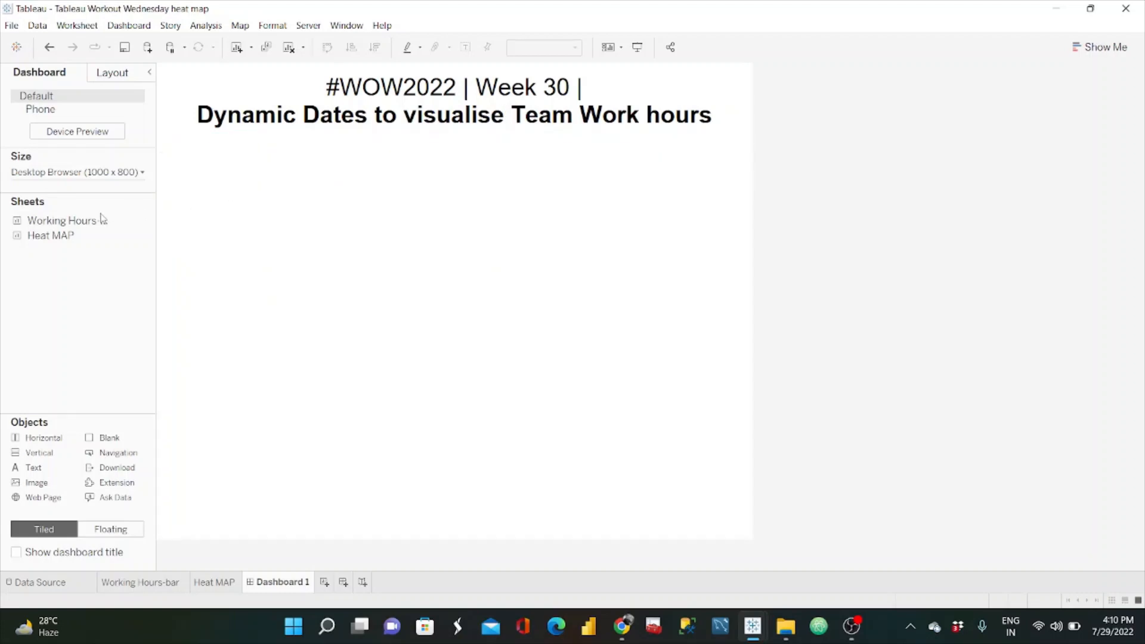
Step: Place the Working Hours-bar sheet in the empty area below the dashboard title
drag(90, 221, 361, 291)
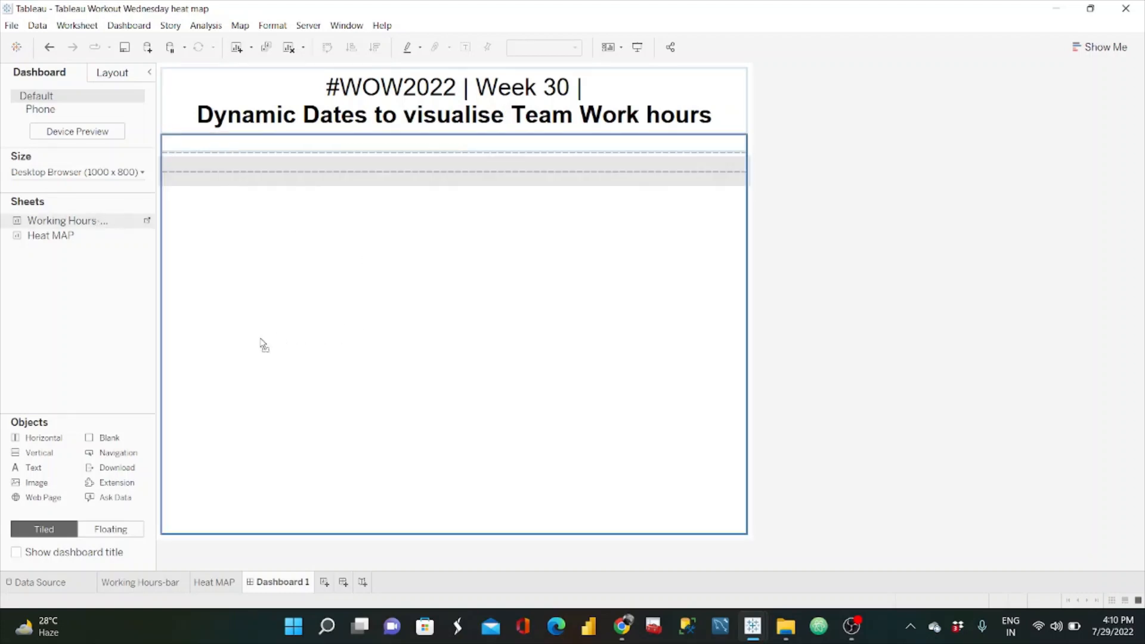
drag(288, 286, 402, 389)
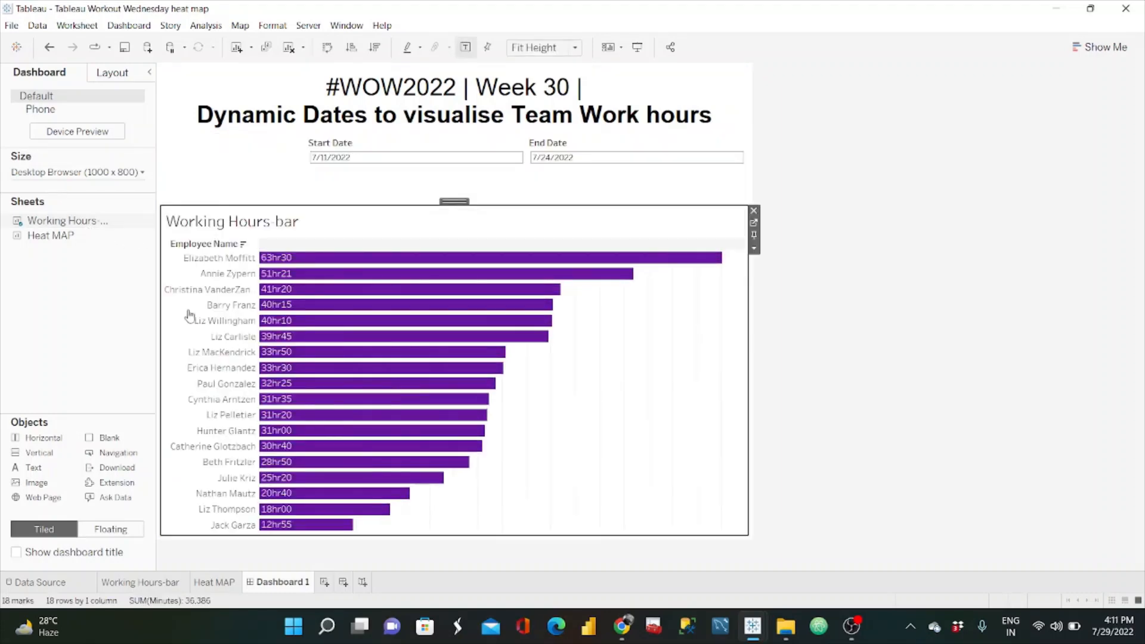
mouse_move(89, 237)
mouse_down()
mouse_move(218, 317)
mouse_move(179, 387)
mouse_move(152, 399)
mouse_move(167, 400)
mouse_move(167, 386)
mouse_up()
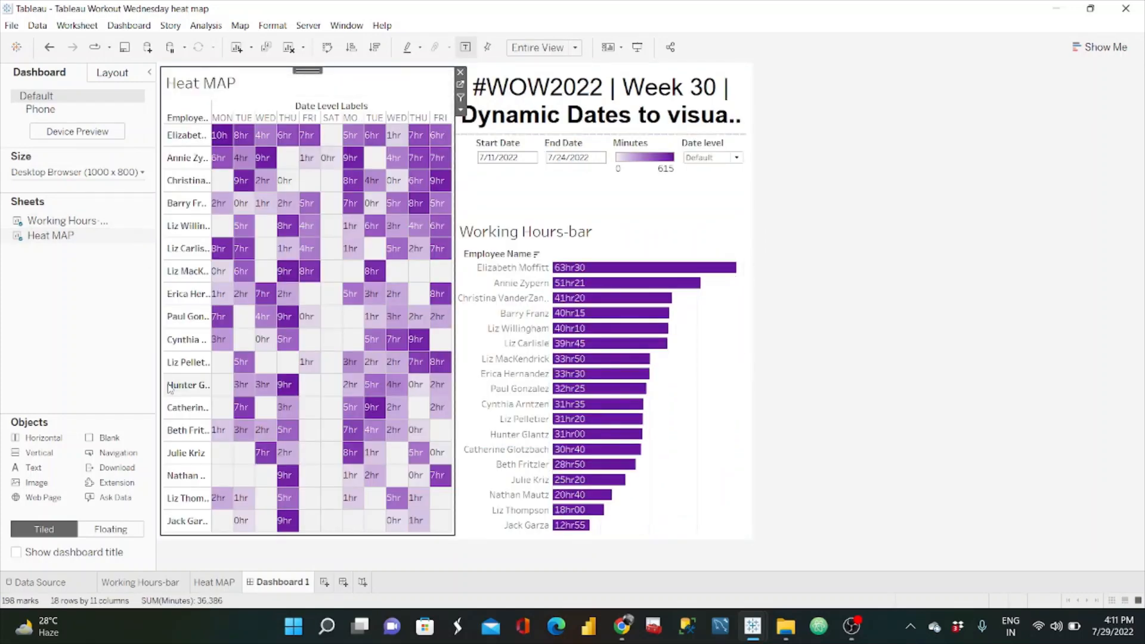
mouse_move(353, 142)
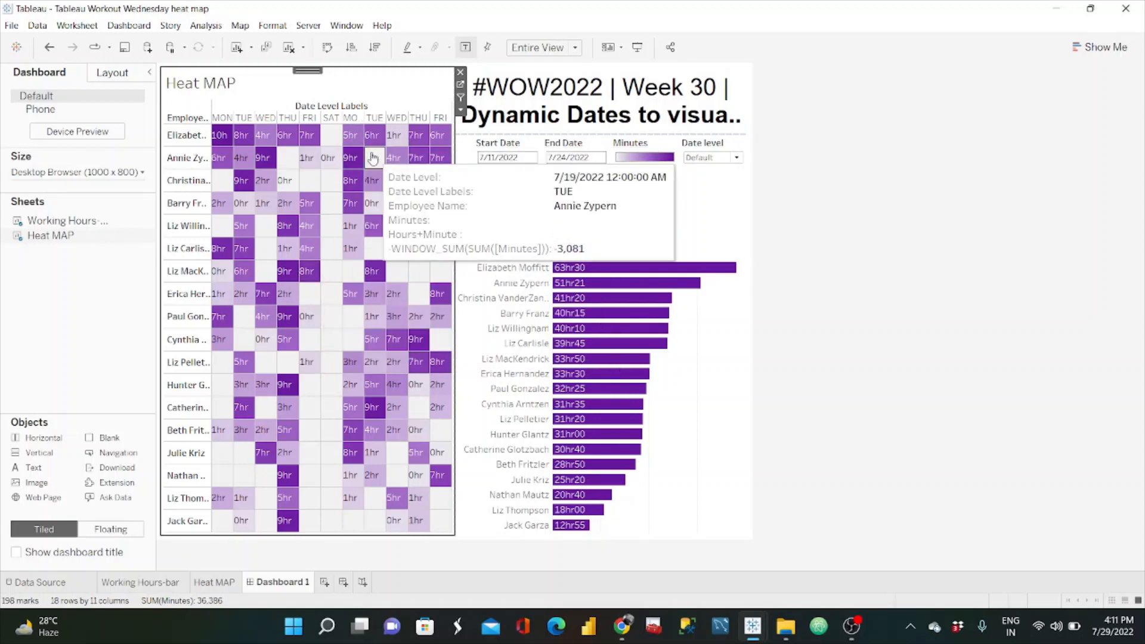
click(461, 72)
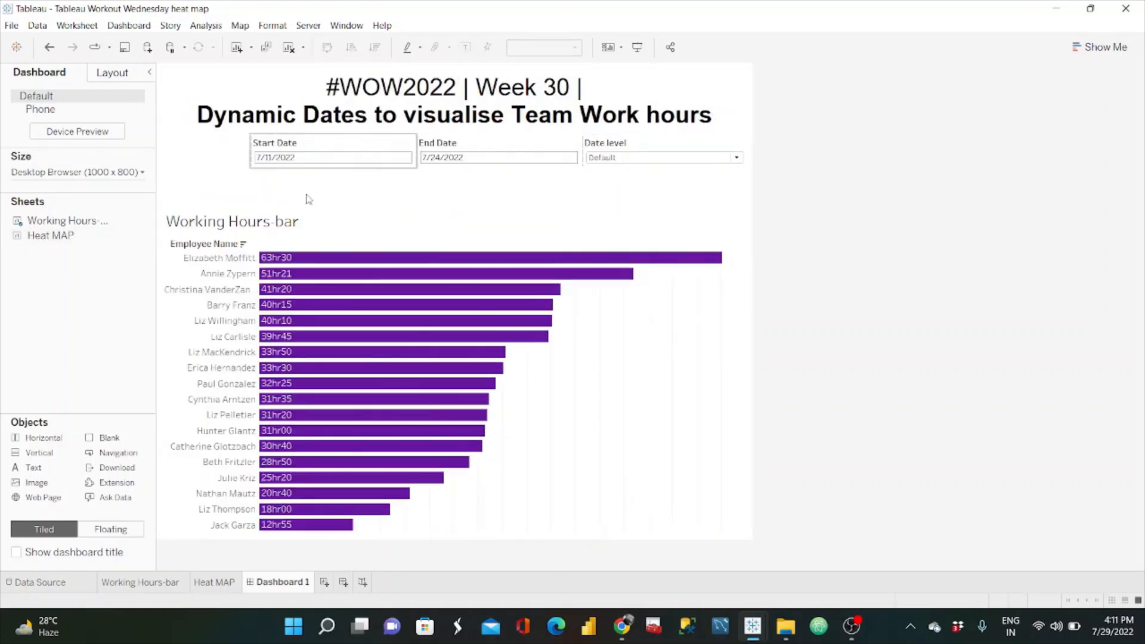
Step: Place the Heat MAP sheet directly to the left of the Working Hours-bar chart and extend both charts upward to just below the filters
drag(54, 235, 523, 288)
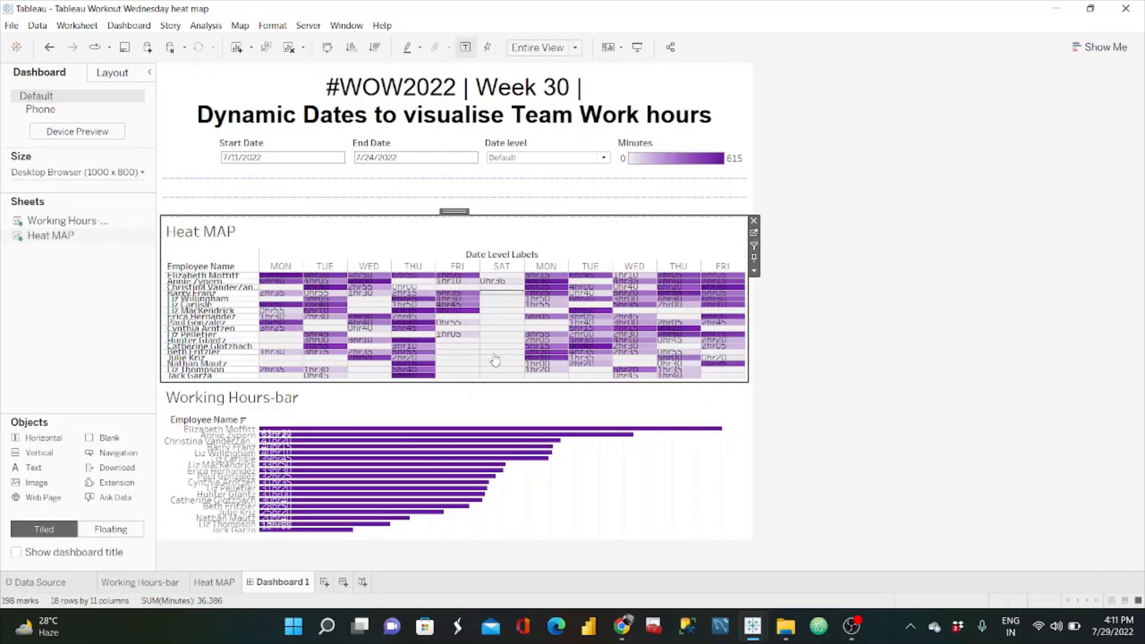
click(478, 394)
drag(455, 378, 737, 378)
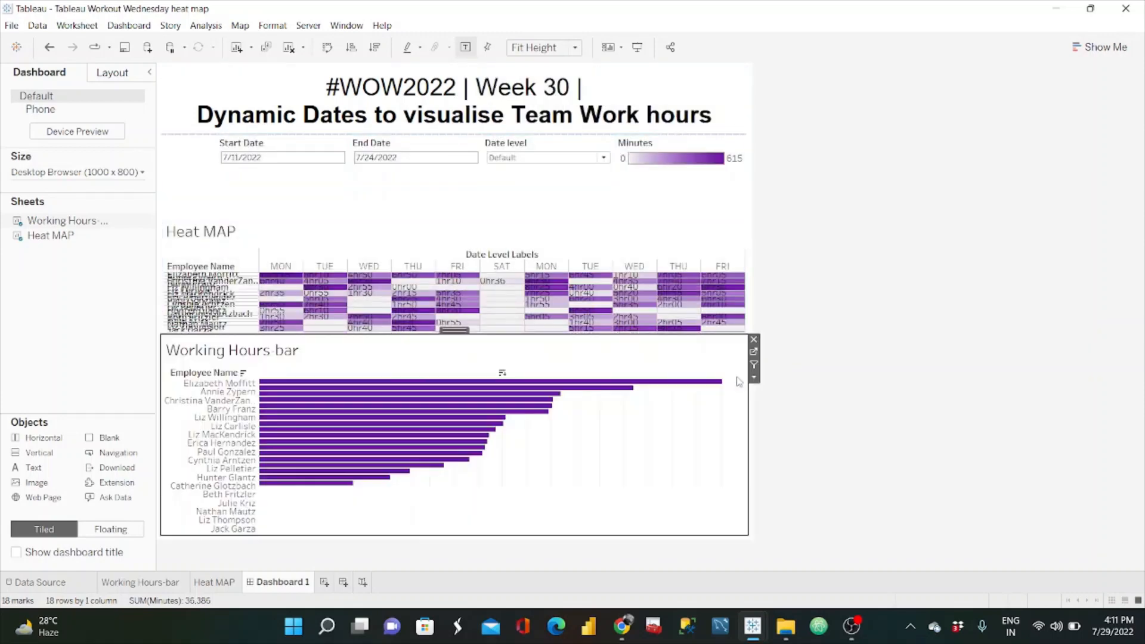
click(480, 230)
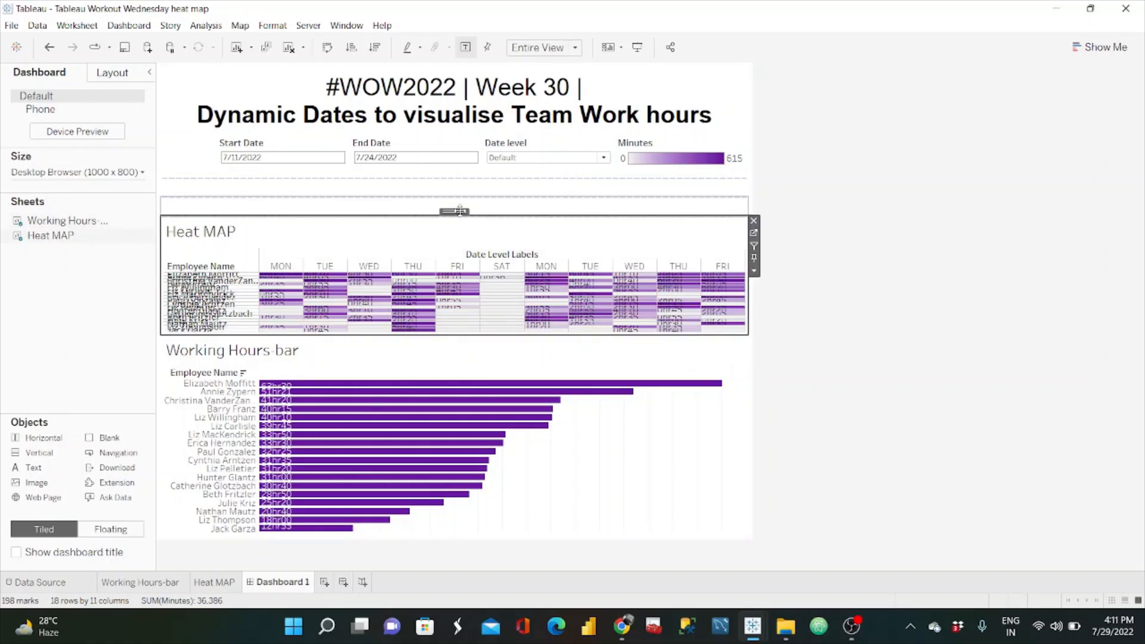
drag(460, 210, 251, 425)
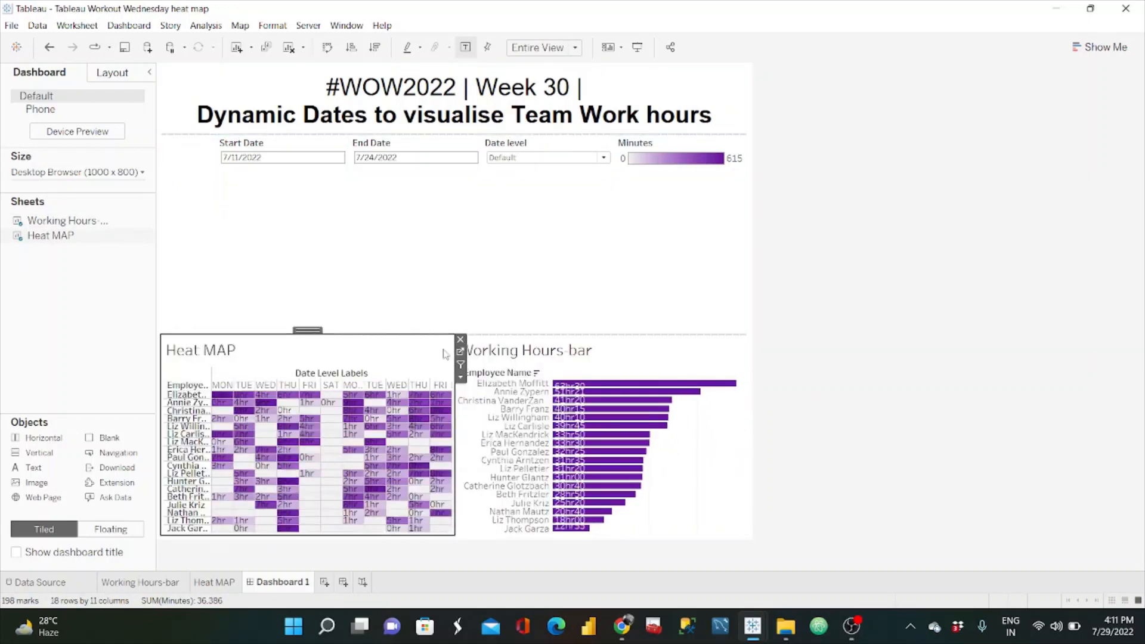
drag(478, 335, 483, 179)
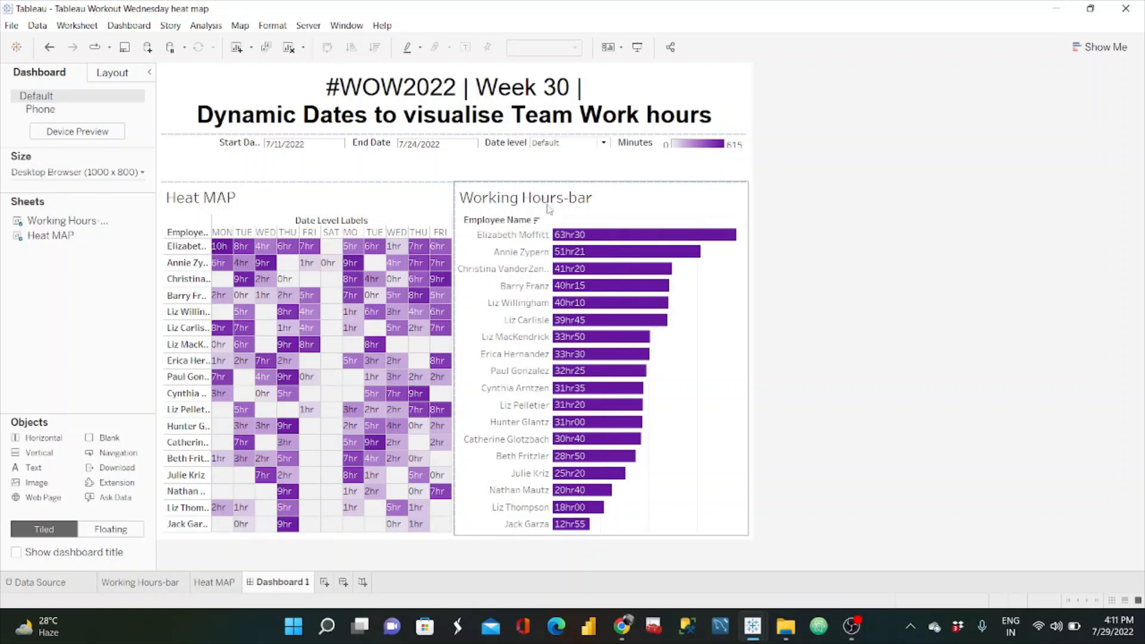
Step: Hide the Working Hours-bar chart's title and its Employee Name row field label
right_click(535, 203)
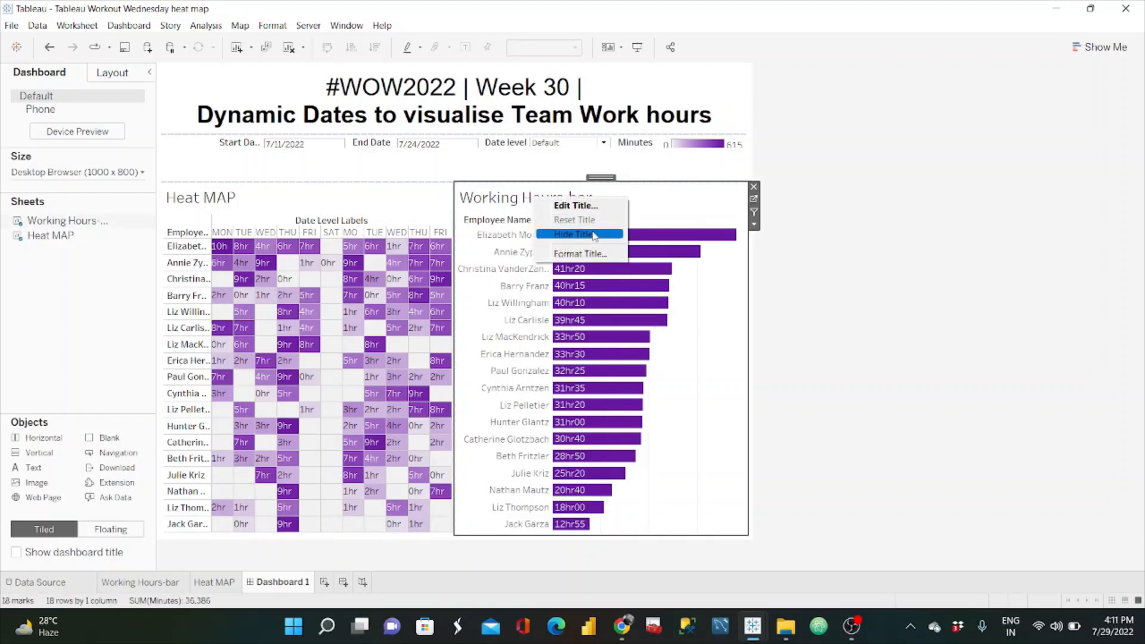
click(593, 235)
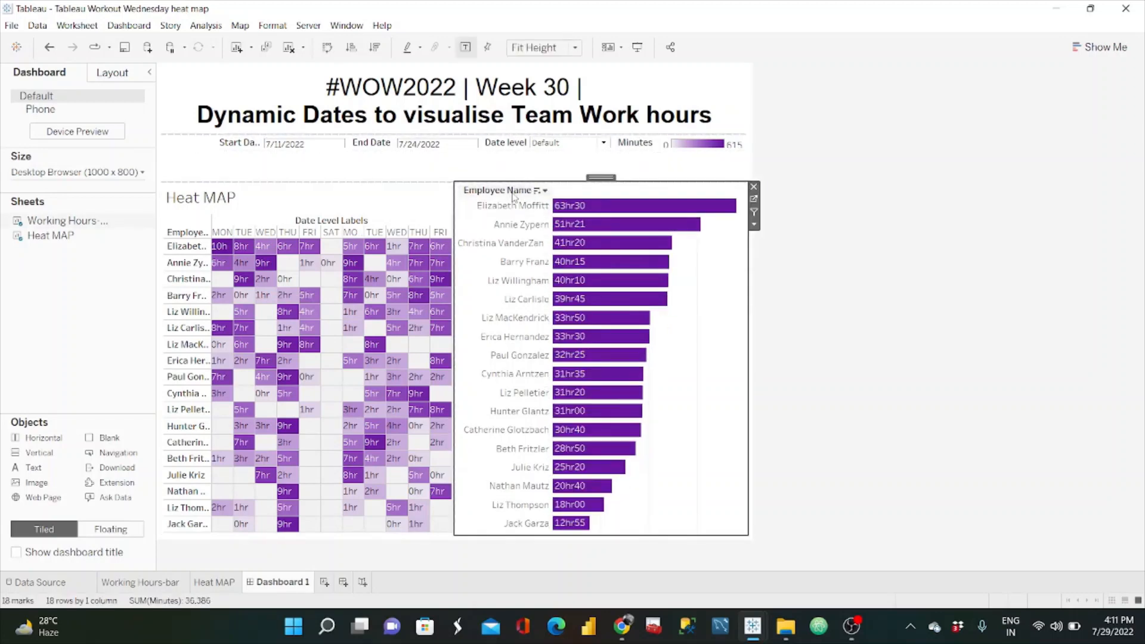
right_click(513, 197)
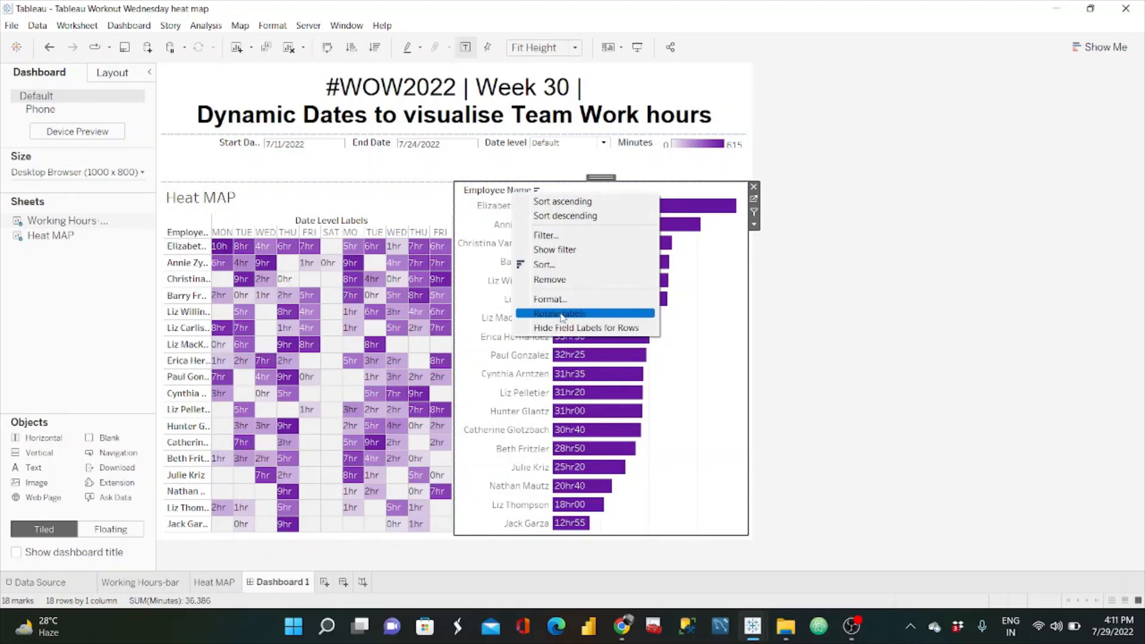
click(537, 315)
right_click(511, 194)
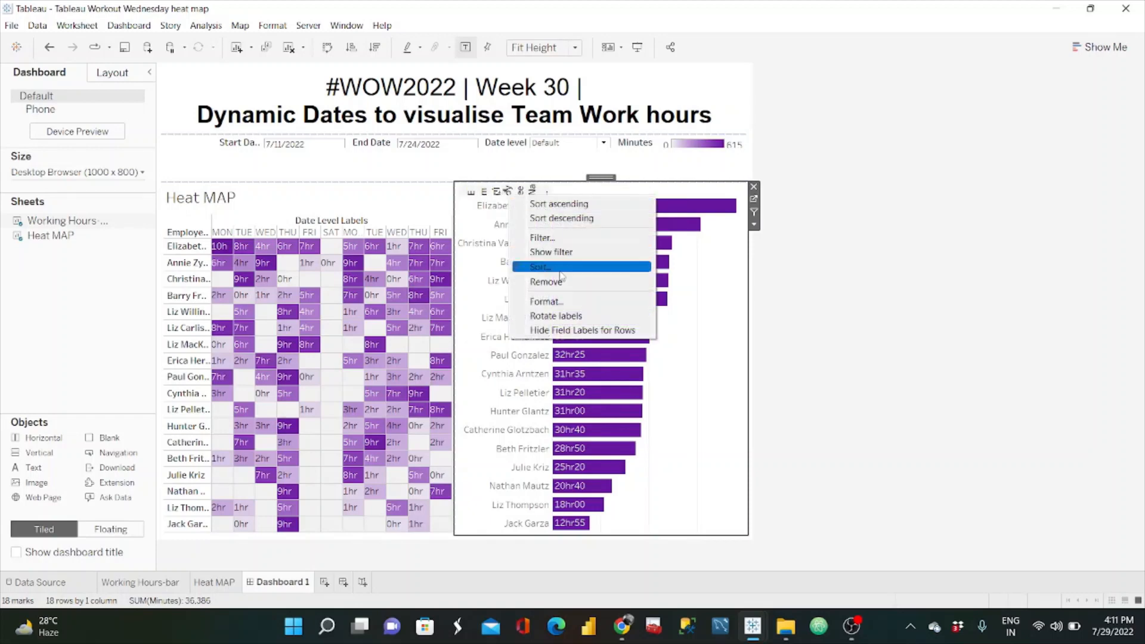
click(572, 330)
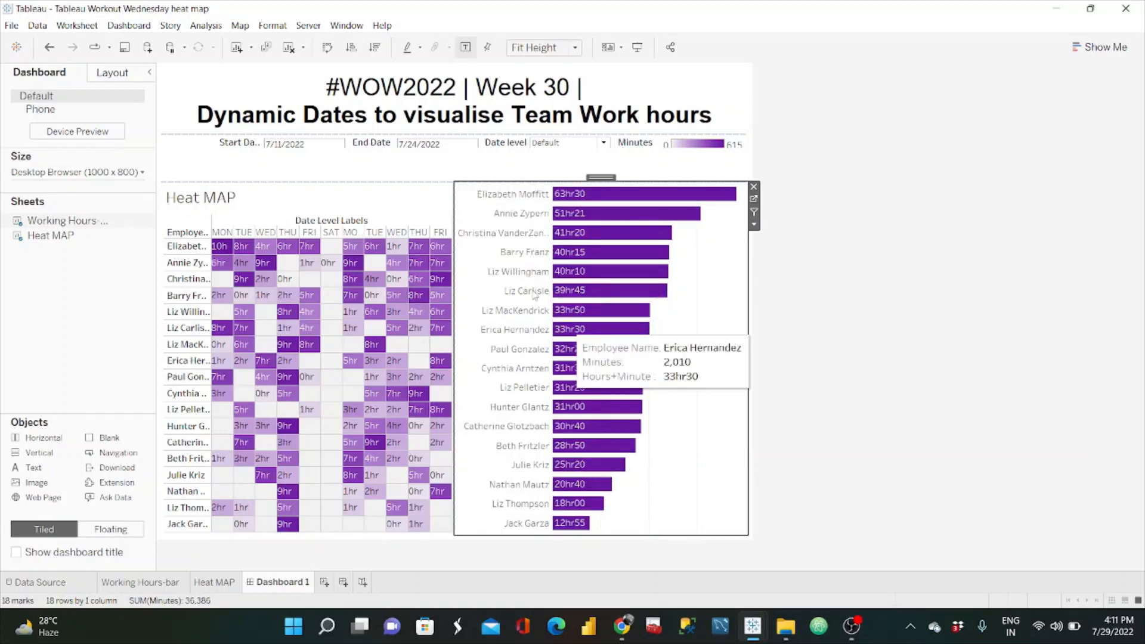
Step: Hide the Heat MAP sheet's title and set its fit to Fit Height
right_click(205, 198)
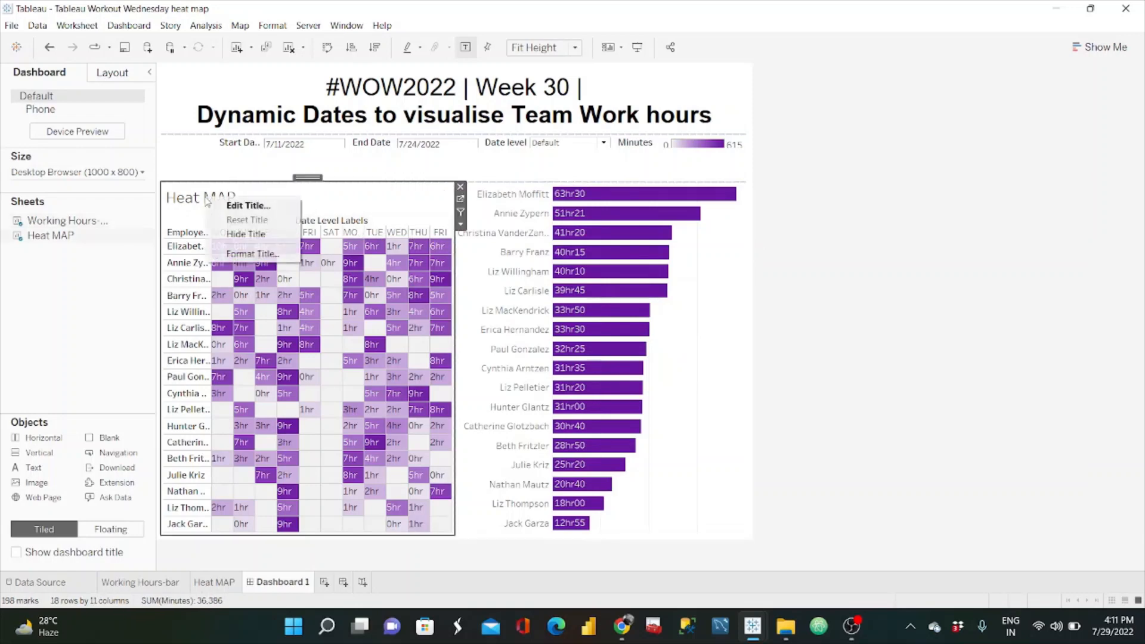
click(244, 233)
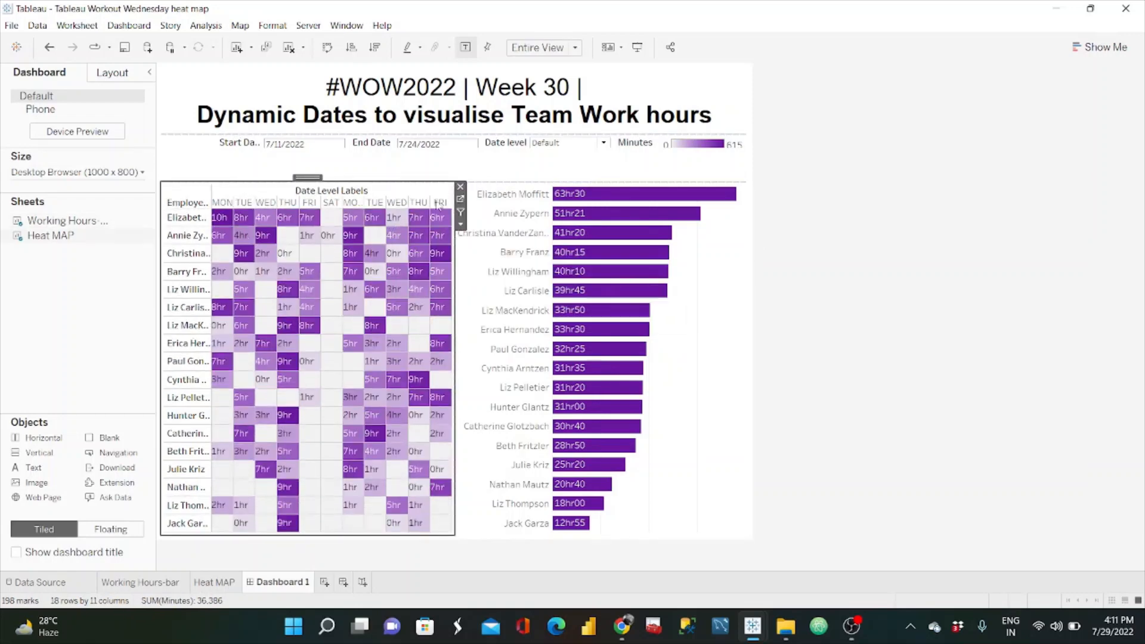
click(575, 47)
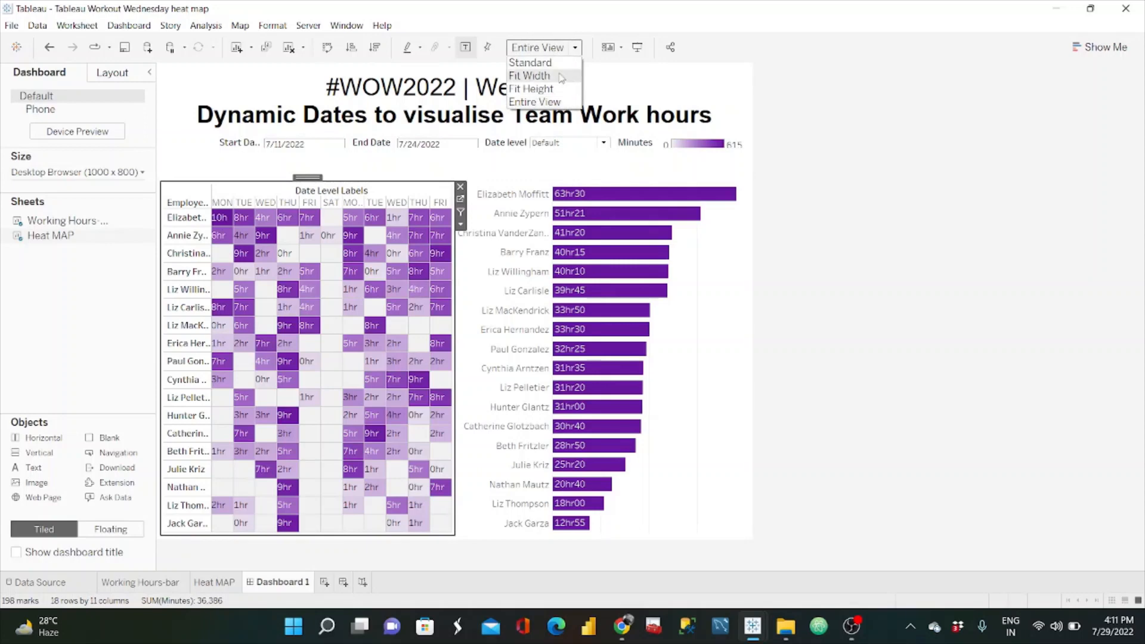
click(549, 88)
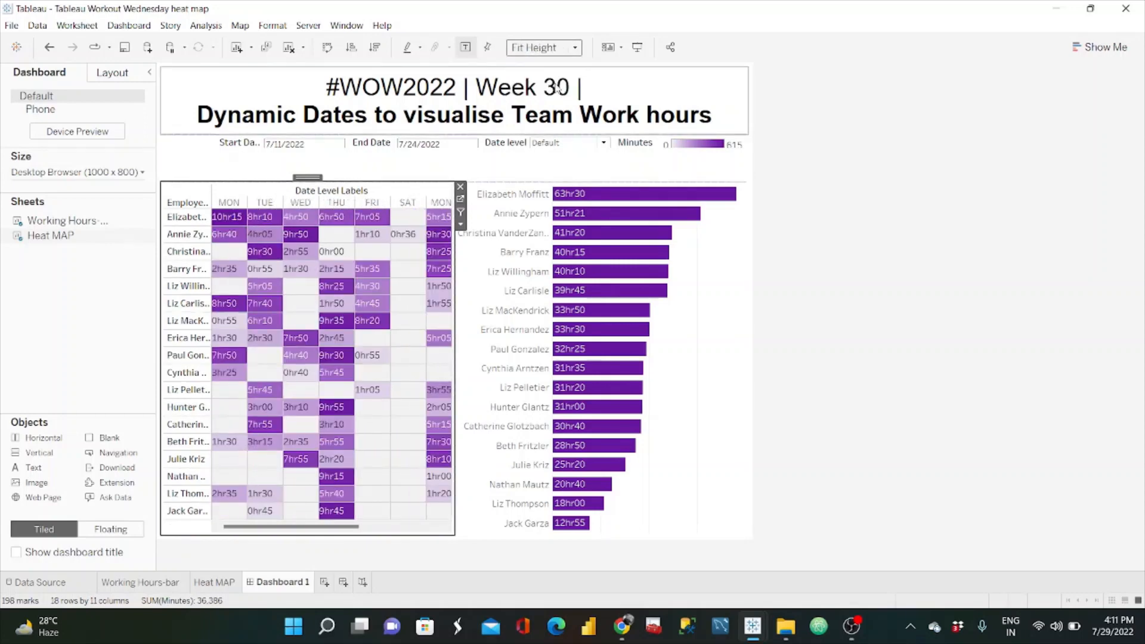
Step: Hide the employee name header in the bar chart and narrow the chart to about 175 px, giving the heat map the extra width
click(540, 197)
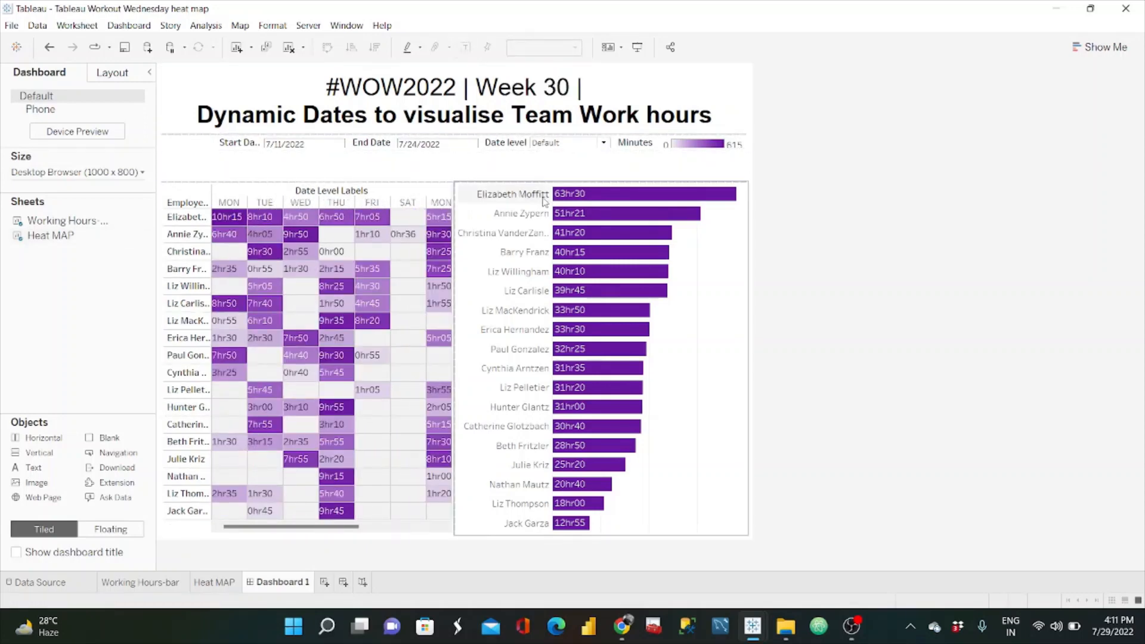
click(544, 199)
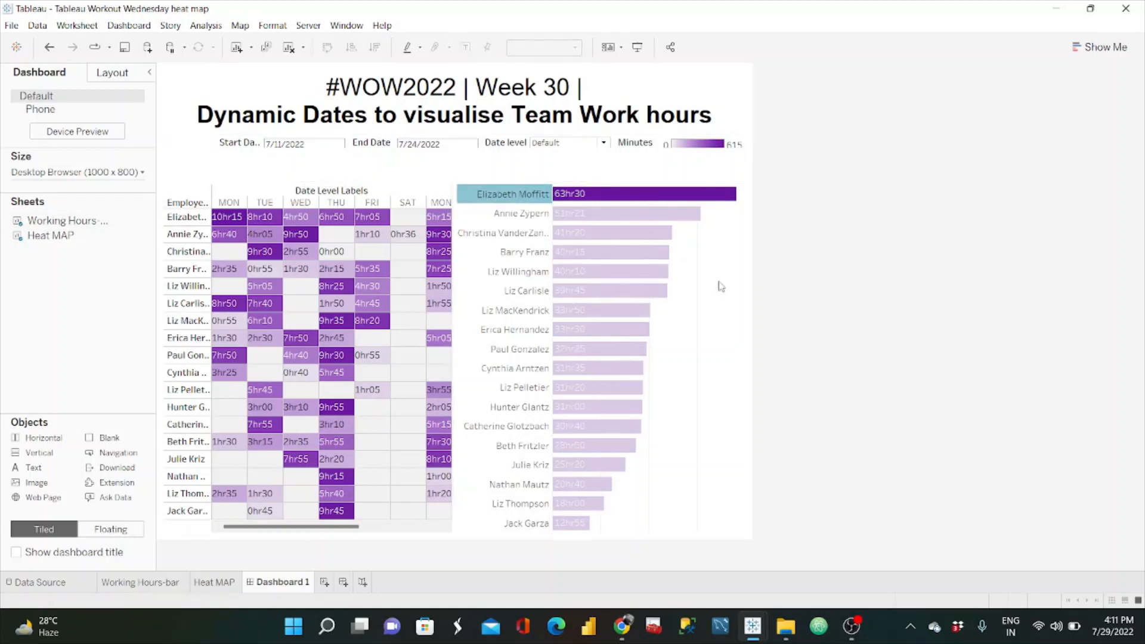
right_click(517, 192)
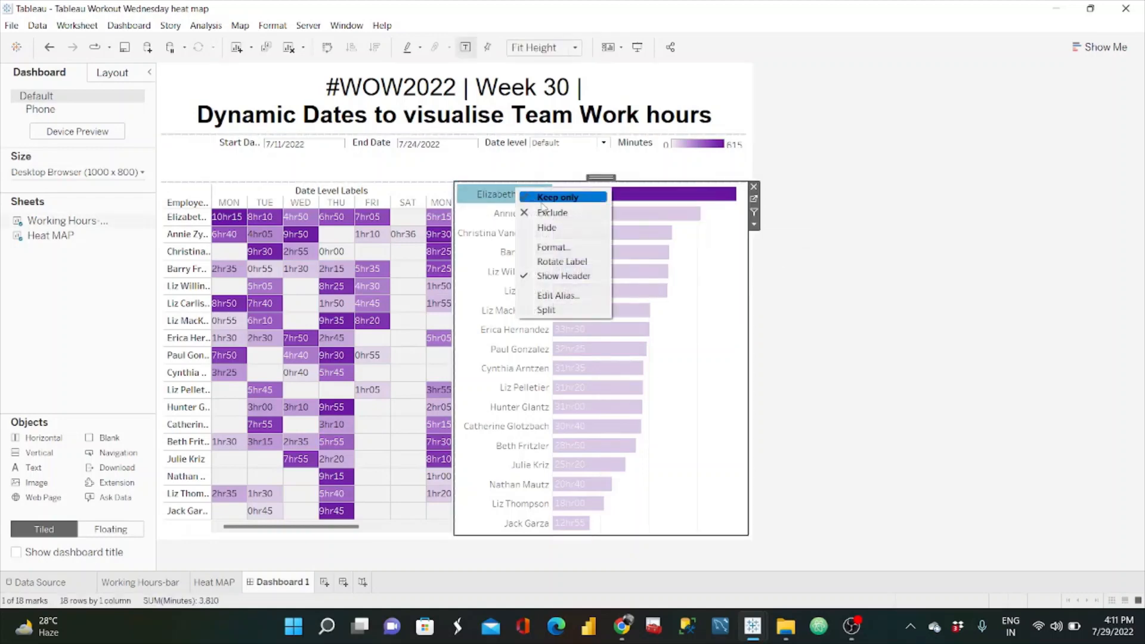
click(579, 277)
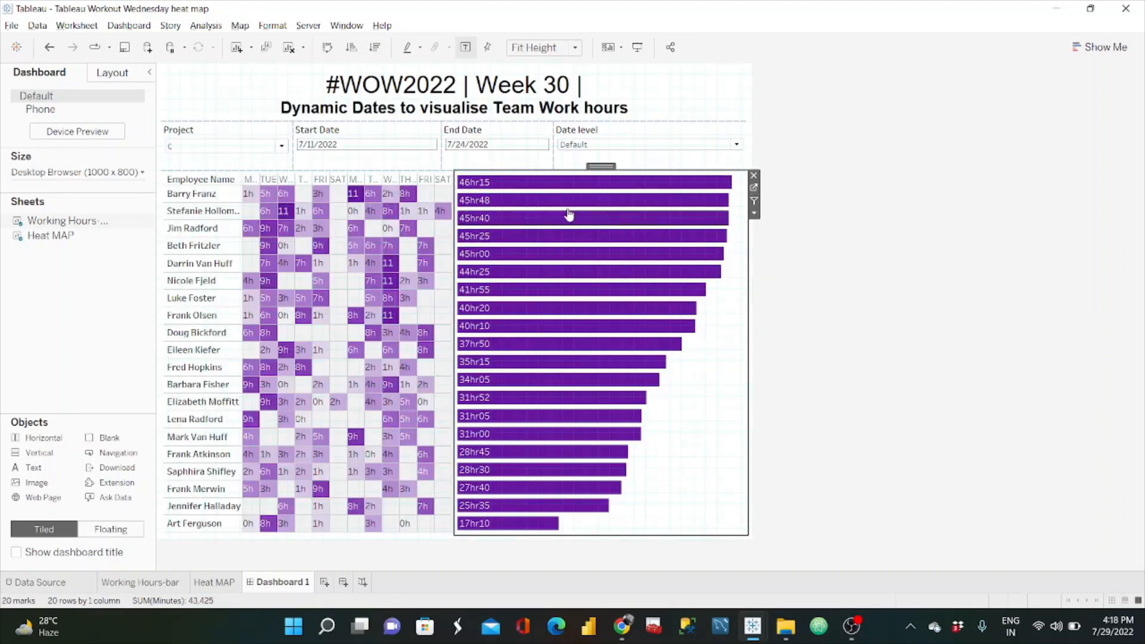
drag(451, 269, 640, 272)
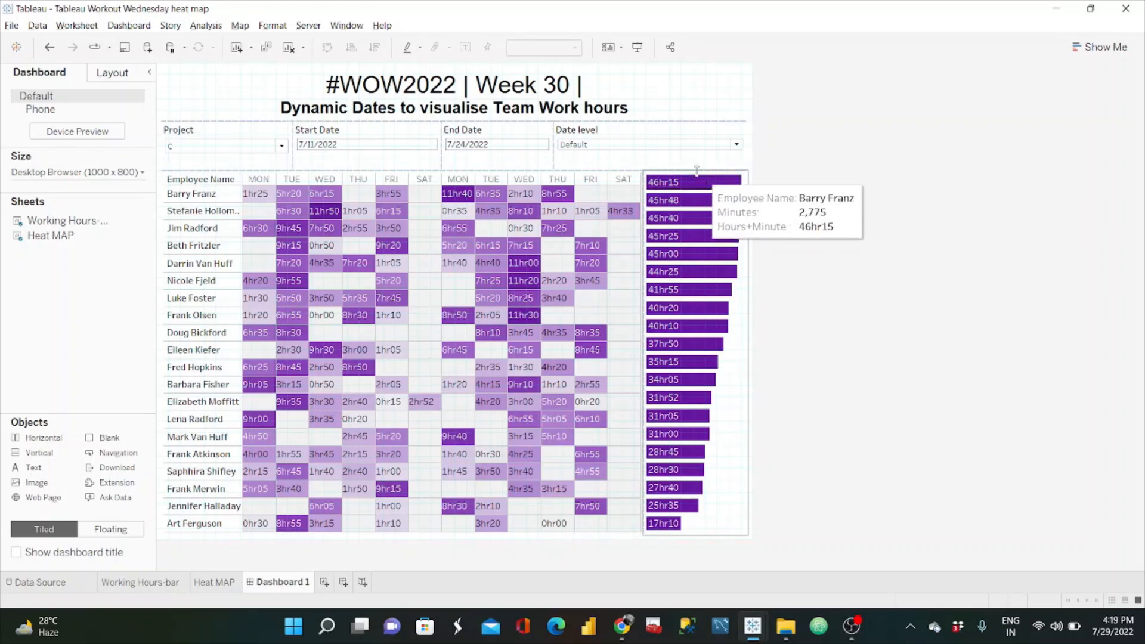
Step: Set the inner padding of the Working Hours-bar chart to 20 on all sides
click(707, 180)
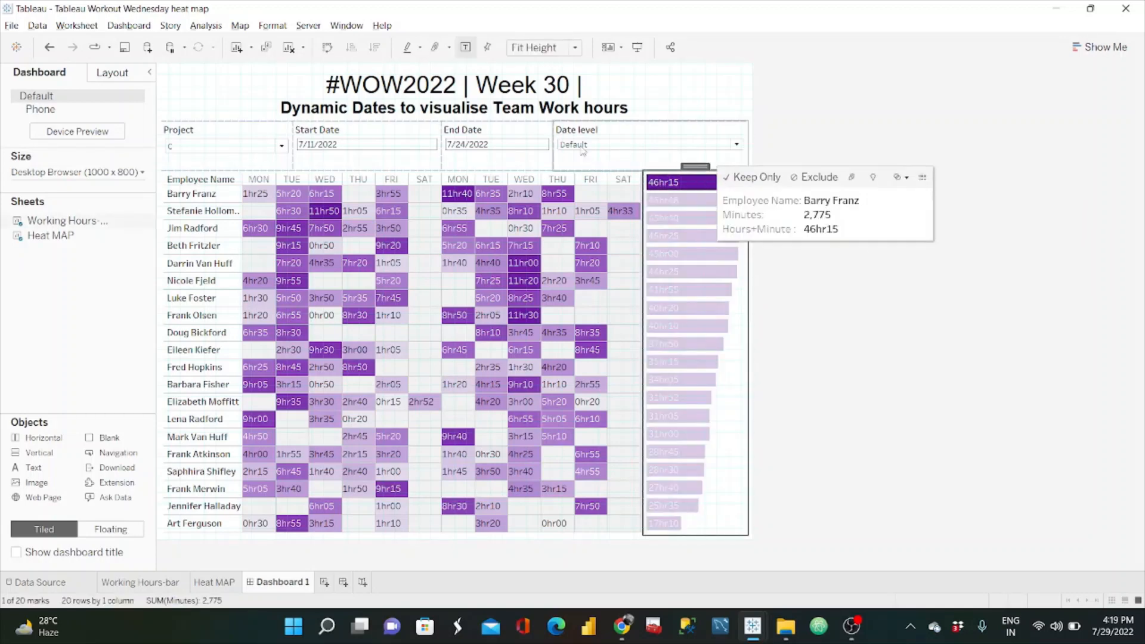
click(118, 76)
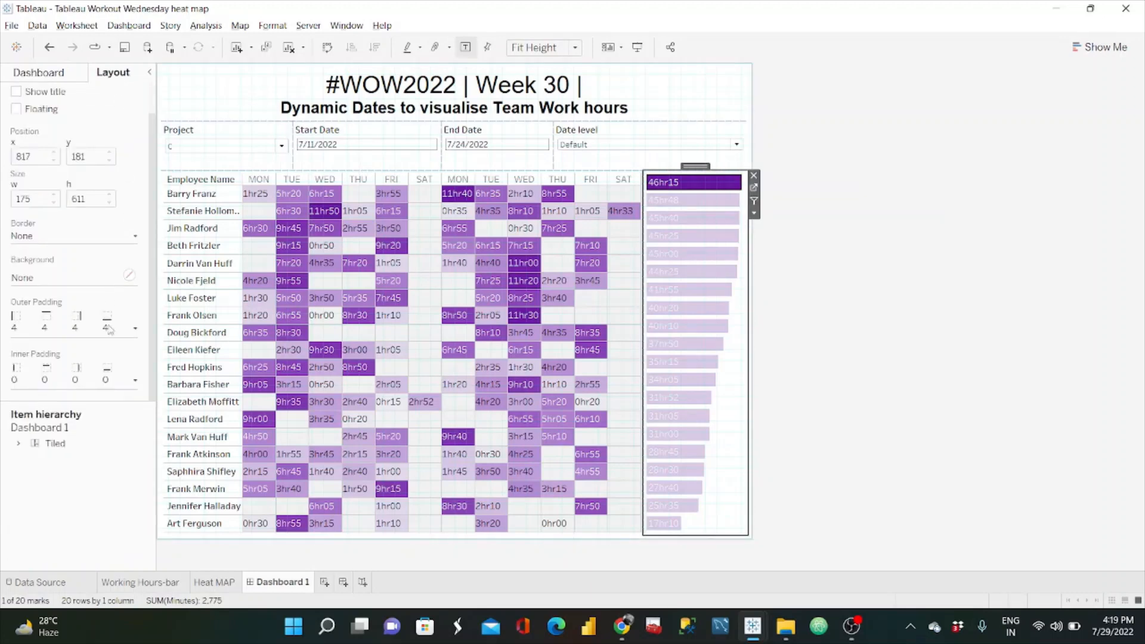
click(135, 381)
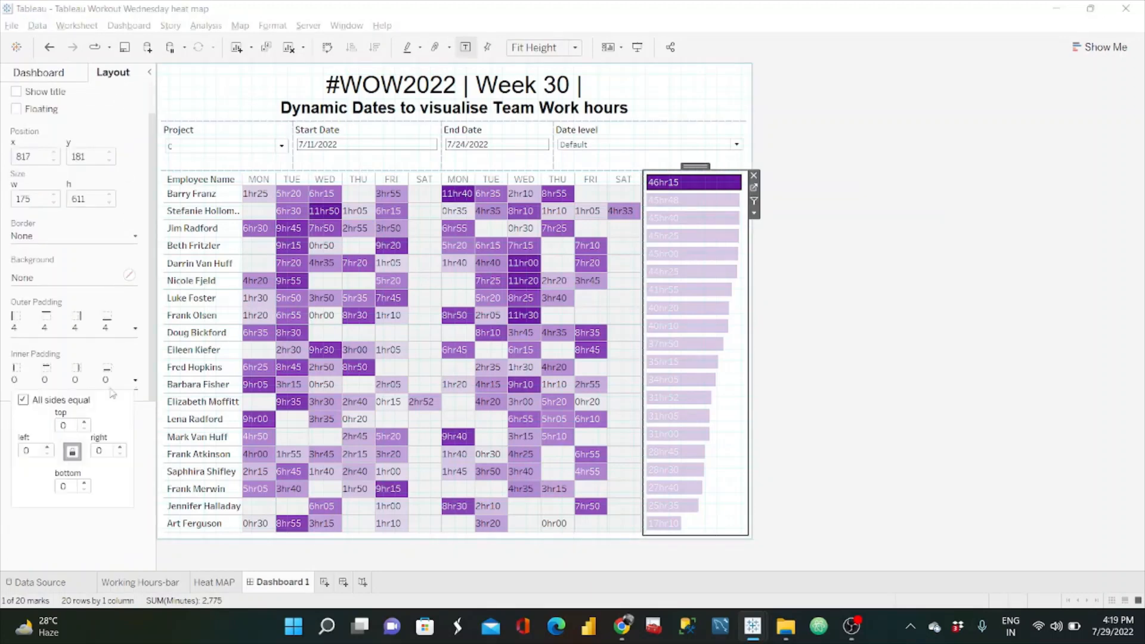
click(86, 425)
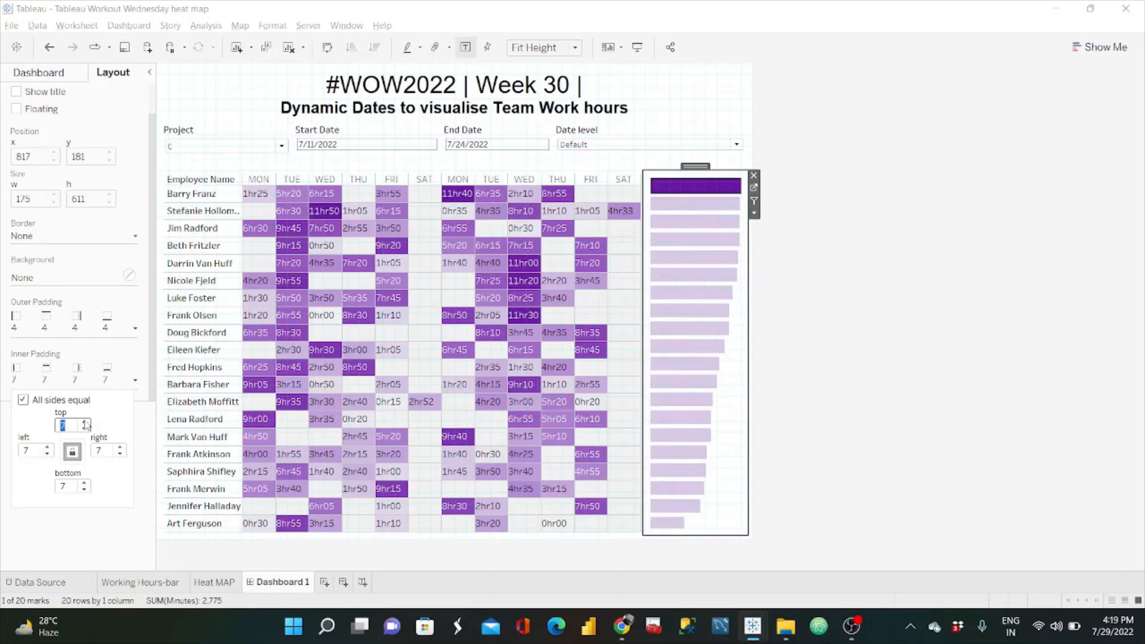
click(86, 424)
click(86, 424)
click(86, 424)
click(86, 423)
click(85, 423)
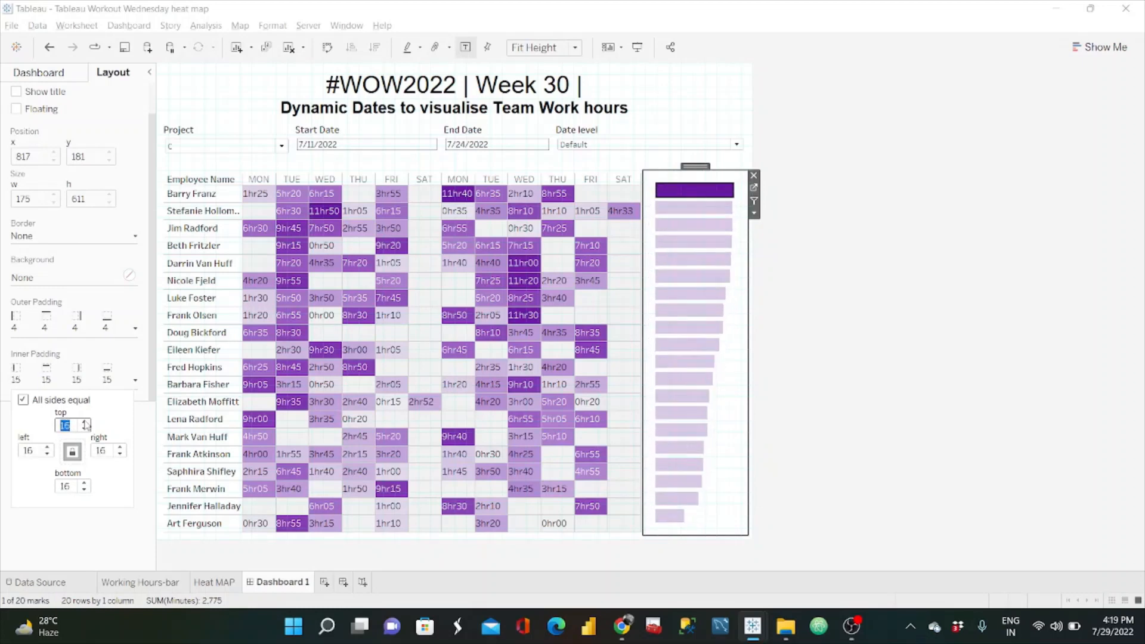
click(86, 424)
click(86, 423)
click(86, 424)
click(86, 423)
click(85, 423)
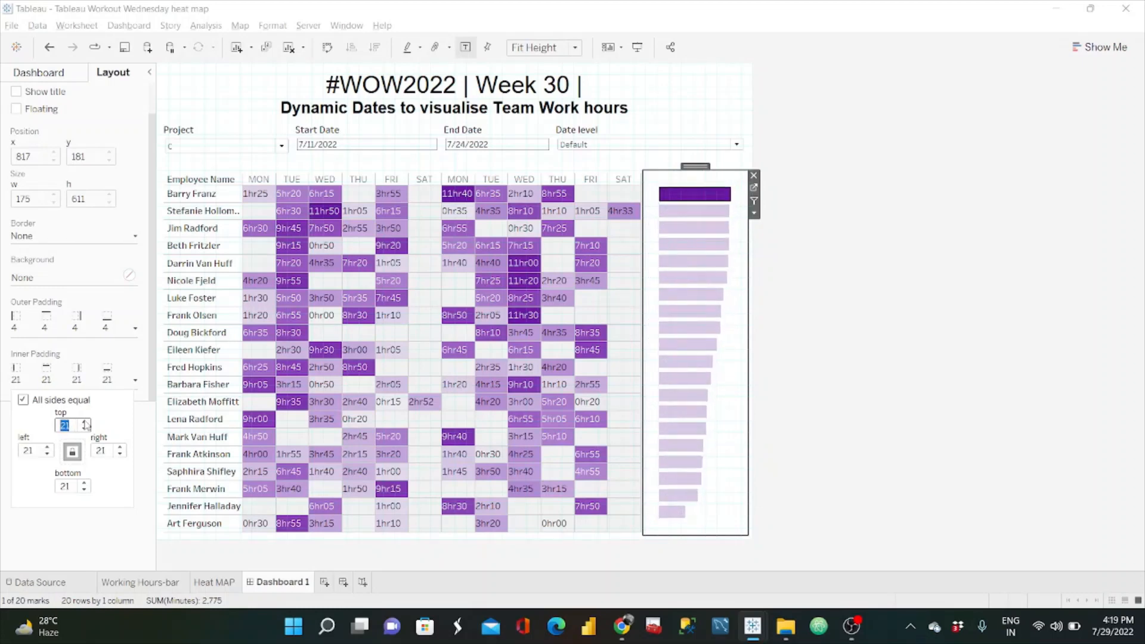
click(86, 424)
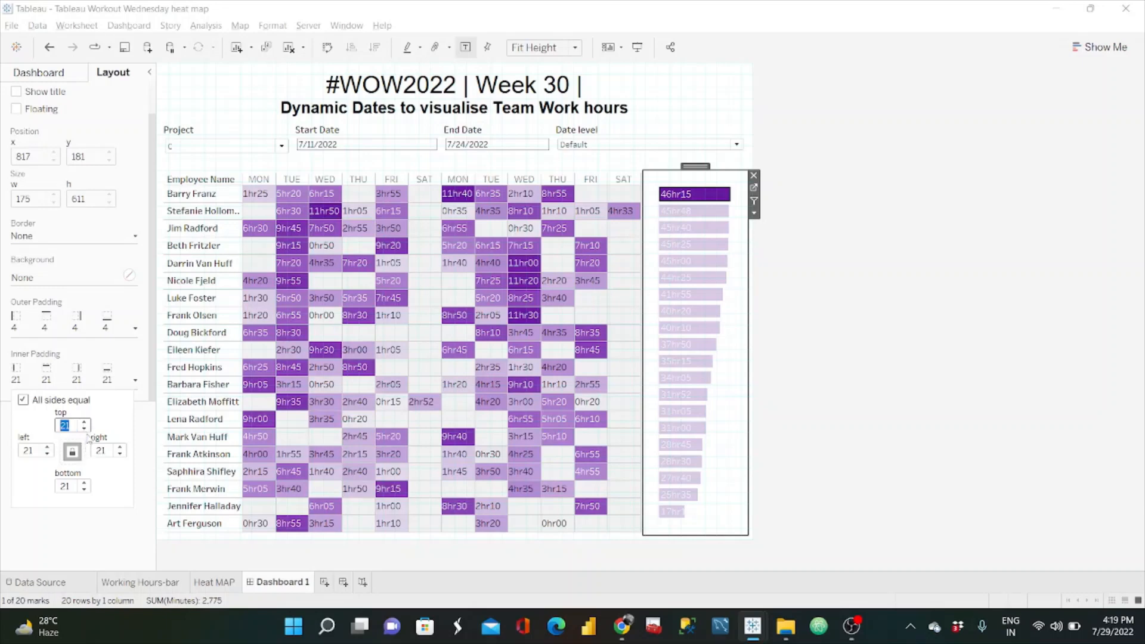
click(85, 429)
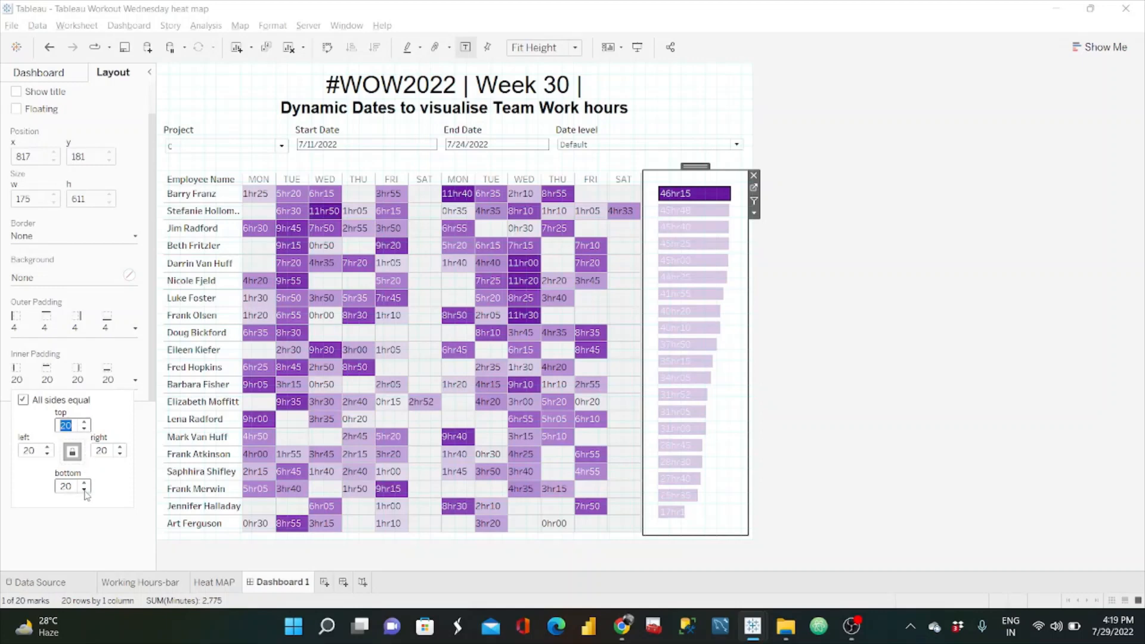
Step: Unlink the bar chart's inner padding sides and set only the bottom inner padding to 0
click(73, 452)
click(84, 491)
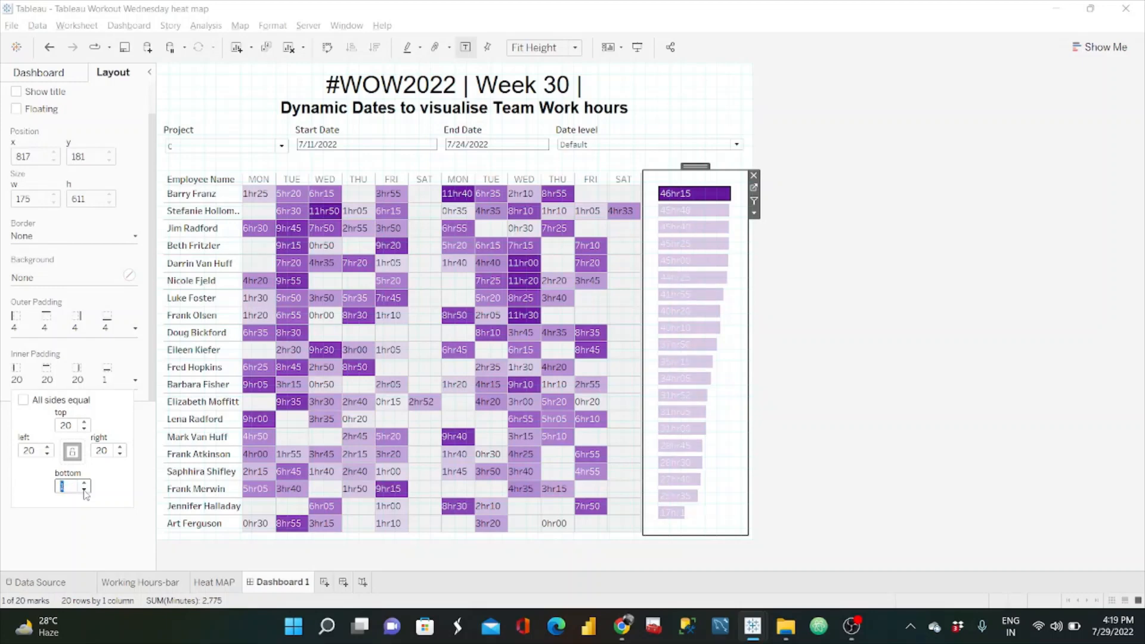
click(84, 490)
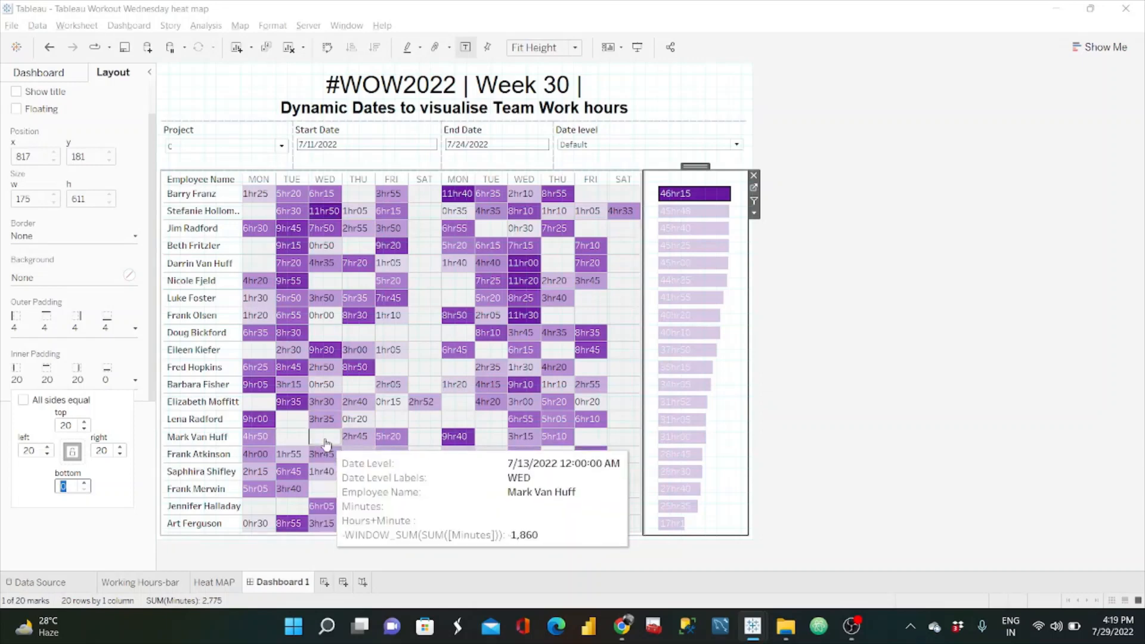
click(796, 348)
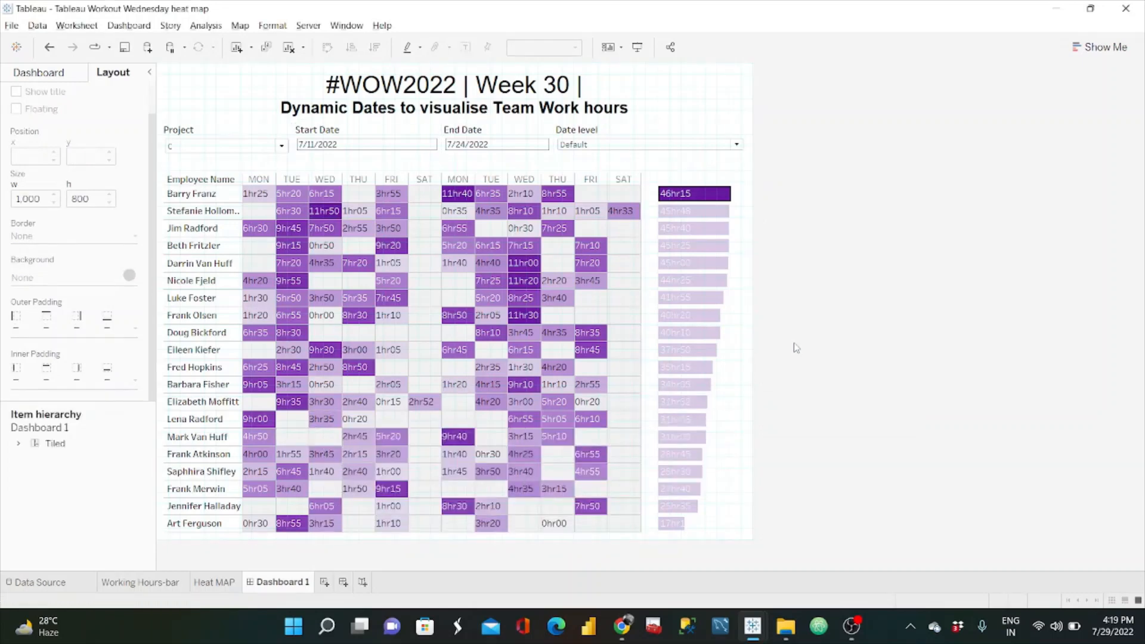
Step: Widen the heat map slightly toward the bar chart and compare the layout with the reference dashboard on the challenge page in Chrome
mouse_move(694, 251)
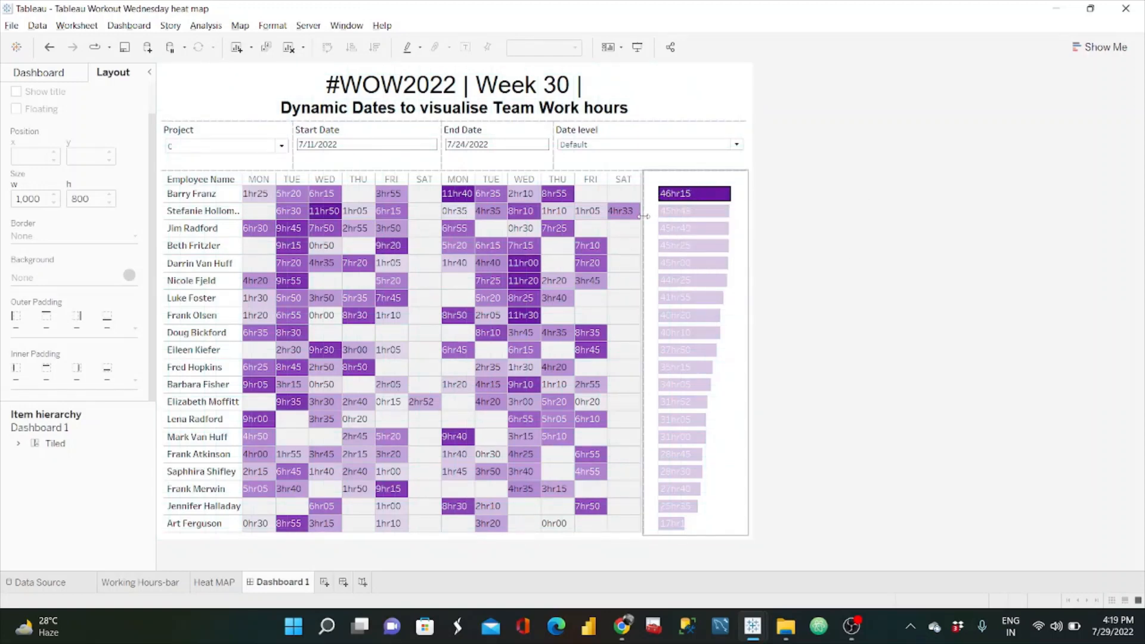
drag(644, 216, 648, 216)
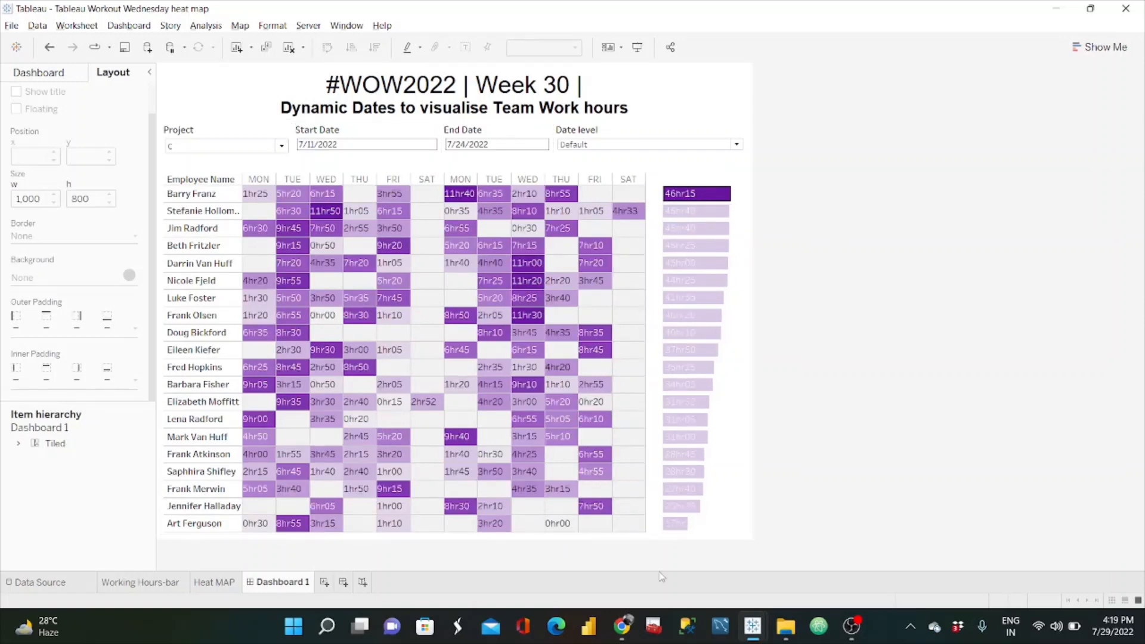
click(631, 637)
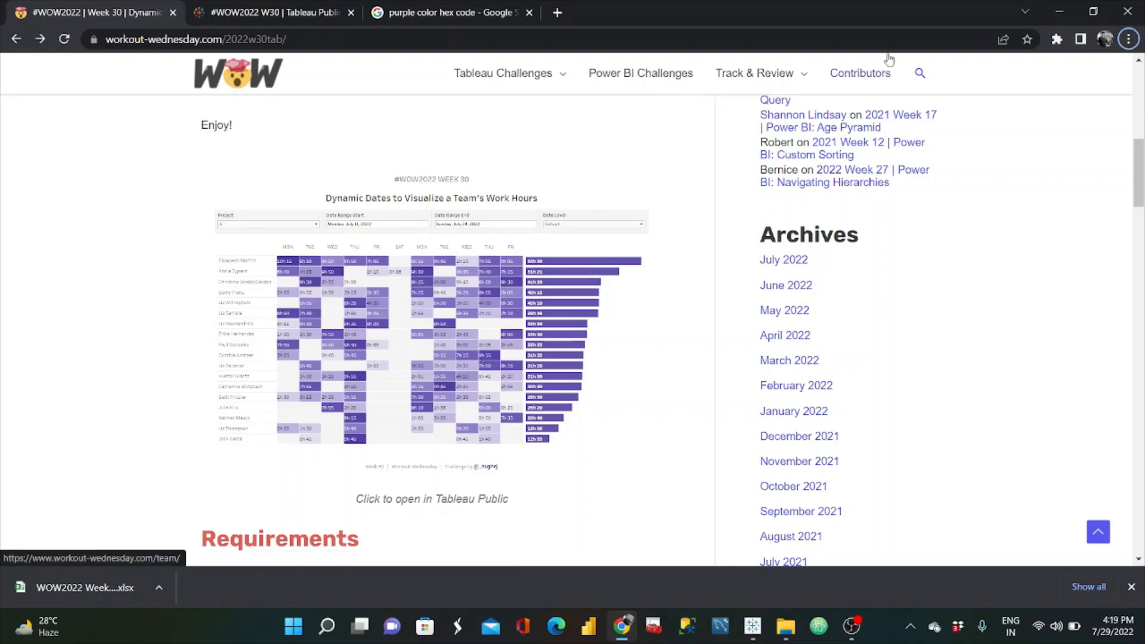
click(1059, 11)
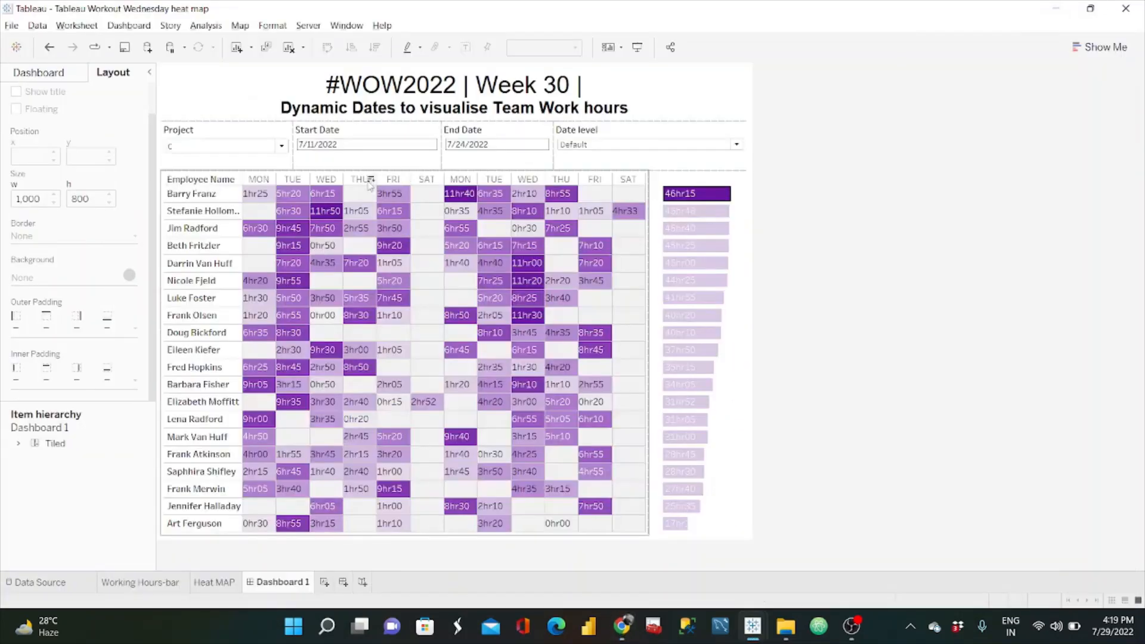
Step: Filter the dashboard to project A and switch to the challenge page in Chrome to compare it with the reference
click(281, 146)
click(202, 174)
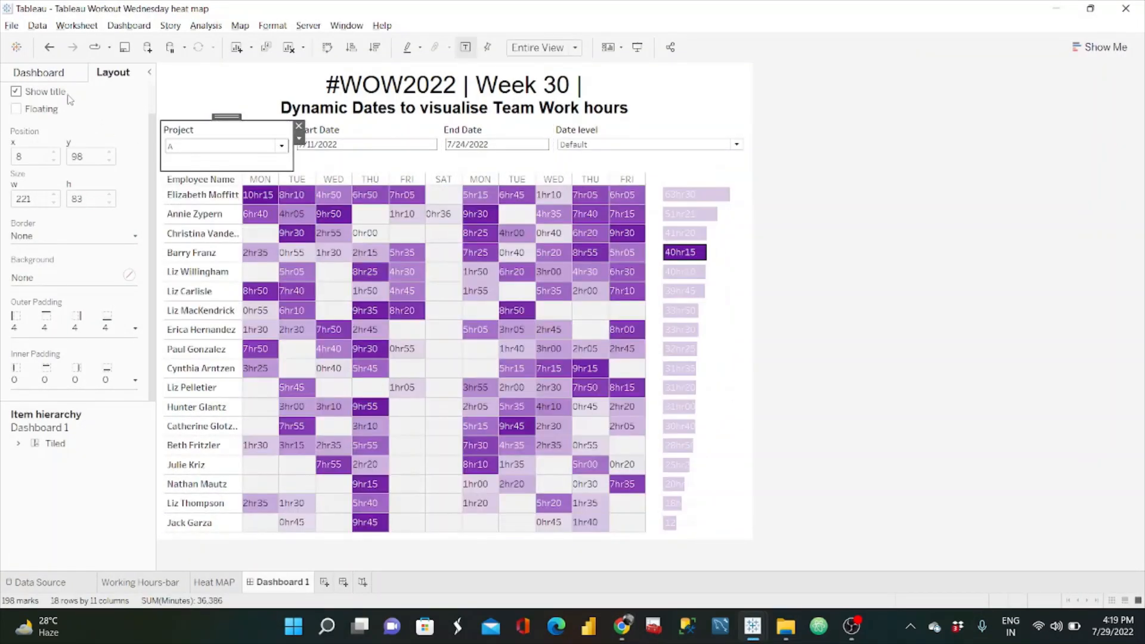
click(48, 72)
click(788, 194)
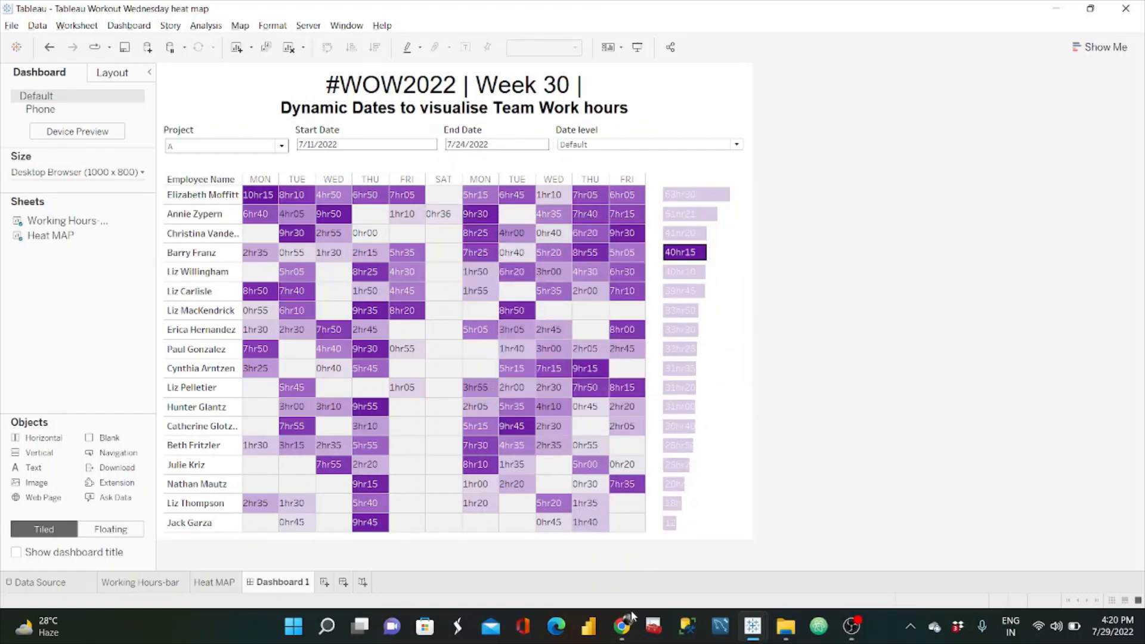
mouse_move(623, 623)
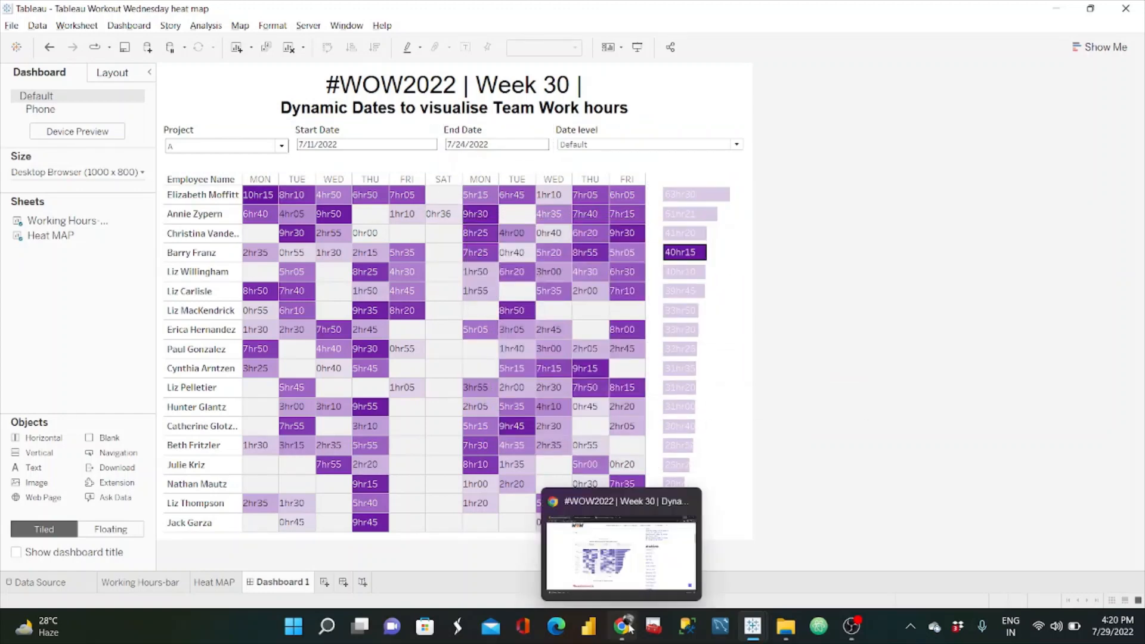
click(626, 525)
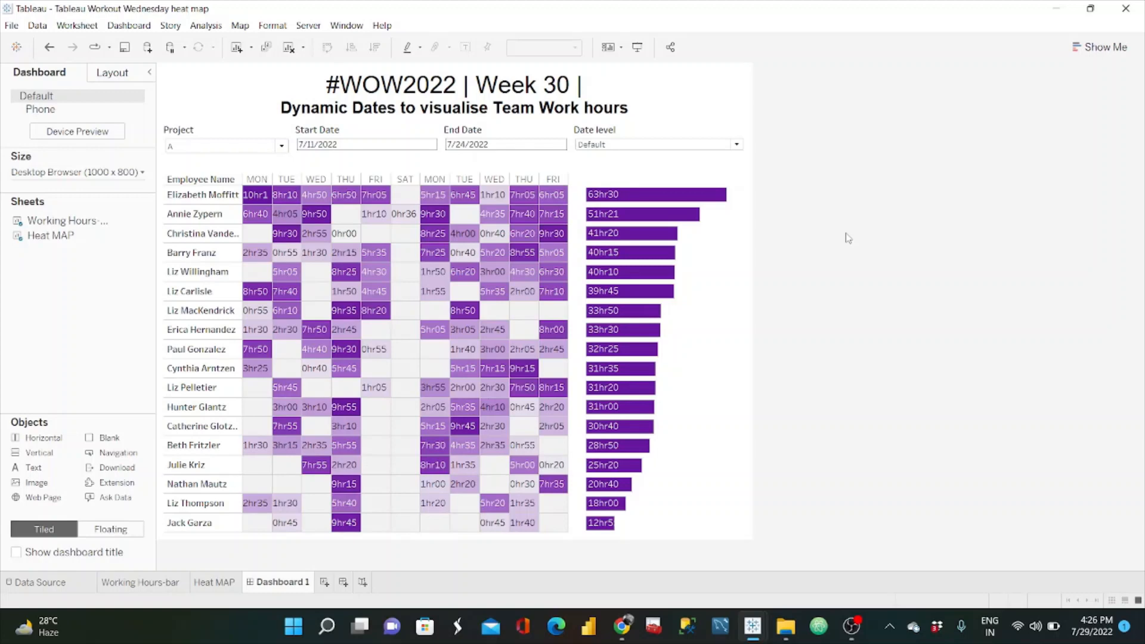